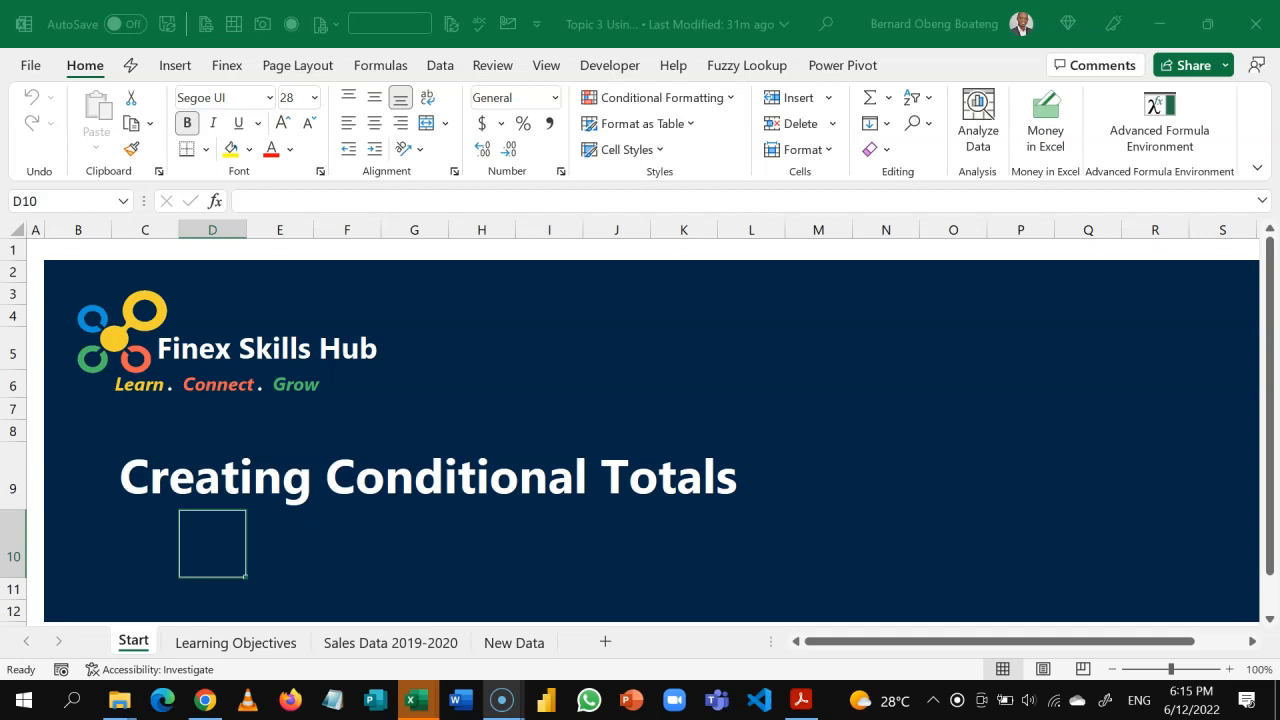
Review the Learning Objectives sheet and open the Sales Data 2019-2020 sheet
{"action": "left_click", "coordinate": [207, 645]}
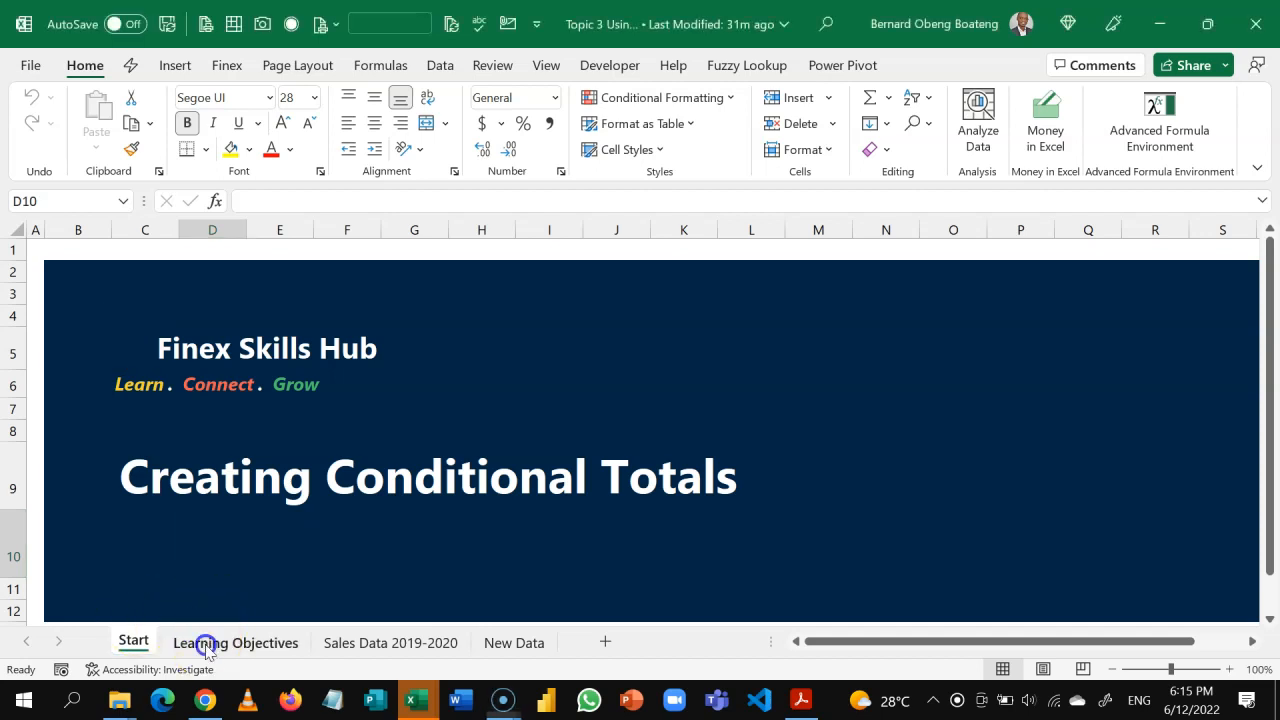
{"action": "left_click", "coordinate": [264, 358]}
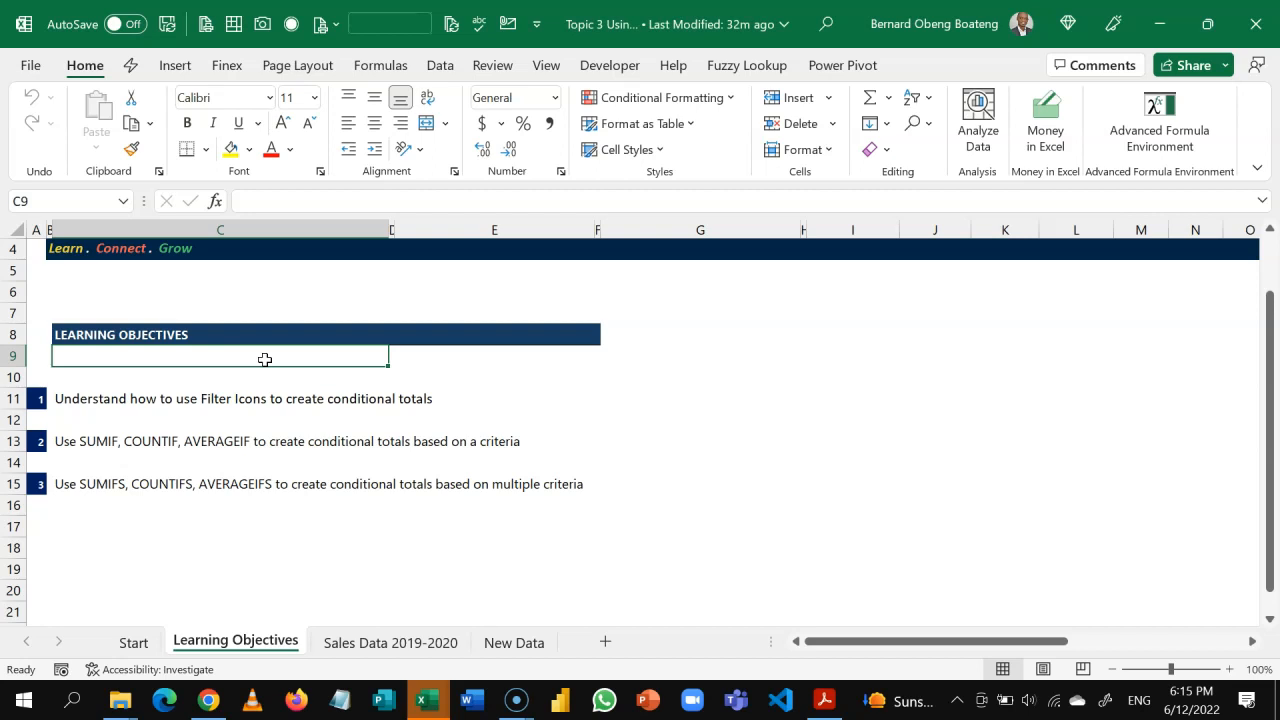
{"action": "left_click", "coordinate": [337, 645]}
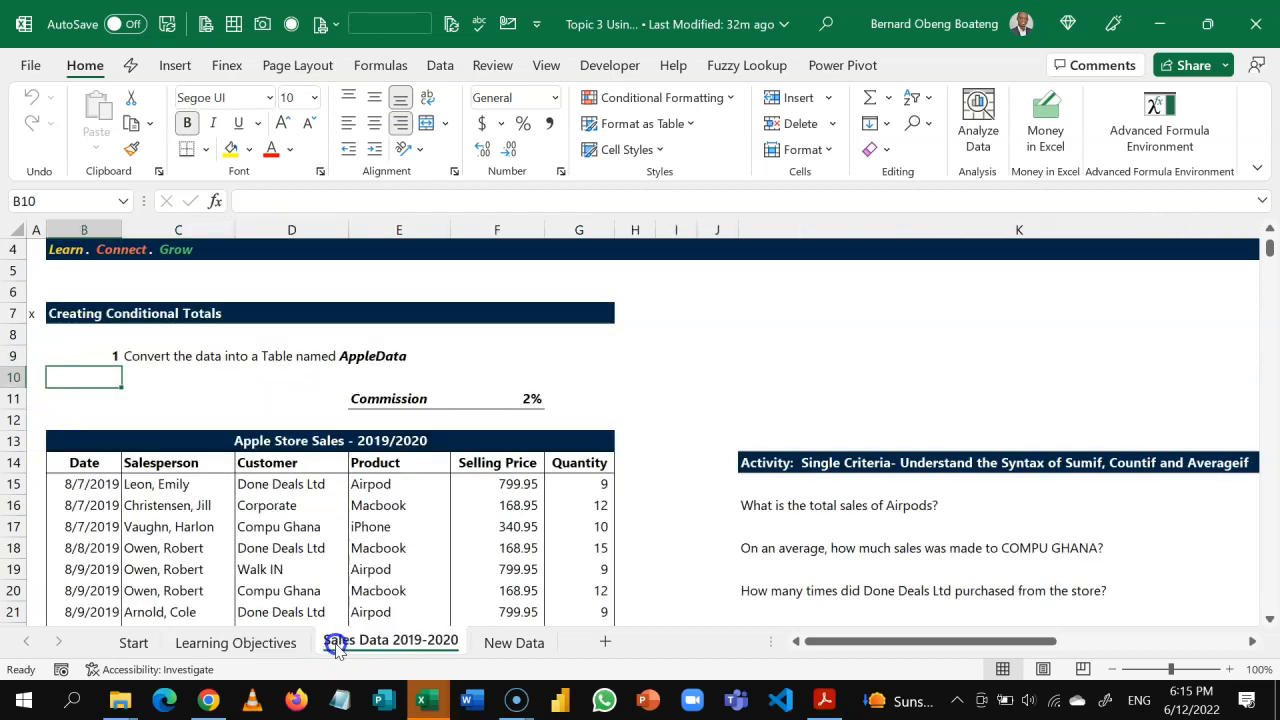
Examine the sales data's column headings: Date, Salesperson, Customer, Product, Selling Price and Quantity
{"action": "left_click", "coordinate": [310, 481]}
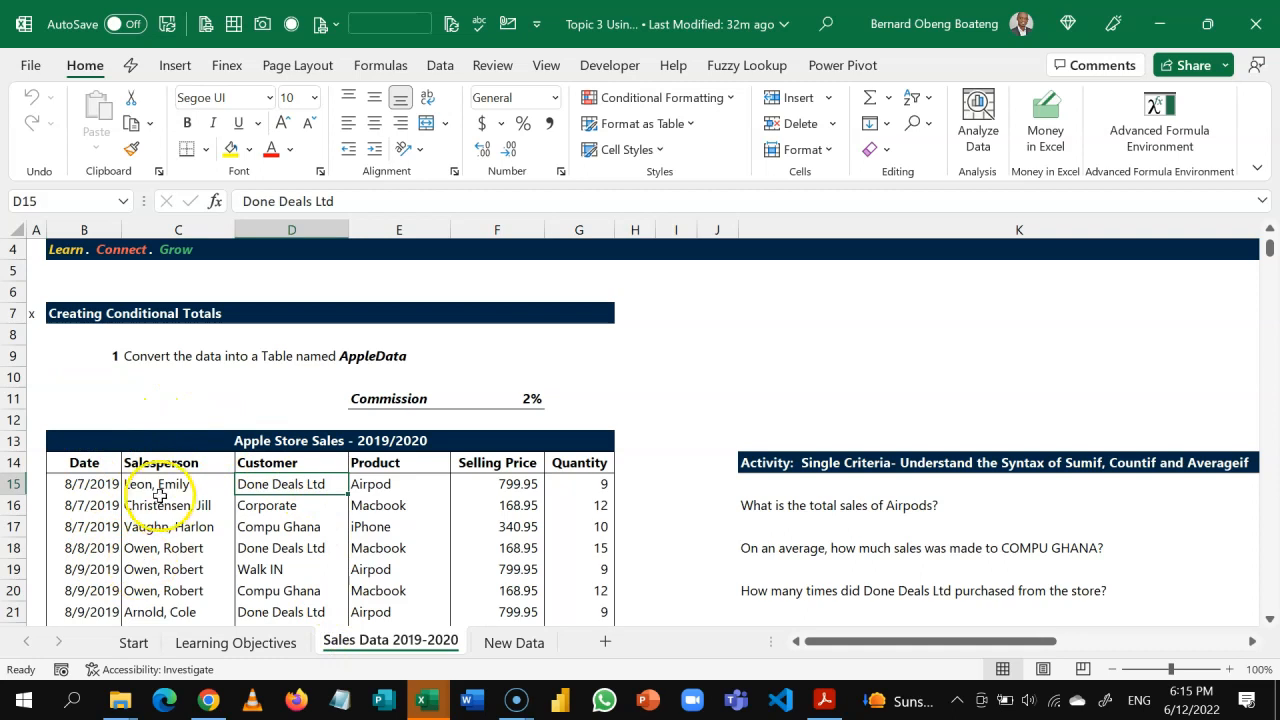
{"action": "left_click", "coordinate": [84, 464]}
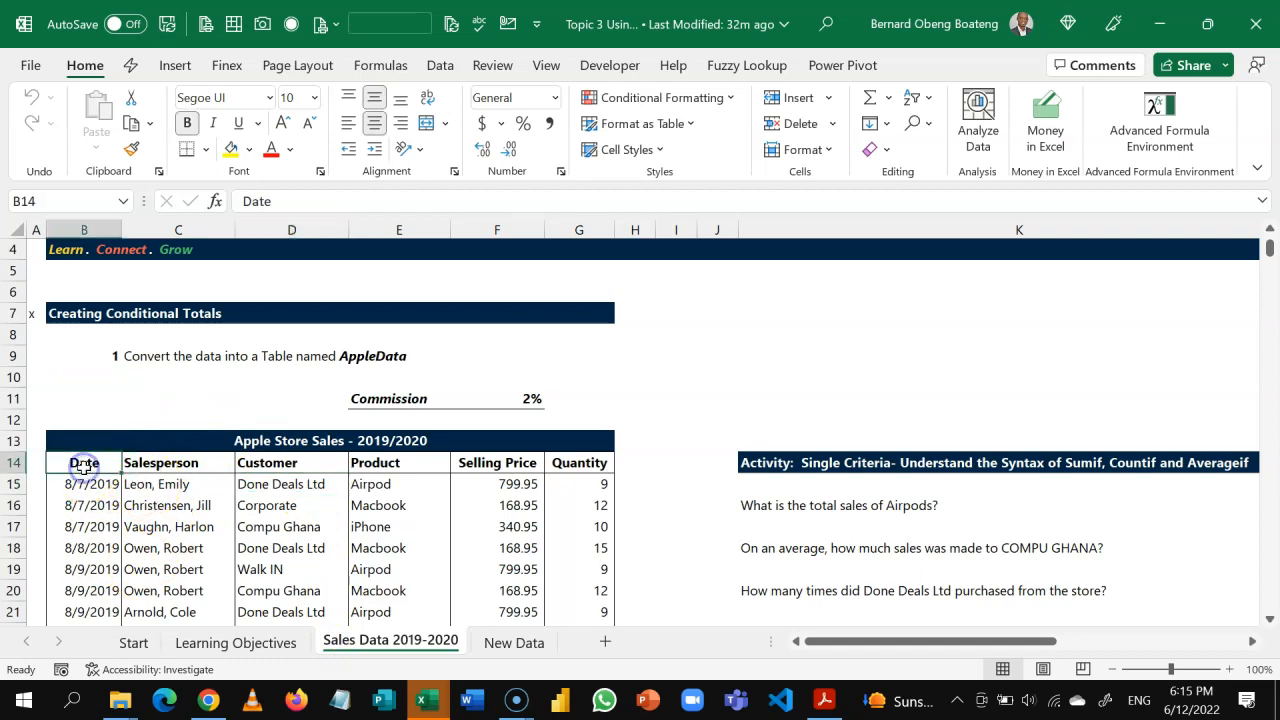
{"action": "left_click", "coordinate": [138, 464]}
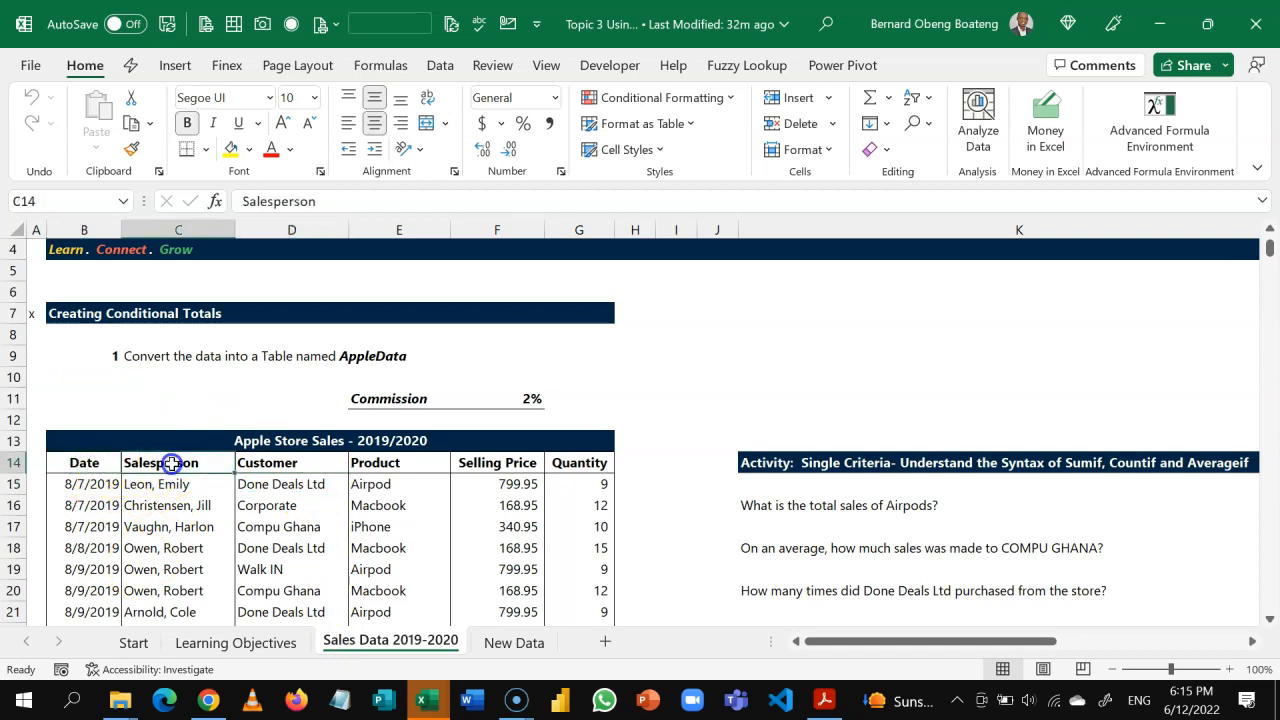
{"action": "left_click", "coordinate": [288, 464]}
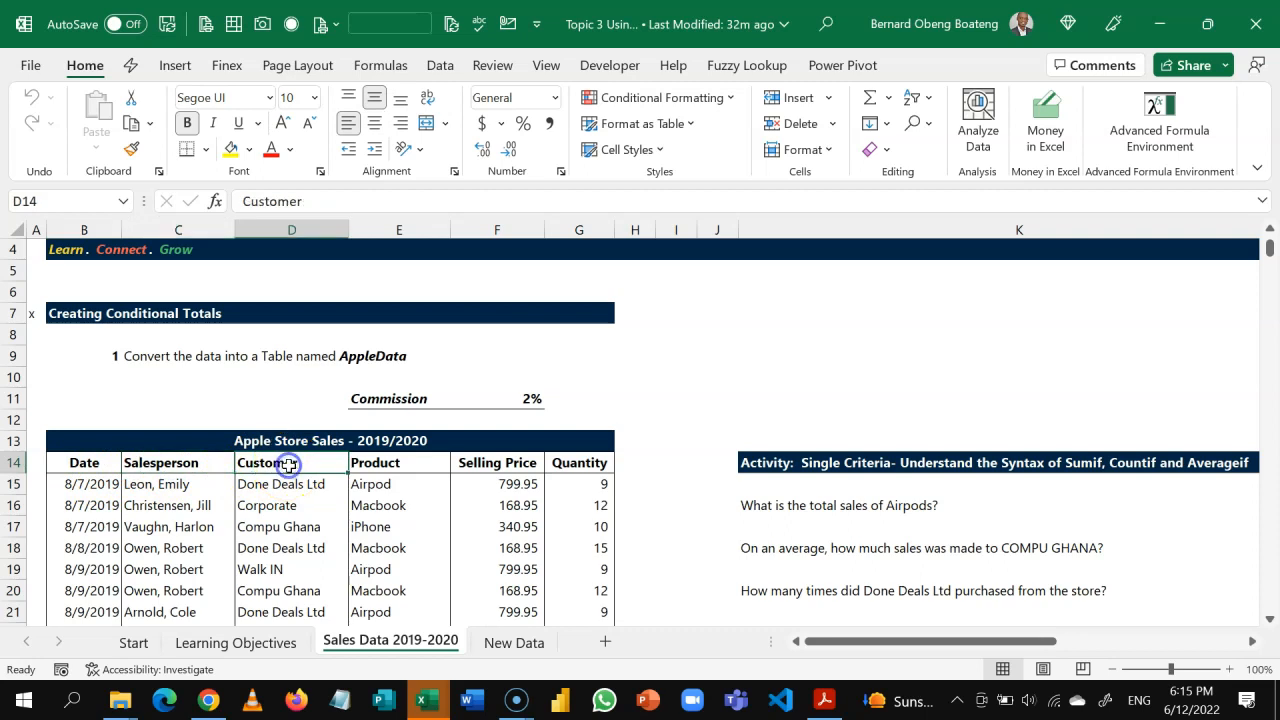
{"action": "left_click", "coordinate": [379, 464]}
{"action": "left_click", "coordinate": [466, 466]}
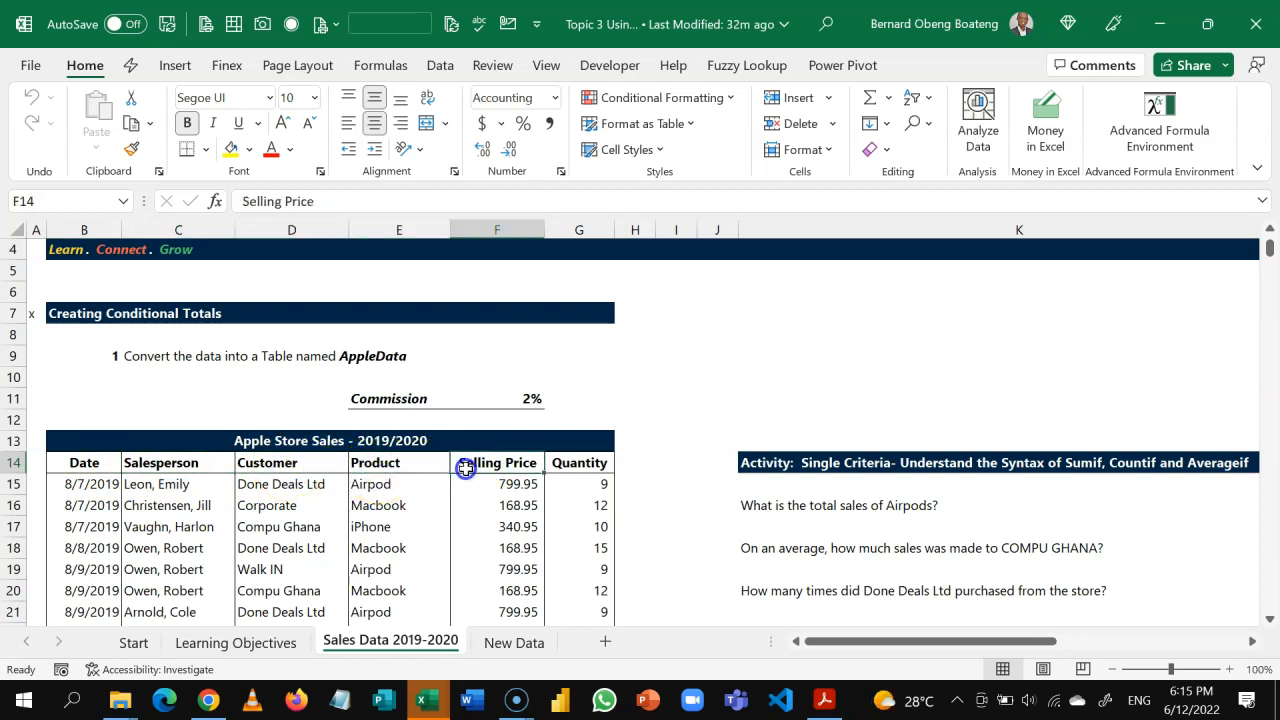
{"action": "left_click", "coordinate": [557, 468]}
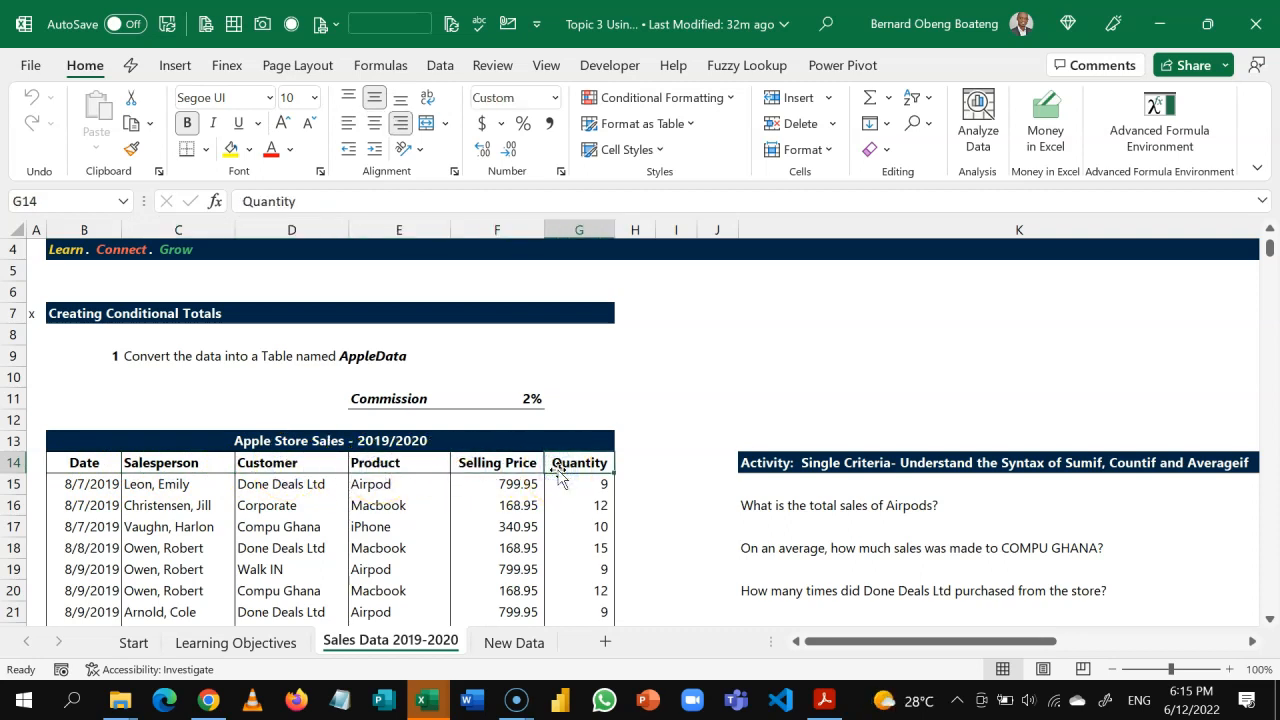
{"action": "left_click", "coordinate": [432, 505]}
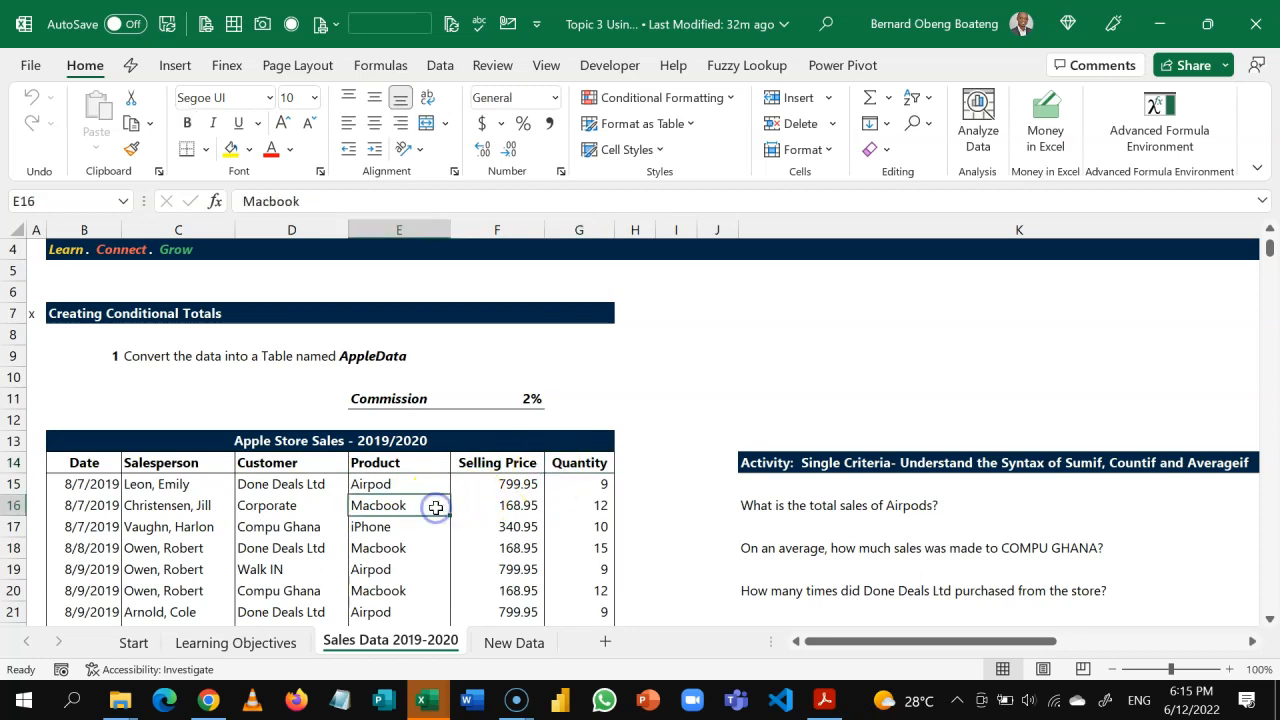
Look at the question about total sales of Airpods in K16 and go back across row 16 to the sales data
{"action": "left_click", "coordinate": [775, 502]}
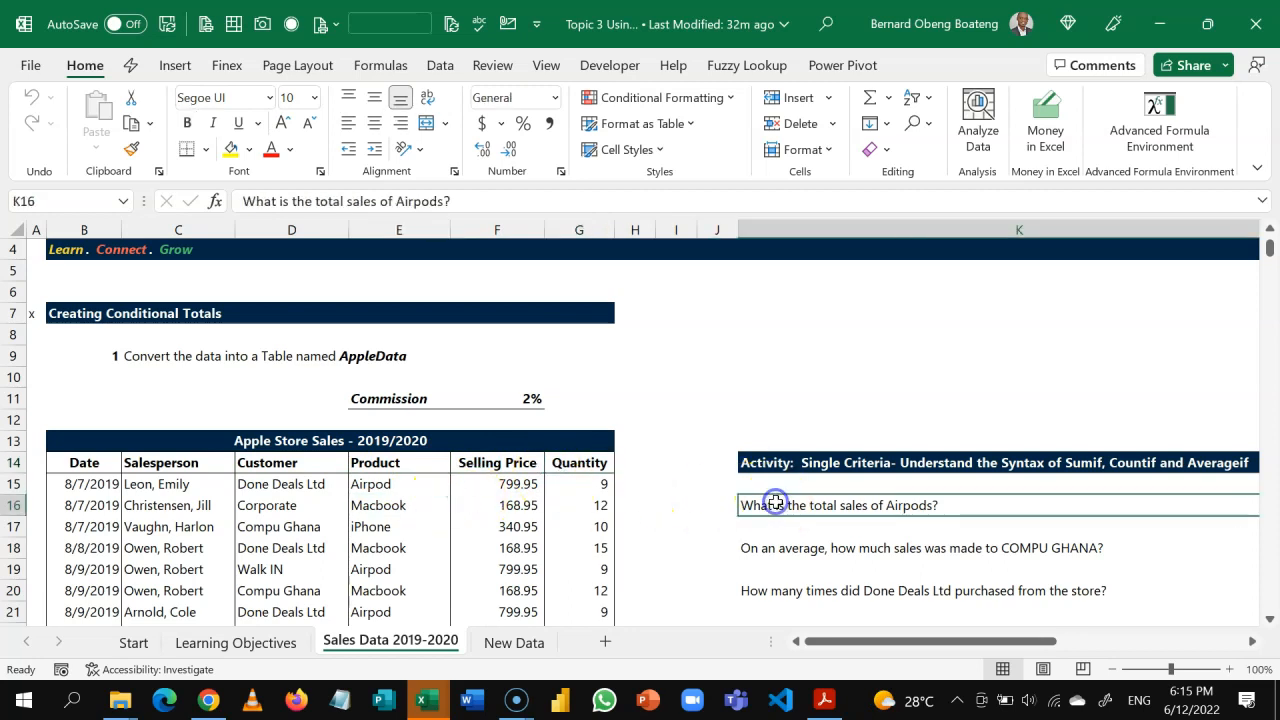
{"action": "key", "text": "Right"}
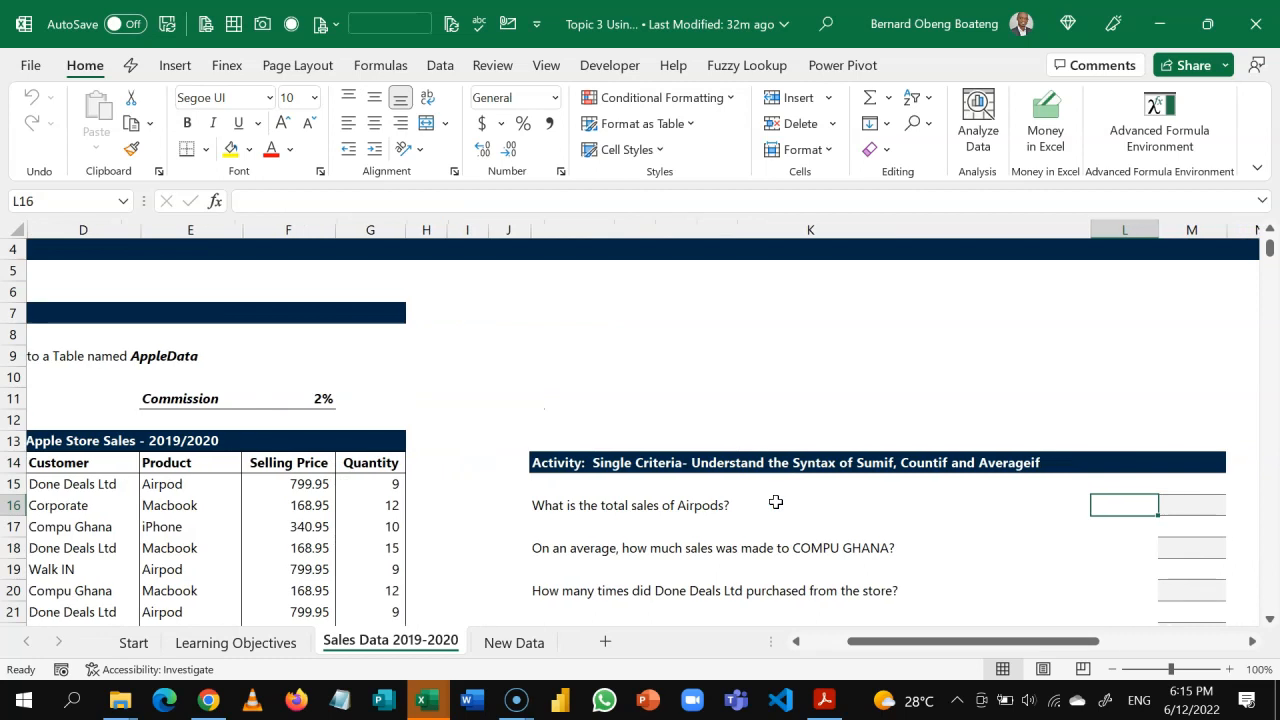
{"action": "key", "text": "Left"}
{"action": "key", "text": "Left"}
{"action": "key", "text": "Left"}
{"action": "key", "text": "Left"}
{"action": "key", "text": "Left"}
{"action": "key", "text": "Left"}
{"action": "key", "text": "Left"}
{"action": "key", "text": "Left"}
{"action": "key", "text": "Left"}
{"action": "key", "text": "Left"}
{"action": "key", "text": "Left"}
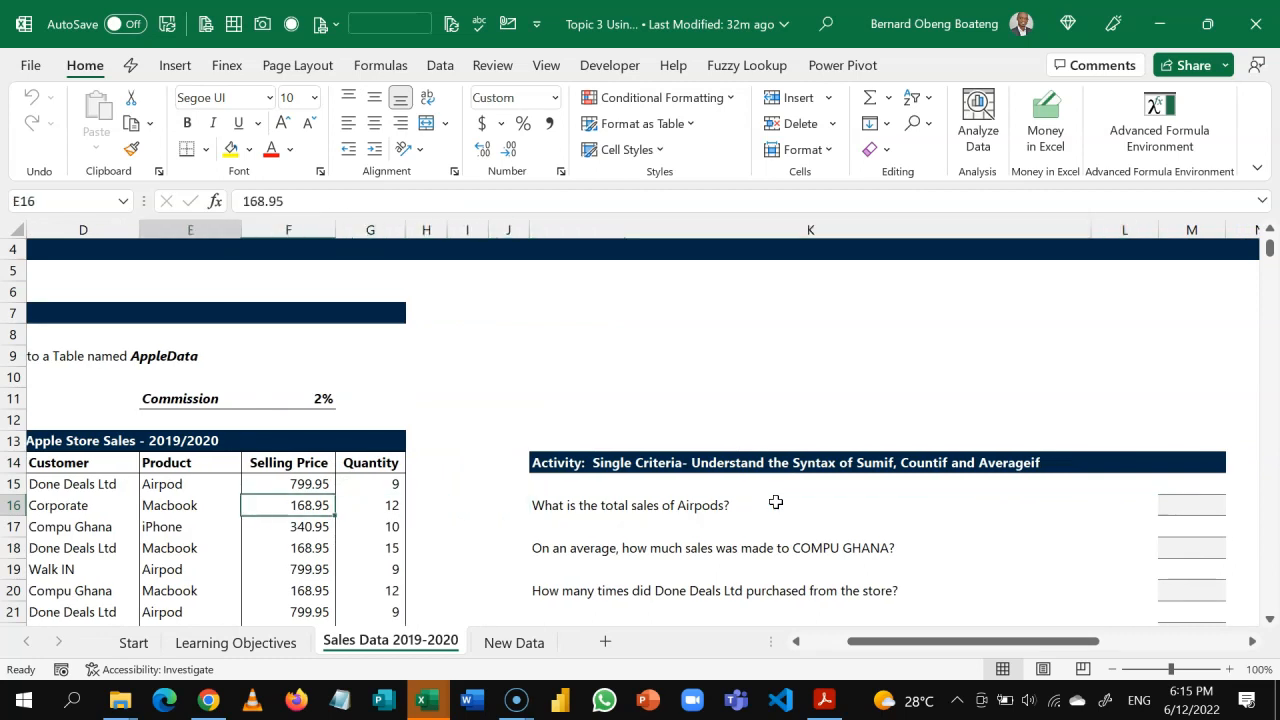
{"action": "key", "text": "Down"}
{"action": "key", "text": "Down"}
{"action": "key", "text": "Down"}
{"action": "key", "text": "Down"}
{"action": "key", "text": "Down"}
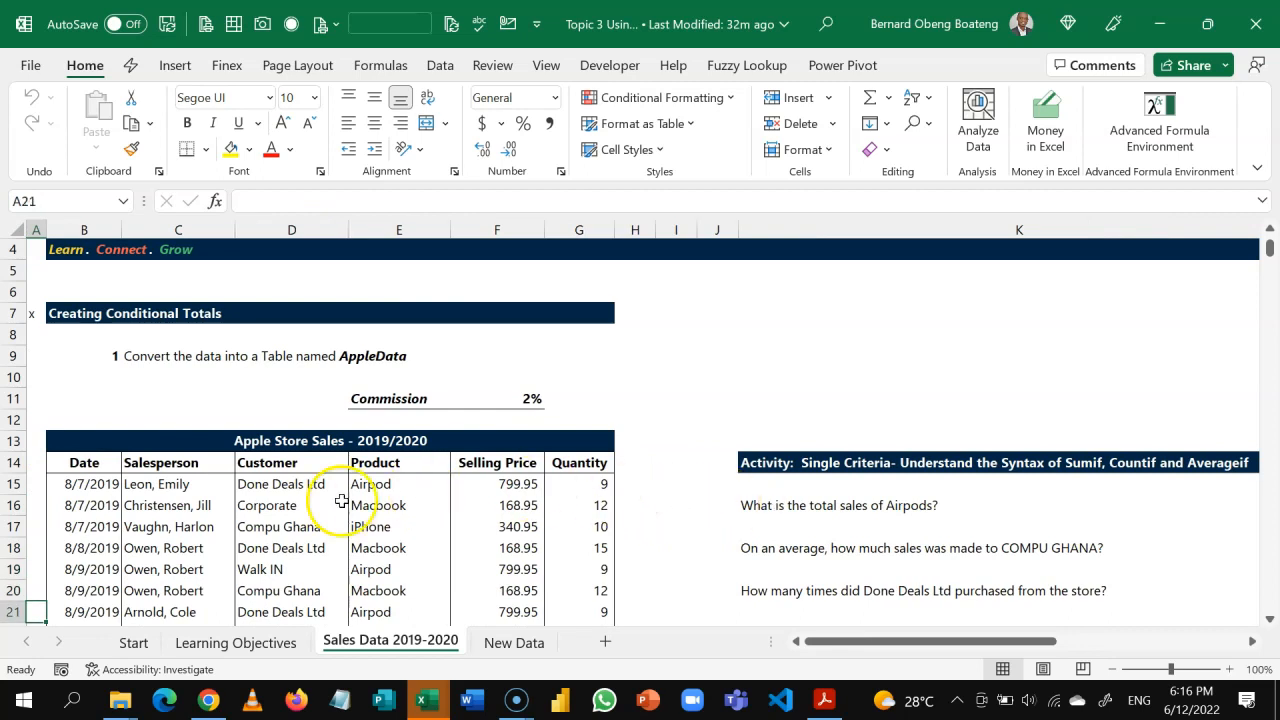
Select the whole Apple Store sales range from the Date header to the last record to inspect its extent
{"action": "left_click", "coordinate": [85, 470]}
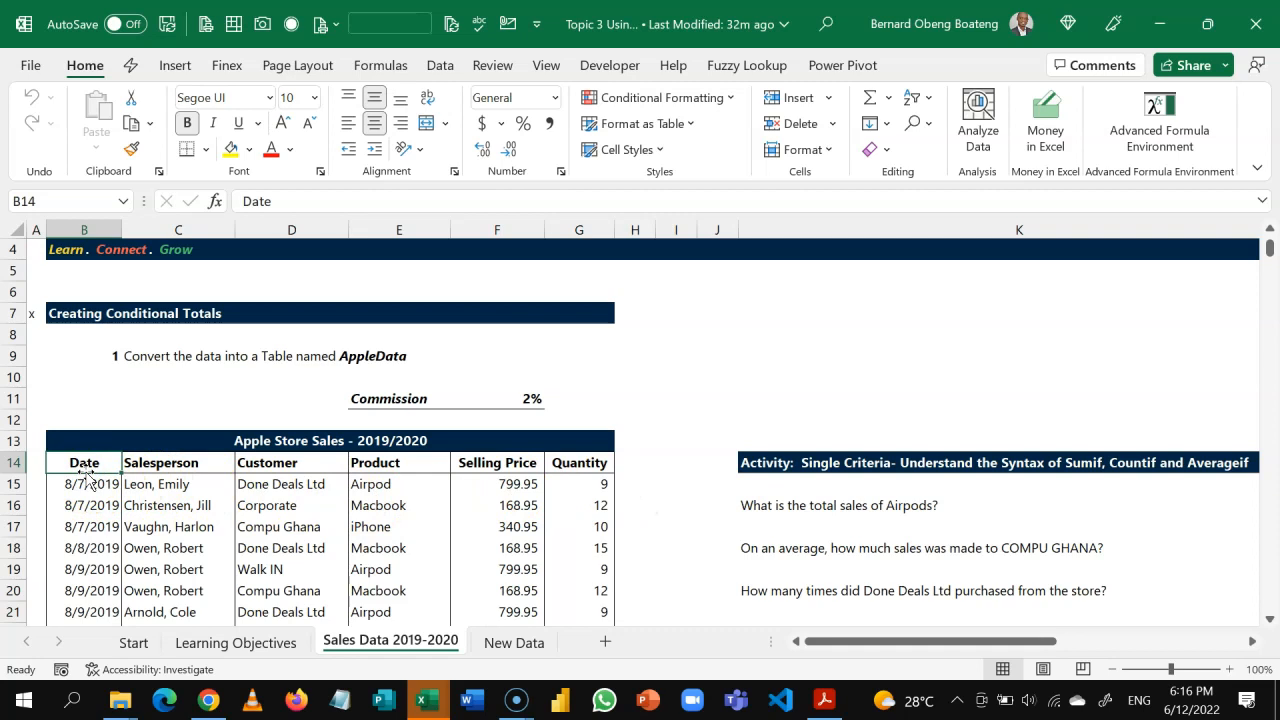
{"action": "key", "text": "ctrl+shift+Right"}
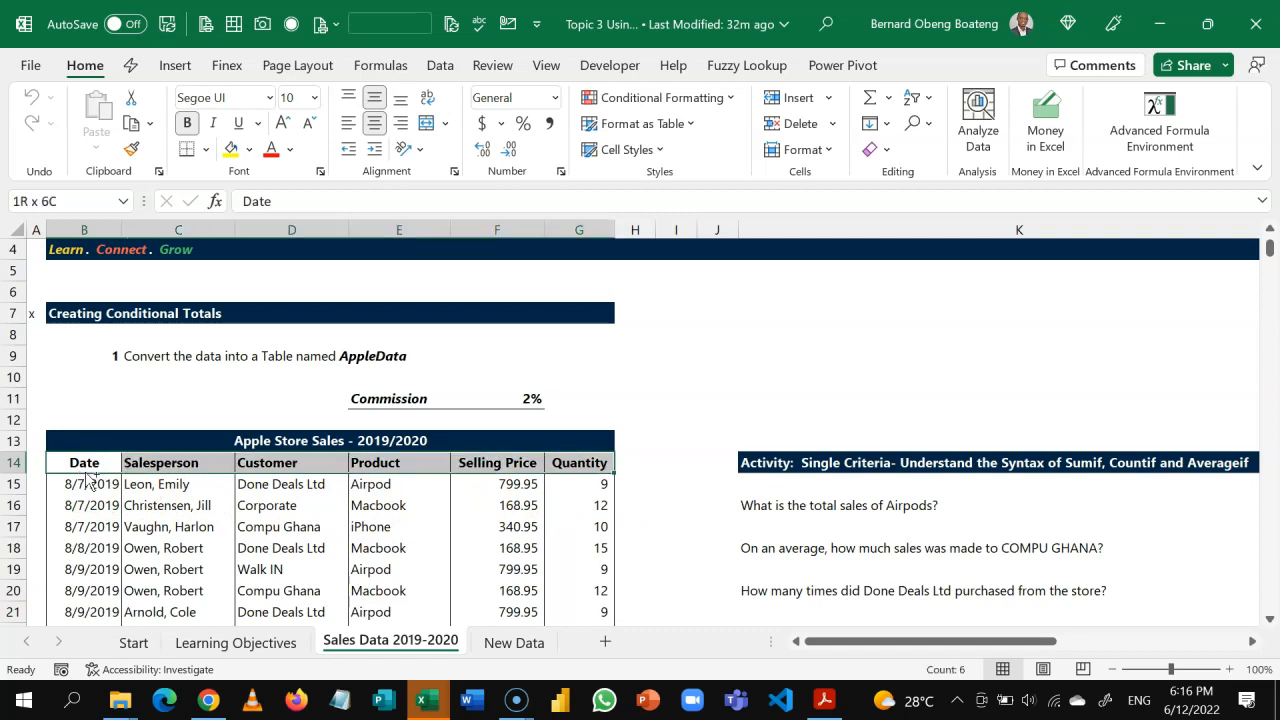
{"action": "key", "text": "ctrl+shift+Down"}
{"action": "key", "text": "ctrl+BackSpace"}
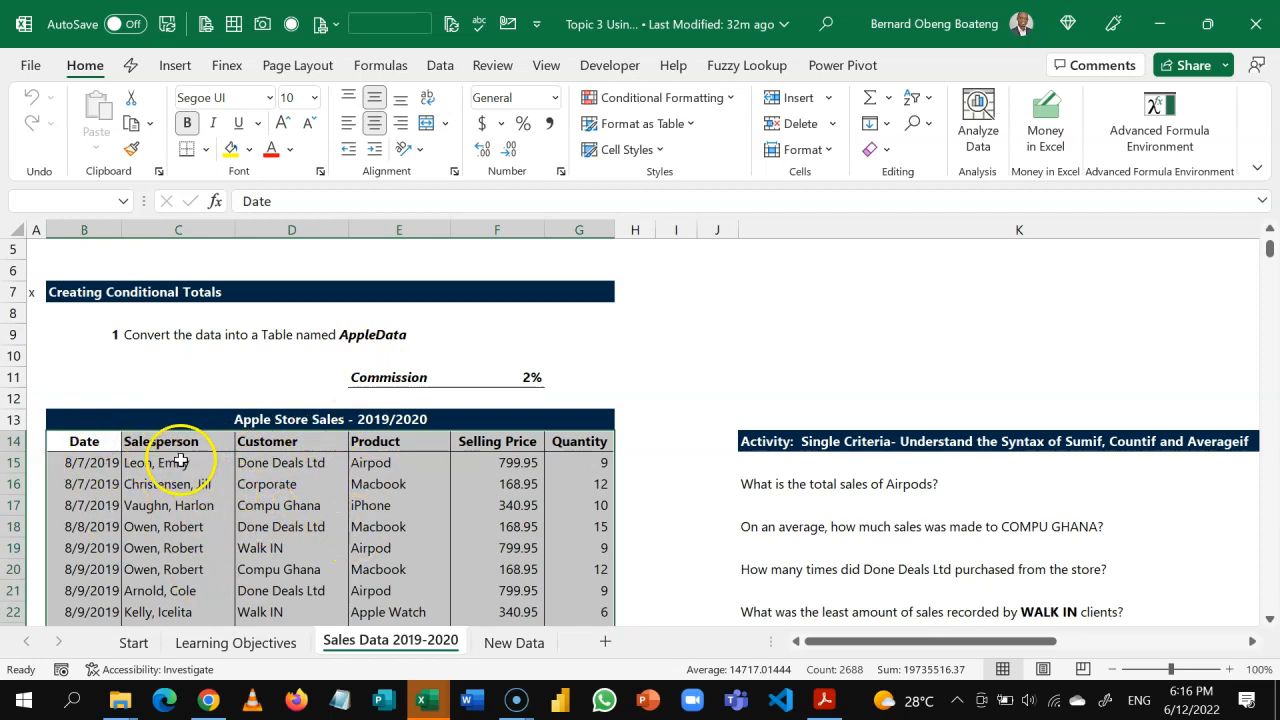
{"action": "left_click", "coordinate": [90, 442]}
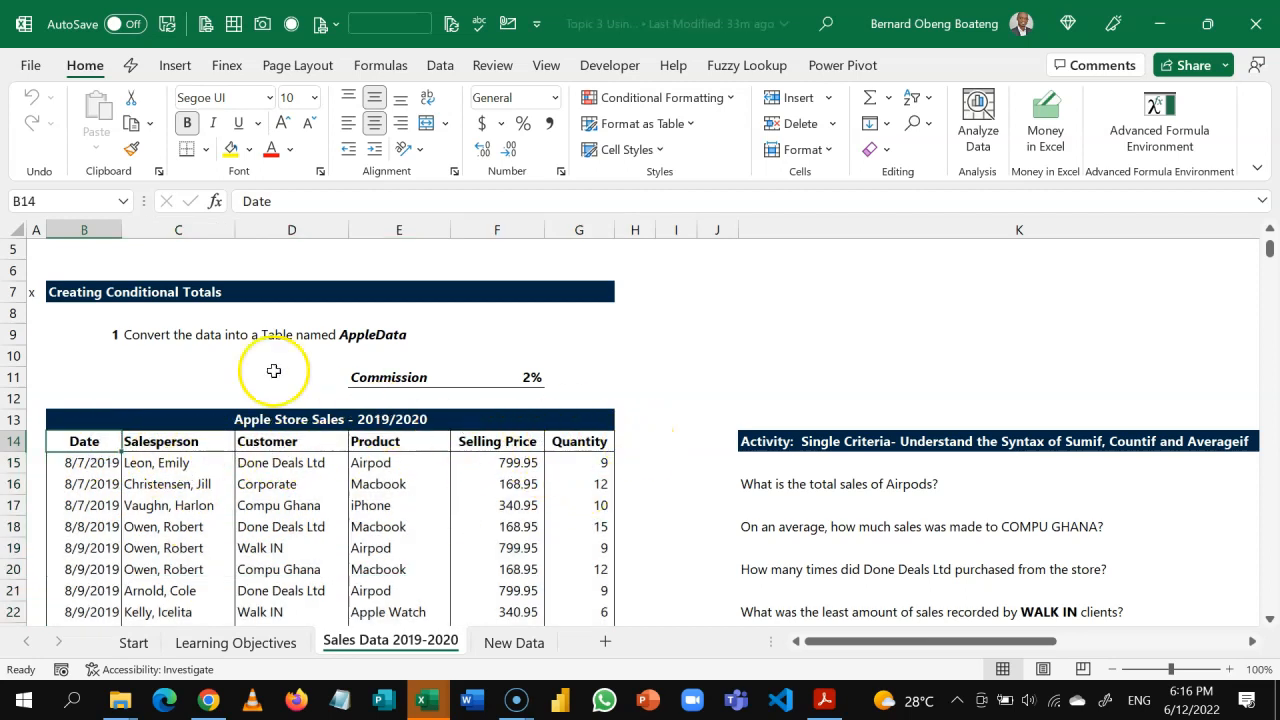
Insert an empty row 14 between the Apple Store Sales title and the column headers and clear all of its formatting
{"action": "left_click", "coordinate": [233, 420]}
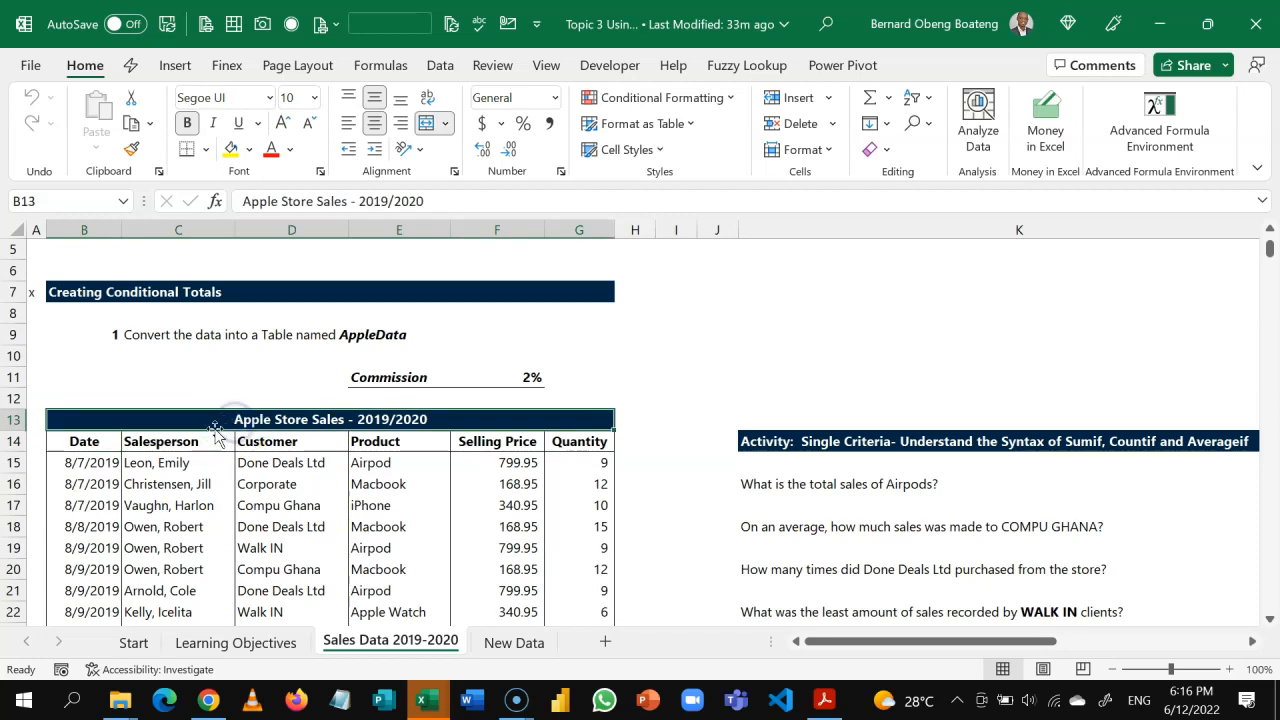
{"action": "left_click", "coordinate": [87, 443]}
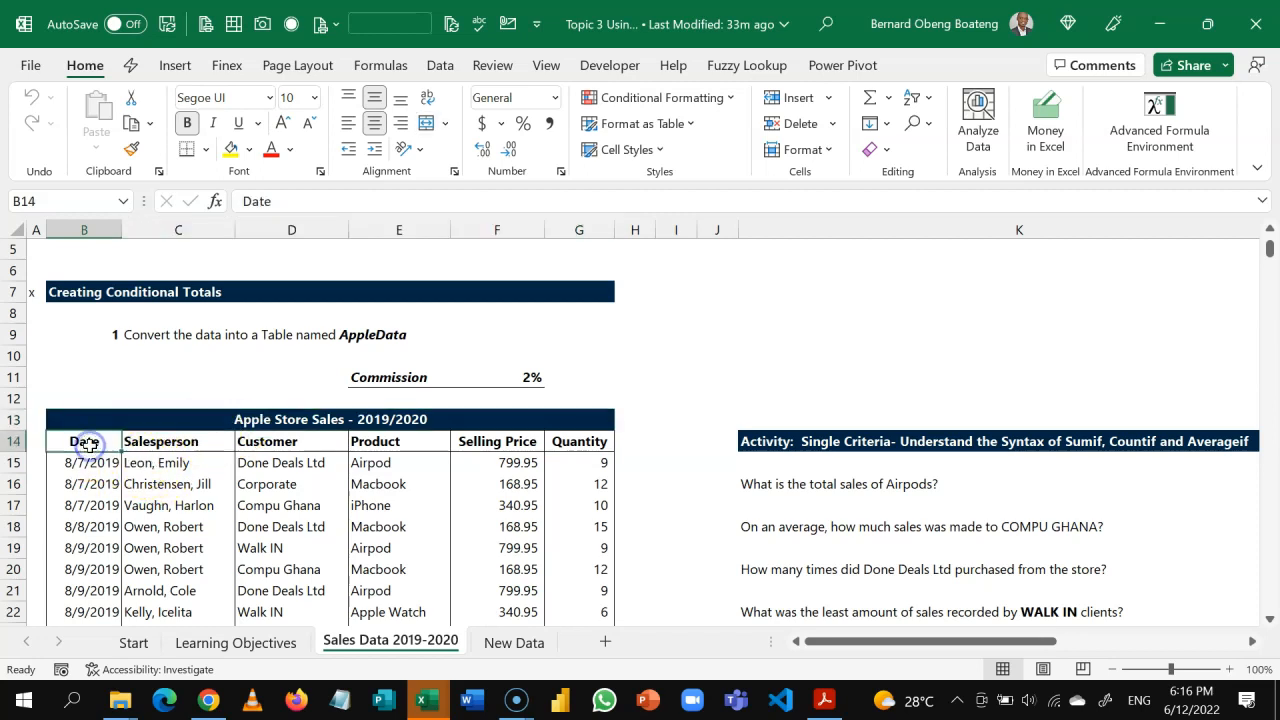
{"action": "key", "text": "alt+i"}
{"action": "key", "text": "r"}
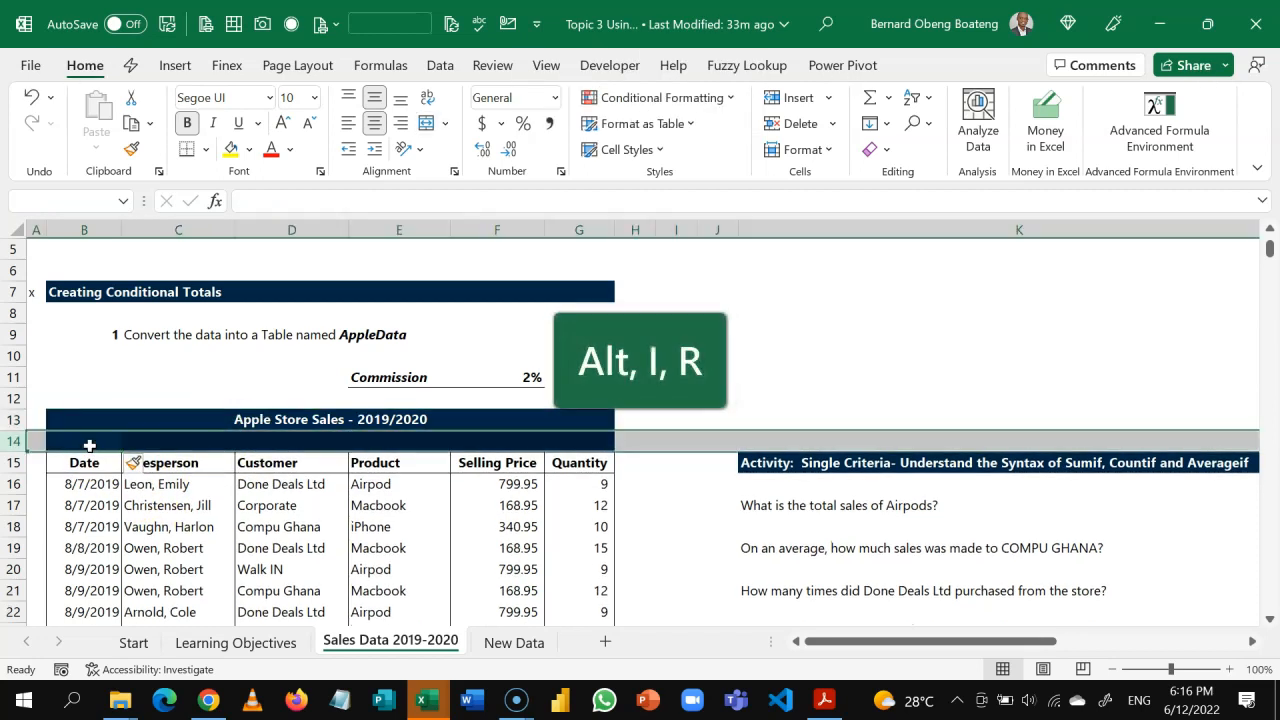
{"action": "key", "text": "alt+h"}
{"action": "key", "text": "e"}
{"action": "key", "text": "a"}
{"action": "key", "text": "Down"}
{"action": "key", "text": "Down"}
Convert the sales data range B15:G462 into a table with headers
{"action": "left_click", "coordinate": [80, 461]}
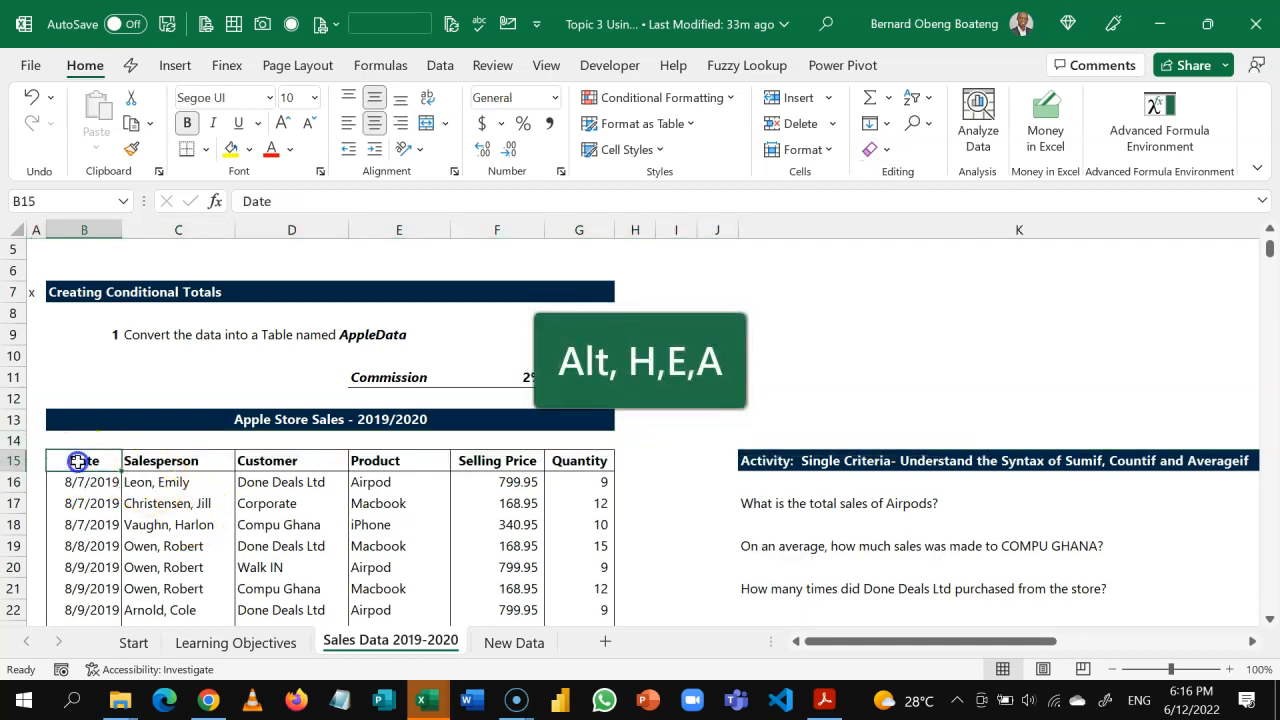
{"action": "key", "text": "ctrl+shift+Down"}
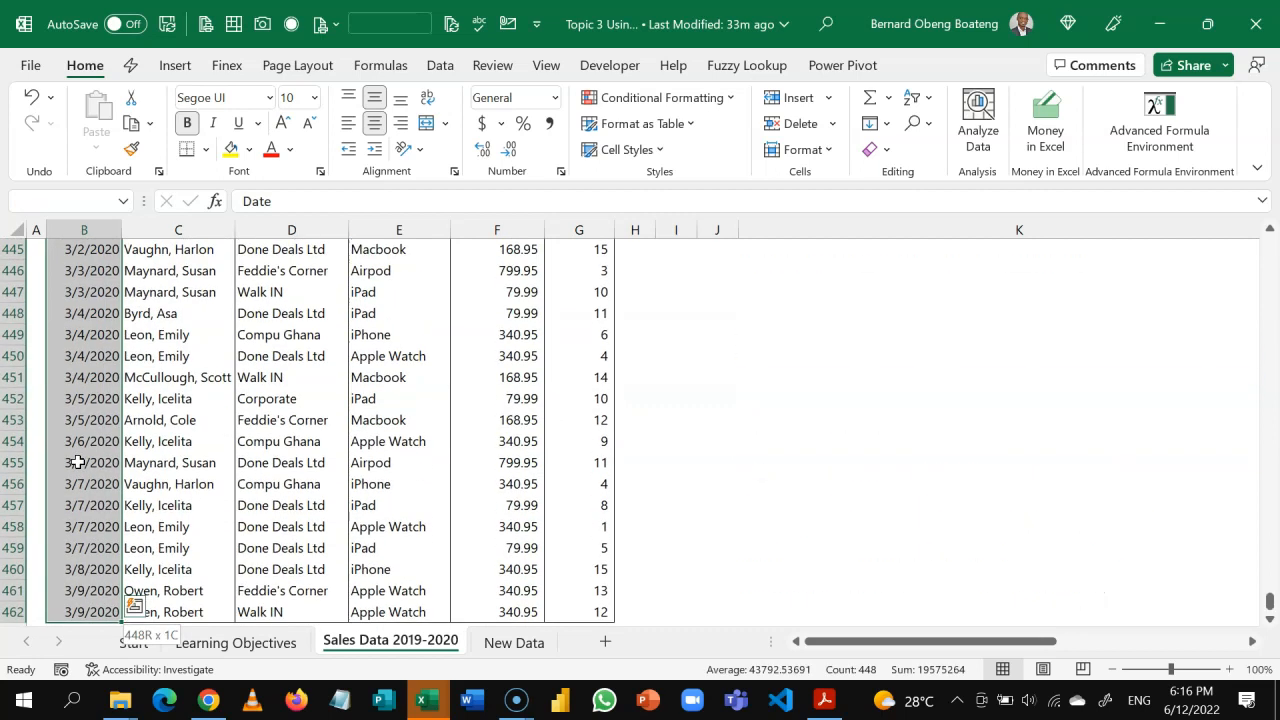
{"action": "key", "text": "Down"}
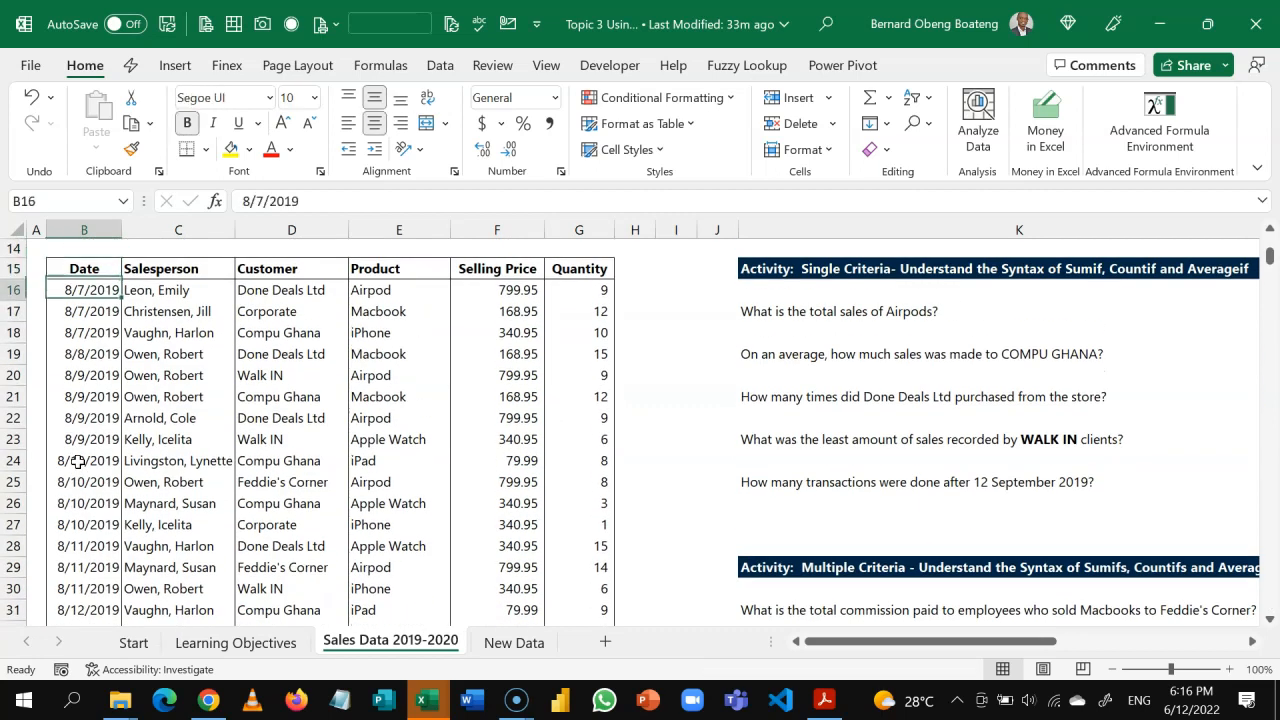
{"action": "key", "text": "Right"}
{"action": "key", "text": "Down"}
{"action": "key", "text": "Right"}
{"action": "key", "text": "Down"}
{"action": "key", "text": "ctrl+t"}
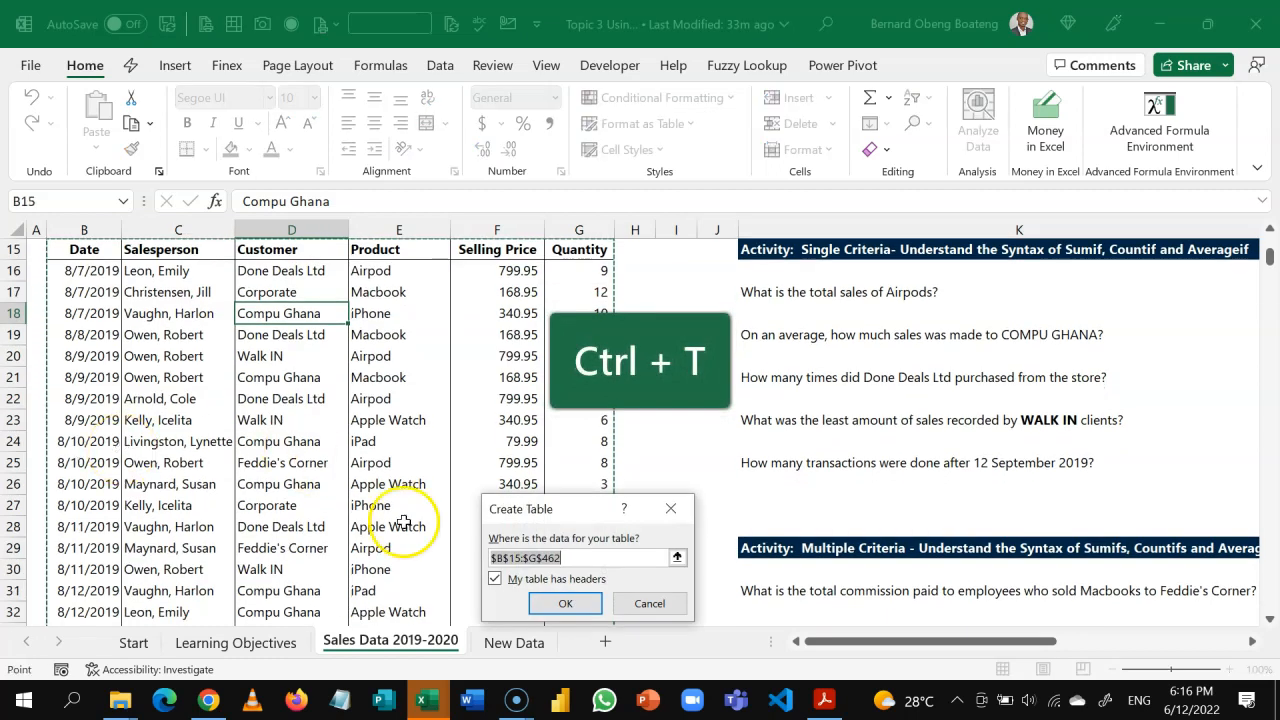
{"action": "left_click", "coordinate": [565, 603]}
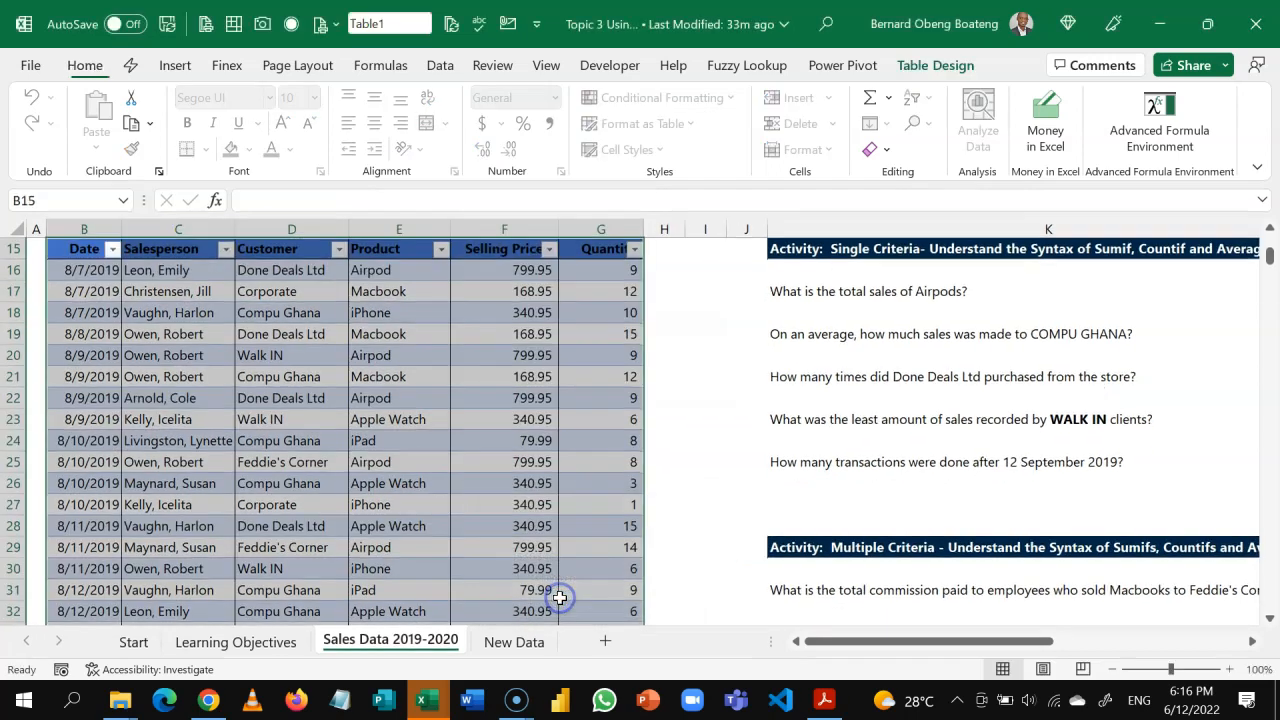
Rename the new sales data table as Sales
{"action": "left_click", "coordinate": [399, 372]}
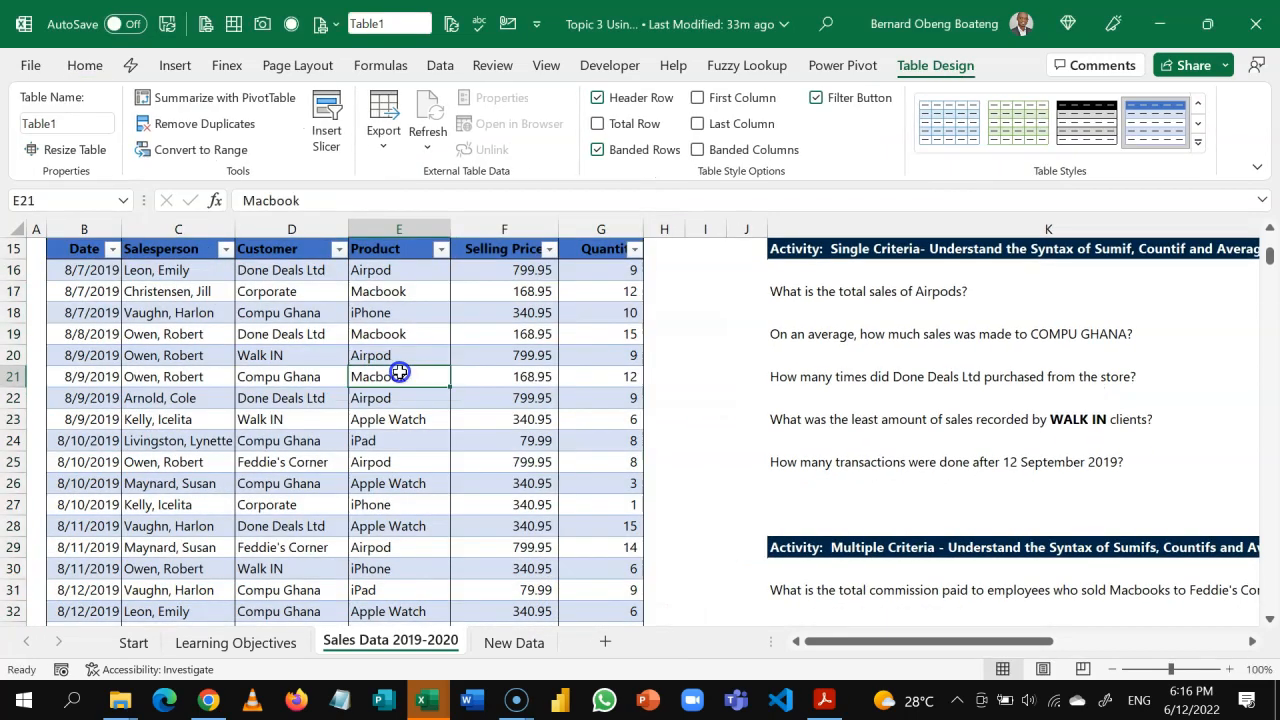
{"action": "left_click", "coordinate": [341, 289]}
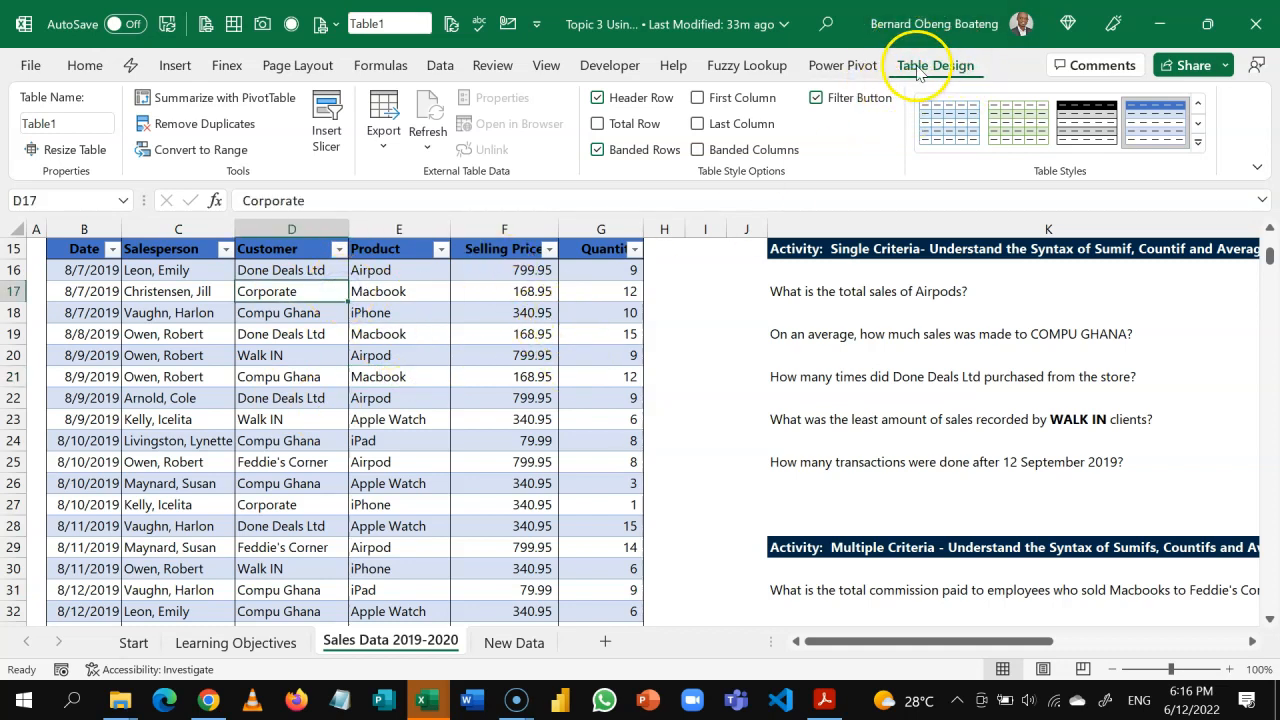
{"action": "left_click", "coordinate": [706, 292]}
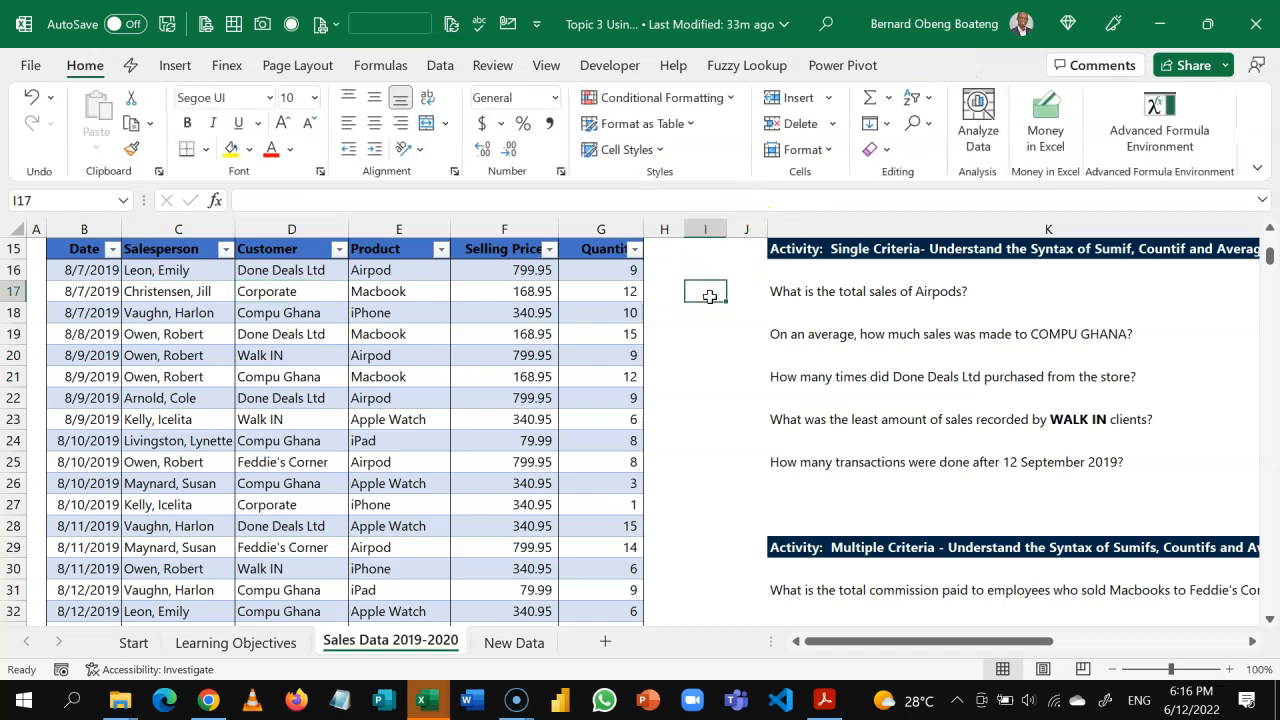
{"action": "left_click", "coordinate": [552, 310]}
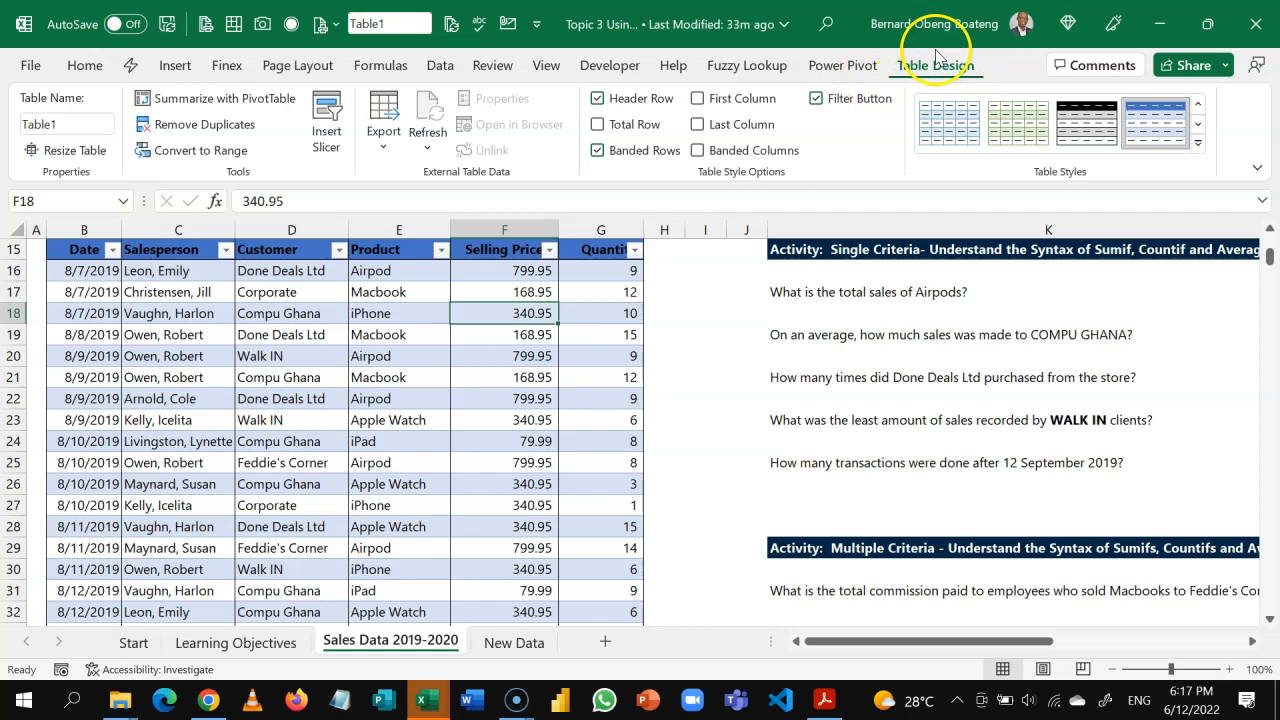
{"action": "left_click", "coordinate": [94, 123]}
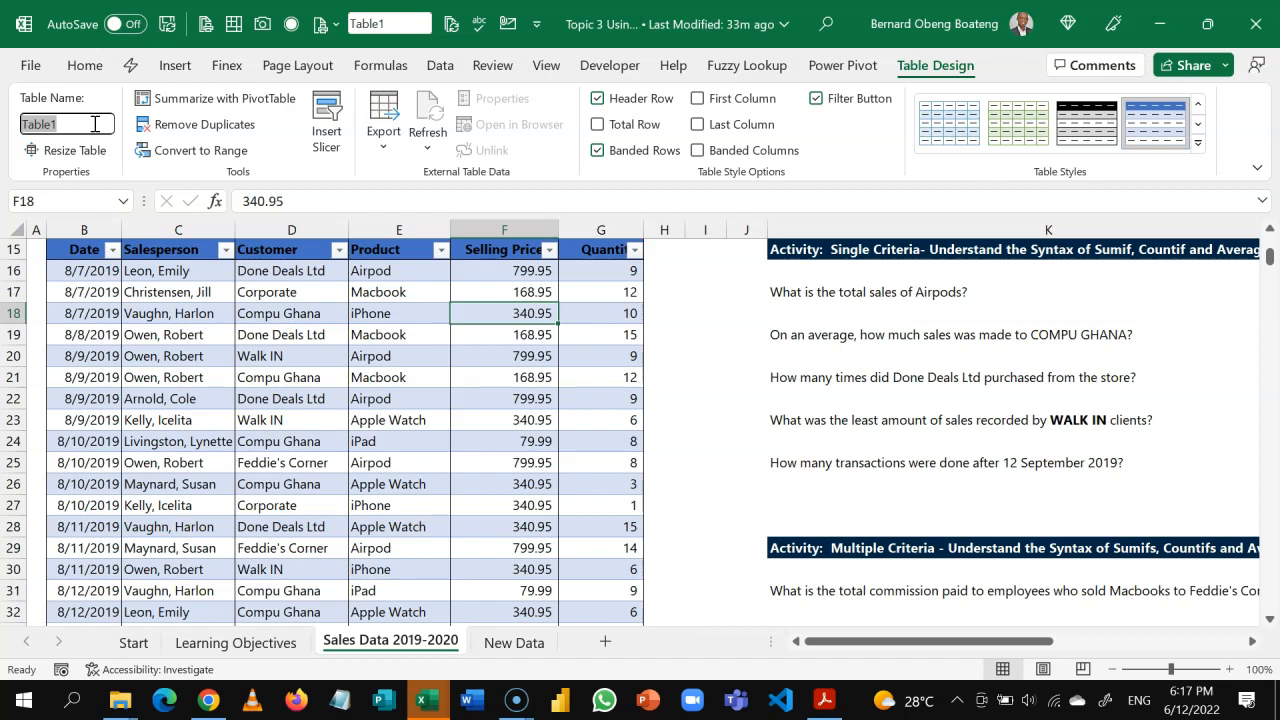
{"action": "type", "text": "Sales"}
{"action": "key", "text": "Return"}
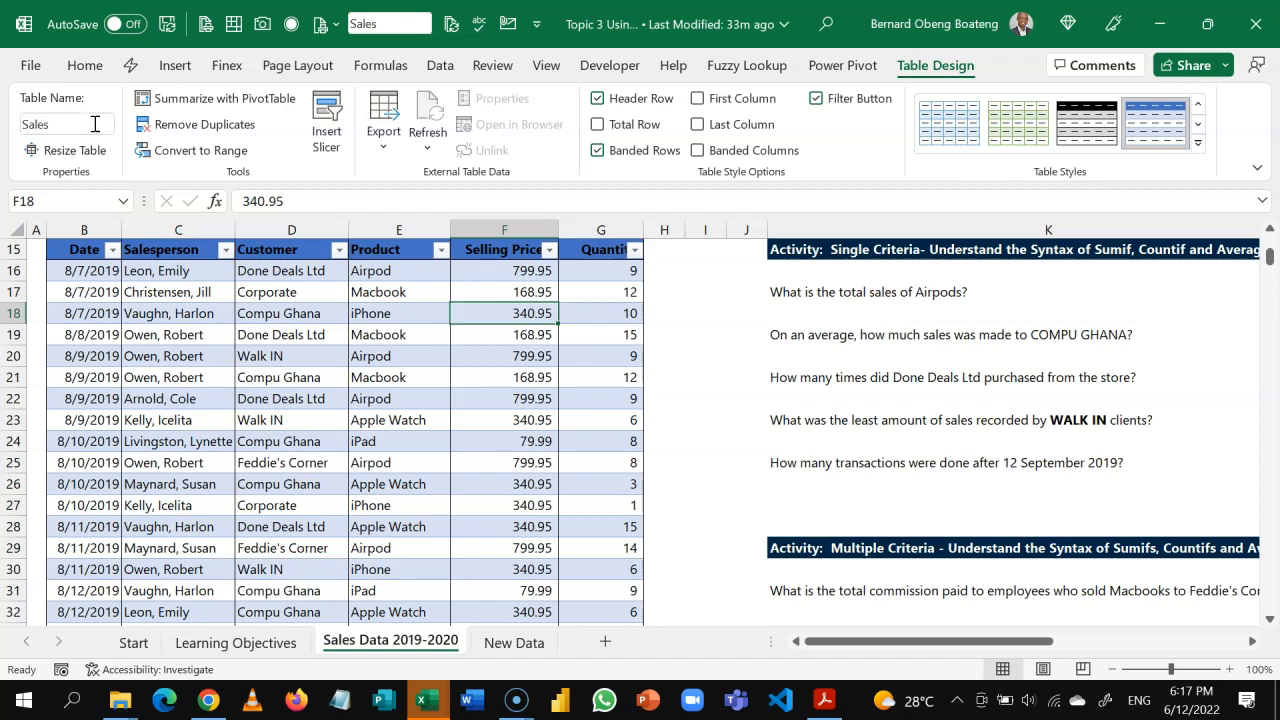
Try the structured reference =Sales[Product] in cell K11 to highlight the table's Product column, and discard the entry
{"action": "left_click", "coordinate": [643, 288]}
{"action": "key", "text": "Up"}
{"action": "key", "text": "Up"}
{"action": "key", "text": "Up"}
{"action": "key", "text": "Up"}
{"action": "key", "text": "Up"}
{"action": "key", "text": "Right"}
{"action": "key", "text": "Right"}
{"action": "key", "text": "Right"}
{"action": "key", "text": "Right"}
{"action": "key", "text": "Right"}
{"action": "key", "text": "Right"}
{"action": "key", "text": "Right"}
{"action": "key", "text": "Right"}
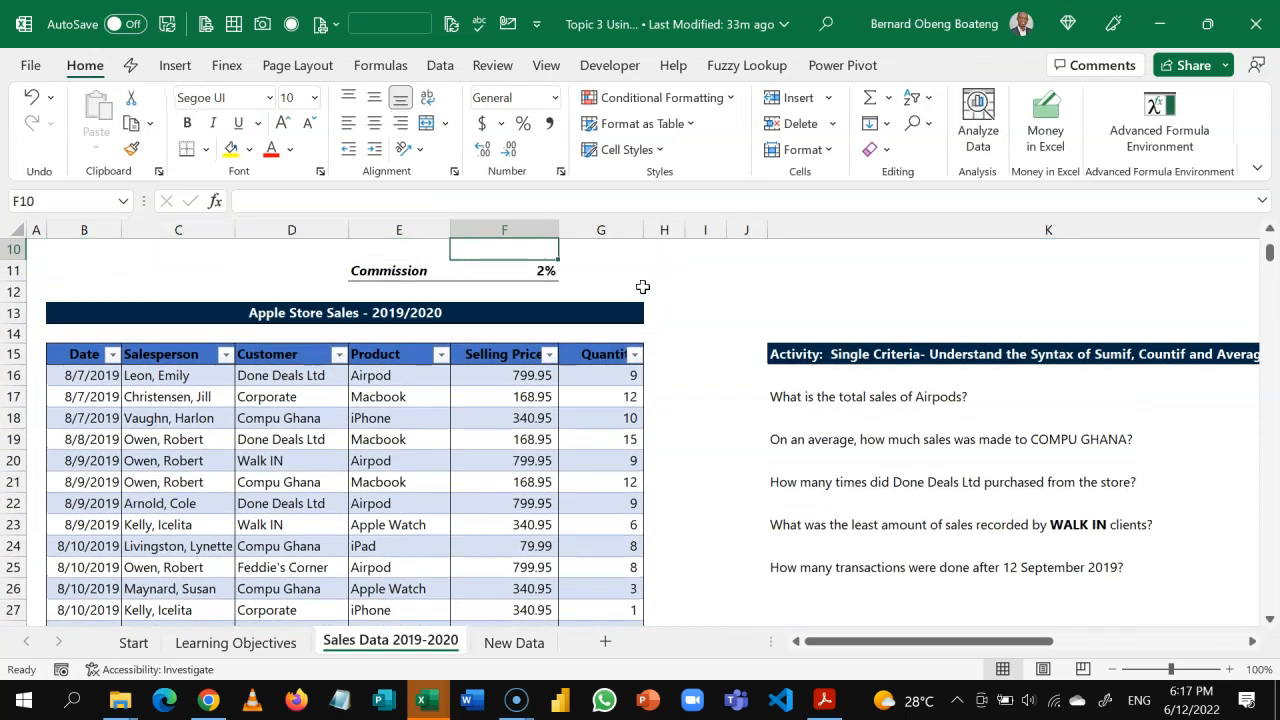
{"action": "key", "text": "Right"}
{"action": "key", "text": "Down"}
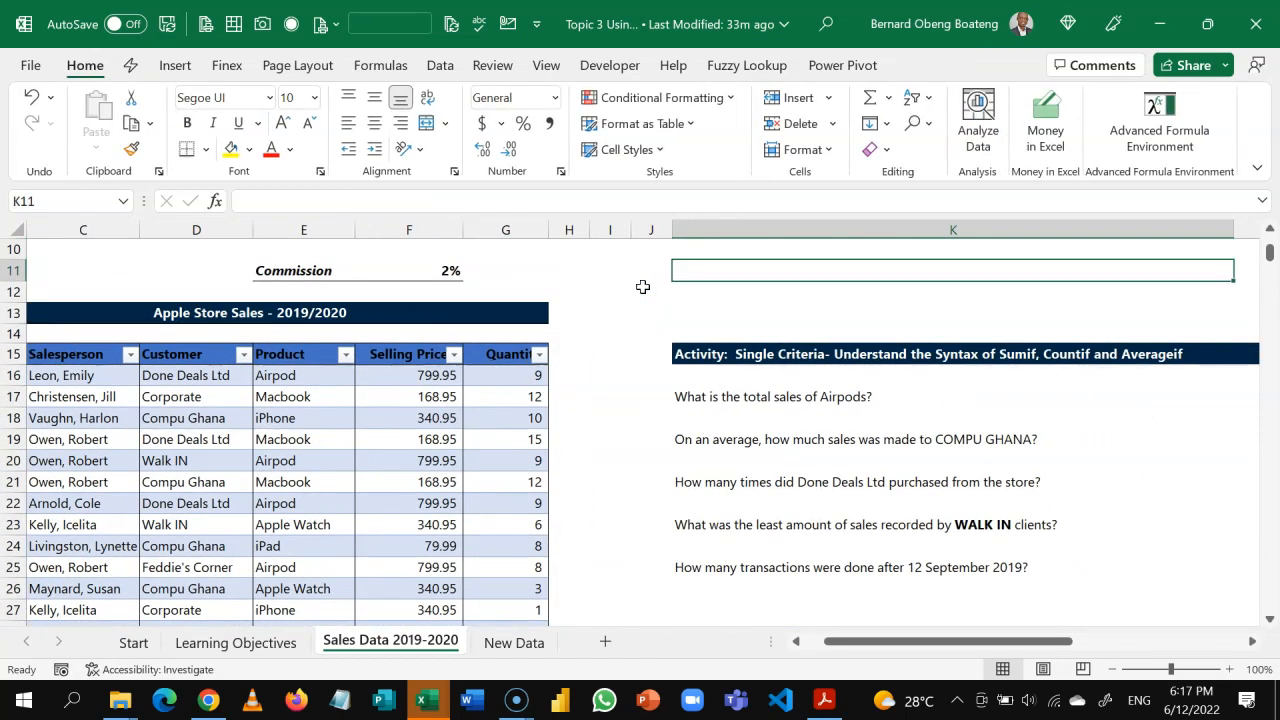
{"action": "type", "text": "=sa"}
{"action": "key", "text": "Tab"}
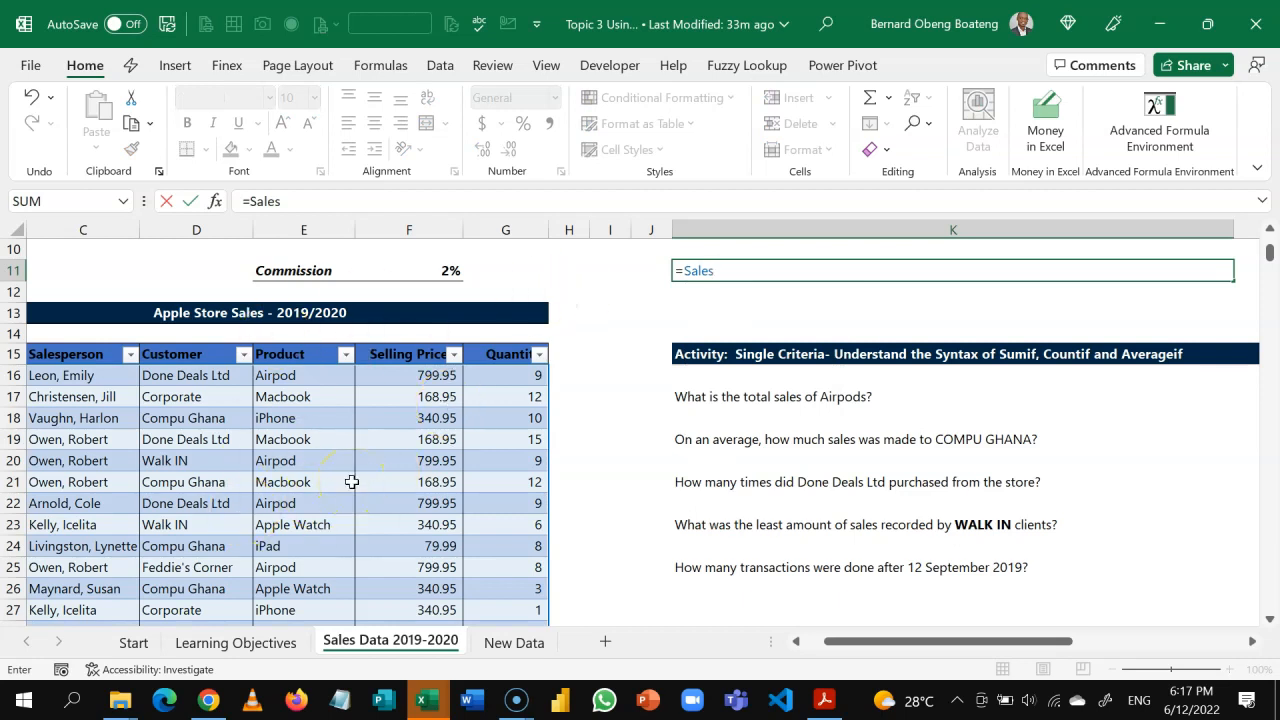
{"action": "type", "text": "[p"}
{"action": "key", "text": "Tab"}
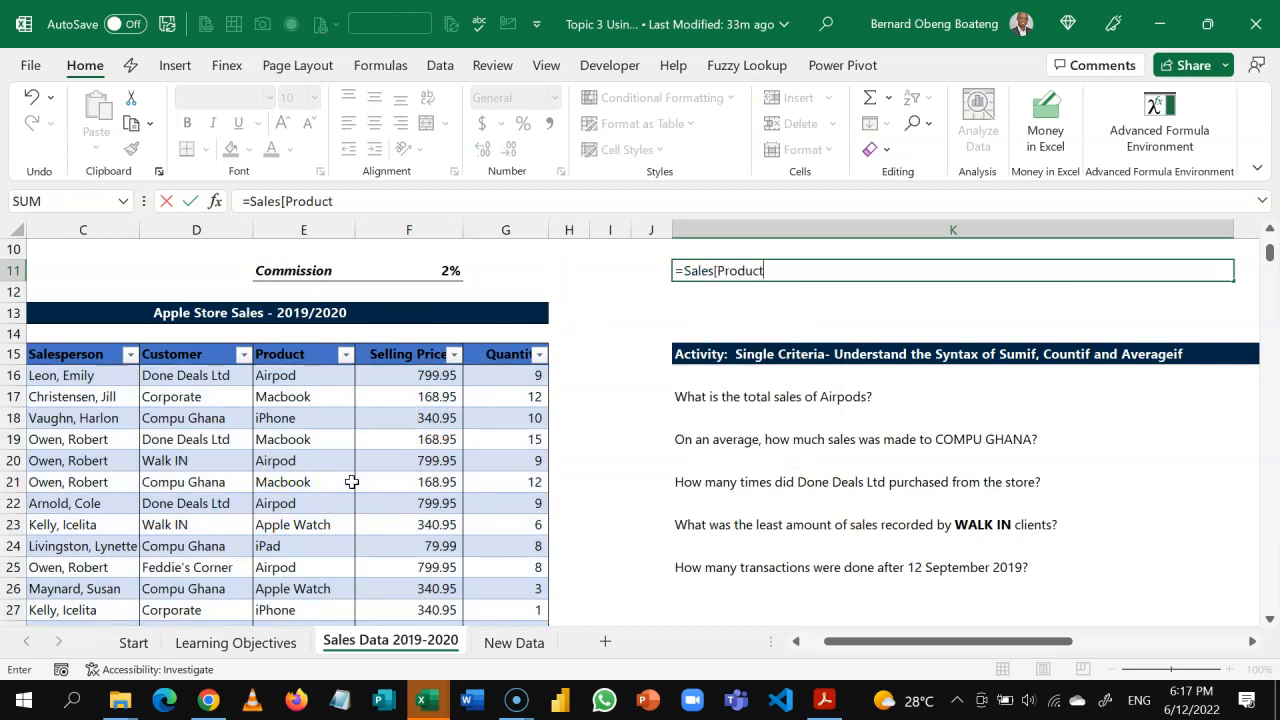
{"action": "type", "text": "]"}
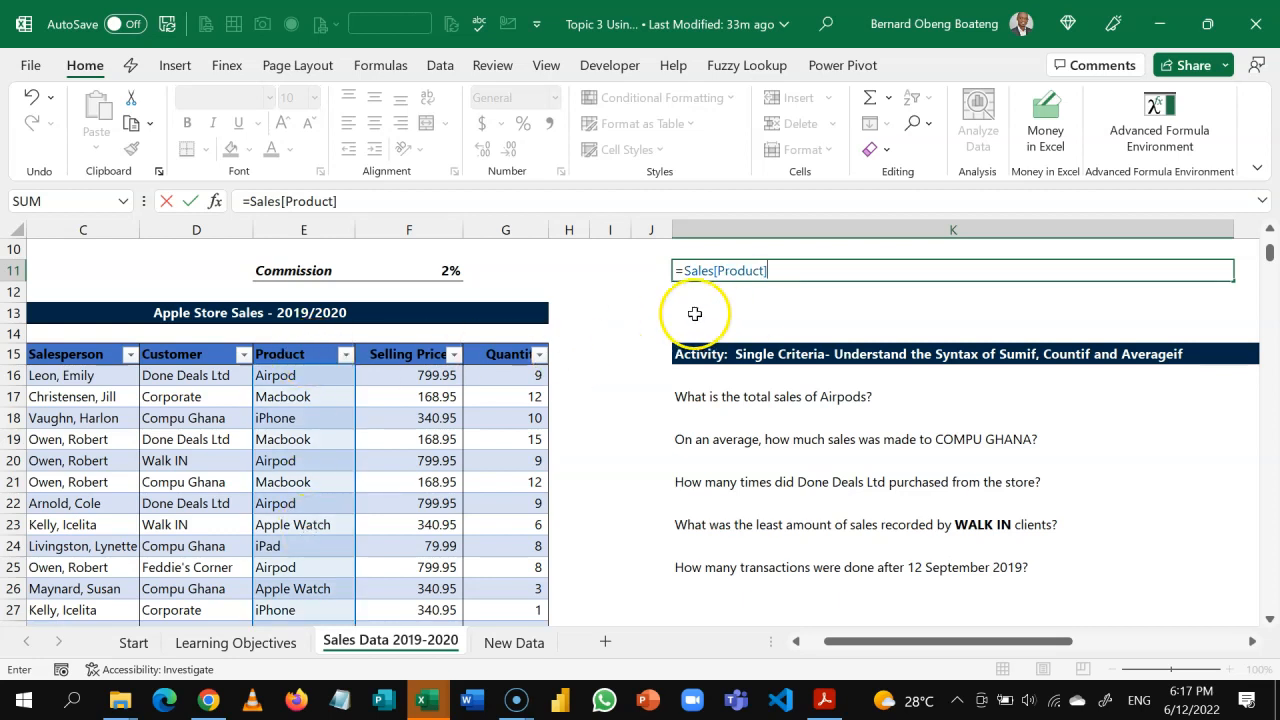
{"action": "key", "text": "Escape"}
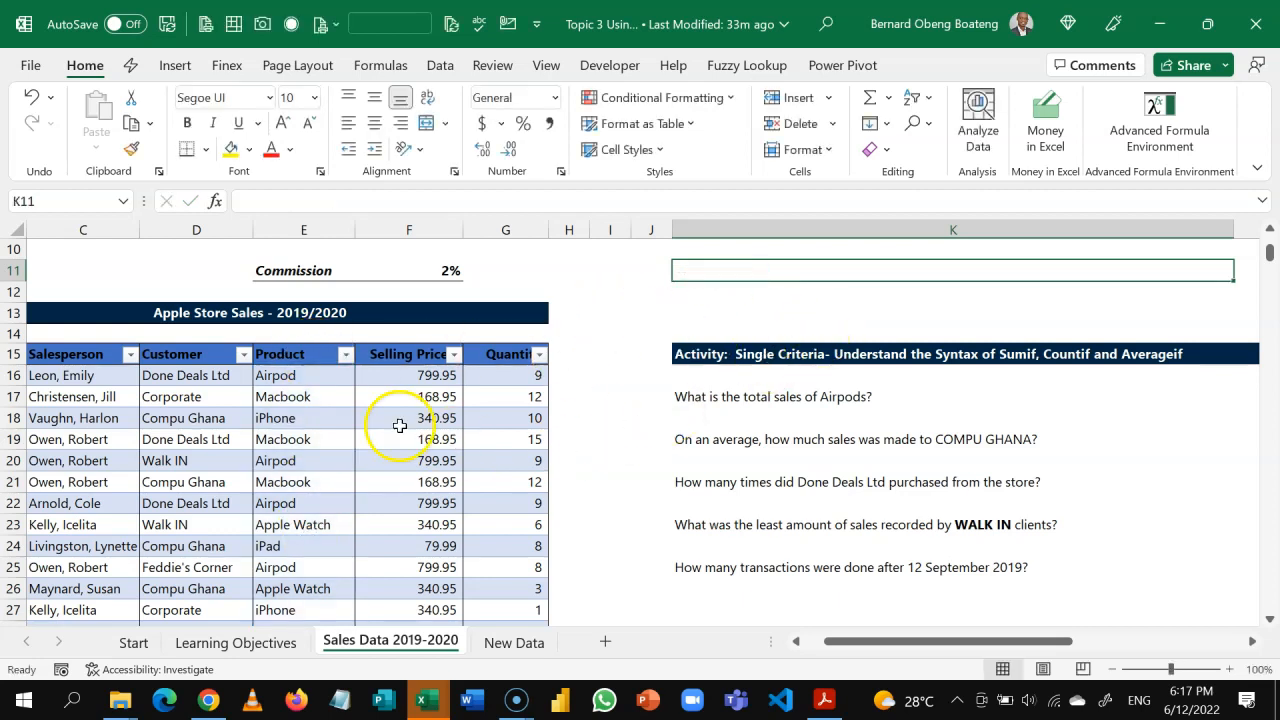
{"action": "left_click", "coordinate": [400, 424]}
{"action": "key", "text": "Left"}
{"action": "key", "text": "Left"}
{"action": "key", "text": "Left"}
{"action": "key", "text": "Left"}
{"action": "key", "text": "Left"}
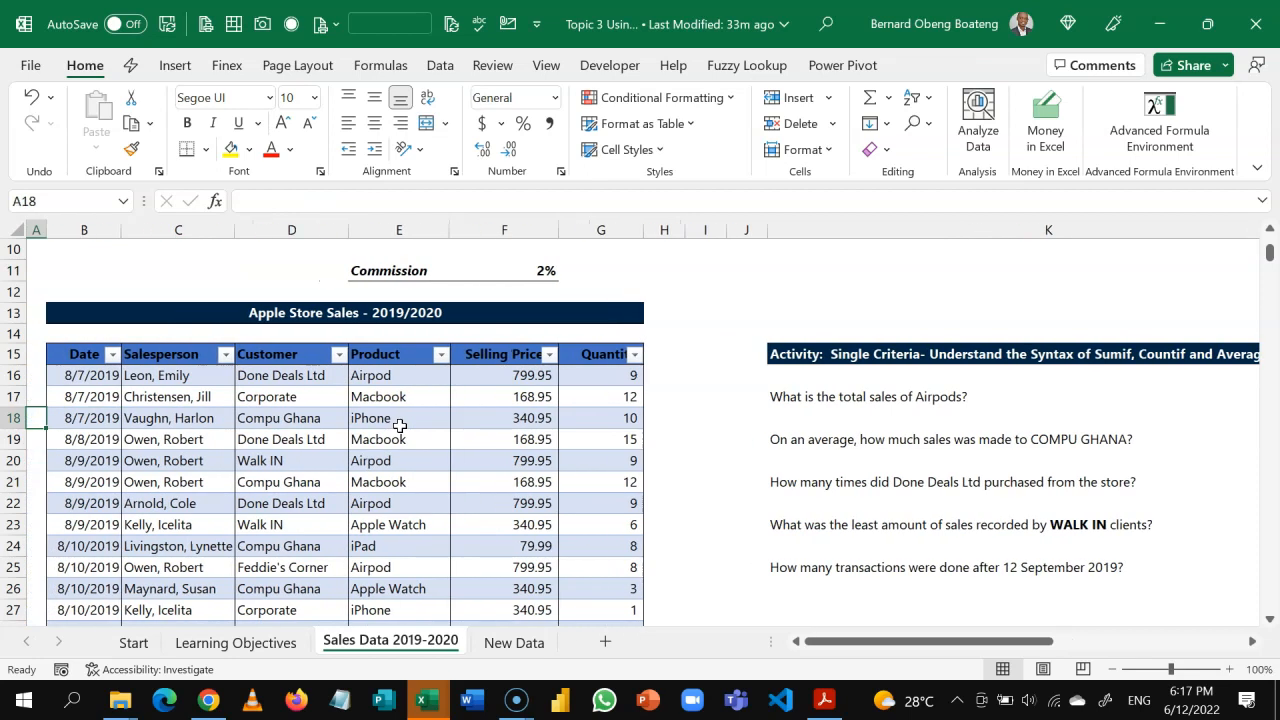
{"action": "left_click", "coordinate": [440, 497]}
{"action": "left_click", "coordinate": [443, 386]}
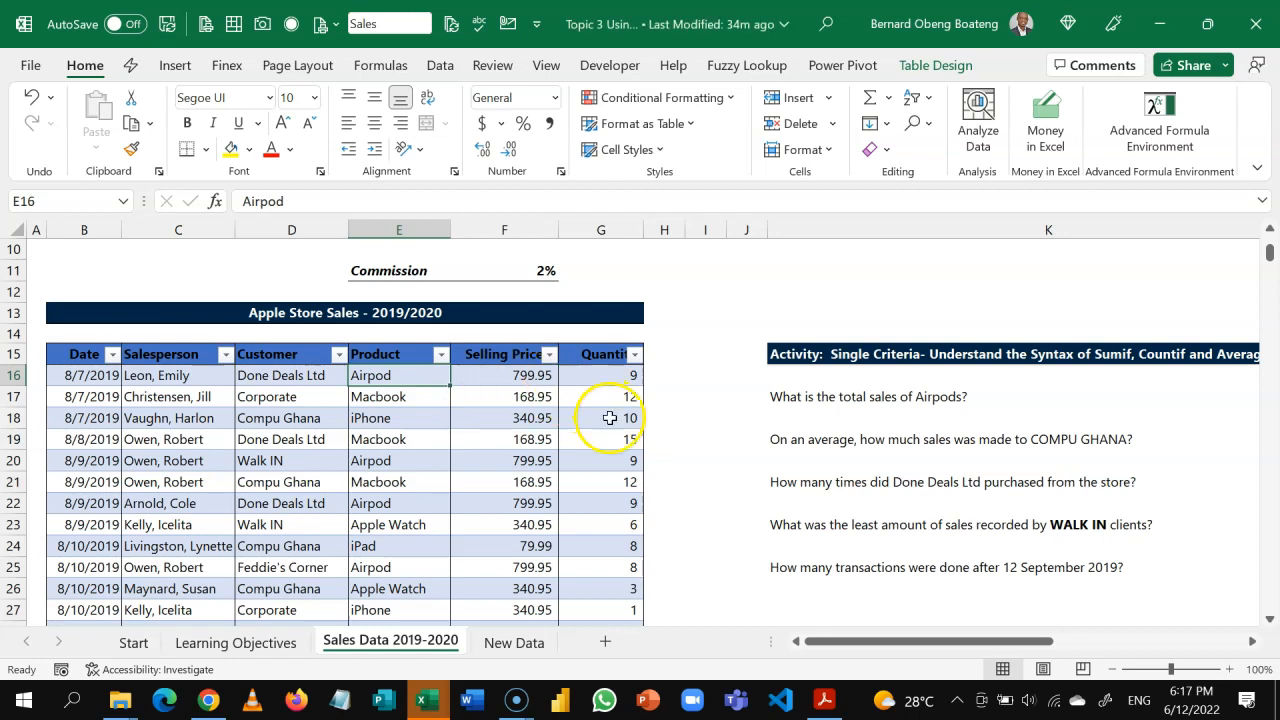
{"action": "left_click", "coordinate": [819, 279]}
{"action": "key", "text": "Up"}
{"action": "key", "text": "Up"}
{"action": "key", "text": "Up"}
{"action": "key", "text": "Up"}
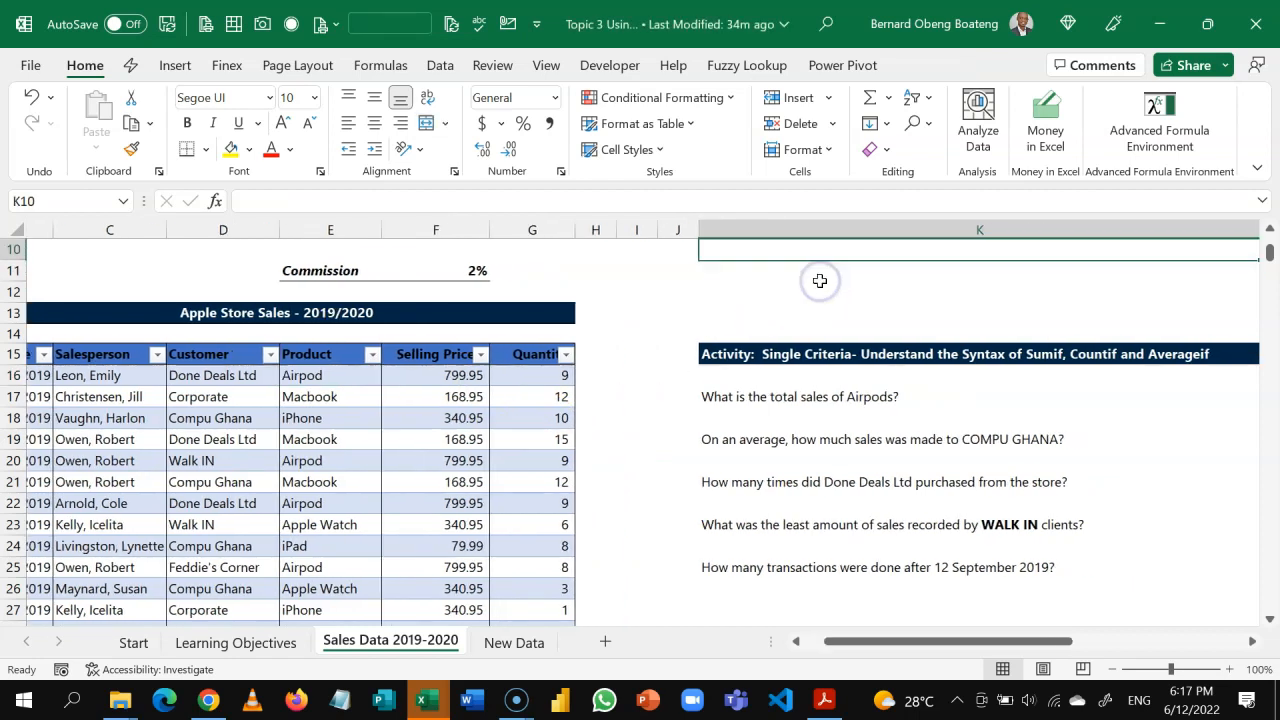
{"action": "key", "text": "Down"}
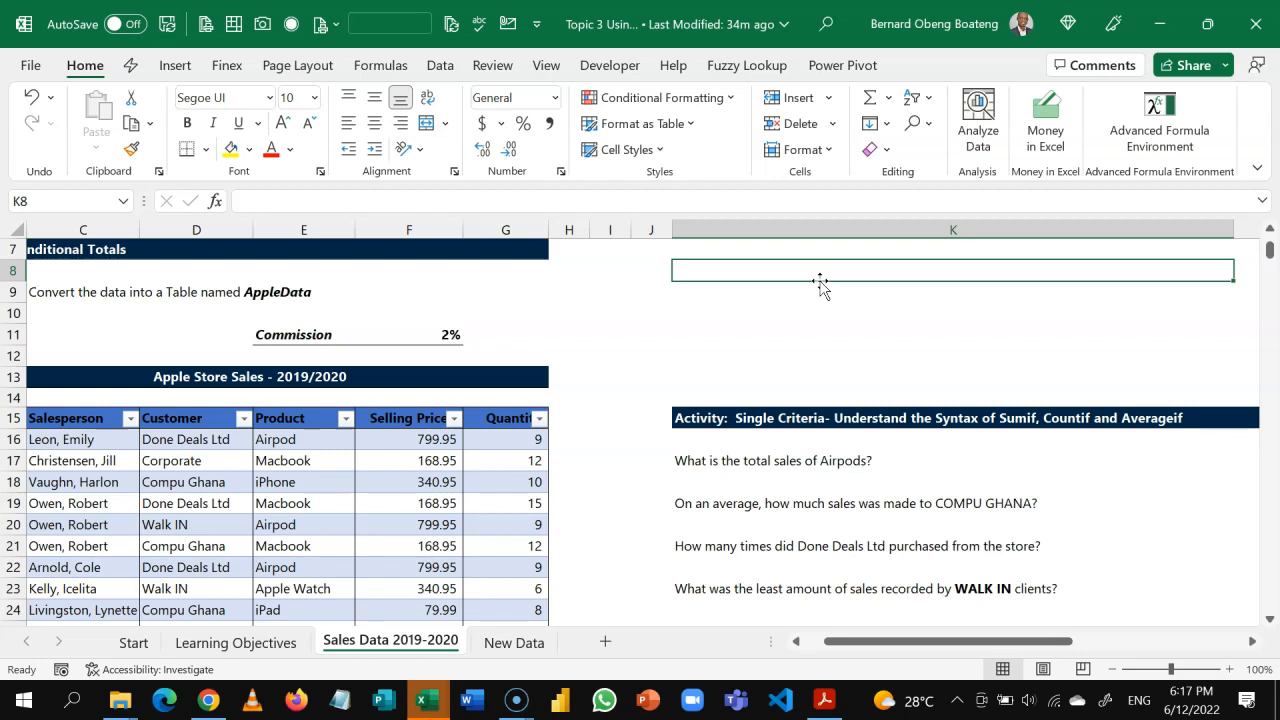
Examine the question on total Airpods sales and check which of the table's columns from Date to Quantity could supply it
{"action": "left_click", "coordinate": [748, 461]}
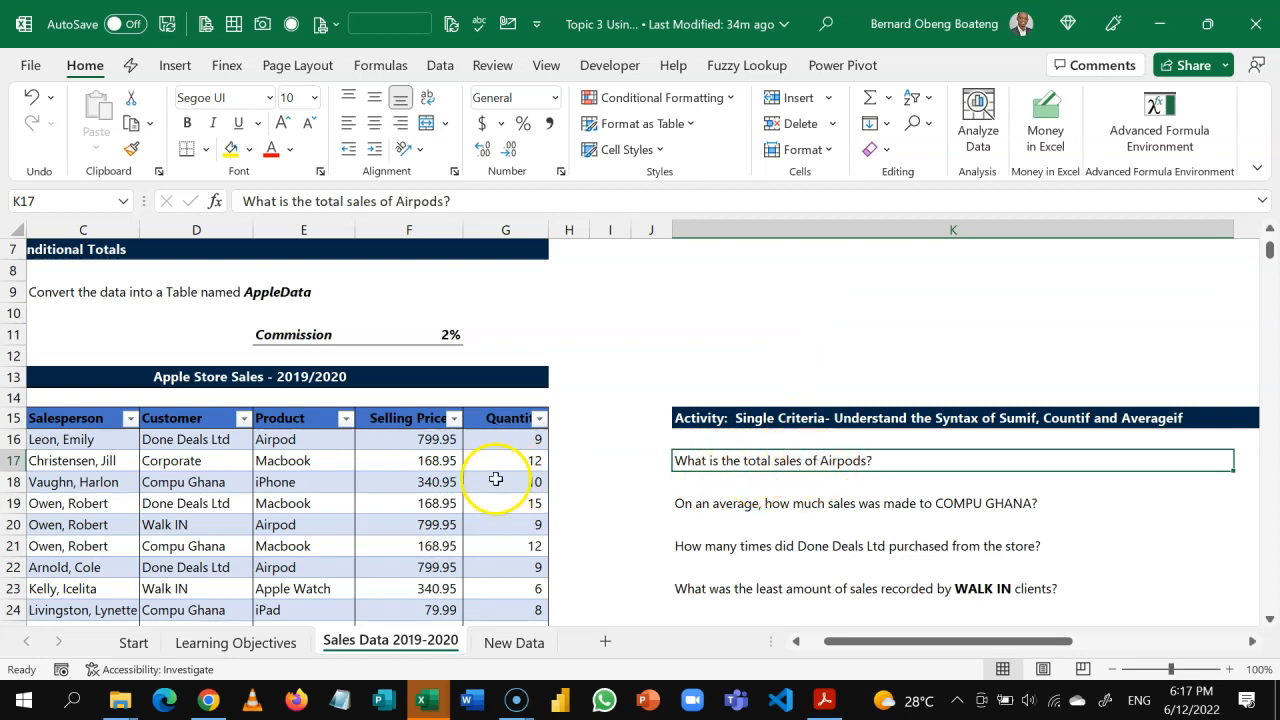
{"action": "left_click", "coordinate": [333, 460]}
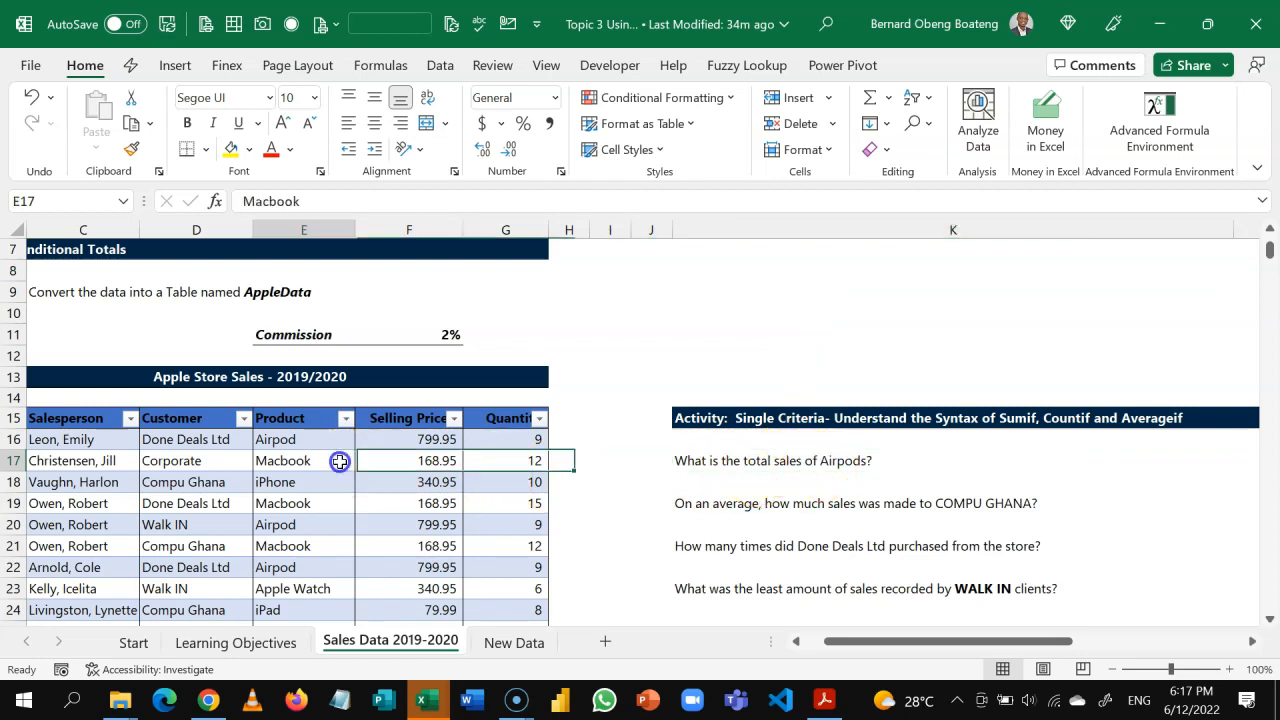
{"action": "left_click", "coordinate": [313, 405]}
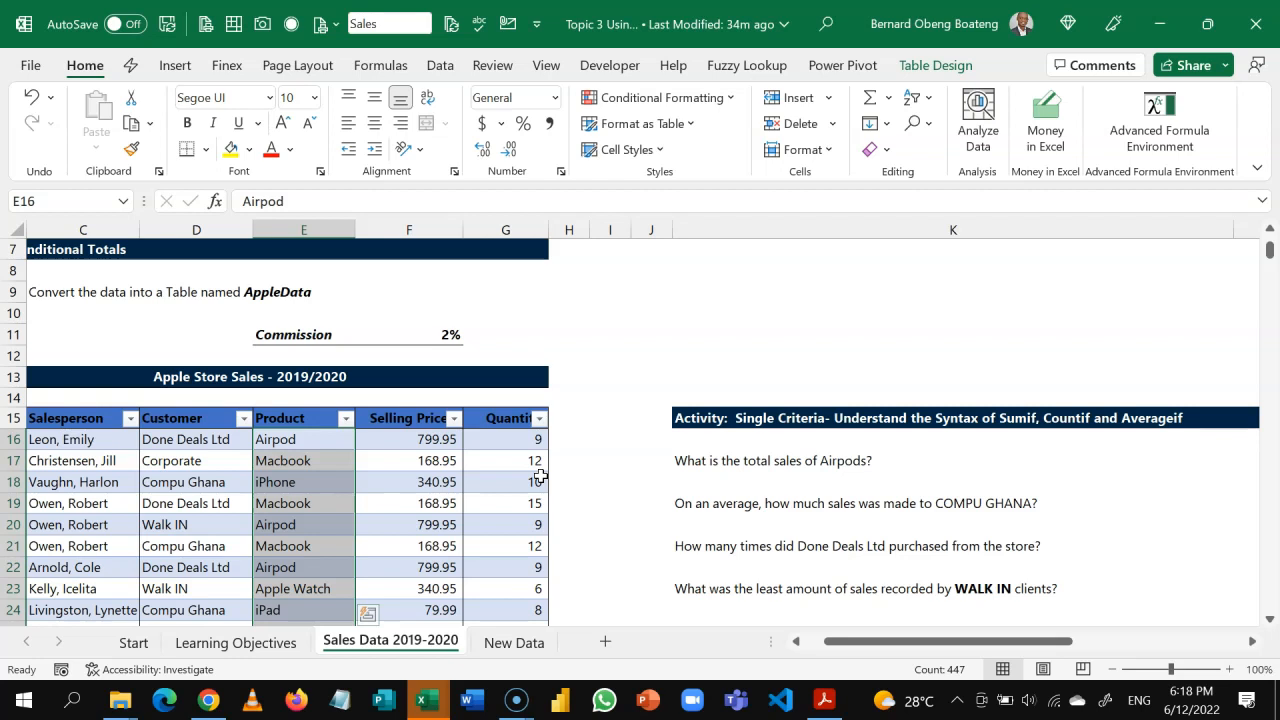
{"action": "left_click", "coordinate": [840, 462]}
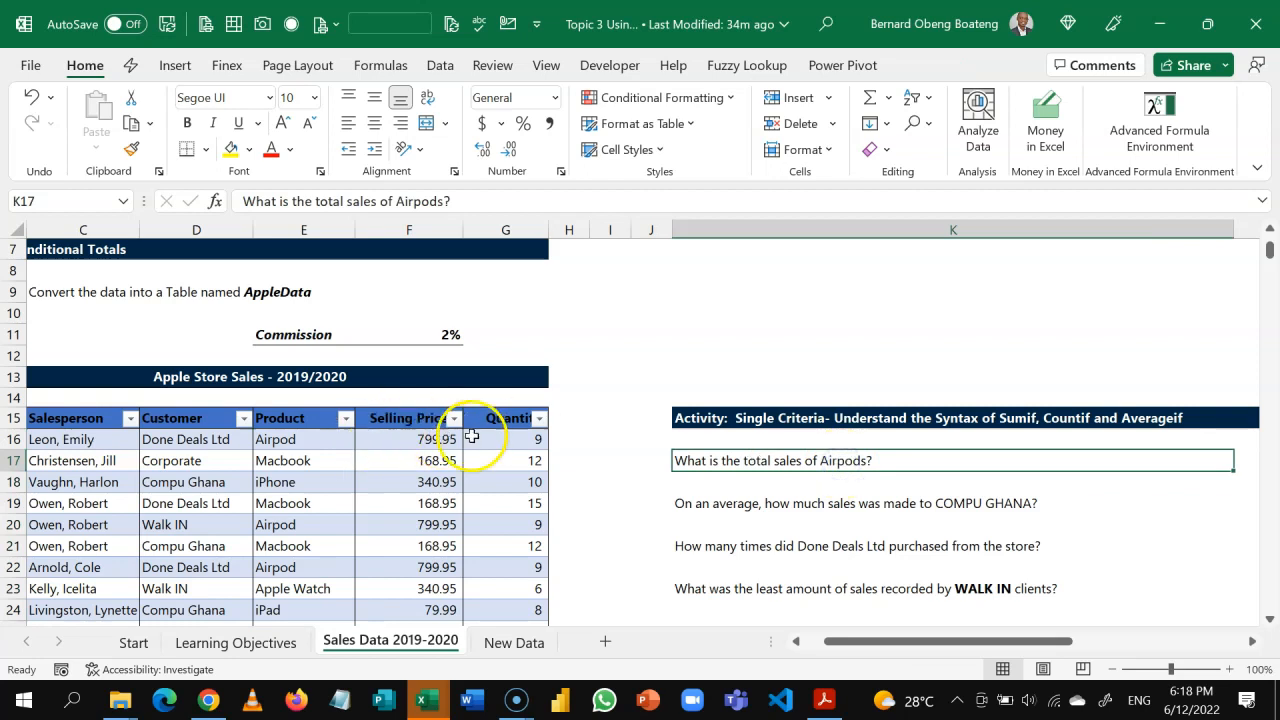
{"action": "left_click", "coordinate": [347, 434]}
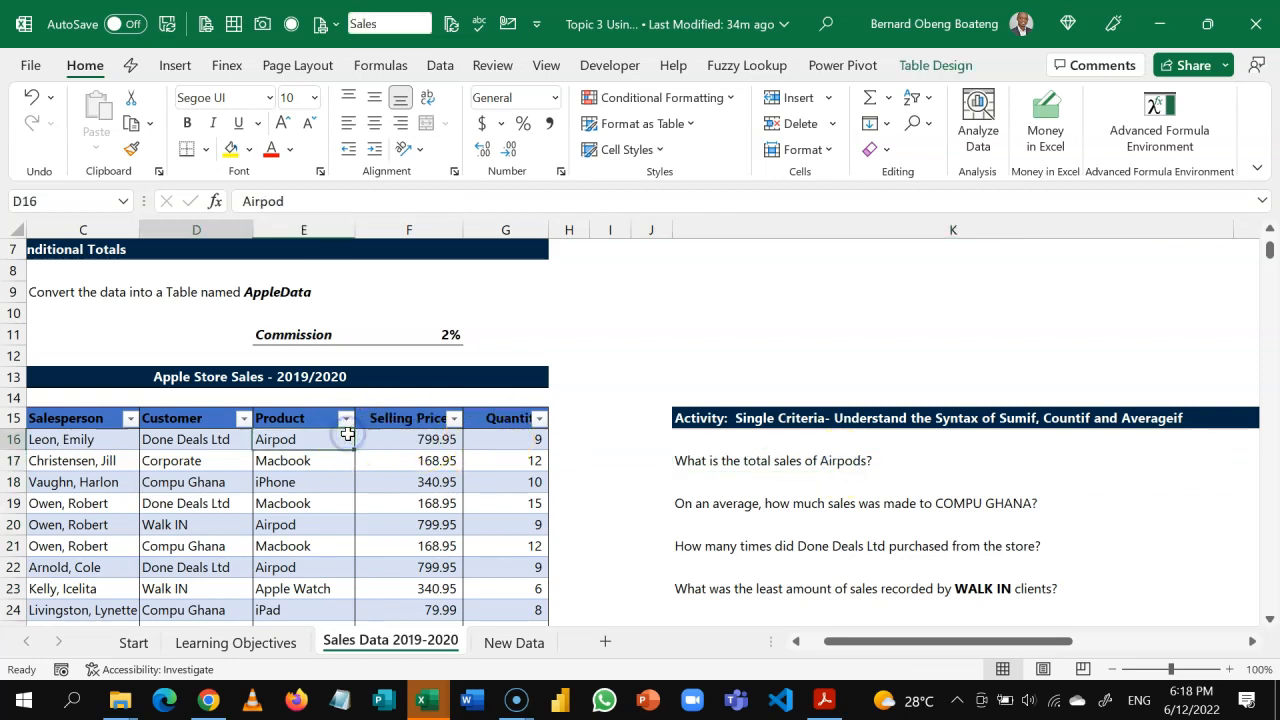
{"action": "key", "text": "Home"}
{"action": "left_click", "coordinate": [86, 436]}
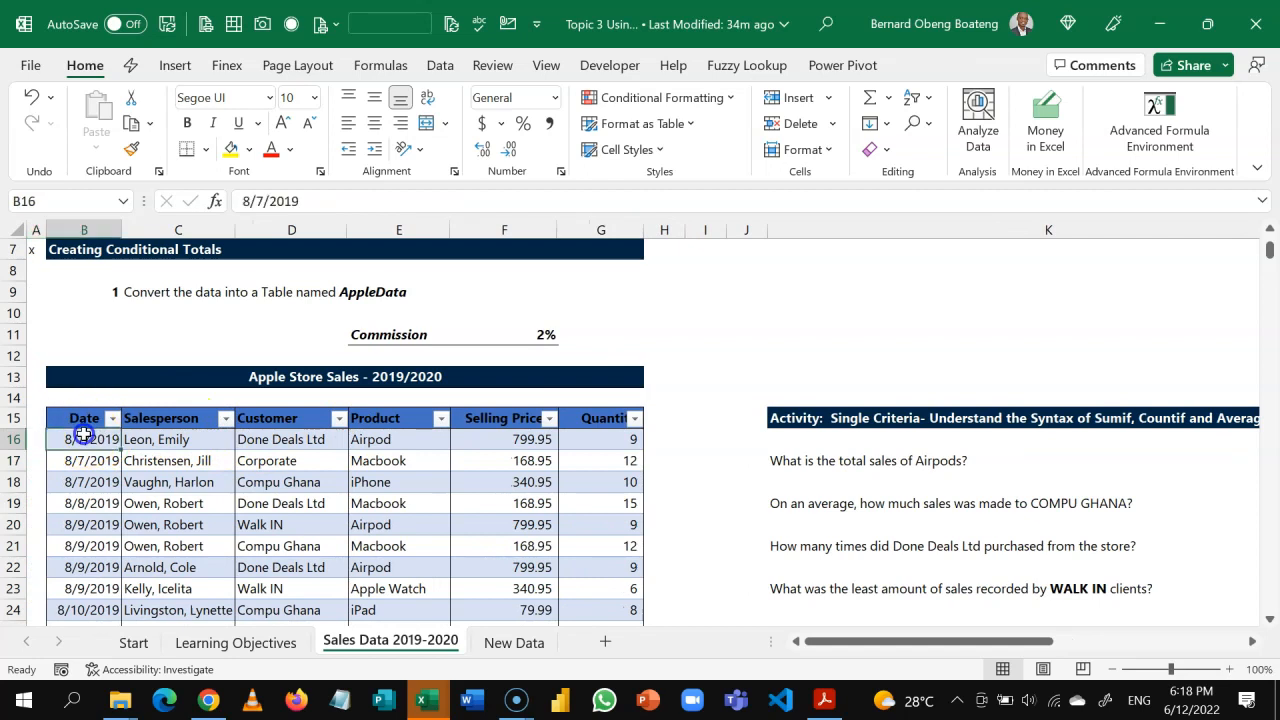
{"action": "left_click", "coordinate": [176, 436]}
{"action": "left_click", "coordinate": [265, 435]}
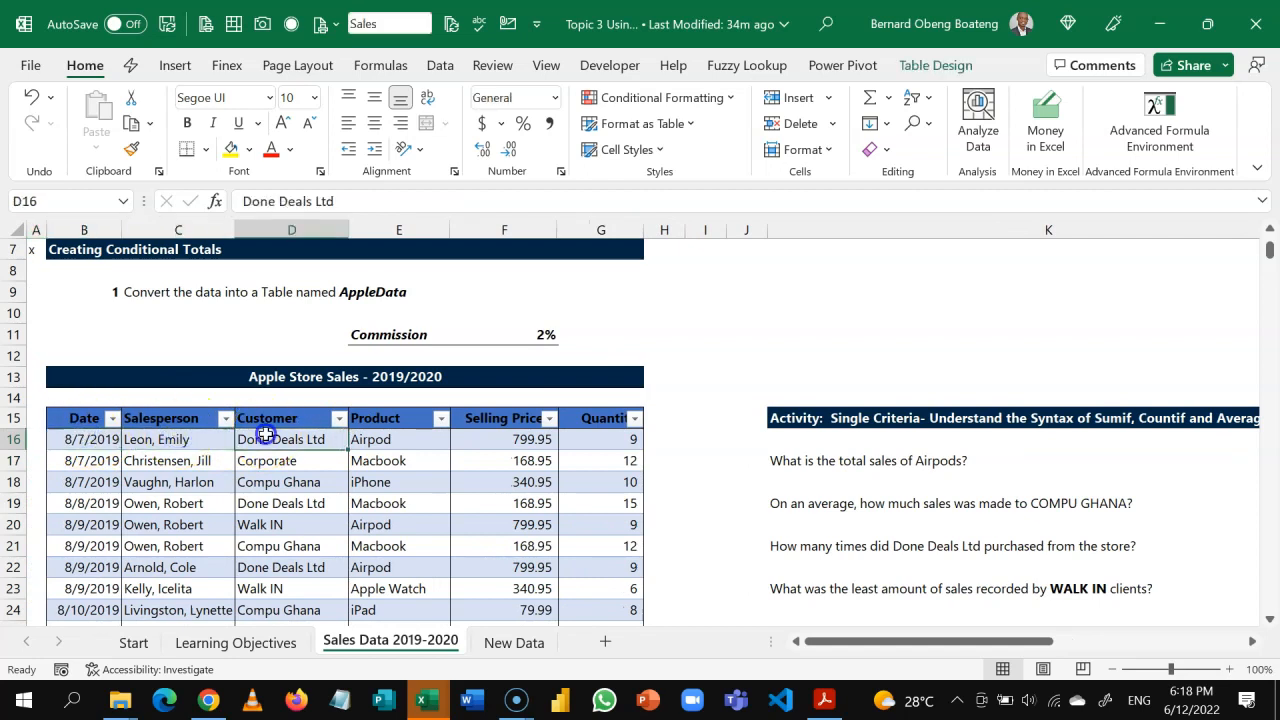
{"action": "left_click", "coordinate": [402, 437]}
{"action": "left_click", "coordinate": [494, 437]}
{"action": "left_click", "coordinate": [597, 443]}
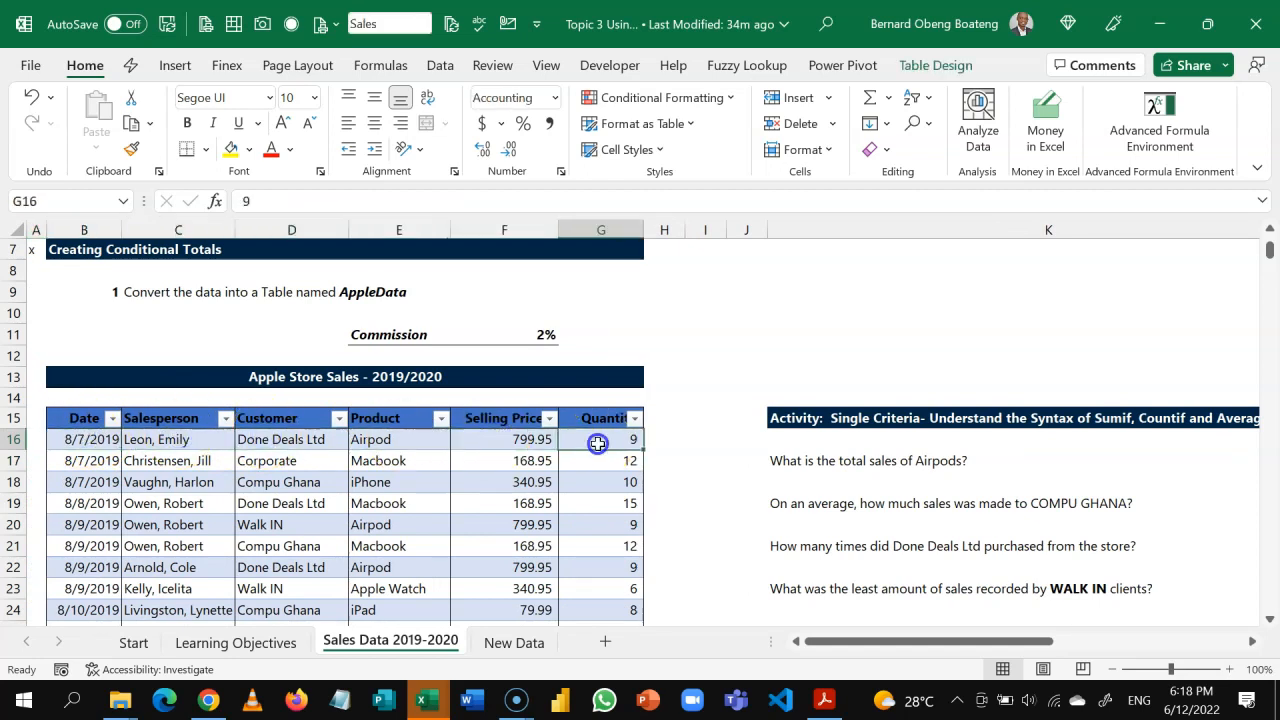
Widen column H and add a Revenue column header in H15, directly beside the table's Quantity column
{"action": "left_click", "coordinate": [668, 418]}
{"action": "left_click_drag", "start_coordinate": [687, 231], "coordinate": [775, 262]}
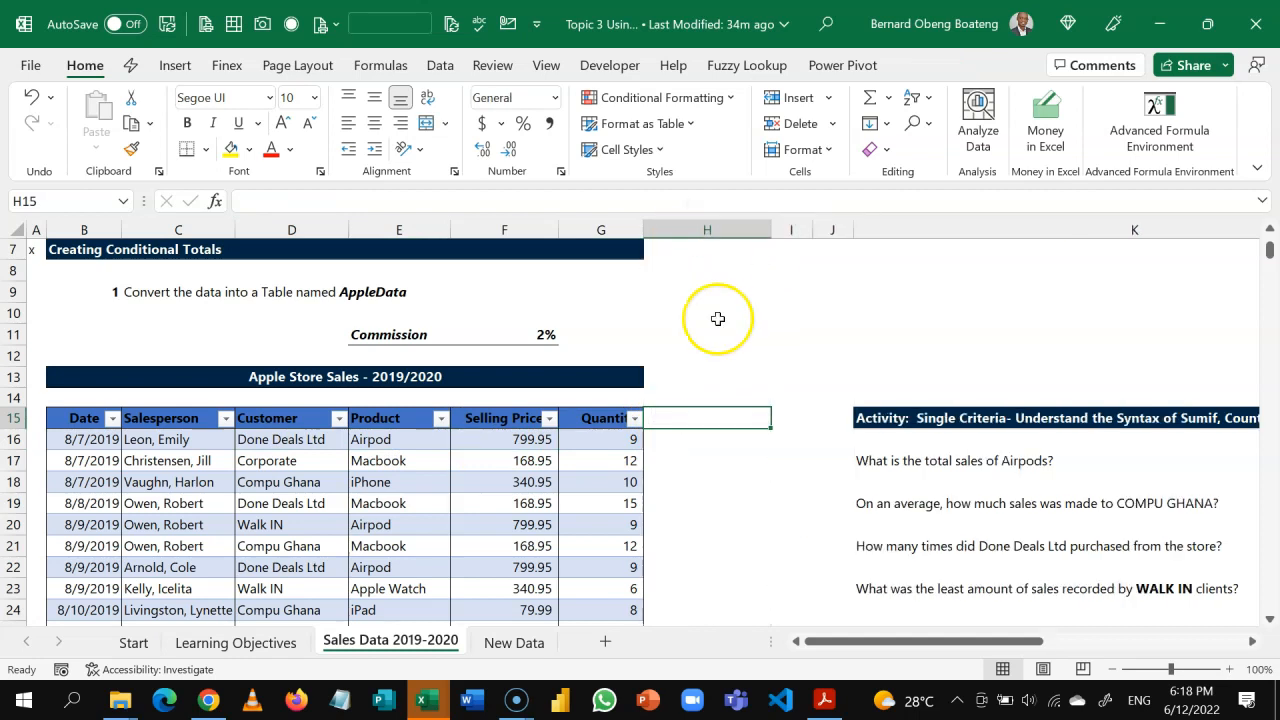
{"action": "type", "text": "Revenu"}
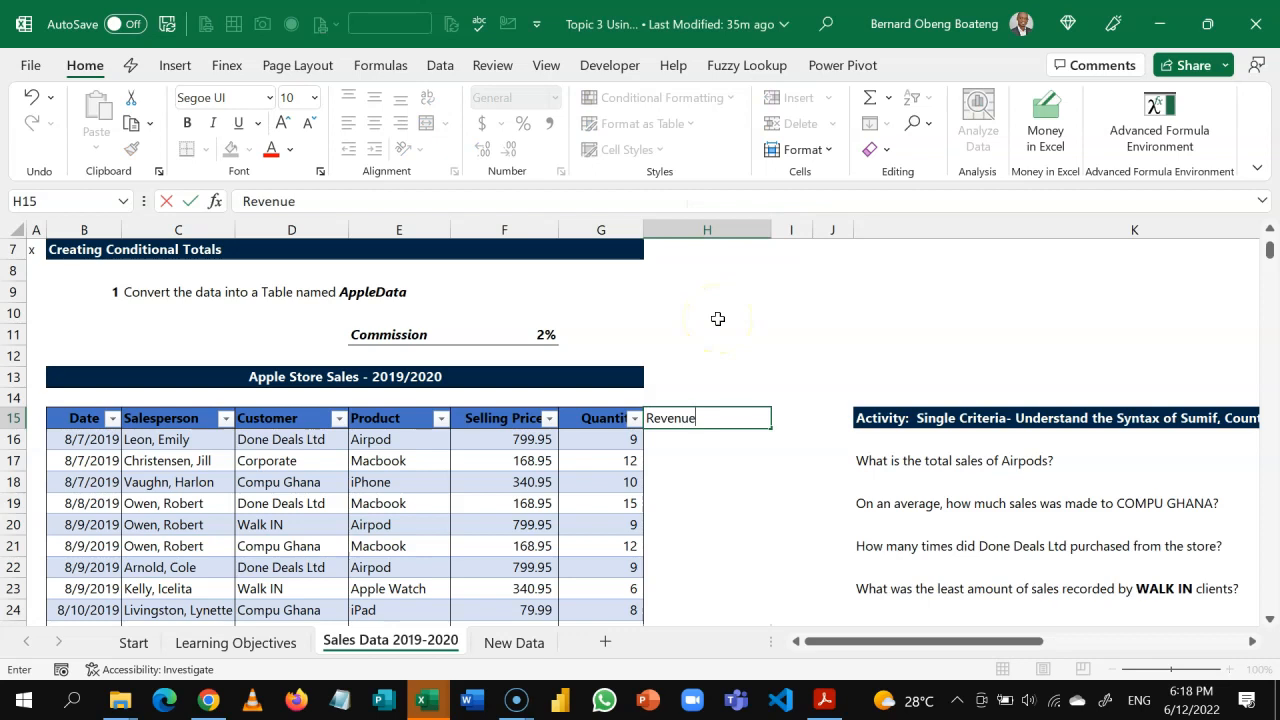
{"action": "type", "text": "e"}
{"action": "key", "text": "Return"}
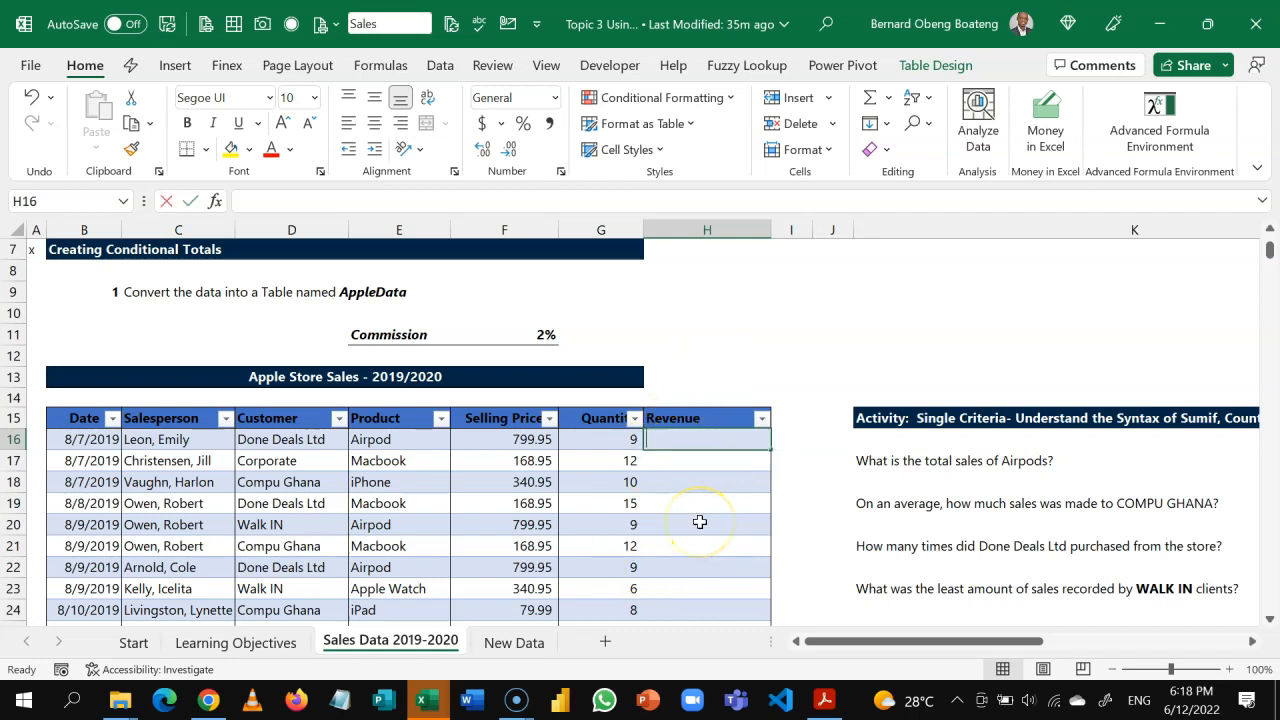
{"action": "type", "text": "="}
{"action": "key", "text": "Left"}
{"action": "key", "text": "Left"}
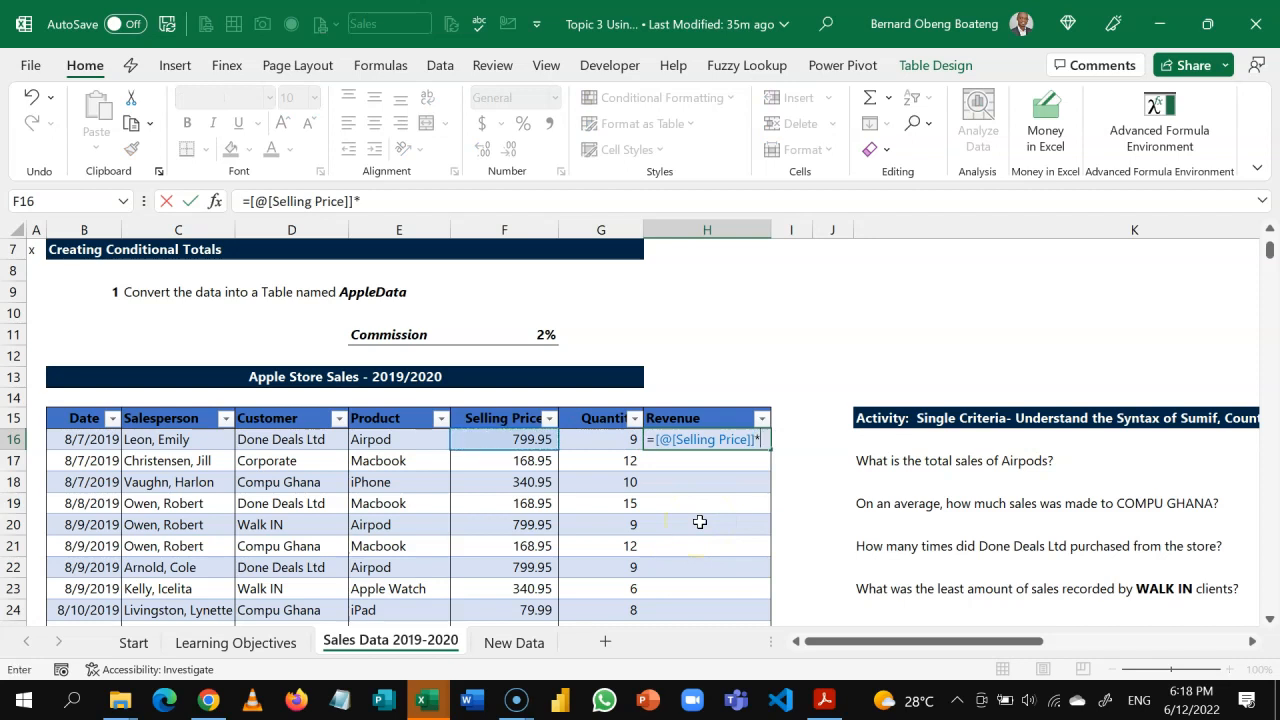
{"action": "type", "text": "*"}
{"action": "key", "text": "Left"}
{"action": "key", "text": "Return"}
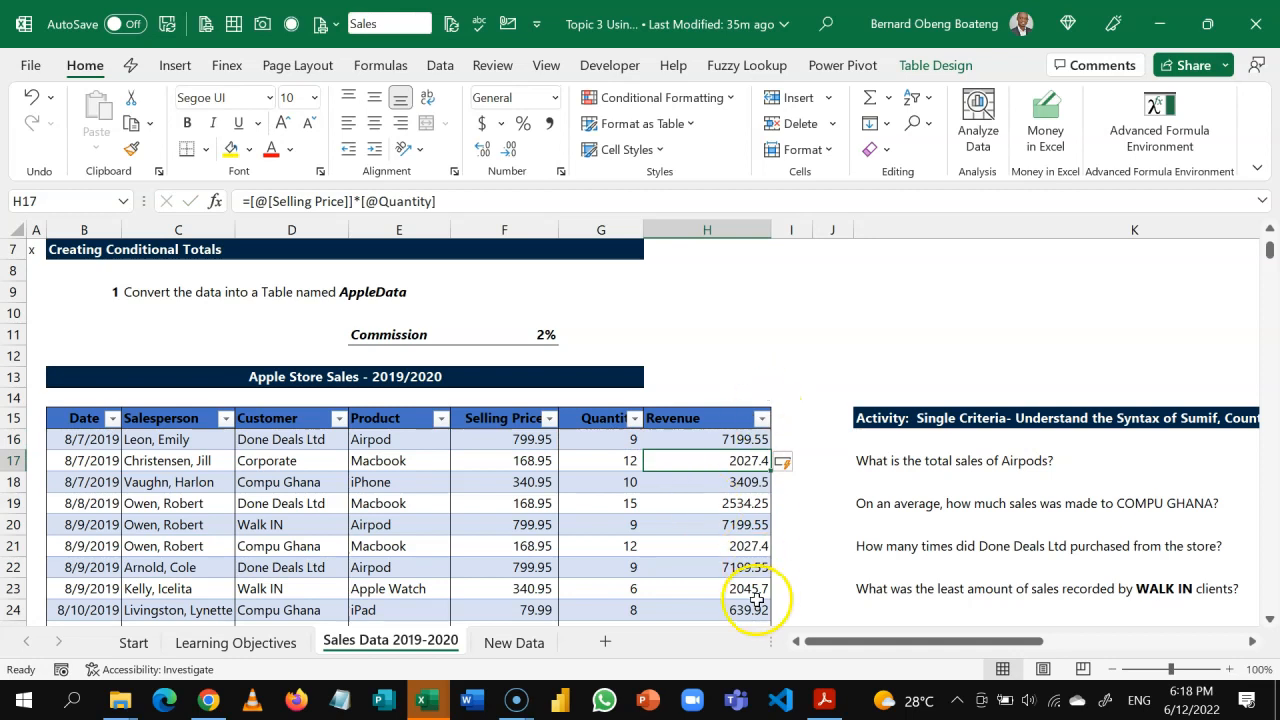
Format all values in the Revenue column as numbers with a thousands separator and two decimal places
{"action": "left_click", "coordinate": [724, 438]}
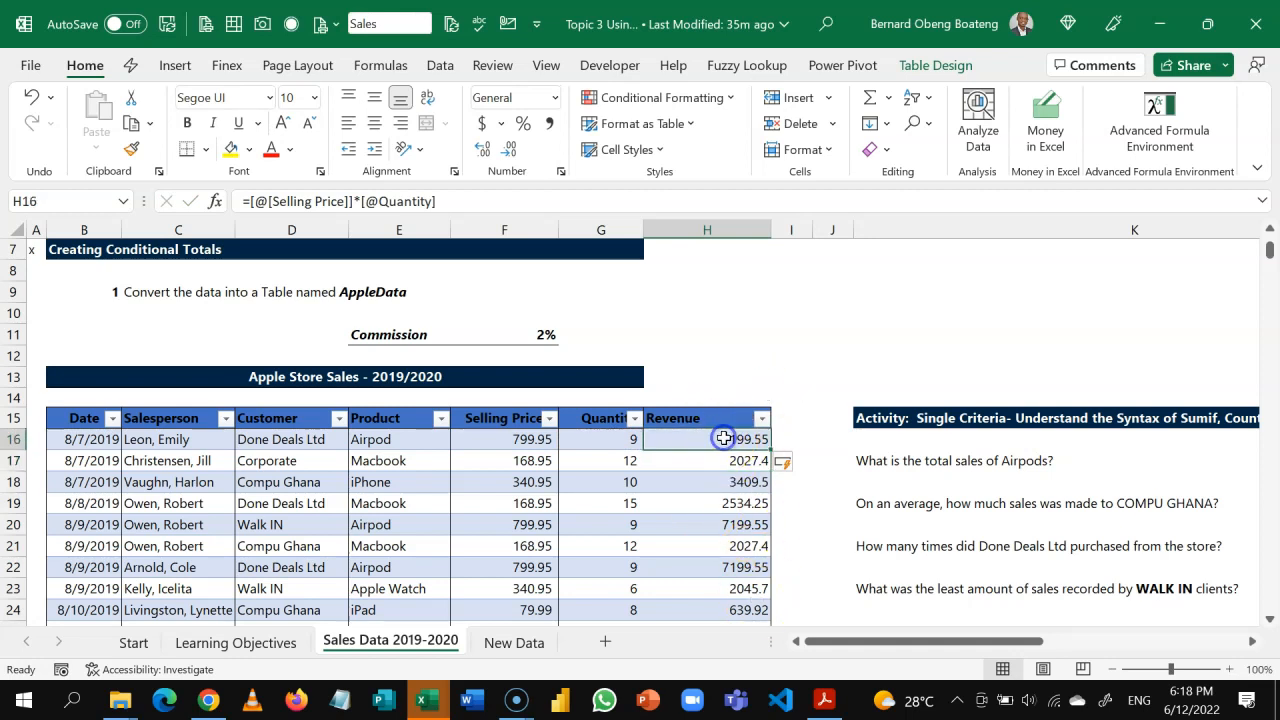
{"action": "key", "text": "ctrl+shift+Down"}
{"action": "key", "text": "ctrl+BackSpace"}
{"action": "key", "text": "ctrl+shift+1"}
Widen column I and add a Commission column header in I15, directly beside Revenue
{"action": "key", "text": "Up"}
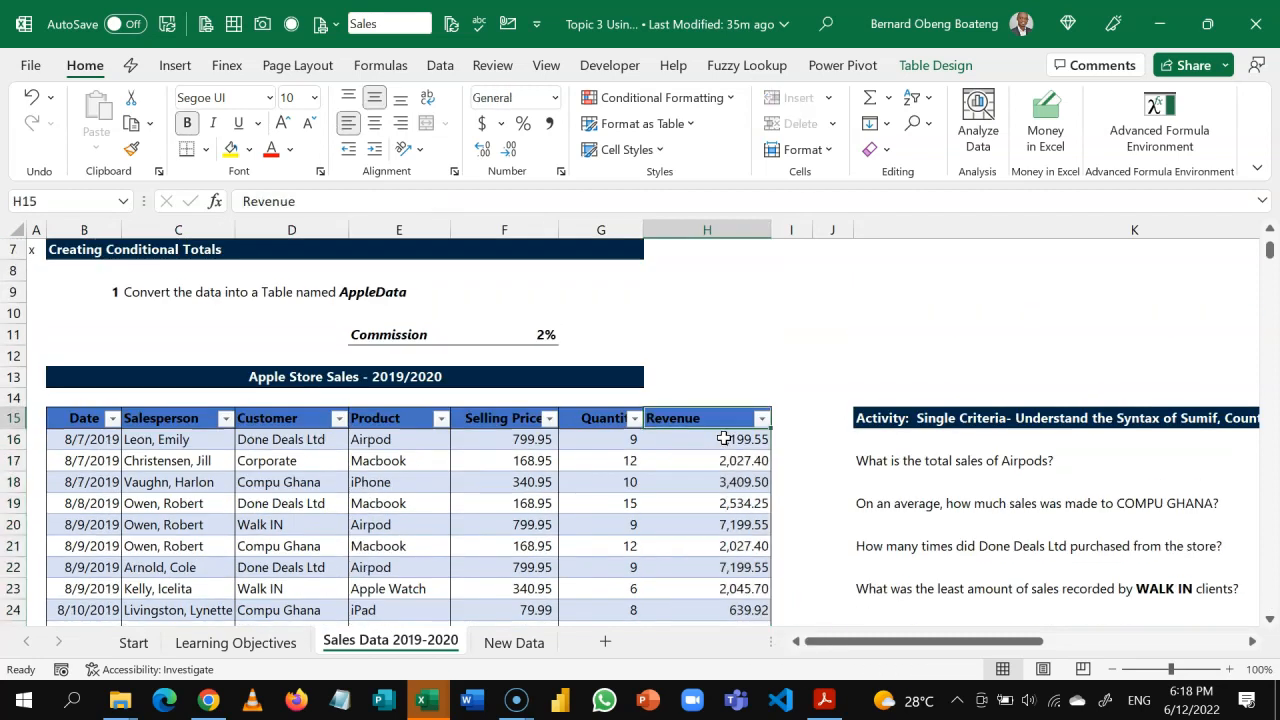
{"action": "key", "text": "Right"}
{"action": "left_click_drag", "start_coordinate": [816, 235], "coordinate": [873, 249]}
{"action": "type", "text": "Co"}
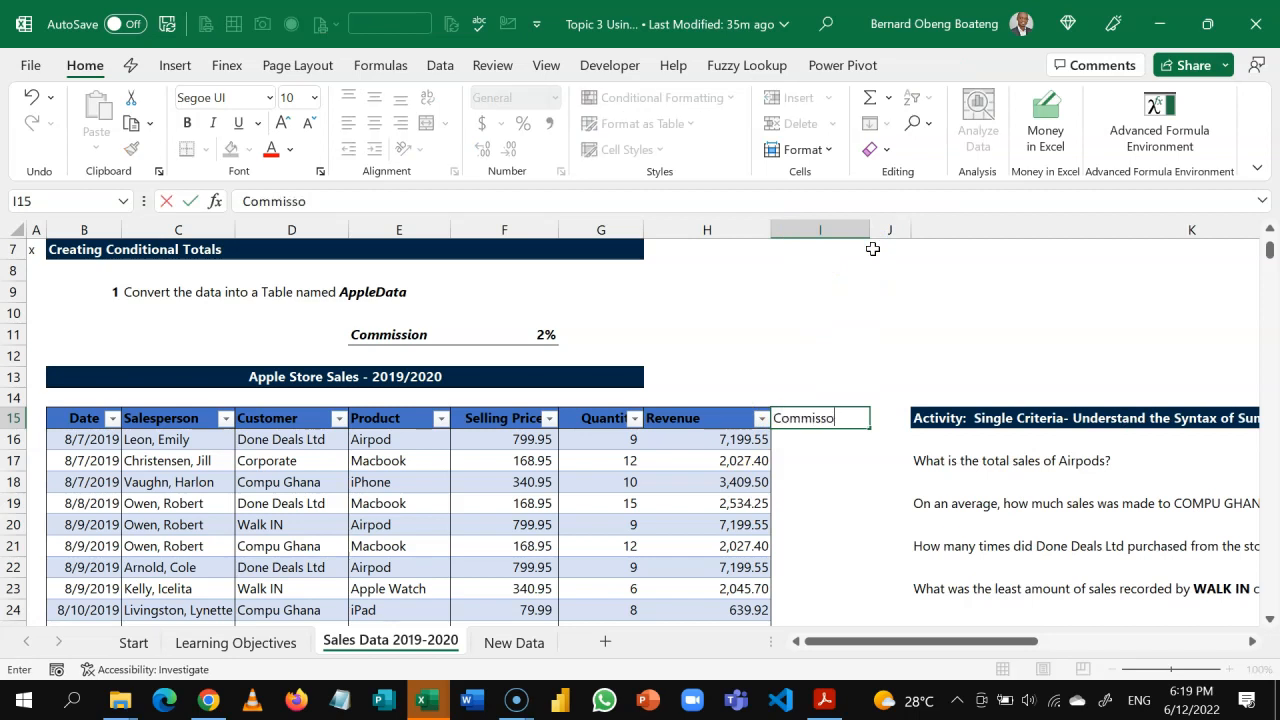
{"action": "key", "text": "Return"}
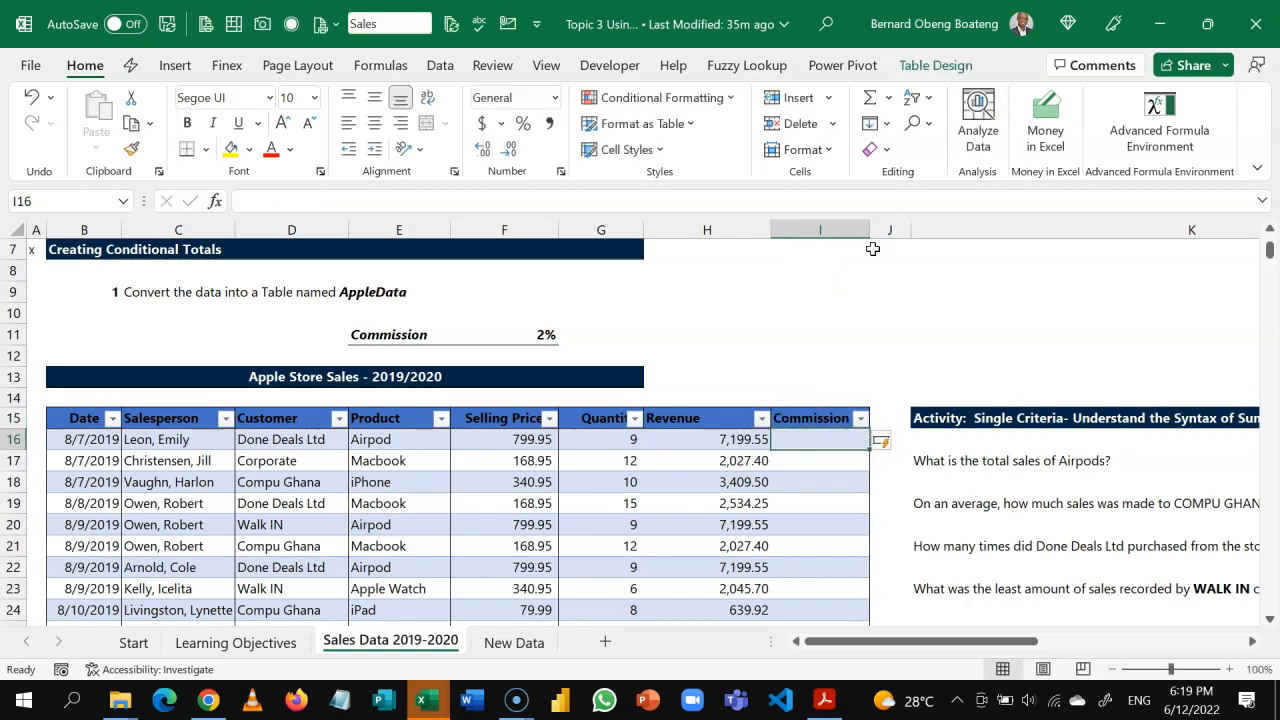
{"action": "left_click", "coordinate": [850, 477]}
{"action": "type", "text": "="}
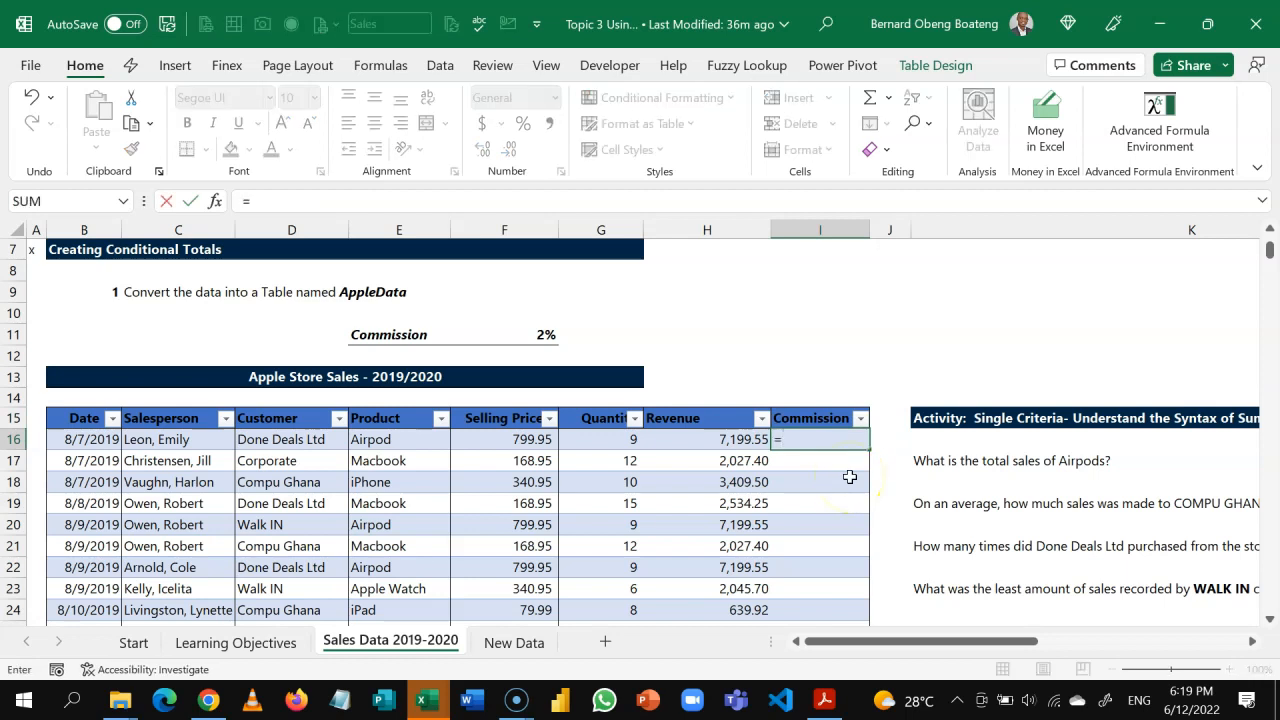
{"action": "key", "text": "Left"}
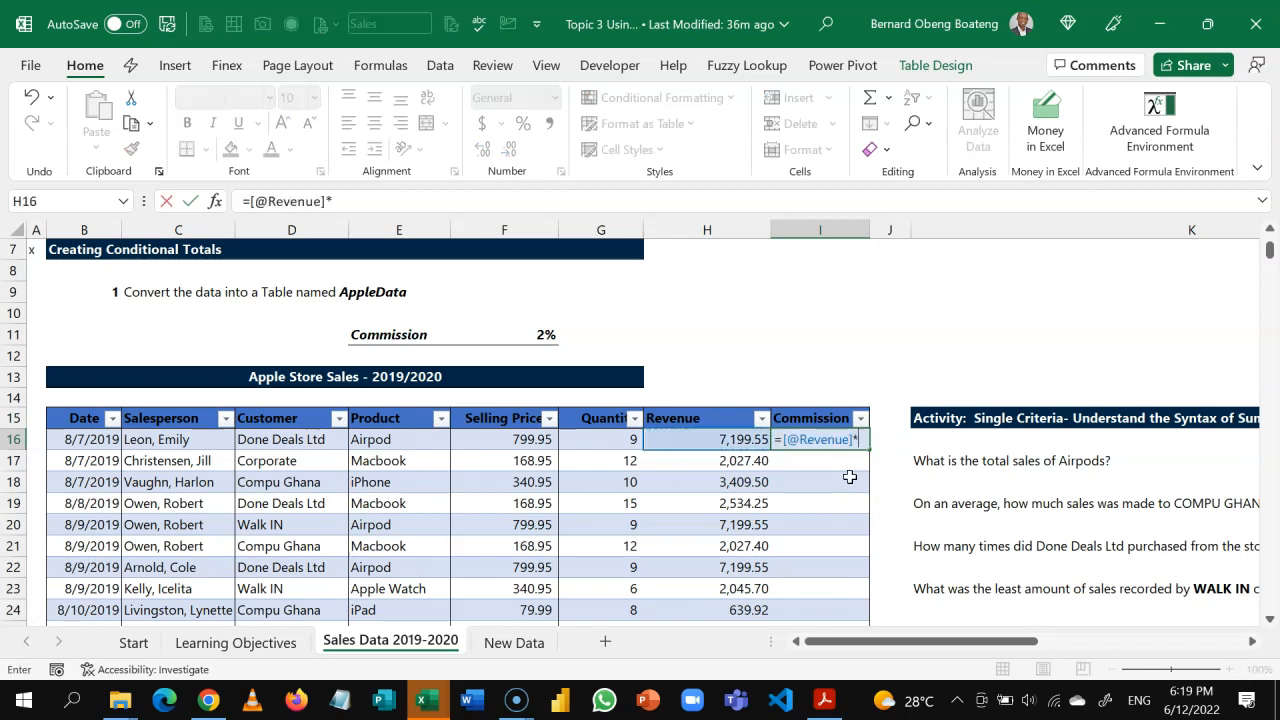
{"action": "type", "text": "*"}
{"action": "left_click", "coordinate": [531, 333]}
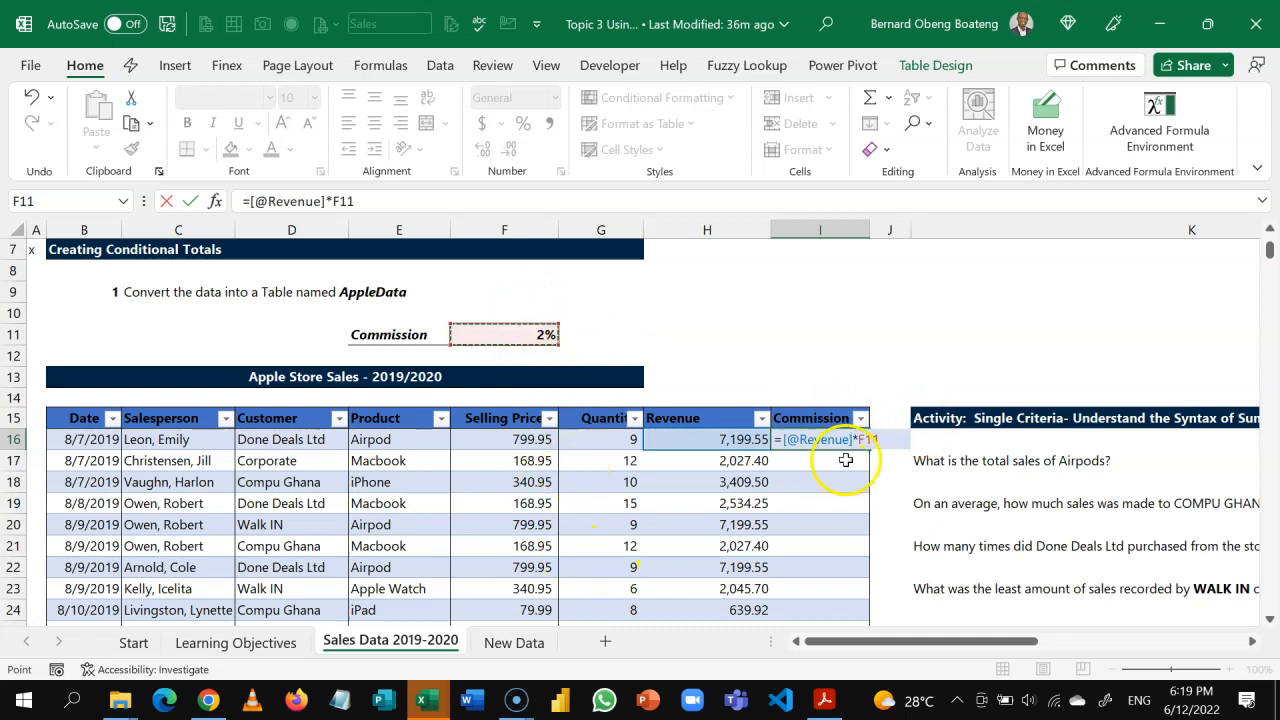
{"action": "key", "text": "F4"}
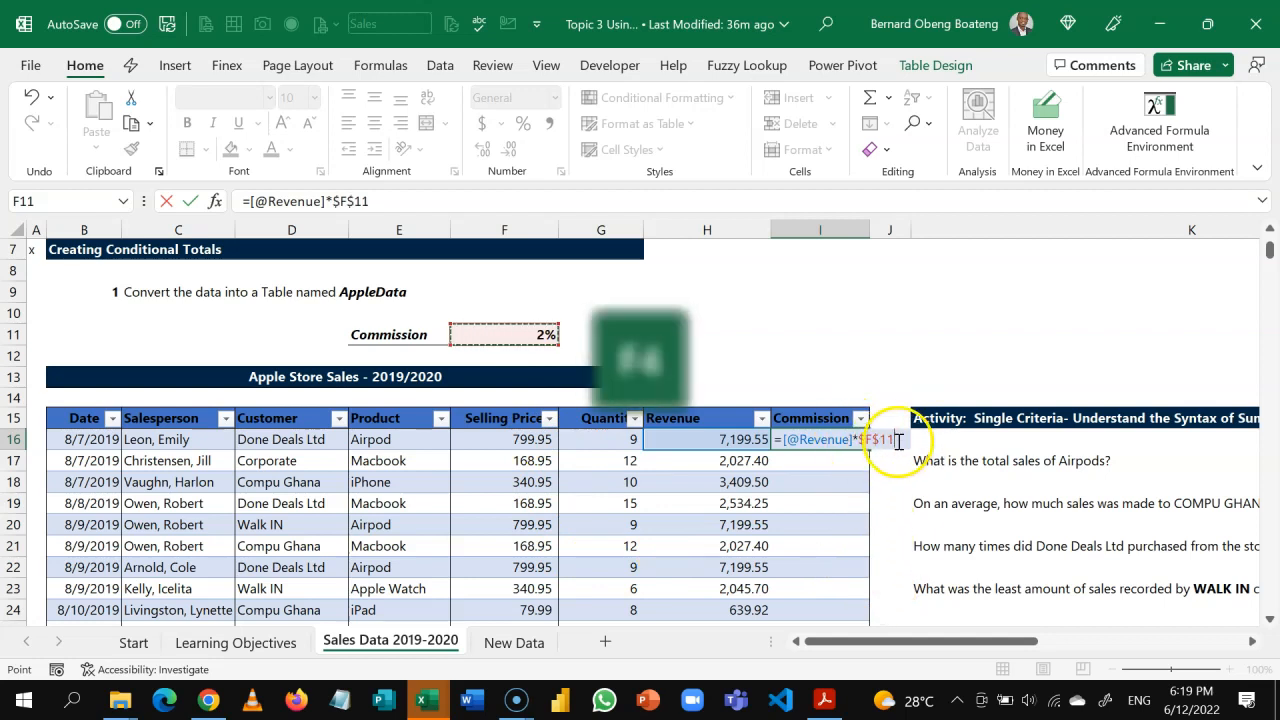
{"action": "key", "text": "Return"}
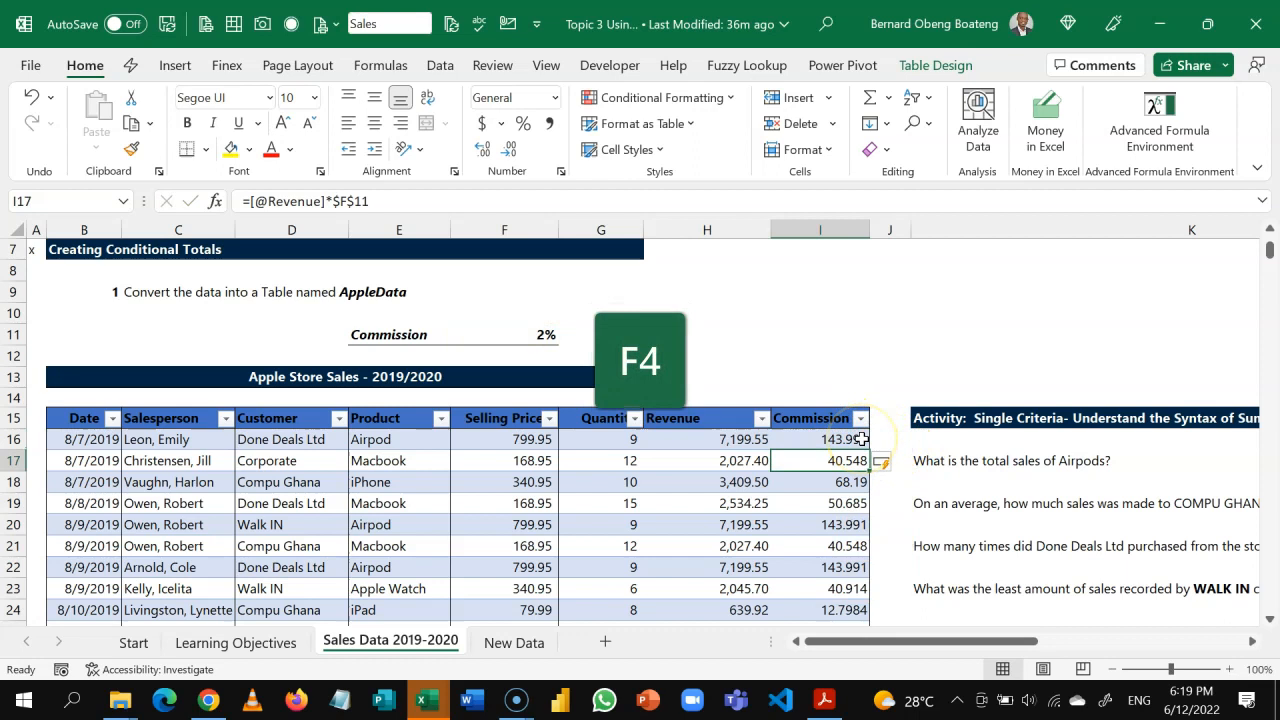
Narrow the Revenue column to fit its values and select the question on total Airpods sales in K17
{"action": "left_click", "coordinate": [860, 439]}
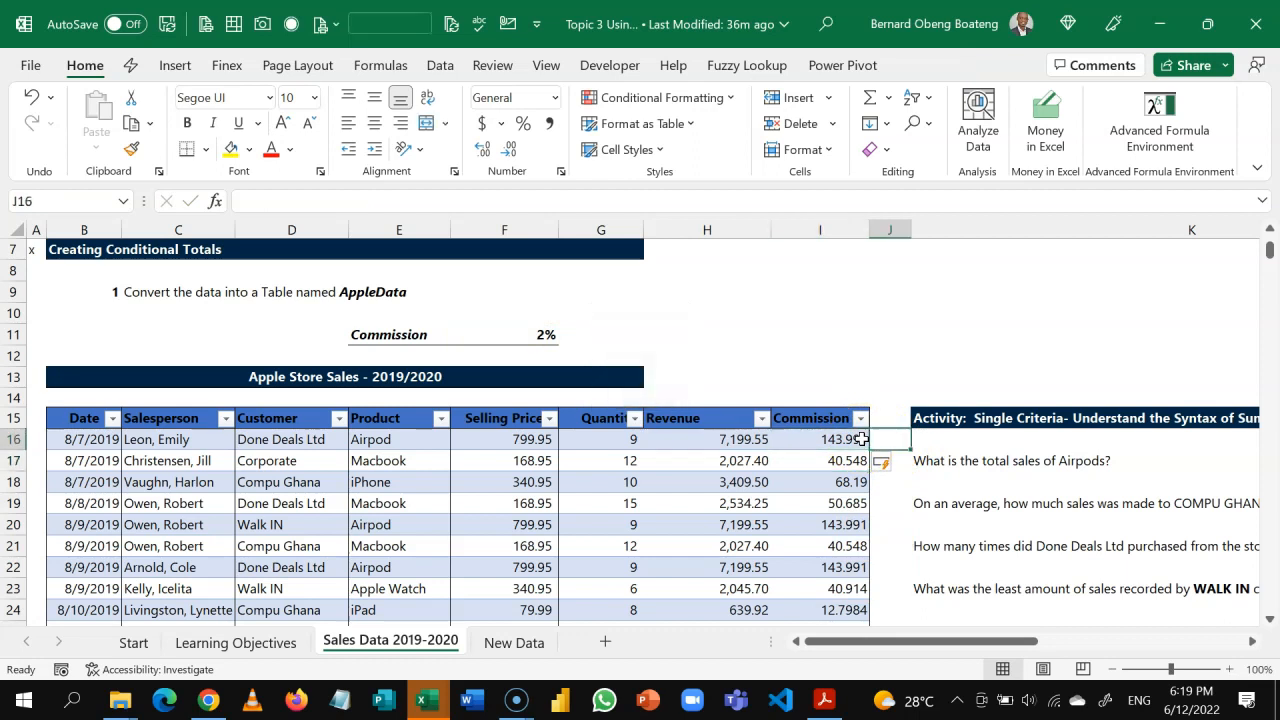
{"action": "key", "text": "Left"}
{"action": "left_click_drag", "start_coordinate": [771, 230], "coordinate": [721, 237]}
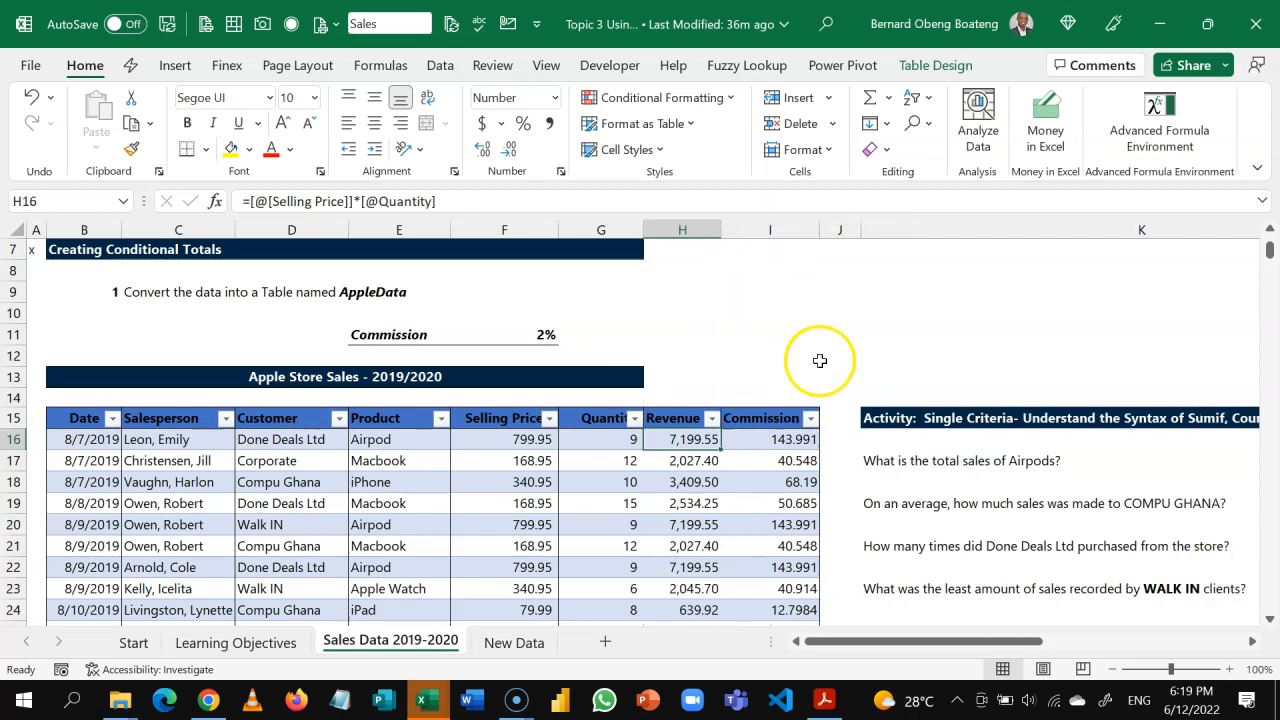
{"action": "left_click", "coordinate": [905, 458]}
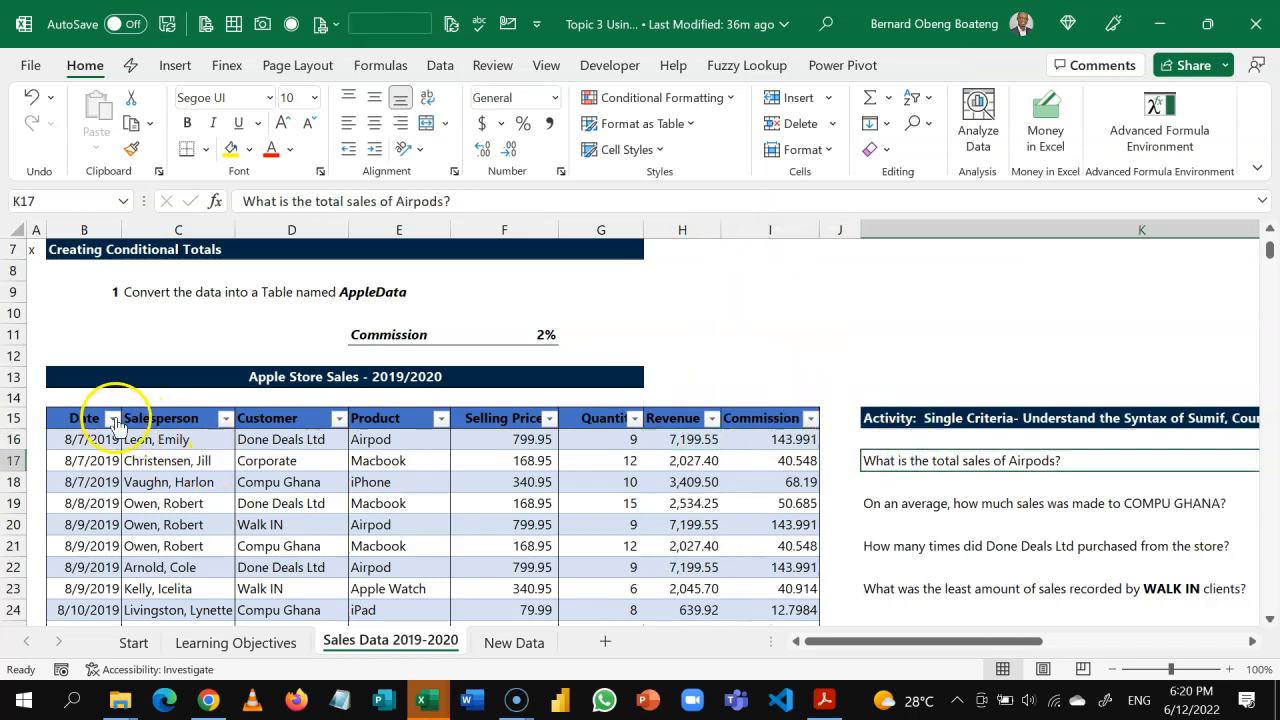
Toggle the Sales table's filter buttons off and back on twice from the Product header
{"action": "left_click", "coordinate": [494, 505]}
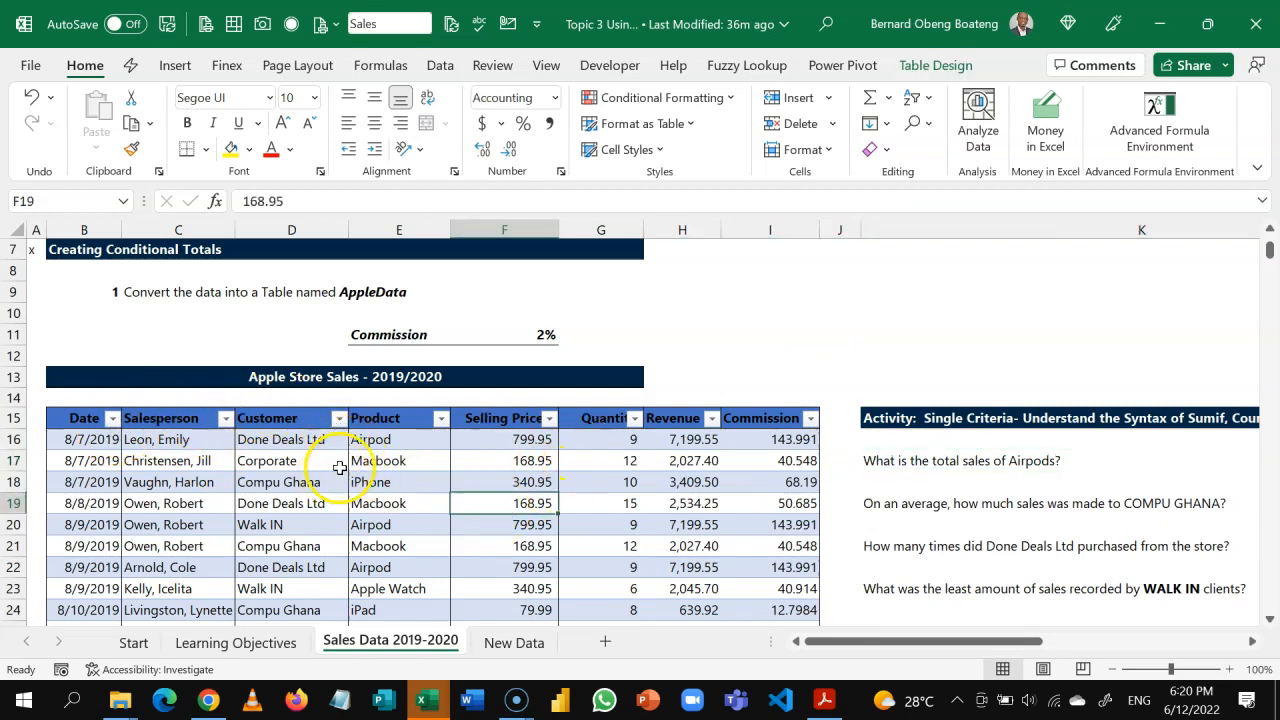
{"action": "left_click", "coordinate": [421, 477]}
{"action": "left_click", "coordinate": [492, 462]}
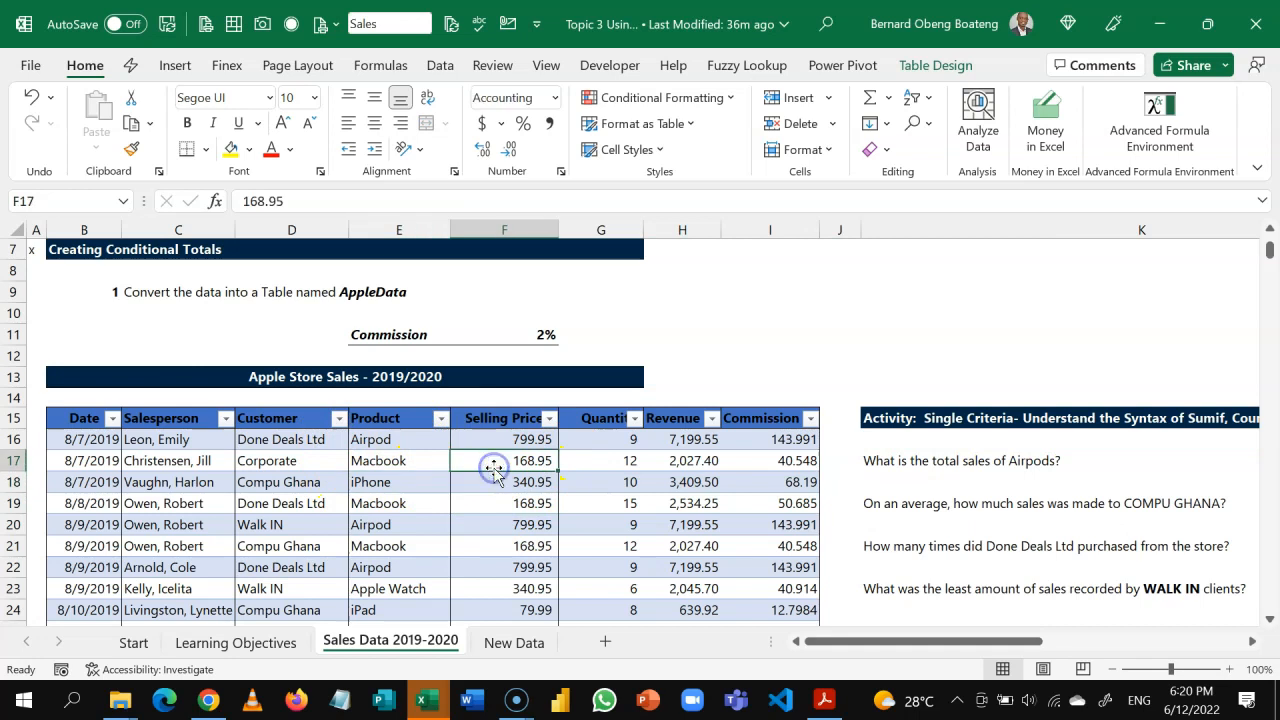
{"action": "left_click", "coordinate": [390, 420]}
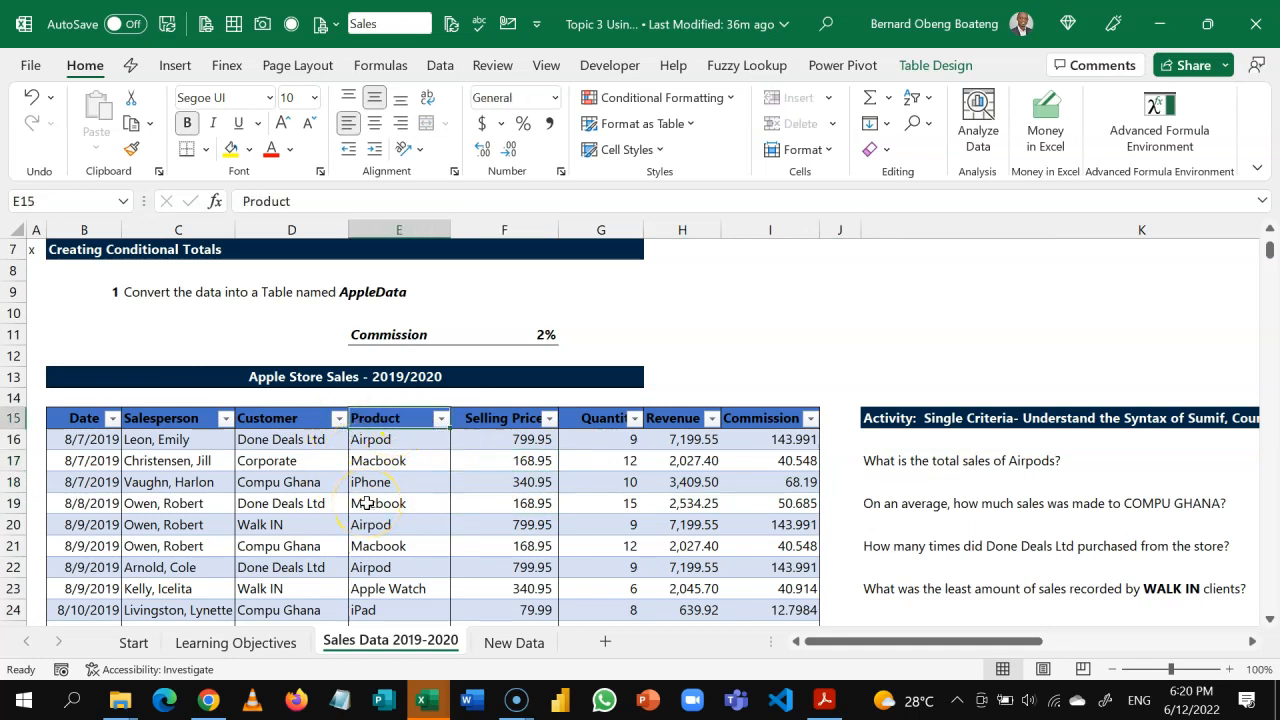
{"action": "key", "text": "ctrl+shift+l"}
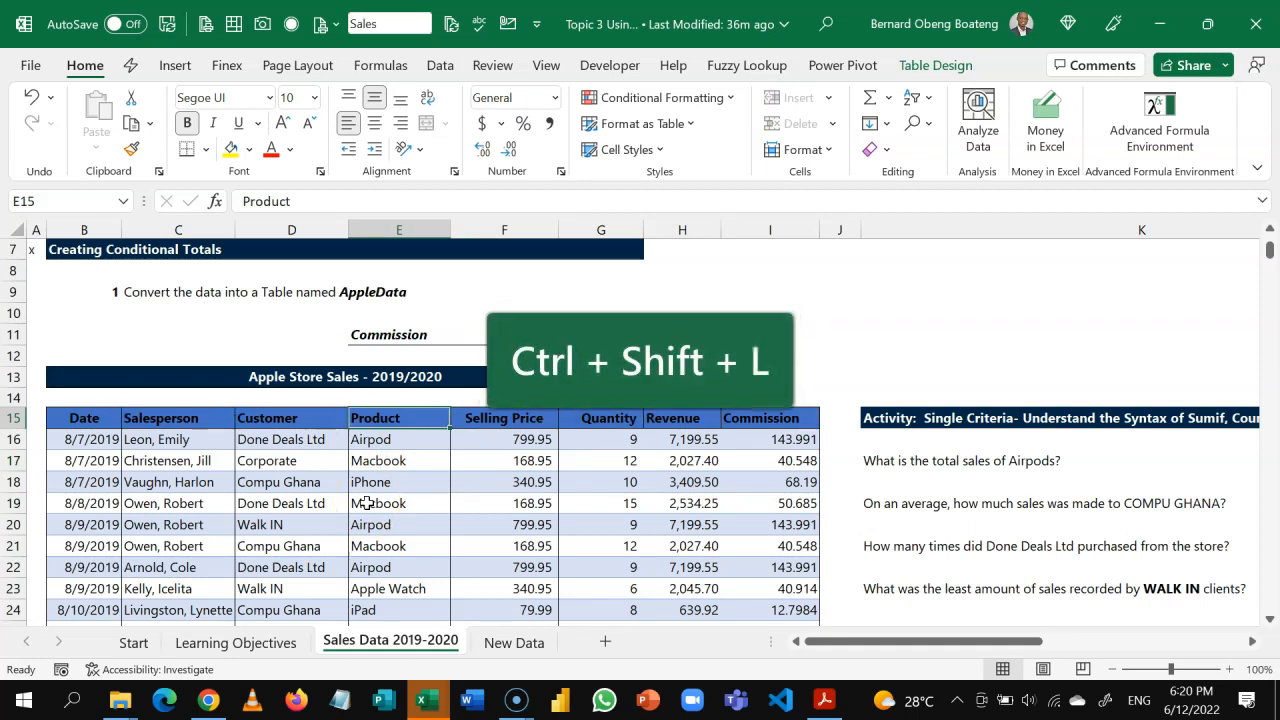
{"action": "key", "text": "ctrl+shift+l"}
{"action": "key", "text": "ctrl+shift+l"}
{"action": "key", "text": "ctrl+shift+l"}
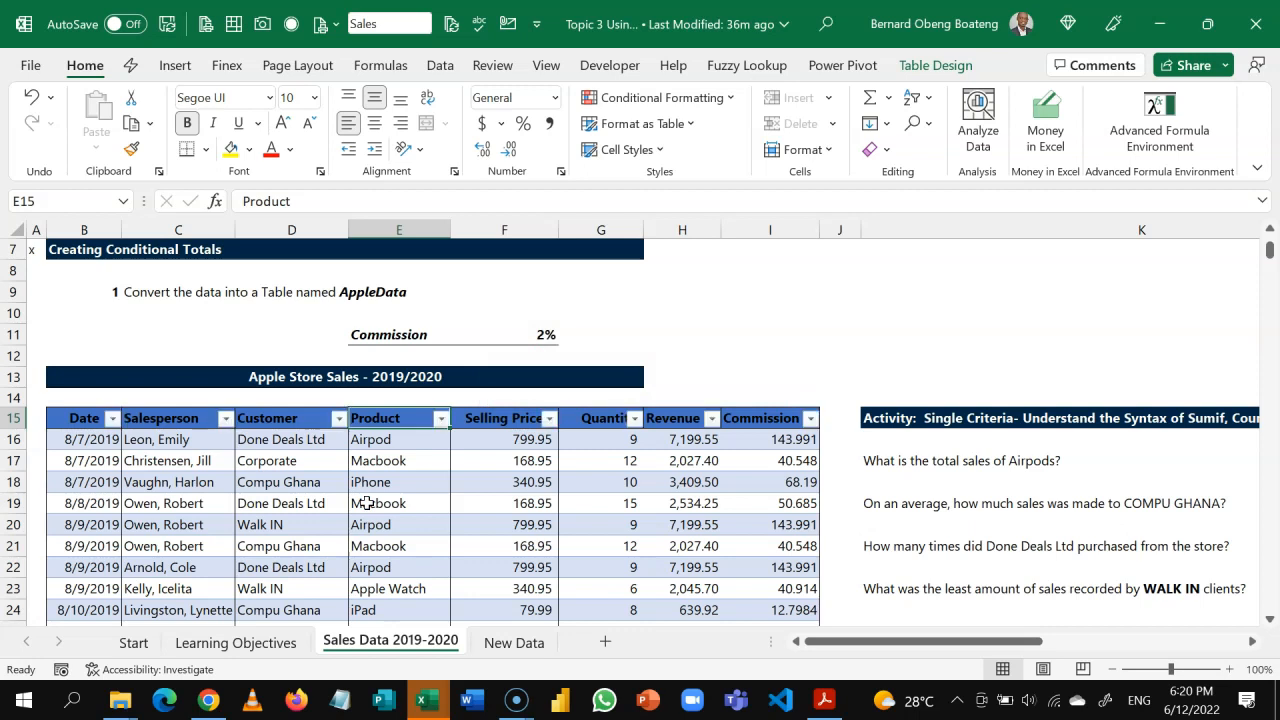
{"action": "left_click", "coordinate": [437, 68]}
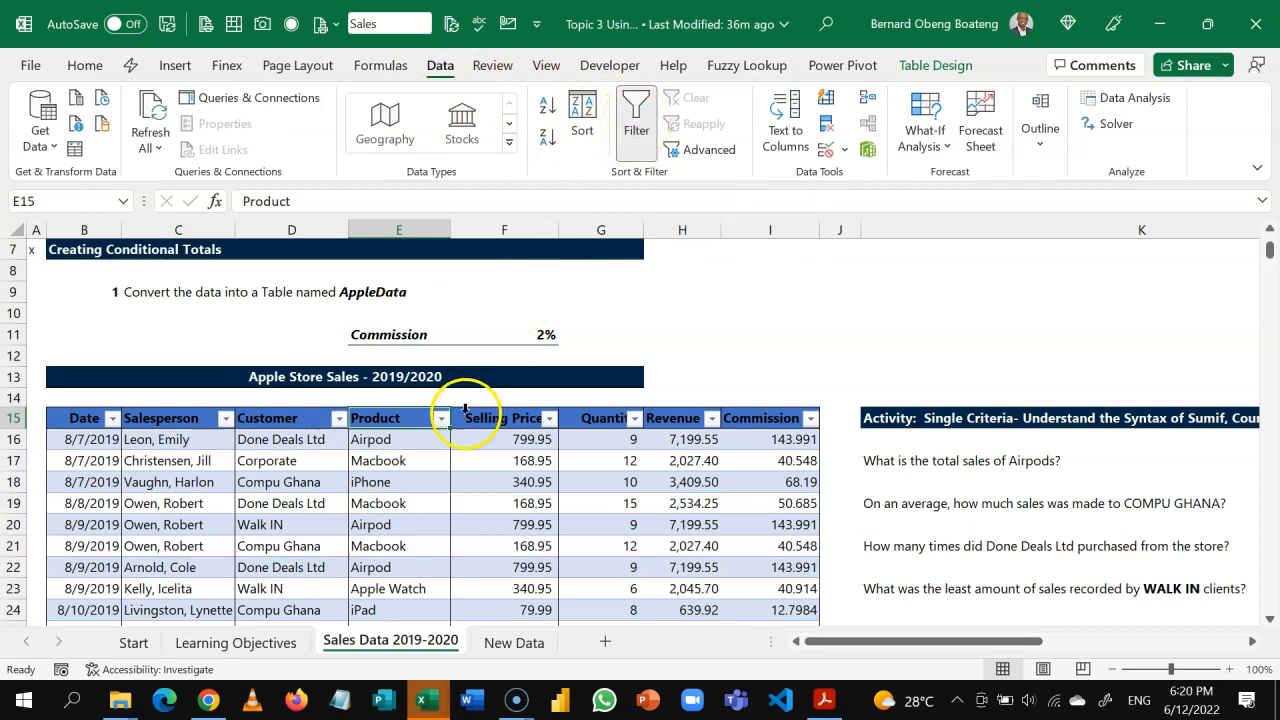
{"action": "left_click", "coordinate": [469, 455]}
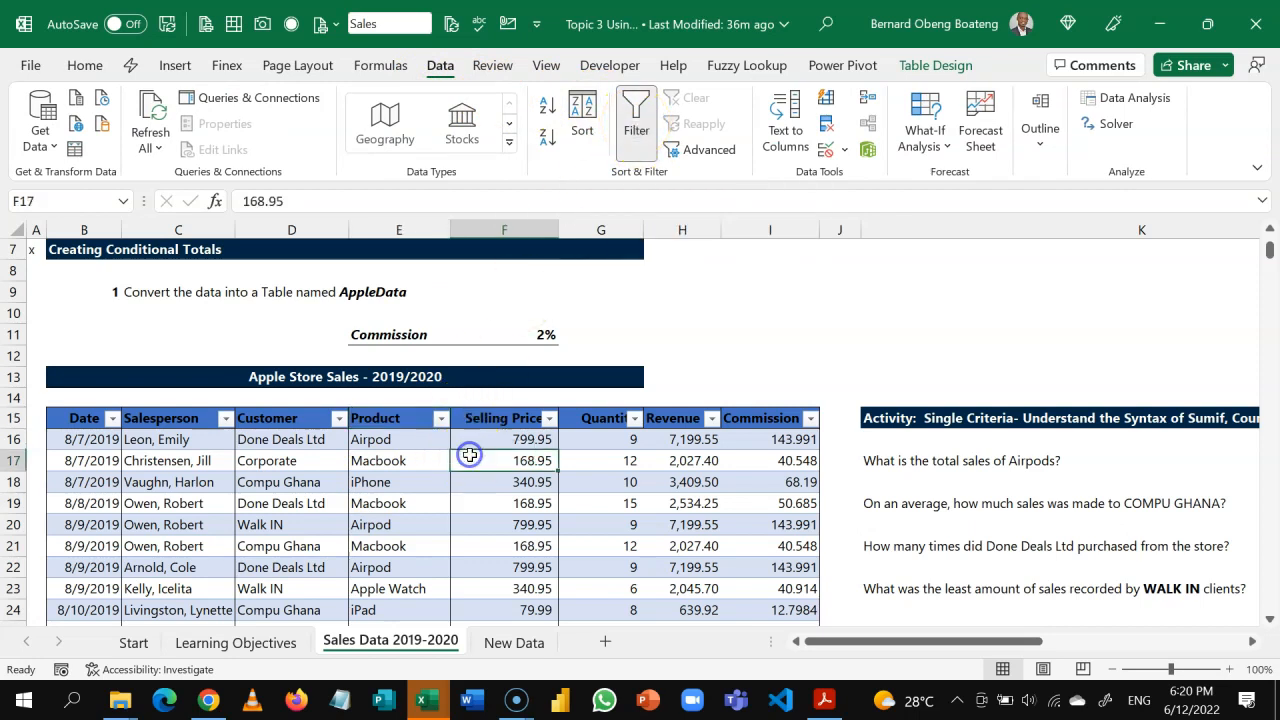
{"action": "left_click", "coordinate": [880, 459]}
{"action": "left_click", "coordinate": [620, 500]}
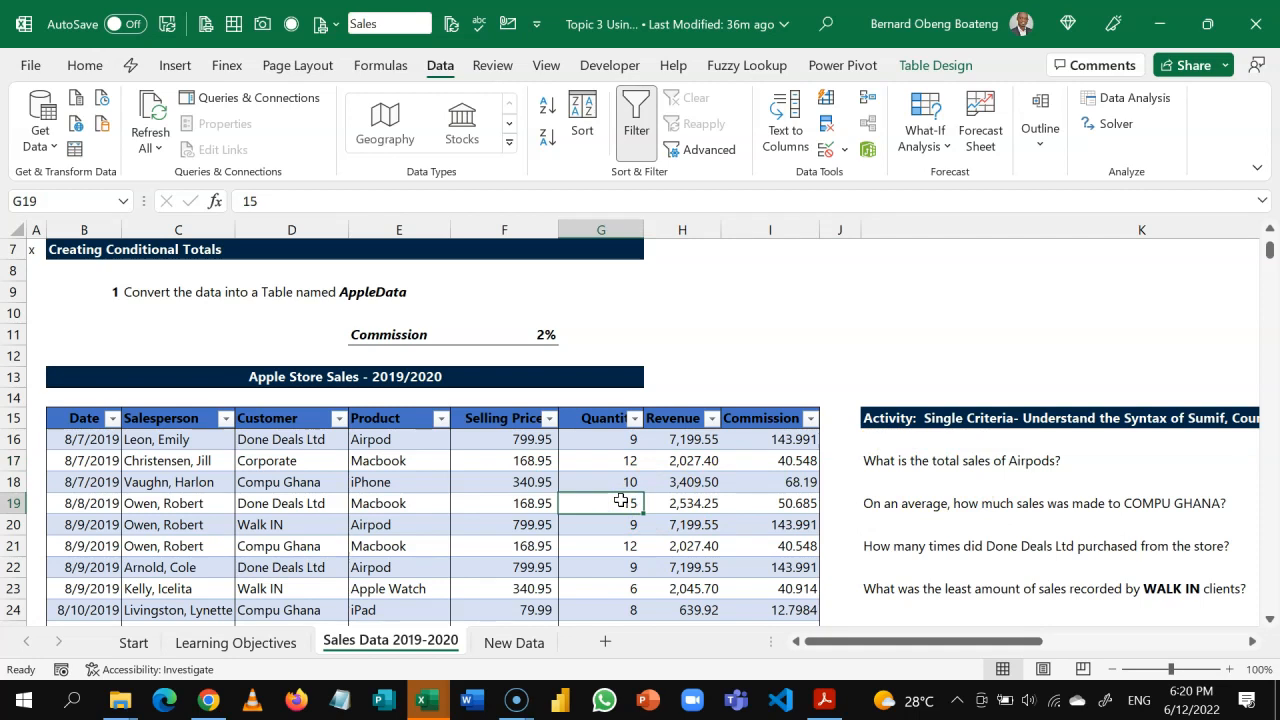
Filter the Product column to show only the Airpod rows
{"action": "left_click", "coordinate": [381, 407]}
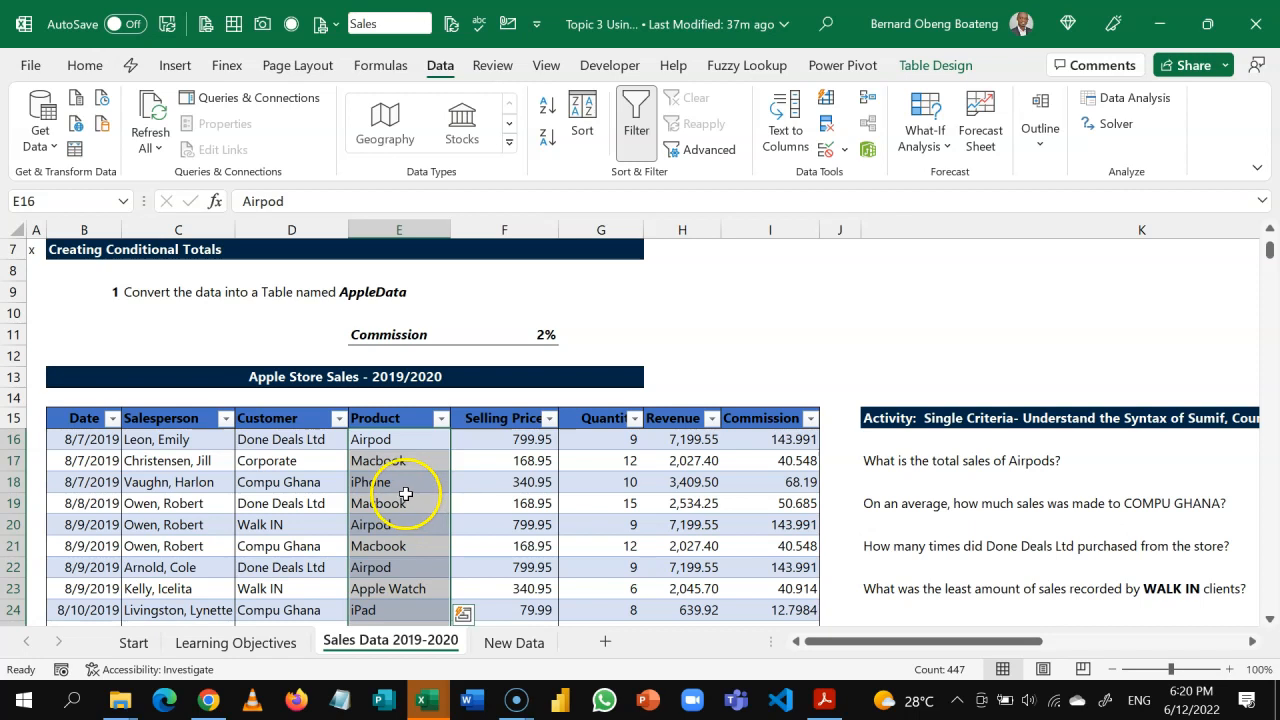
{"action": "left_click", "coordinate": [437, 421]}
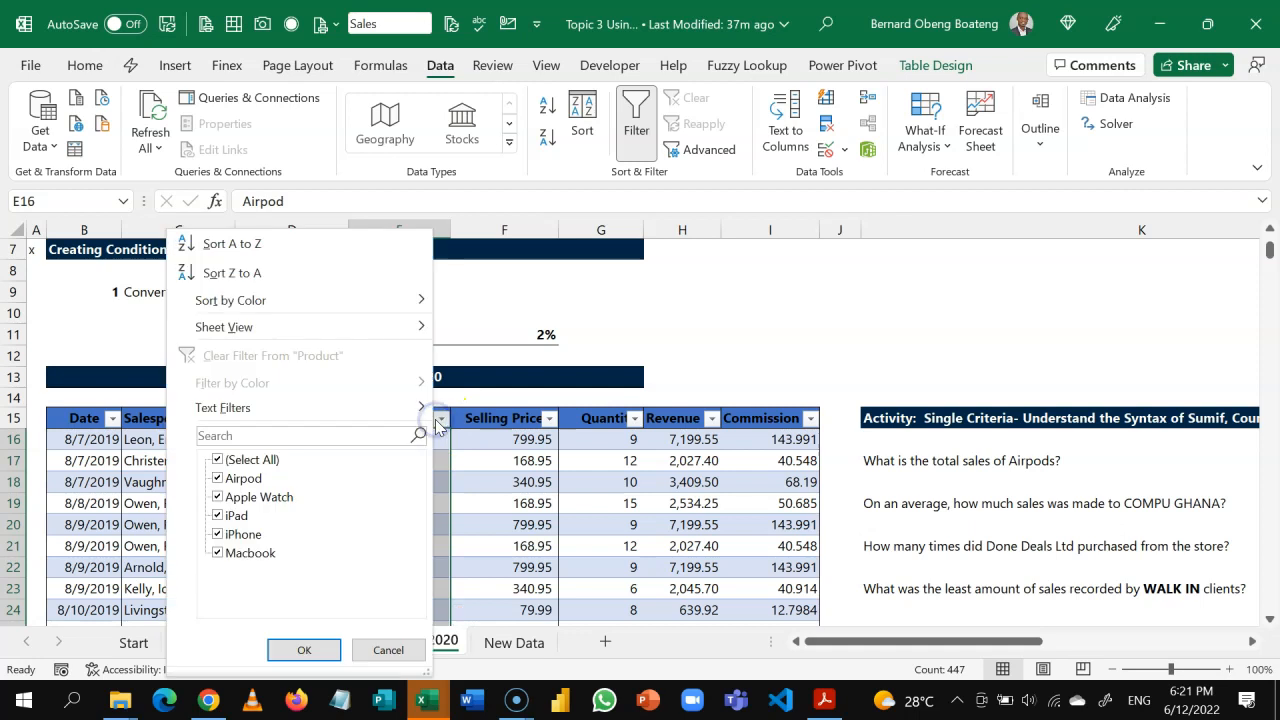
{"action": "left_click", "coordinate": [230, 438]}
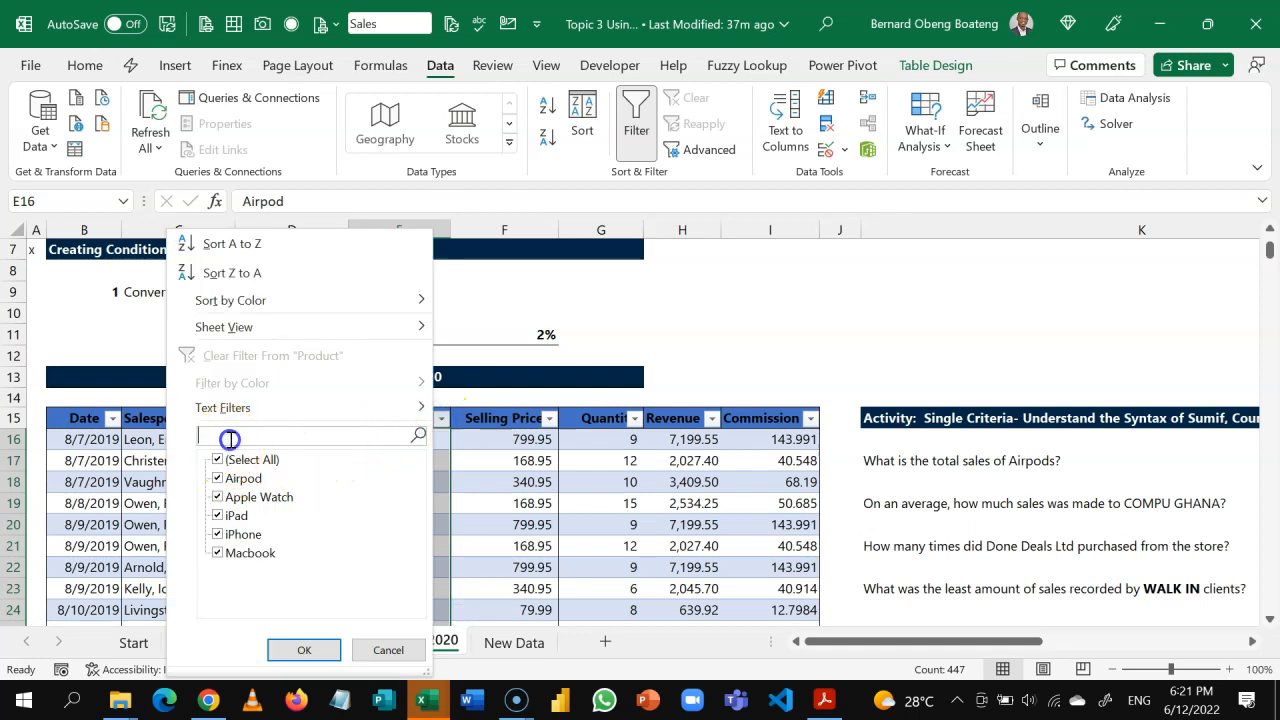
{"action": "left_click", "coordinate": [220, 460]}
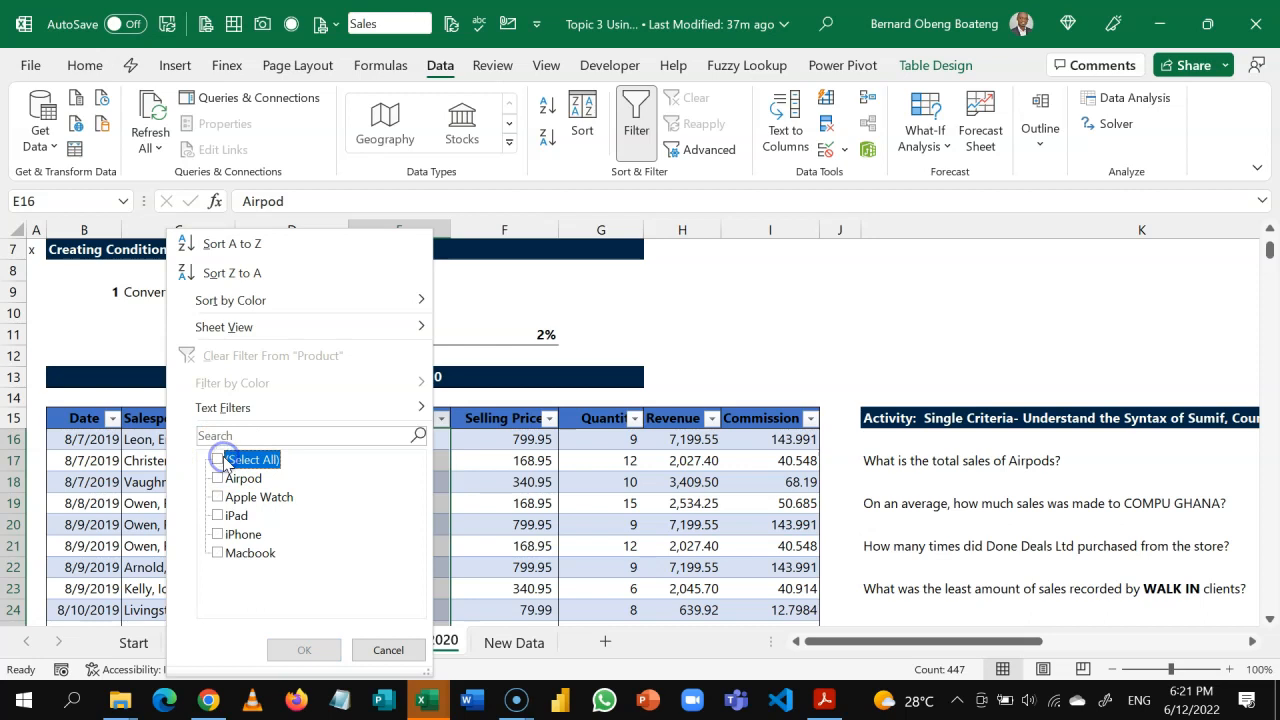
{"action": "left_click", "coordinate": [221, 479]}
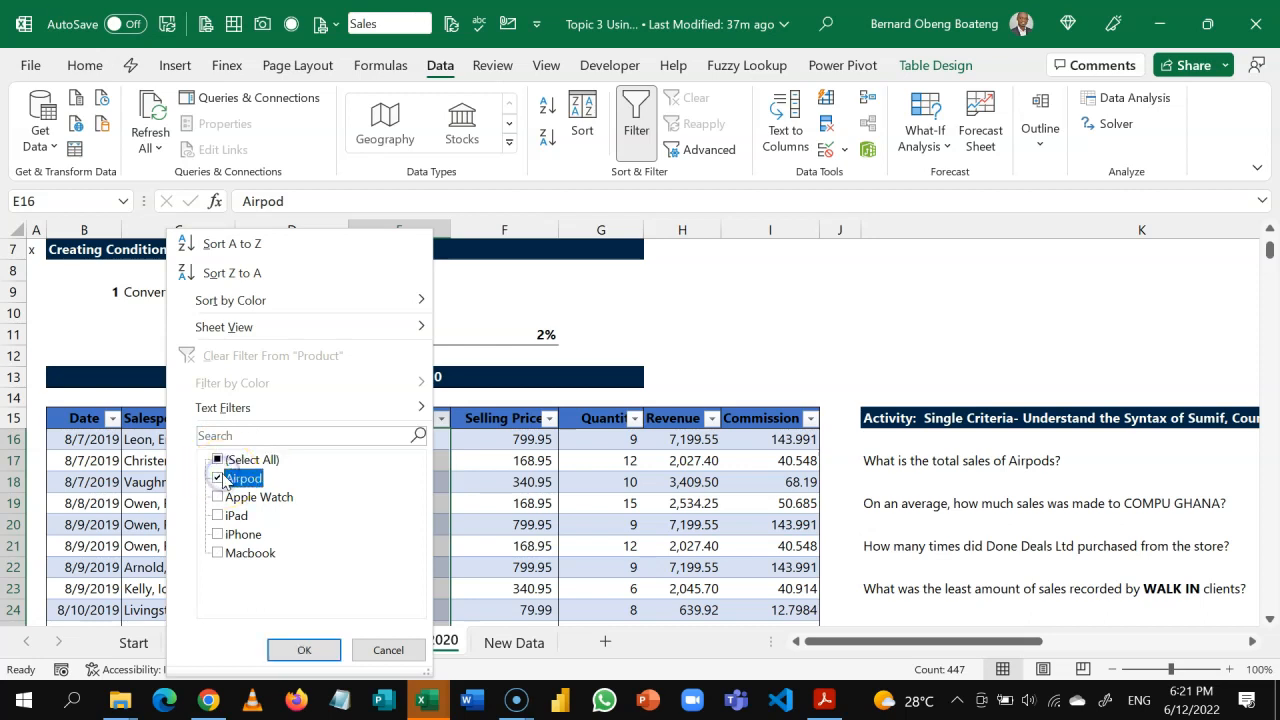
{"action": "left_click", "coordinate": [301, 650]}
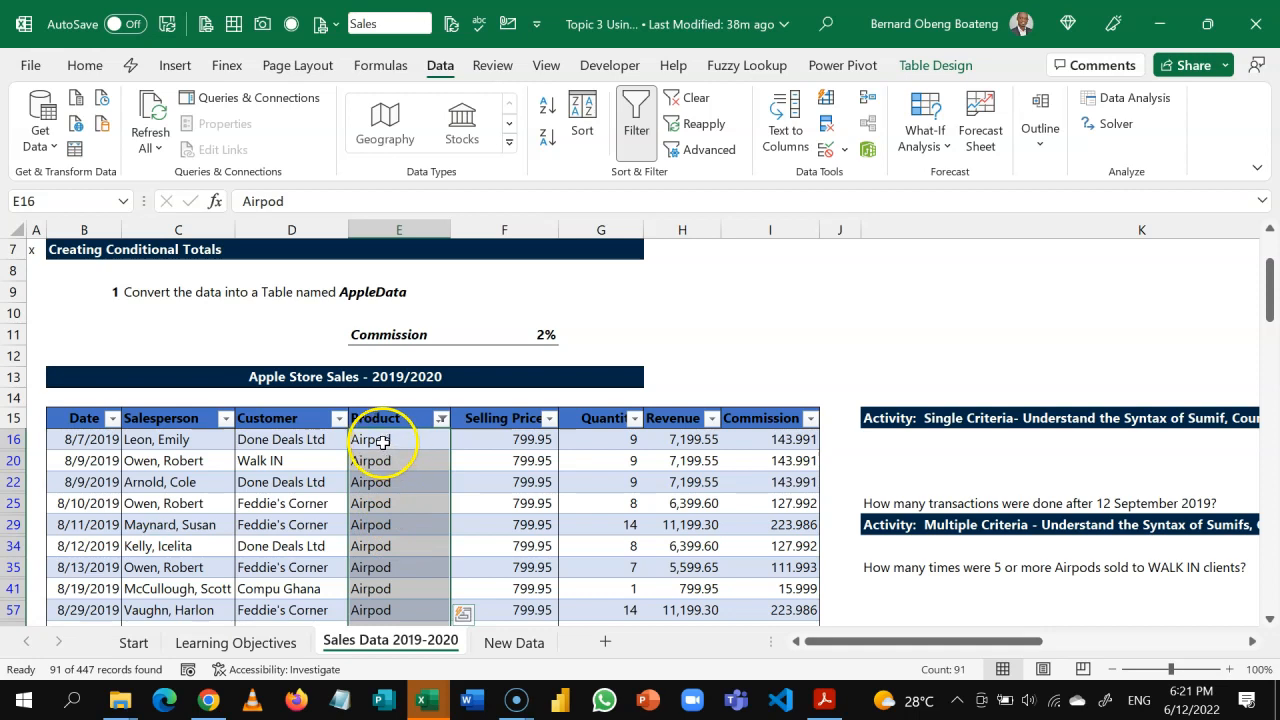
Select the filtered Revenue values to read their sum in the status bar
{"action": "left_click", "coordinate": [389, 480]}
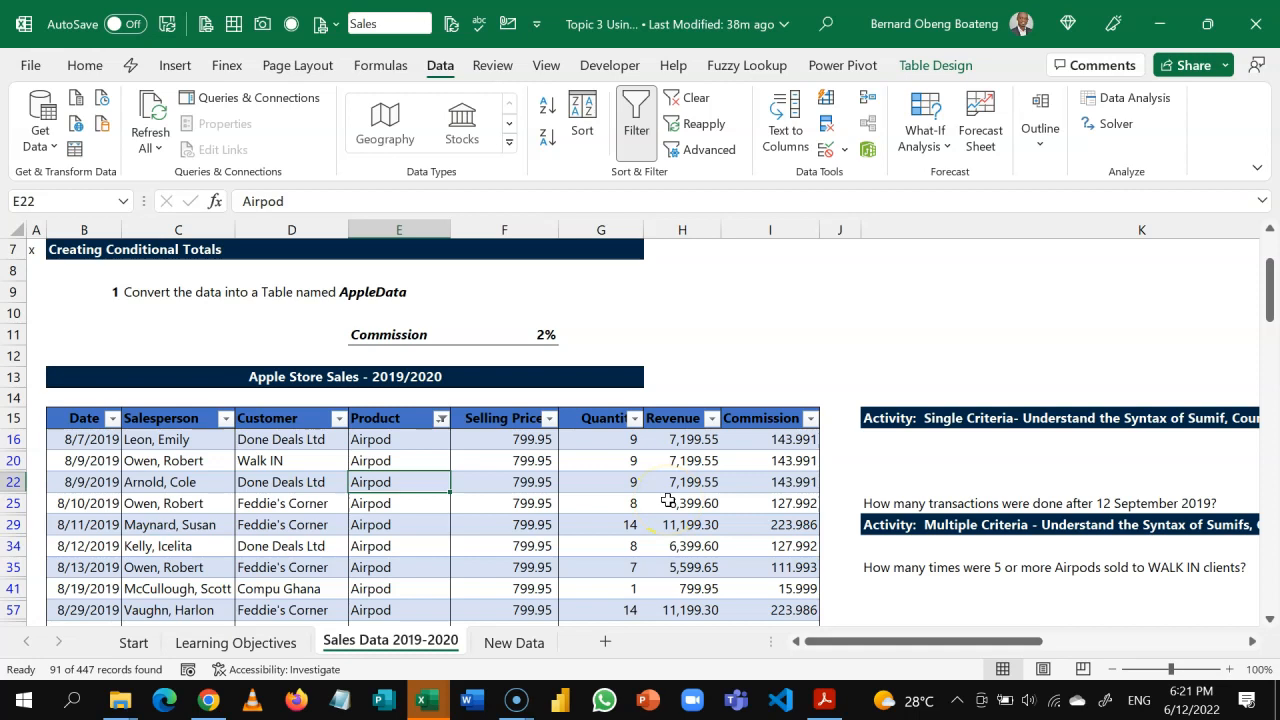
{"action": "left_click", "coordinate": [680, 408]}
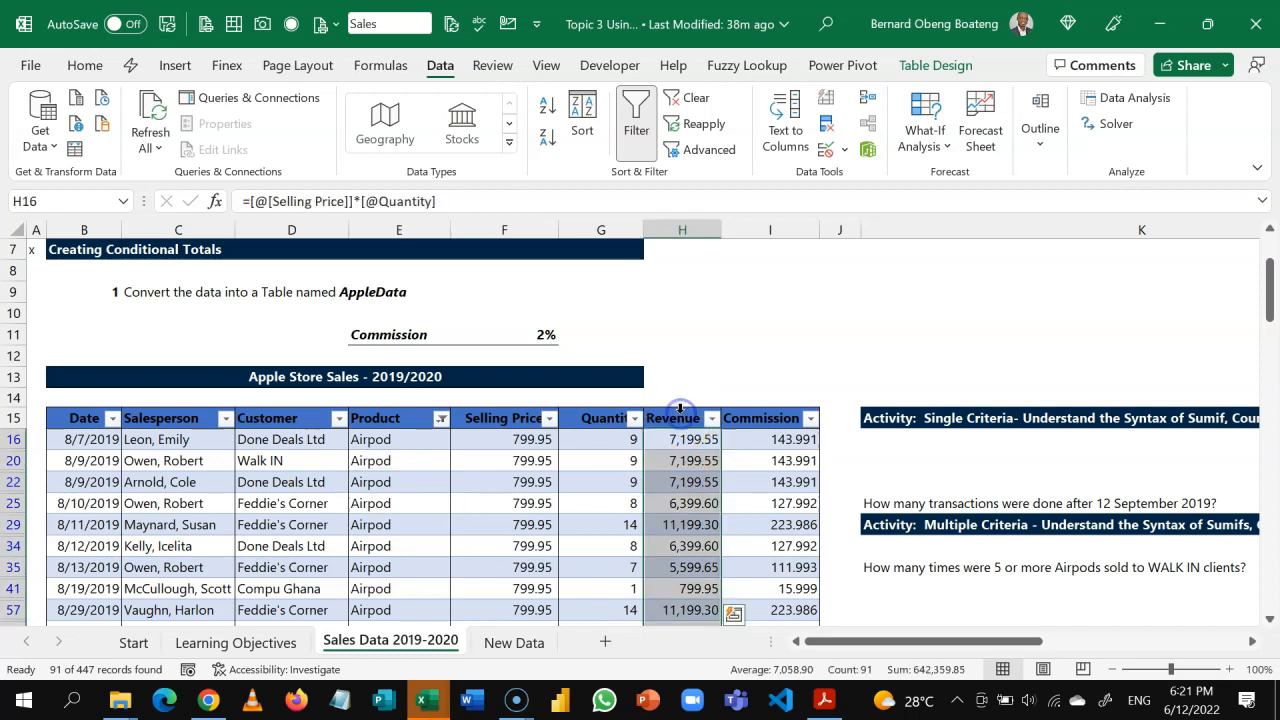
{"action": "left_click", "coordinate": [672, 525]}
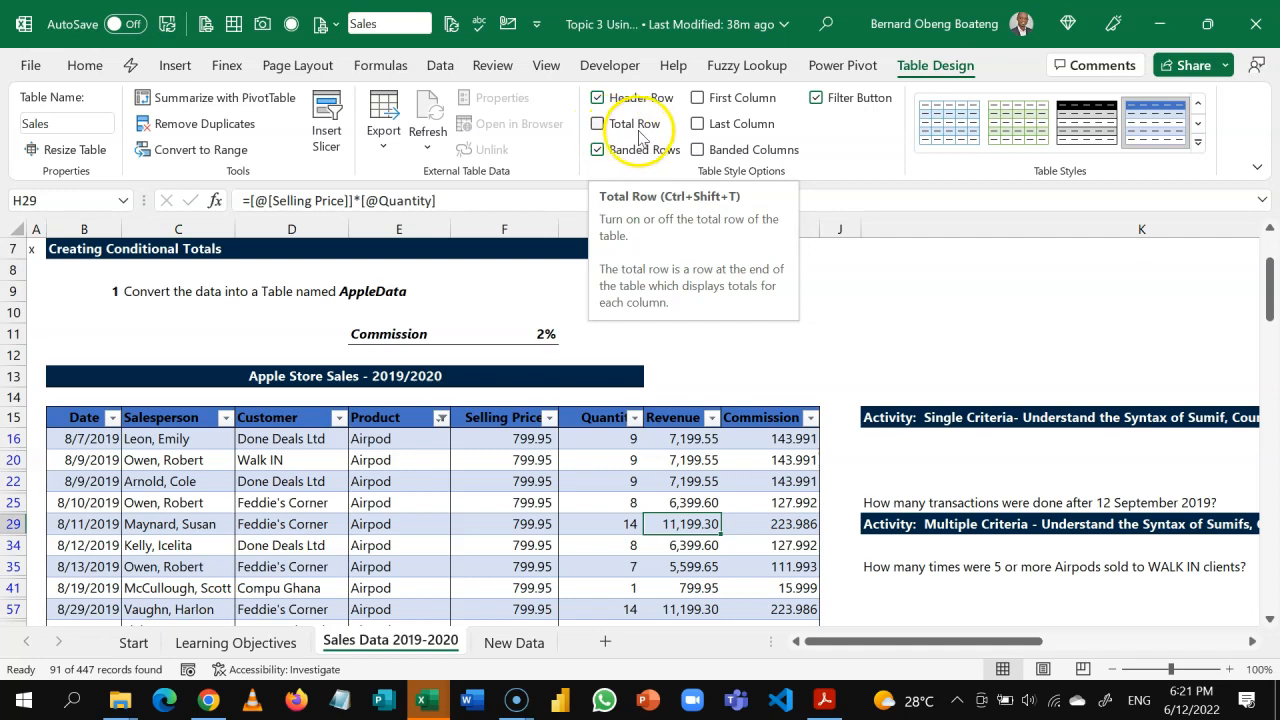
Add a total row to the Sales table and go to it at the table's end
{"action": "left_click", "coordinate": [597, 124]}
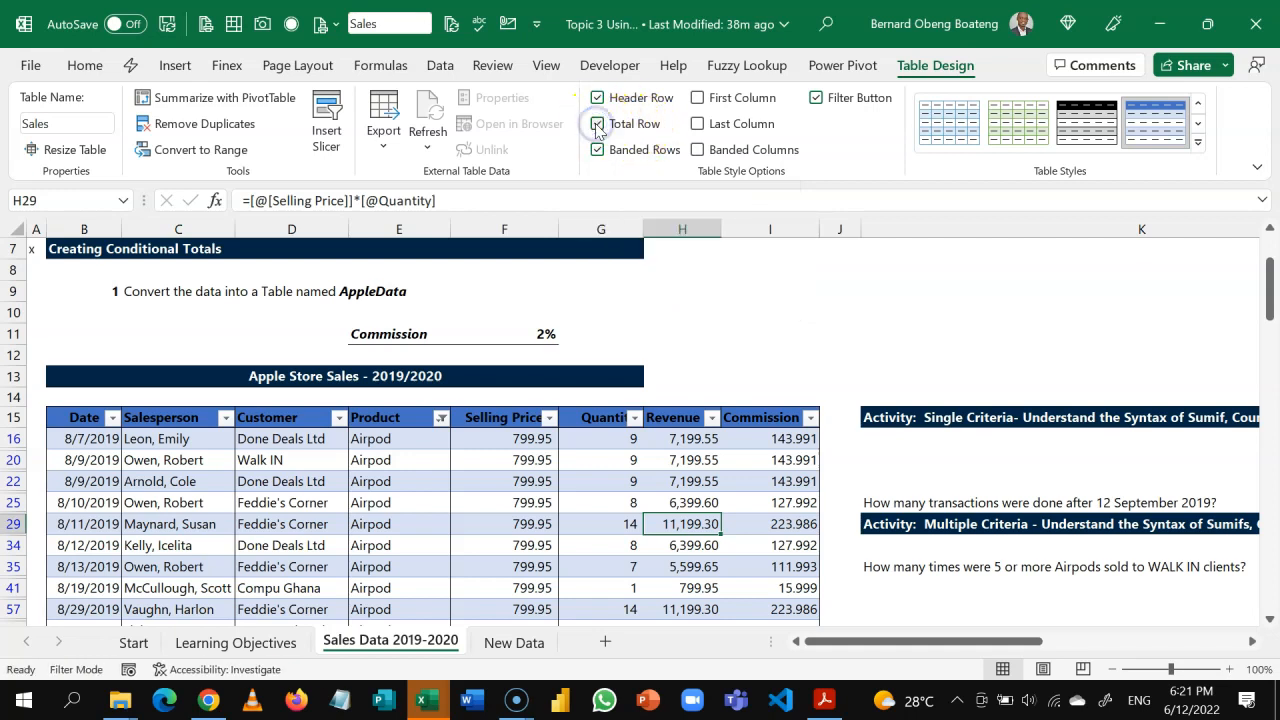
{"action": "left_click", "coordinate": [533, 485]}
{"action": "key", "text": "ctrl+Down"}
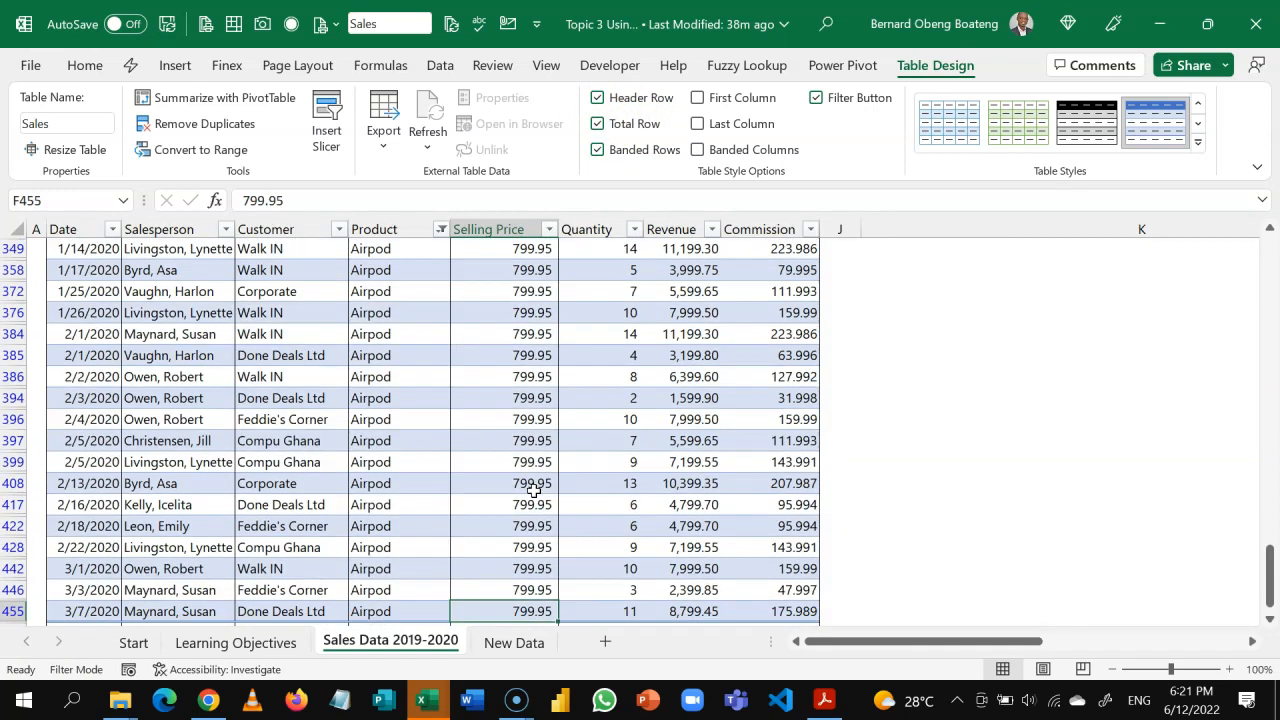
{"action": "key", "text": "Down"}
{"action": "key", "text": "Down"}
{"action": "key", "text": "Up"}
Examine the total row's cells across the columns, including the Commission total and the summary function choices for Selling Price
{"action": "key", "text": "Left"}
{"action": "key", "text": "Left"}
{"action": "key", "text": "Left"}
{"action": "key", "text": "Left"}
{"action": "key", "text": "Right"}
{"action": "key", "text": "Right"}
{"action": "key", "text": "Right"}
{"action": "key", "text": "Right"}
{"action": "key", "text": "Right"}
{"action": "key", "text": "Right"}
{"action": "key", "text": "Right"}
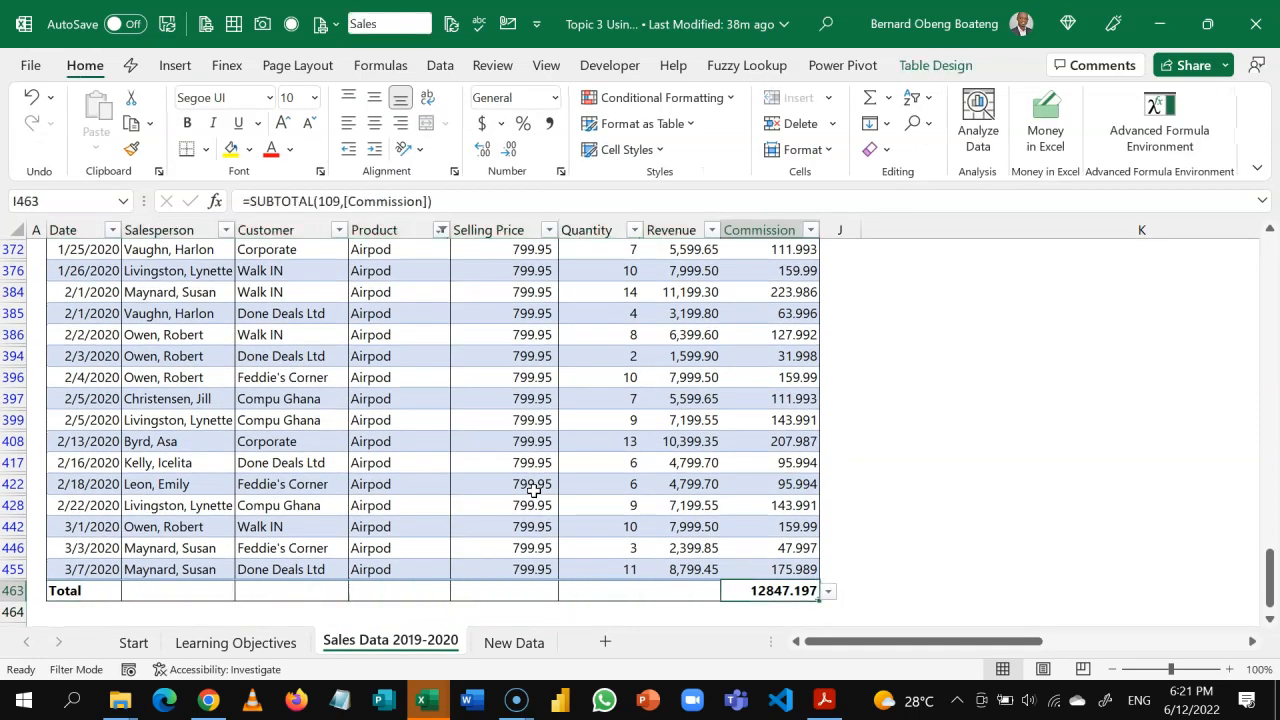
{"action": "left_click", "coordinate": [534, 592]}
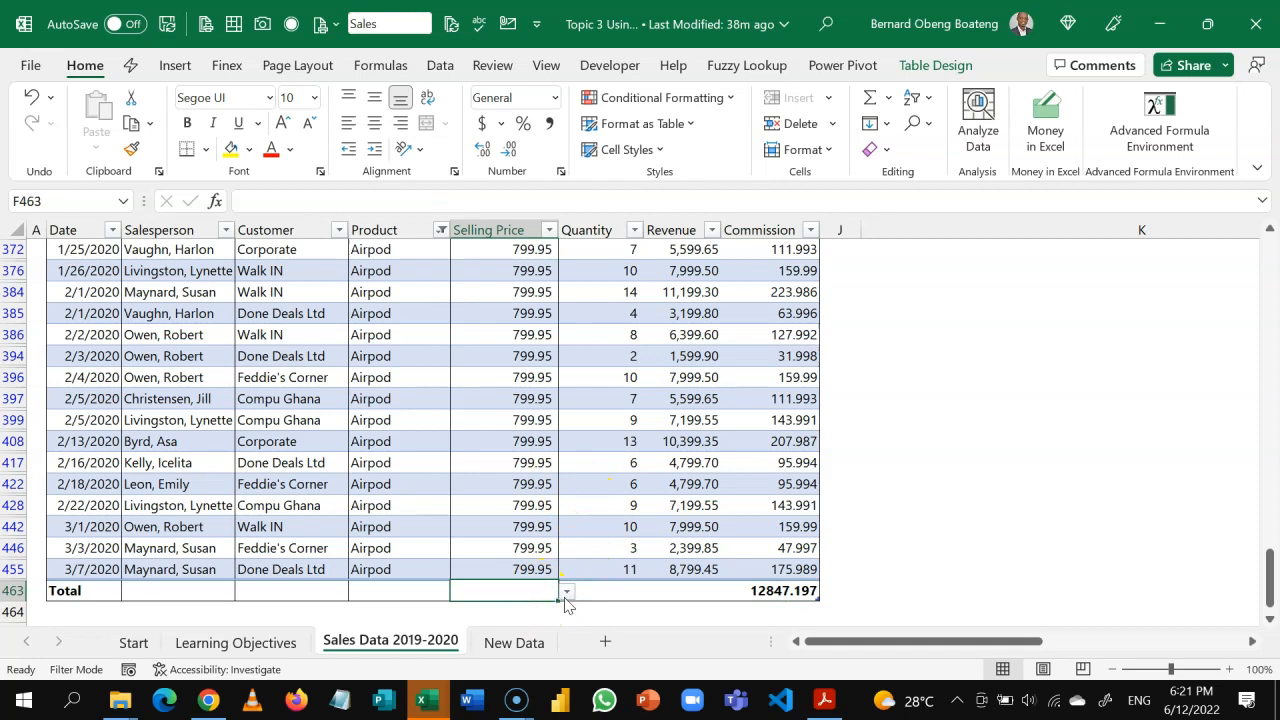
{"action": "left_click", "coordinate": [566, 594]}
{"action": "left_click", "coordinate": [566, 596]}
{"action": "left_click", "coordinate": [614, 593]}
{"action": "left_click", "coordinate": [671, 591]}
{"action": "left_click", "coordinate": [368, 591]}
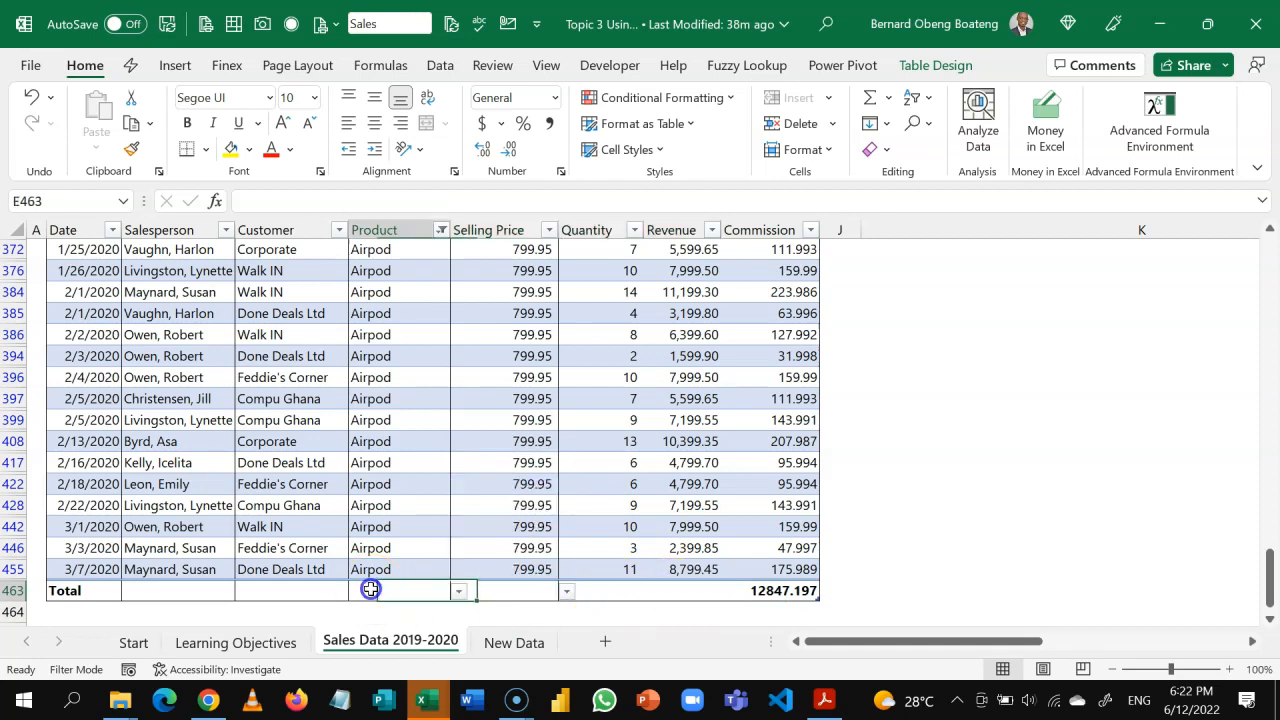
{"action": "left_click", "coordinate": [257, 594]}
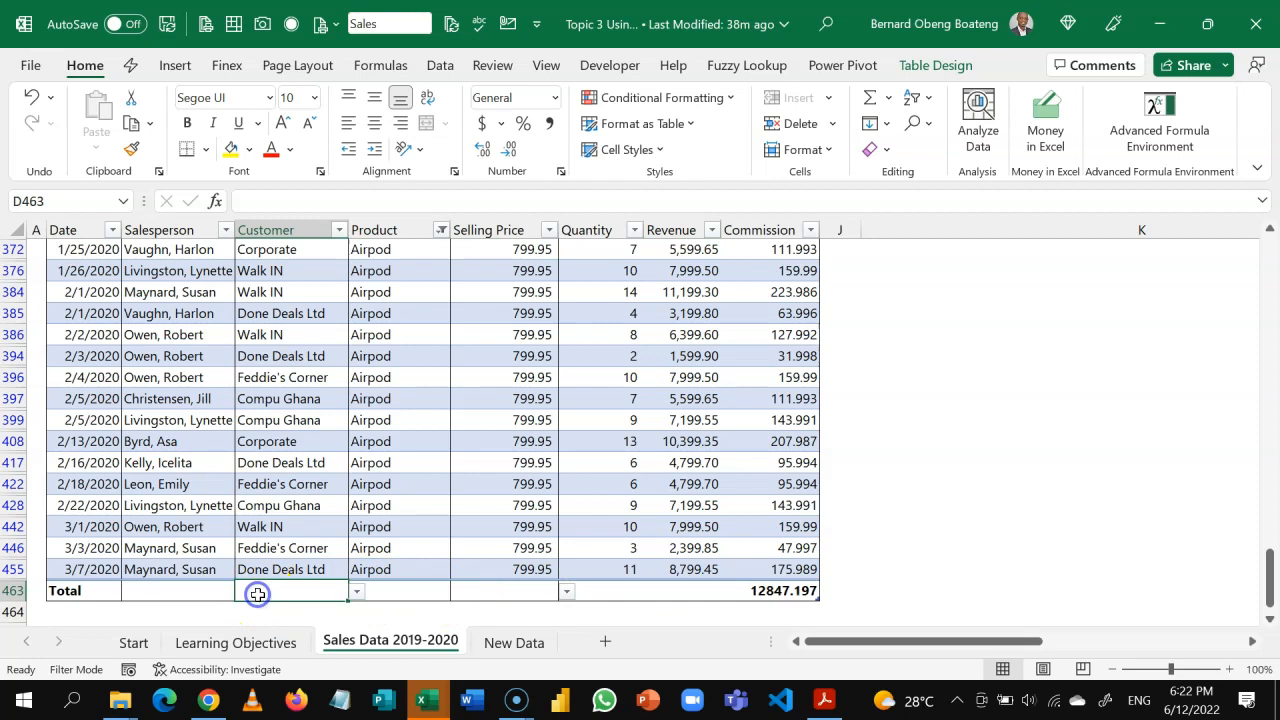
Set the Revenue column's total-row function to Sum
{"action": "left_click", "coordinate": [647, 591]}
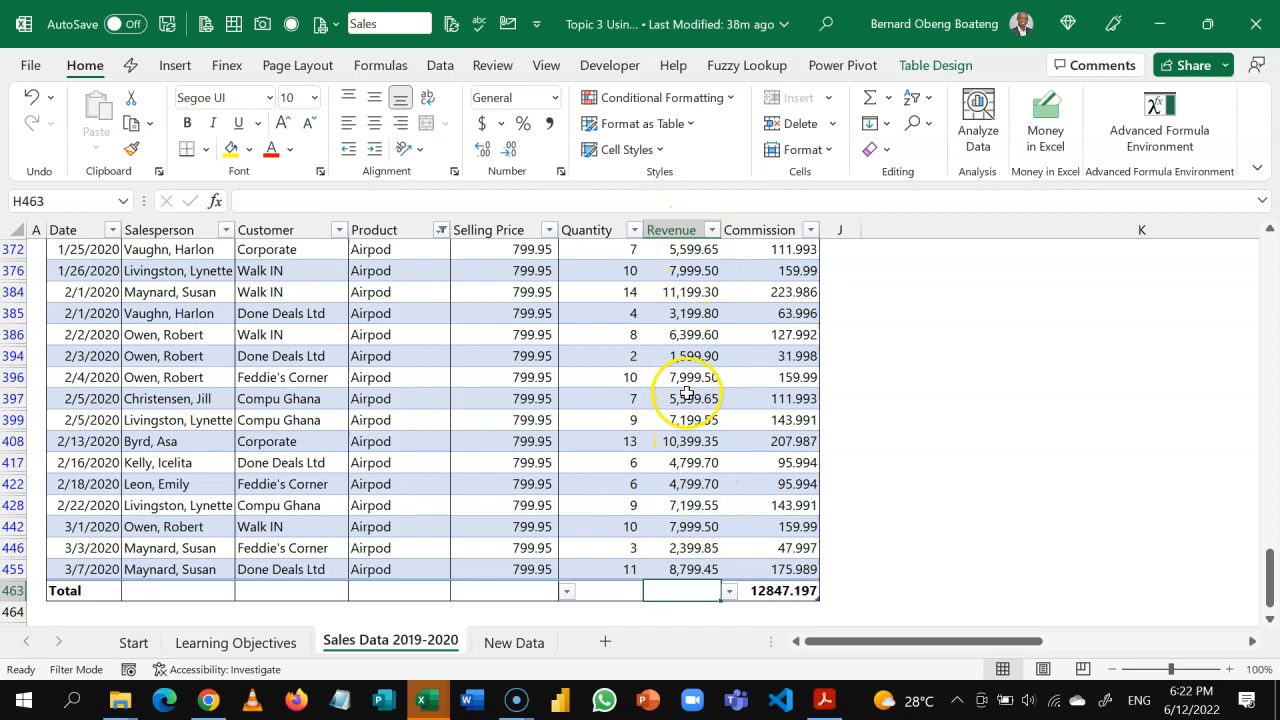
{"action": "left_click", "coordinate": [729, 591]}
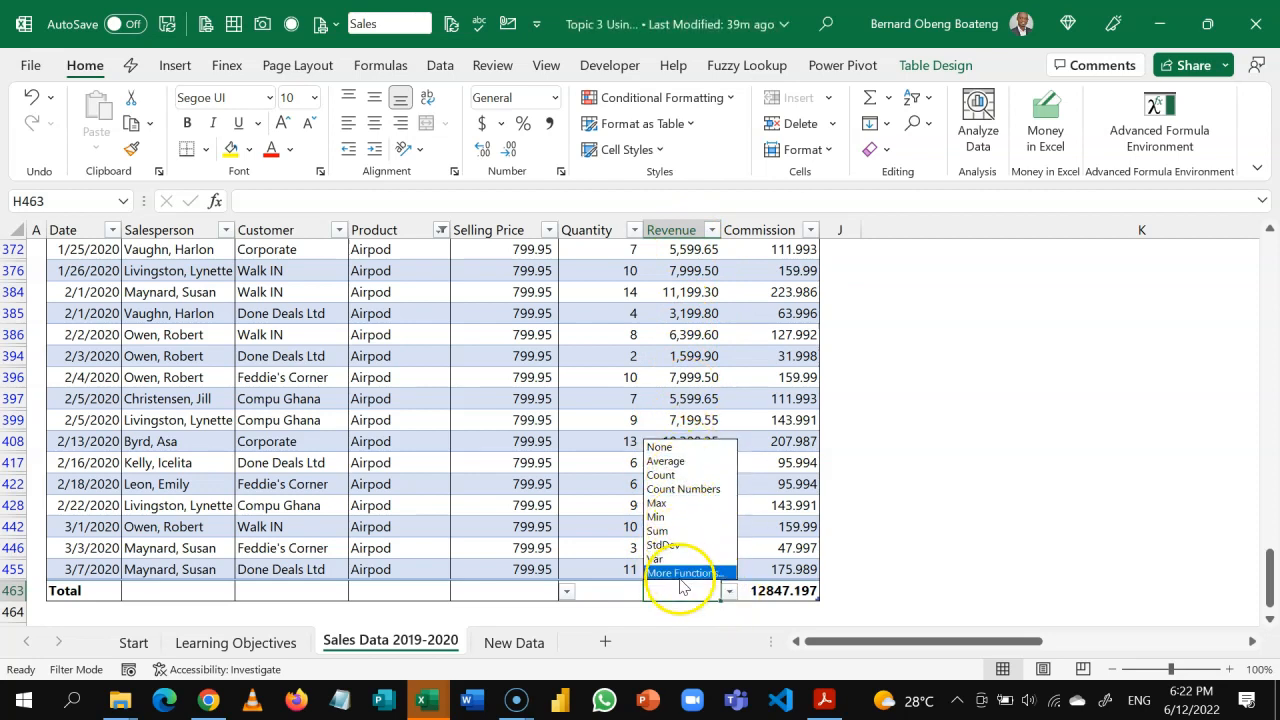
{"action": "left_click", "coordinate": [680, 533]}
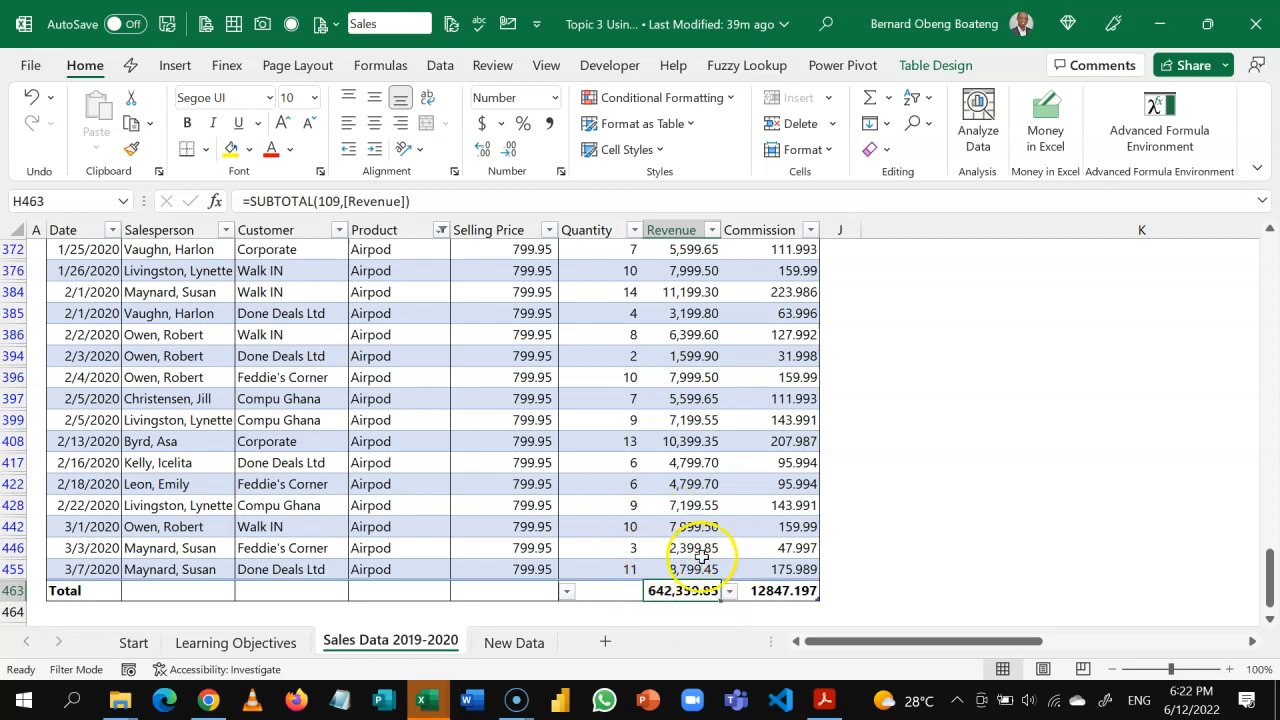
Review the filtered Airpod rows and their Revenue values against the Revenue total at the table's end
{"action": "left_click", "coordinate": [367, 487]}
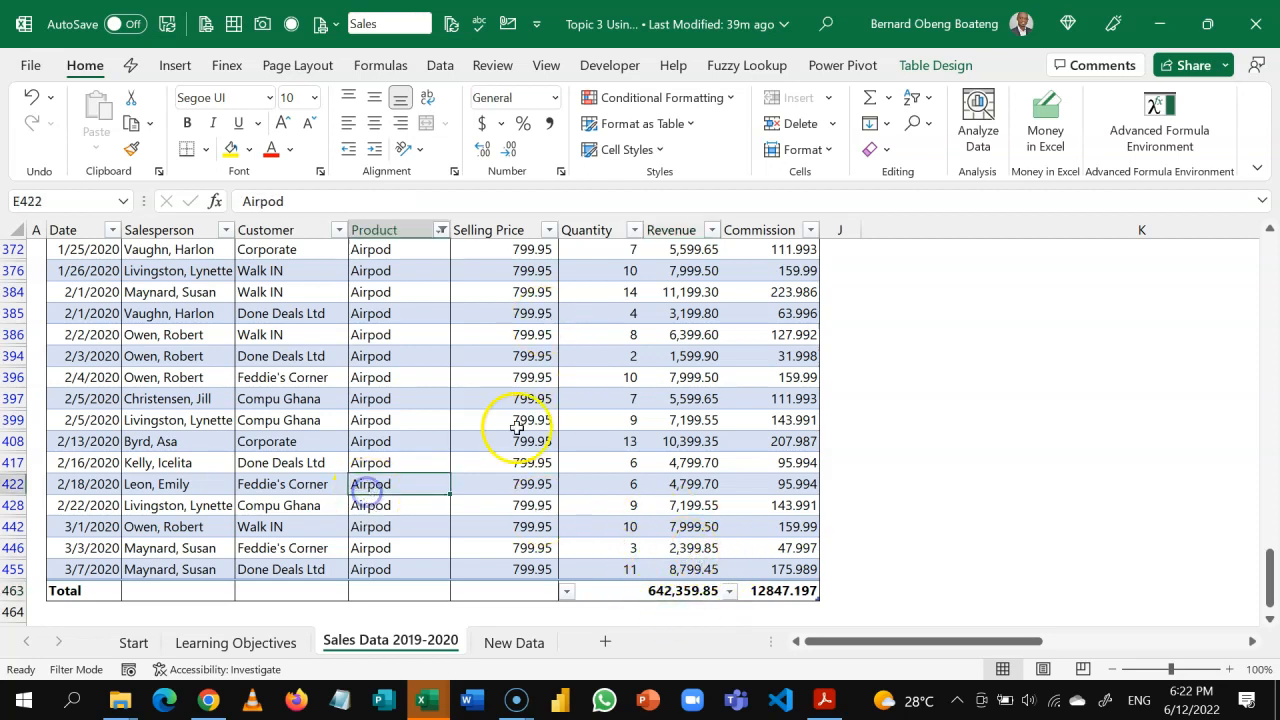
{"action": "left_click", "coordinate": [420, 380]}
{"action": "key", "text": "ctrl+Up"}
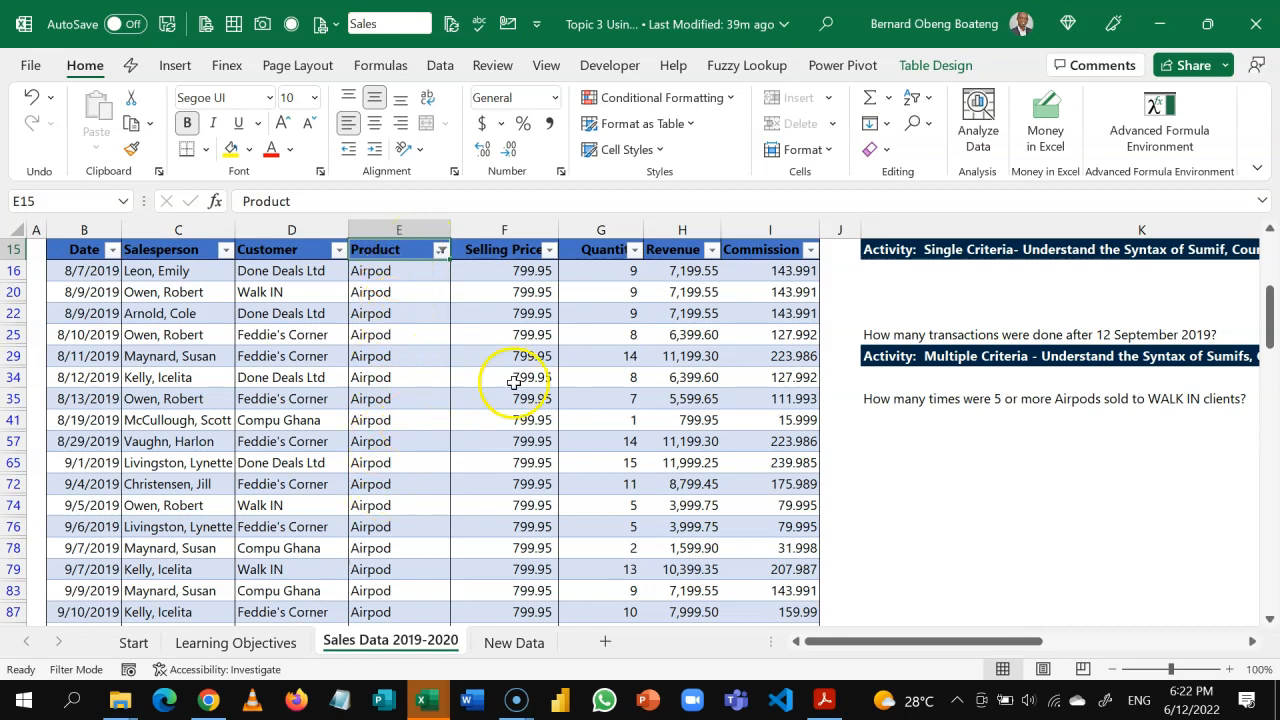
{"action": "left_click", "coordinate": [668, 425]}
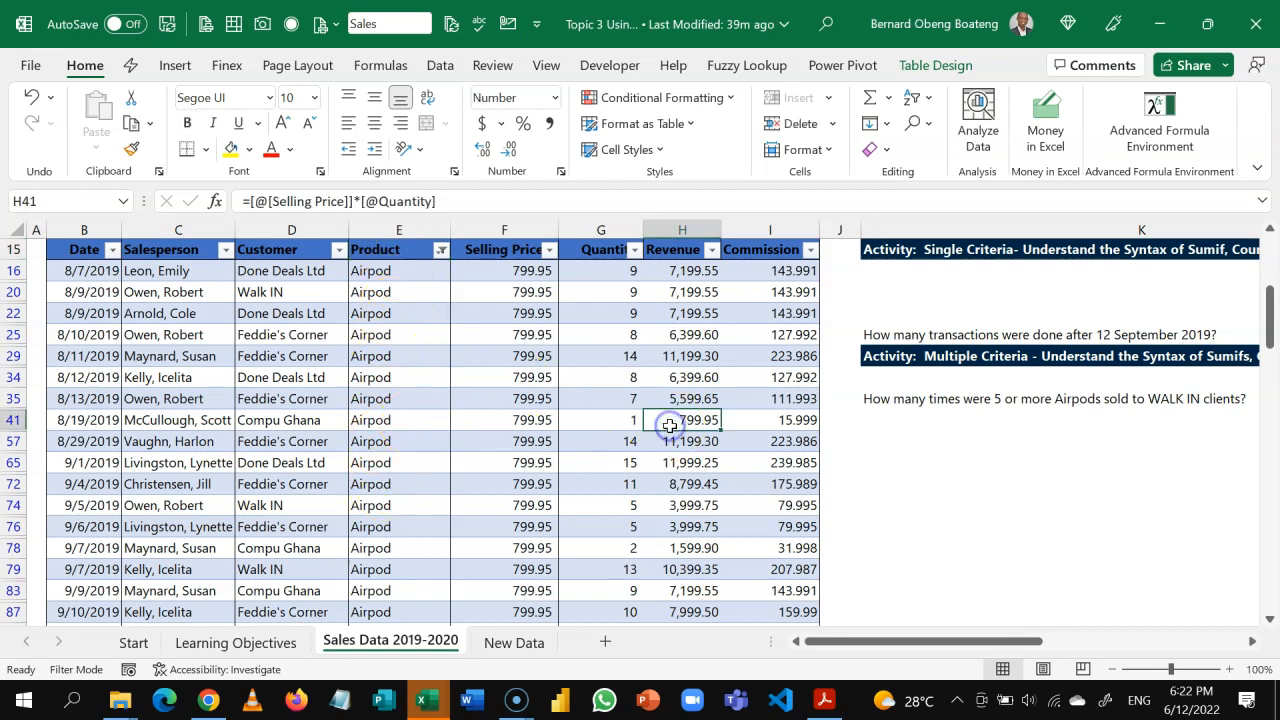
{"action": "left_click", "coordinate": [685, 232]}
{"action": "left_click", "coordinate": [670, 292]}
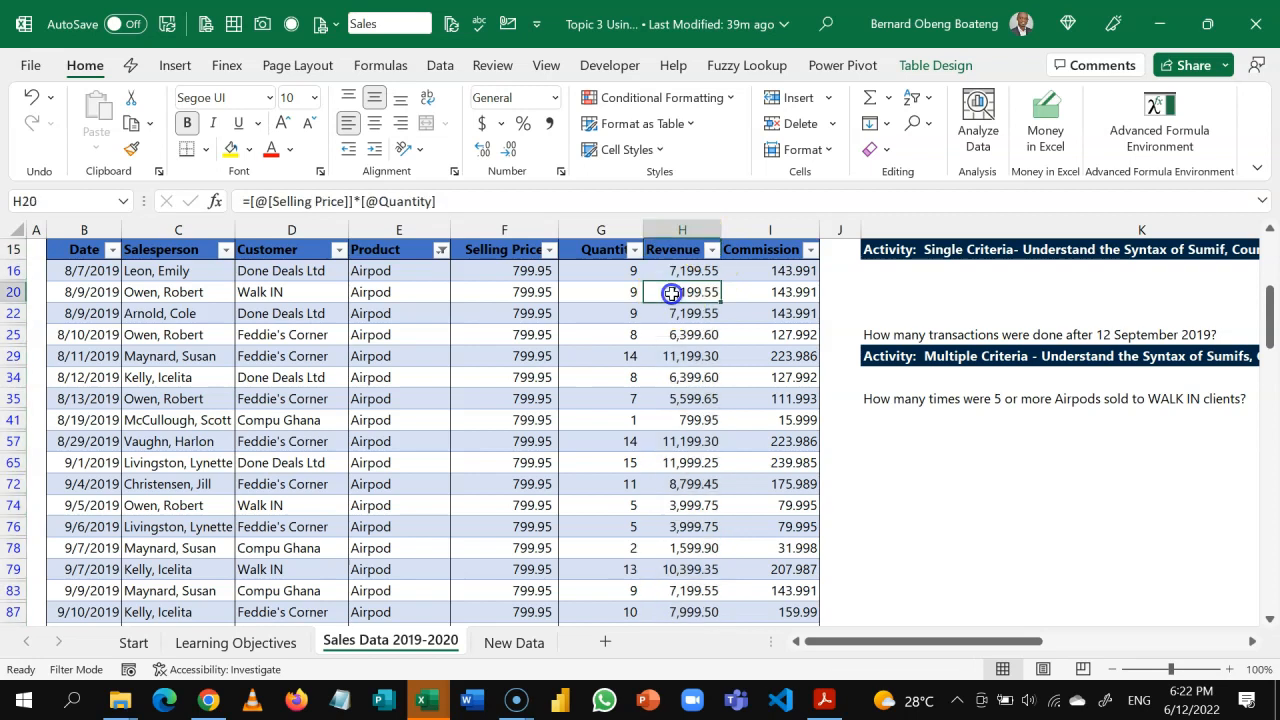
{"action": "key", "text": "ctrl+Down"}
{"action": "key", "text": "Down"}
{"action": "key", "text": "Up"}
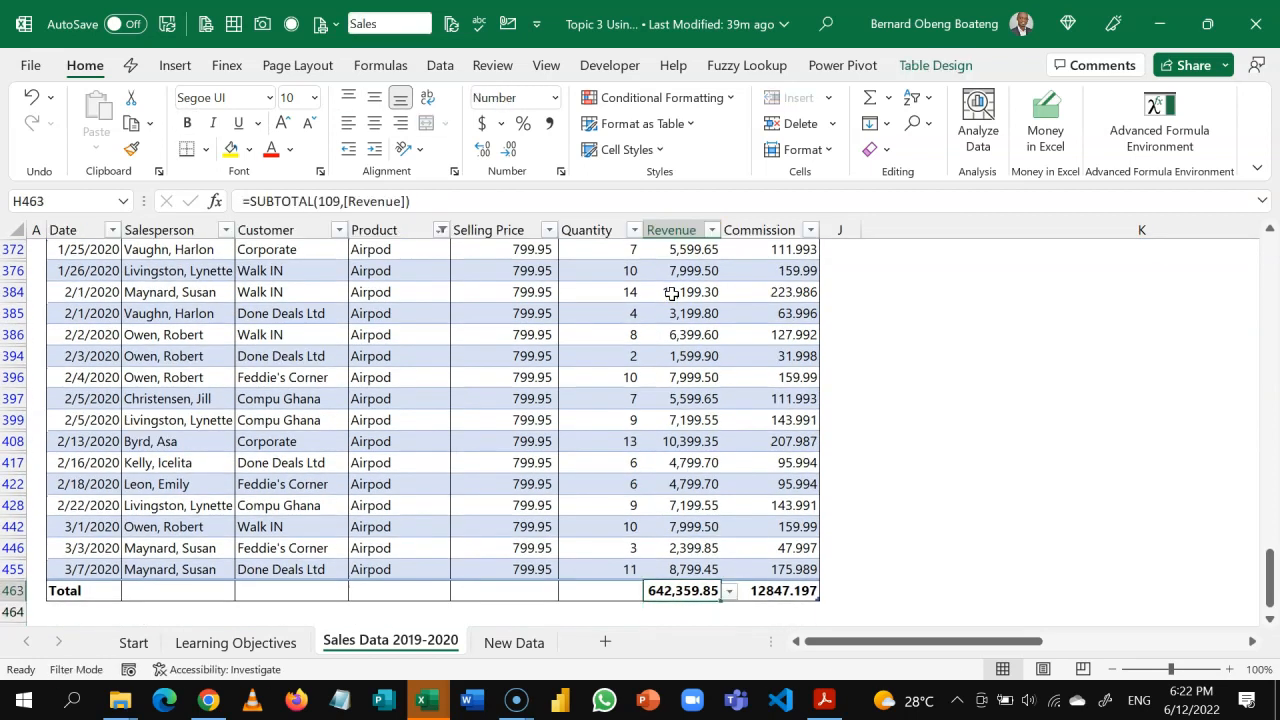
{"action": "left_click", "coordinate": [668, 590]}
{"action": "left_click", "coordinate": [672, 500]}
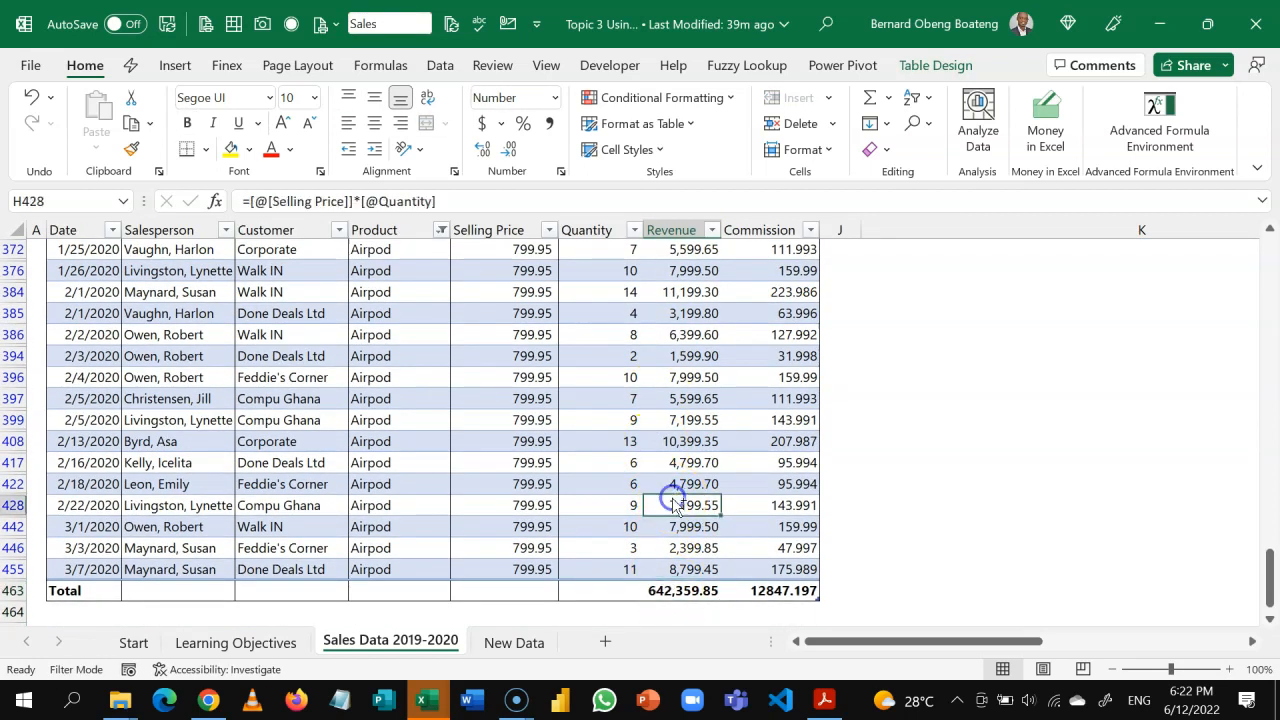
Return to the table headers and turn off the Sales table's filtering to bring back all products
{"action": "key", "text": "ctrl+Up"}
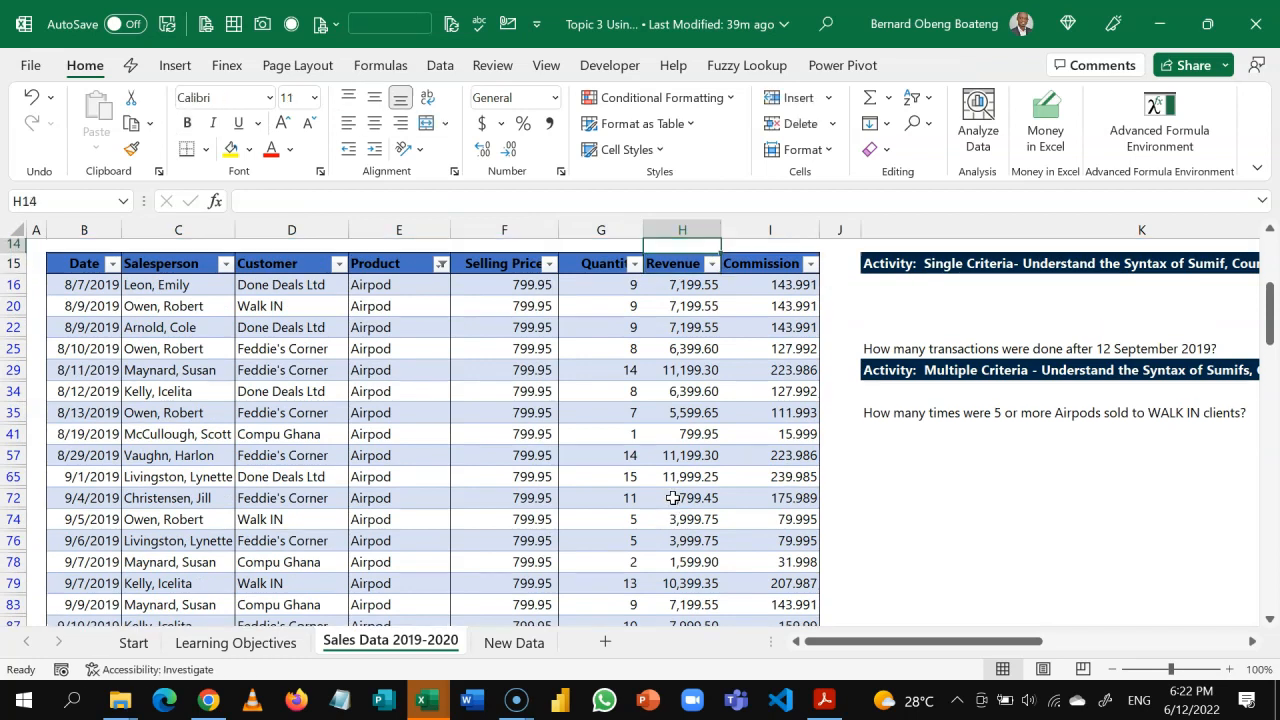
{"action": "scroll", "coordinate": [672, 498], "scroll_direction": "up", "scroll_amount": 1}
{"action": "key", "text": "Left"}
{"action": "key", "text": "Left"}
{"action": "key", "text": "Left"}
{"action": "key", "text": "Left"}
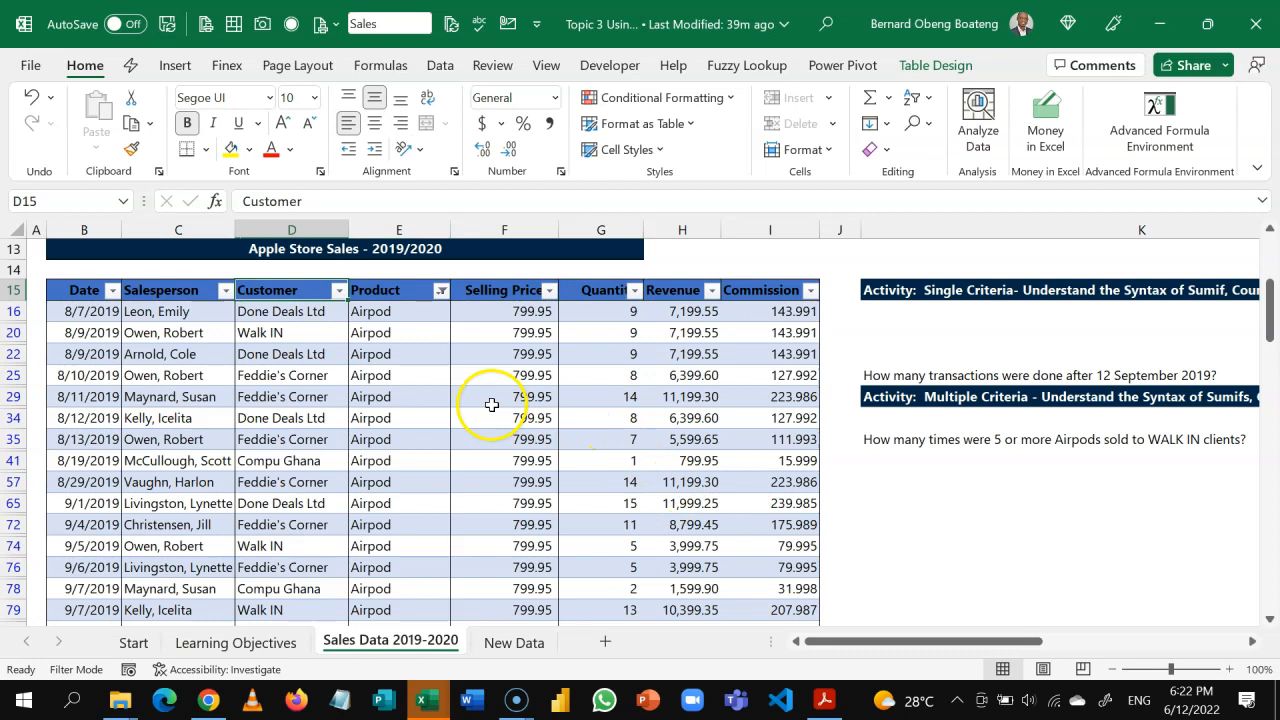
{"action": "key", "text": "ctrl+shift+l"}
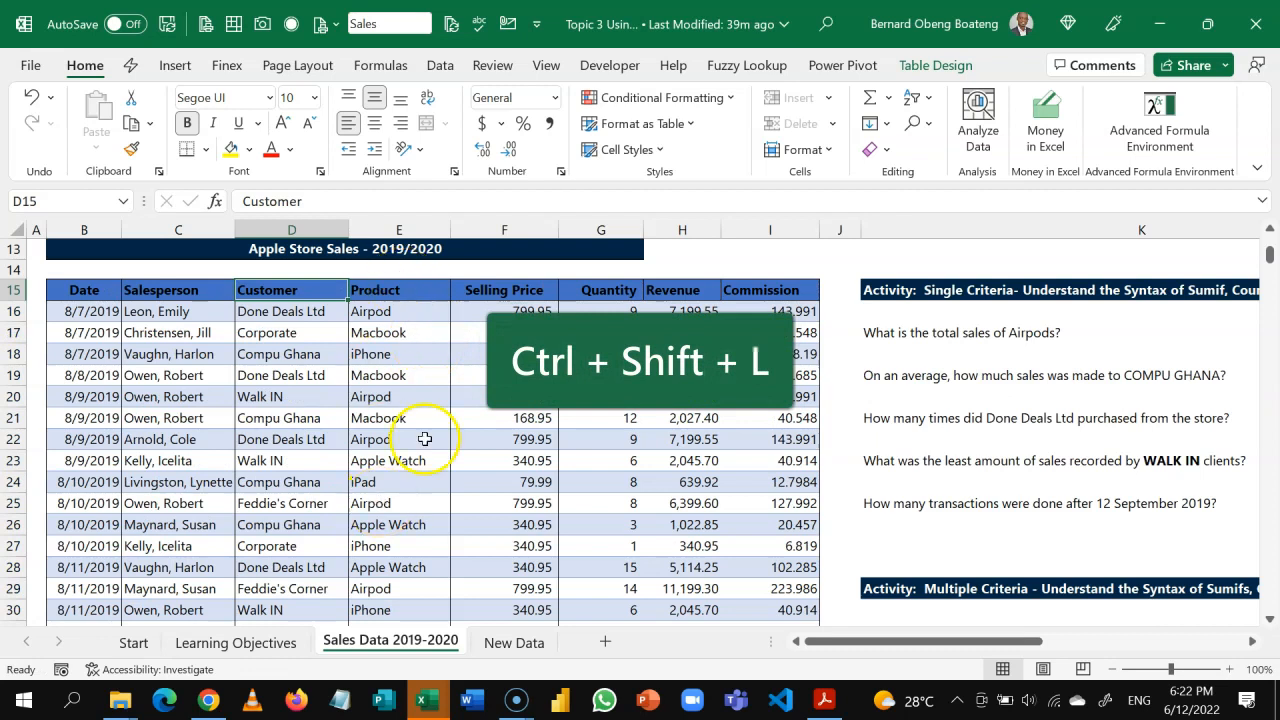
Go to the answer cell M17 for the total Airpod sales question and widen column M
{"action": "left_click", "coordinate": [440, 66]}
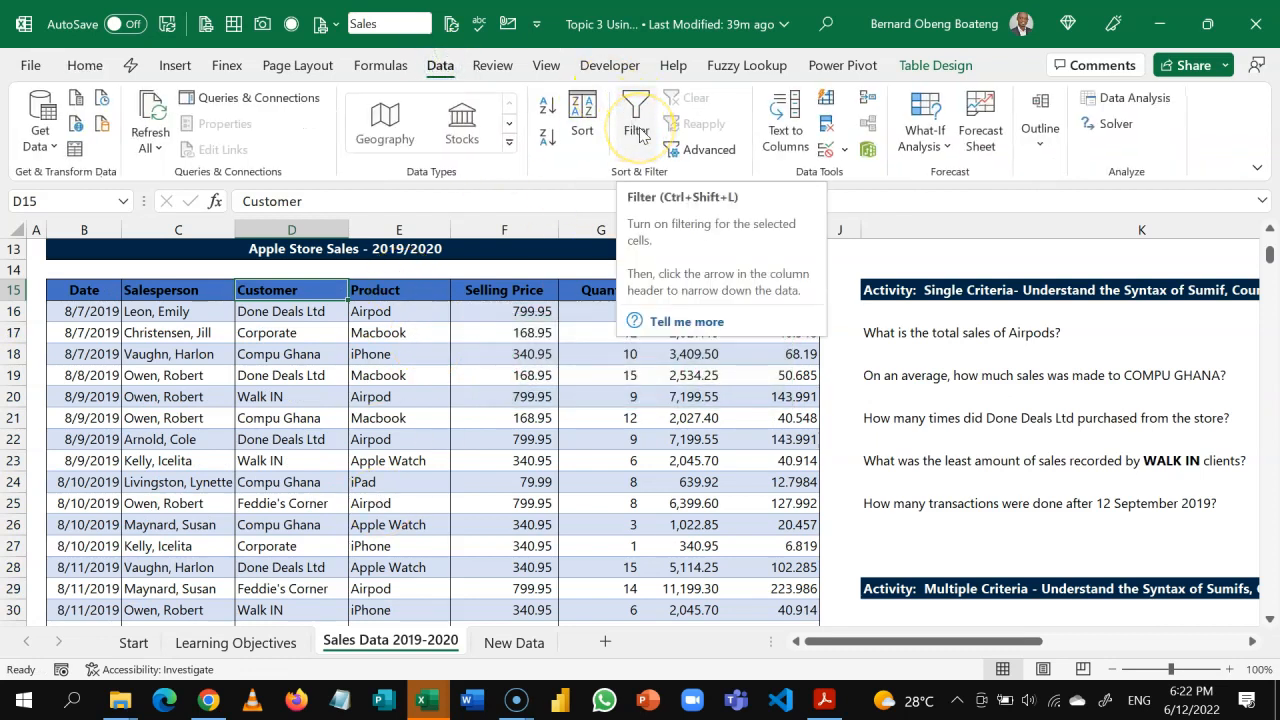
{"action": "left_click", "coordinate": [748, 392]}
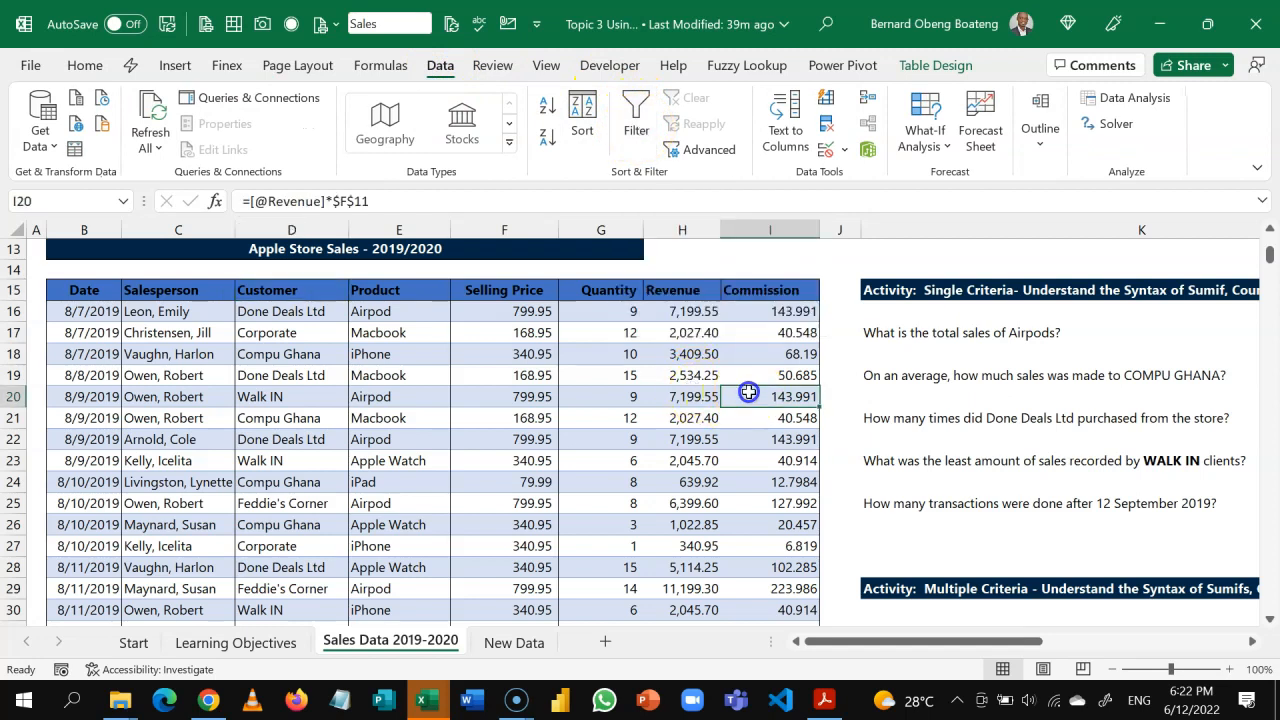
{"action": "key", "text": "Right"}
{"action": "key", "text": "Right"}
{"action": "key", "text": "Right"}
{"action": "key", "text": "Right"}
{"action": "key", "text": "Up"}
{"action": "key", "text": "Up"}
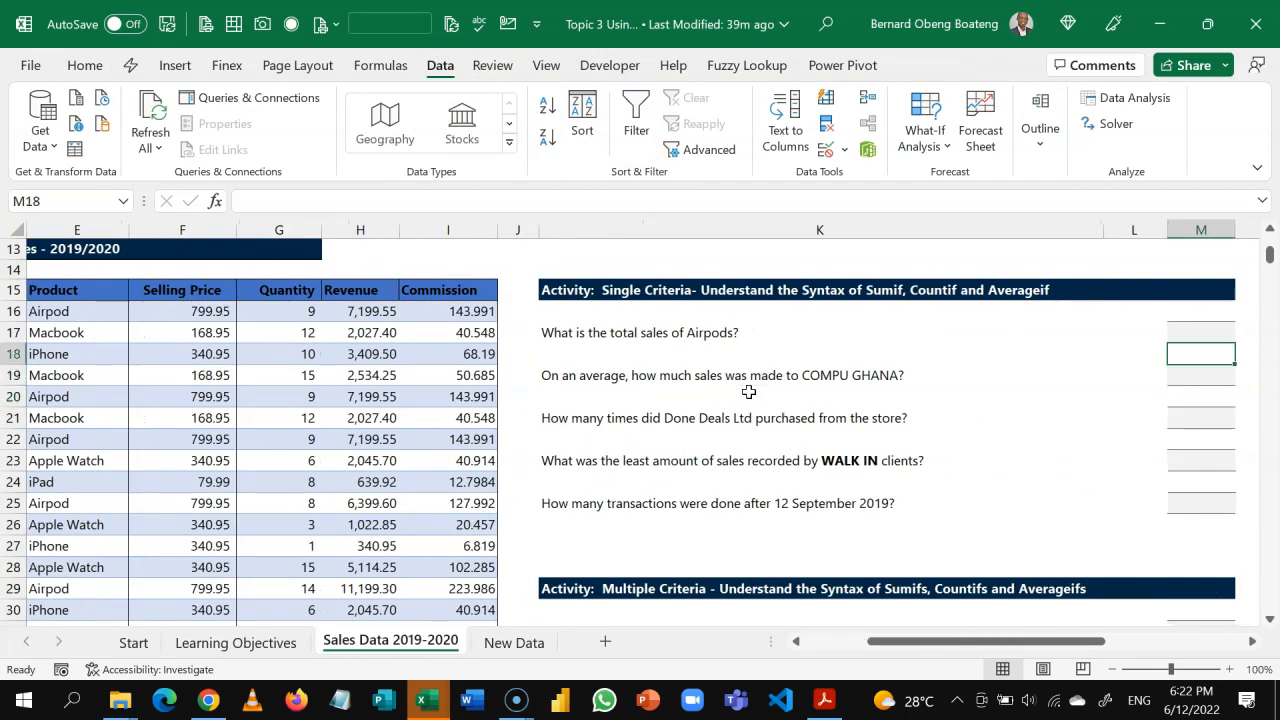
{"action": "key", "text": "Right"}
{"action": "key", "text": "Up"}
{"action": "key", "text": "Left"}
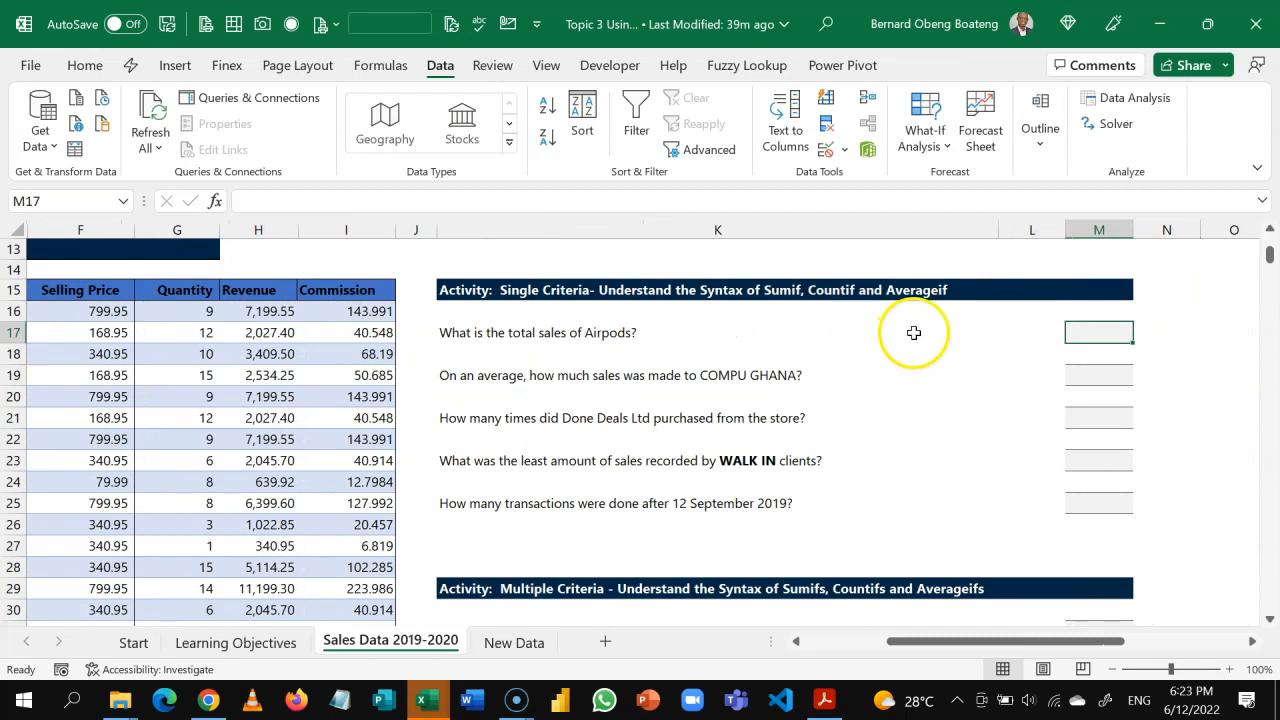
{"action": "left_click_drag", "start_coordinate": [1129, 232], "coordinate": [1210, 250]}
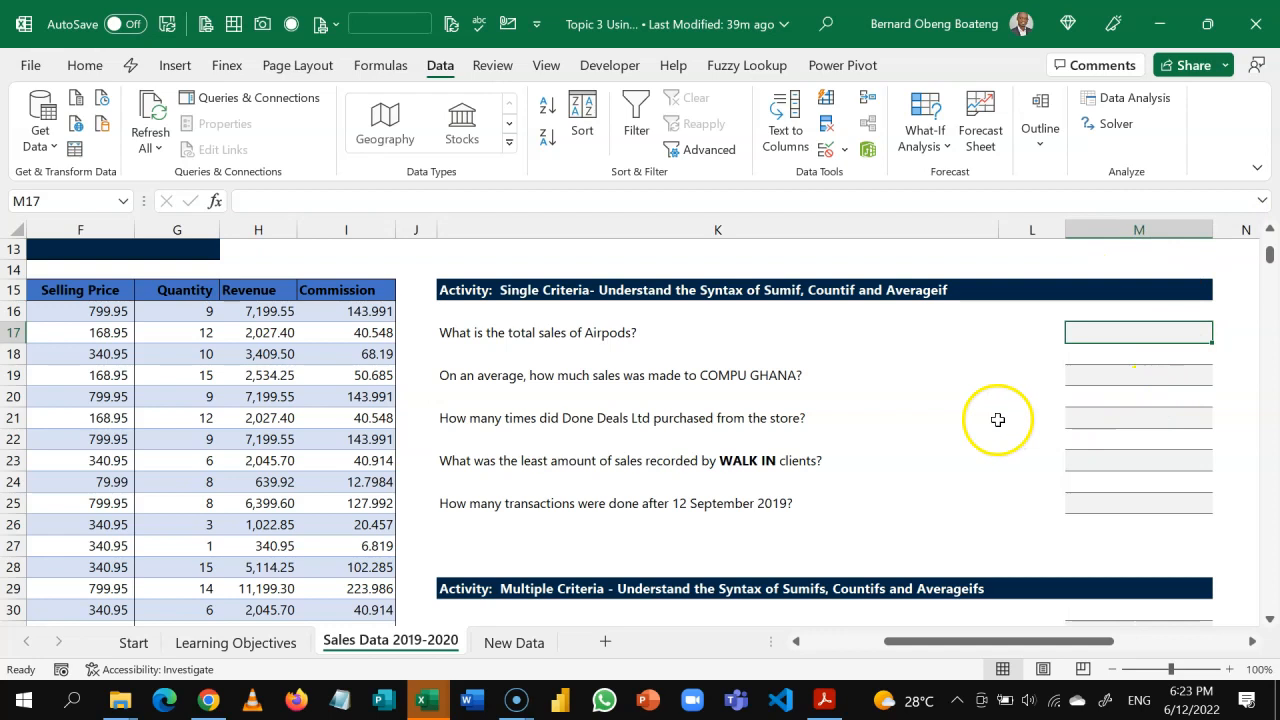
Start a SUMIF formula in M17 with Sales[Product] as the criteria range
{"action": "left_click", "coordinate": [1252, 641]}
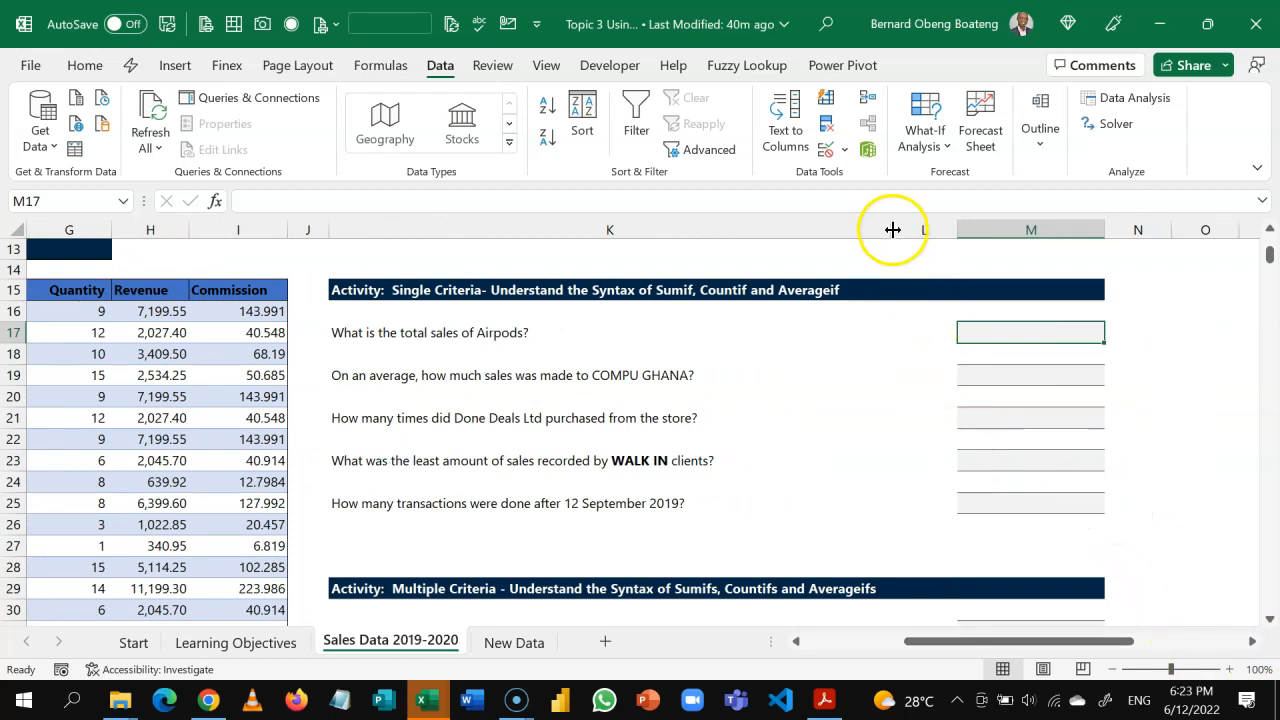
{"action": "scroll", "coordinate": [1057, 645], "scroll_direction": "left", "scroll_amount": 3}
{"action": "type", "text": "=SUMI"}
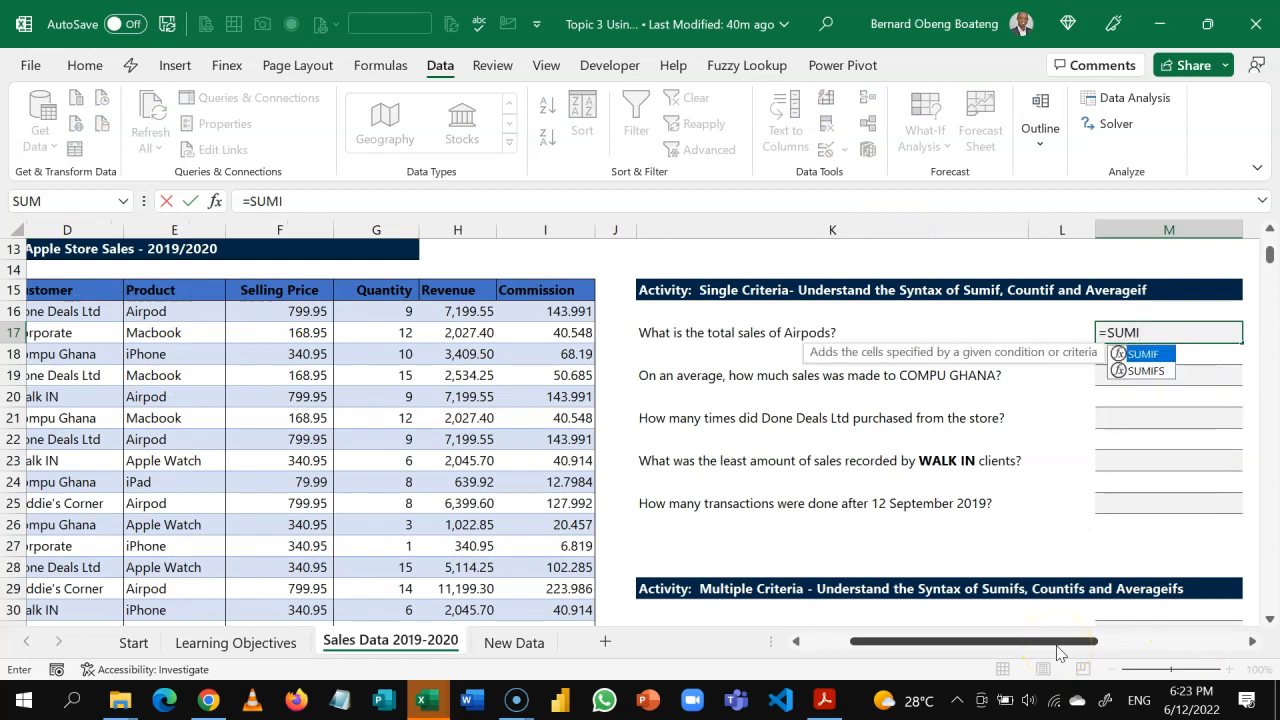
{"action": "key", "text": "Tab"}
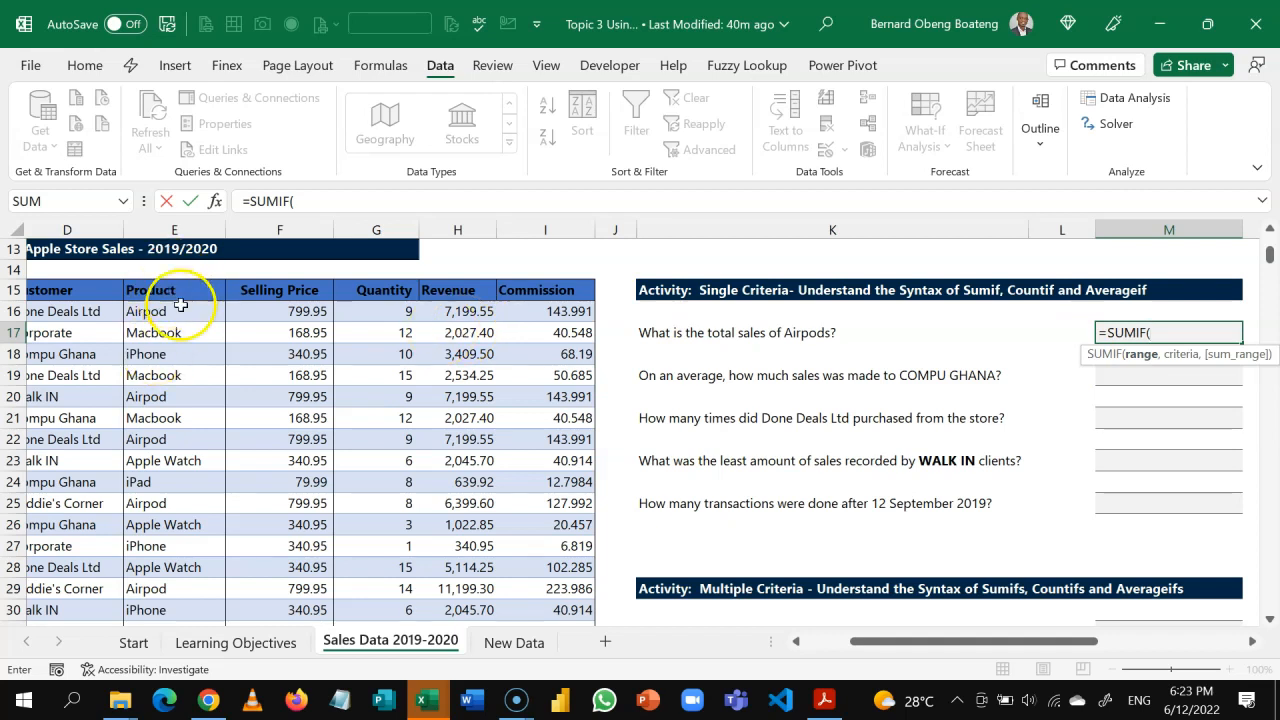
{"action": "type", "text": "Sales["}
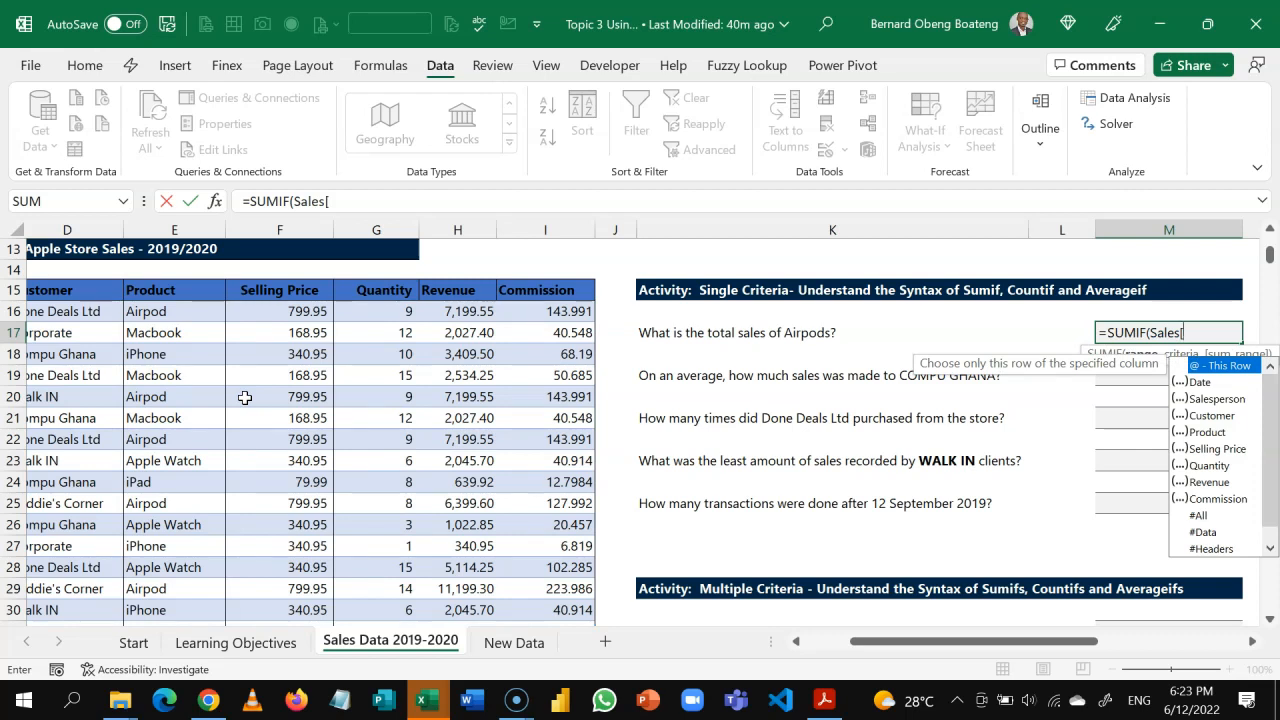
{"action": "type", "text": "P"}
{"action": "key", "text": "Tab"}
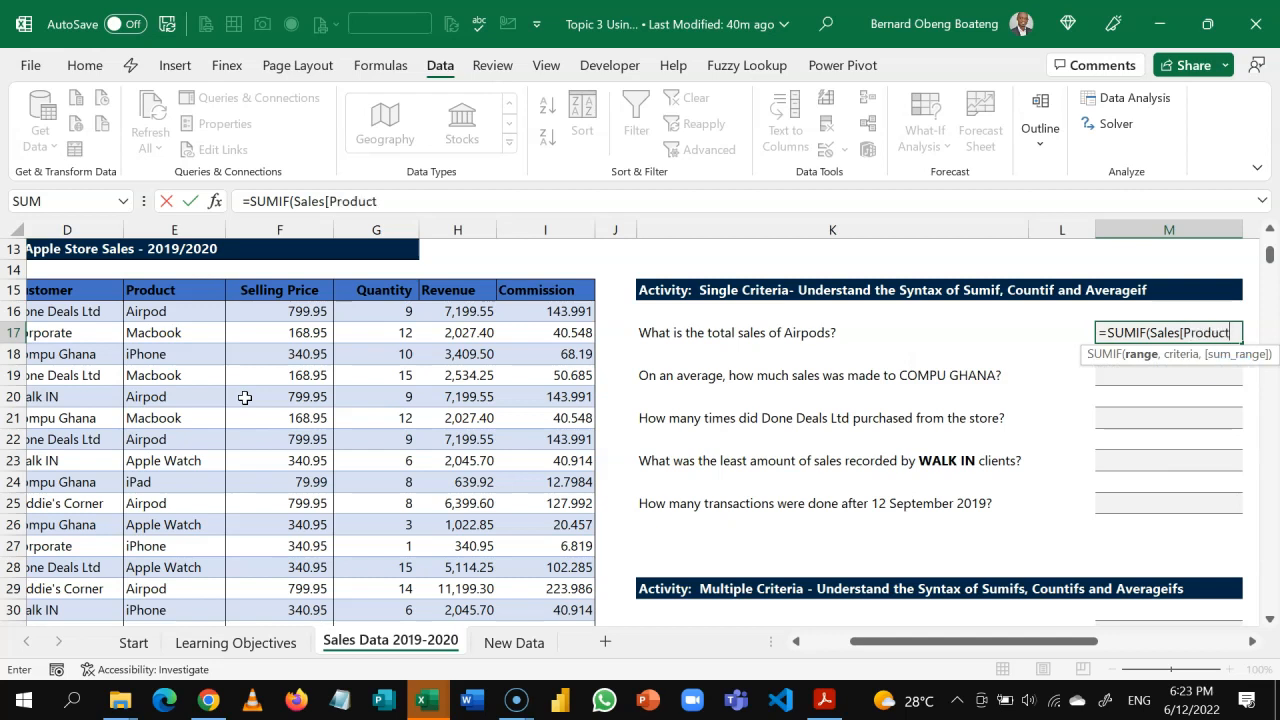
{"action": "type", "text": "]"}
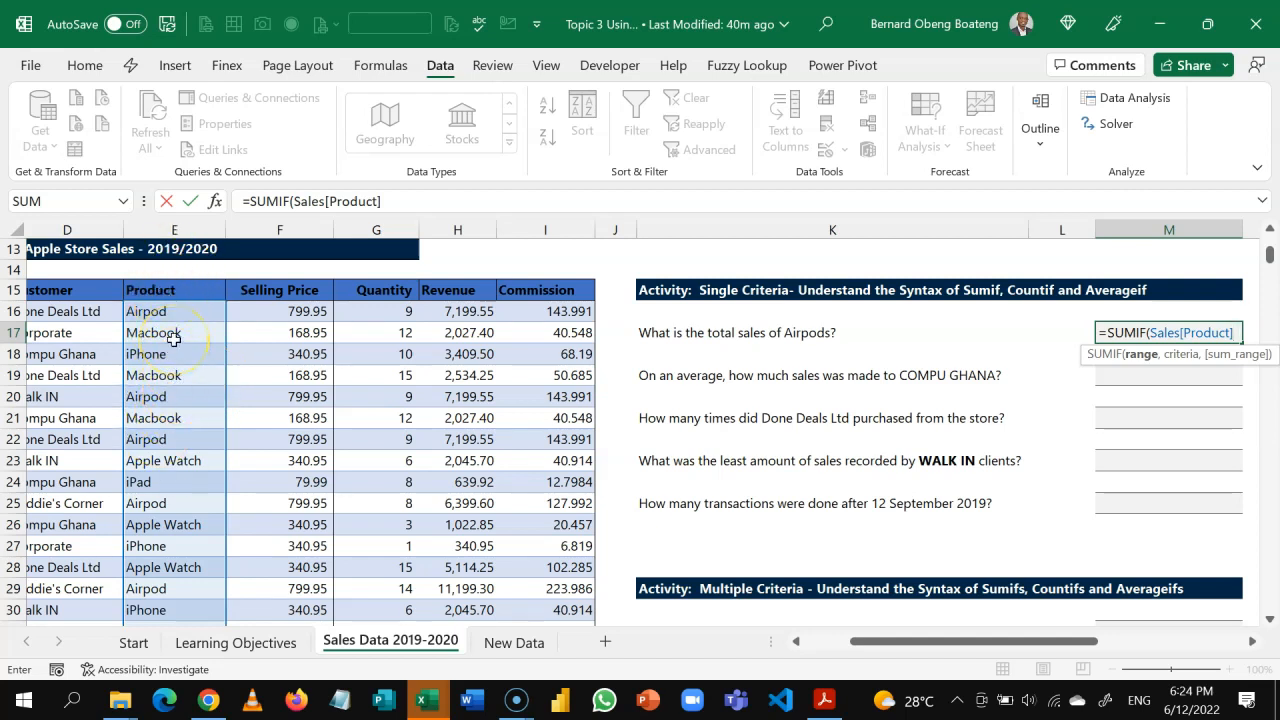
{"action": "type", "text": ","}
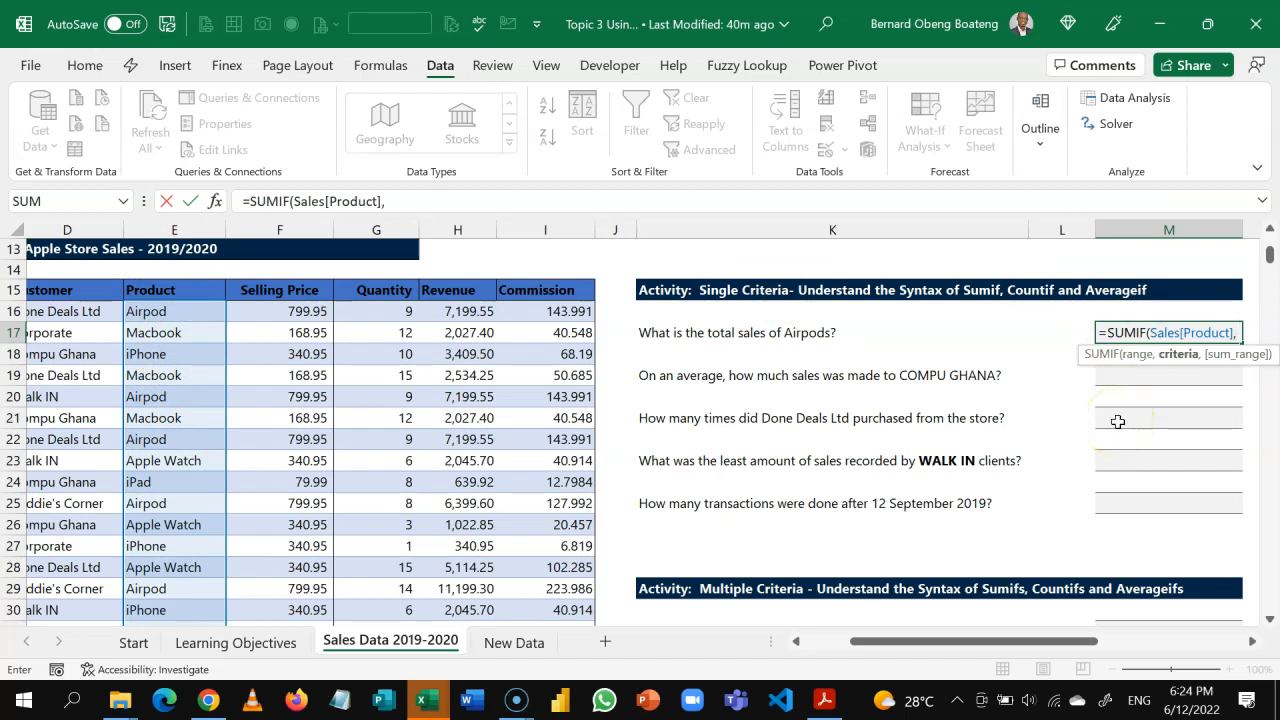
Complete the SUMIF arguments in M17 with the criterion "Airpod" and Sales[Revenue] as the sum range
{"action": "left_click", "coordinate": [1252, 641]}
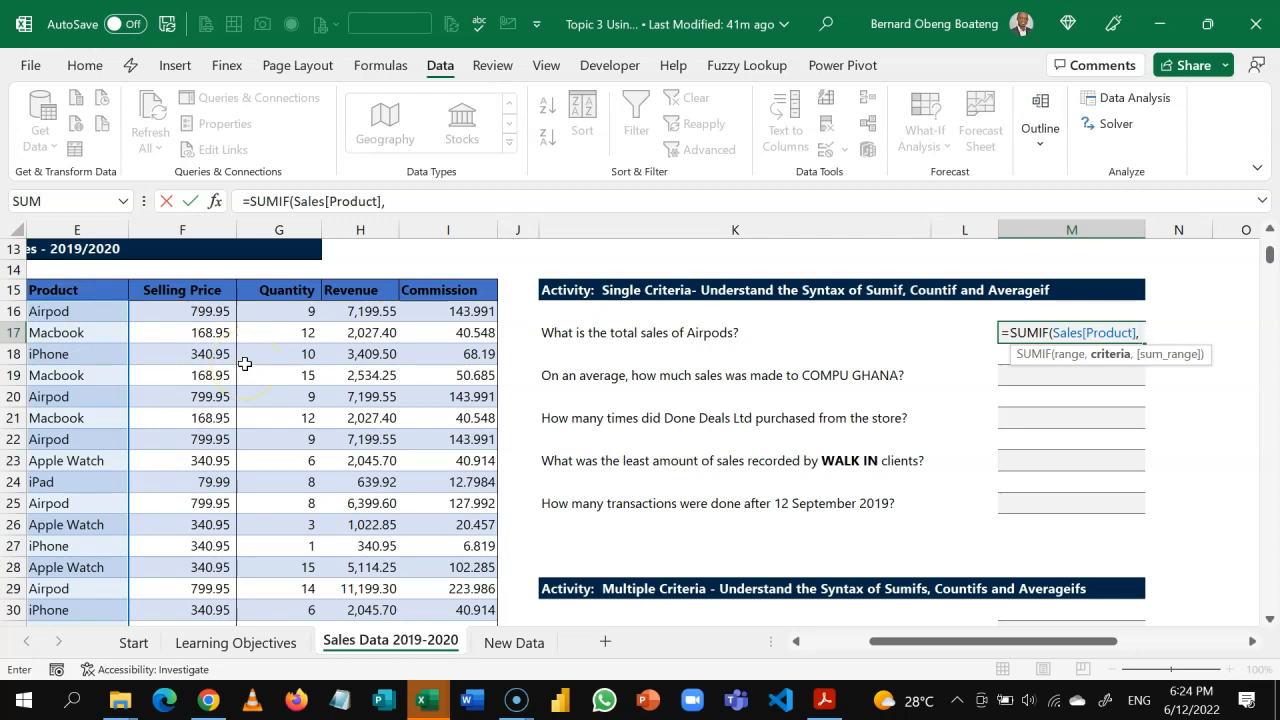
{"action": "type", "text": "\"Airpod"}
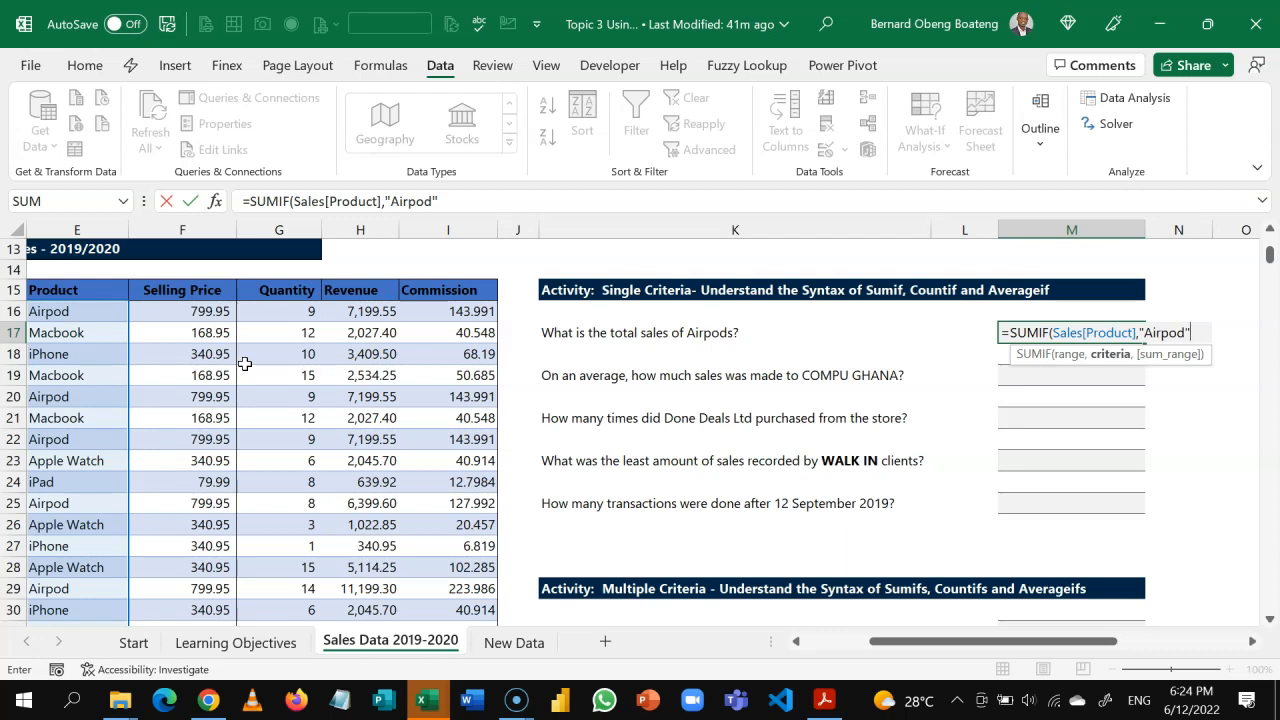
{"action": "type", "text": ","}
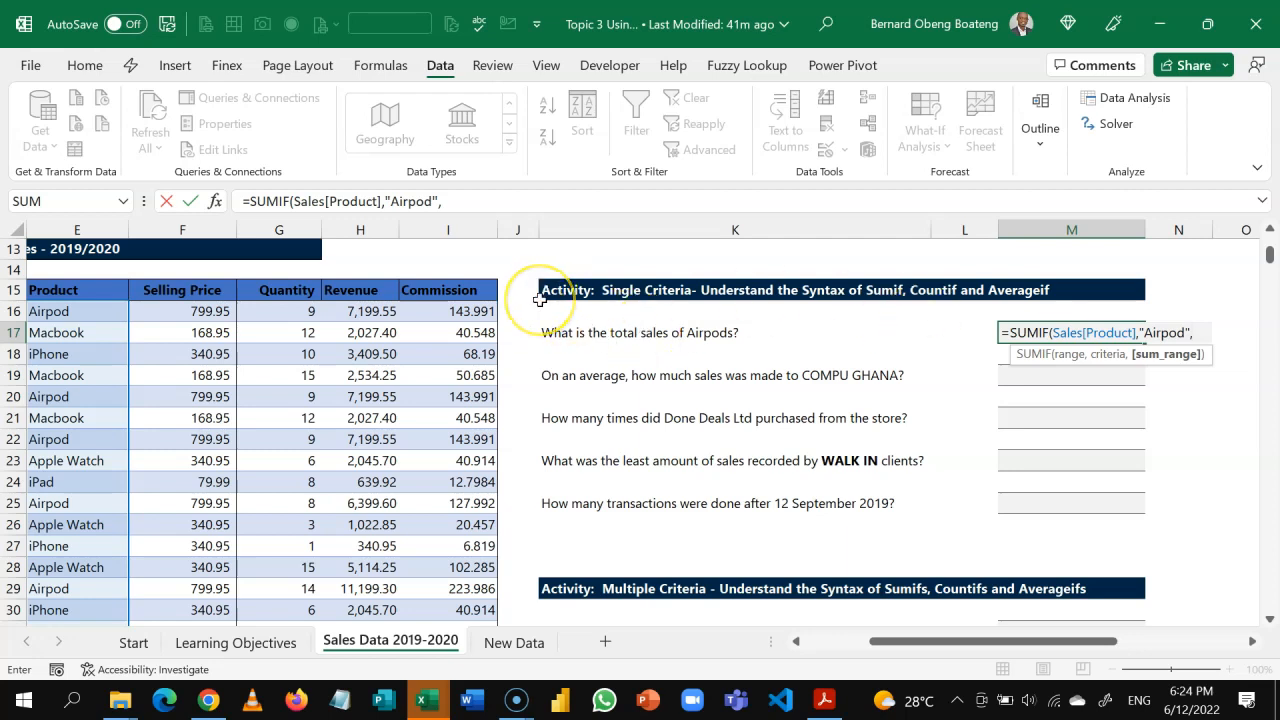
{"action": "left_click", "coordinate": [360, 284]}
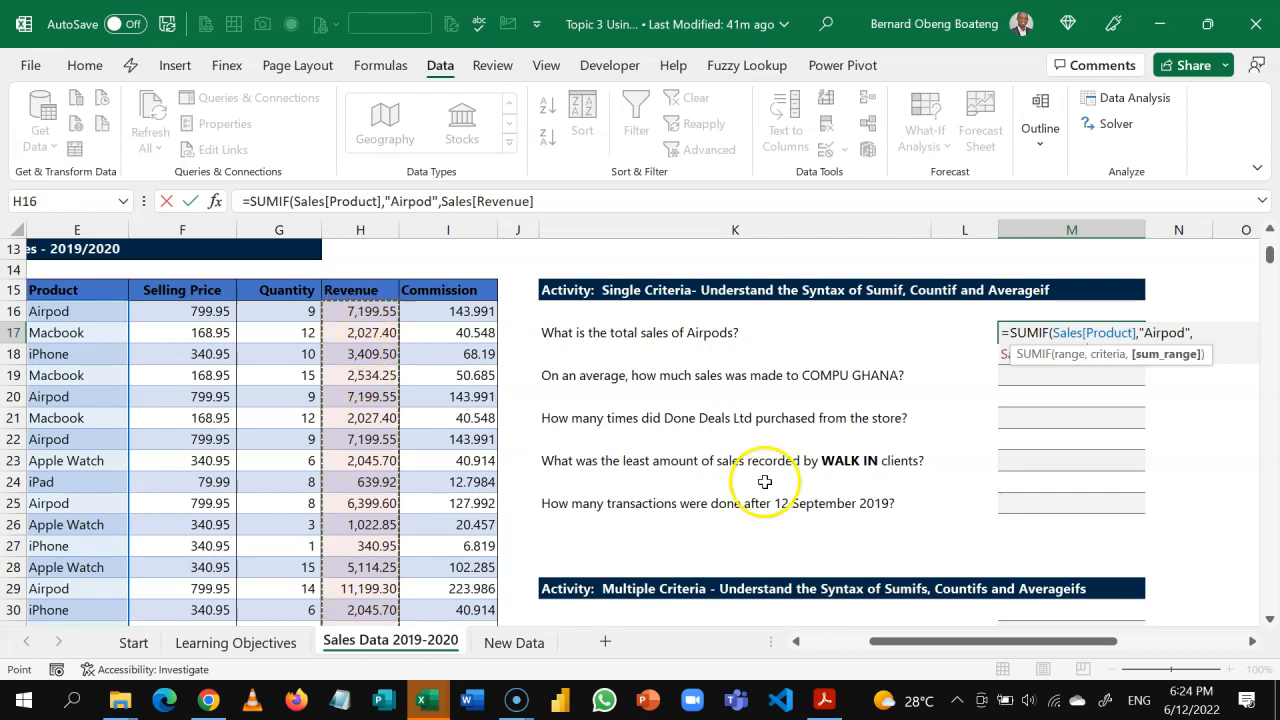
{"action": "left_click", "coordinate": [1252, 641]}
{"action": "left_click", "coordinate": [1252, 641]}
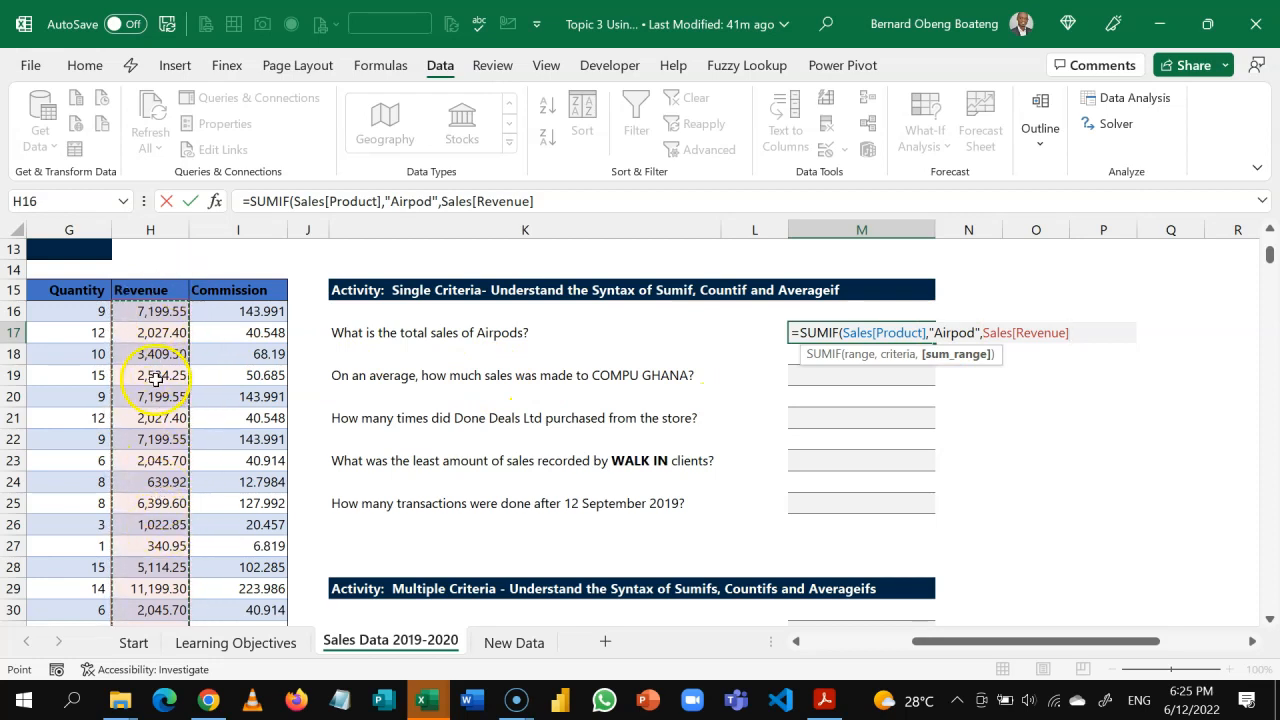
{"action": "type", "text": ")"}
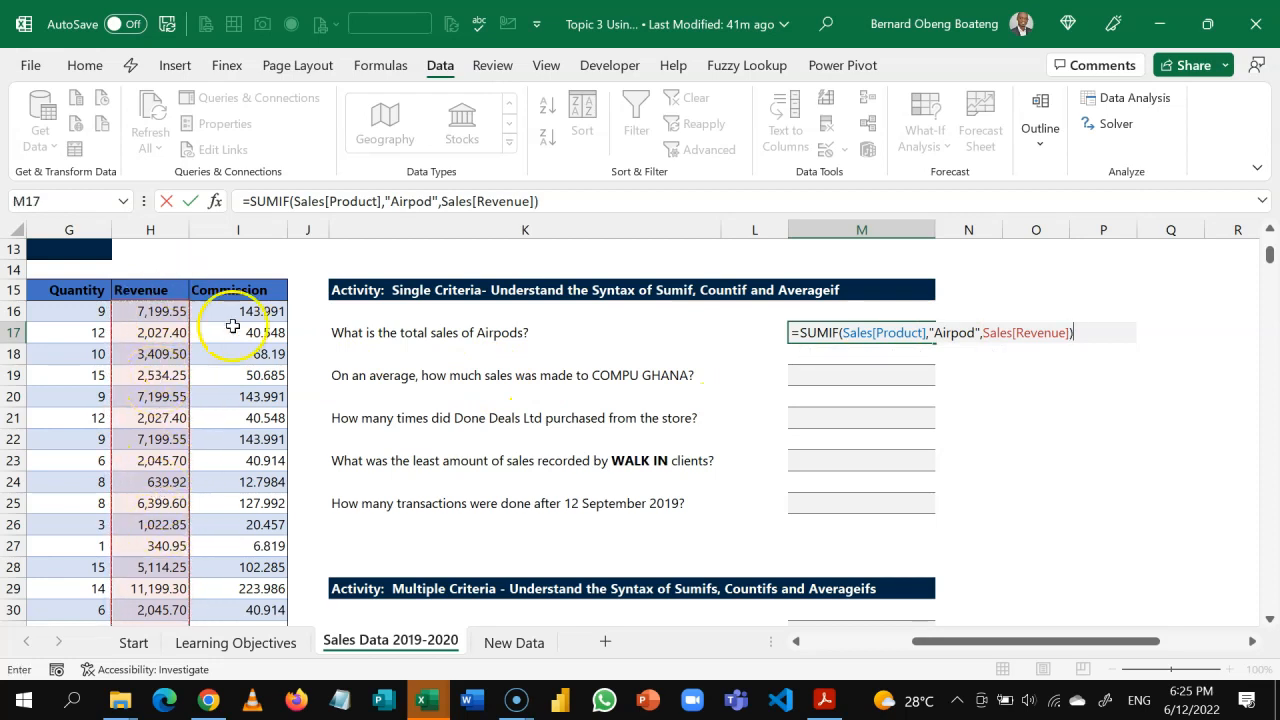
Check the range, criteria and sum_range arguments of the SUMIF formula and enter it in M17
{"action": "left_click", "coordinate": [871, 332]}
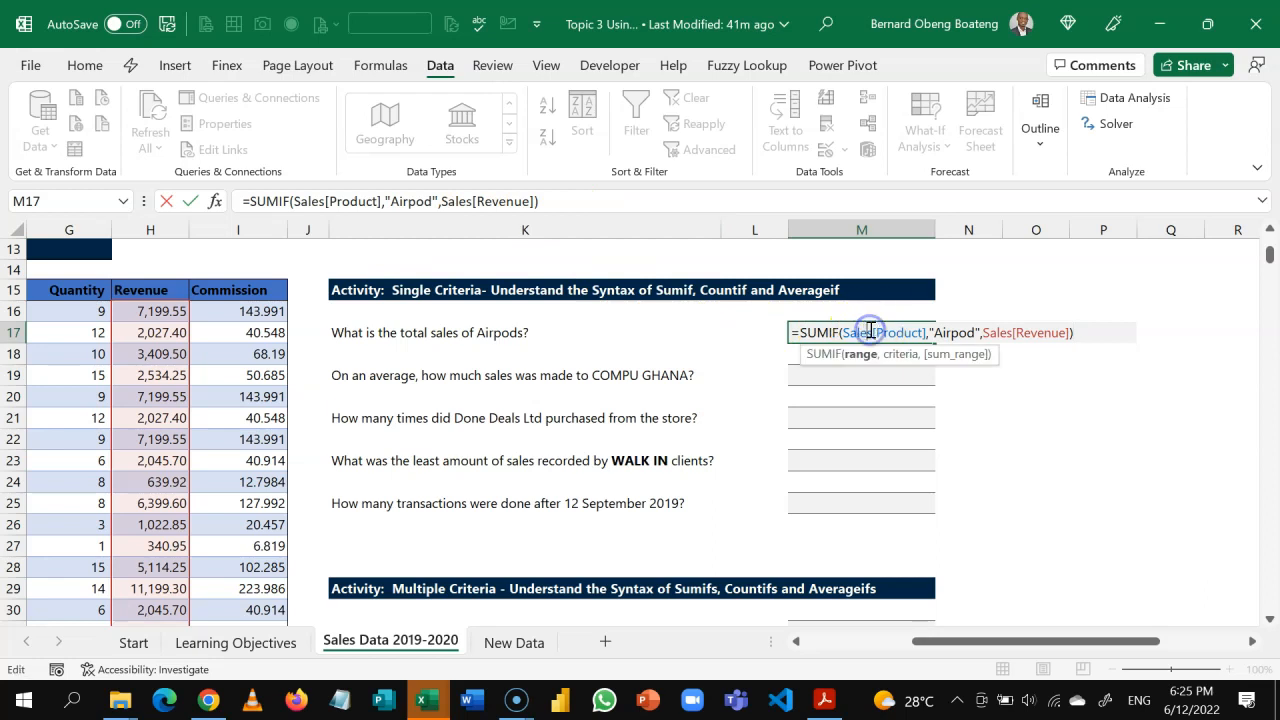
{"action": "double_click", "coordinate": [945, 333]}
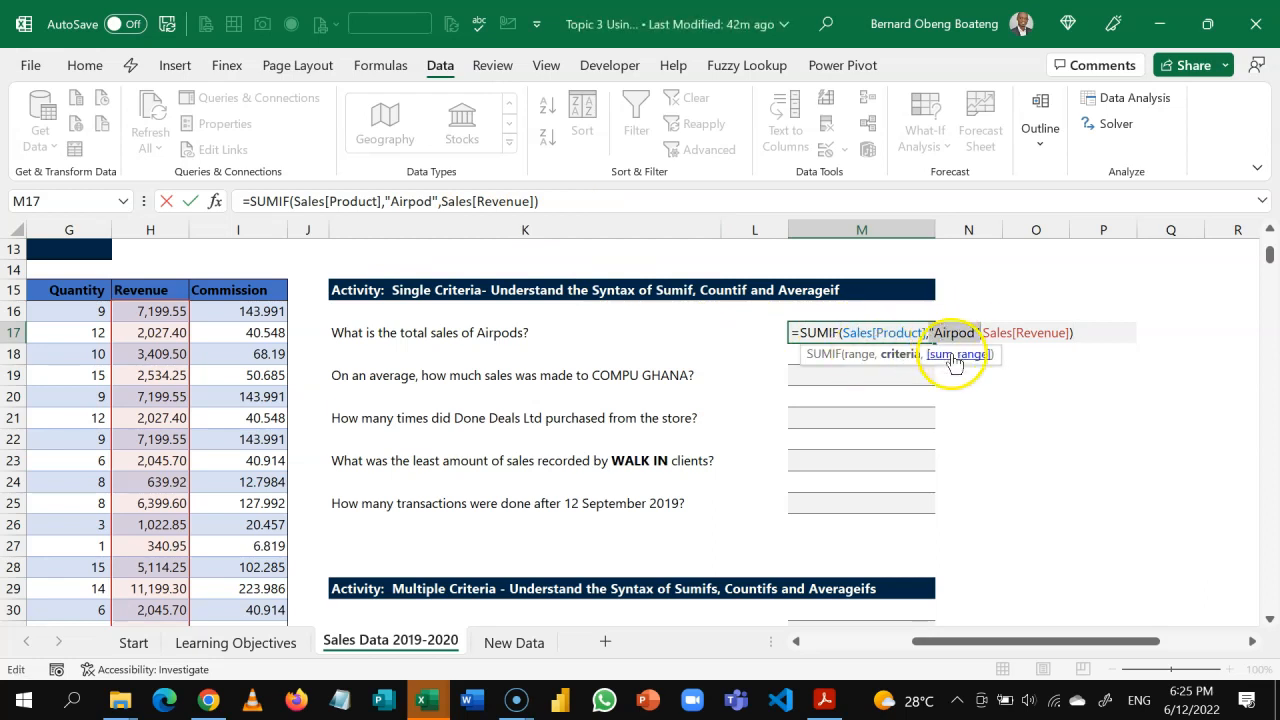
{"action": "left_click", "coordinate": [955, 358]}
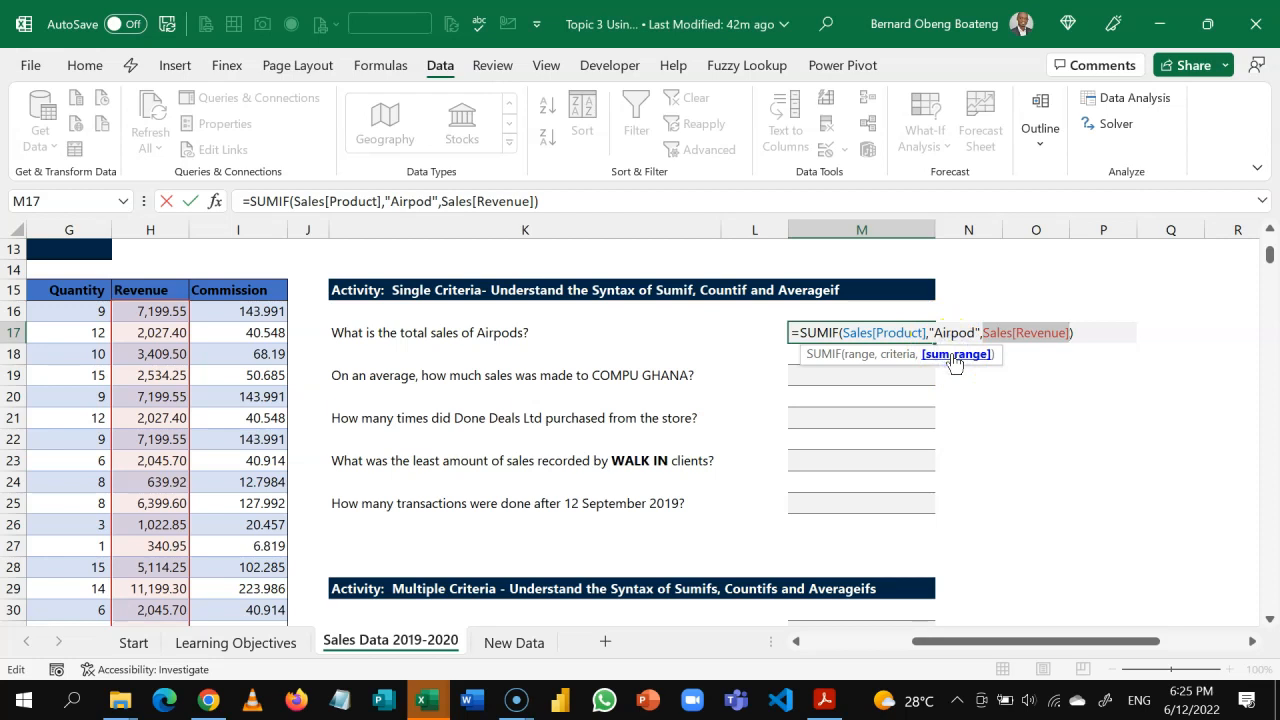
{"action": "key", "text": "Return"}
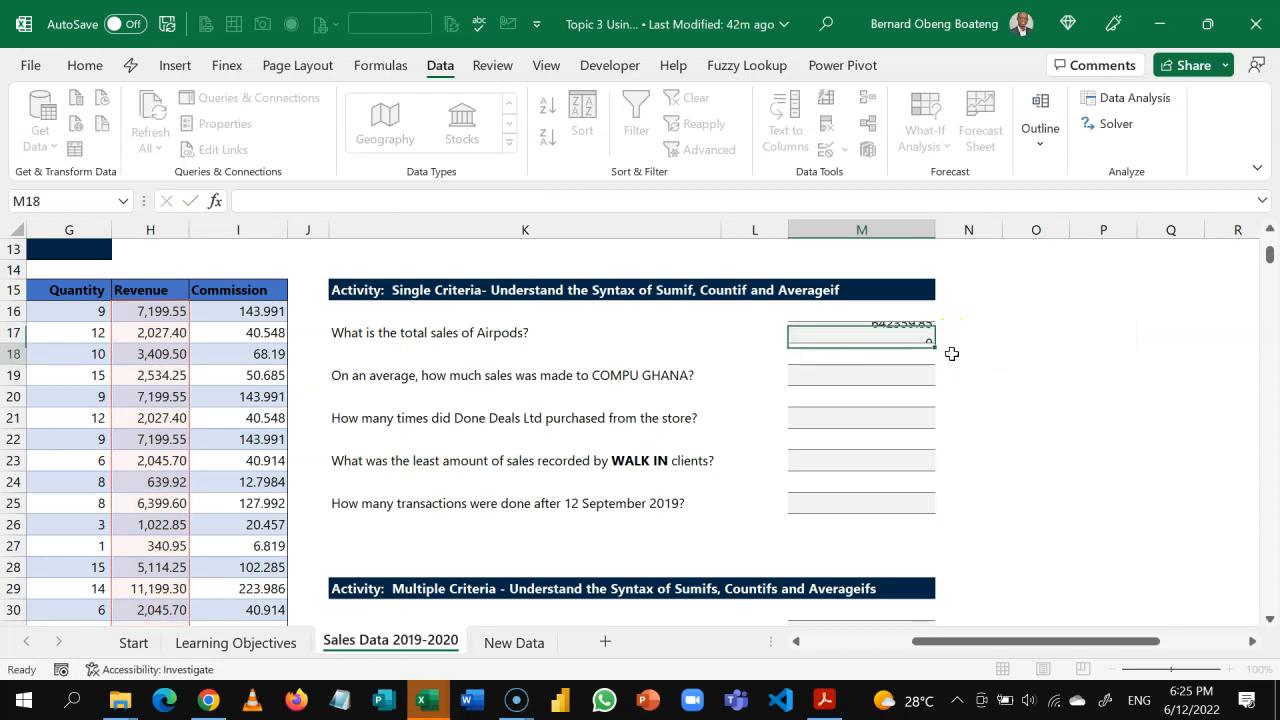
{"action": "key", "text": "Up"}
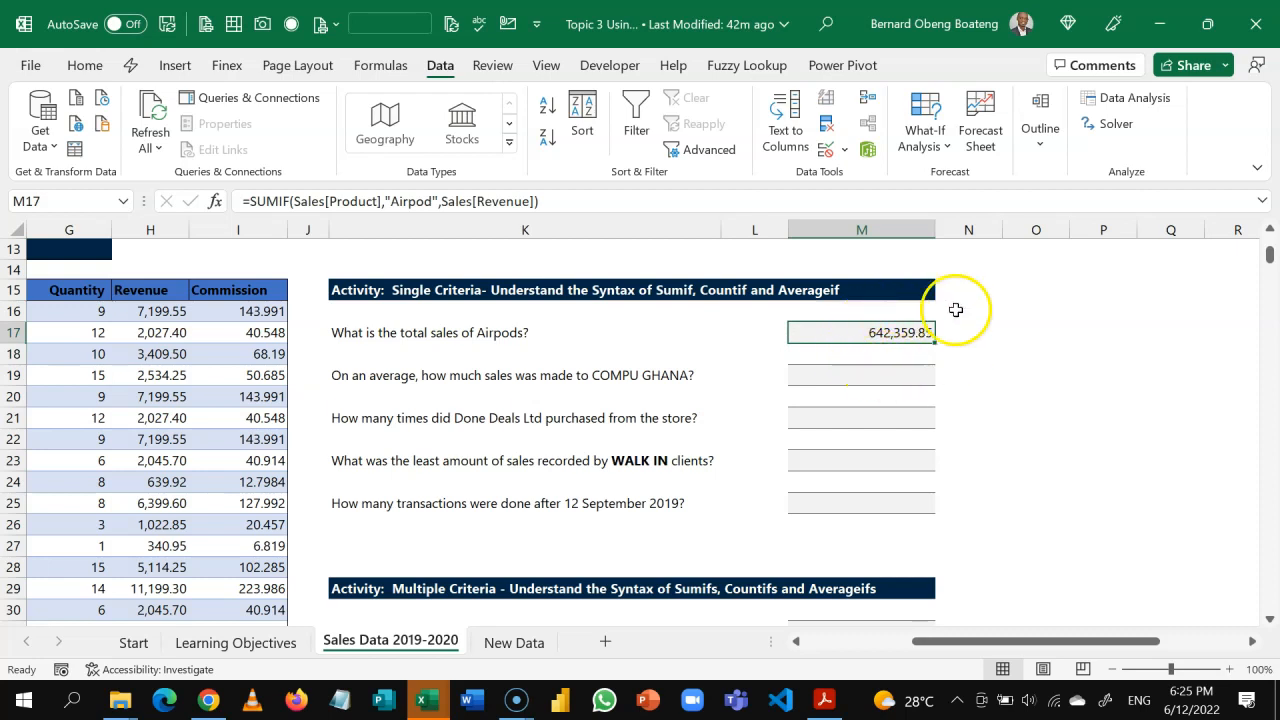
Review the Airpod sales question with its SUMIF answer and read the question on average sales to COMPU GHANA
{"action": "left_click", "coordinate": [891, 338]}
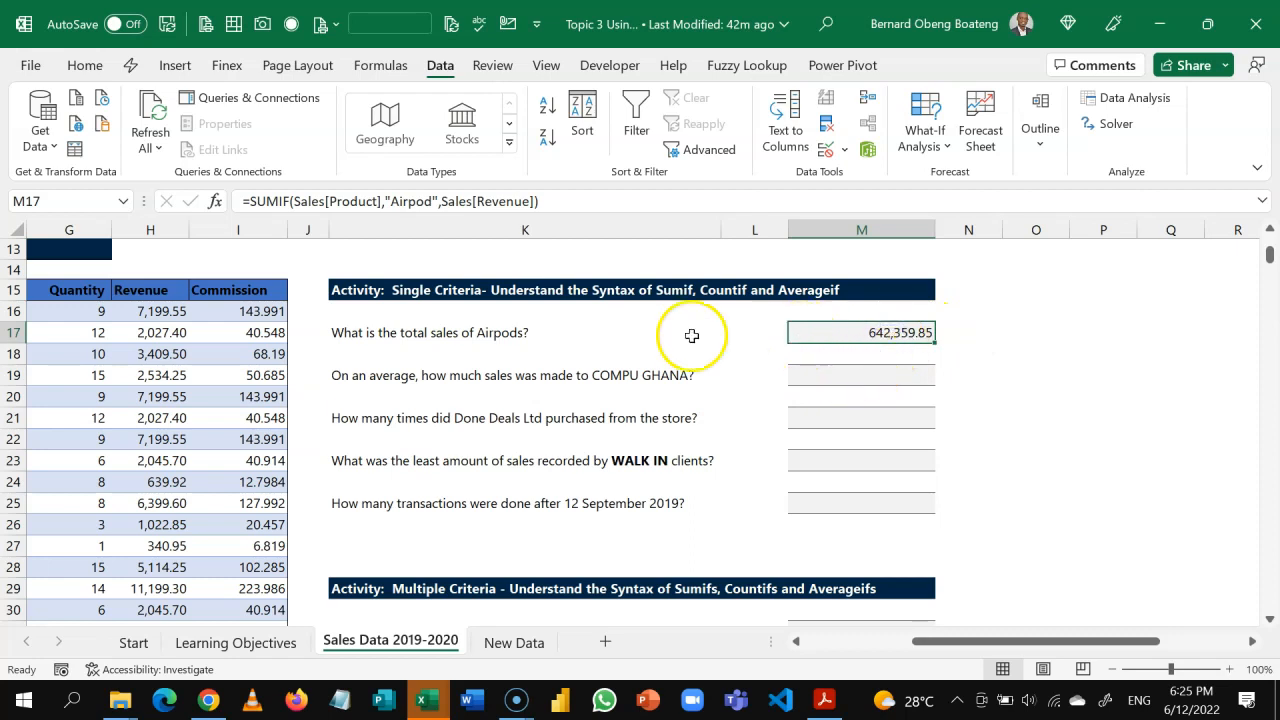
{"action": "left_click", "coordinate": [507, 332]}
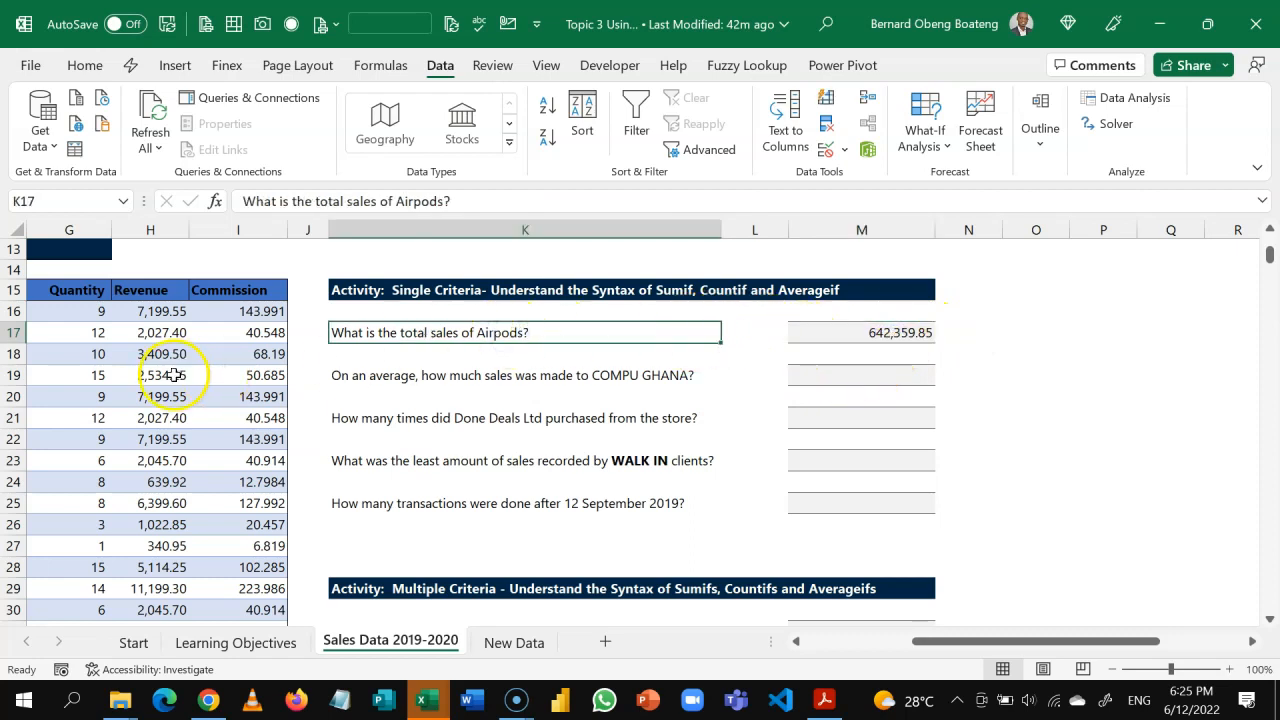
{"action": "left_click", "coordinate": [826, 332]}
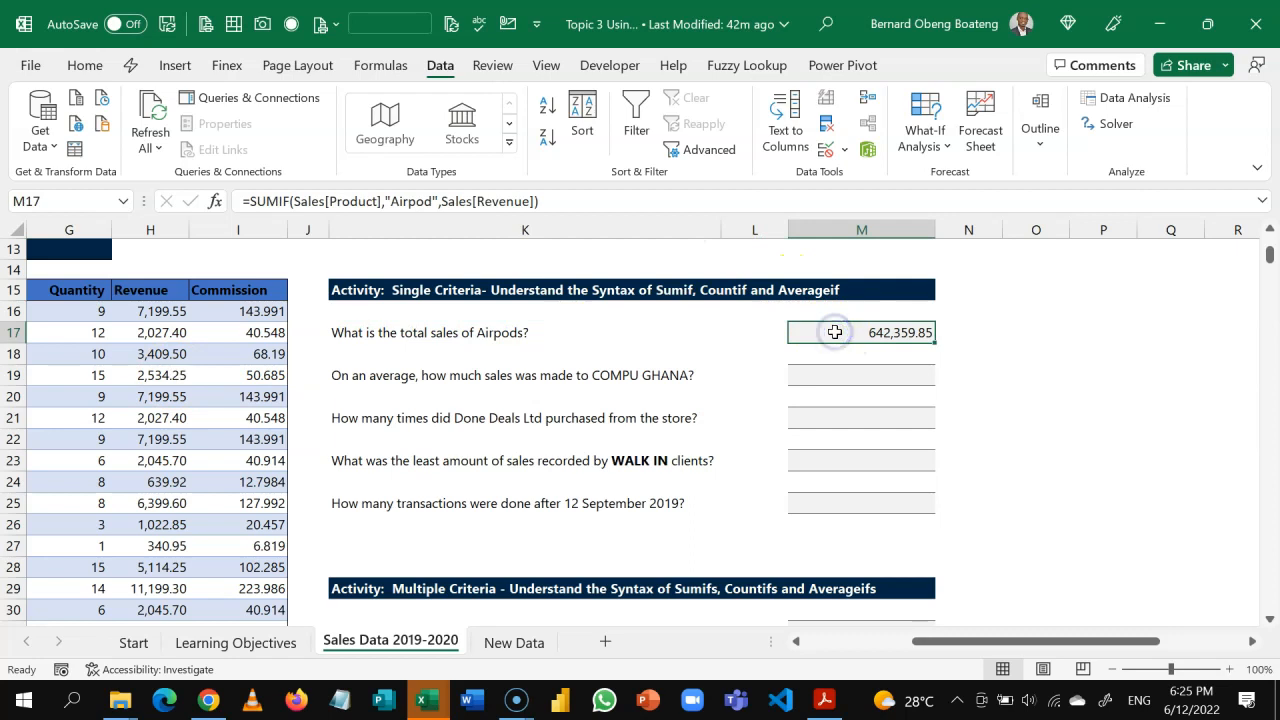
{"action": "left_click", "coordinate": [836, 370]}
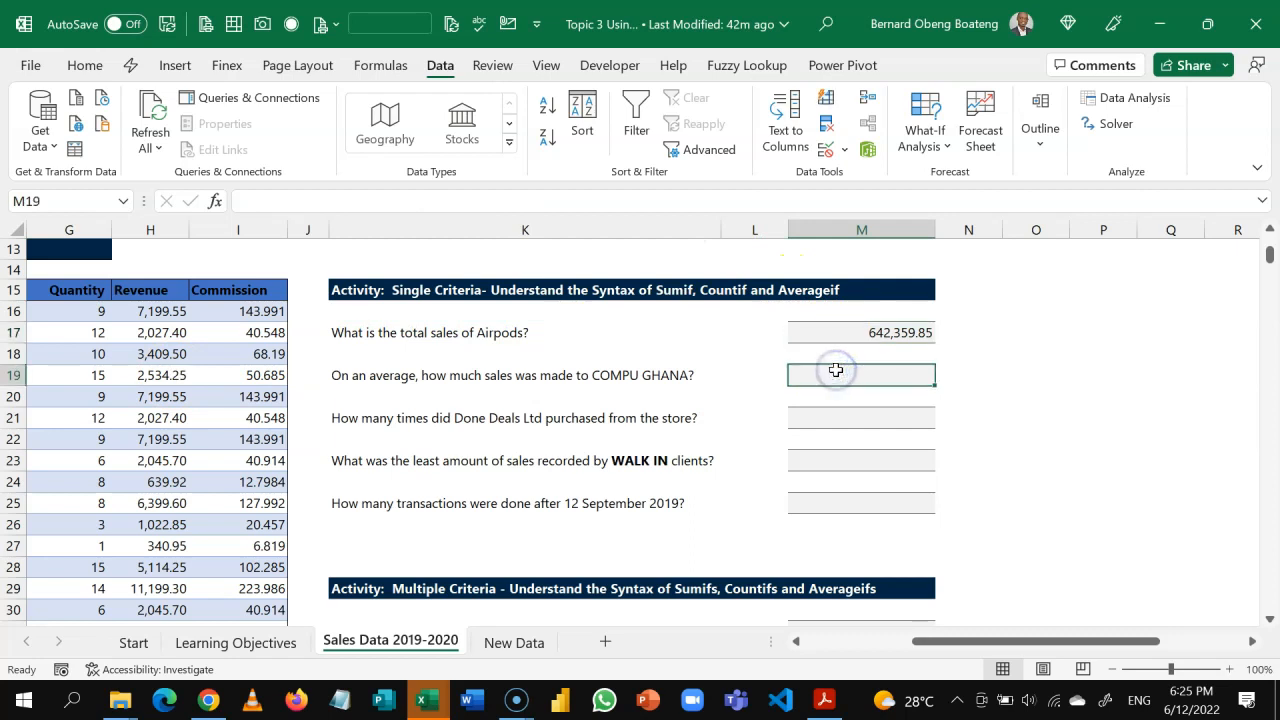
{"action": "left_click", "coordinate": [414, 374]}
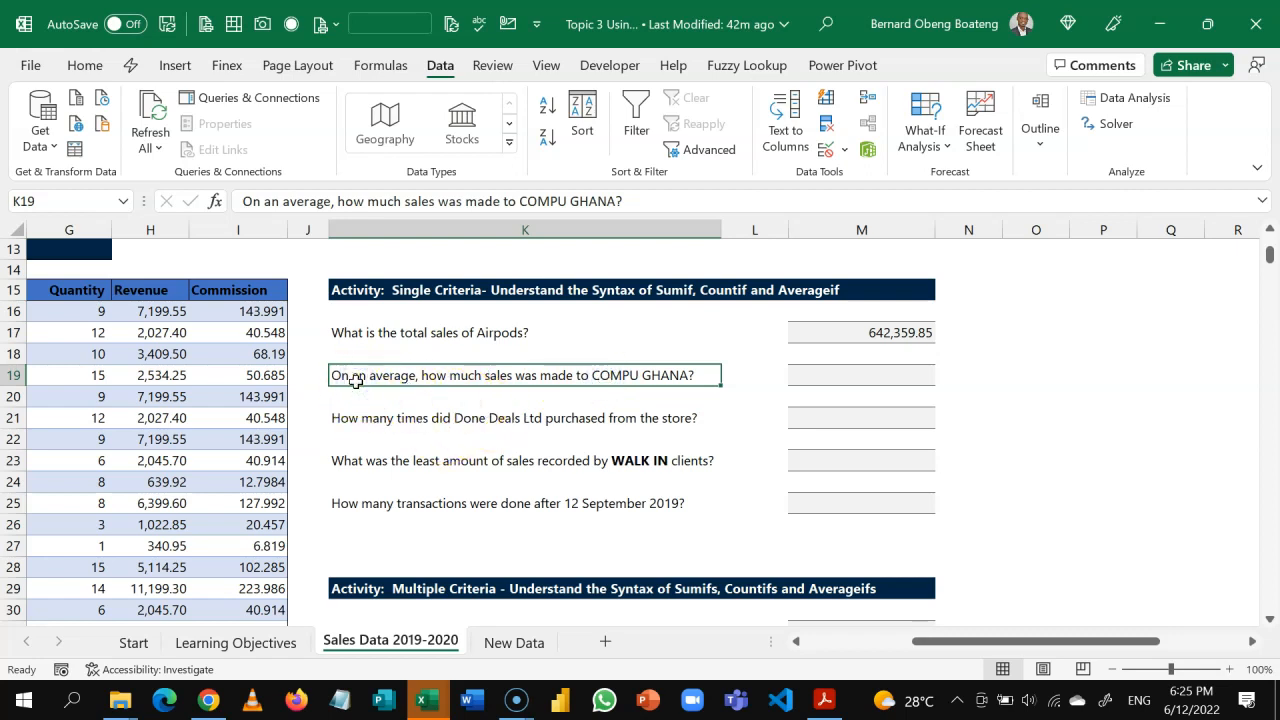
{"action": "left_click", "coordinate": [251, 396]}
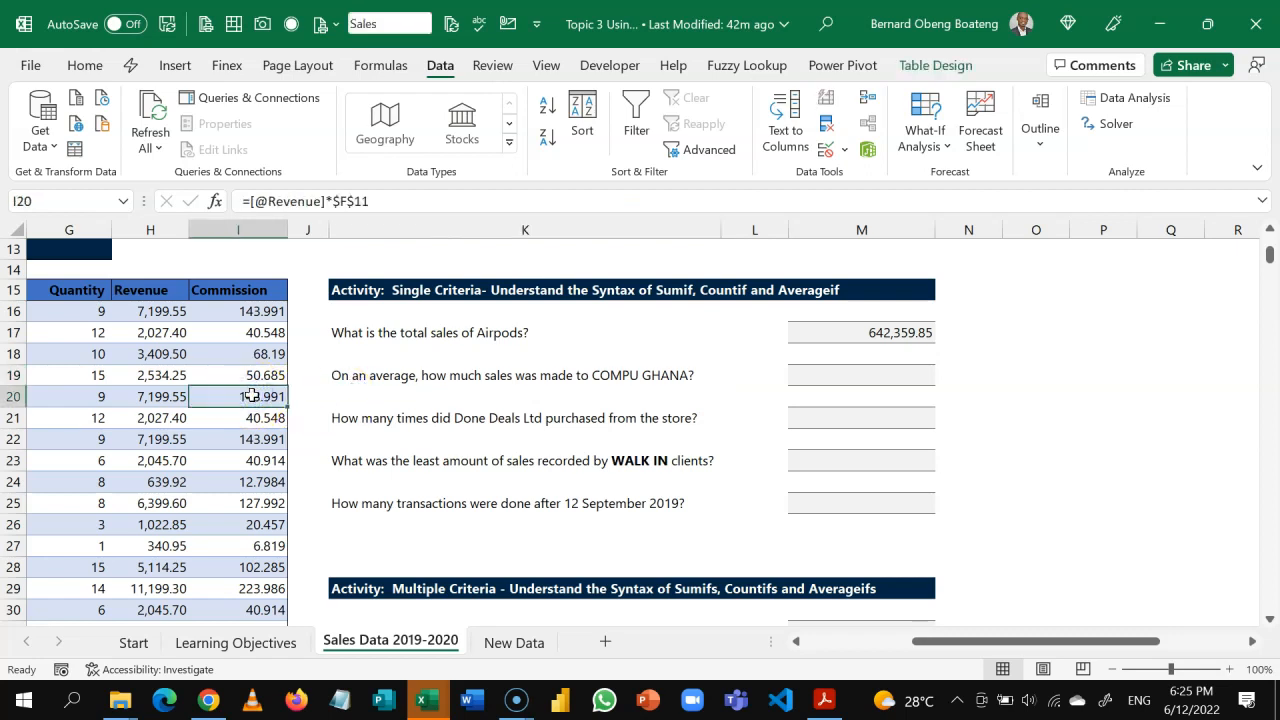
{"action": "left_click", "coordinate": [628, 376]}
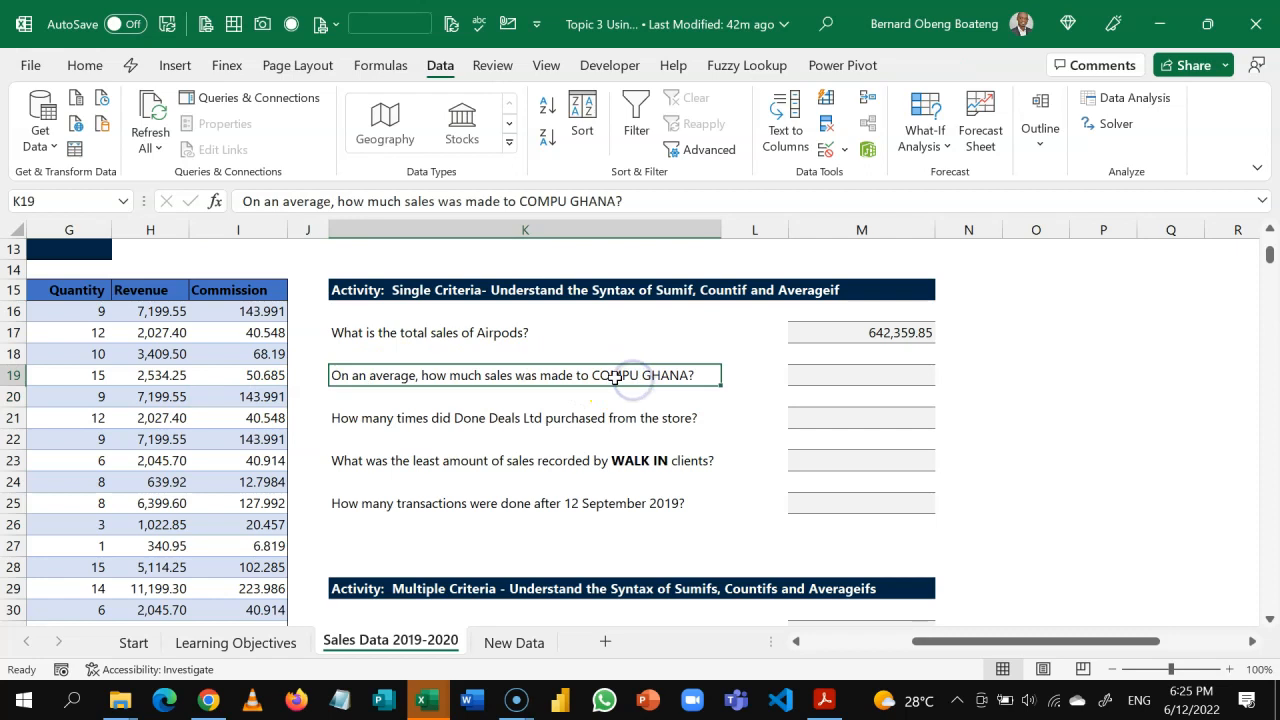
Turn the Sales table's filtering back on from the Customer header and select a Compu Ghana entry in that column
{"action": "left_click", "coordinate": [258, 398]}
{"action": "key", "text": "Left"}
{"action": "key", "text": "Left"}
{"action": "key", "text": "Left"}
{"action": "key", "text": "Left"}
{"action": "key", "text": "Left"}
{"action": "key", "text": "Left"}
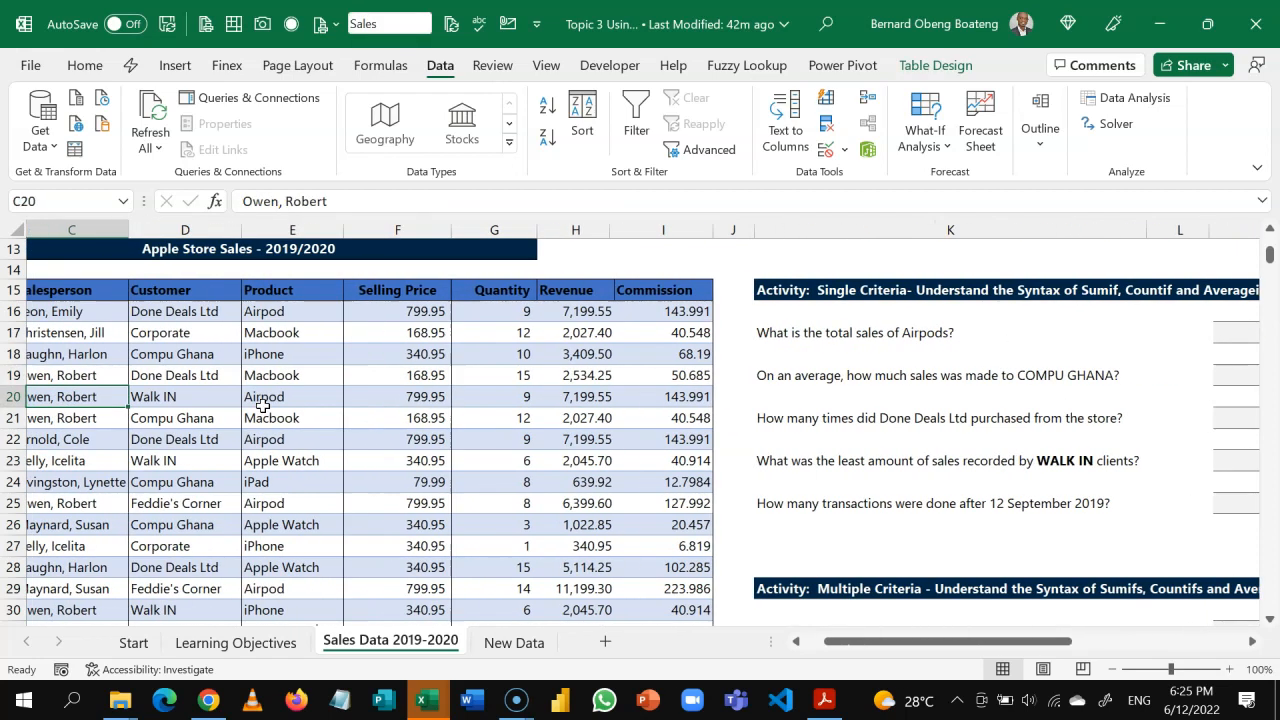
{"action": "key", "text": "Left"}
{"action": "left_click", "coordinate": [262, 352]}
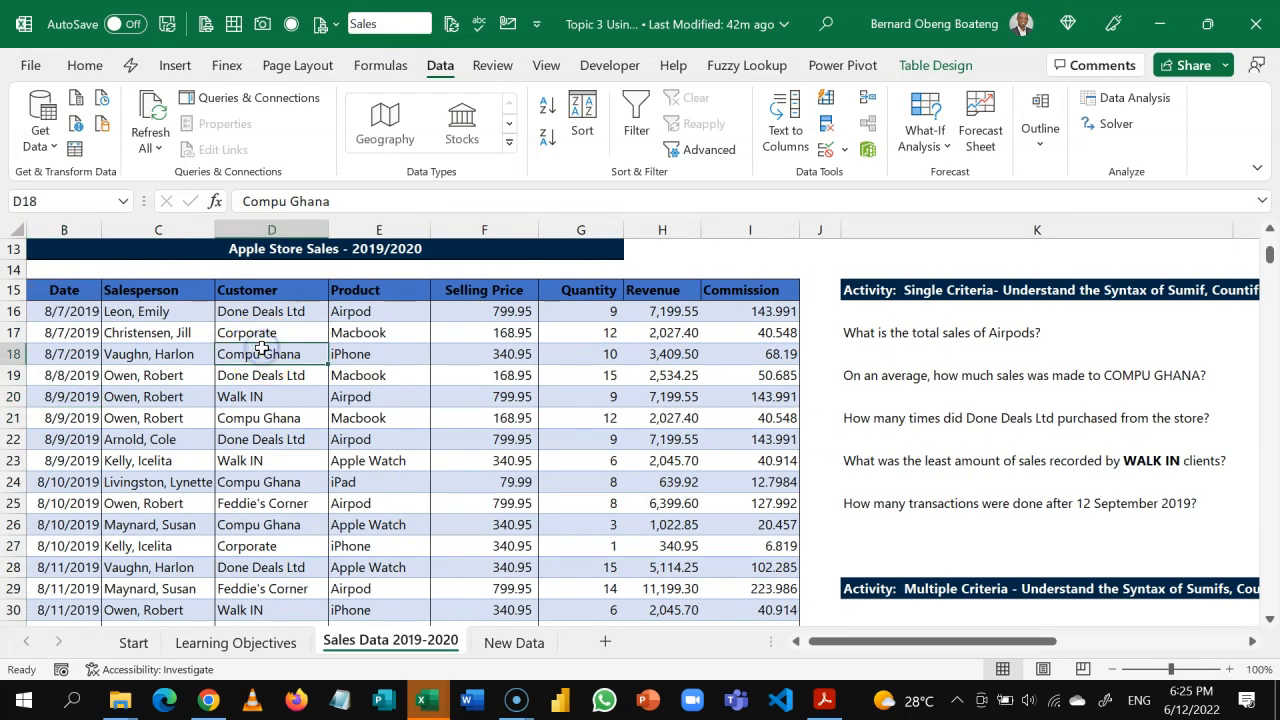
{"action": "left_click", "coordinate": [249, 289]}
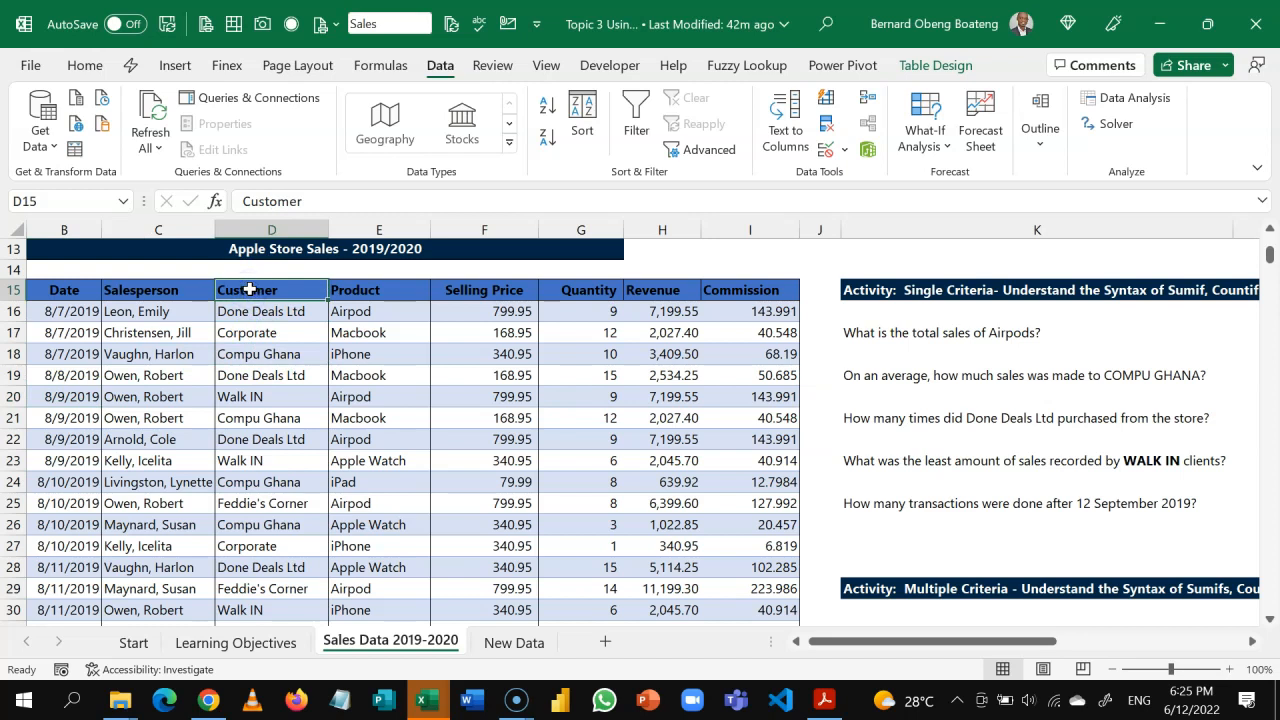
{"action": "key", "text": "ctrl+shift+l"}
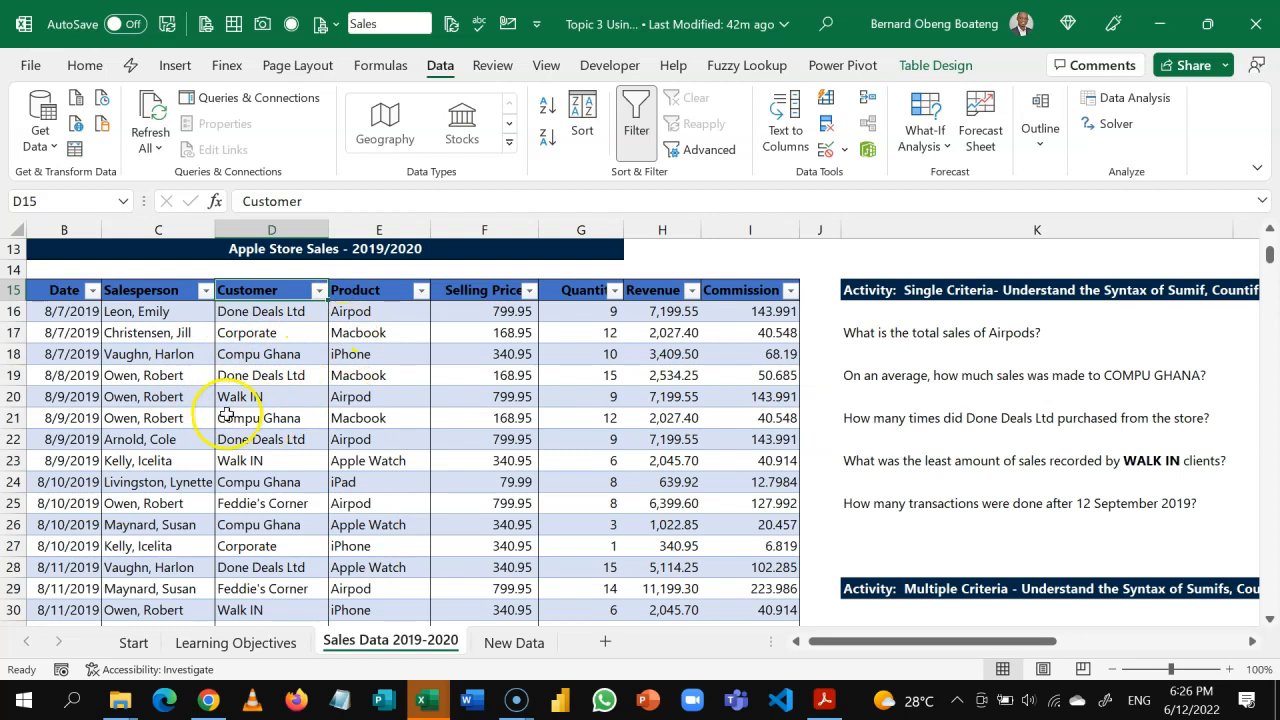
{"action": "left_click", "coordinate": [258, 354]}
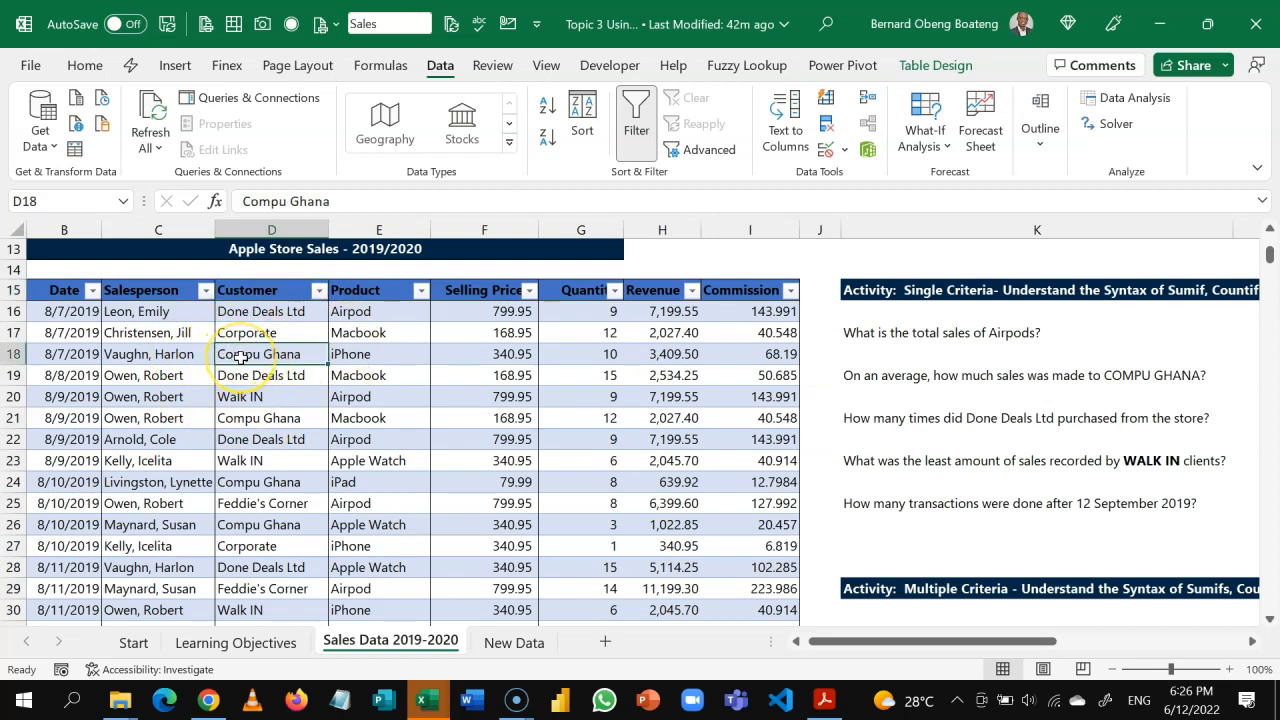
Filter the Sales table's Customer column by the value of the selected Compu Ghana cell
{"action": "right_click", "coordinate": [241, 357]}
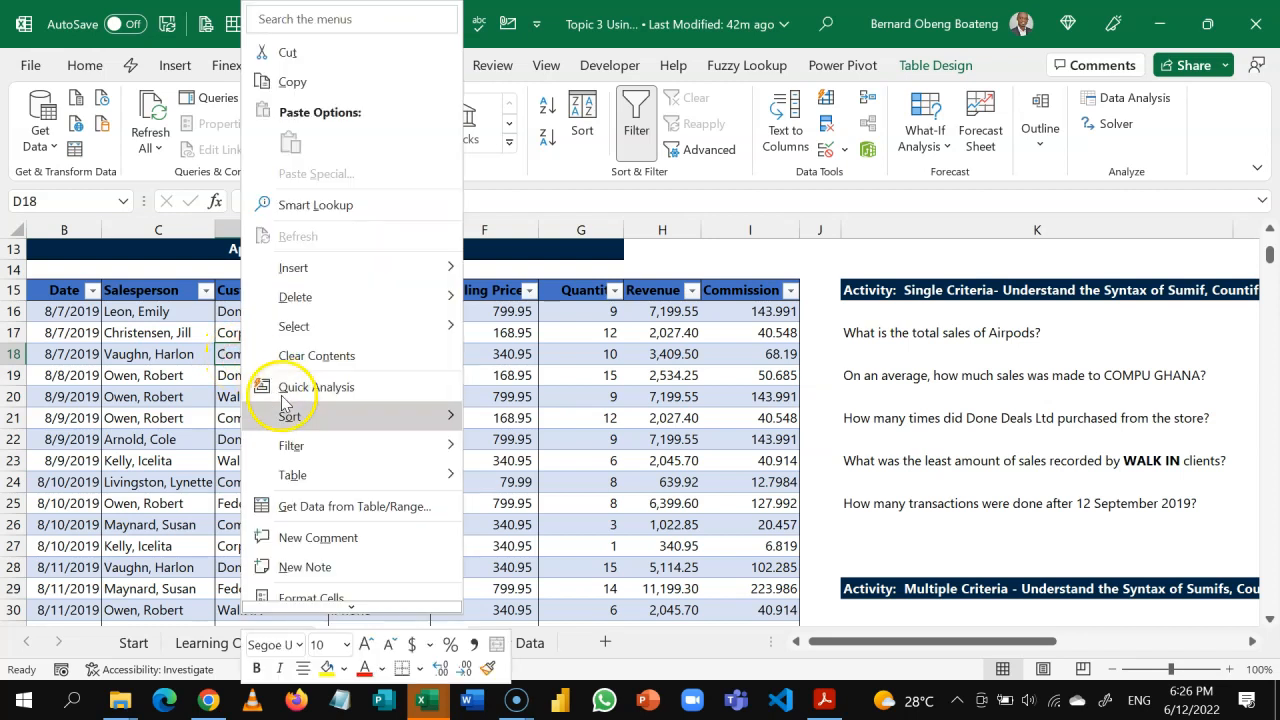
{"action": "mouse_move", "coordinate": [297, 459]}
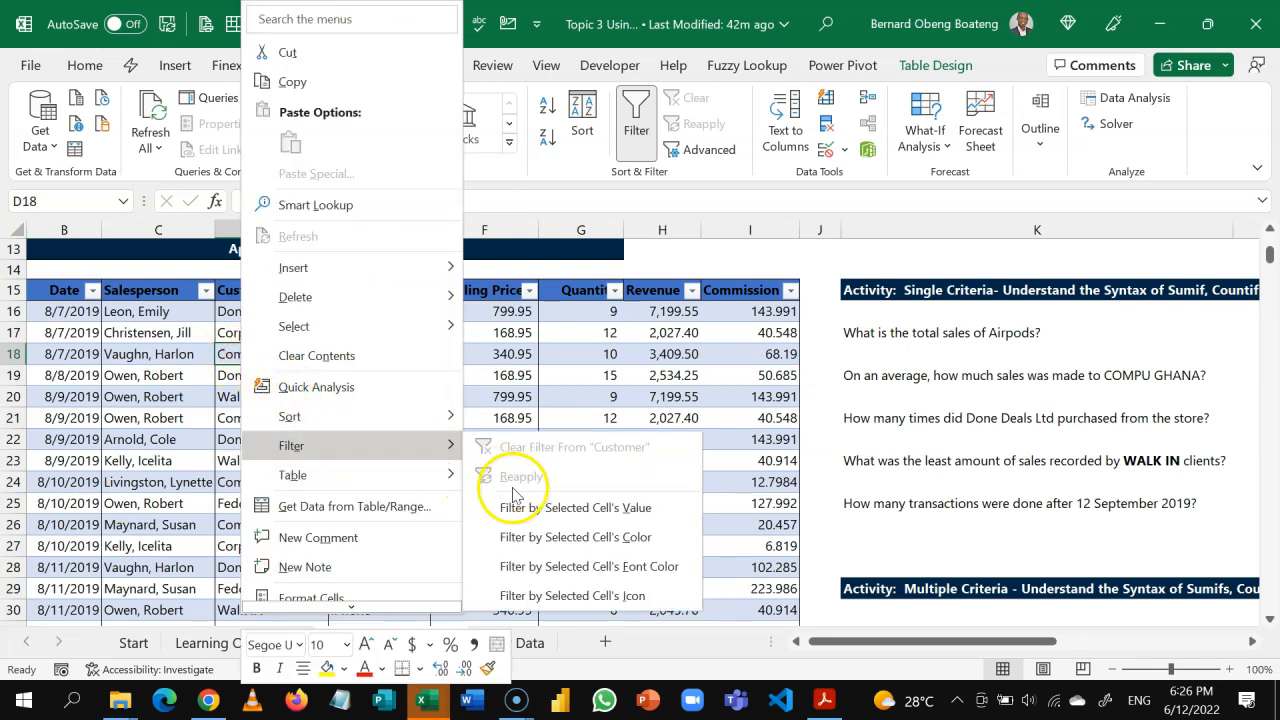
{"action": "left_click", "coordinate": [594, 510]}
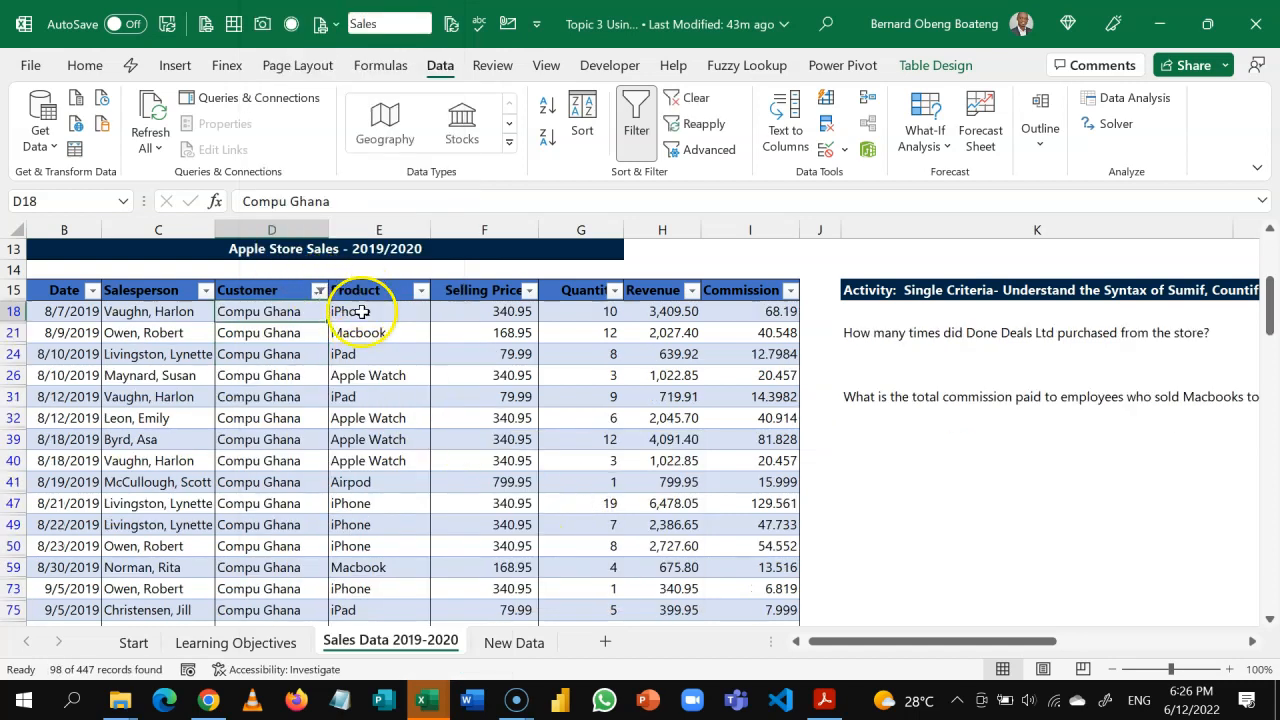
{"action": "left_click", "coordinate": [305, 439]}
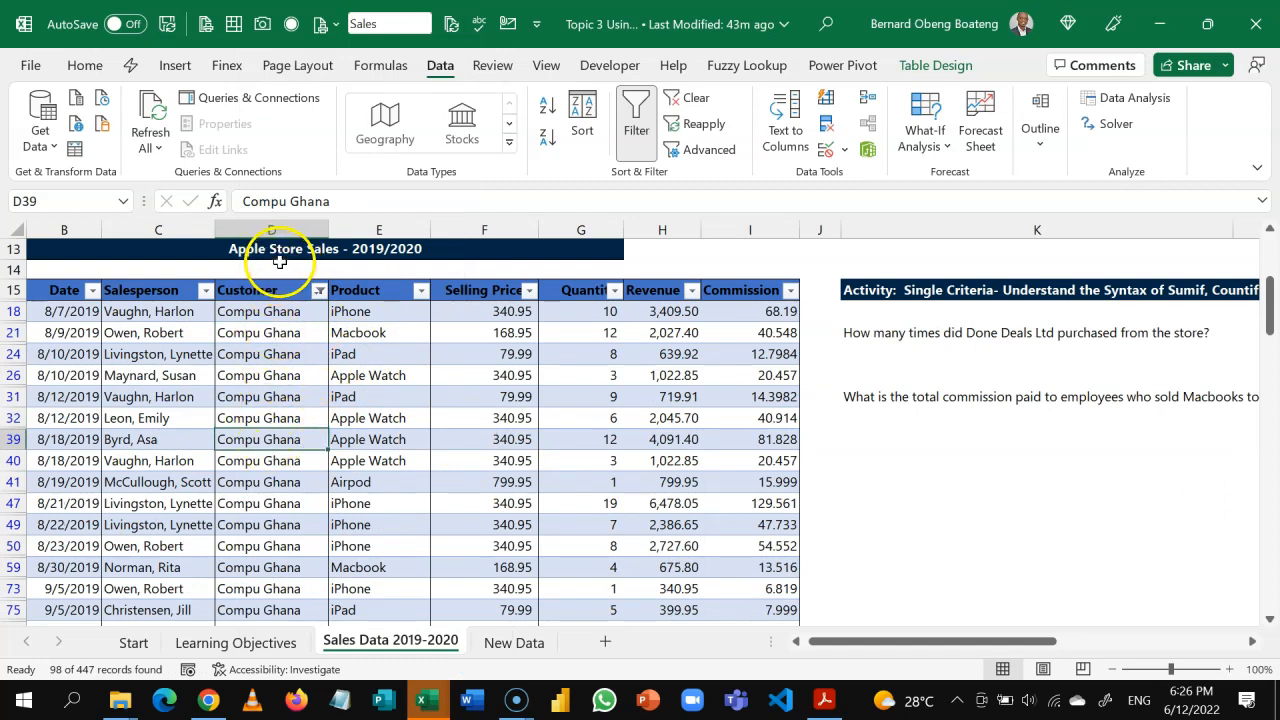
{"action": "left_click", "coordinate": [275, 336]}
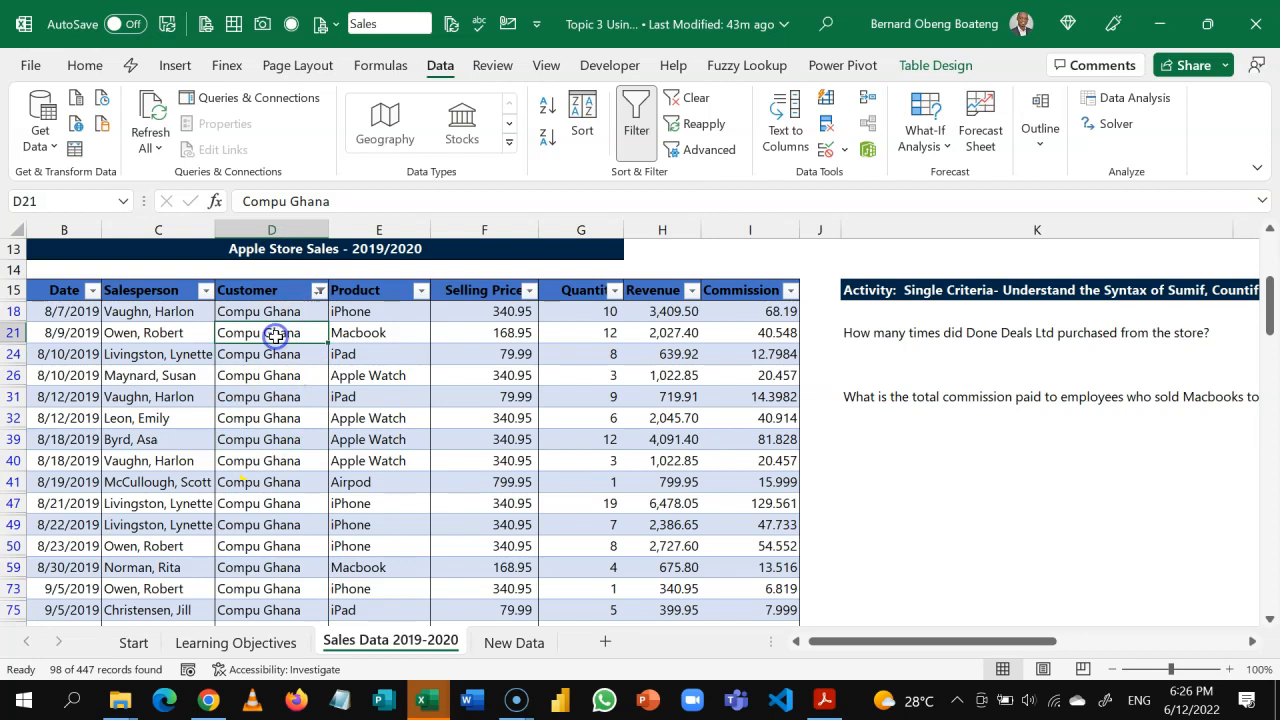
Change the Revenue calculation in the filtered Sales table's Total row to Average
{"action": "left_click", "coordinate": [408, 375]}
{"action": "key", "text": "Down"}
{"action": "key", "text": "Down"}
{"action": "key", "text": "Down"}
{"action": "key", "text": "Down"}
{"action": "key", "text": "Down"}
{"action": "key", "text": "Down"}
{"action": "key", "text": "Down"}
{"action": "key", "text": "Down"}
{"action": "key", "text": "Down"}
{"action": "key", "text": "Down"}
{"action": "key", "text": "Down"}
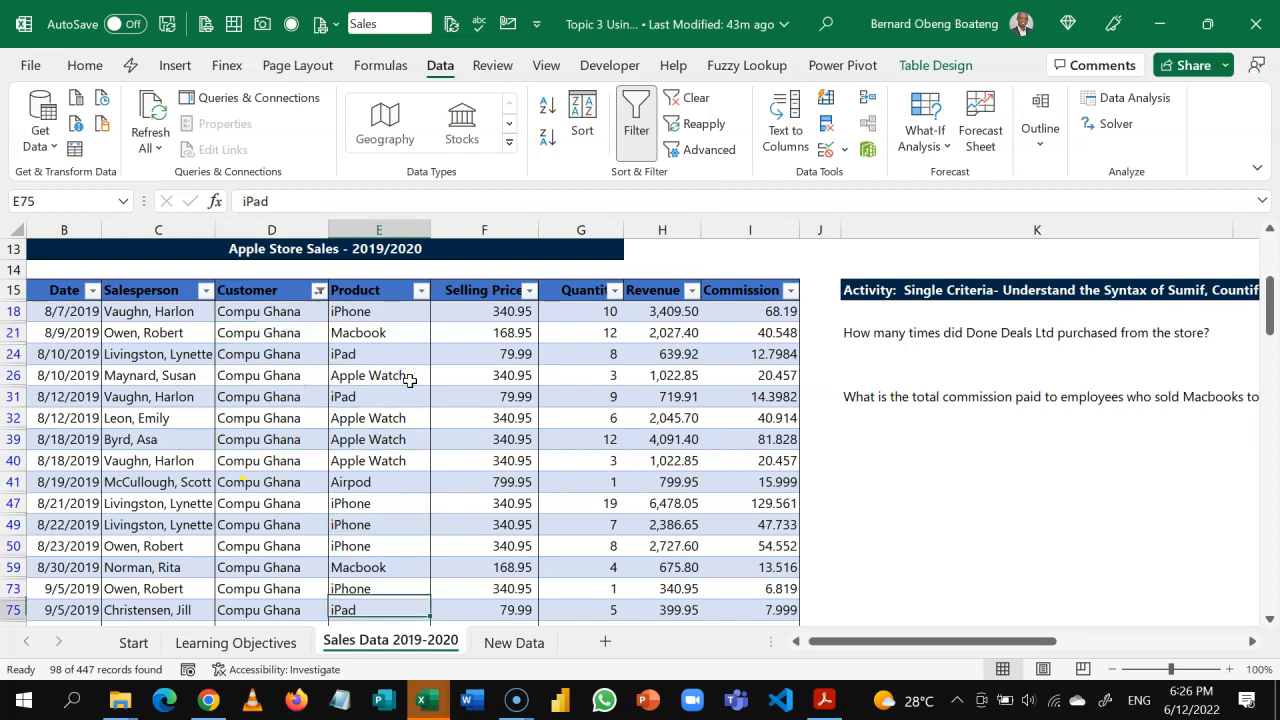
{"action": "key", "text": "Down"}
{"action": "key", "text": "Down"}
{"action": "key", "text": "Down"}
{"action": "key", "text": "Down"}
{"action": "key", "text": "Down"}
{"action": "key", "text": "Down"}
{"action": "key", "text": "Down"}
{"action": "key", "text": "Down"}
{"action": "key", "text": "Down"}
{"action": "key", "text": "Down"}
{"action": "key", "text": "Down"}
{"action": "key", "text": "Down"}
{"action": "key", "text": "Down"}
{"action": "key", "text": "Down"}
{"action": "key", "text": "Down"}
{"action": "key", "text": "ctrl+Down"}
{"action": "key", "text": "Down"}
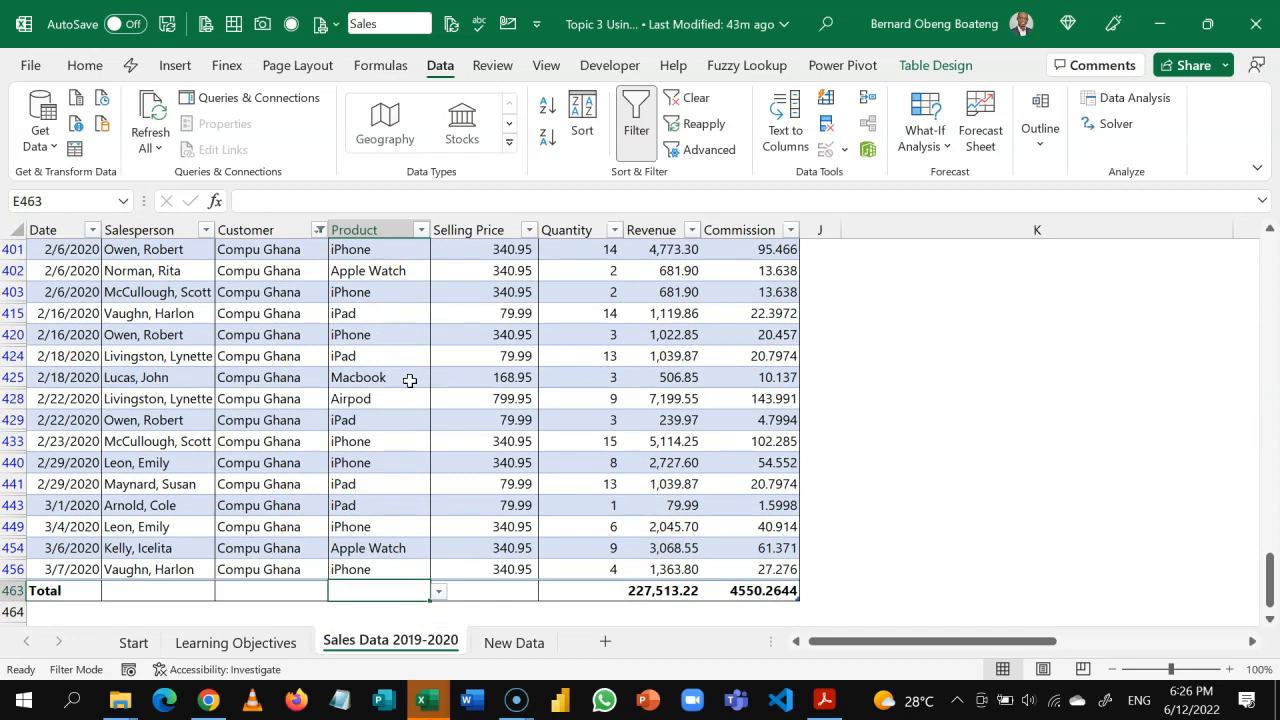
{"action": "key", "text": "Right"}
{"action": "key", "text": "Right"}
{"action": "key", "text": "Right"}
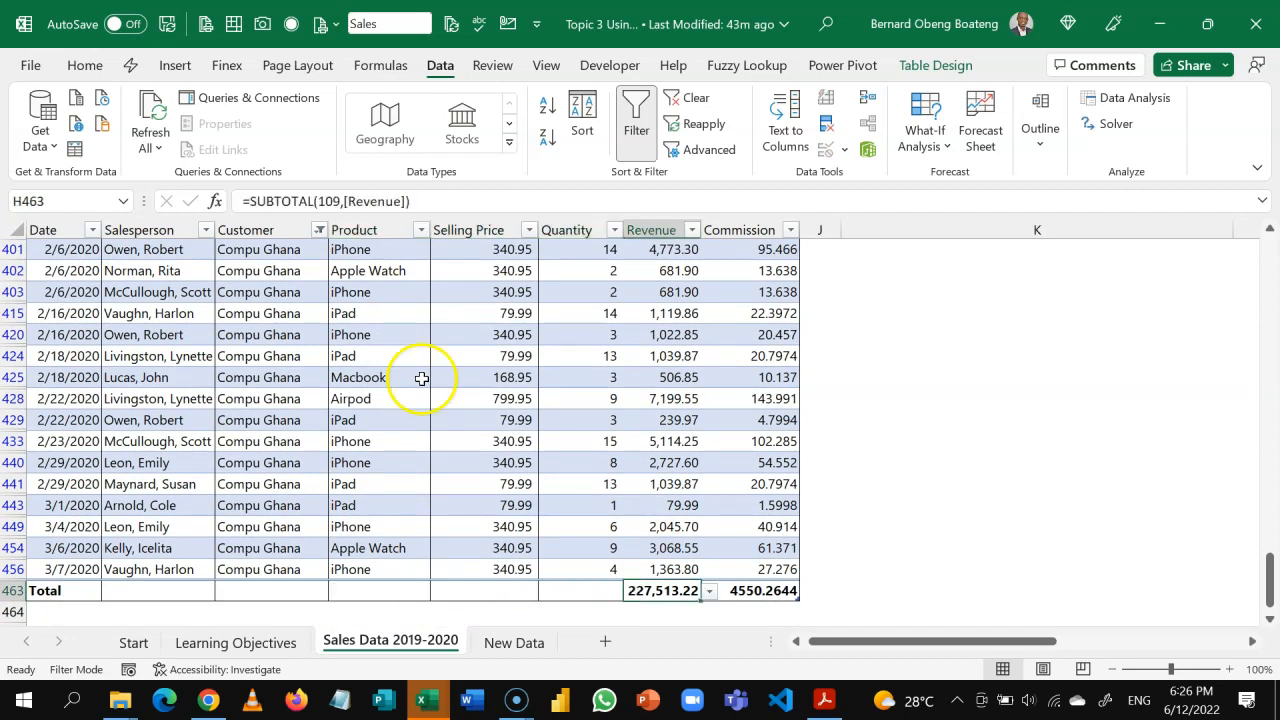
{"action": "left_click", "coordinate": [709, 591]}
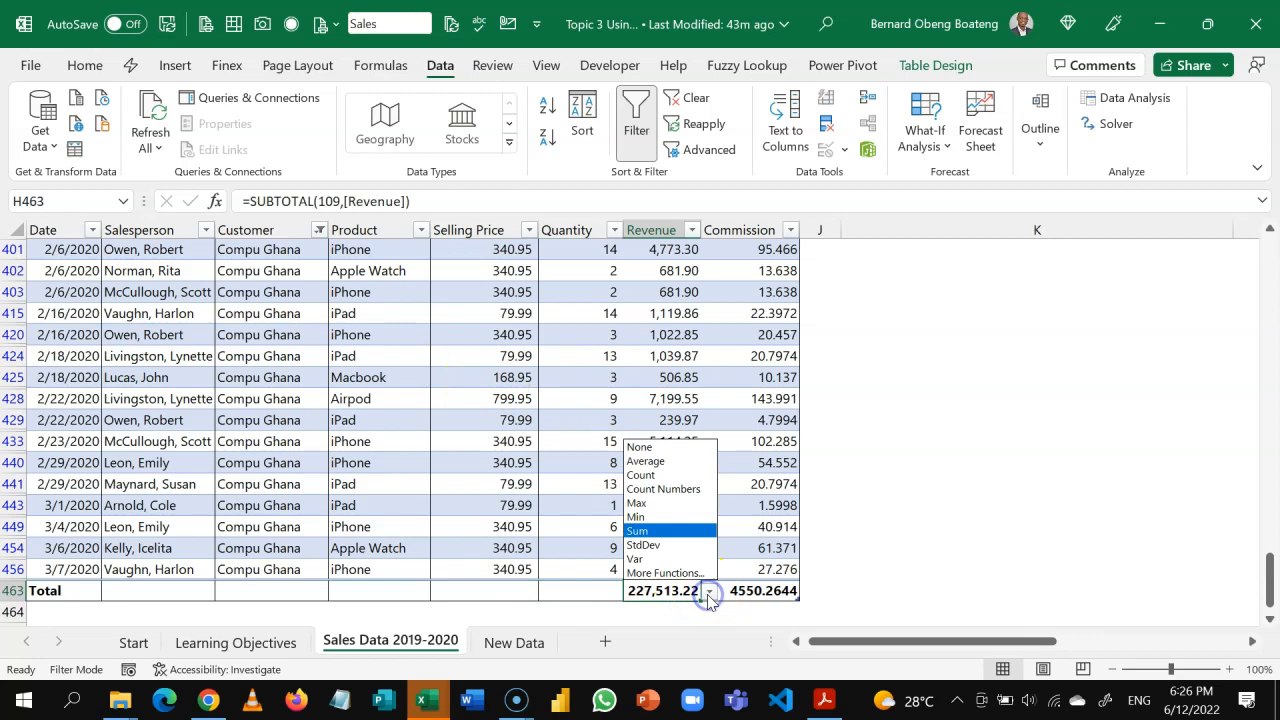
{"action": "left_click", "coordinate": [688, 461]}
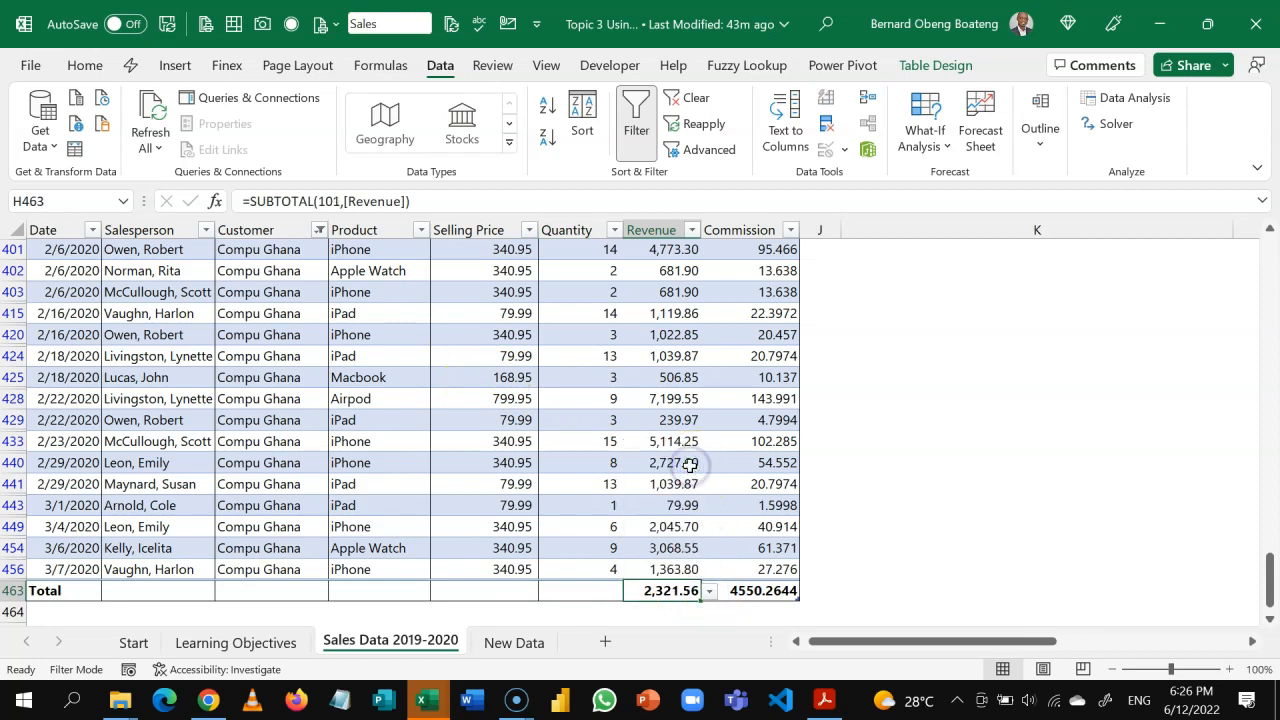
Go back to the first filtered Revenue entry and turn off the Sales table's filtering
{"action": "left_click", "coordinate": [675, 548]}
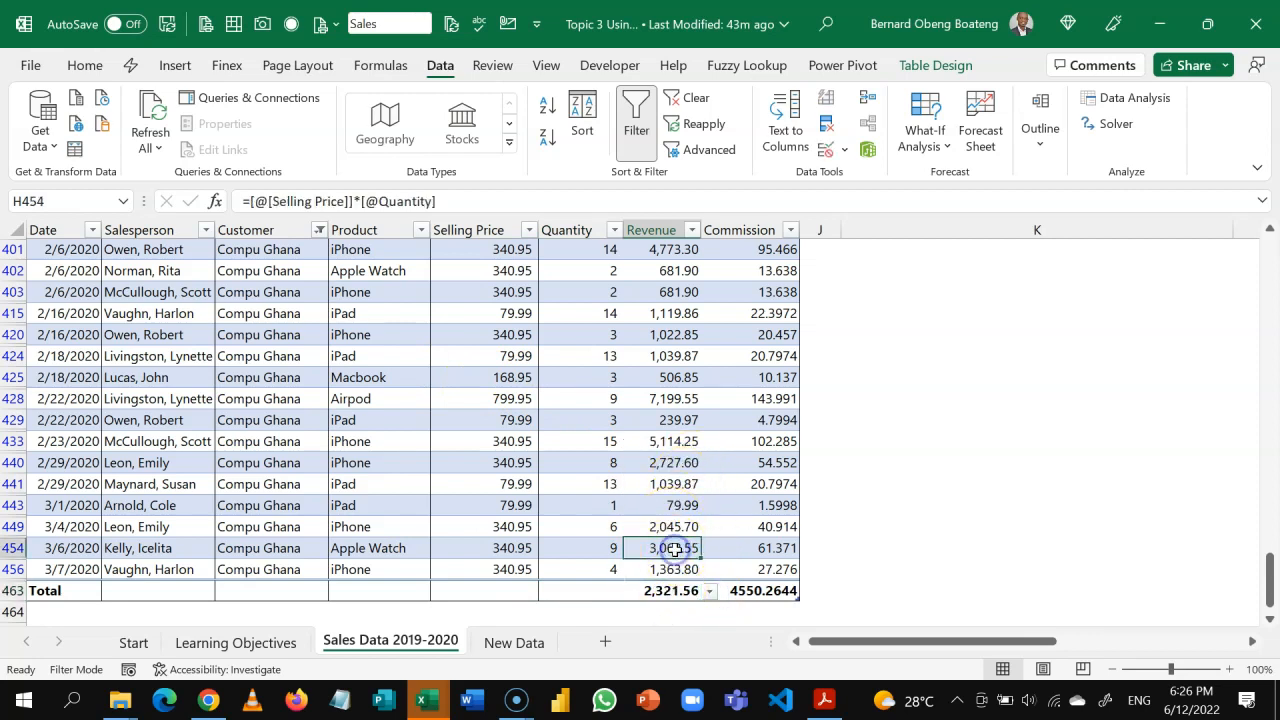
{"action": "key", "text": "ctrl+Up"}
{"action": "key", "text": "Down"}
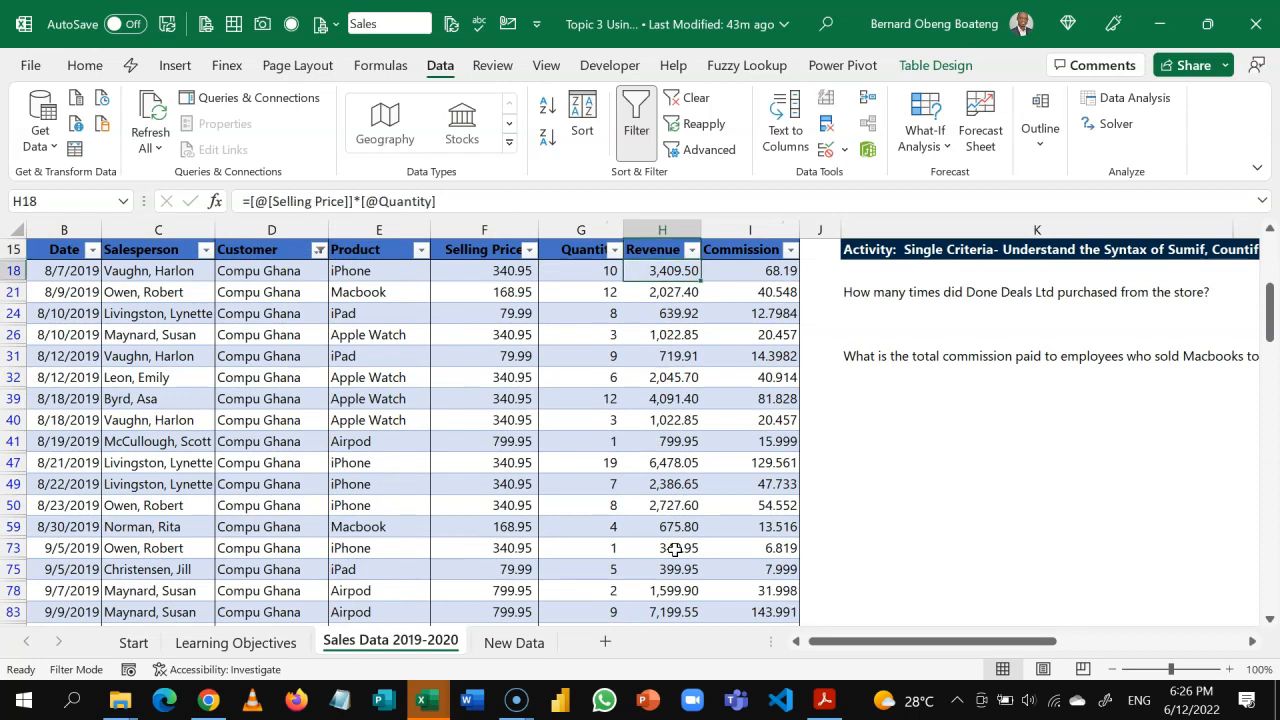
{"action": "key", "text": "ctrl+shift+l"}
Start an AVERAGEIF formula in M19, the answer cell for the average sales to COMPU GHANA
{"action": "key", "text": "Right"}
{"action": "key", "text": "Right"}
{"action": "key", "text": "Right"}
{"action": "key", "text": "Right"}
{"action": "key", "text": "Right"}
{"action": "key", "text": "Right"}
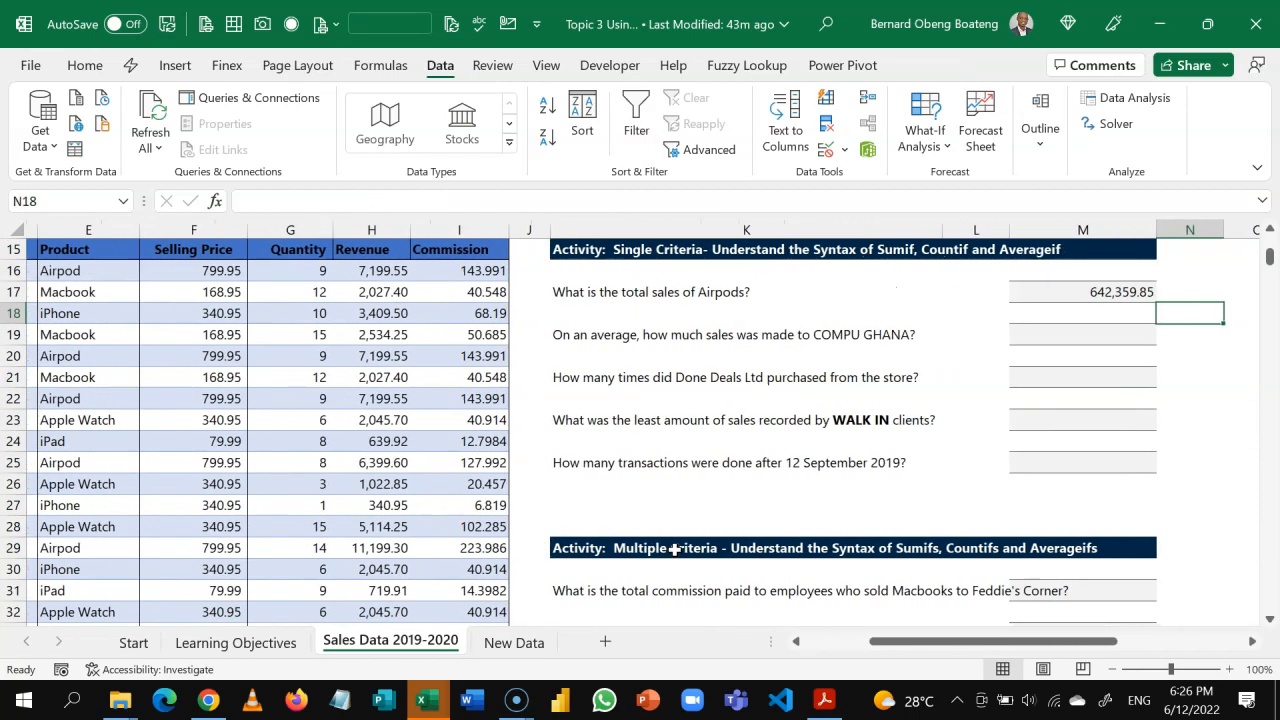
{"action": "key", "text": "Down"}
{"action": "key", "text": "Down"}
{"action": "key", "text": "Up"}
{"action": "key", "text": "Left"}
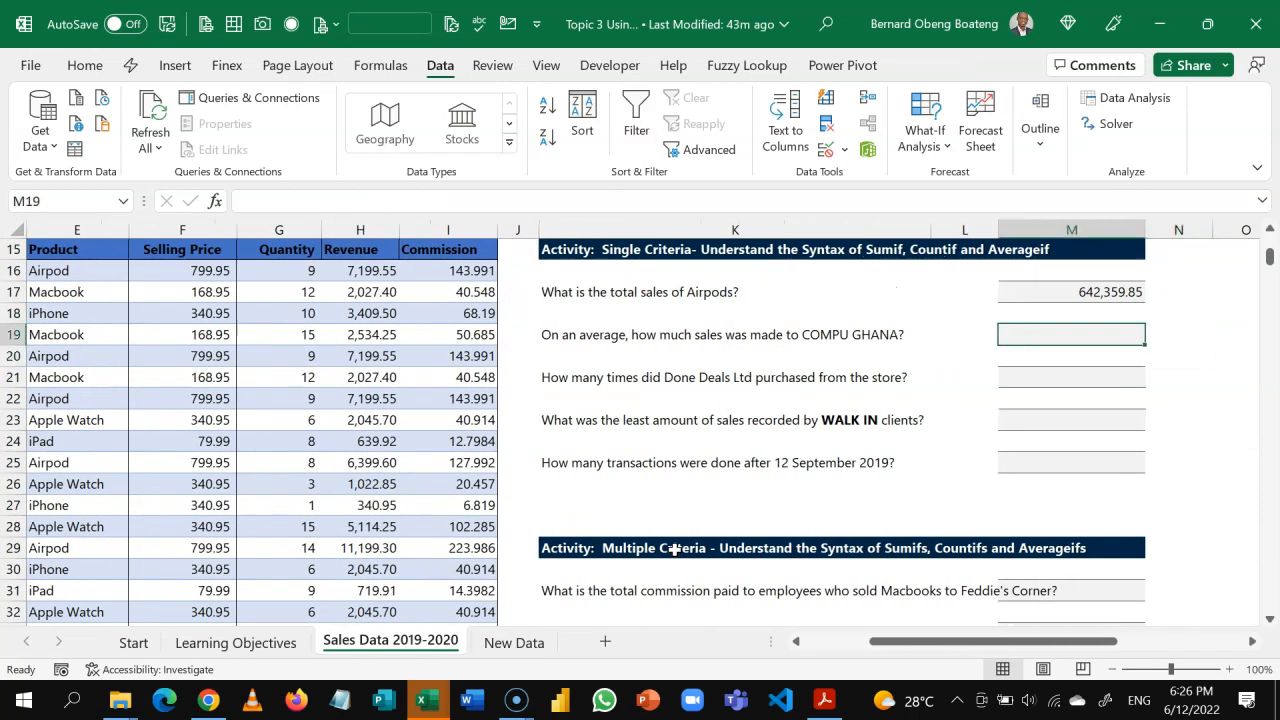
{"action": "type", "text": "=AVER"}
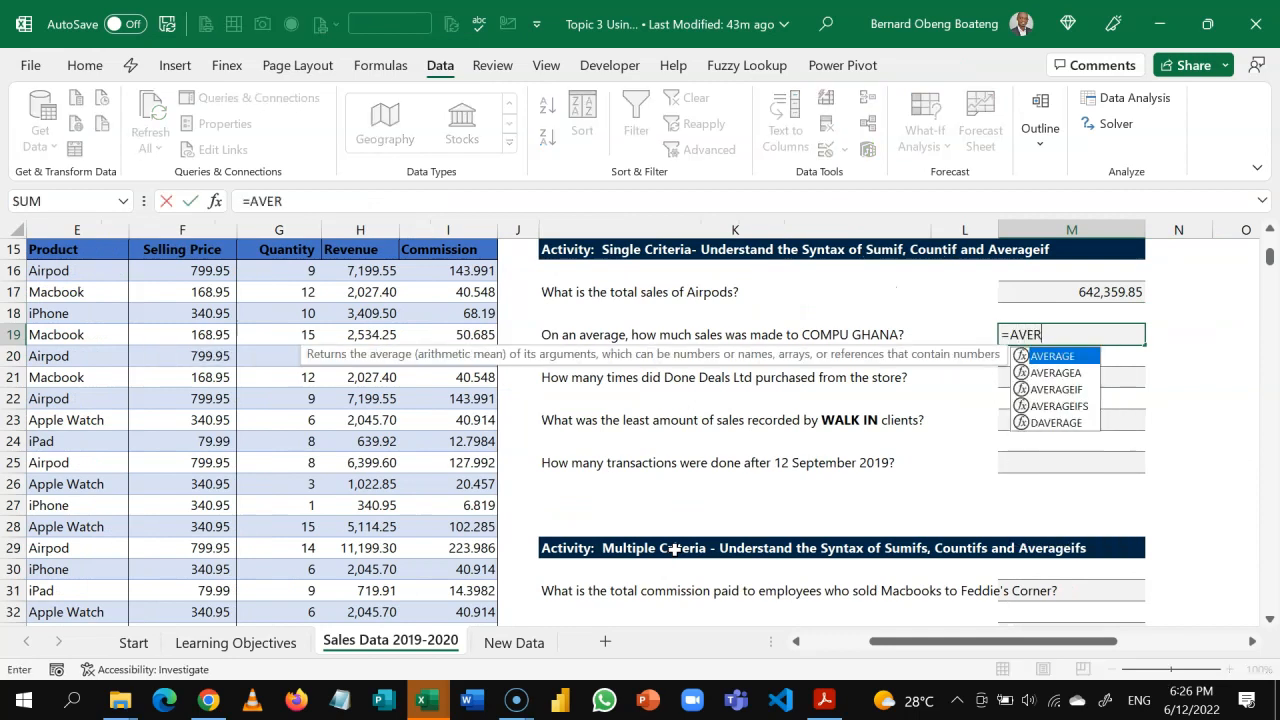
{"action": "key", "text": "Down"}
{"action": "key", "text": "Down"}
{"action": "key", "text": "Tab"}
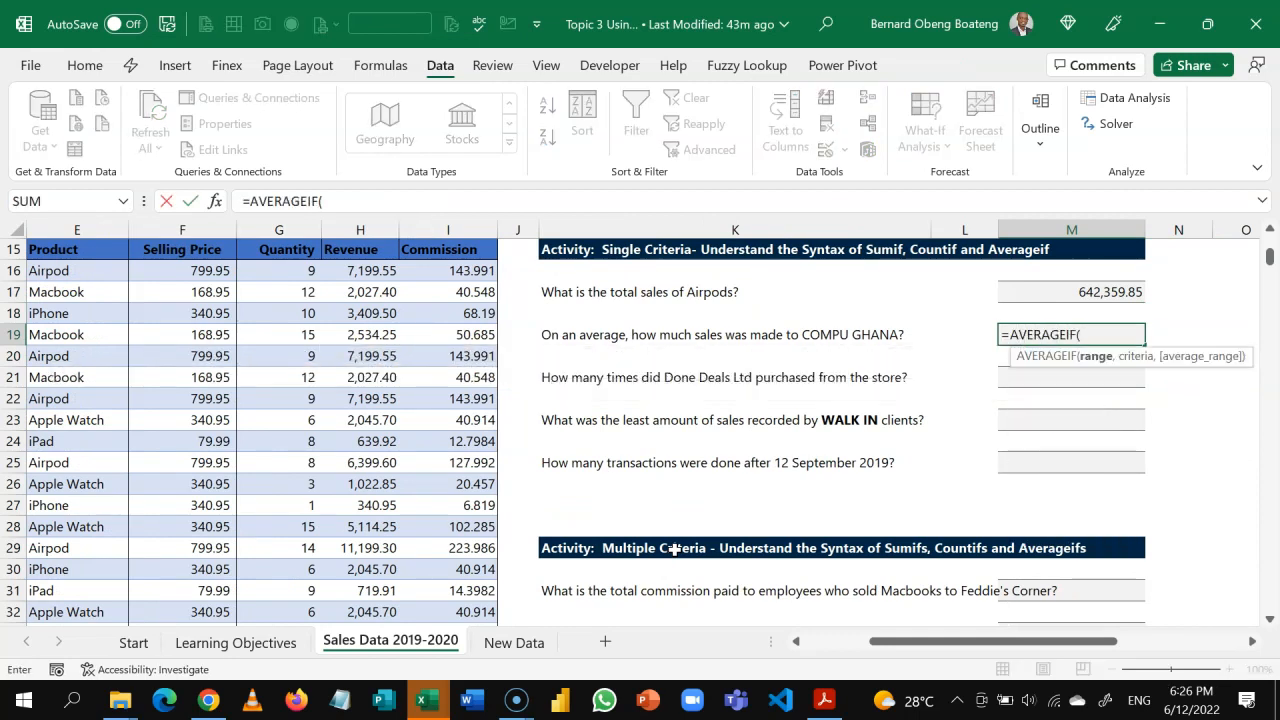
Set Sales[Customer] as the range argument of the AVERAGEIF formula
{"action": "type", "text": "Sales"}
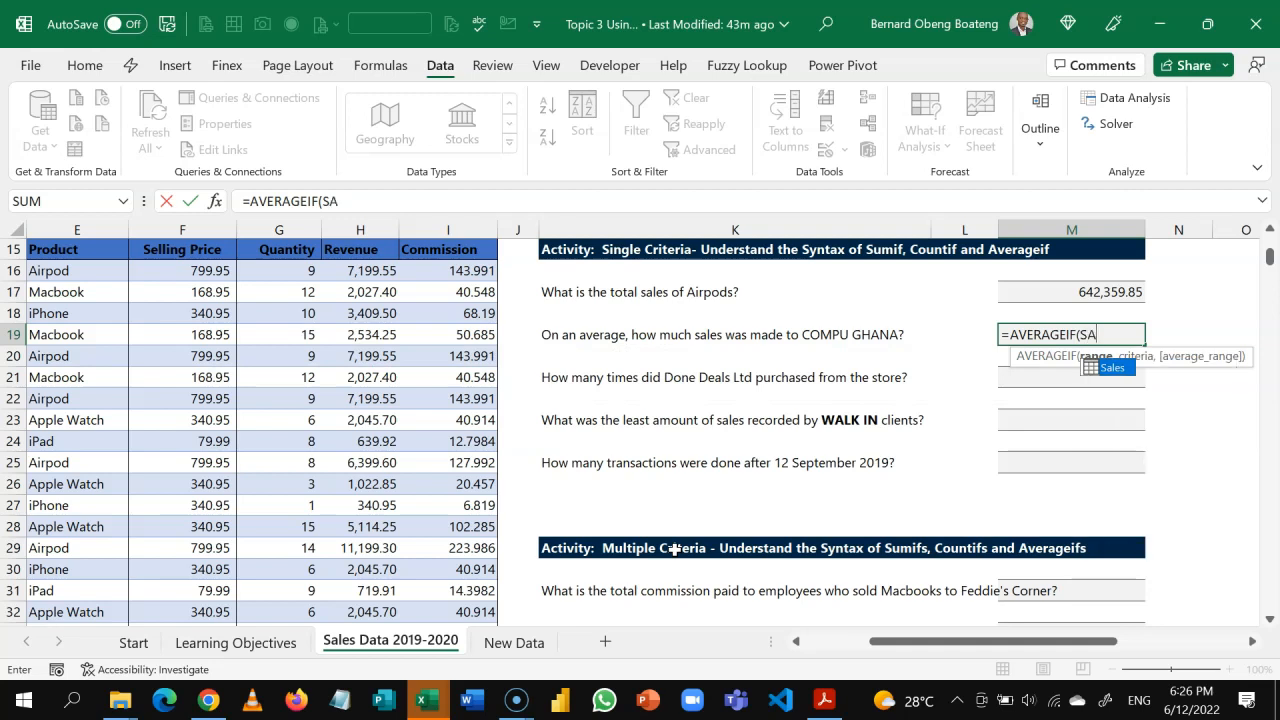
{"action": "type", "text": "["}
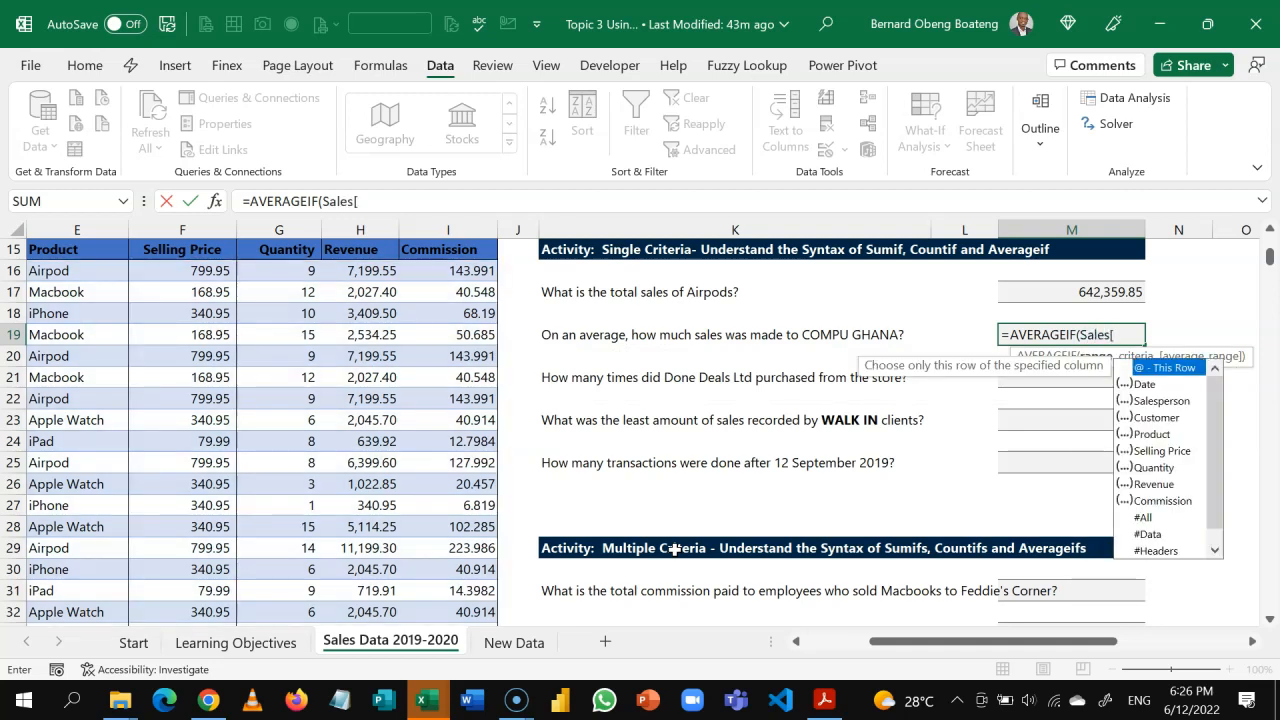
{"action": "key", "text": "Down"}
{"action": "key", "text": "Down"}
{"action": "key", "text": "Down"}
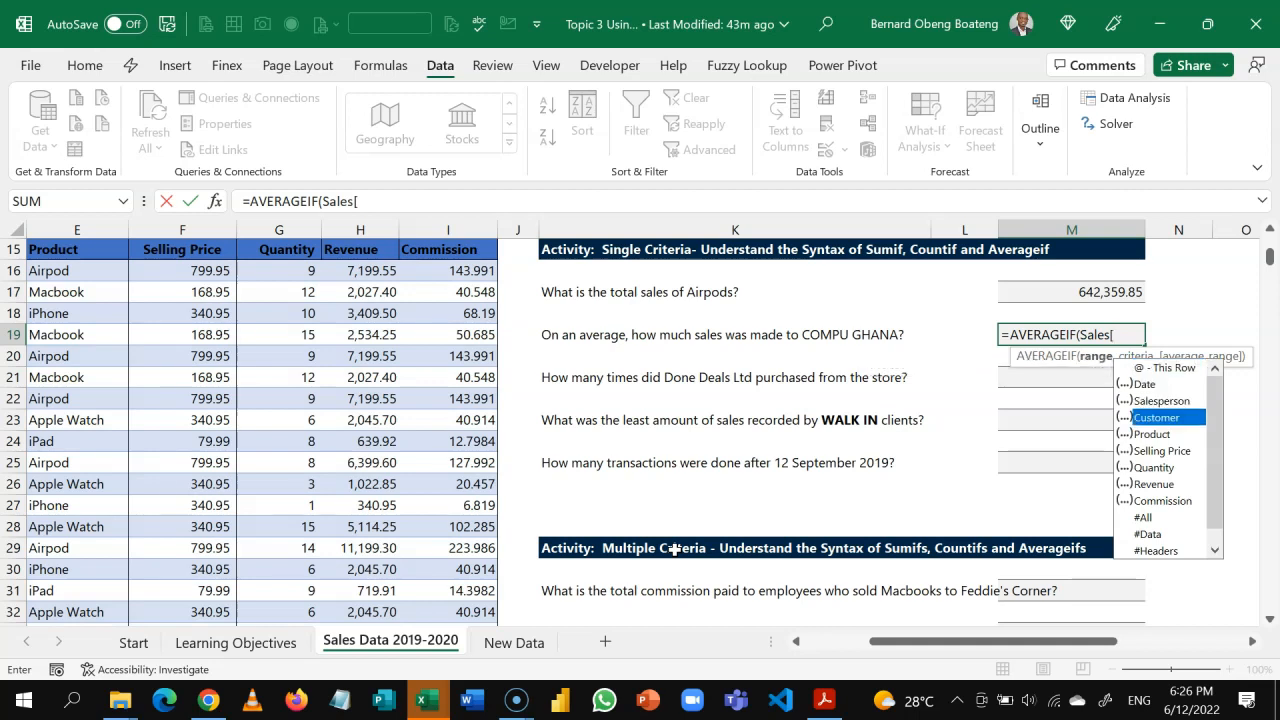
{"action": "key", "text": "Tab"}
{"action": "type", "text": "]"}
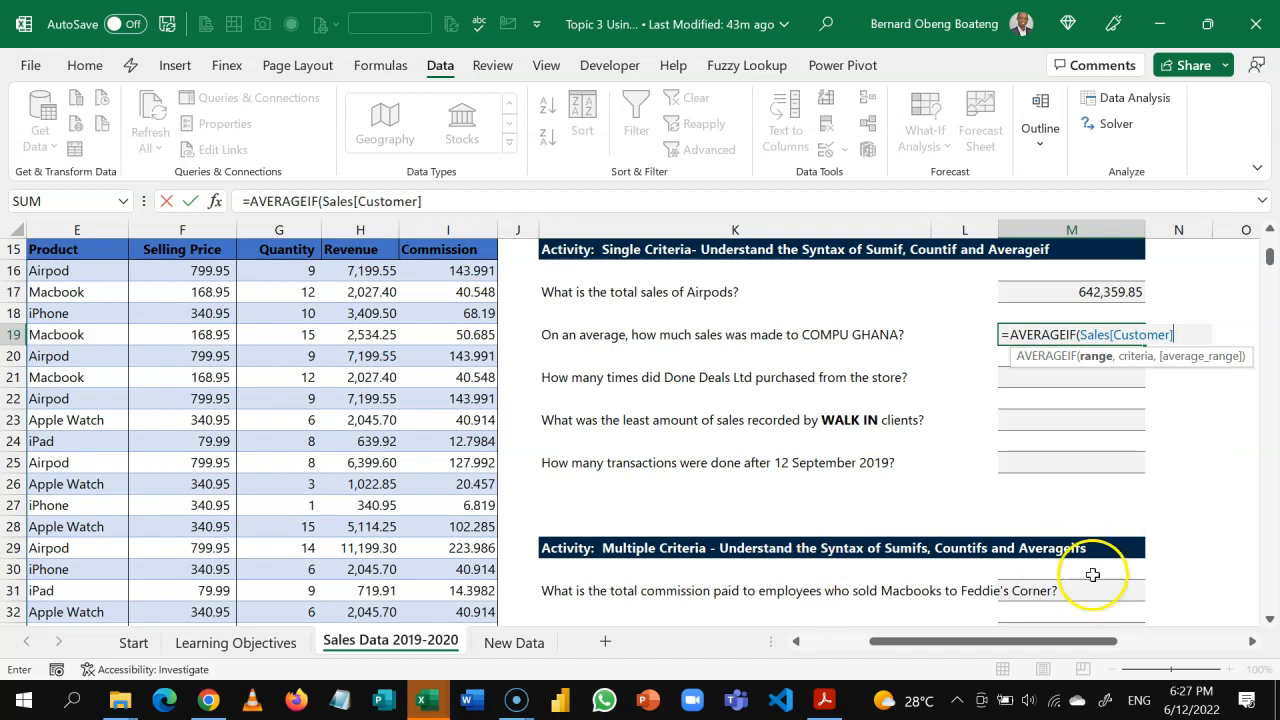
{"action": "left_click", "coordinate": [1251, 641]}
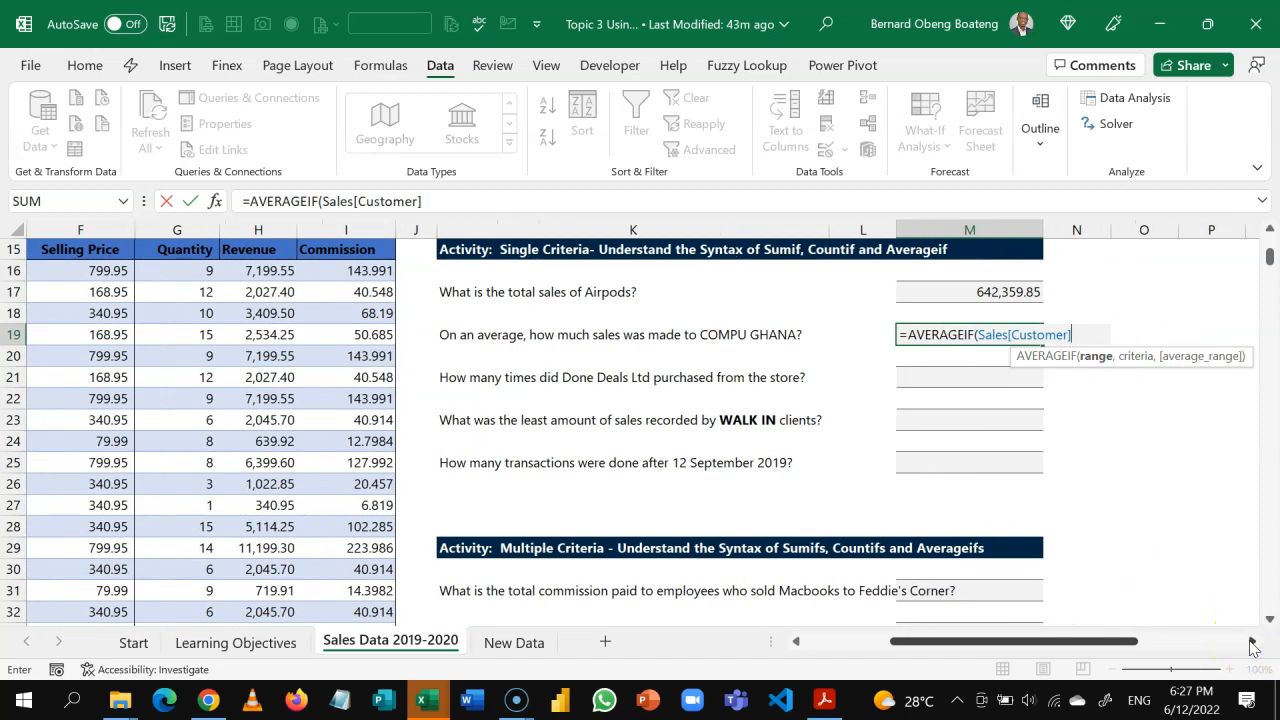
Add "Compu Ghana" as the criterion of the AVERAGEIF formula
{"action": "type", "text": ","}
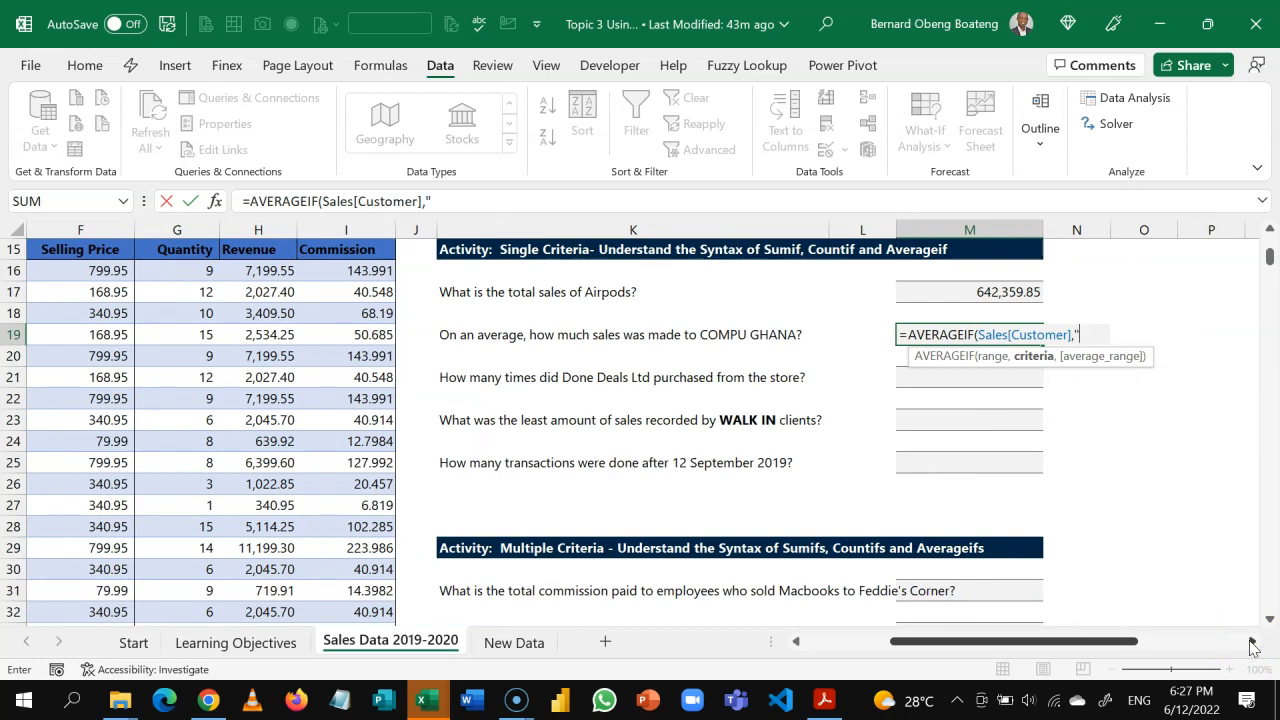
{"action": "type", "text": "\"cOMPU"}
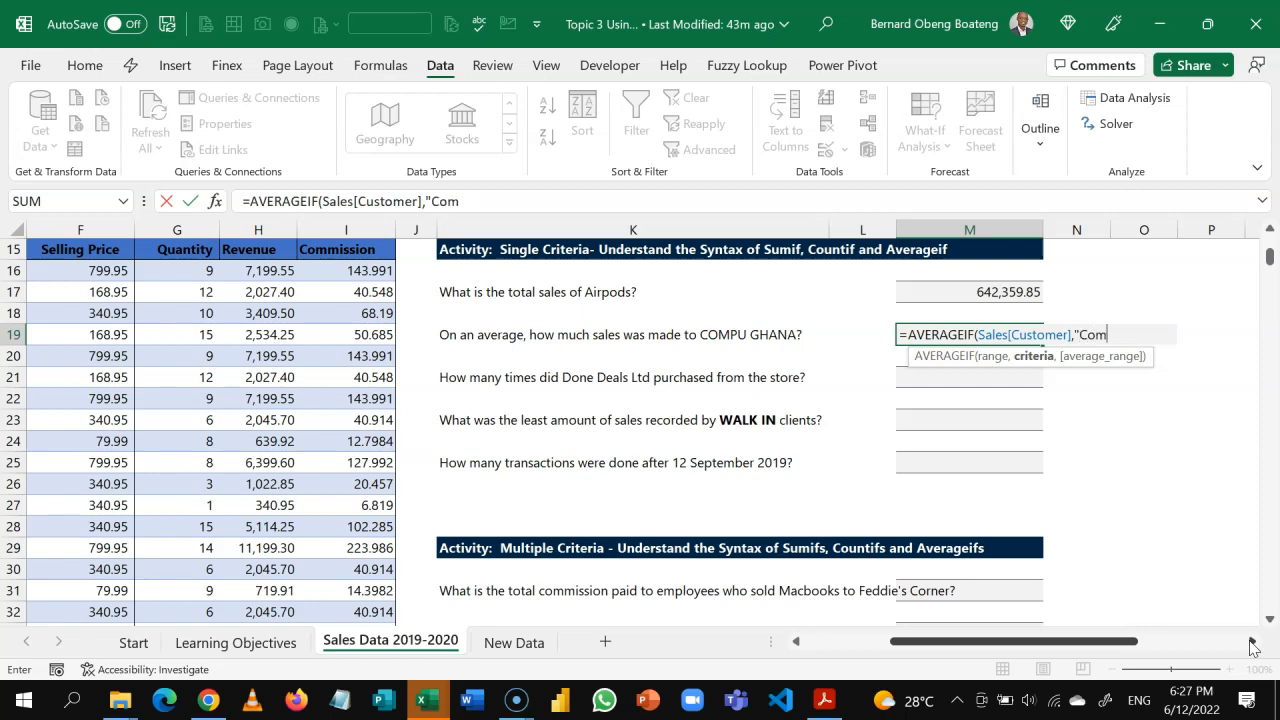
{"action": "type", "text": " Ghana\""}
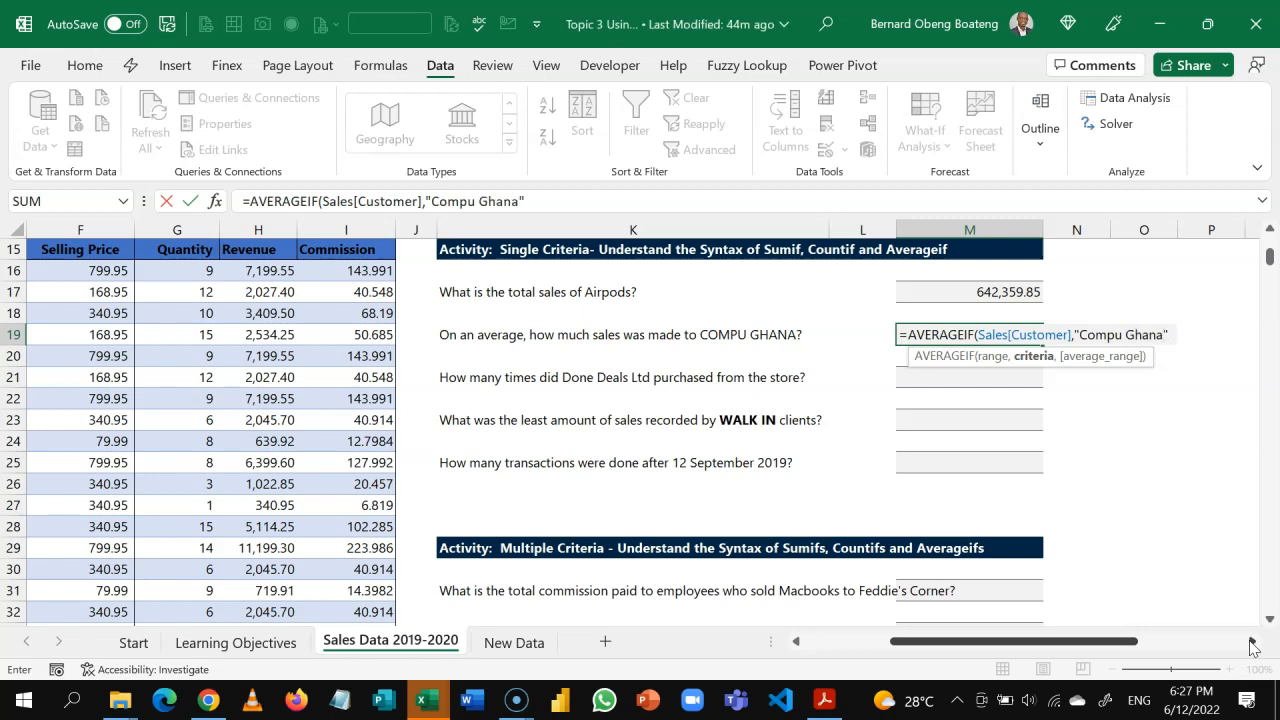
{"action": "type", "text": ","}
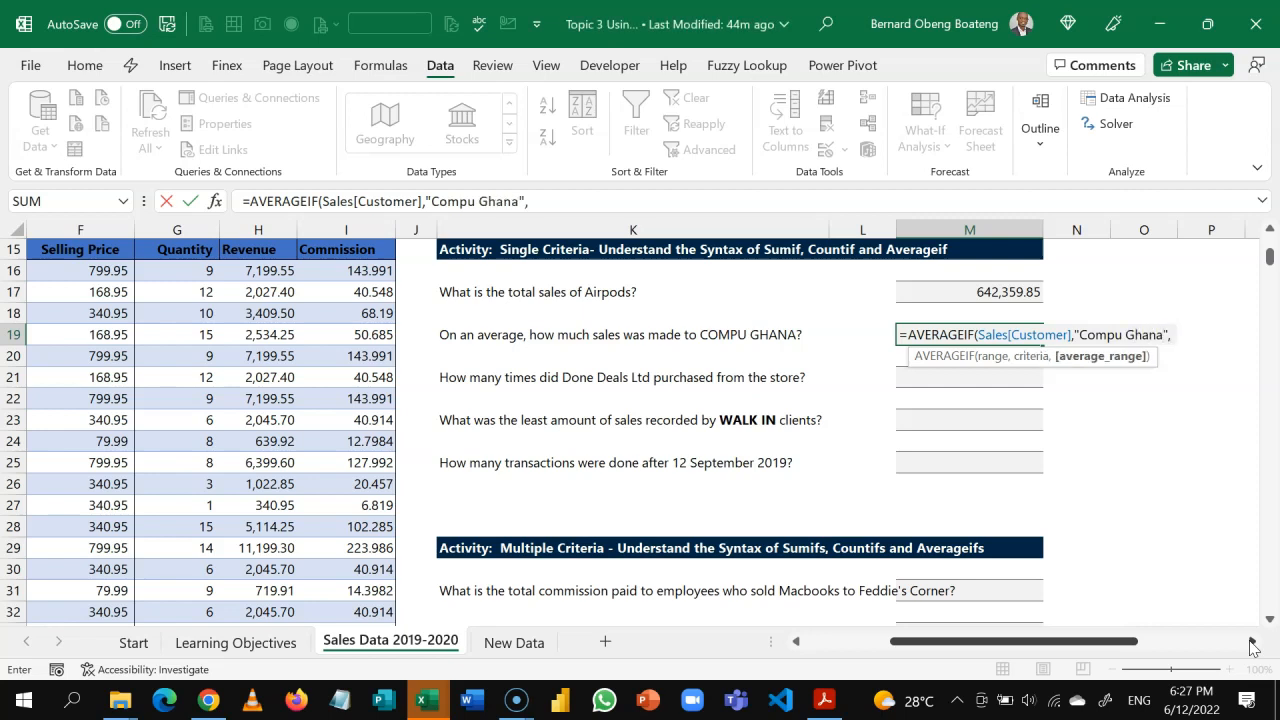
Complete the AVERAGEIF formula in M19 with Sales[Revenue] as the average range and enter it
{"action": "type", "text": "sa"}
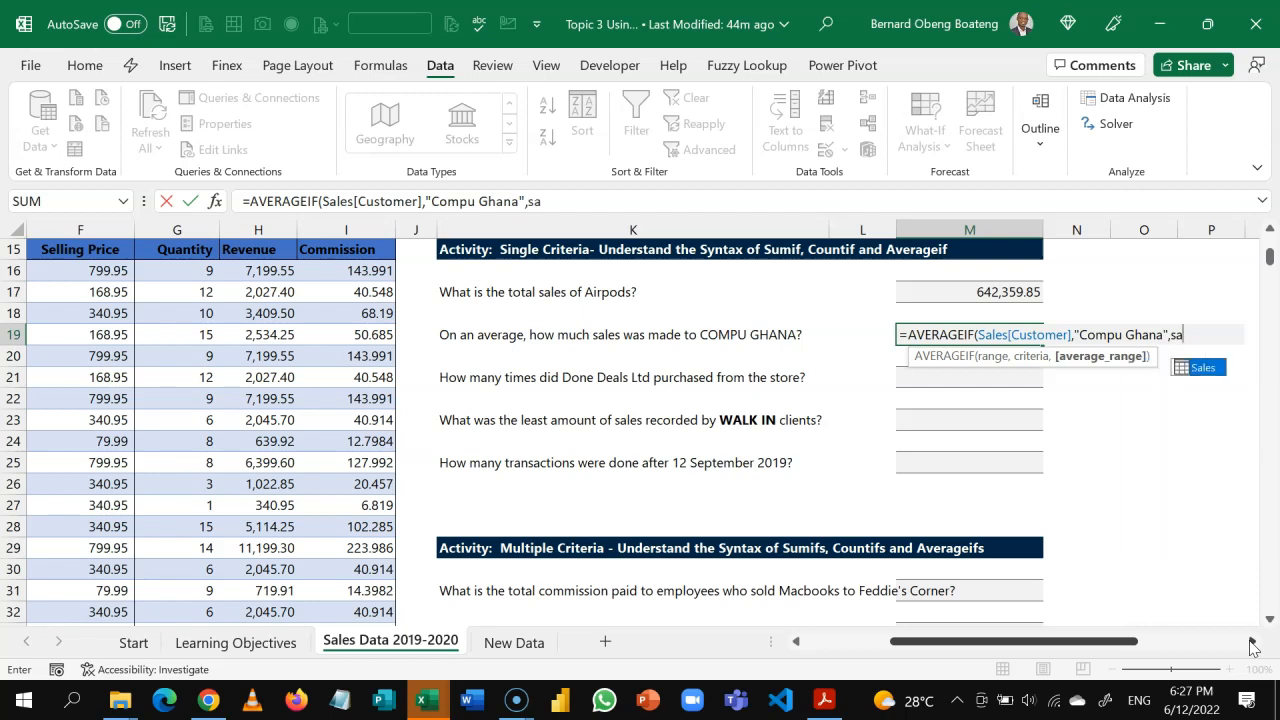
{"action": "key", "text": "Tab"}
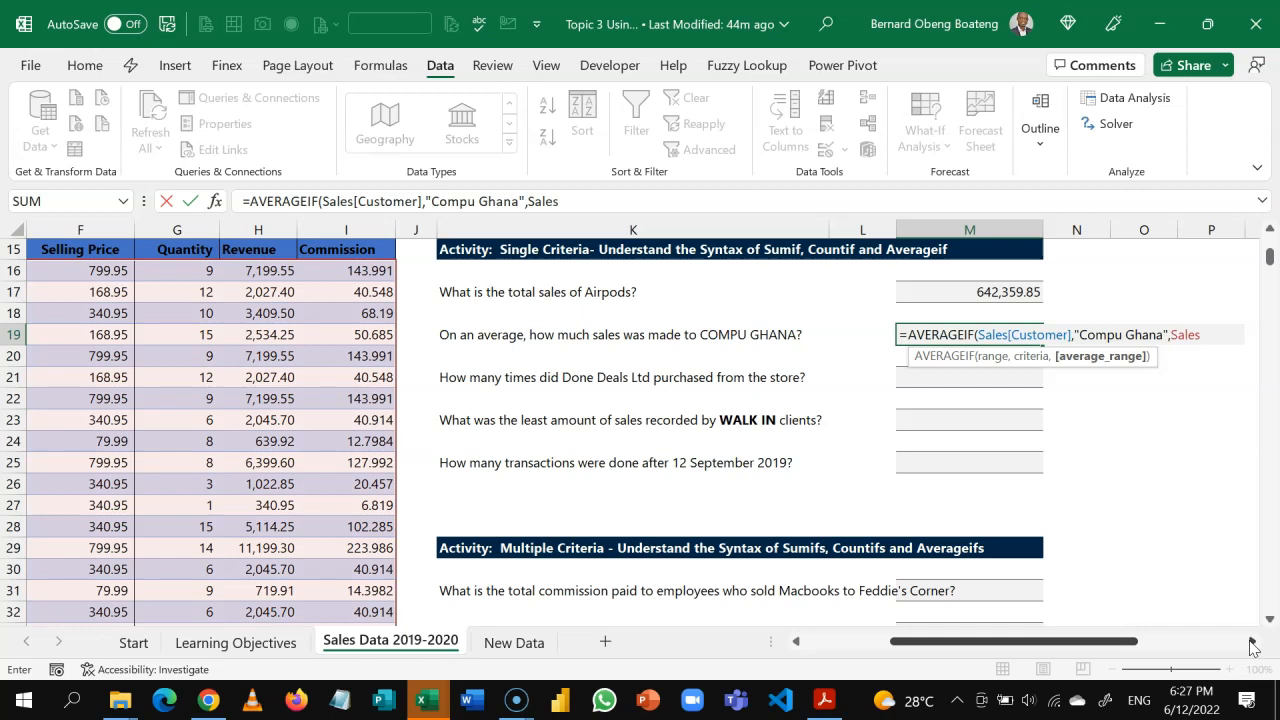
{"action": "type", "text": "[r"}
{"action": "key", "text": "Tab"}
{"action": "type", "text": "]"}
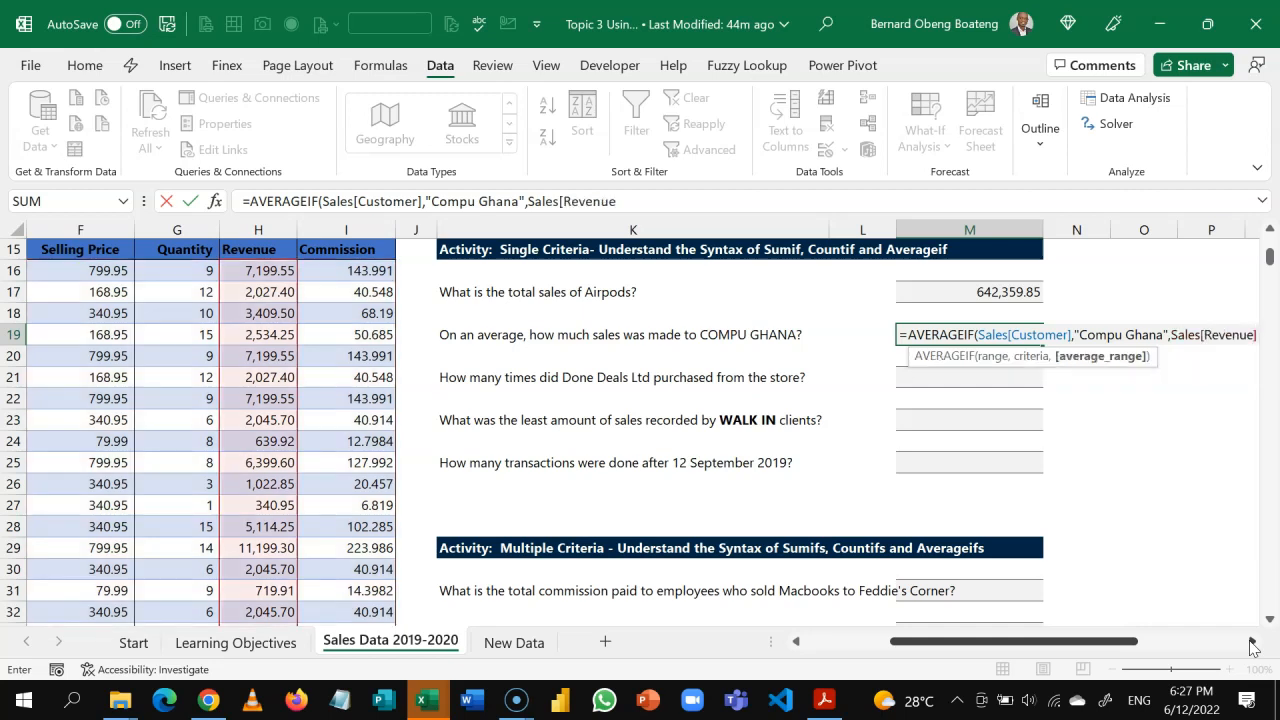
{"action": "type", "text": ")"}
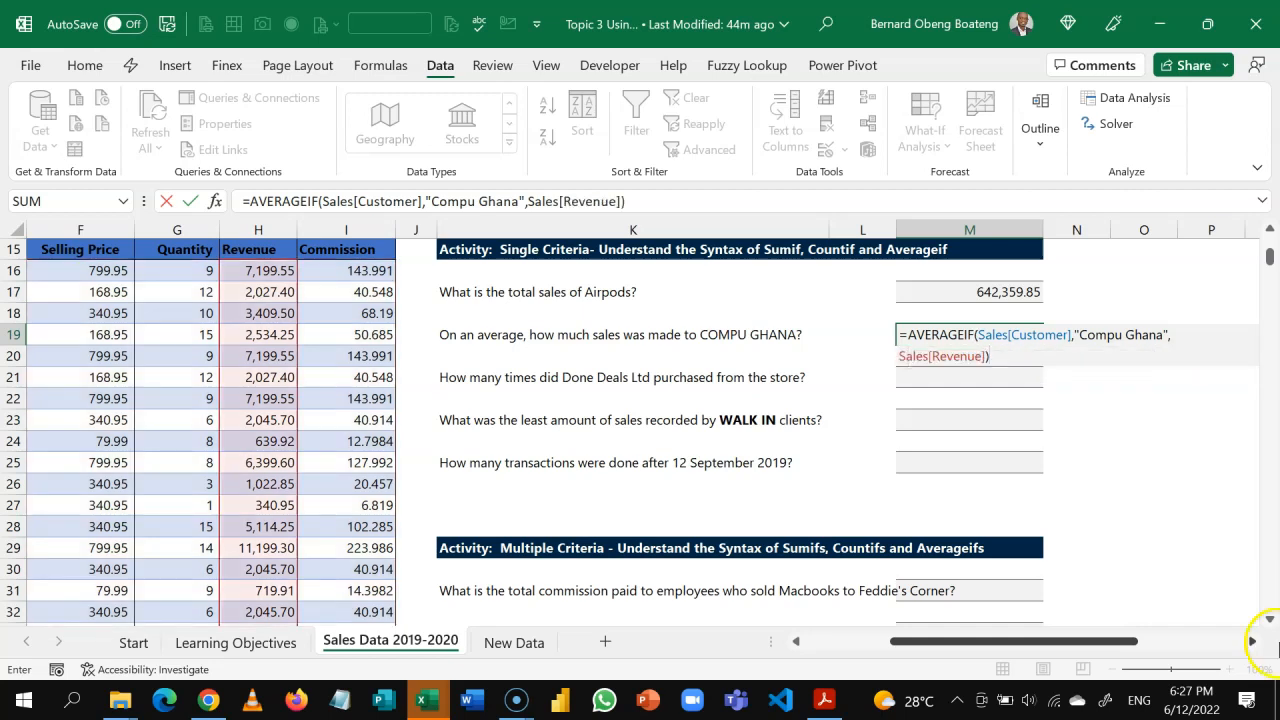
{"action": "left_click", "coordinate": [1253, 642]}
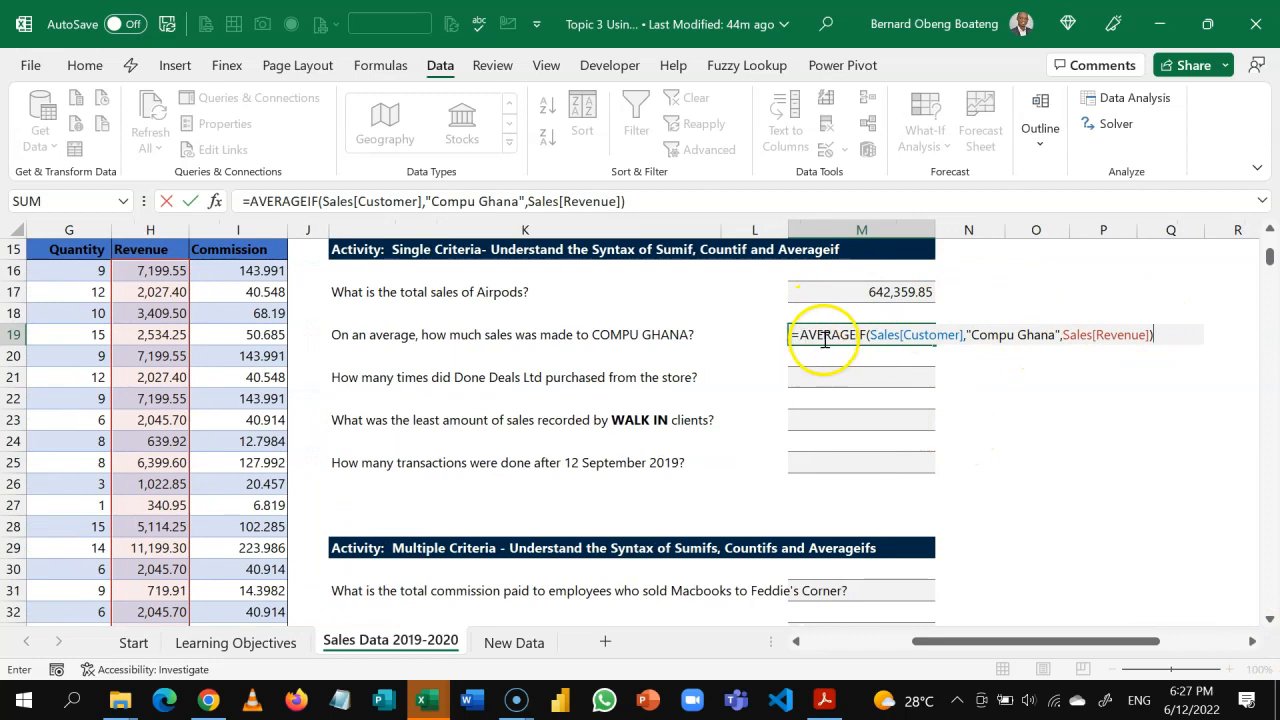
{"action": "key", "text": "Return"}
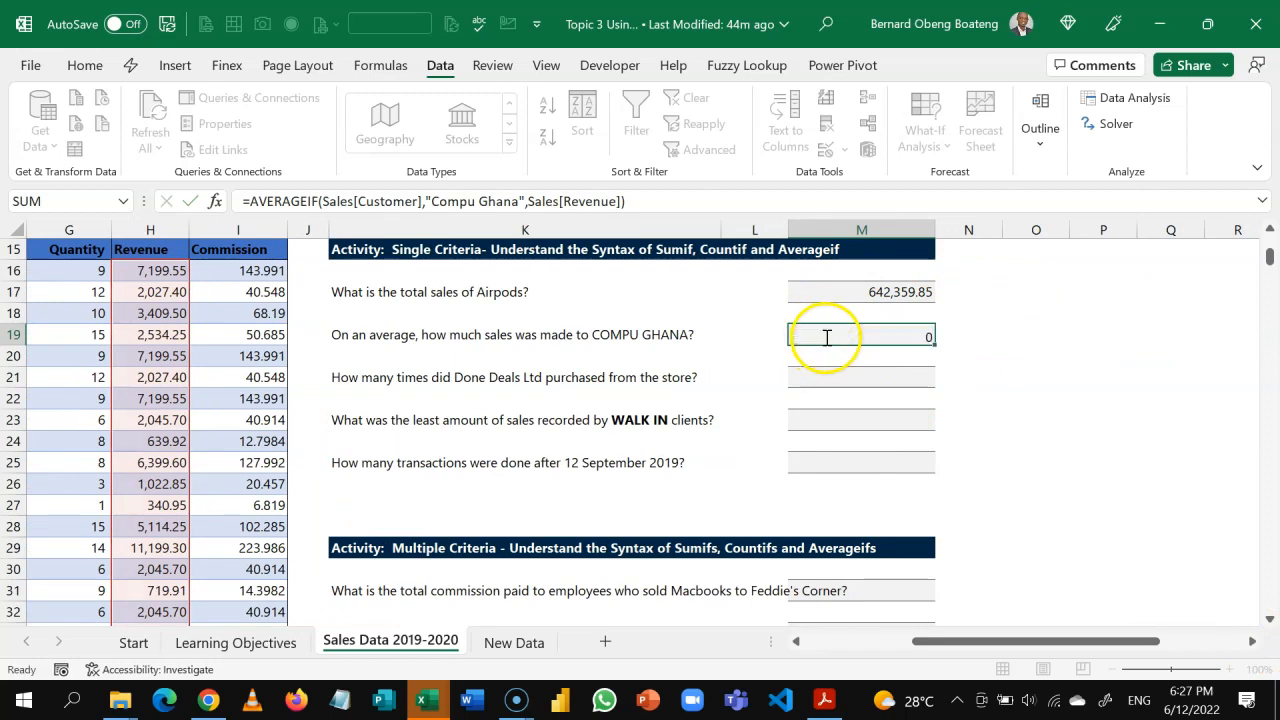
Format the average in M19 as a number with a thousands separator and two decimals
{"action": "left_click", "coordinate": [826, 337]}
{"action": "key", "text": "ctrl+shift+1"}
{"action": "key", "text": "Return"}
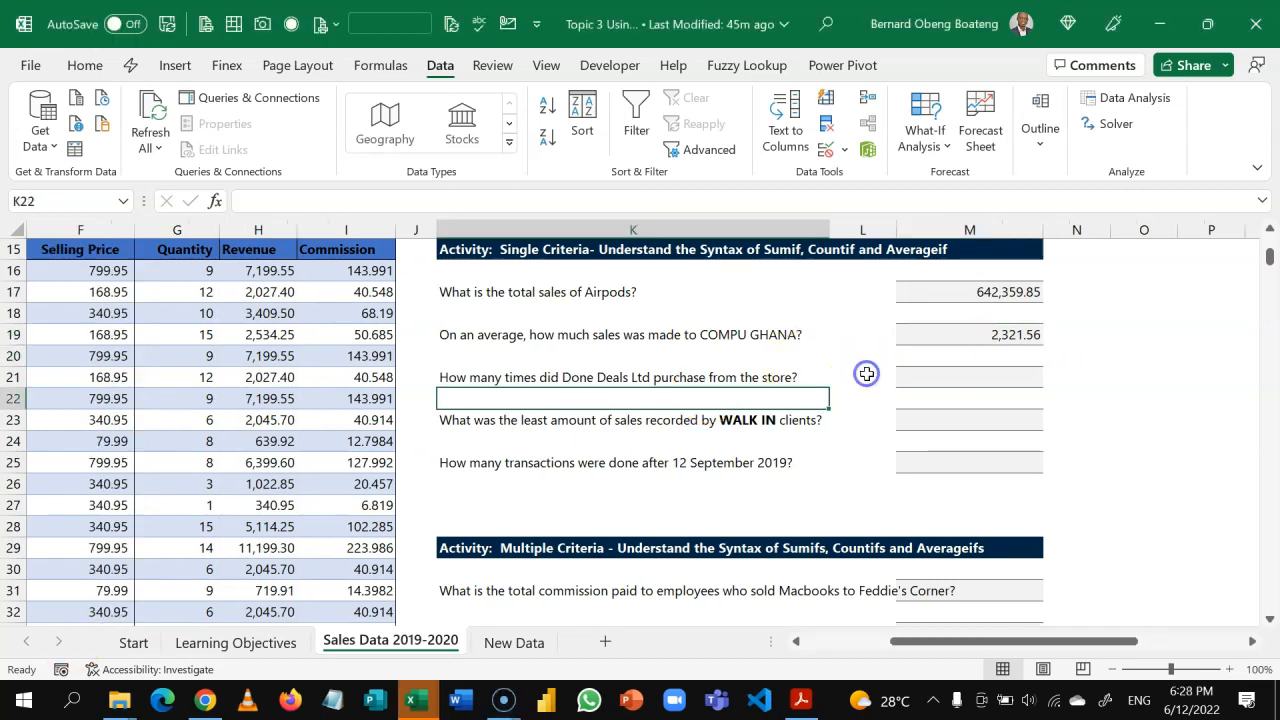
Read the question on how many times Done Deals Ltd purchased and return to the Sales table's first columns
{"action": "left_click", "coordinate": [691, 371]}
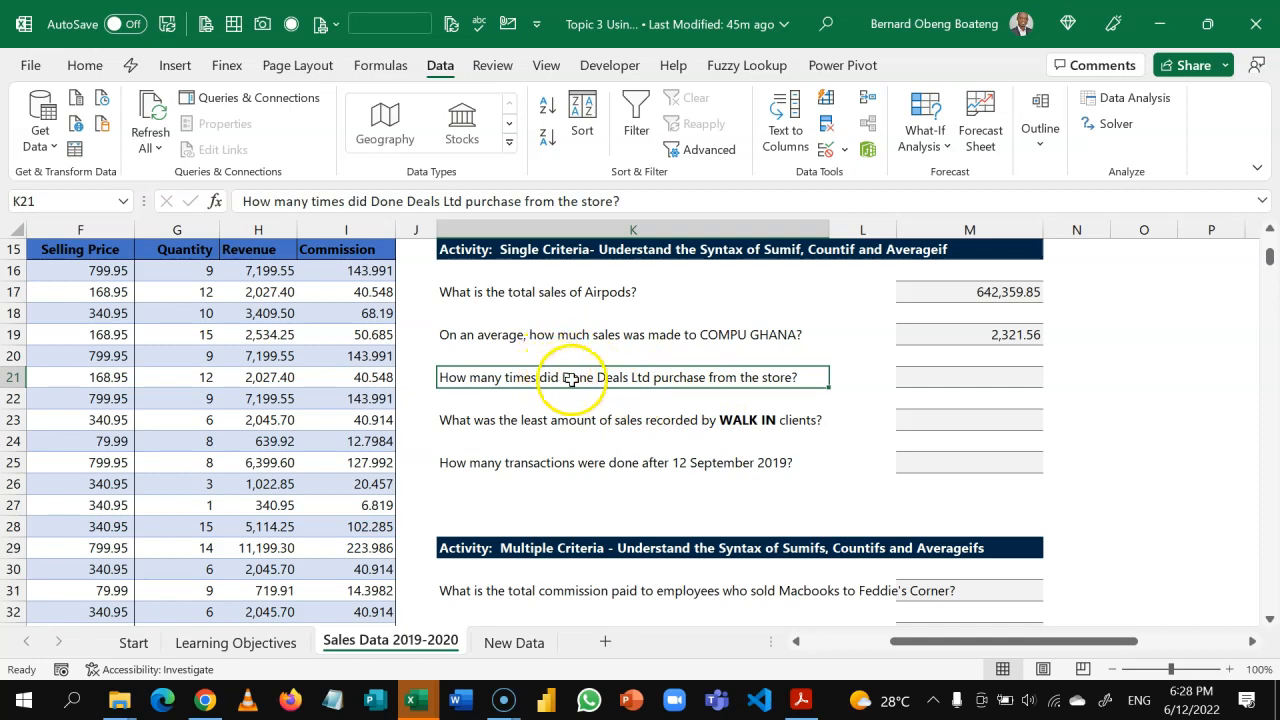
{"action": "left_click", "coordinate": [378, 380]}
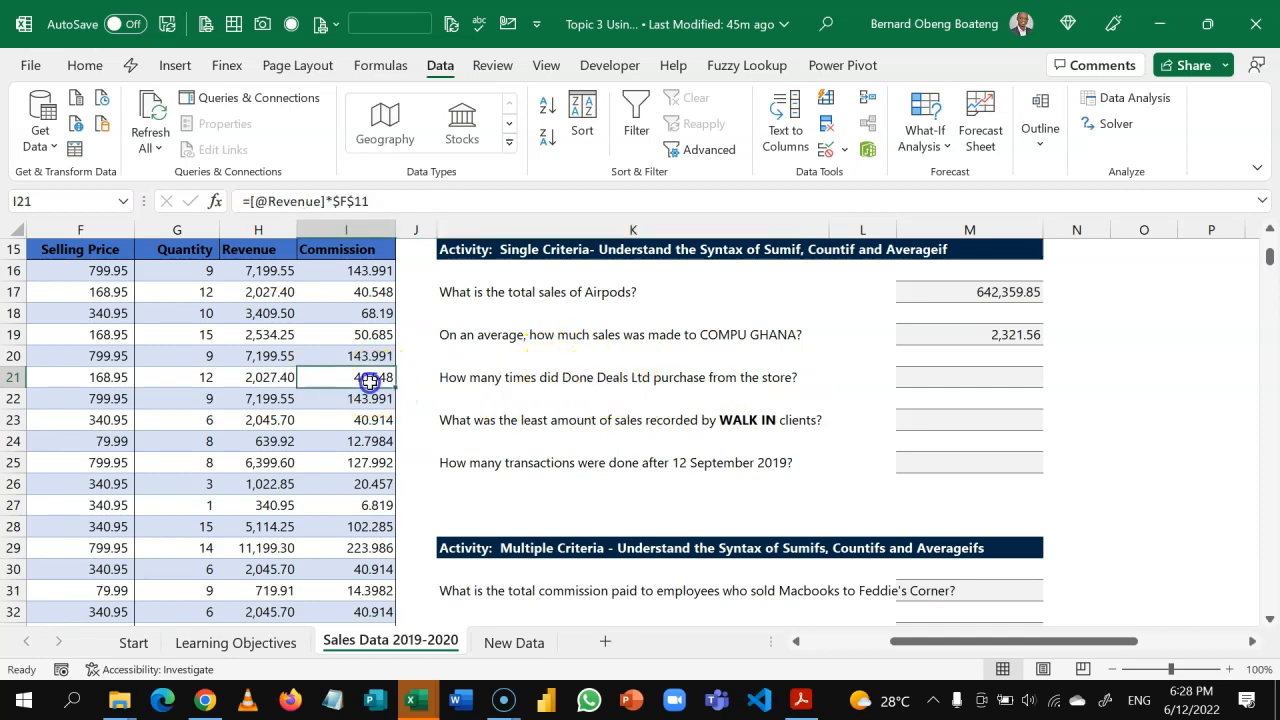
{"action": "key", "text": "Left"}
{"action": "key", "text": "Left"}
{"action": "key", "text": "Left"}
{"action": "key", "text": "Left"}
{"action": "key", "text": "Left"}
{"action": "key", "text": "Left"}
{"action": "key", "text": "Left"}
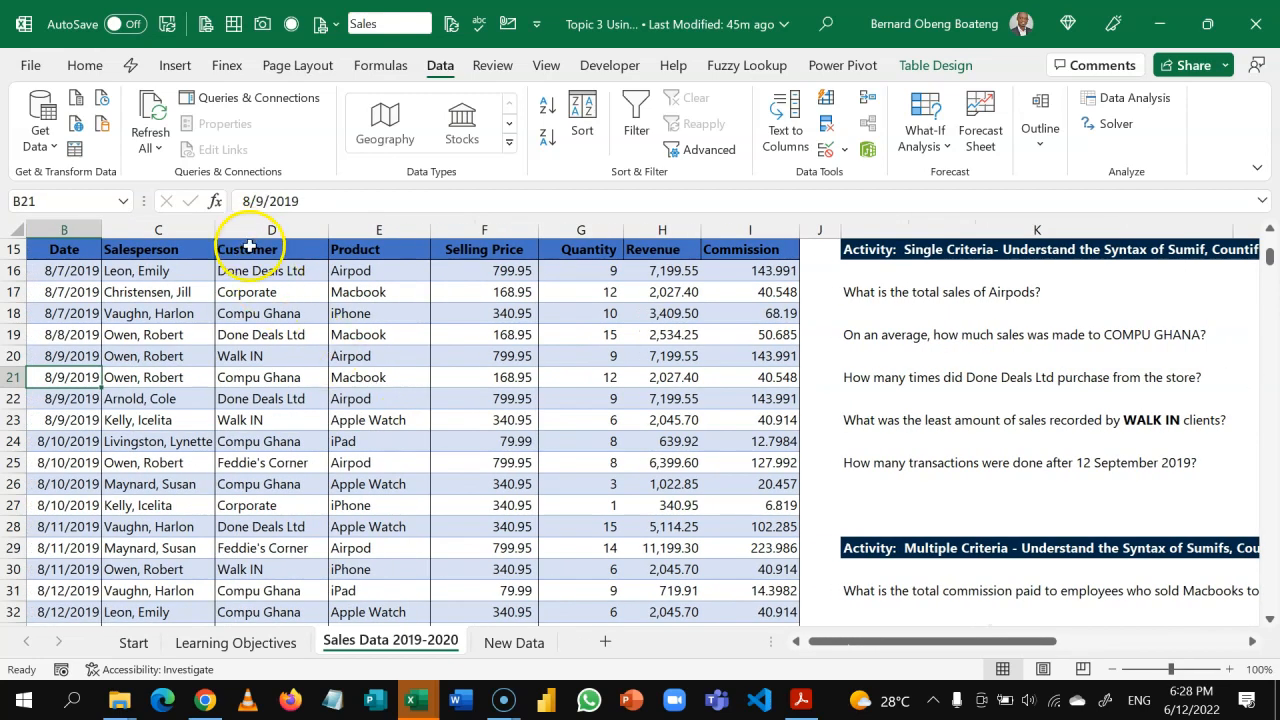
{"action": "left_click", "coordinate": [250, 337]}
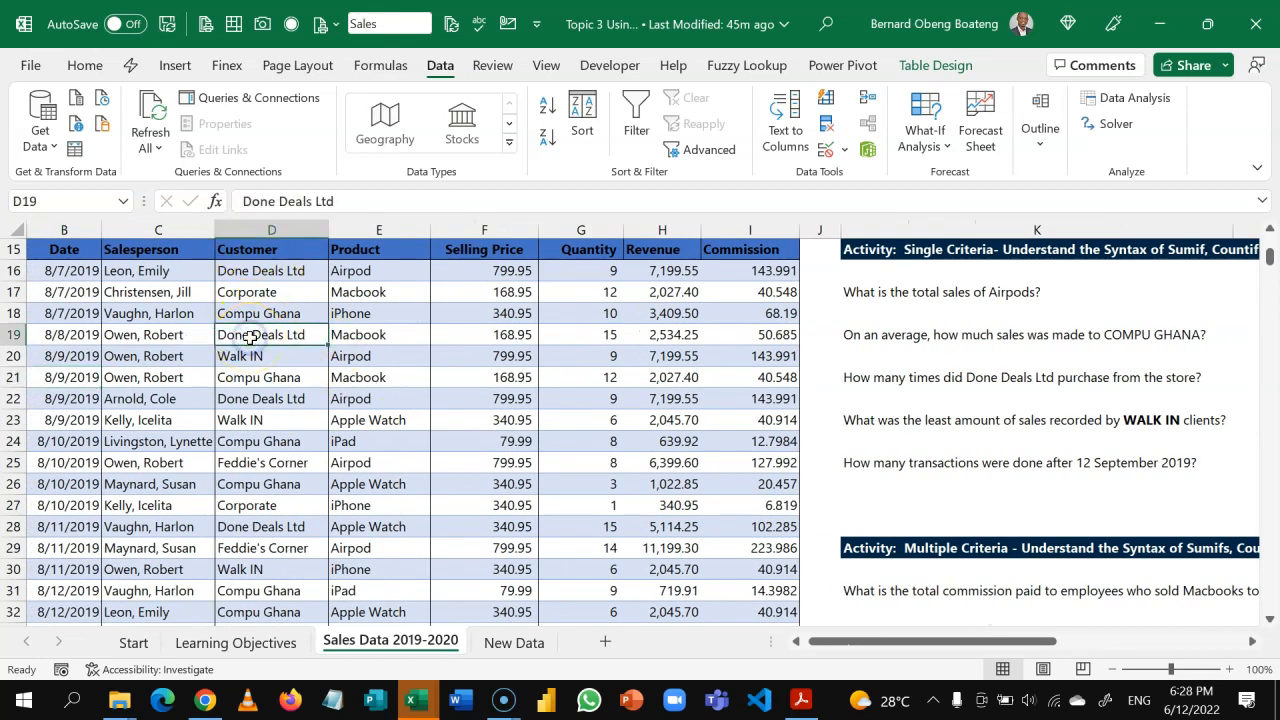
{"action": "left_click", "coordinate": [251, 421]}
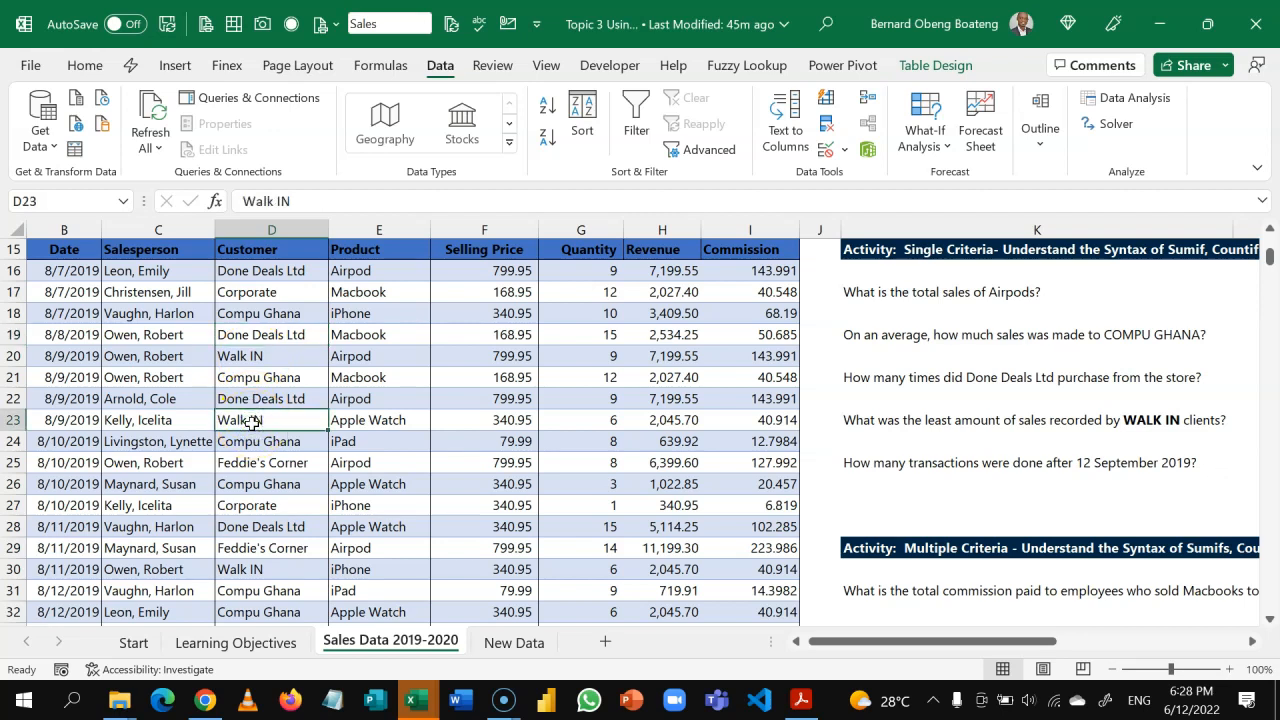
{"action": "left_click", "coordinate": [277, 318]}
{"action": "left_click", "coordinate": [268, 420]}
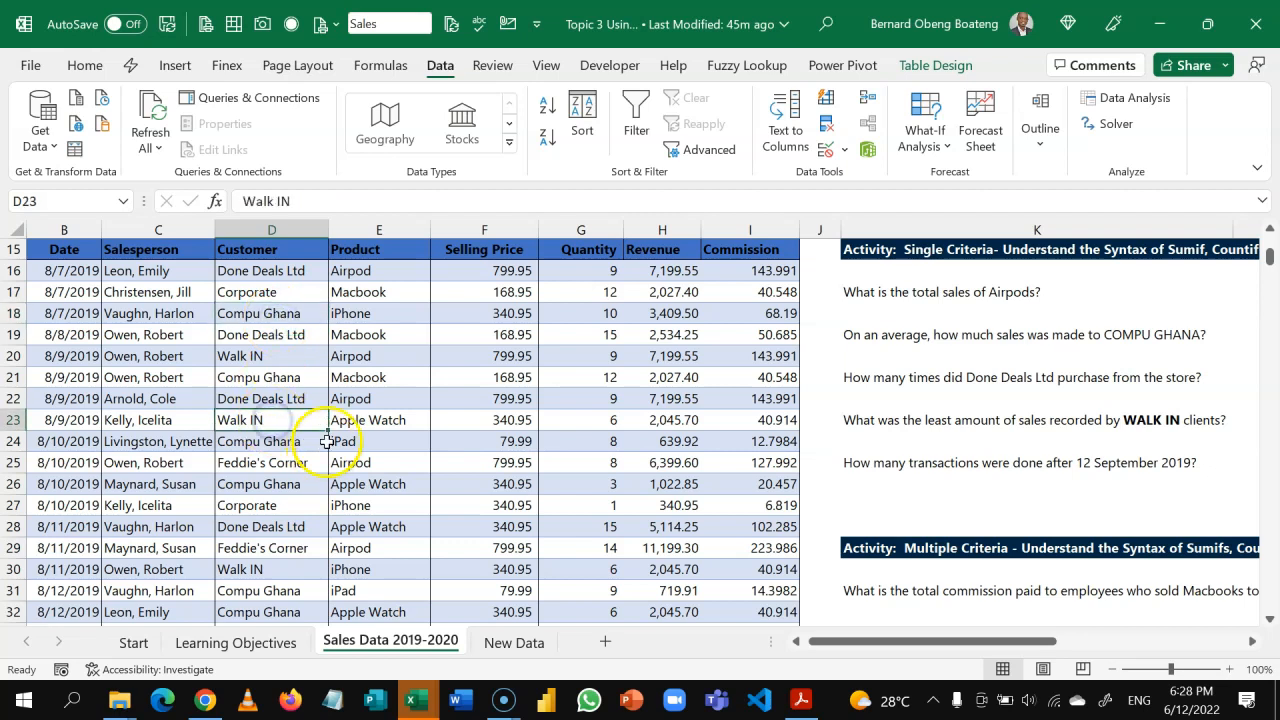
Start a COUNTIF formula in M21, beside the question on how many times Done Deals Ltd purchased
{"action": "left_click", "coordinate": [898, 396]}
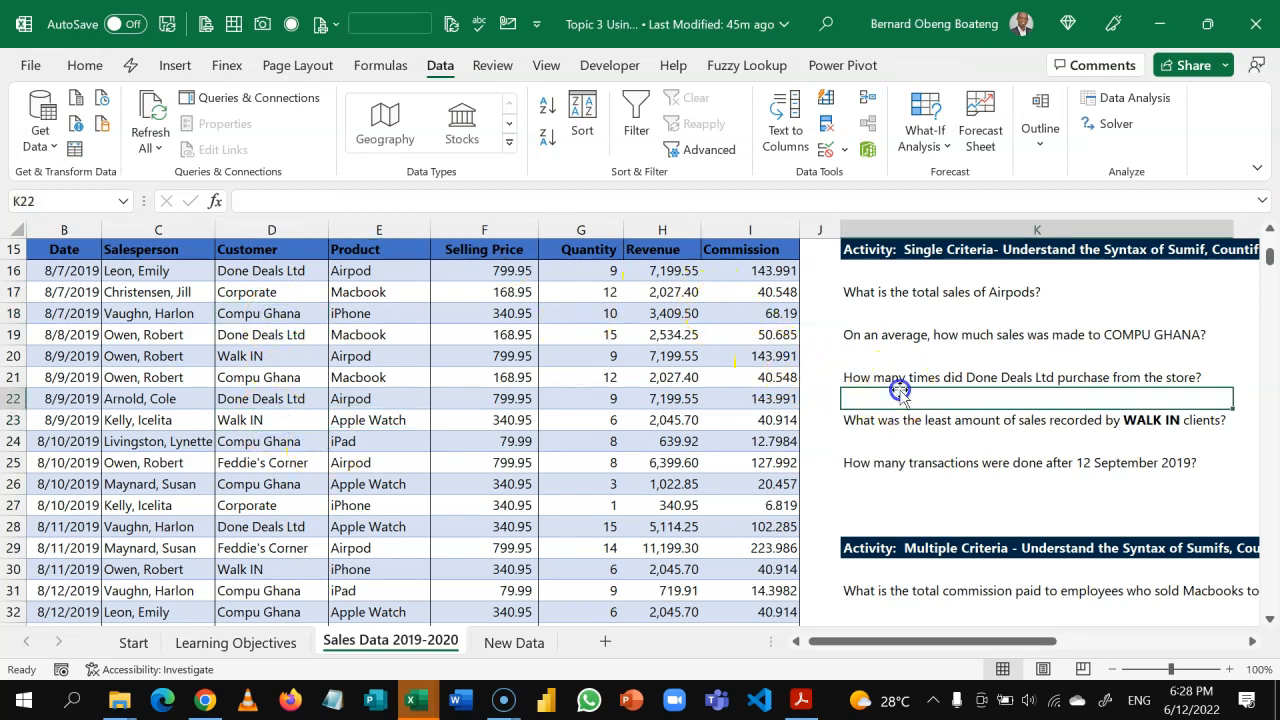
{"action": "key", "text": "Up"}
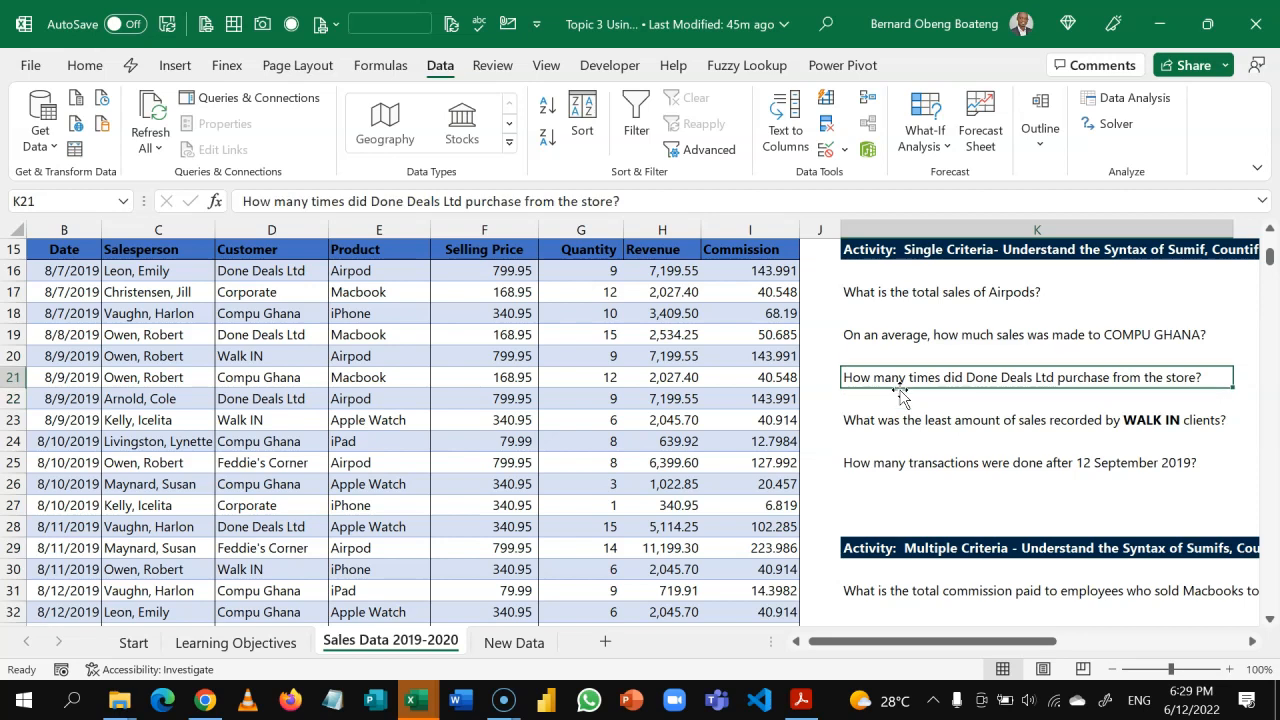
{"action": "key", "text": "Right"}
{"action": "key", "text": "Right"}
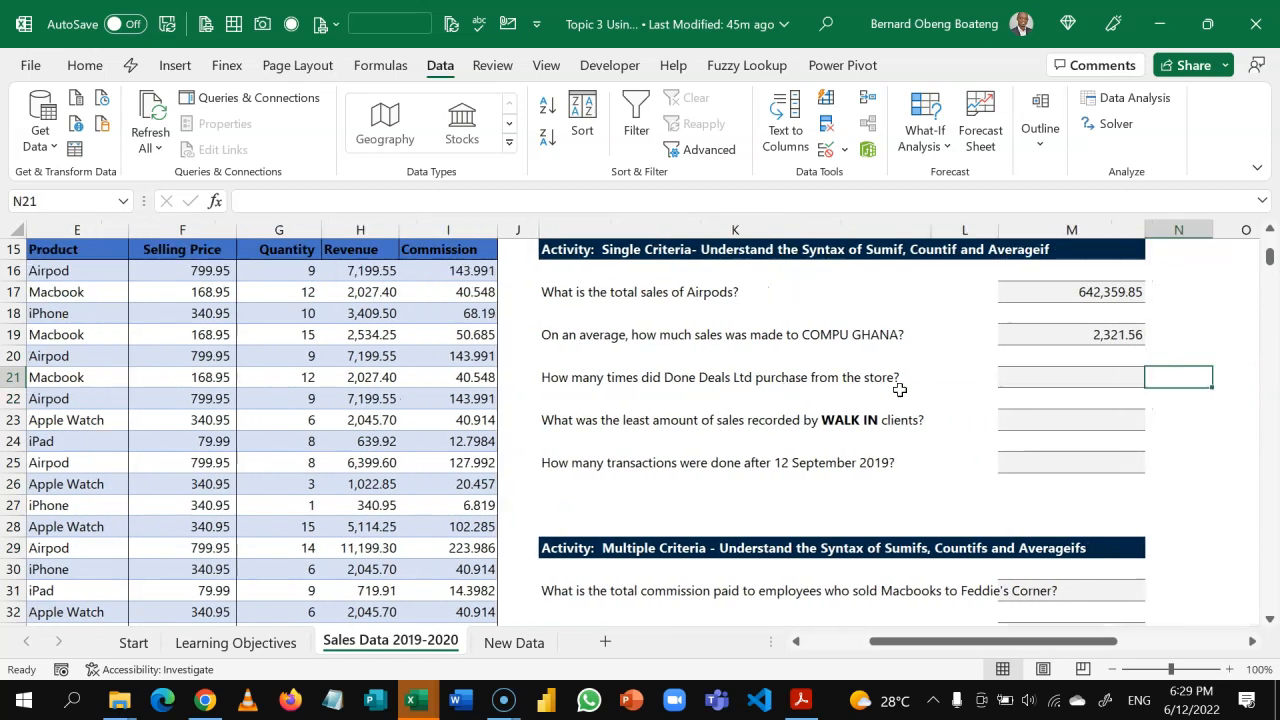
{"action": "key", "text": "Left"}
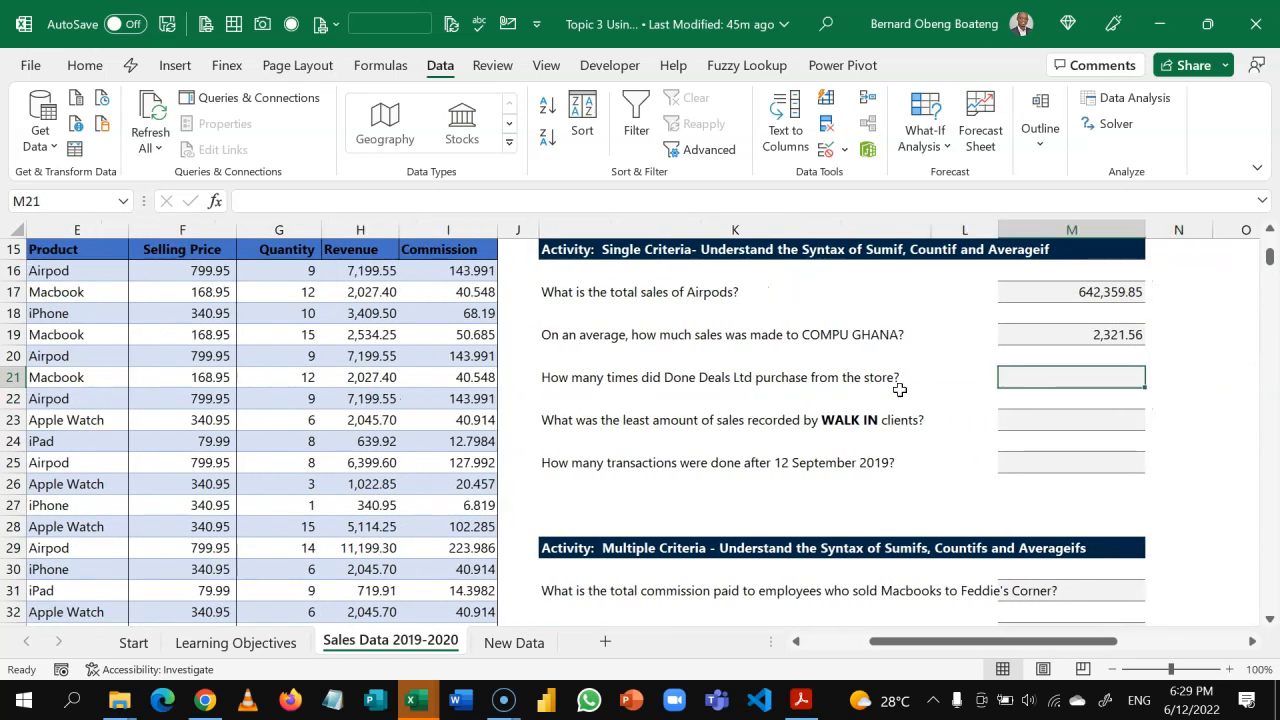
{"action": "type", "text": "=COUNT"}
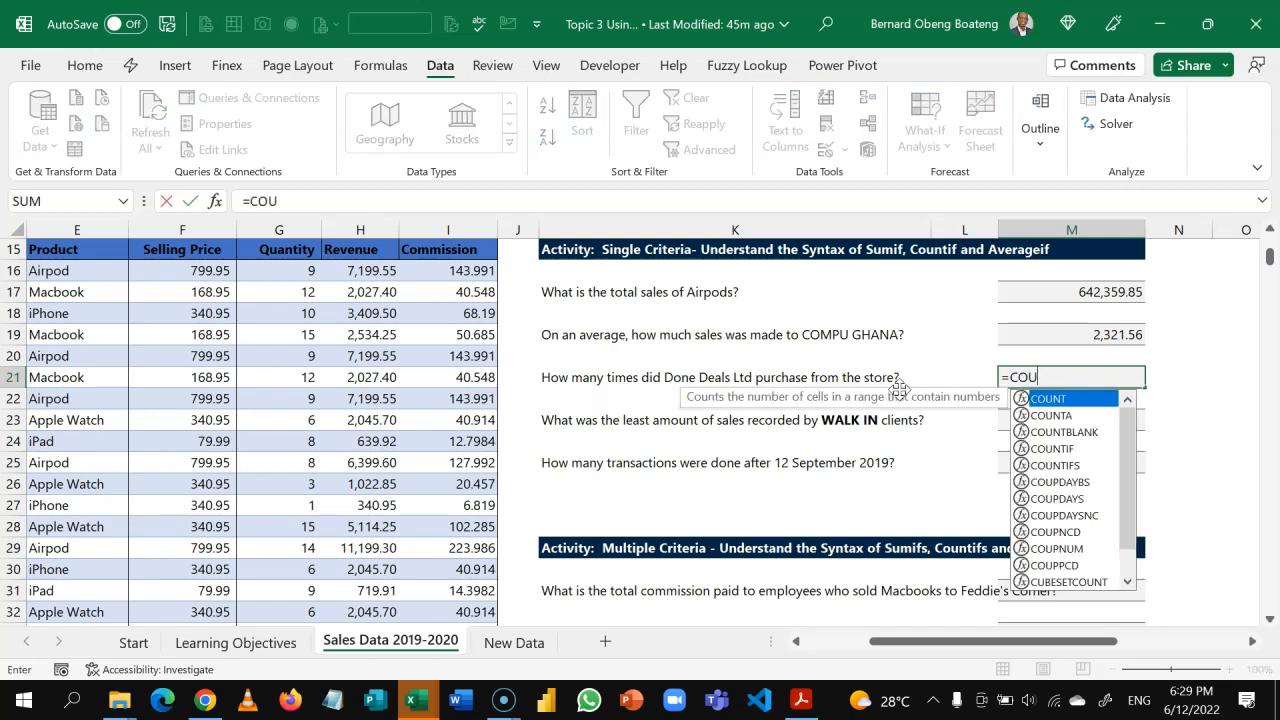
{"action": "key", "text": "Down"}
{"action": "key", "text": "Down"}
{"action": "key", "text": "Down"}
{"action": "key", "text": "Tab"}
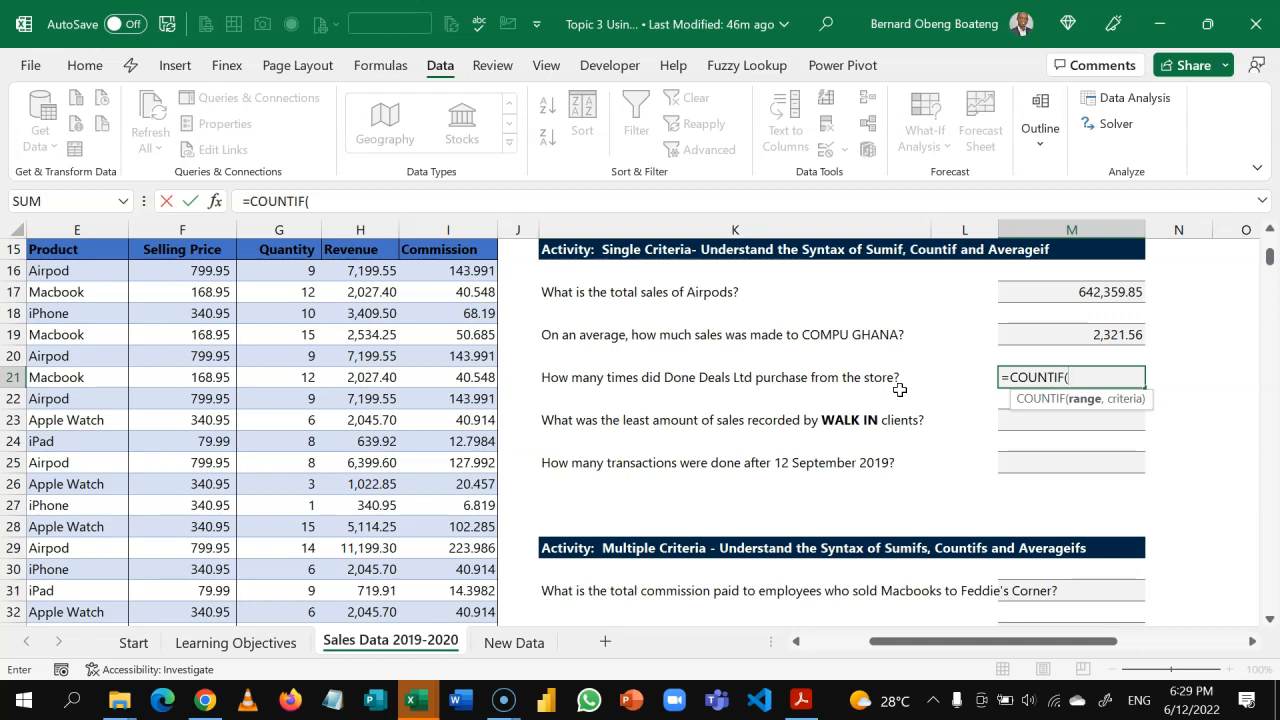
Use Sales[Customer] as the range of the COUNTIF formula
{"action": "type", "text": "Sales"}
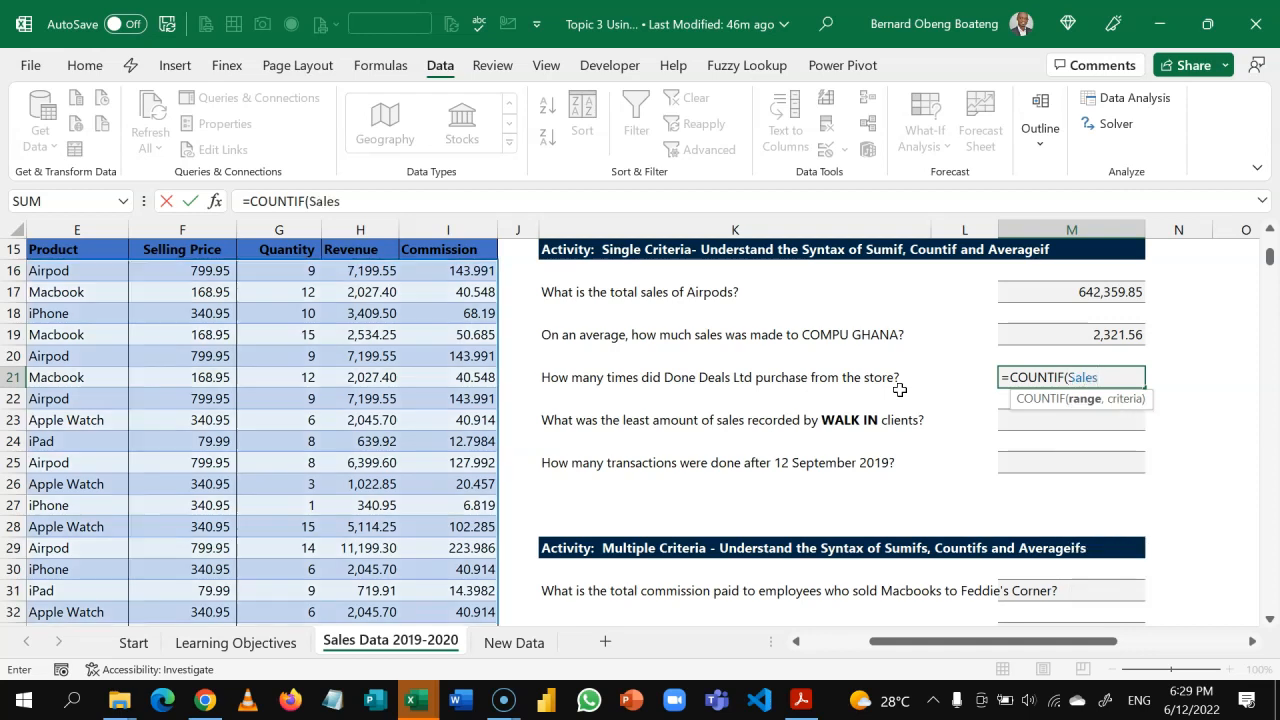
{"action": "type", "text": "["}
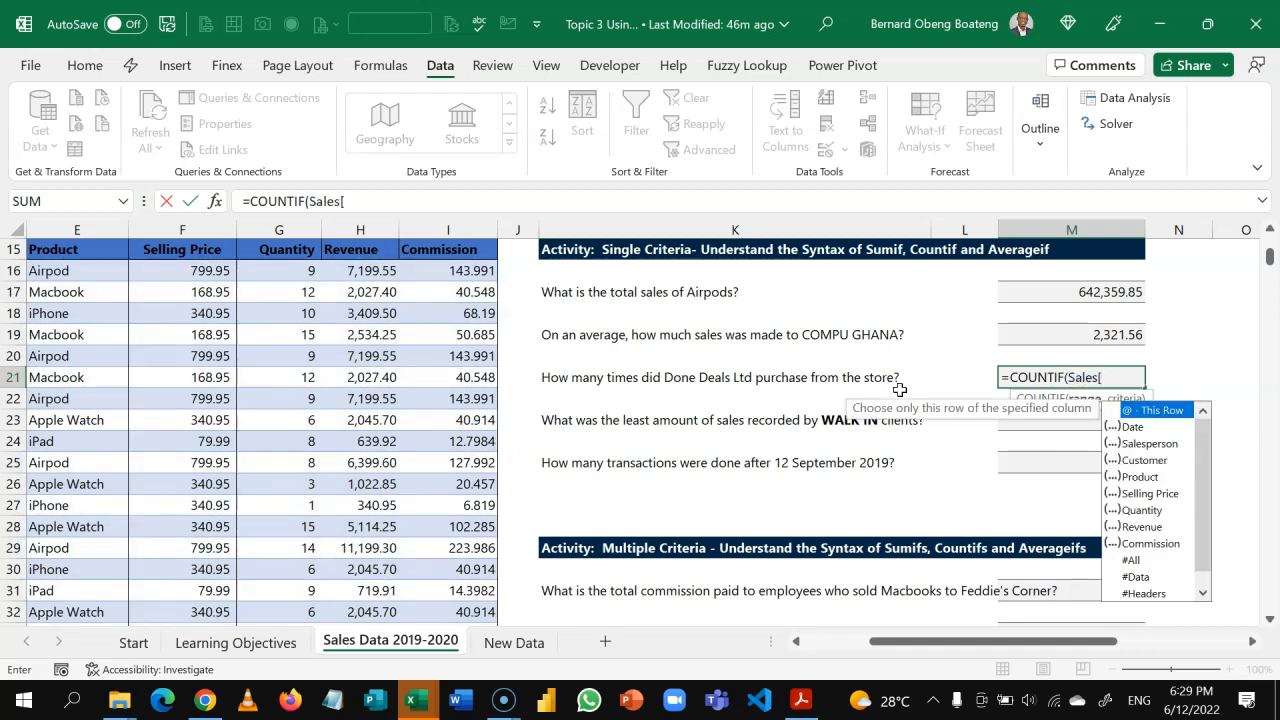
{"action": "key", "text": "Down"}
{"action": "key", "text": "Down"}
{"action": "key", "text": "Down"}
{"action": "key", "text": "Tab"}
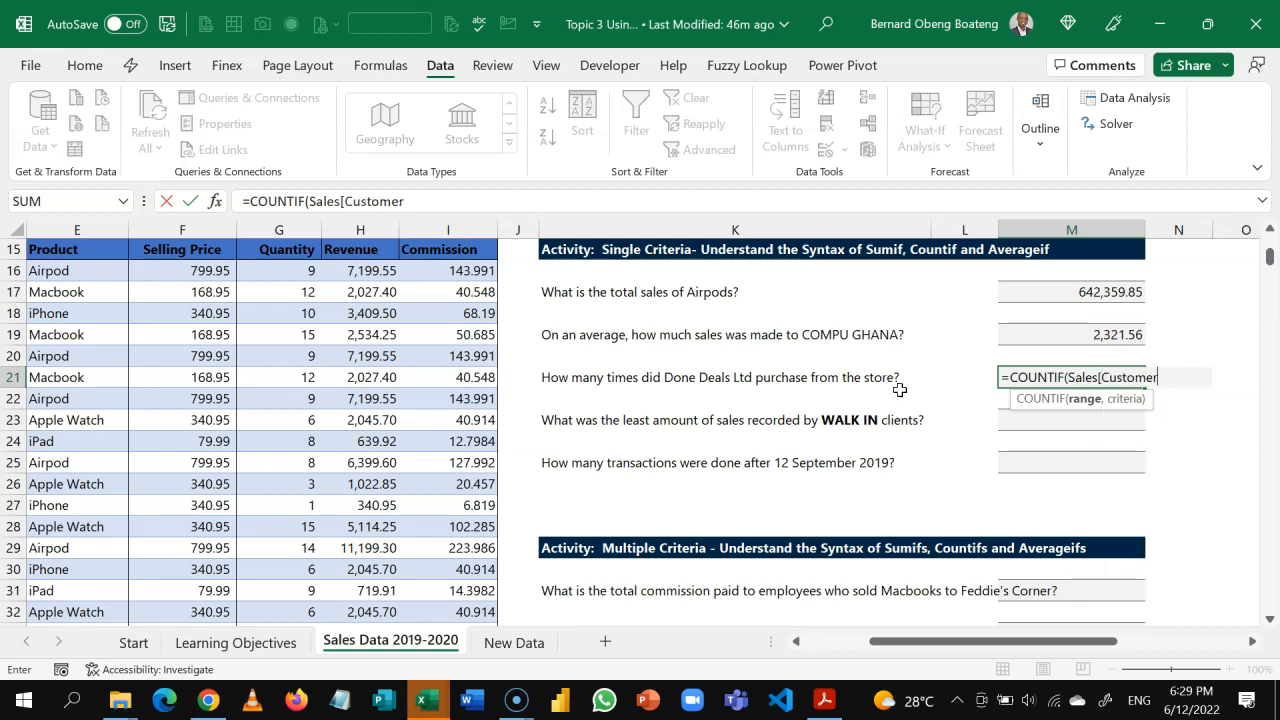
{"action": "type", "text": "],"}
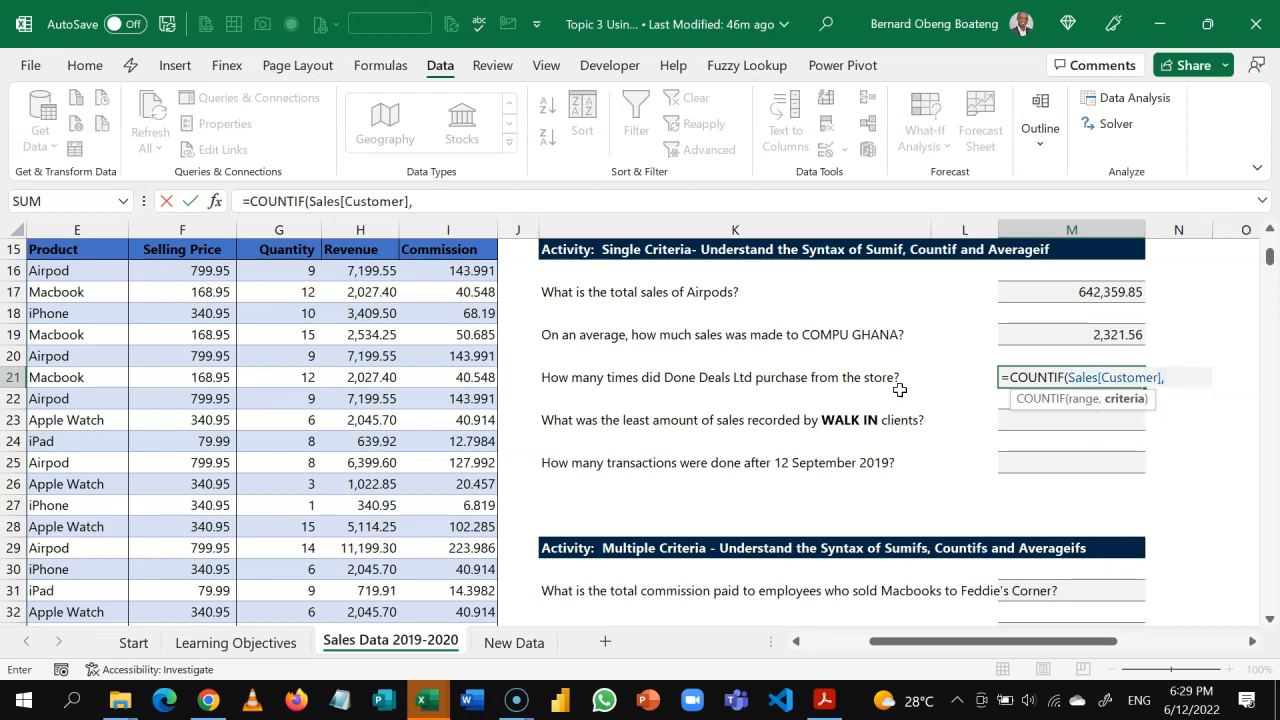
Add "Done Deals" as the criterion of the COUNTIF formula and close its parenthesis
{"action": "left_click", "coordinate": [796, 641]}
{"action": "left_click", "coordinate": [796, 641]}
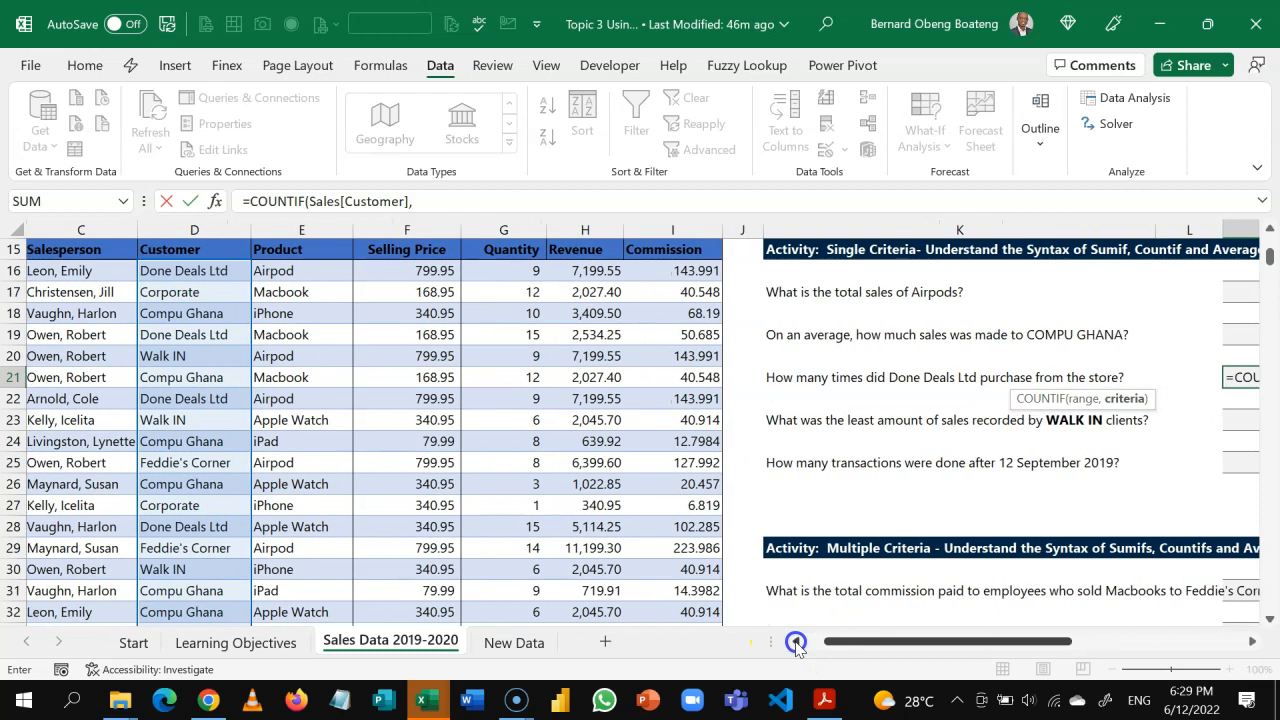
{"action": "left_click", "coordinate": [1252, 641]}
{"action": "left_click", "coordinate": [1252, 641]}
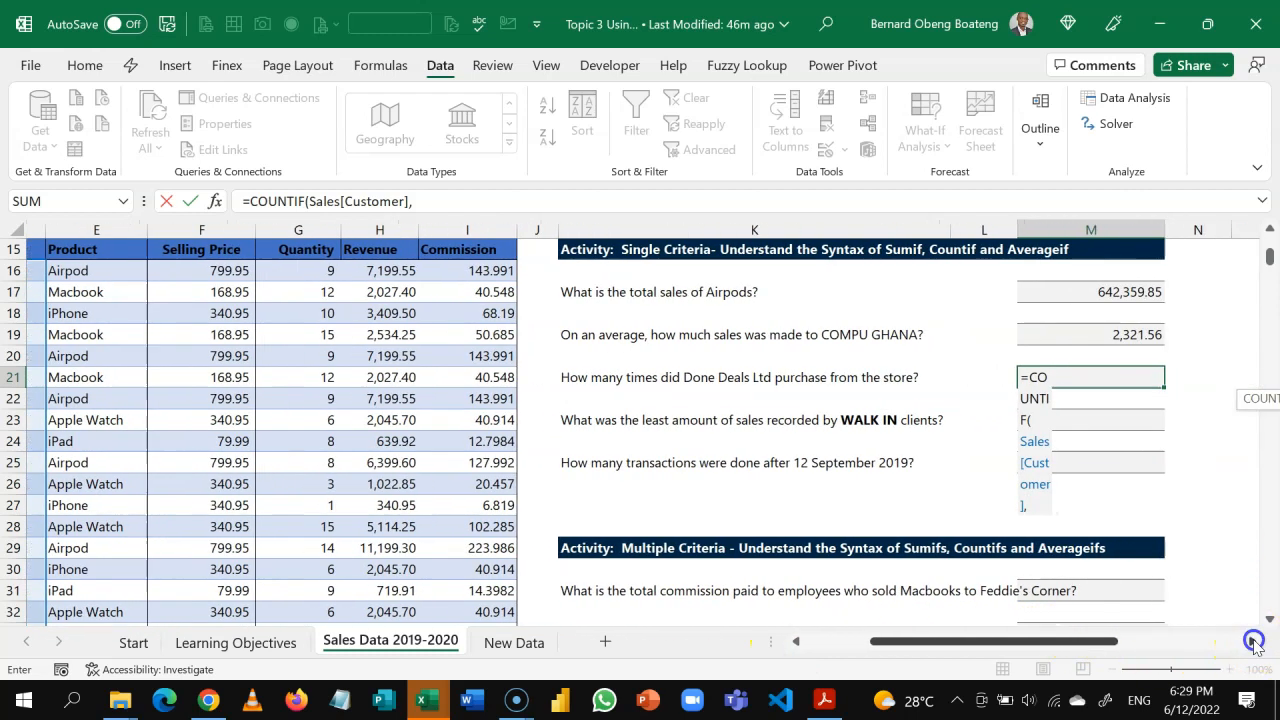
{"action": "left_click", "coordinate": [1253, 641]}
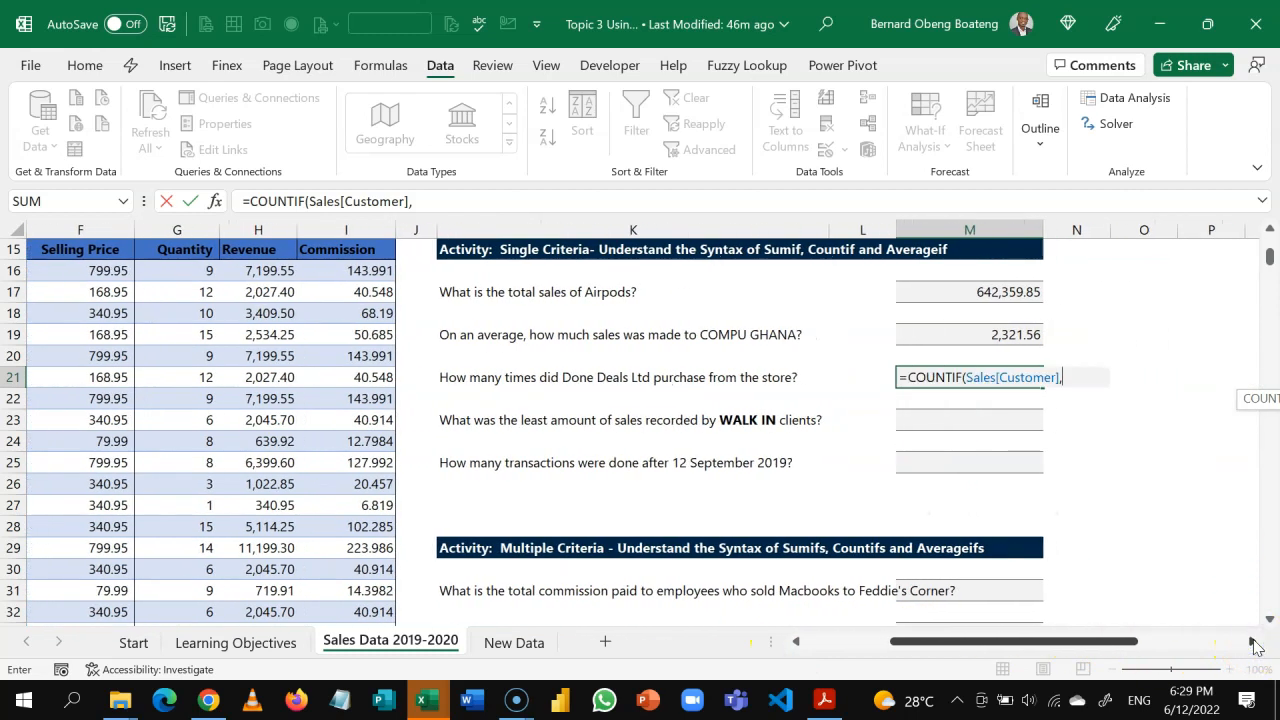
{"action": "type", "text": "\"dONE "}
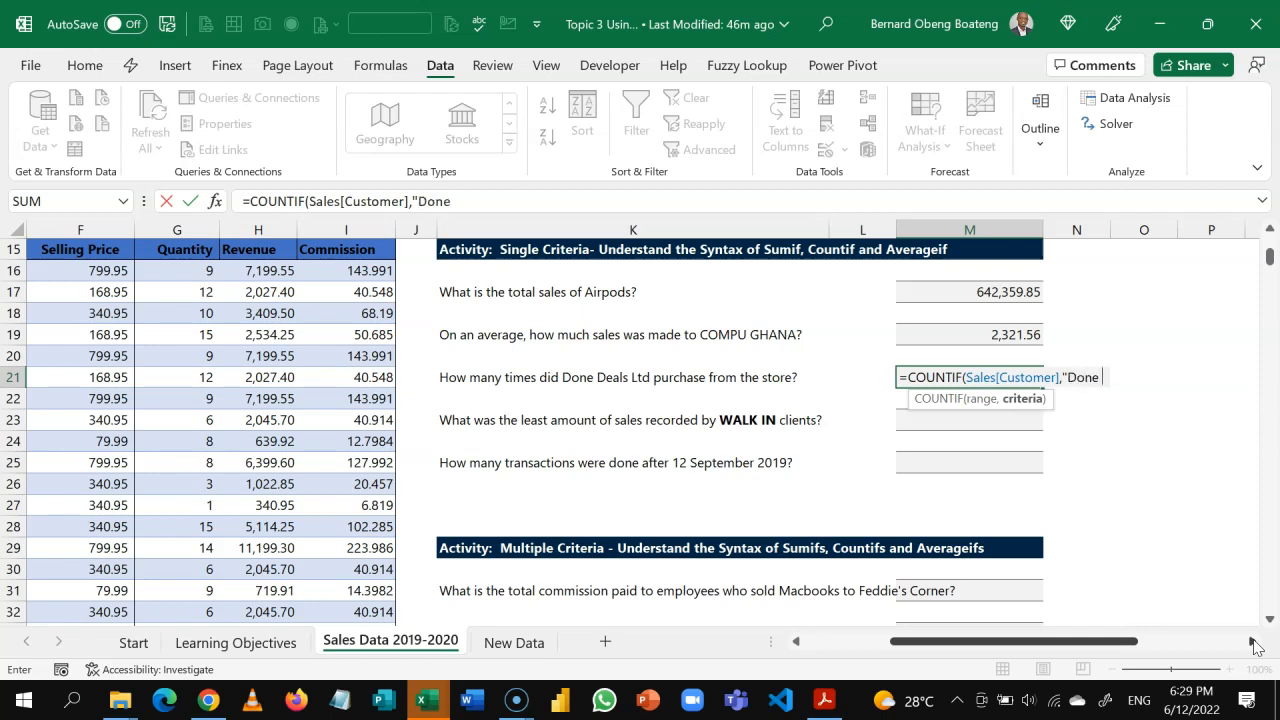
{"action": "type", "text": "Deals\""}
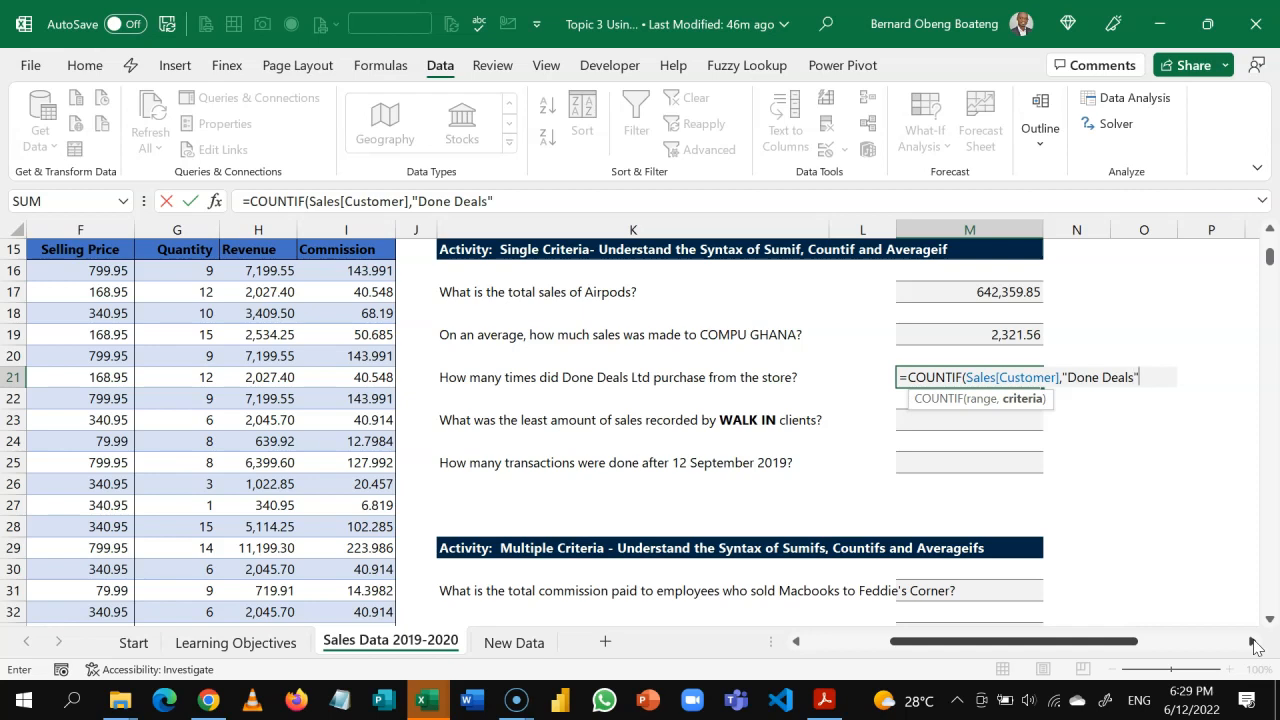
{"action": "type", "text": ")"}
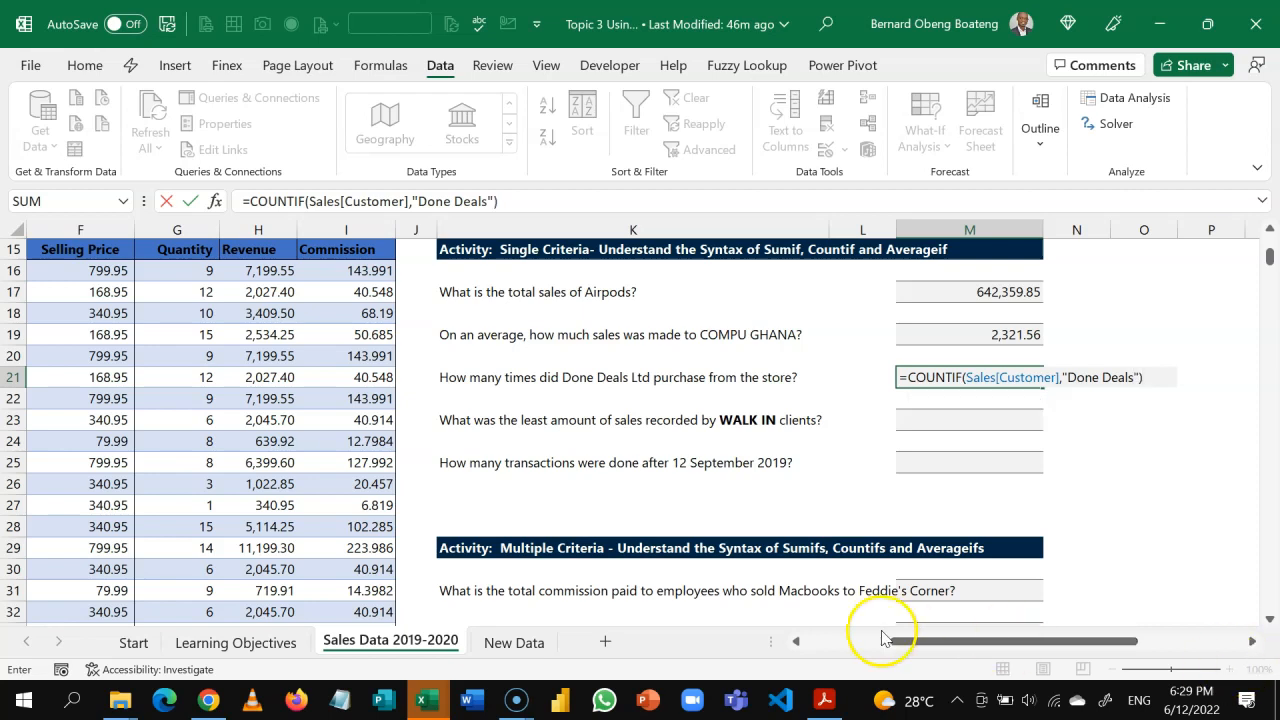
Correct the COUNTIF criterion to "Done Deals Ltd" after checking the Customer column, and enter the formula
{"action": "left_click", "coordinate": [797, 642]}
{"action": "left_click", "coordinate": [797, 642]}
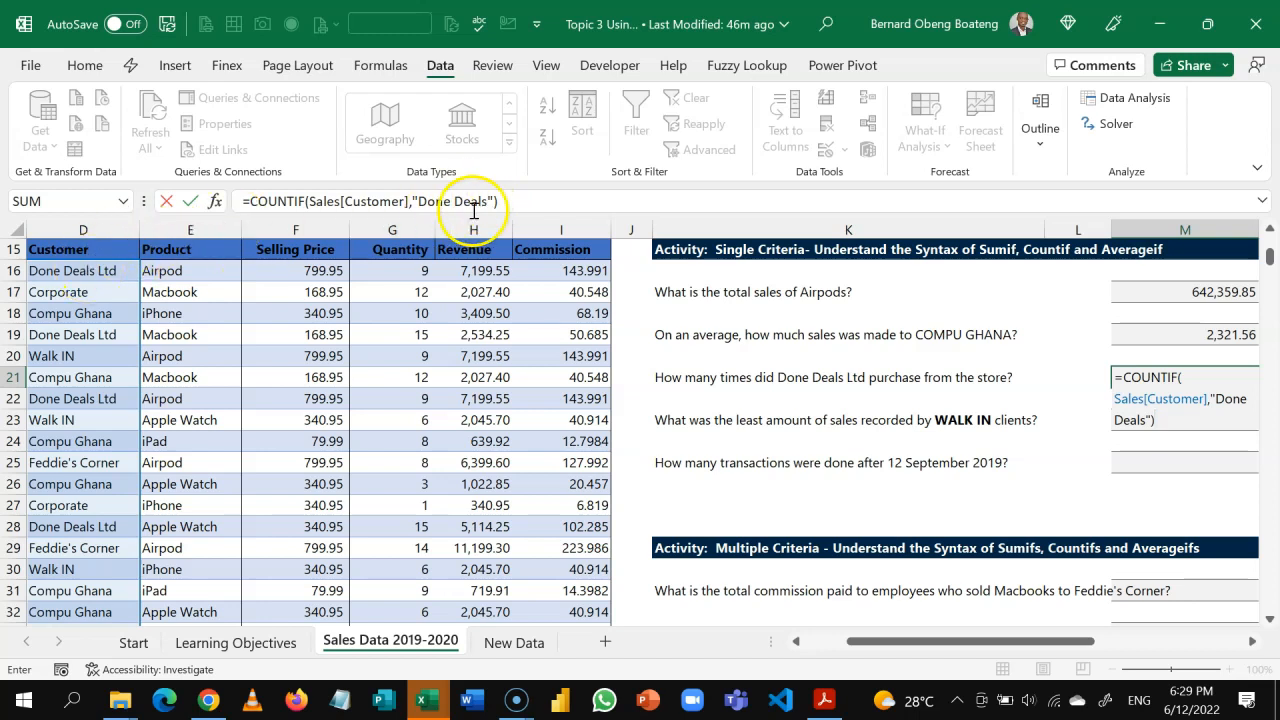
{"action": "left_click", "coordinate": [490, 201]}
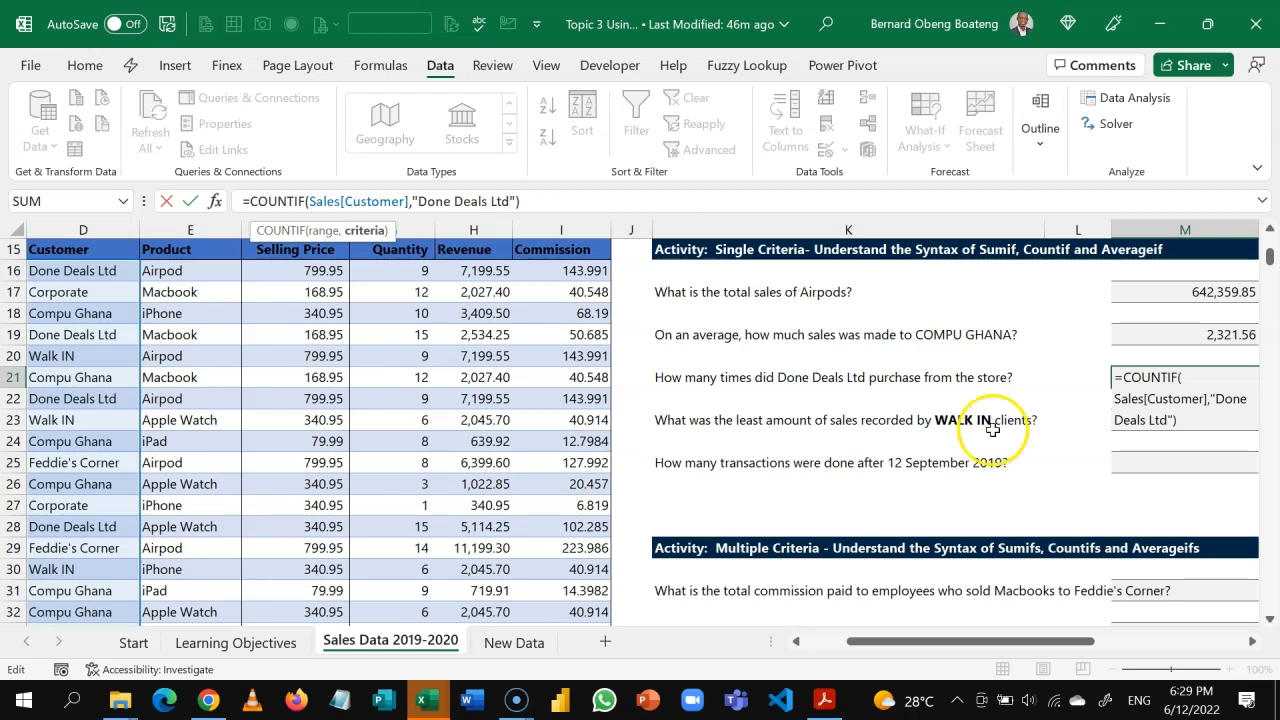
{"action": "left_click", "coordinate": [1251, 641]}
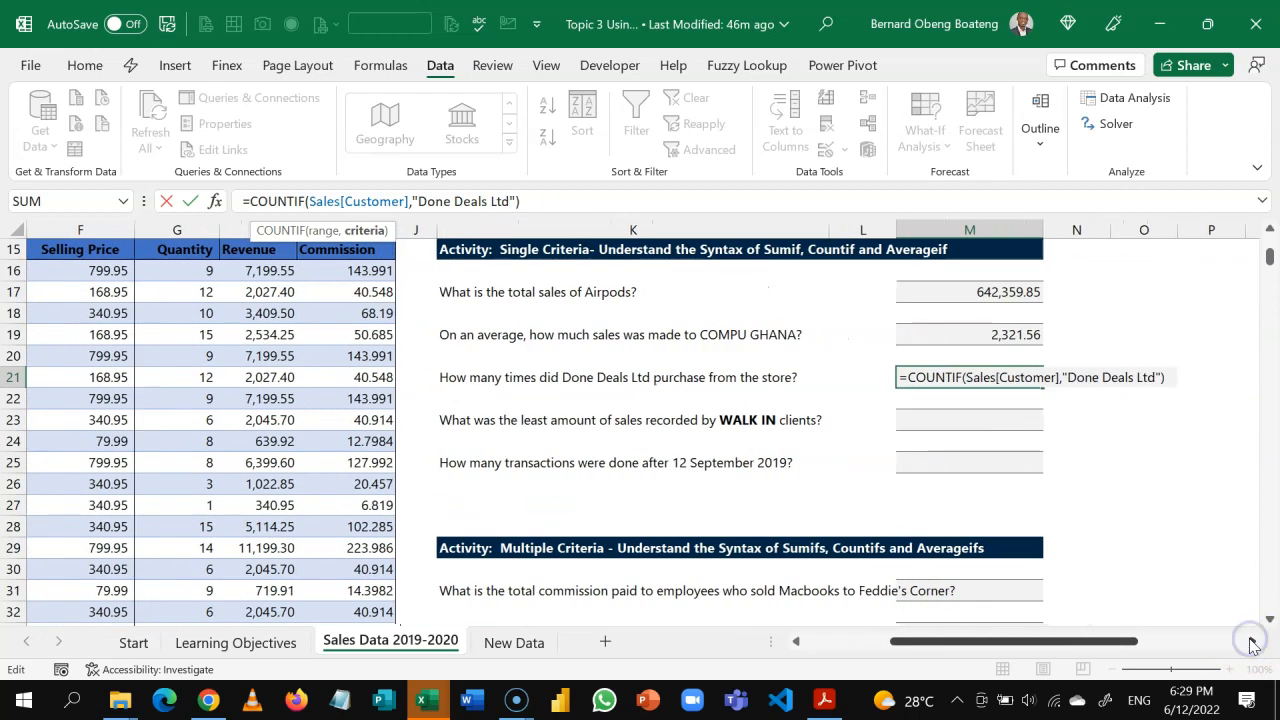
{"action": "left_click", "coordinate": [1251, 645]}
{"action": "left_click", "coordinate": [811, 376]}
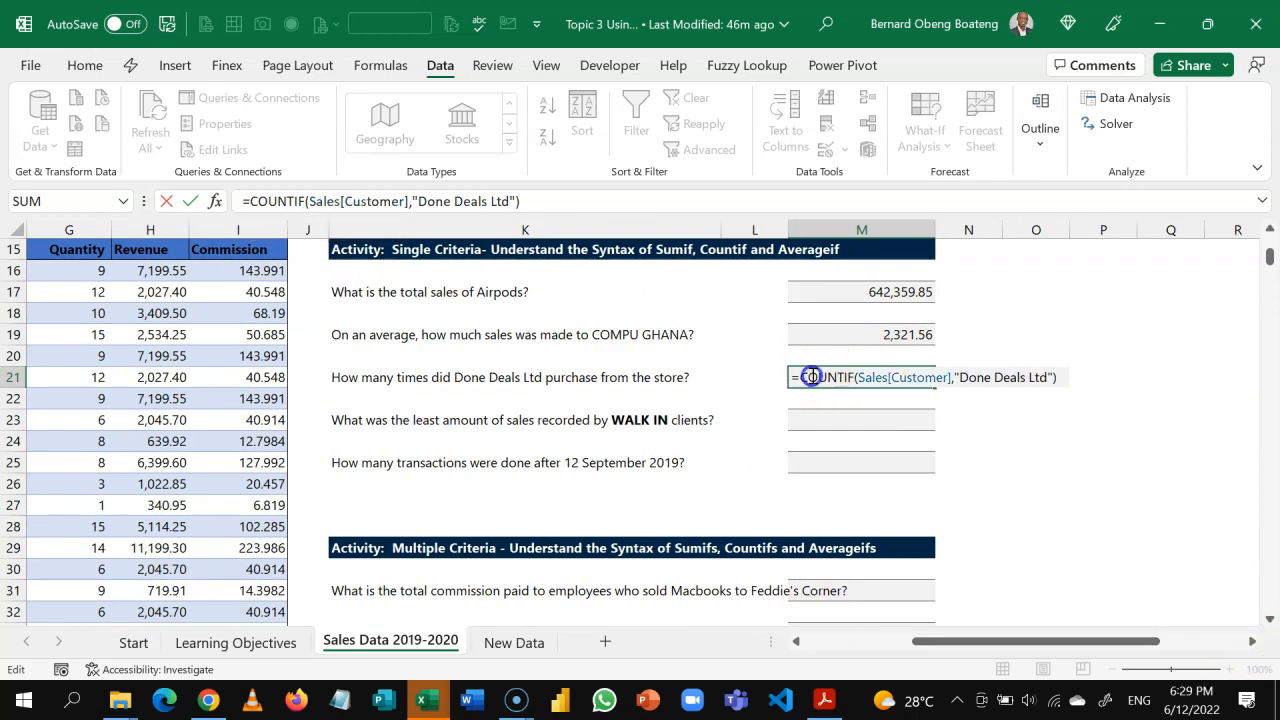
{"action": "key", "text": "Return"}
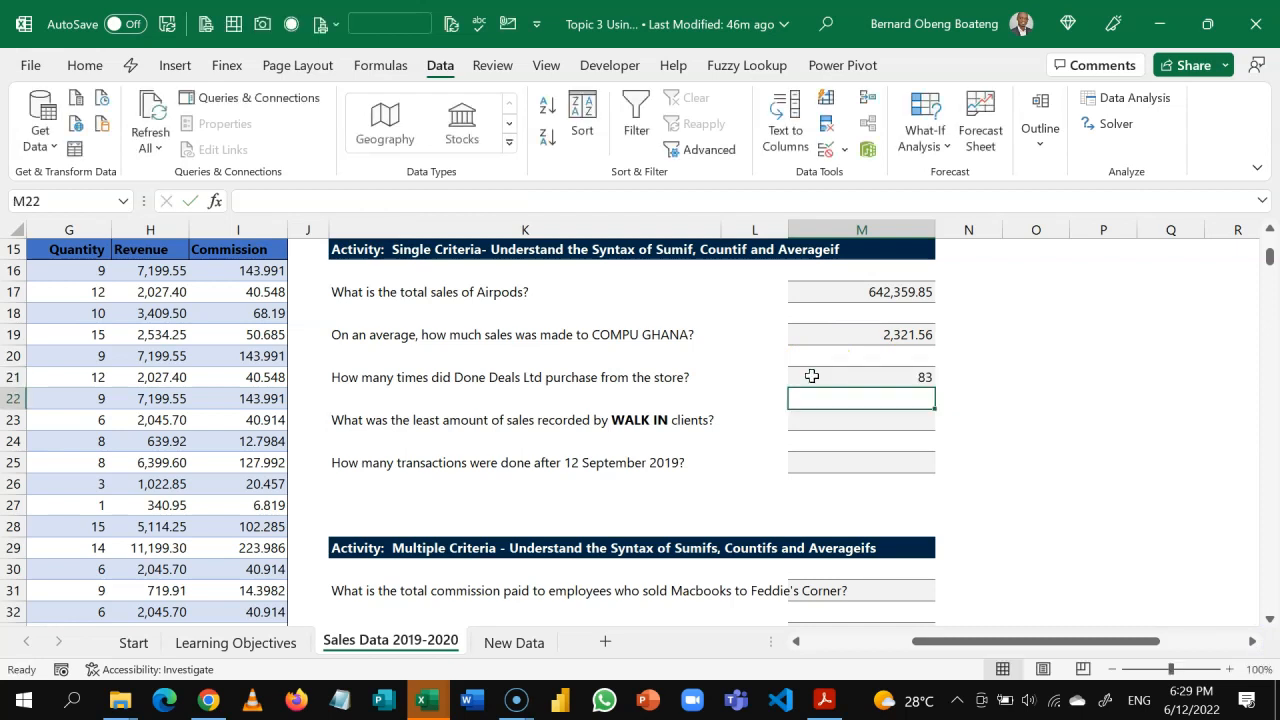
Go to the Customer header in D15 and turn on the Sales table's filter buttons
{"action": "key", "text": "Up"}
{"action": "key", "text": "Left"}
{"action": "key", "text": "Left"}
{"action": "key", "text": "Left"}
{"action": "key", "text": "Left"}
{"action": "key", "text": "Left"}
{"action": "key", "text": "Left"}
{"action": "key", "text": "Left"}
{"action": "key", "text": "Left"}
{"action": "key", "text": "Left"}
{"action": "key", "text": "Left"}
{"action": "key", "text": "Left"}
{"action": "key", "text": "Left"}
{"action": "key", "text": "Right"}
{"action": "key", "text": "Right"}
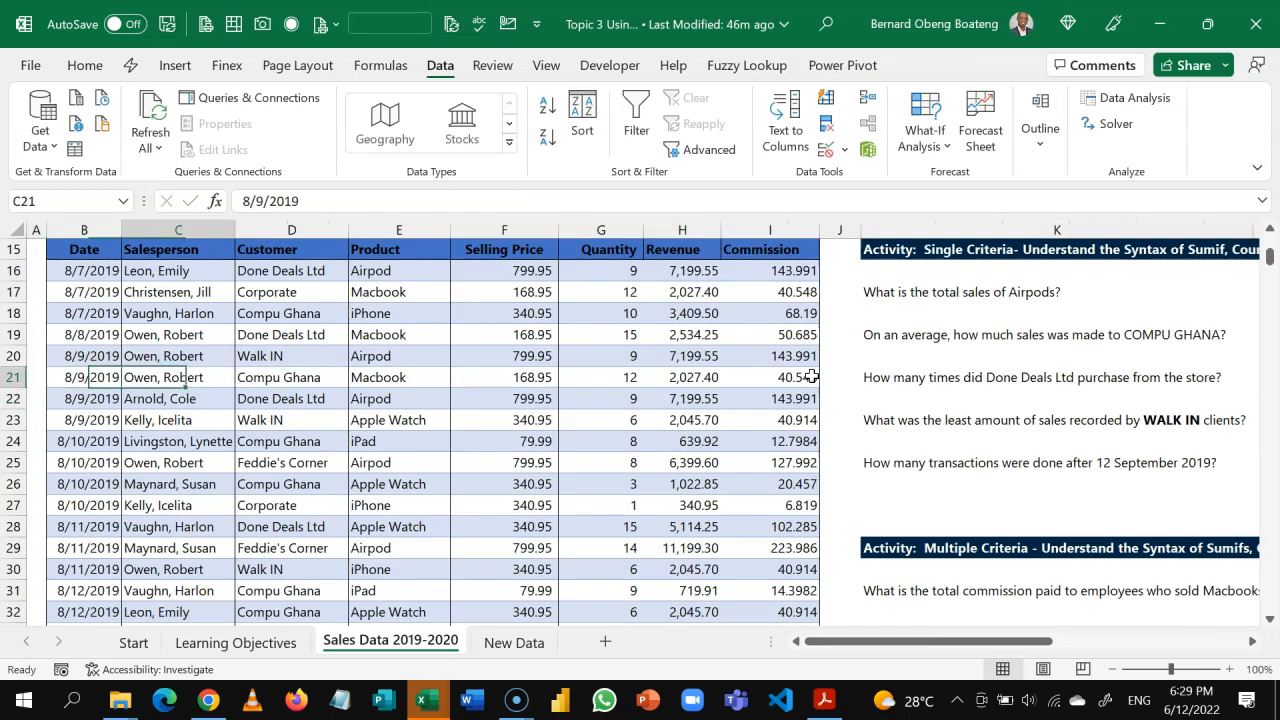
{"action": "key", "text": "Right"}
{"action": "key", "text": "Up"}
{"action": "key", "text": "Up"}
{"action": "key", "text": "Up"}
{"action": "key", "text": "Up"}
{"action": "key", "text": "Up"}
{"action": "key", "text": "Up"}
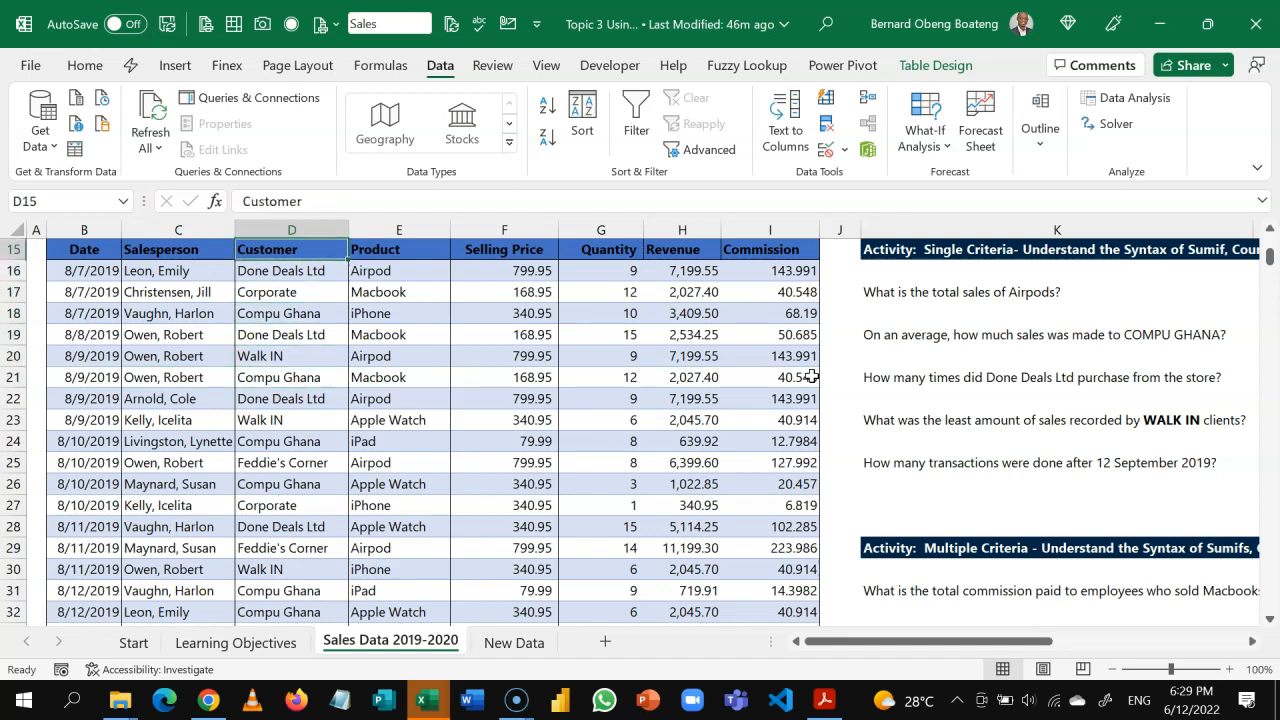
{"action": "key", "text": "ctrl+shift+l"}
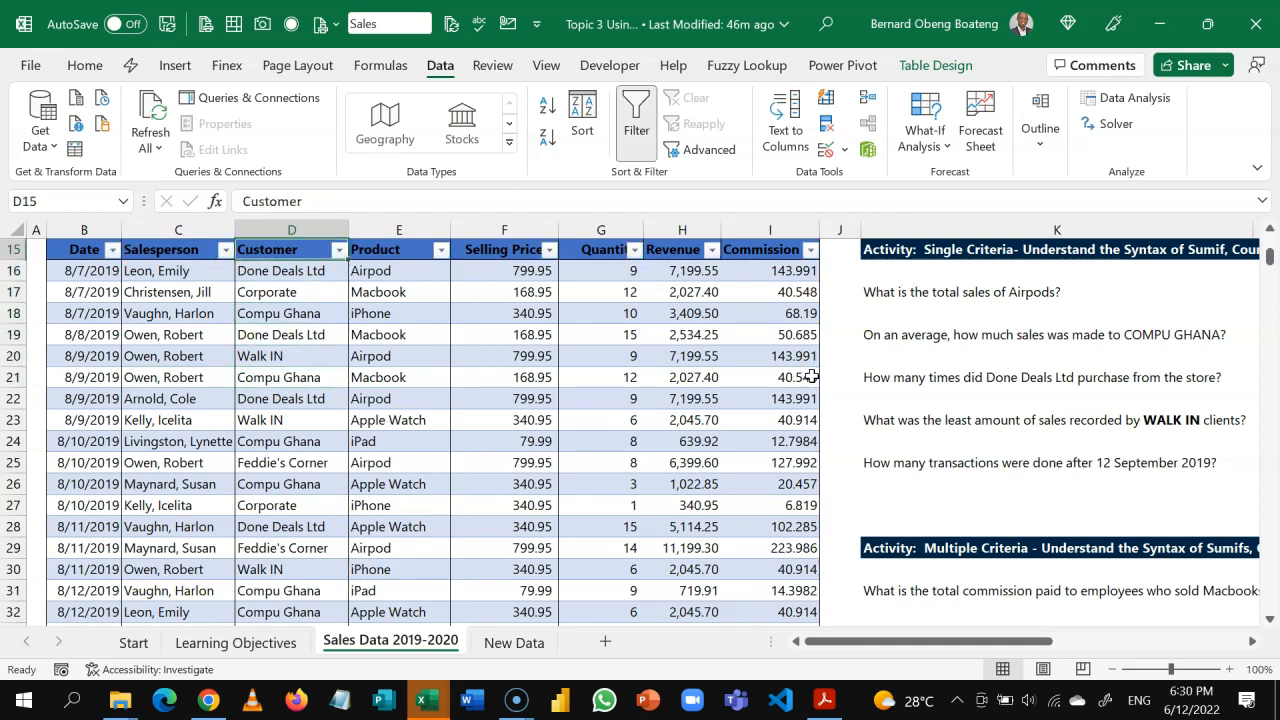
Filter the Sales table's Customer column by the value of its Done Deals Ltd cell in D16
{"action": "left_click", "coordinate": [316, 278]}
{"action": "right_click", "coordinate": [319, 282]}
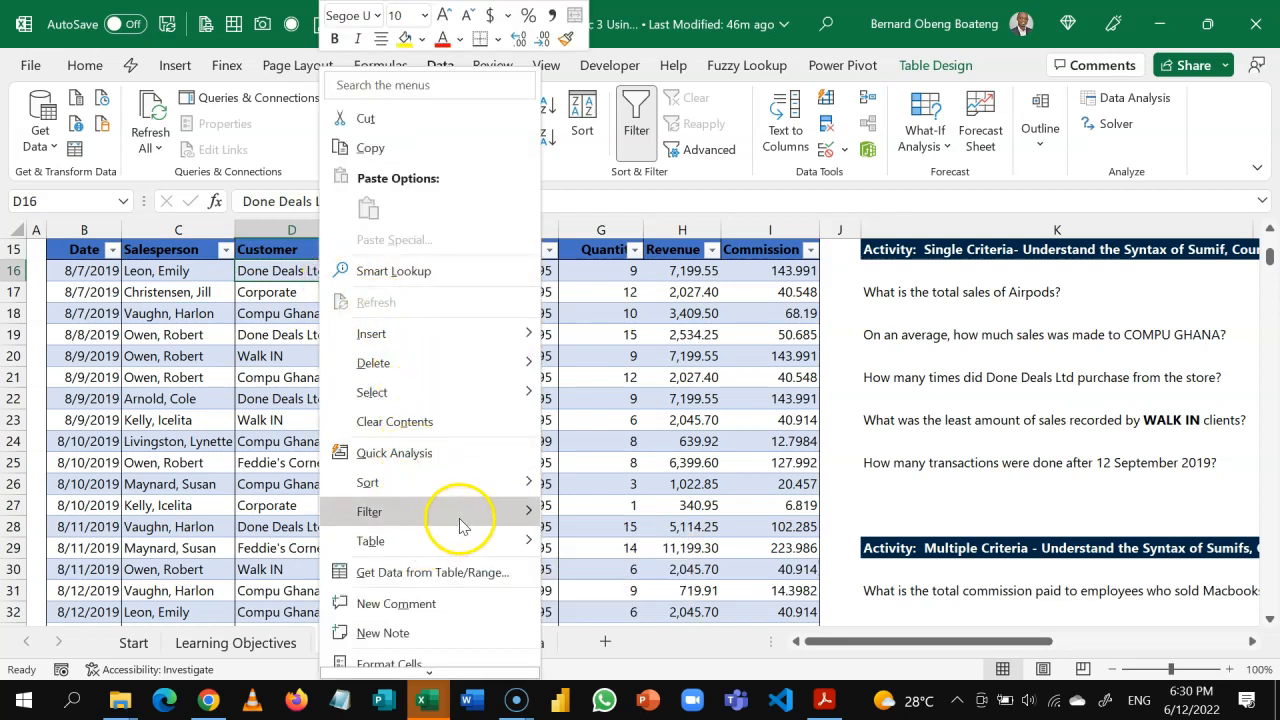
{"action": "mouse_move", "coordinate": [508, 530]}
{"action": "left_click", "coordinate": [600, 571]}
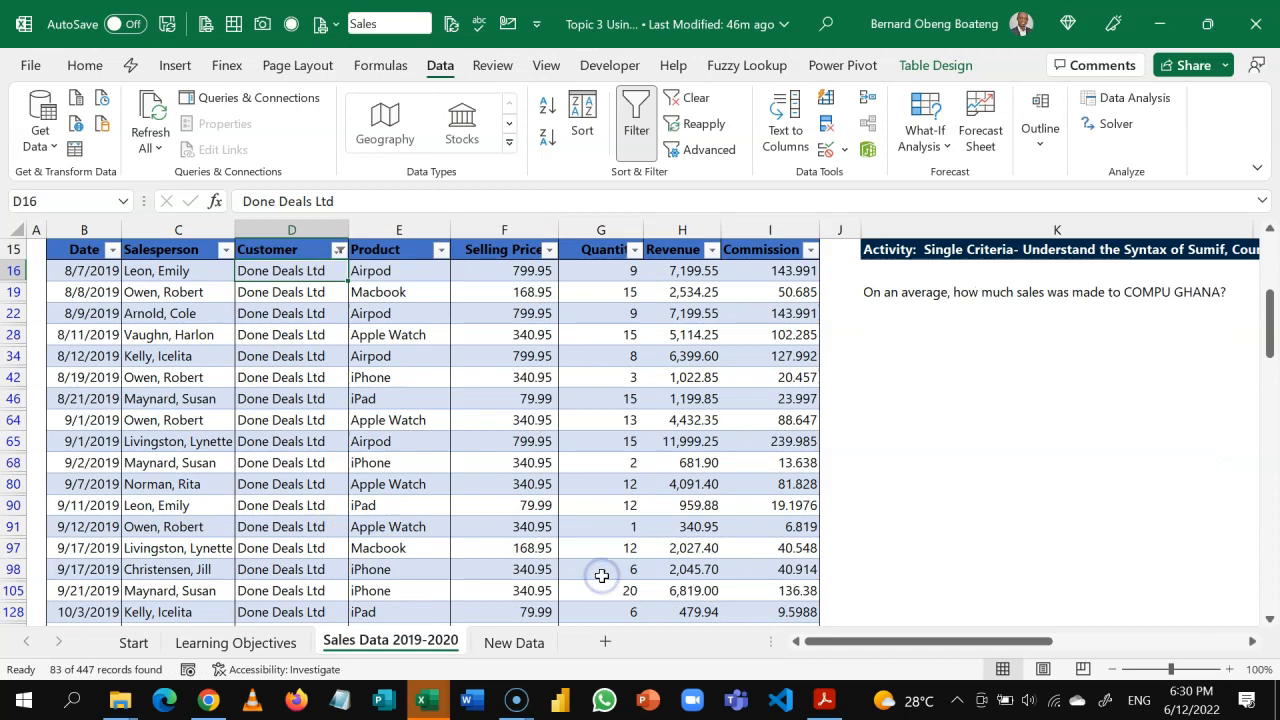
Set the Customer column's cell in the Sales table's Total row to Count
{"action": "key", "text": "ctrl+Down"}
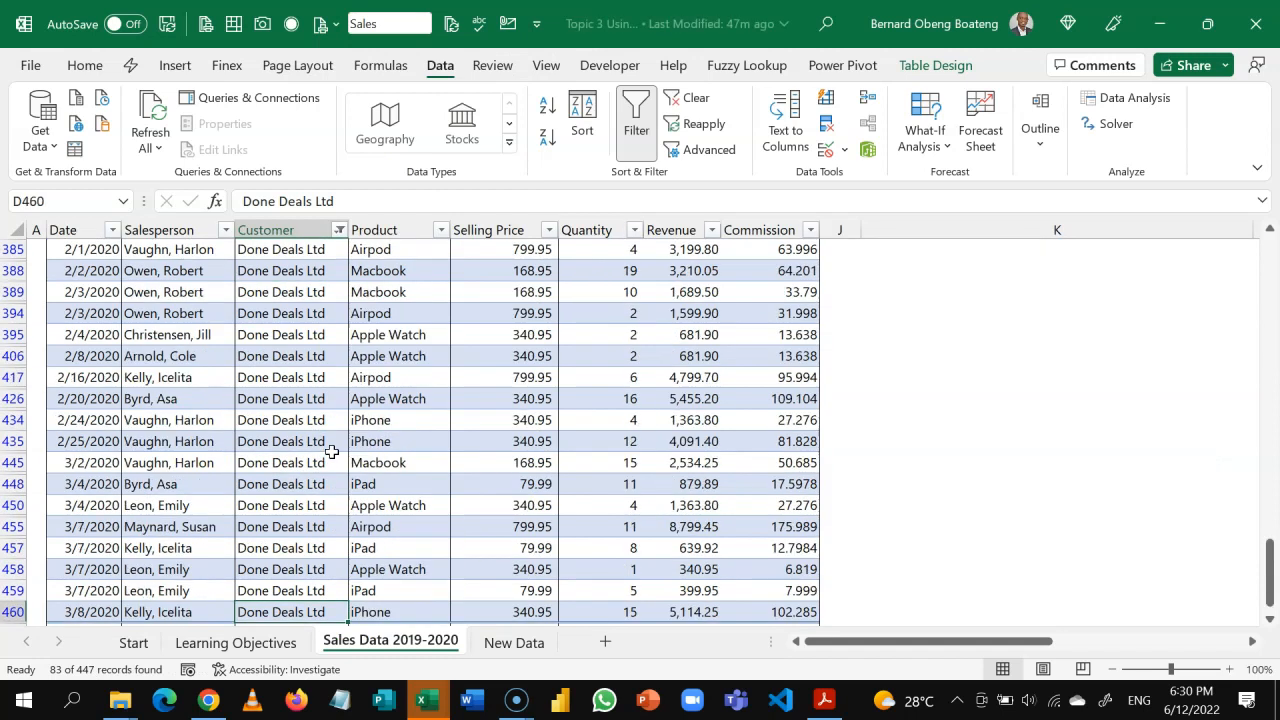
{"action": "key", "text": "Down"}
{"action": "key", "text": "Down"}
{"action": "left_click", "coordinate": [324, 590]}
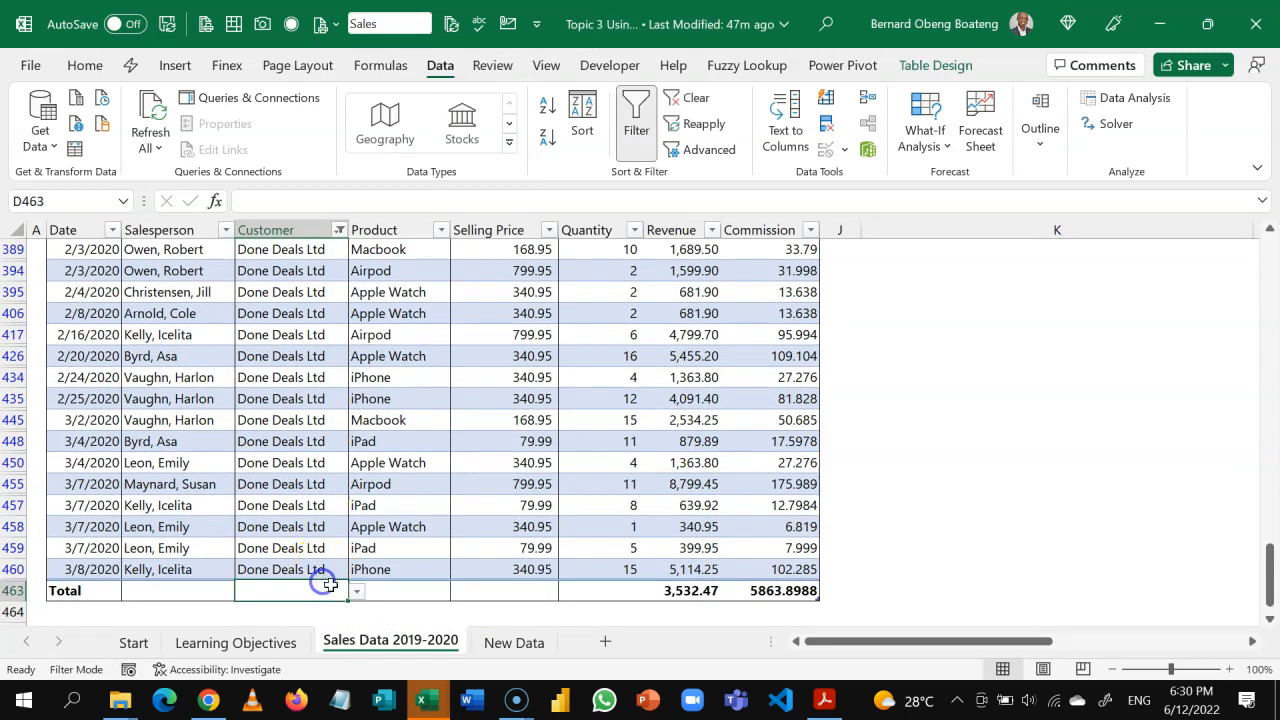
{"action": "left_click", "coordinate": [357, 592]}
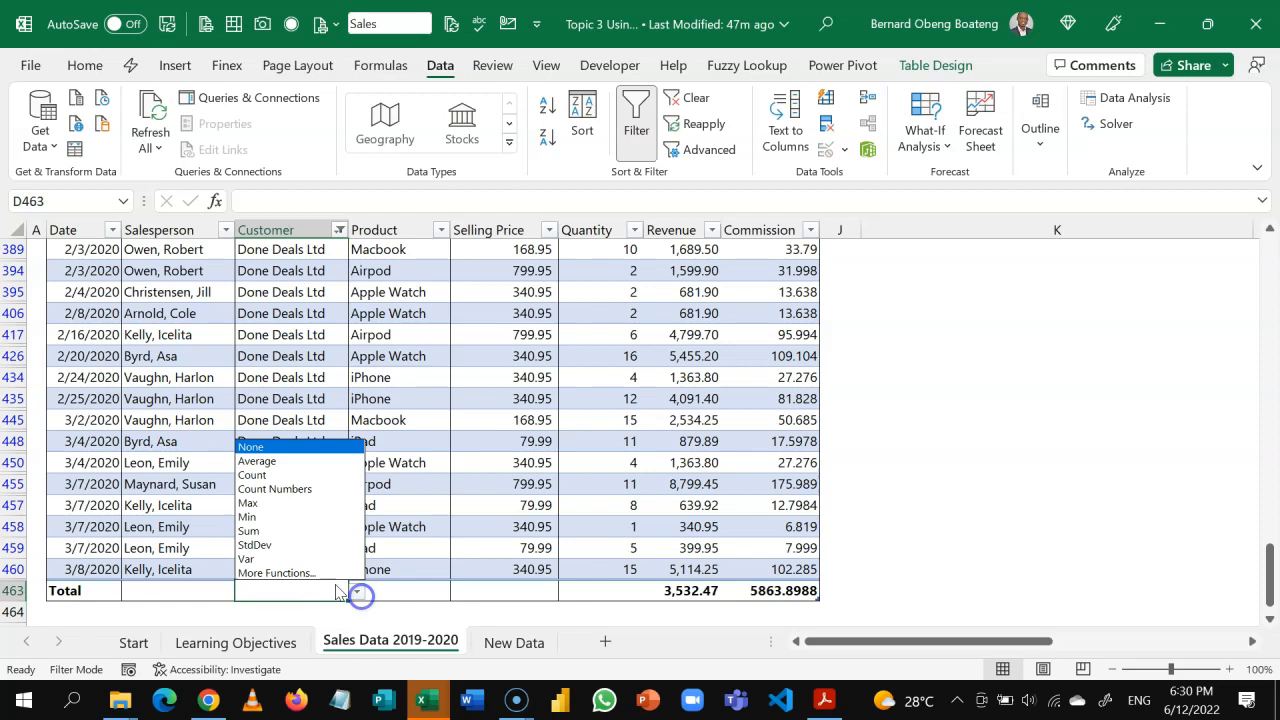
{"action": "left_click", "coordinate": [305, 476]}
{"action": "left_click", "coordinate": [277, 525]}
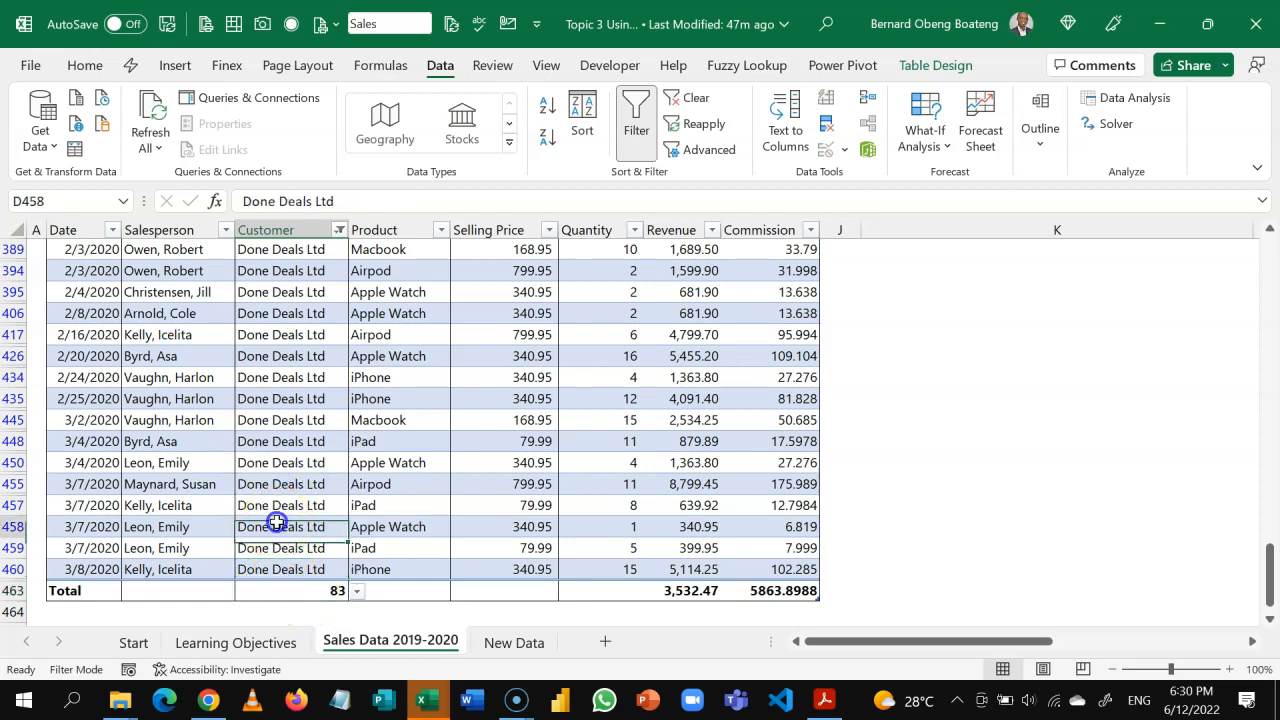
Turn off the Sales table's filter and return to the single-criteria questions beside the top of the table
{"action": "key", "text": "ctrl+shift+l"}
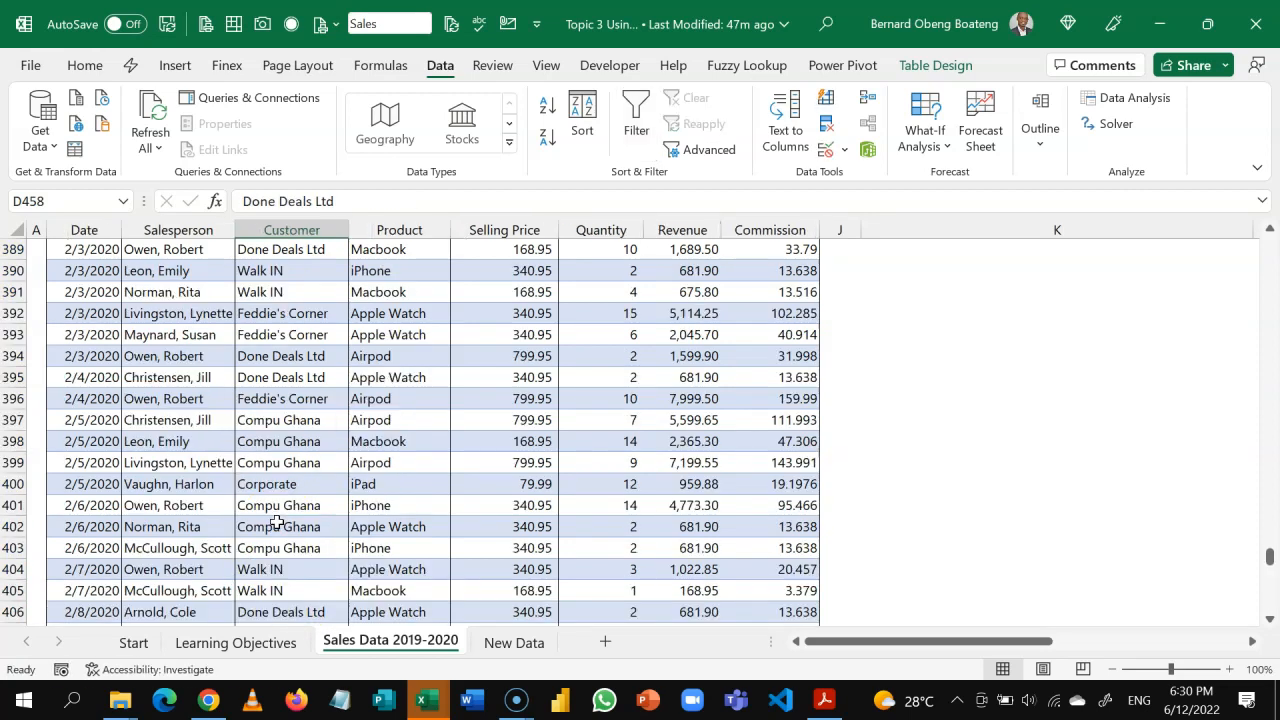
{"action": "key", "text": "ctrl+Up"}
{"action": "key", "text": "Right"}
{"action": "key", "text": "Right"}
{"action": "key", "text": "Right"}
{"action": "key", "text": "Right"}
{"action": "key", "text": "Right"}
{"action": "key", "text": "Right"}
{"action": "key", "text": "Right"}
{"action": "key", "text": "Right"}
{"action": "key", "text": "Right"}
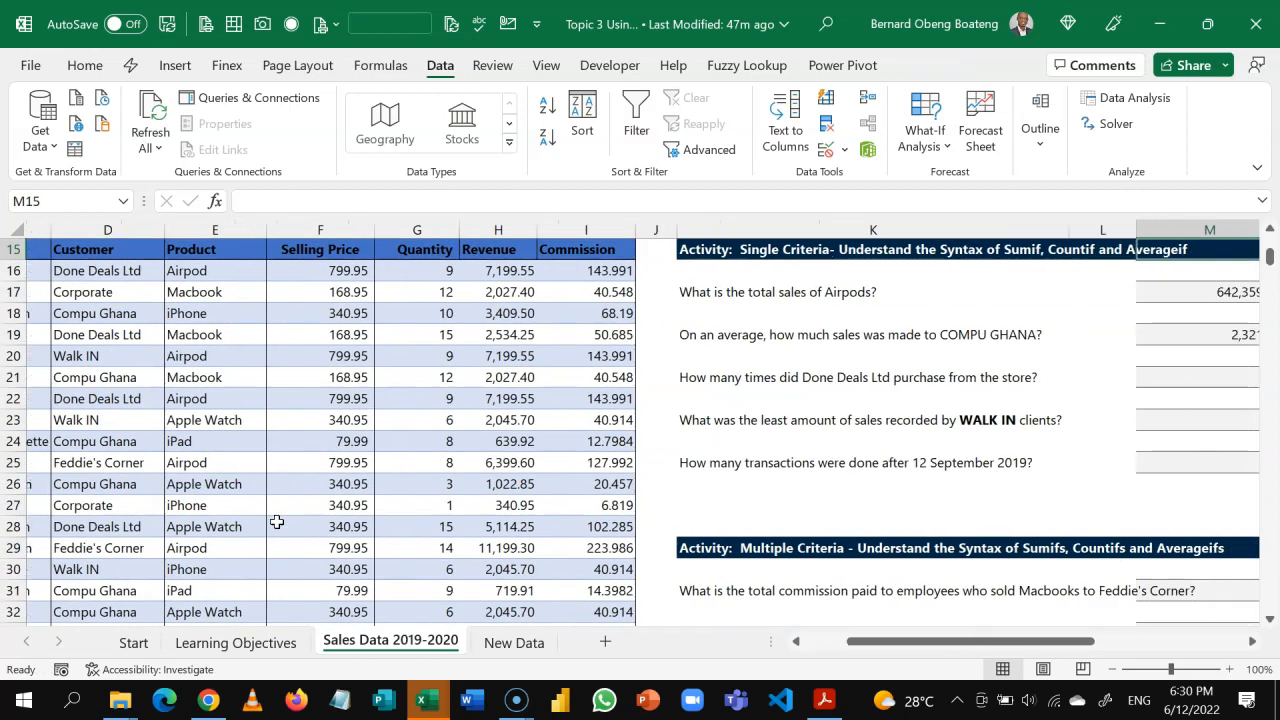
Go to row 23 of the single-criteria activity and review the question about the least sales to WALK IN clients
{"action": "key", "text": "Right"}
{"action": "key", "text": "Right"}
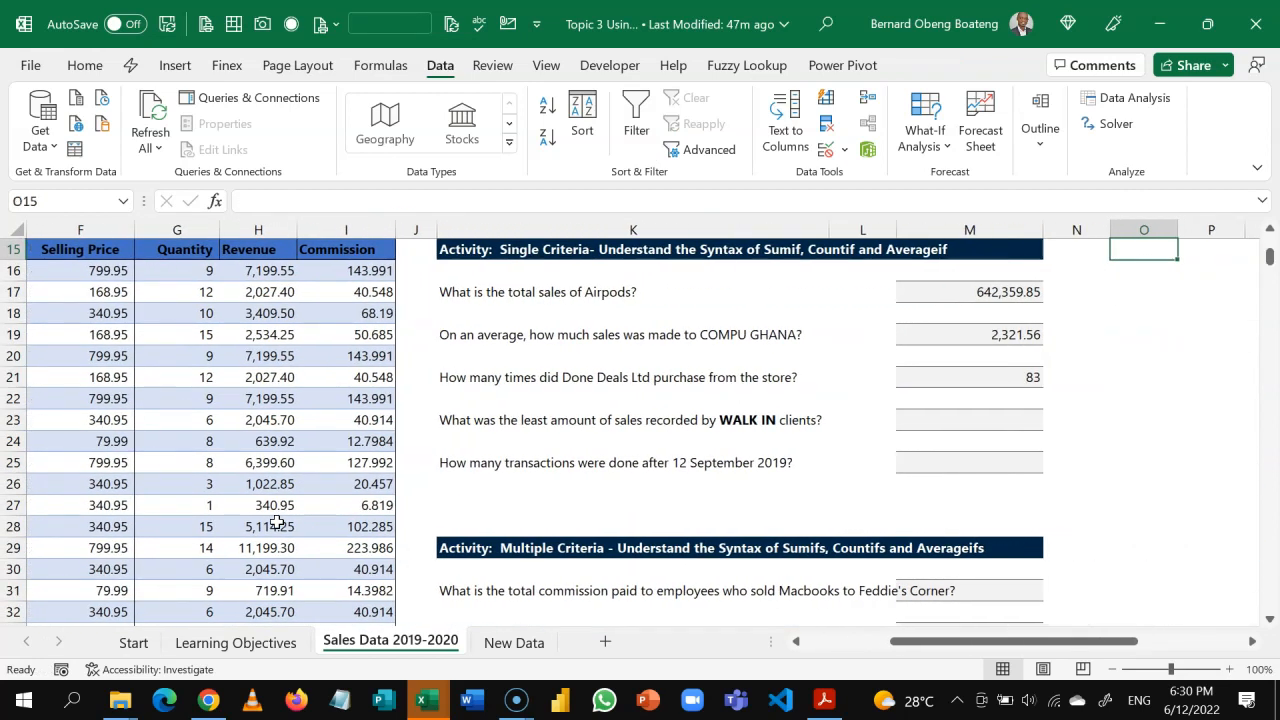
{"action": "key", "text": "Down"}
{"action": "key", "text": "Down"}
{"action": "key", "text": "Down"}
{"action": "key", "text": "Down"}
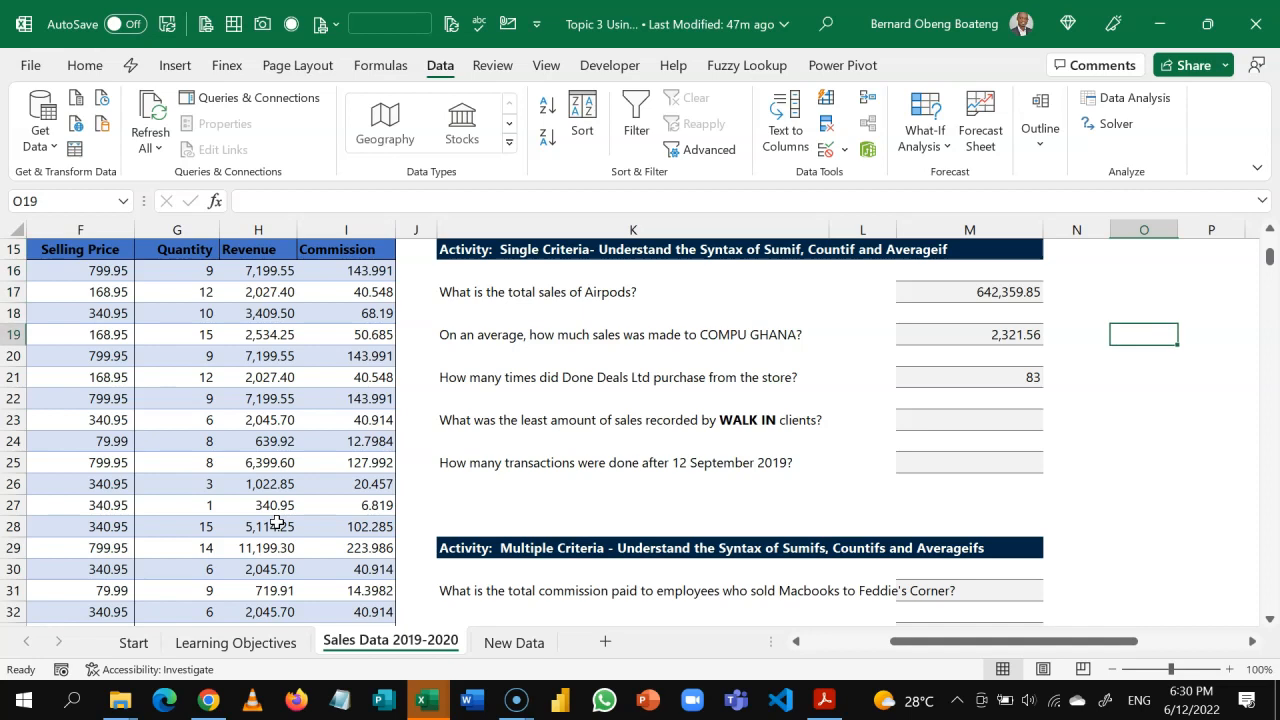
{"action": "key", "text": "Down"}
{"action": "key", "text": "Down"}
{"action": "key", "text": "Down"}
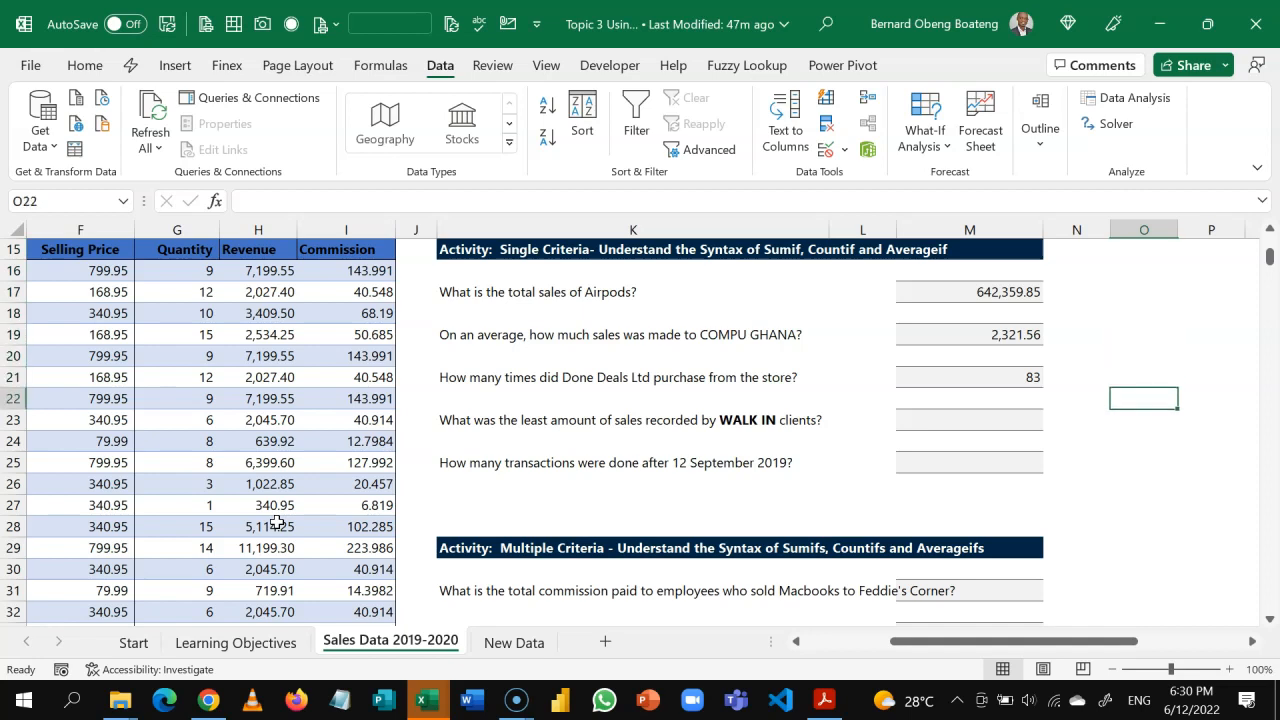
{"action": "key", "text": "Left"}
{"action": "key", "text": "Down"}
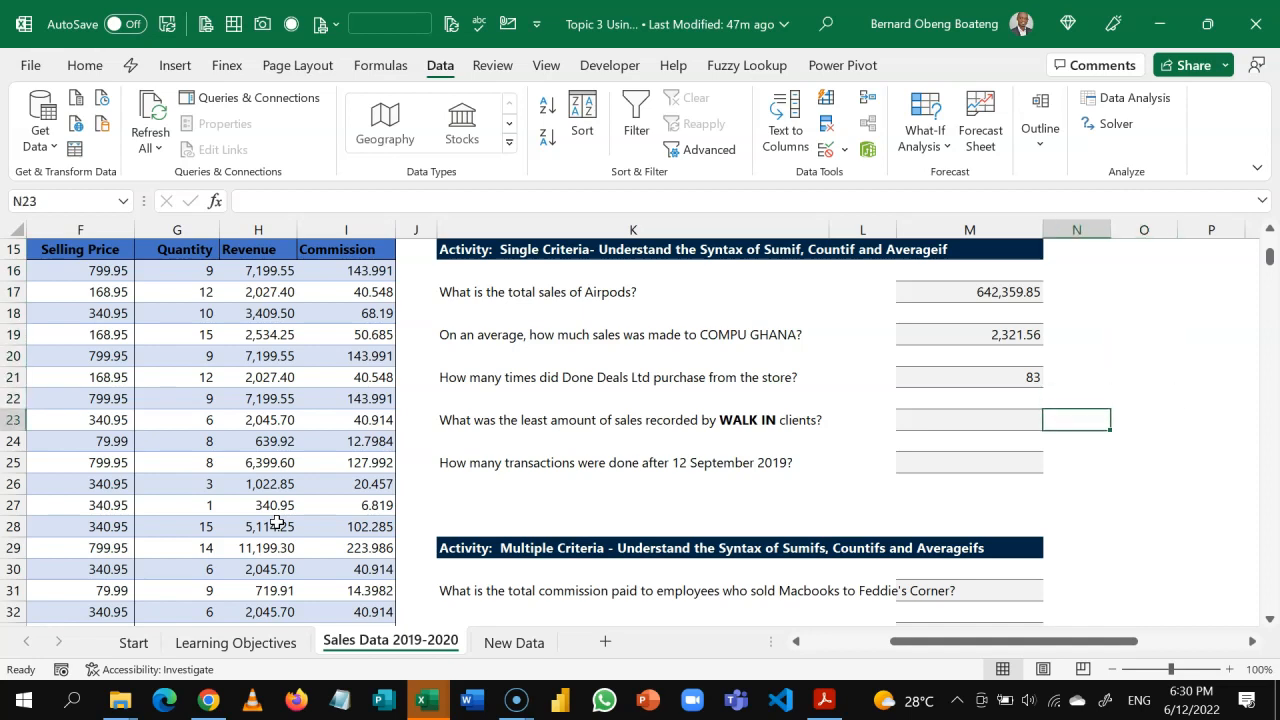
{"action": "key", "text": "Left"}
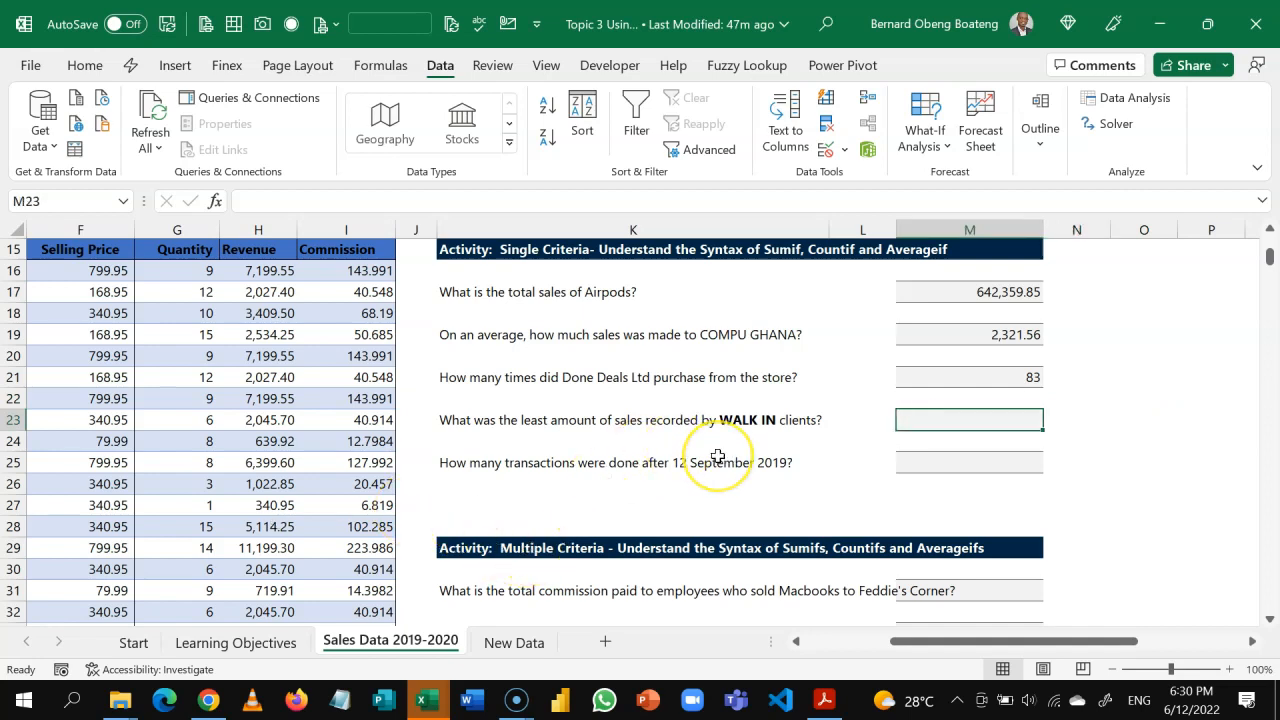
{"action": "left_click", "coordinate": [548, 417]}
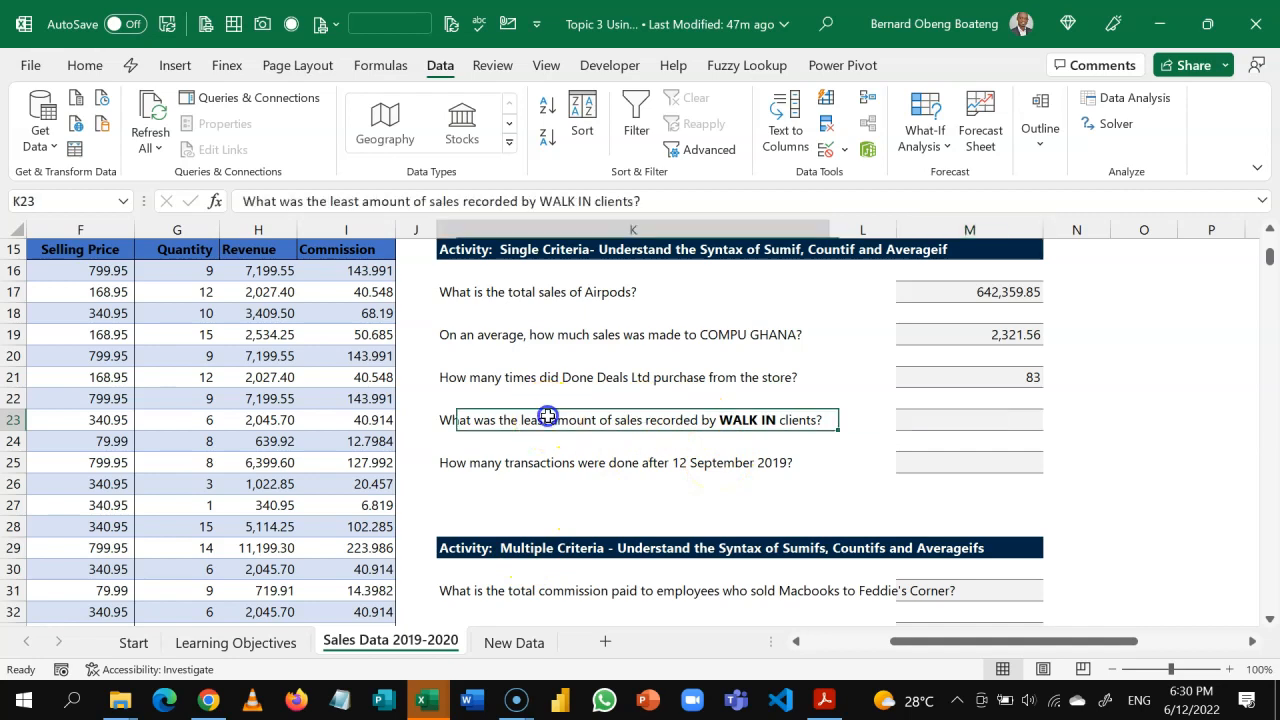
Examine the Walk IN entries in the Sales table's Customer column alongside the Revenue column
{"action": "left_click", "coordinate": [203, 424]}
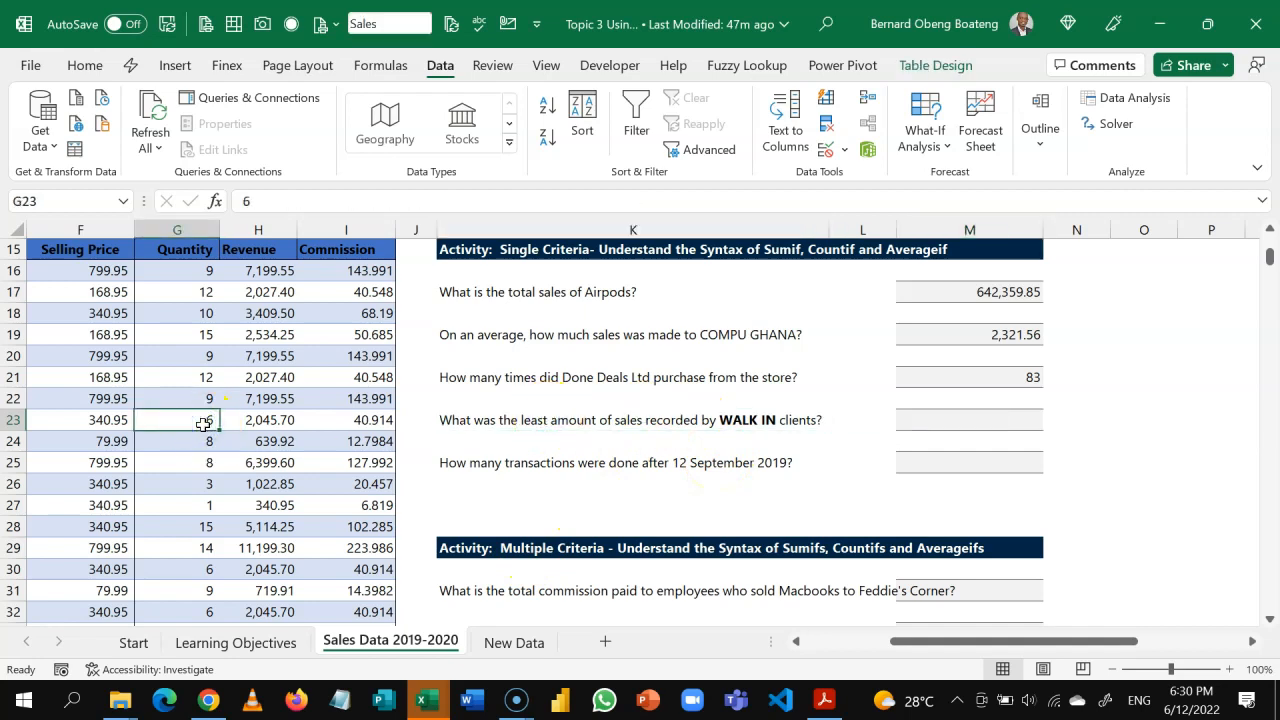
{"action": "key", "text": "Left"}
{"action": "key", "text": "Left"}
{"action": "key", "text": "Left"}
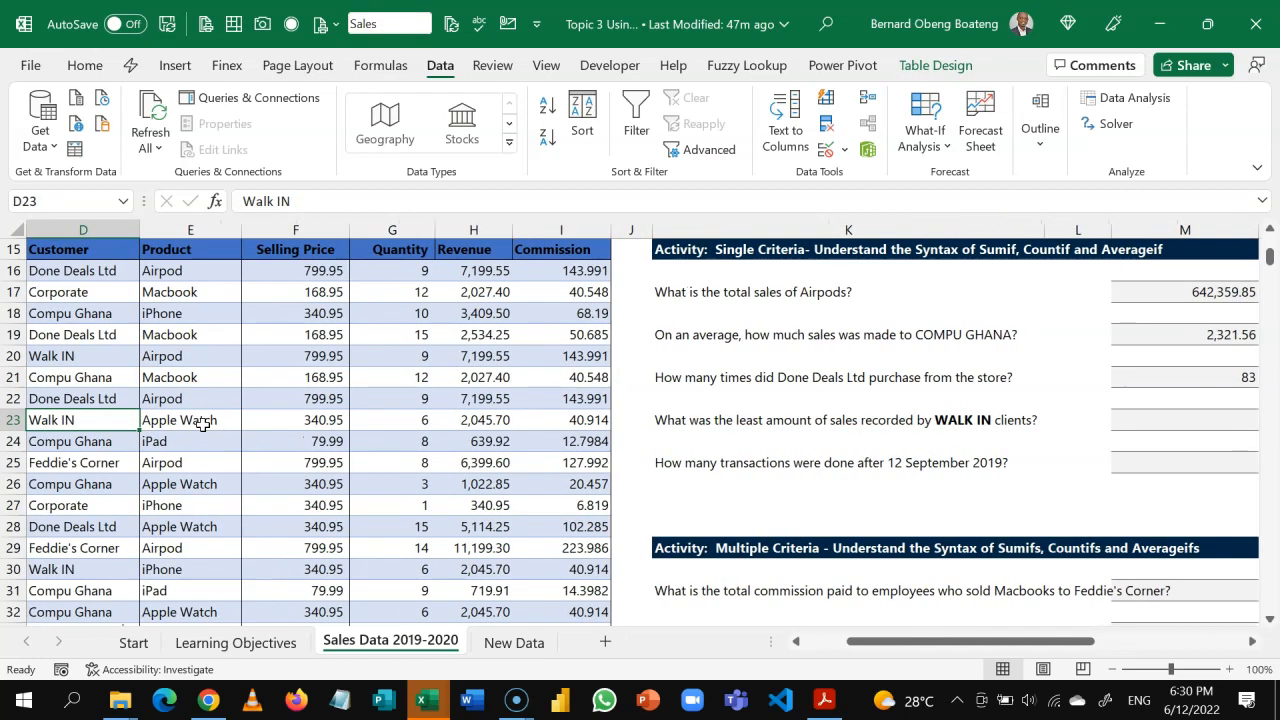
{"action": "key", "text": "Left"}
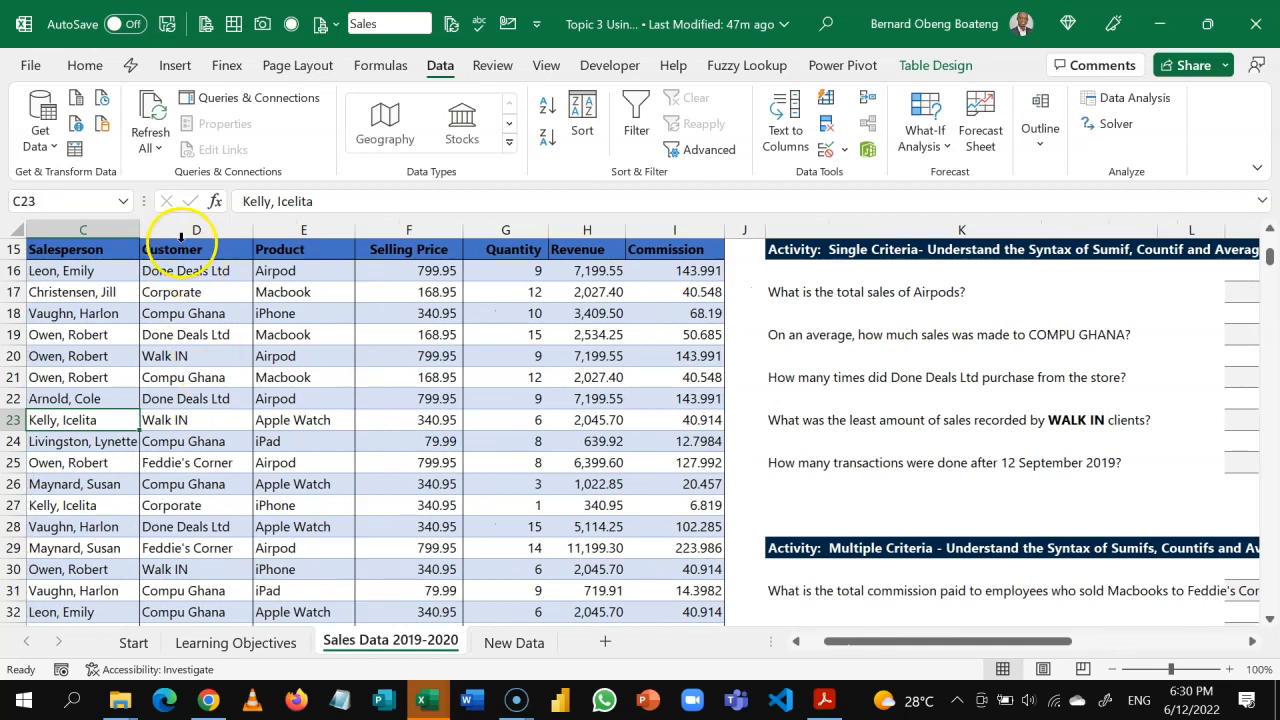
{"action": "left_click", "coordinate": [179, 356]}
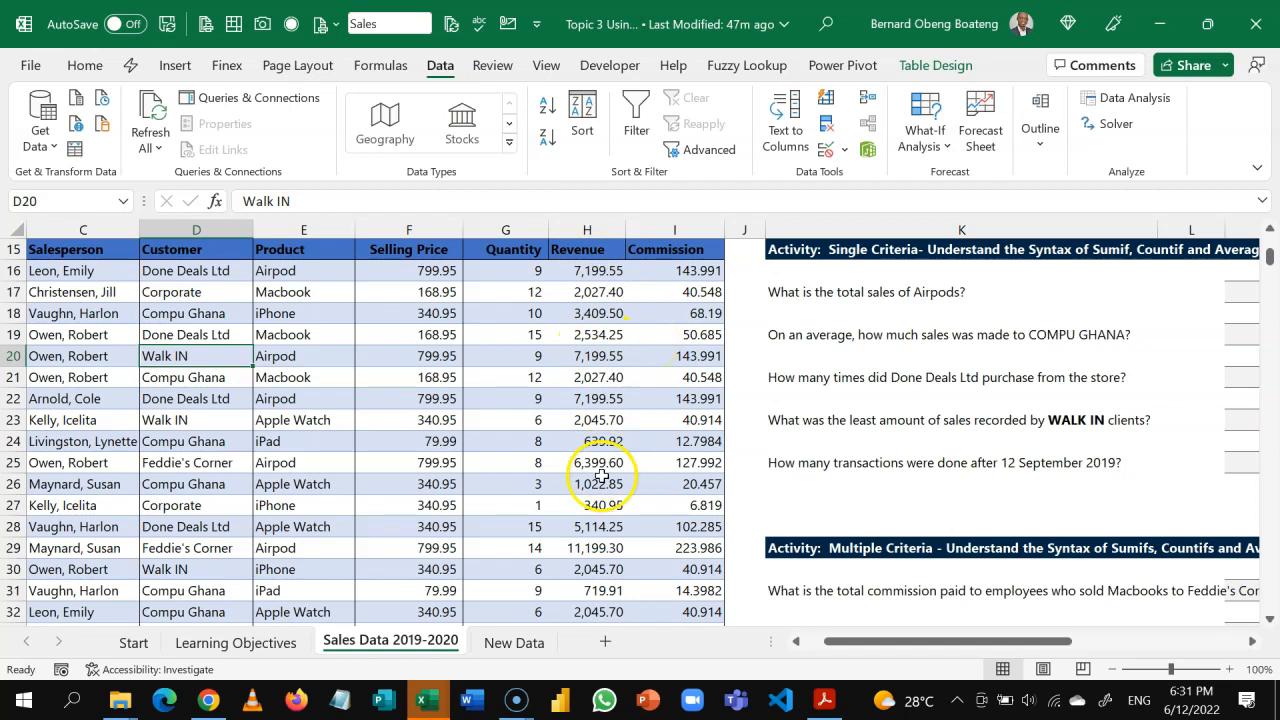
{"action": "left_click", "coordinate": [611, 312]}
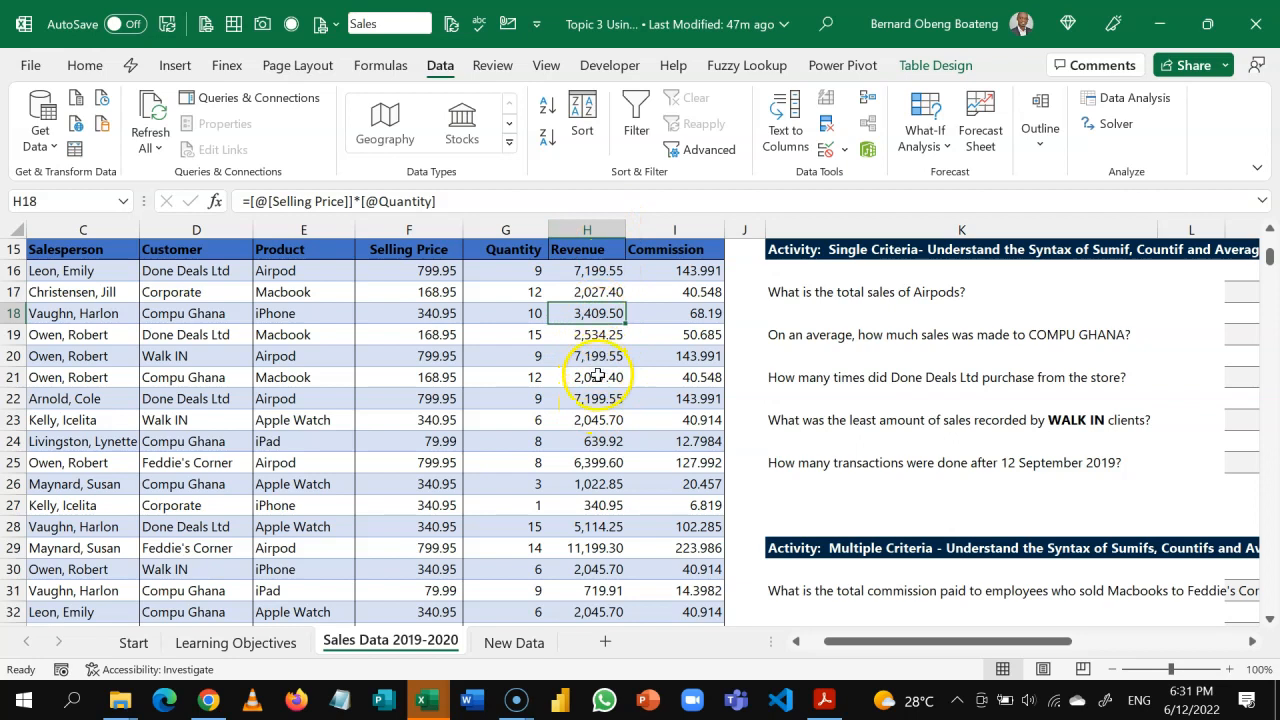
{"action": "left_click", "coordinate": [189, 353]}
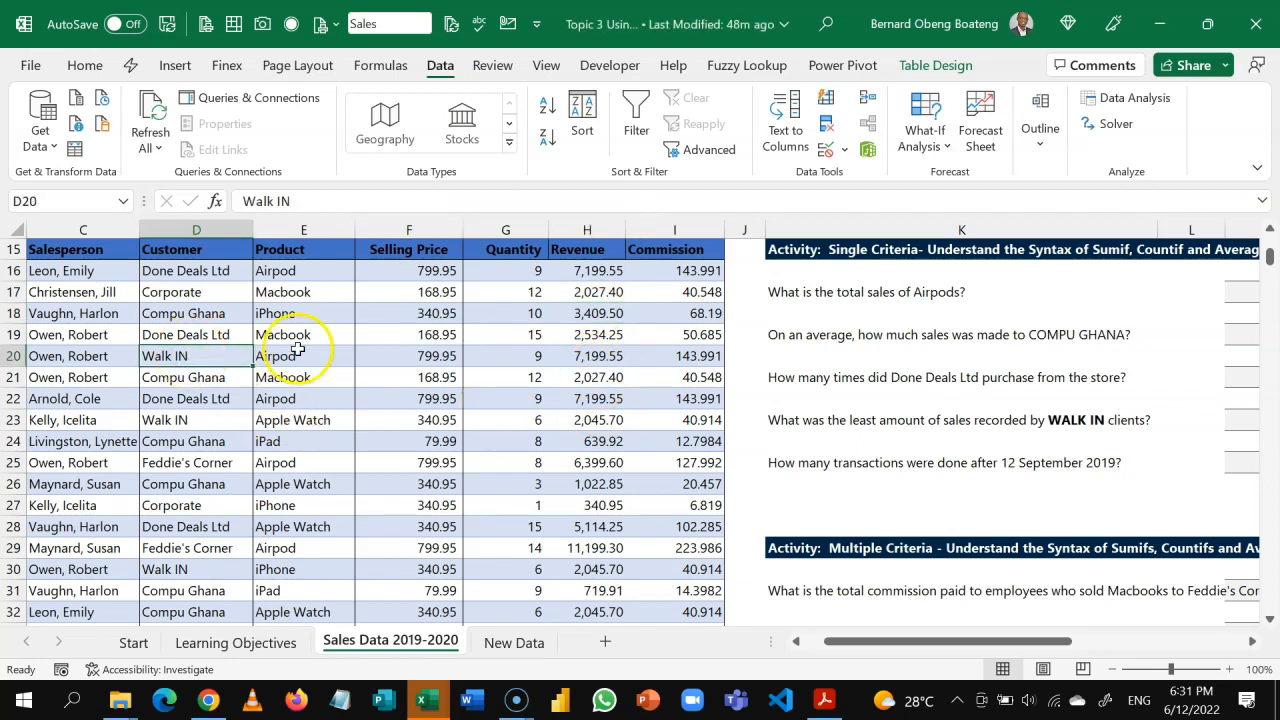
Start a MINIFS formula in M23, the answer cell of the WALK IN least-sales question
{"action": "left_click", "coordinate": [638, 378]}
{"action": "key", "text": "Right"}
{"action": "key", "text": "Right"}
{"action": "key", "text": "Right"}
{"action": "key", "text": "Right"}
{"action": "key", "text": "Right"}
{"action": "key", "text": "Right"}
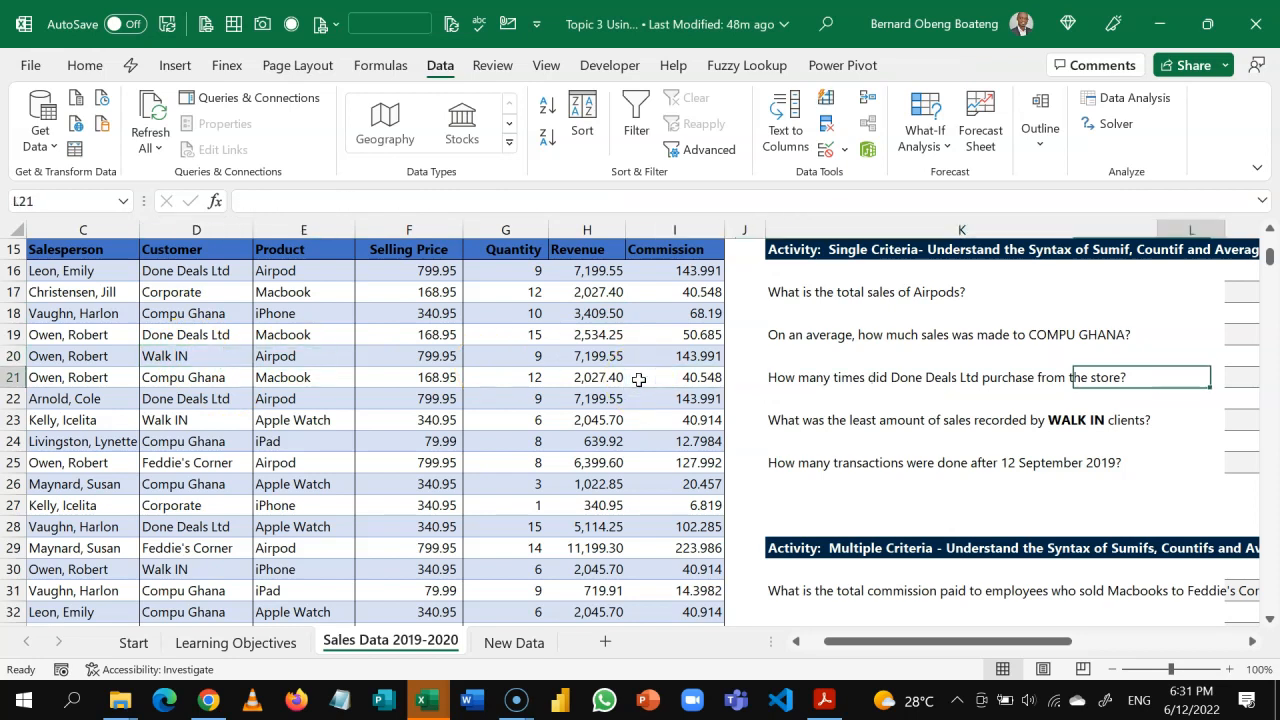
{"action": "key", "text": "Down"}
{"action": "key", "text": "Down"}
{"action": "key", "text": "Down"}
{"action": "key", "text": "Left"}
{"action": "key", "text": "Left"}
{"action": "key", "text": "Up"}
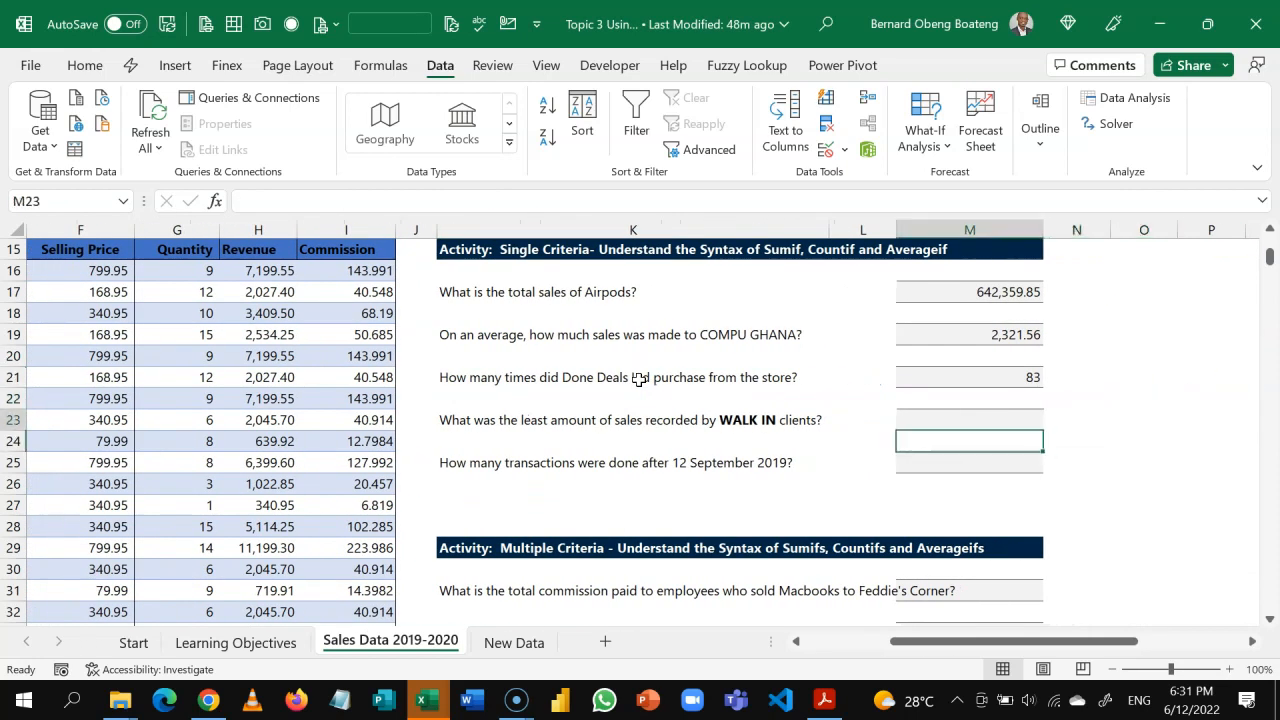
{"action": "type", "text": "=min"}
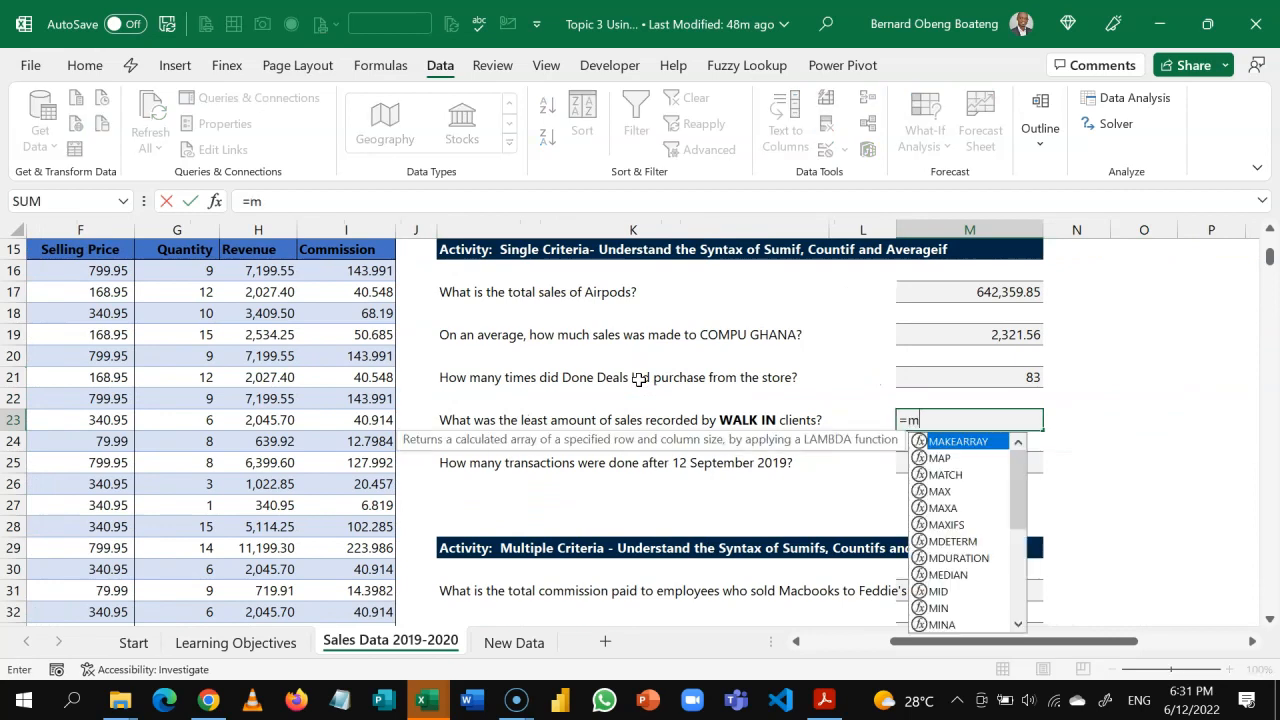
{"action": "key", "text": "Down"}
{"action": "key", "text": "Down"}
{"action": "key", "text": "Tab"}
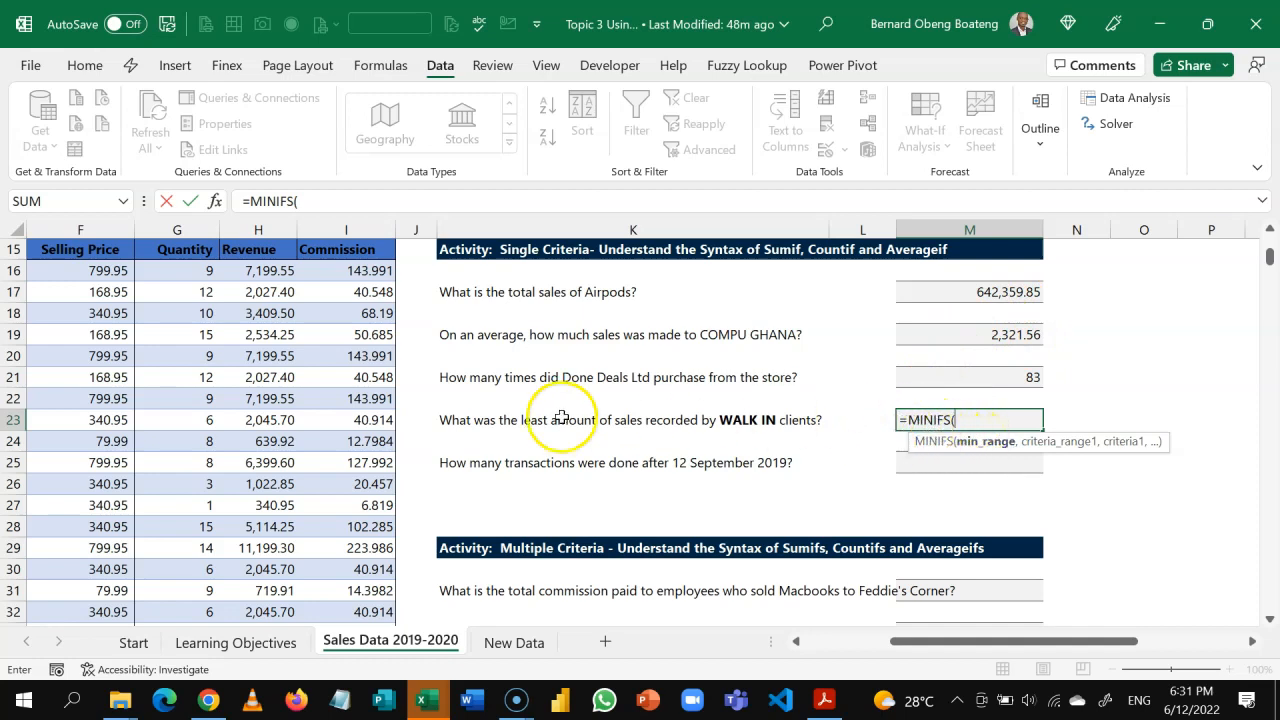
Enter Sales[Revenue] as the minimum range of the MINIFS formula in M23
{"action": "type", "text": "Sales"}
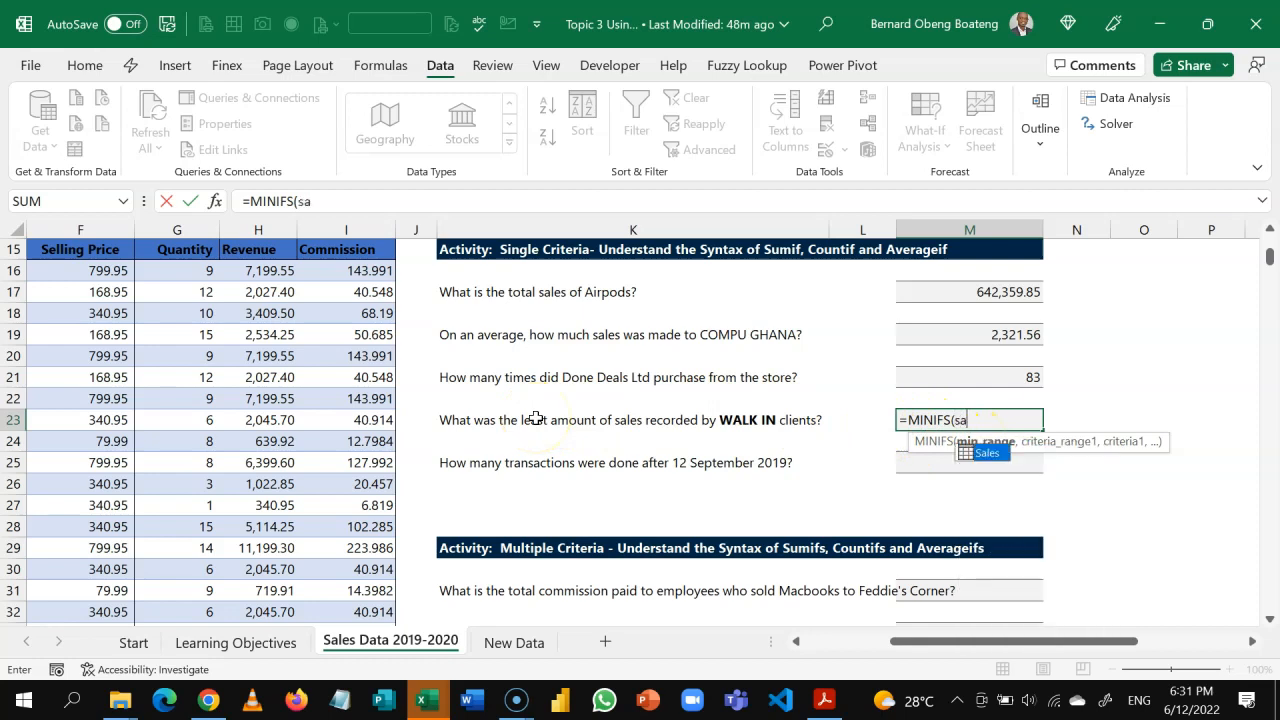
{"action": "type", "text": "["}
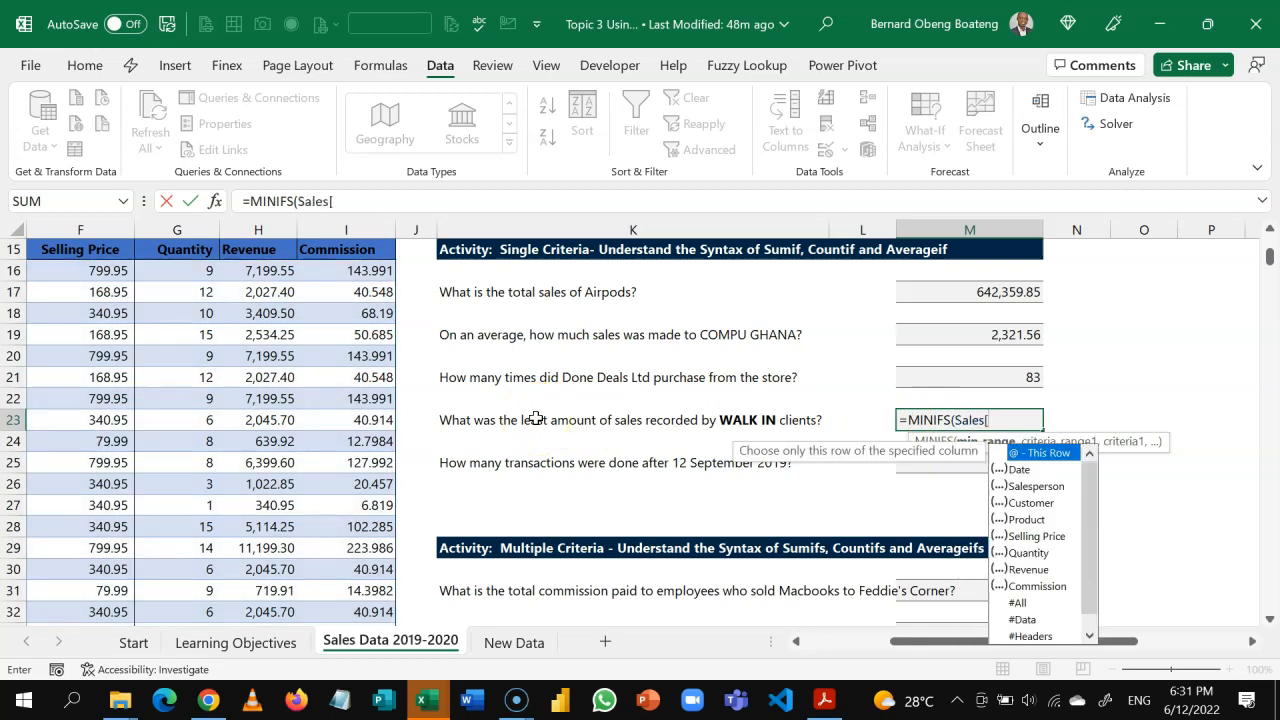
{"action": "type", "text": "rev"}
{"action": "key", "text": "Tab"}
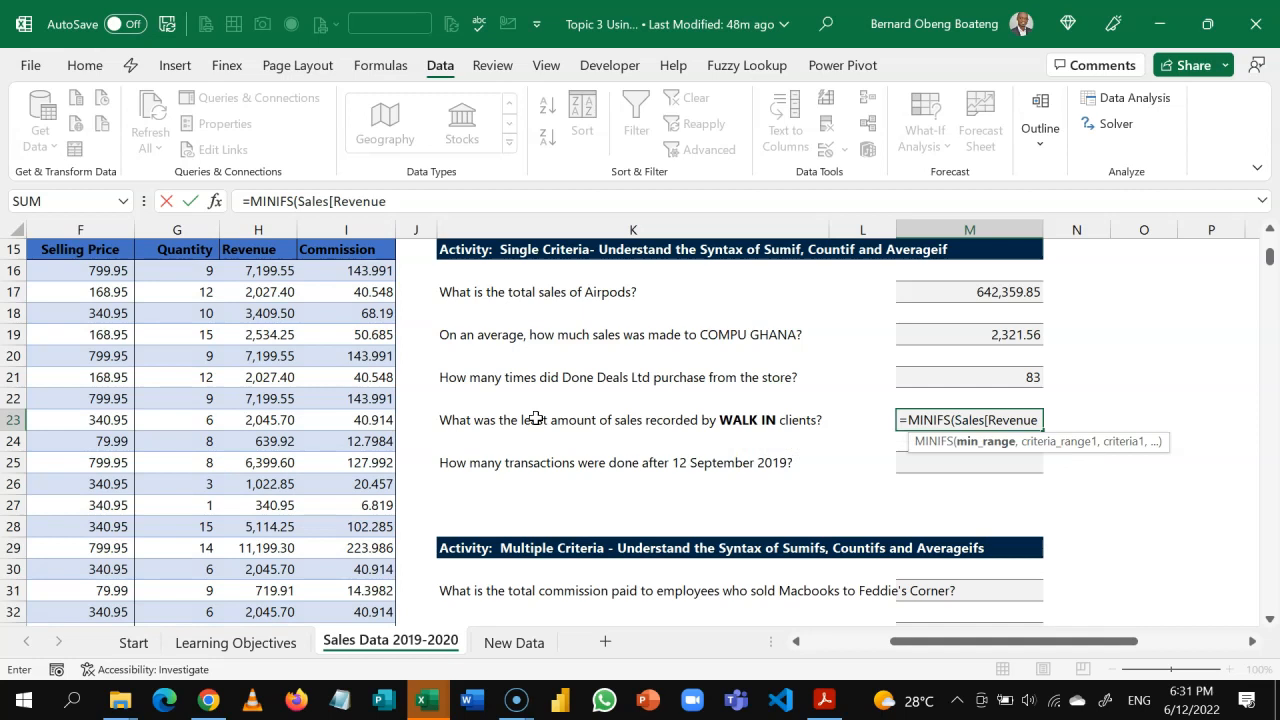
{"action": "type", "text": "]"}
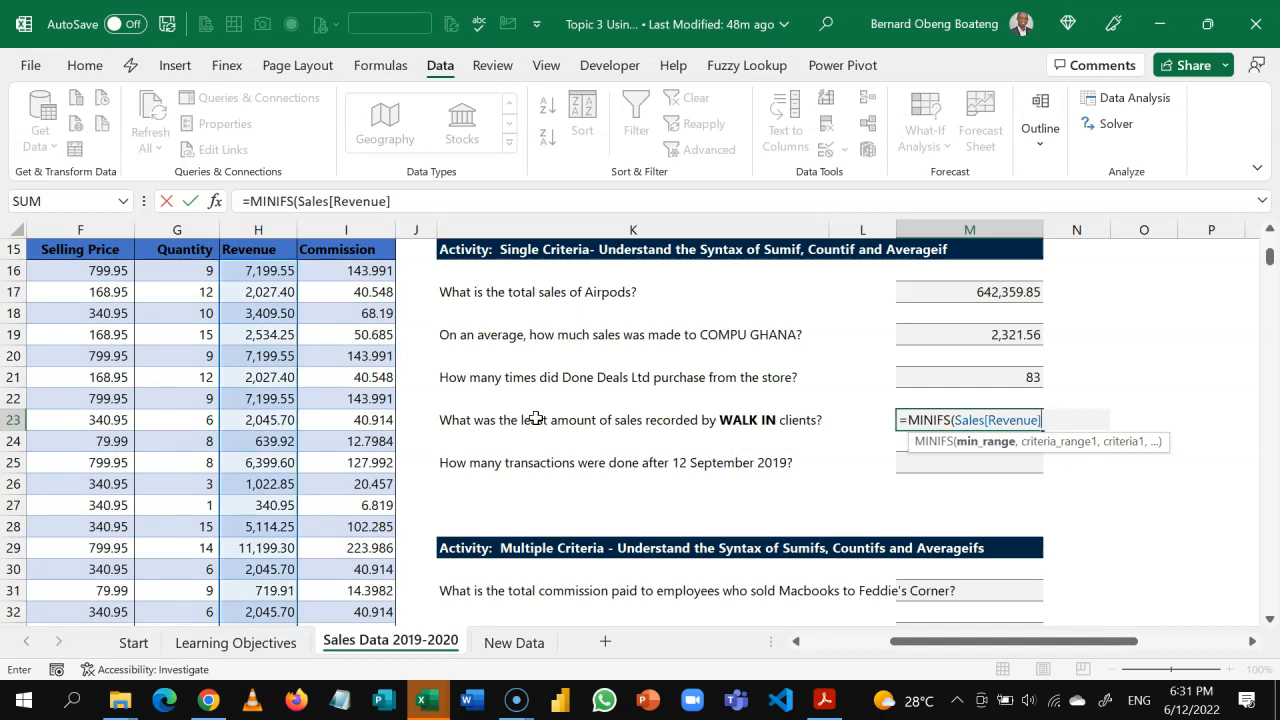
{"action": "type", "text": ","}
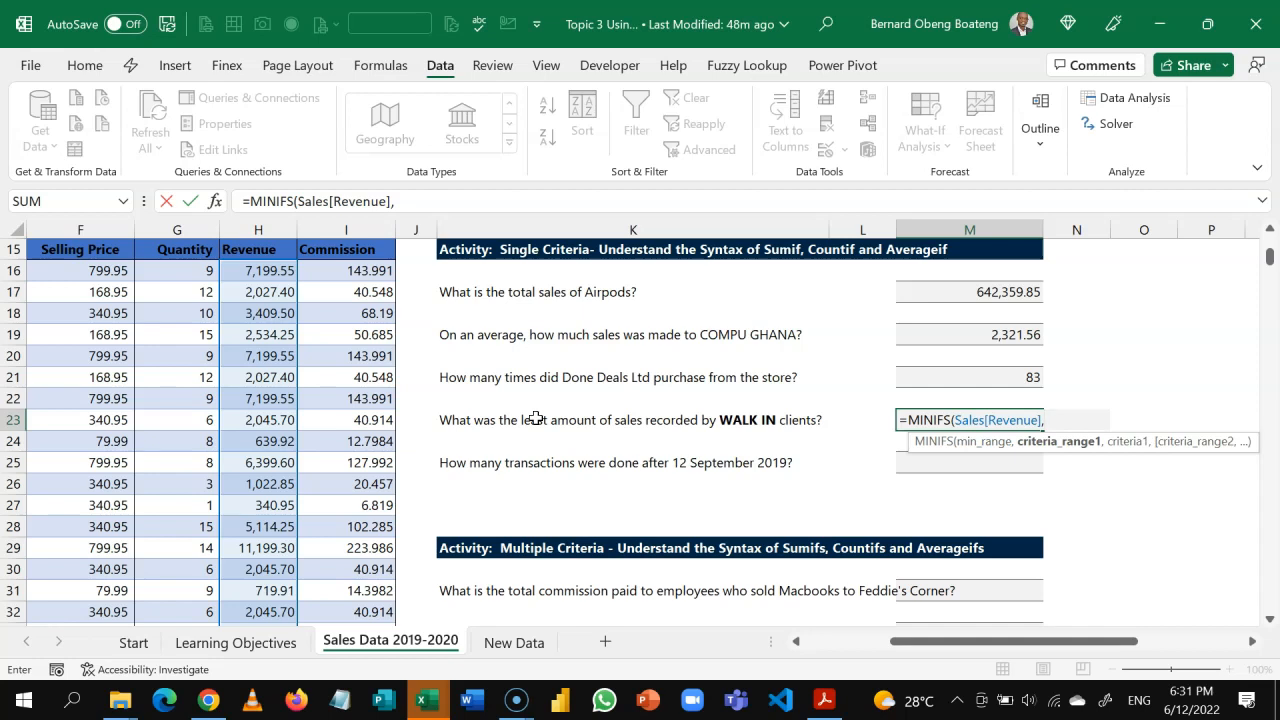
Complete the MINIFS formula in M23 with Sales[Customer] as the criteria range and "Walk in" as the criterion
{"action": "type", "text": "Sales"}
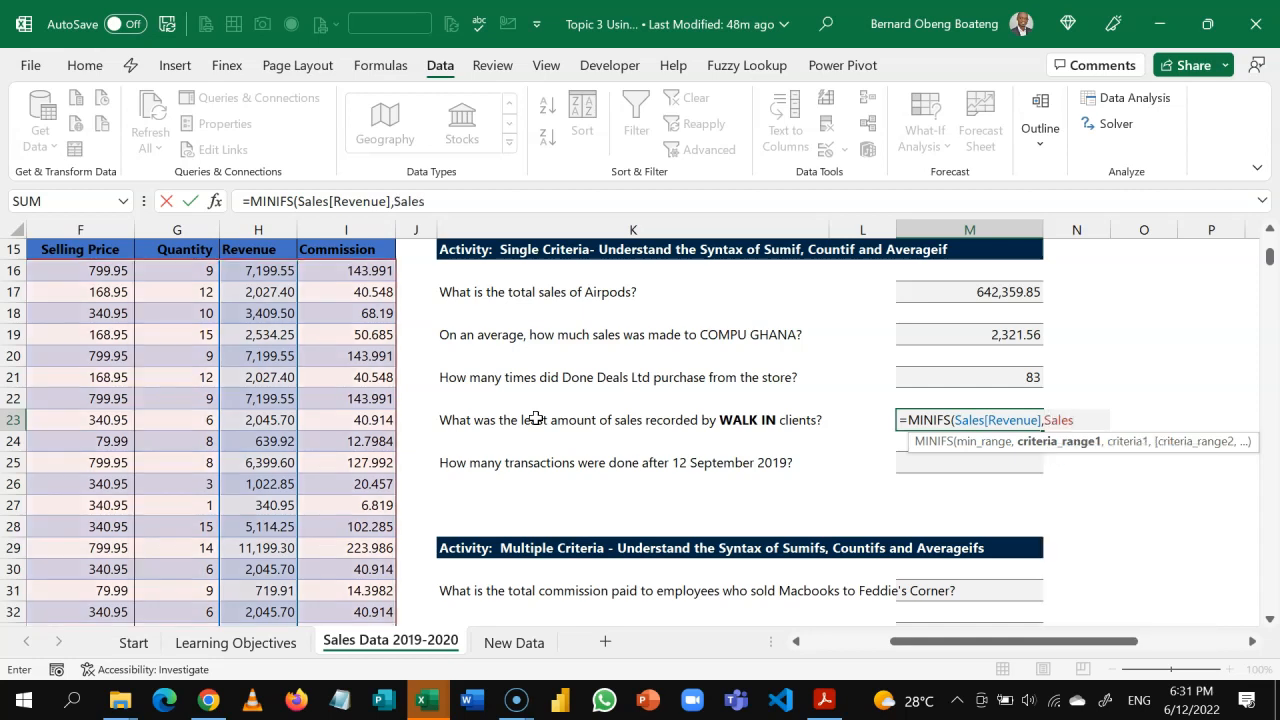
{"action": "type", "text": "[c"}
{"action": "key", "text": "Tab"}
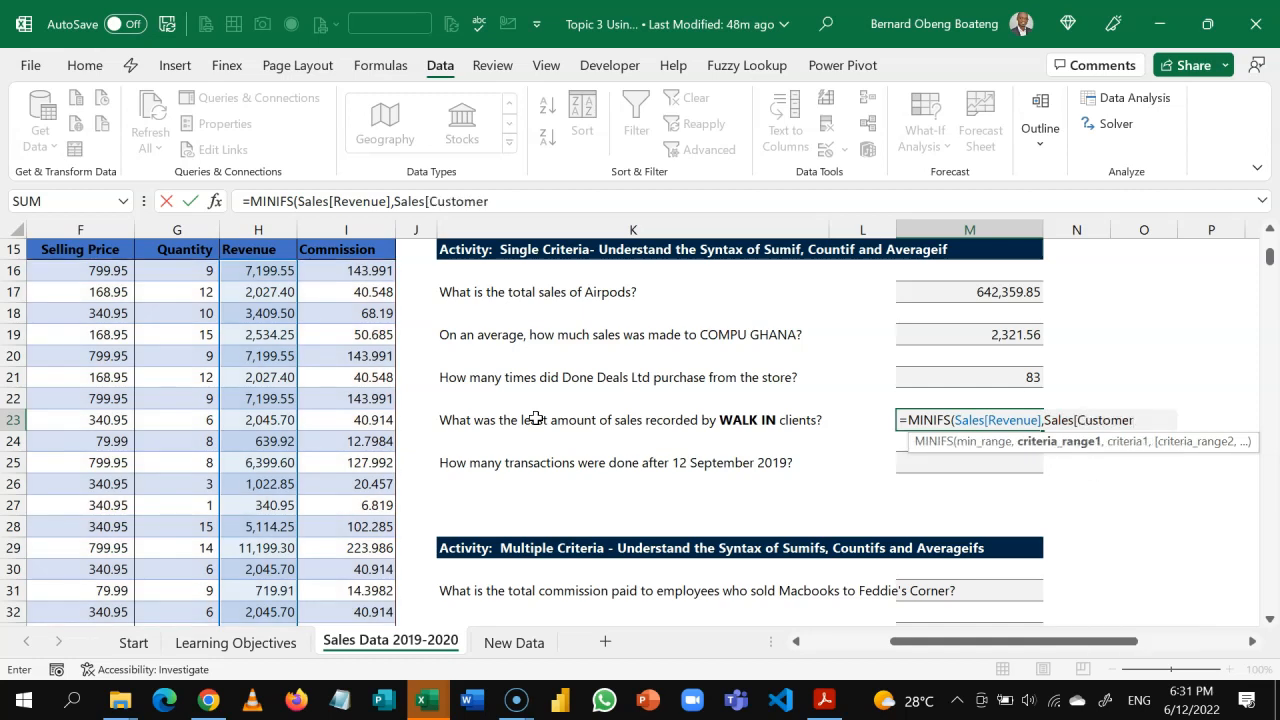
{"action": "type", "text": "],"}
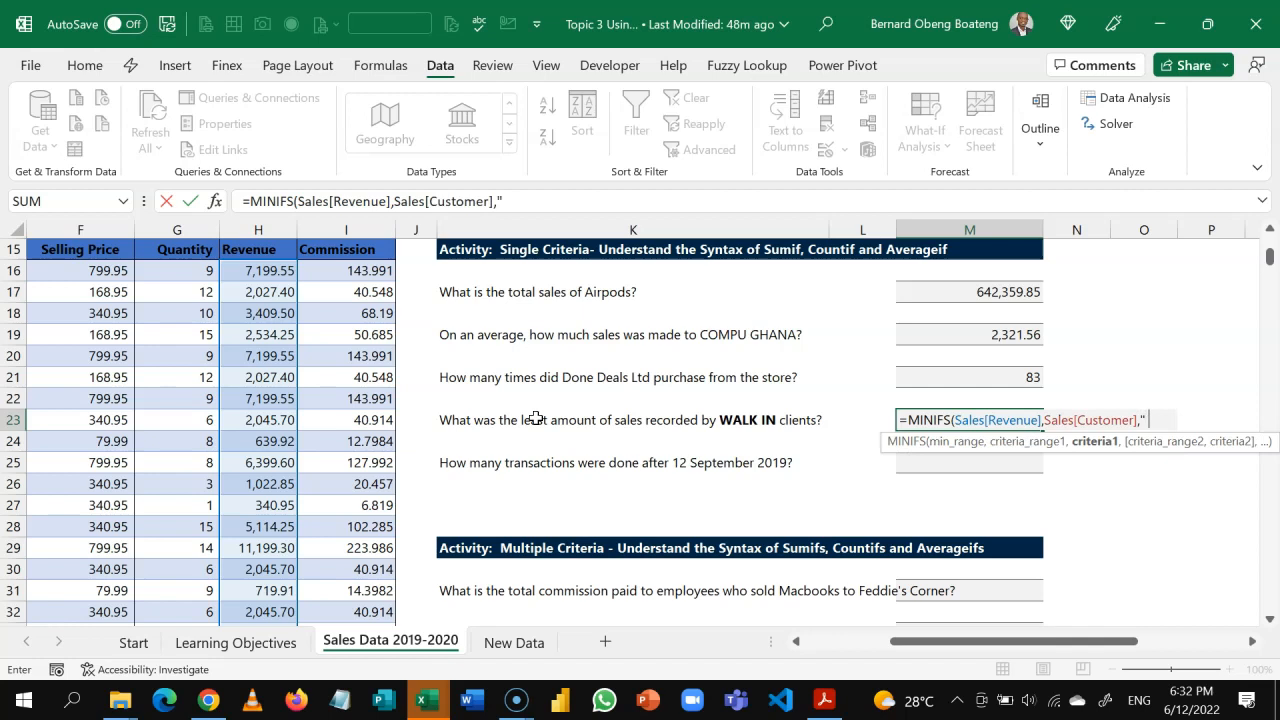
{"action": "type", "text": "\"Walk in\""}
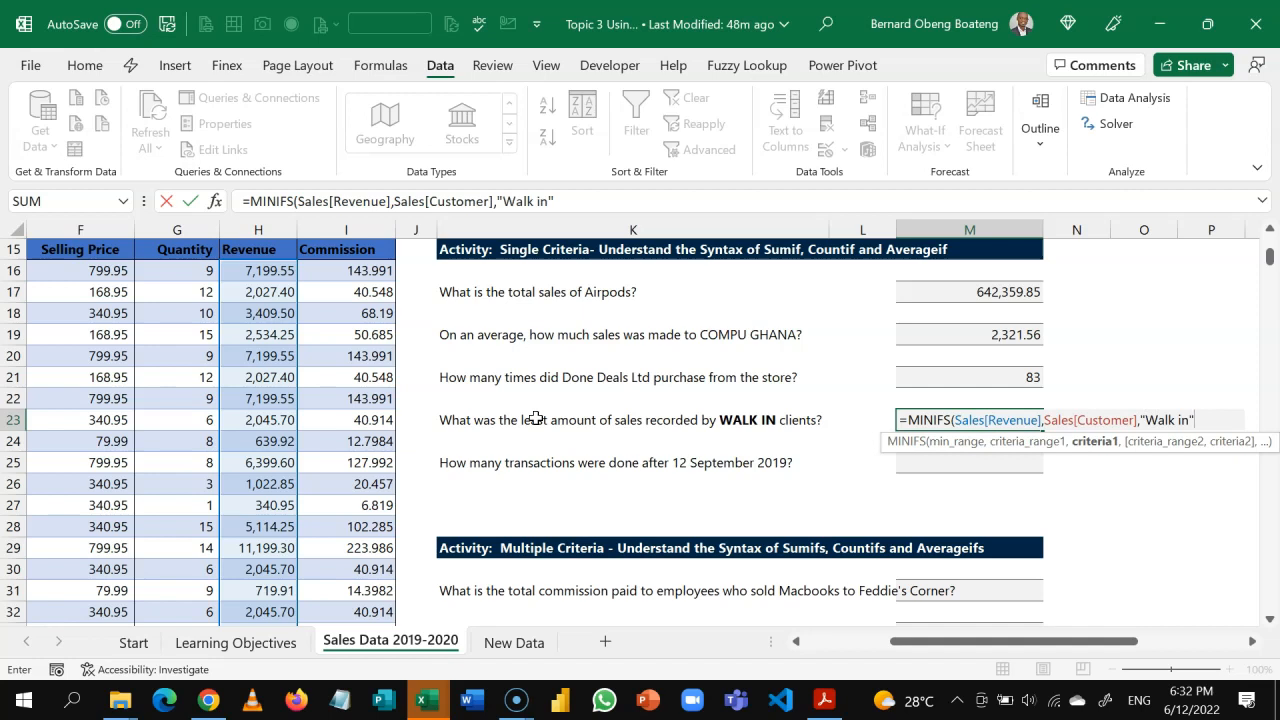
{"action": "type", "text": ")"}
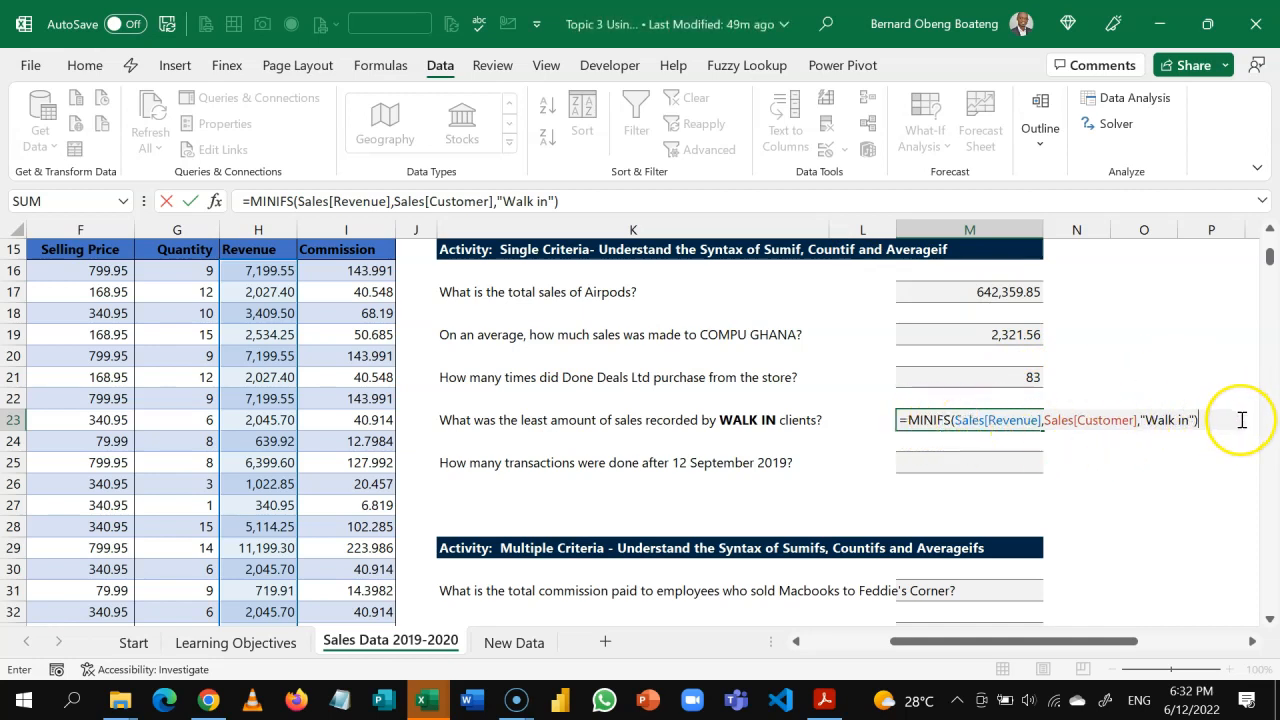
{"action": "key", "text": "ctrl+Return"}
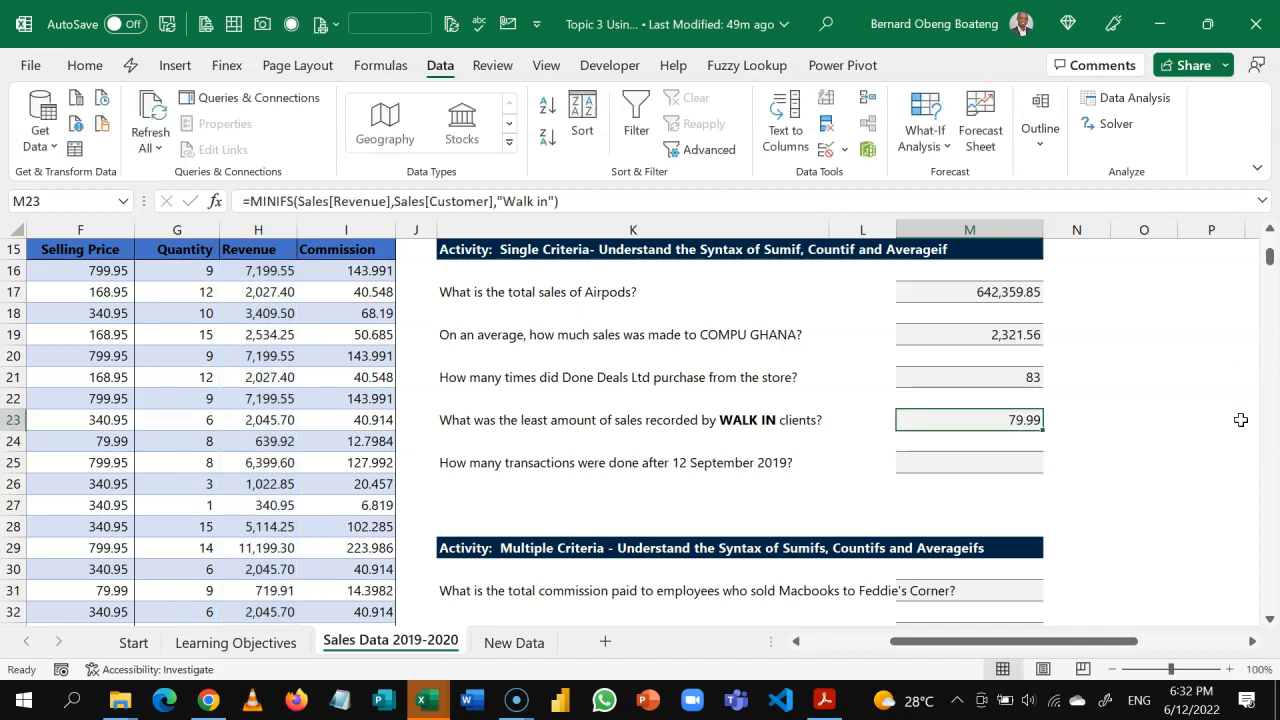
Filter the Sales table's Customer column by the value of its Walk IN cell in D20
{"action": "key", "text": "Left"}
{"action": "key", "text": "Left"}
{"action": "key", "text": "Left"}
{"action": "key", "text": "Left"}
{"action": "key", "text": "Left"}
{"action": "key", "text": "Left"}
{"action": "key", "text": "Left"}
{"action": "key", "text": "Left"}
{"action": "key", "text": "Left"}
{"action": "key", "text": "Left"}
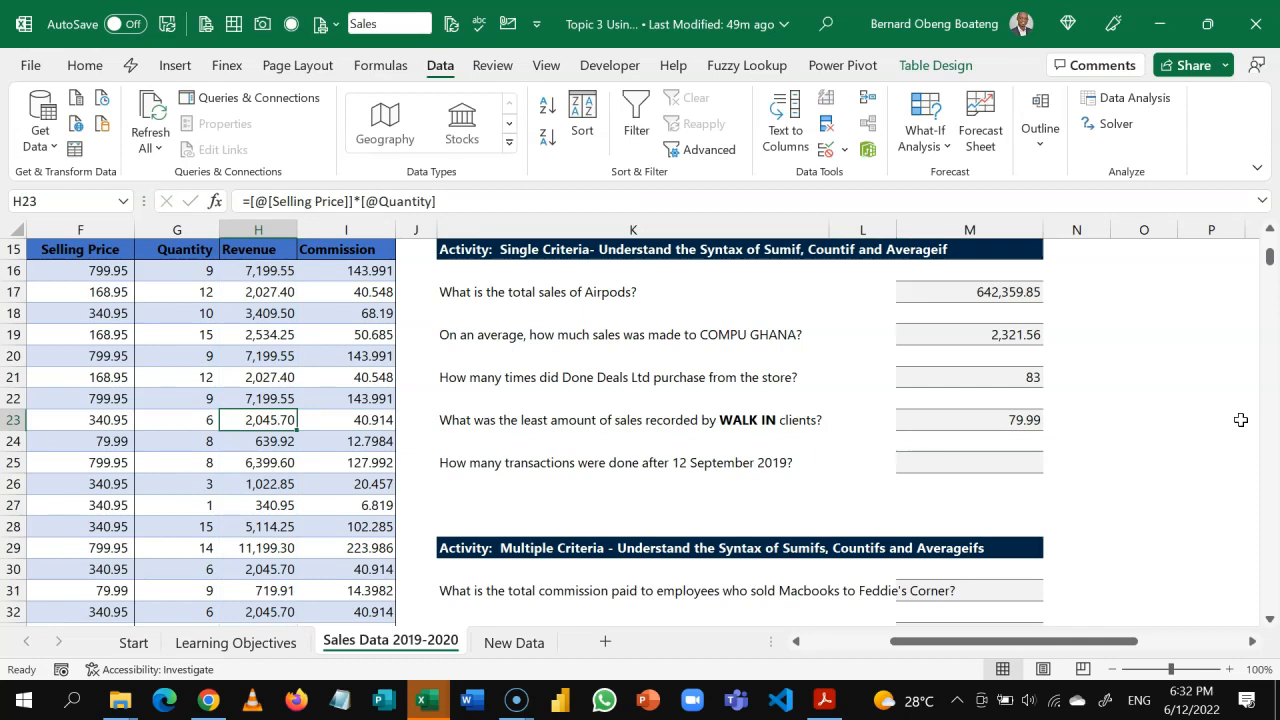
{"action": "key", "text": "Left"}
{"action": "key", "text": "Left"}
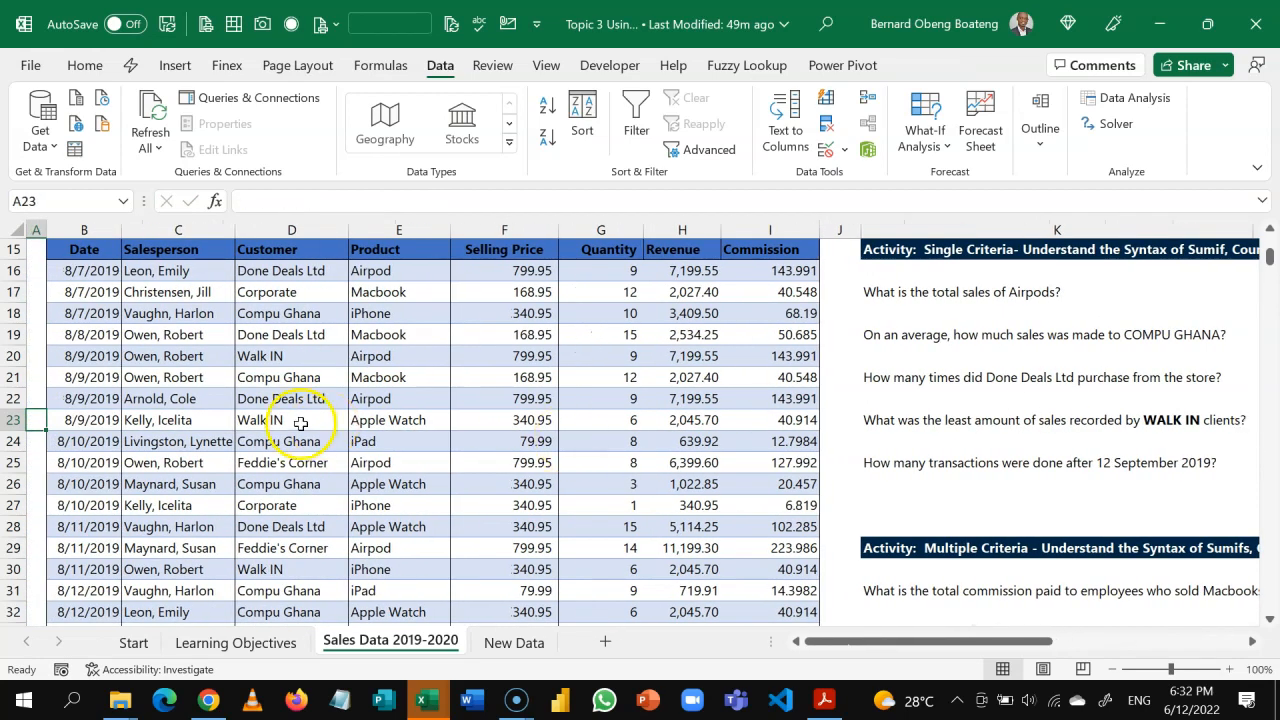
{"action": "left_click", "coordinate": [262, 357]}
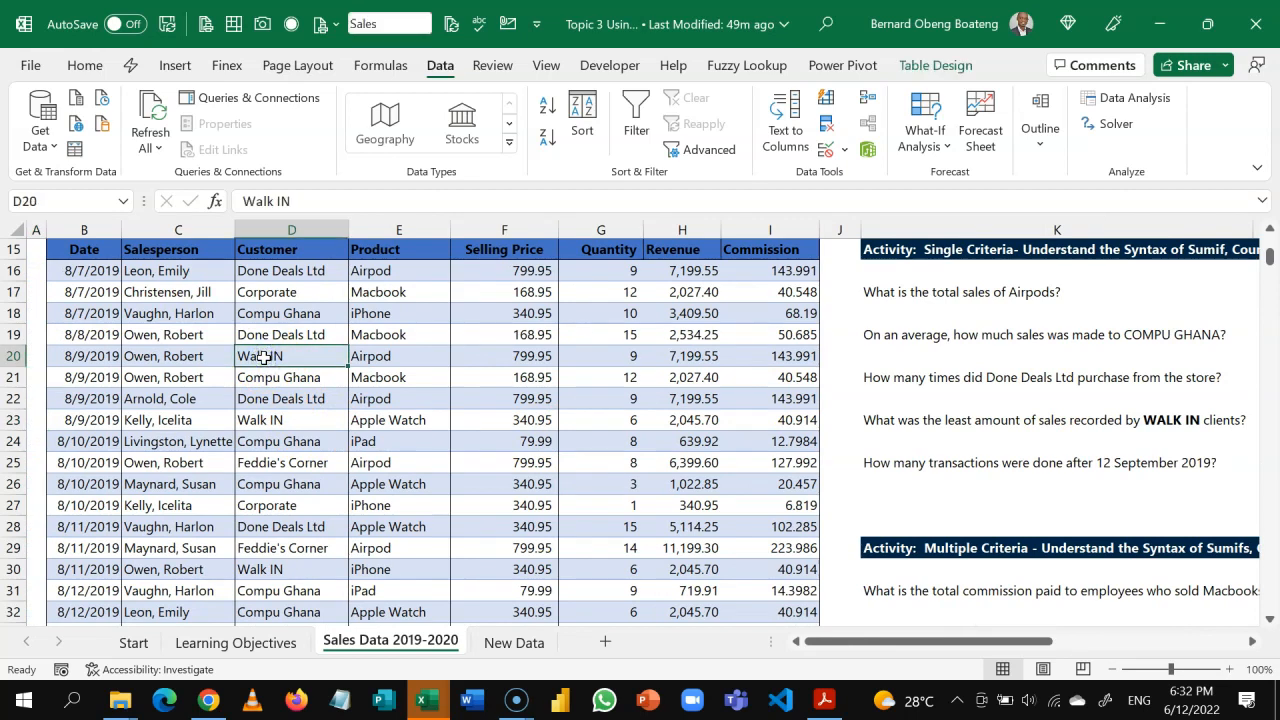
{"action": "right_click", "coordinate": [262, 357]}
{"action": "mouse_move", "coordinate": [320, 448]}
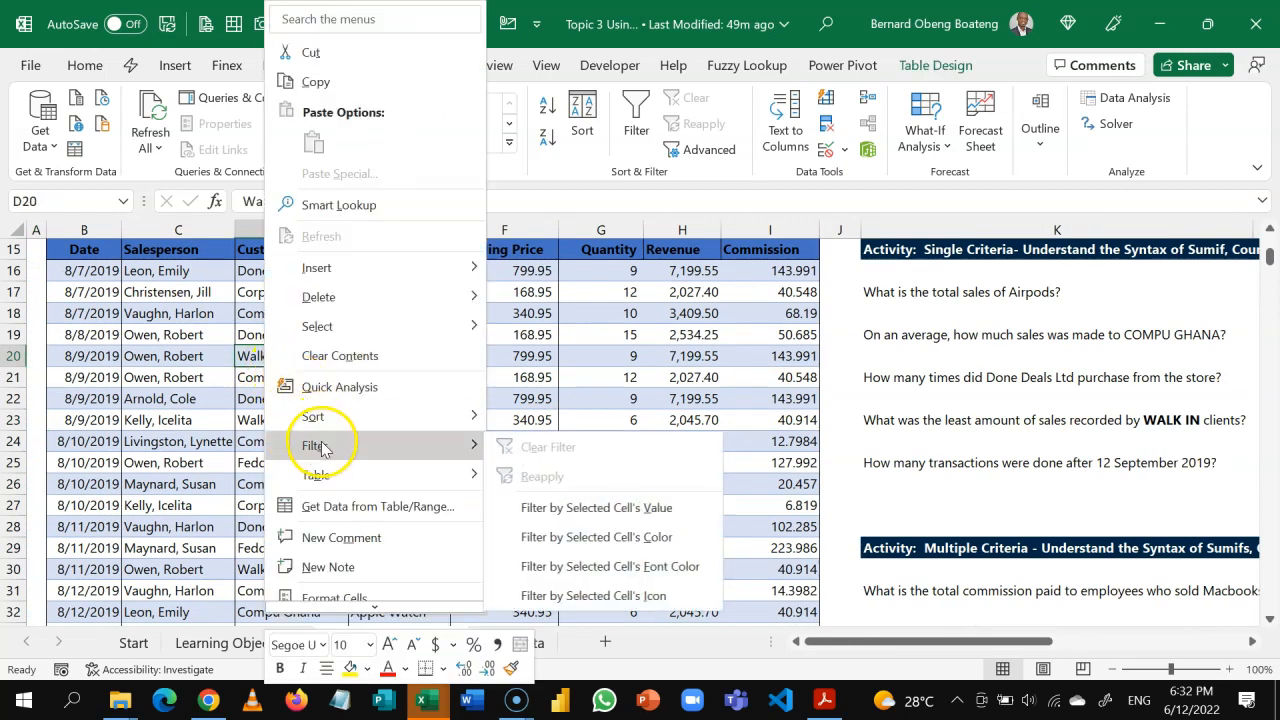
{"action": "left_click", "coordinate": [530, 508]}
Set the Revenue column's cell in the Sales table's Total row to Min
{"action": "left_click", "coordinate": [296, 429]}
{"action": "key", "text": "Right"}
{"action": "key", "text": "Right"}
{"action": "key", "text": "Right"}
{"action": "key", "text": "Right"}
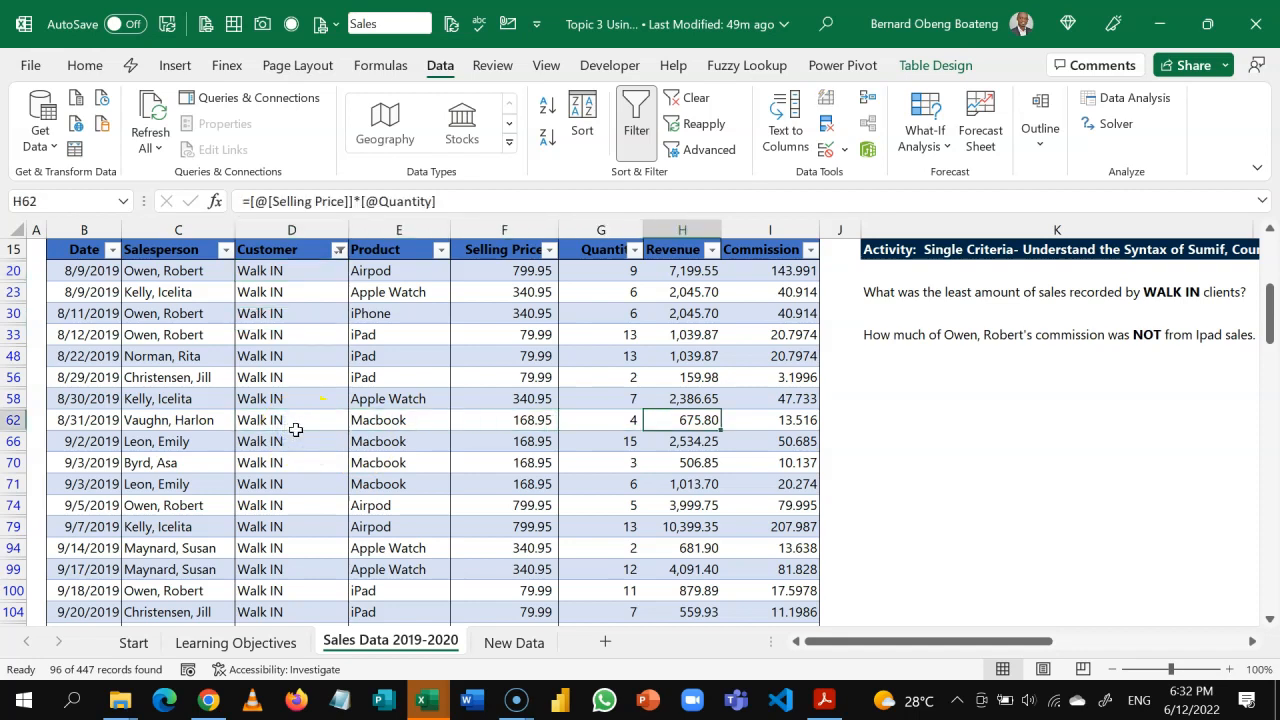
{"action": "key", "text": "ctrl+Down"}
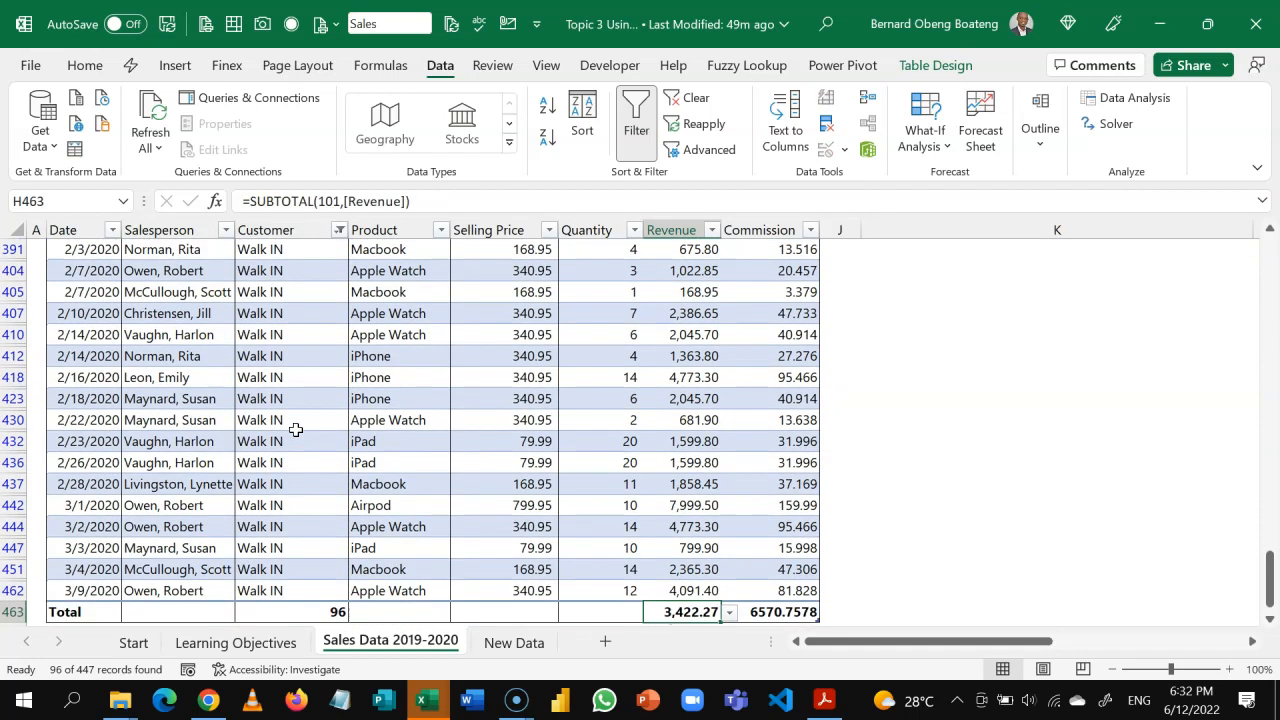
{"action": "left_click", "coordinate": [729, 612]}
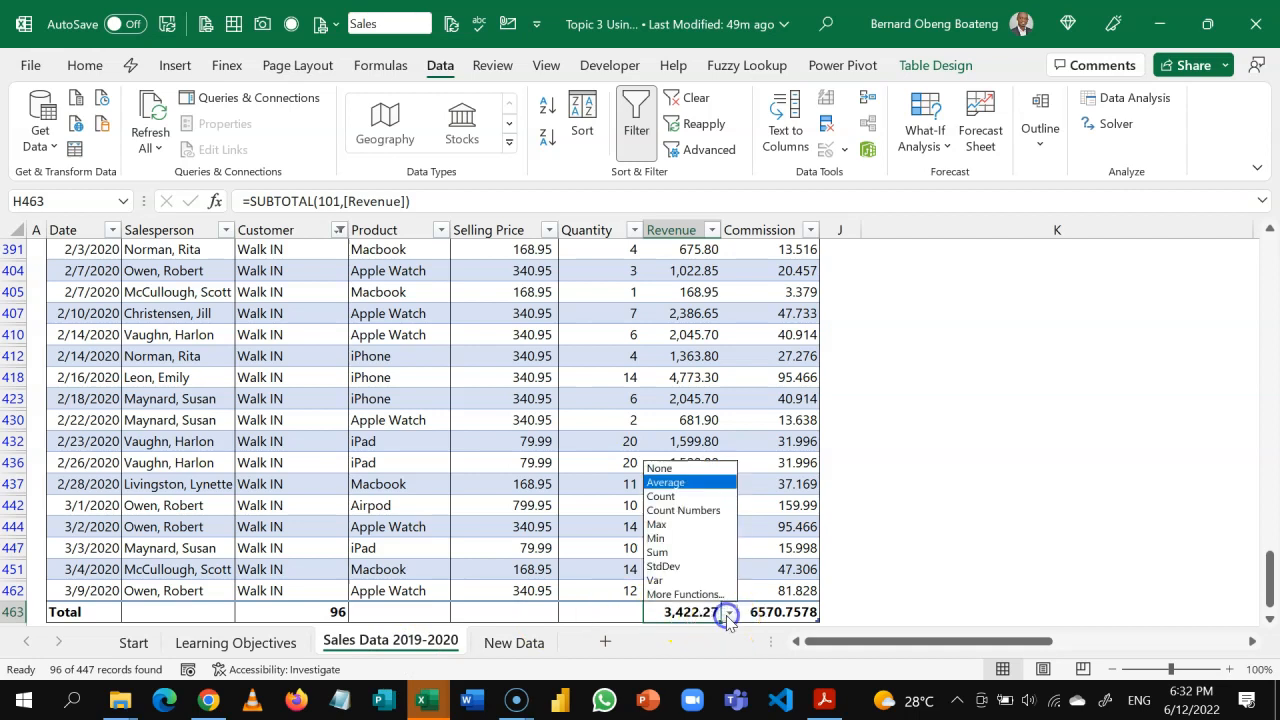
{"action": "left_click", "coordinate": [712, 538]}
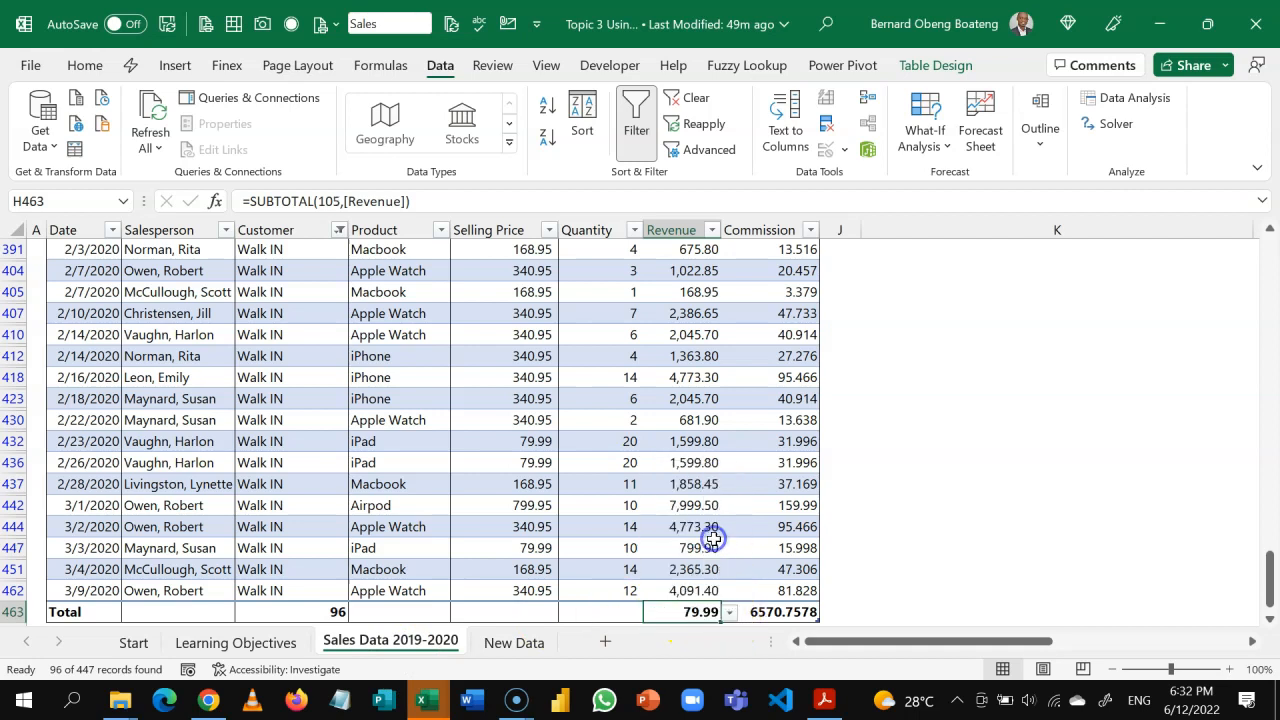
Turn off filtering on the Sales table so that all its rows show, and return to the table's header
{"action": "left_click", "coordinate": [641, 484]}
{"action": "key", "text": "ctrl+shift+l"}
{"action": "left_click", "coordinate": [641, 480]}
{"action": "key", "text": "ctrl+Up"}
{"action": "key", "text": "Up"}
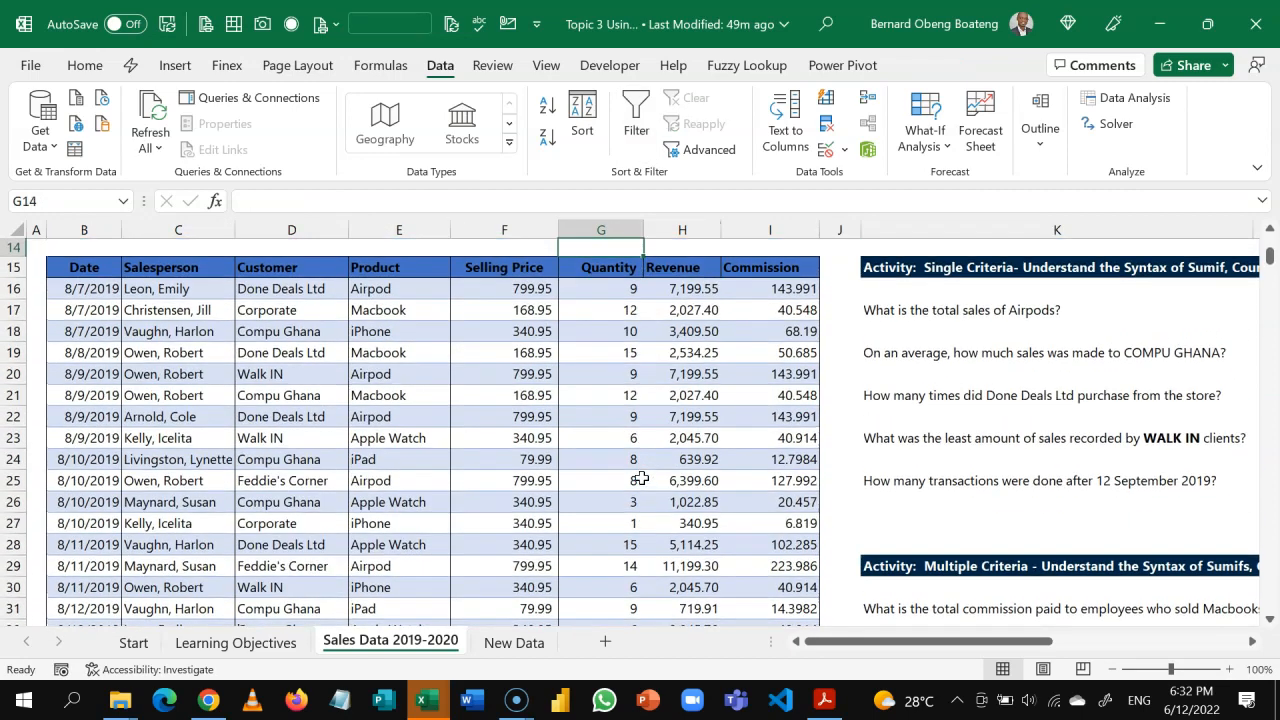
Review the single-criteria answers and read the question in K25 about transactions done after 12 September 2019
{"action": "key", "text": "Up"}
{"action": "key", "text": "Right"}
{"action": "key", "text": "Right"}
{"action": "key", "text": "Right"}
{"action": "key", "text": "Right"}
{"action": "key", "text": "Right"}
{"action": "key", "text": "Right"}
{"action": "key", "text": "Down"}
{"action": "key", "text": "Down"}
{"action": "key", "text": "Down"}
{"action": "key", "text": "Down"}
{"action": "key", "text": "Down"}
{"action": "key", "text": "Down"}
{"action": "key", "text": "Down"}
{"action": "key", "text": "Down"}
{"action": "key", "text": "Down"}
{"action": "key", "text": "Down"}
{"action": "key", "text": "Right"}
{"action": "key", "text": "Down"}
{"action": "key", "text": "Down"}
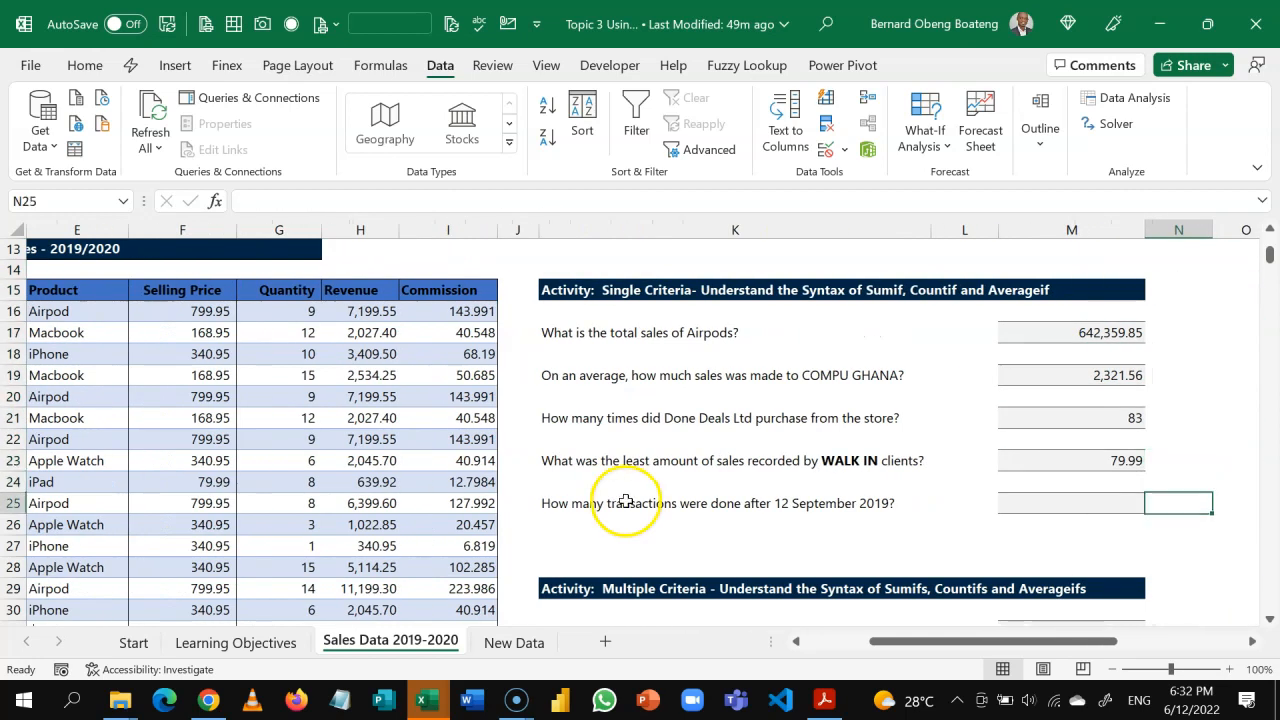
{"action": "left_click", "coordinate": [622, 500]}
{"action": "left_click", "coordinate": [545, 508]}
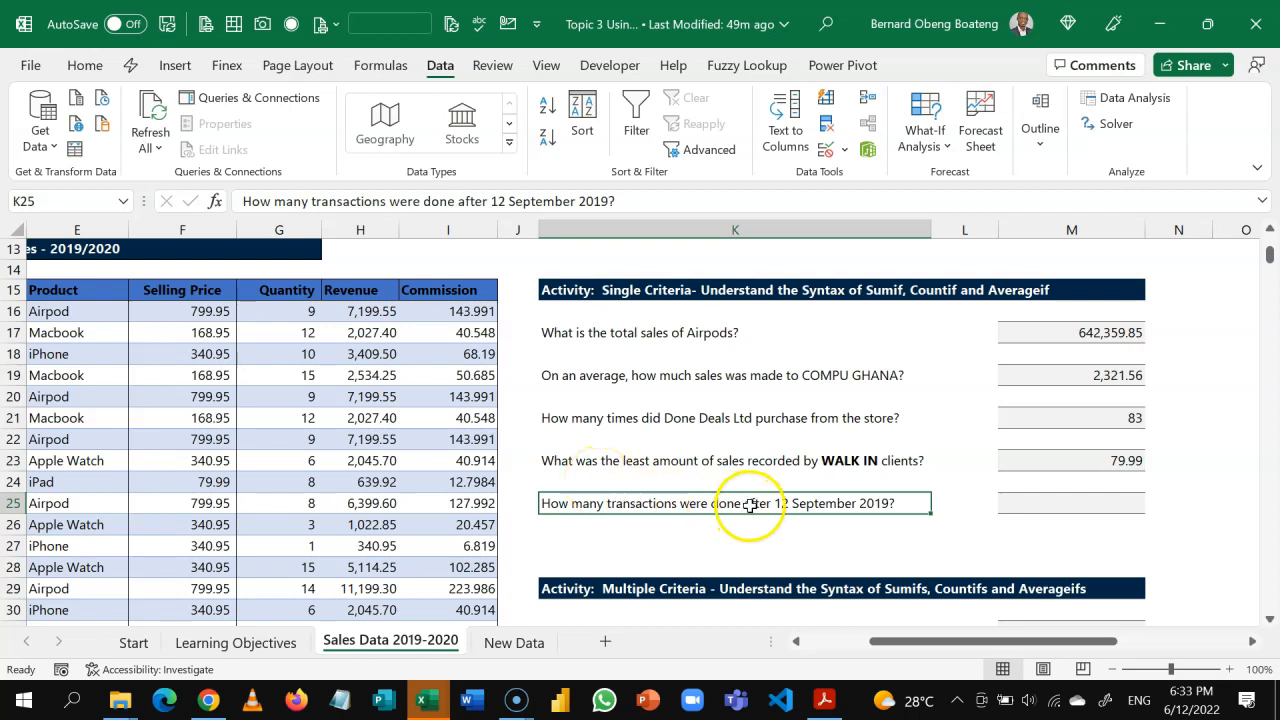
Turn filtering back on for the Sales table from its Date header in B15
{"action": "left_click", "coordinate": [486, 481]}
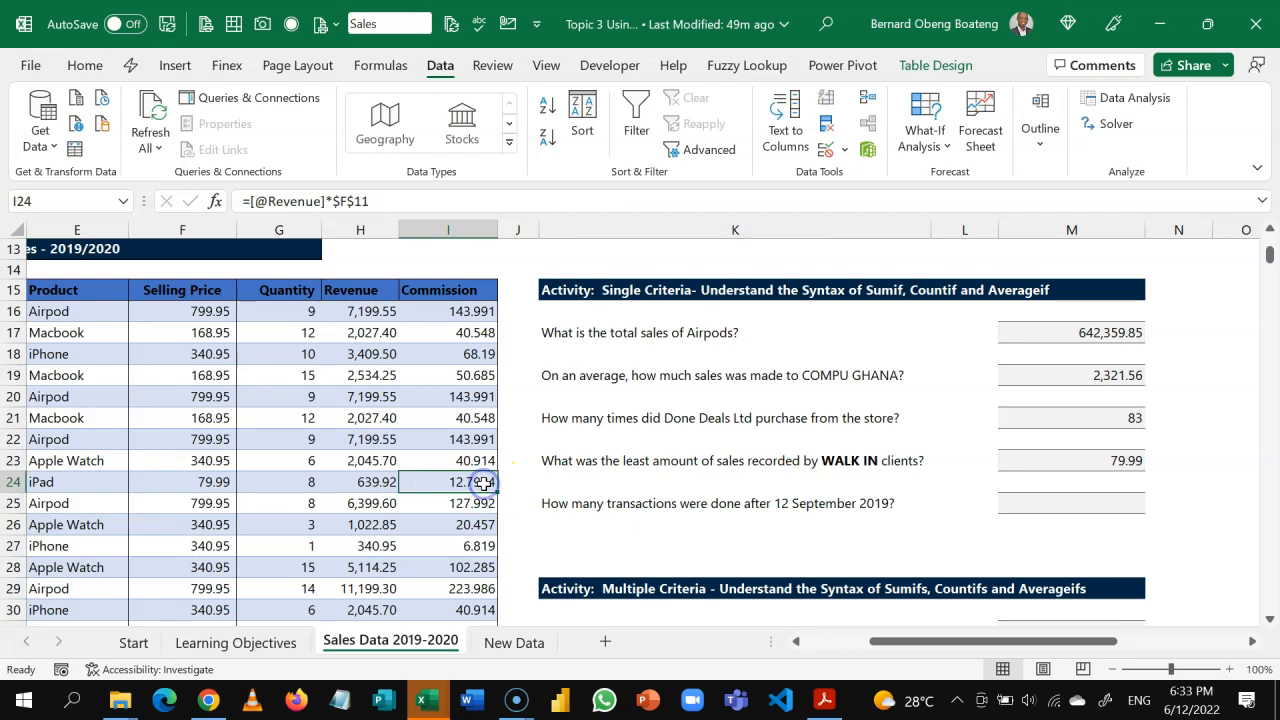
{"action": "key", "text": "ctrl+Left"}
{"action": "key", "text": "Left"}
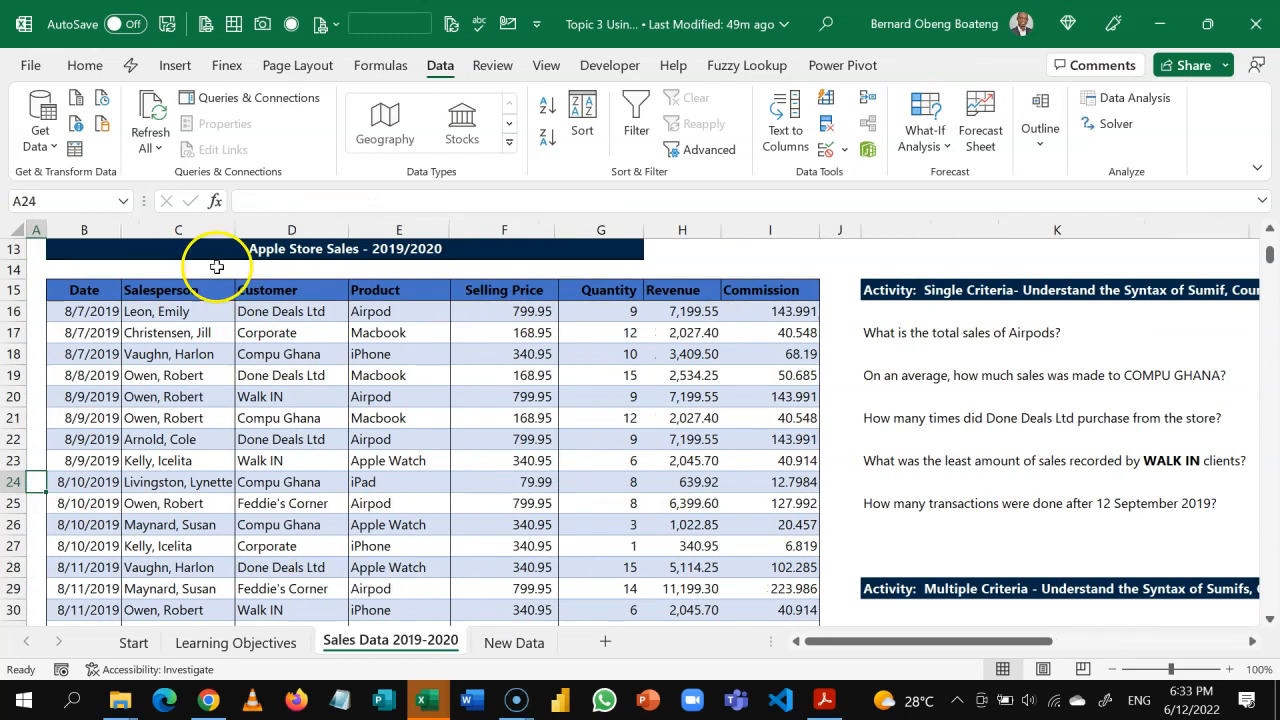
{"action": "left_click", "coordinate": [94, 291]}
{"action": "key", "text": "ctrl+shift+l"}
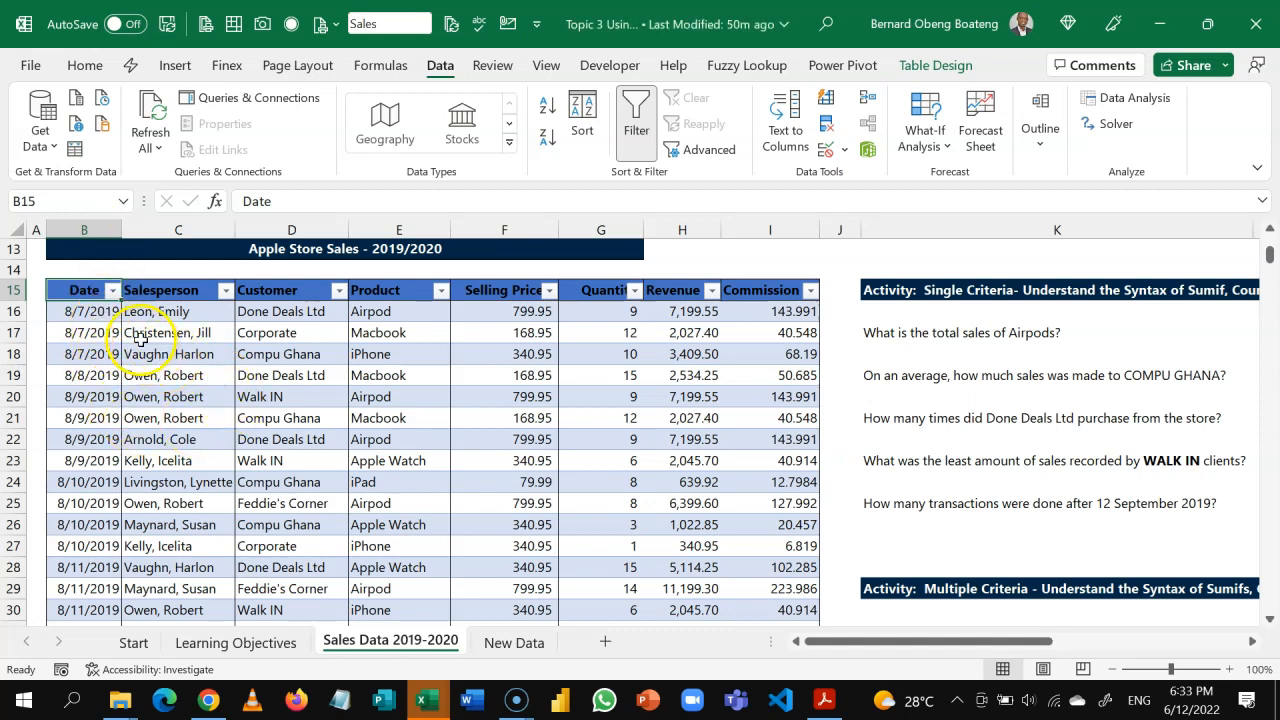
Filter the Sales table's Date column with an "is after" date filter for 12 September 2019
{"action": "left_click", "coordinate": [113, 290]}
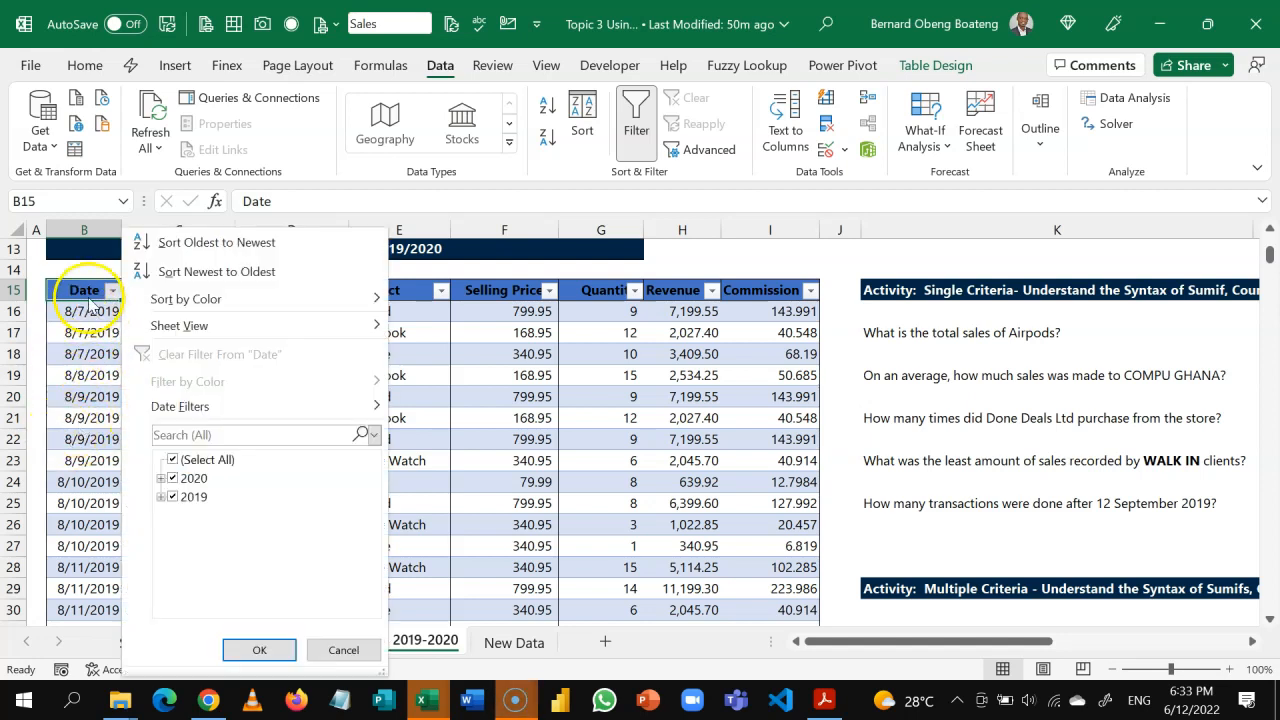
{"action": "mouse_move", "coordinate": [155, 416]}
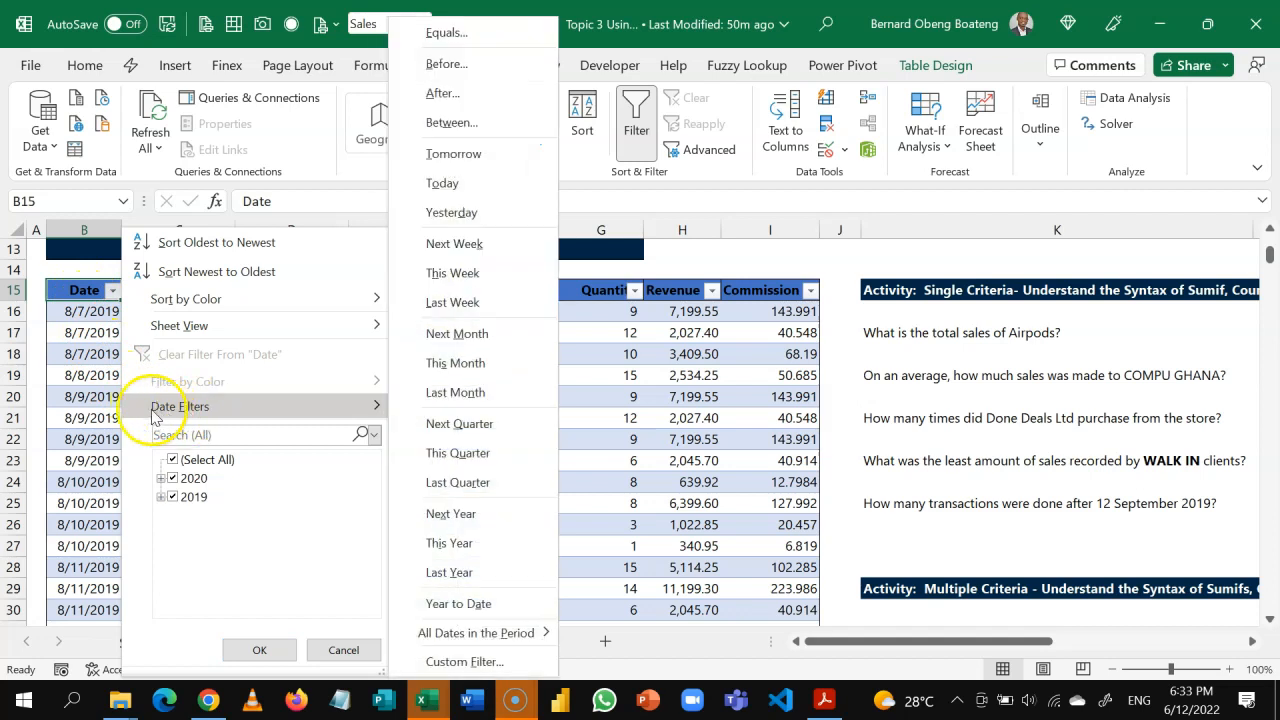
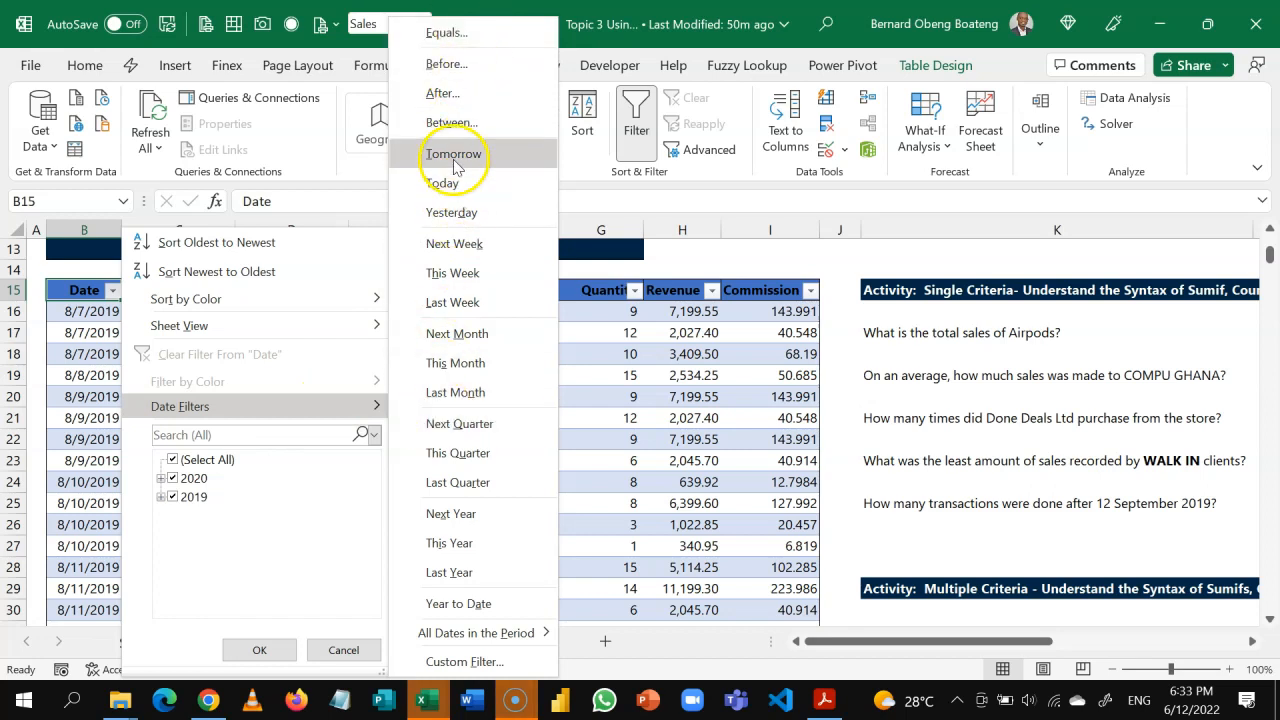
{"action": "left_click", "coordinate": [455, 92]}
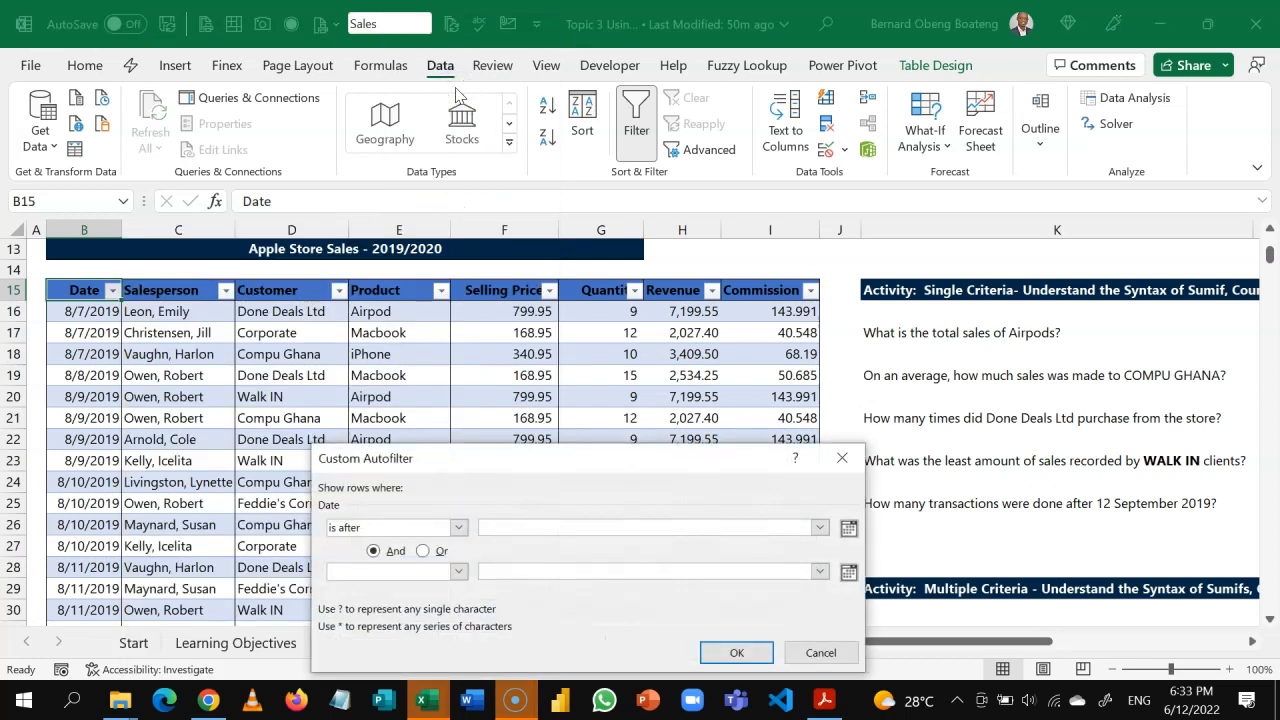
{"action": "left_click_drag", "start_coordinate": [493, 458], "coordinate": [480, 136]}
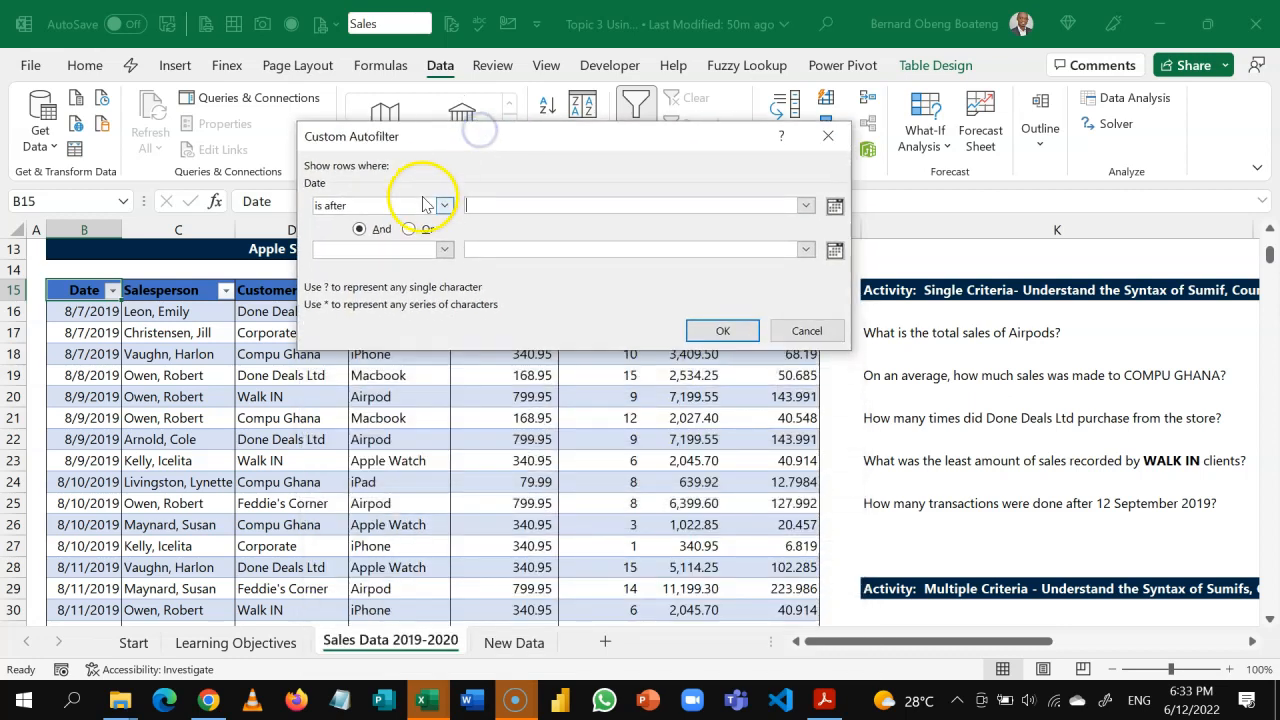
{"action": "left_click", "coordinate": [493, 204]}
{"action": "left_click", "coordinate": [496, 221]}
{"action": "left_click", "coordinate": [720, 330]}
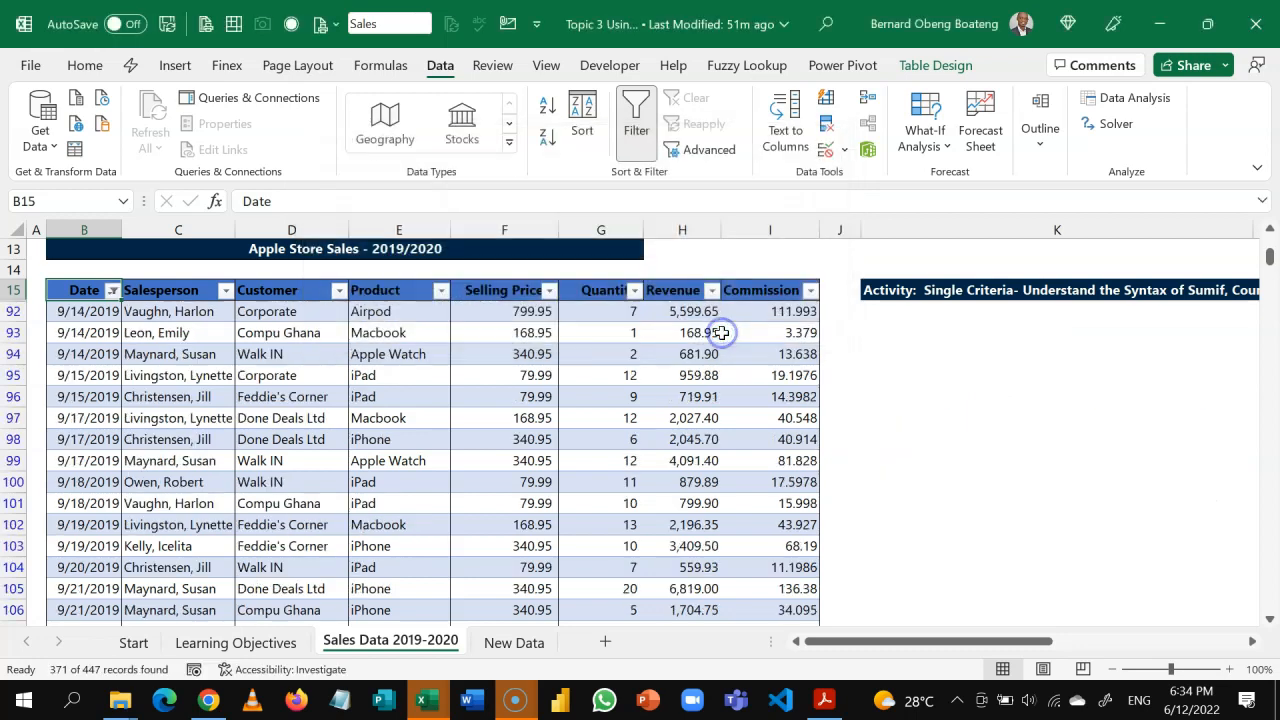
Set the Date column's calculation in the sales table's total row to Count
{"action": "left_click", "coordinate": [271, 375]}
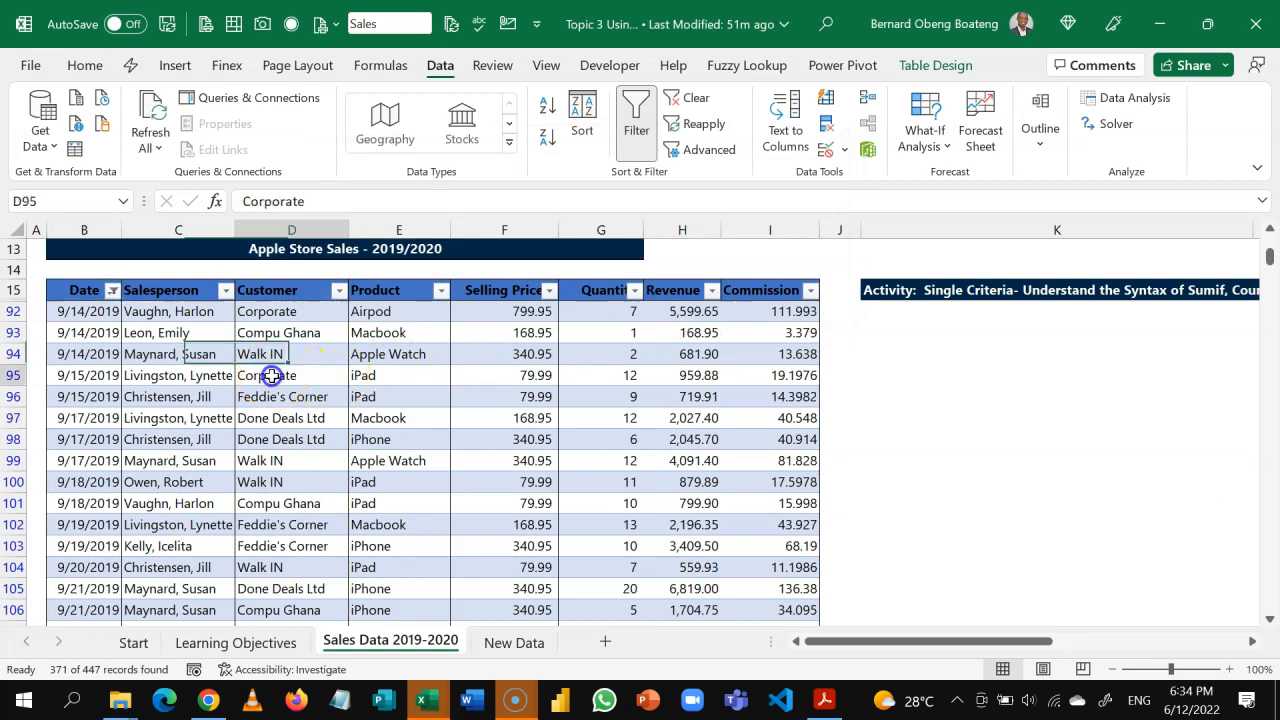
{"action": "left_click", "coordinate": [143, 410]}
{"action": "key", "text": "Left"}
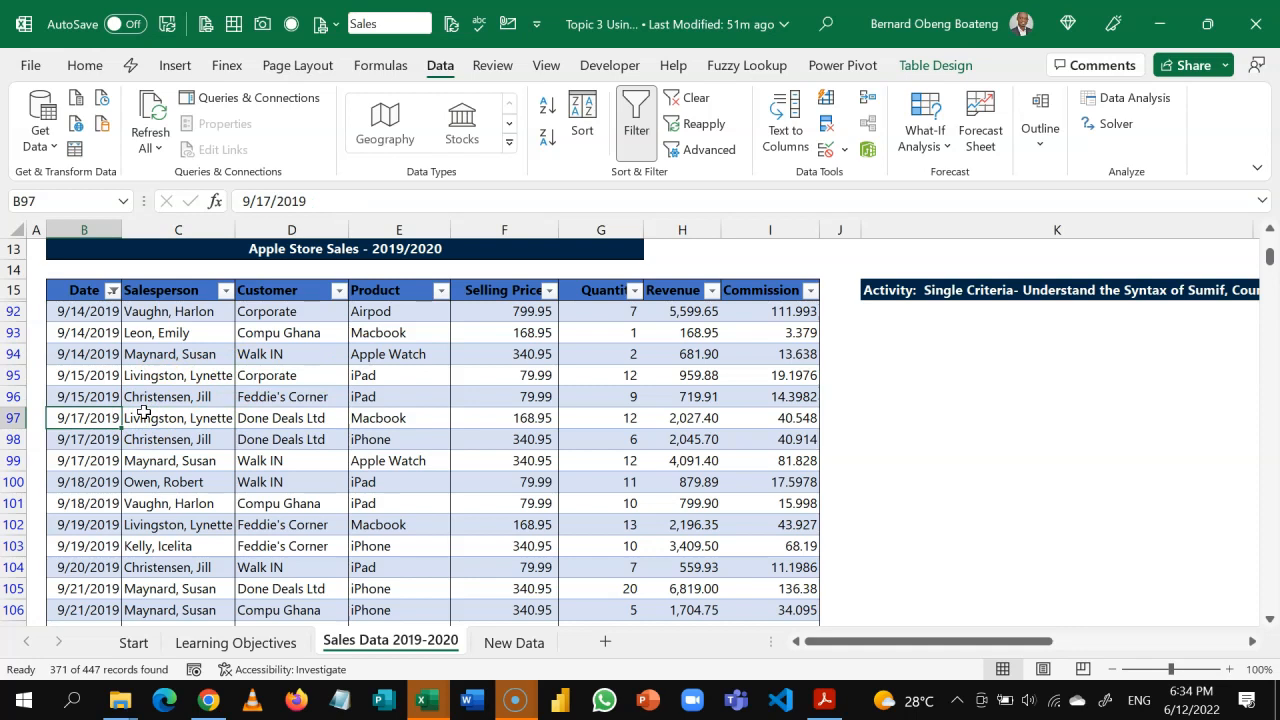
{"action": "key", "text": "ctrl+Down"}
{"action": "key", "text": "Down"}
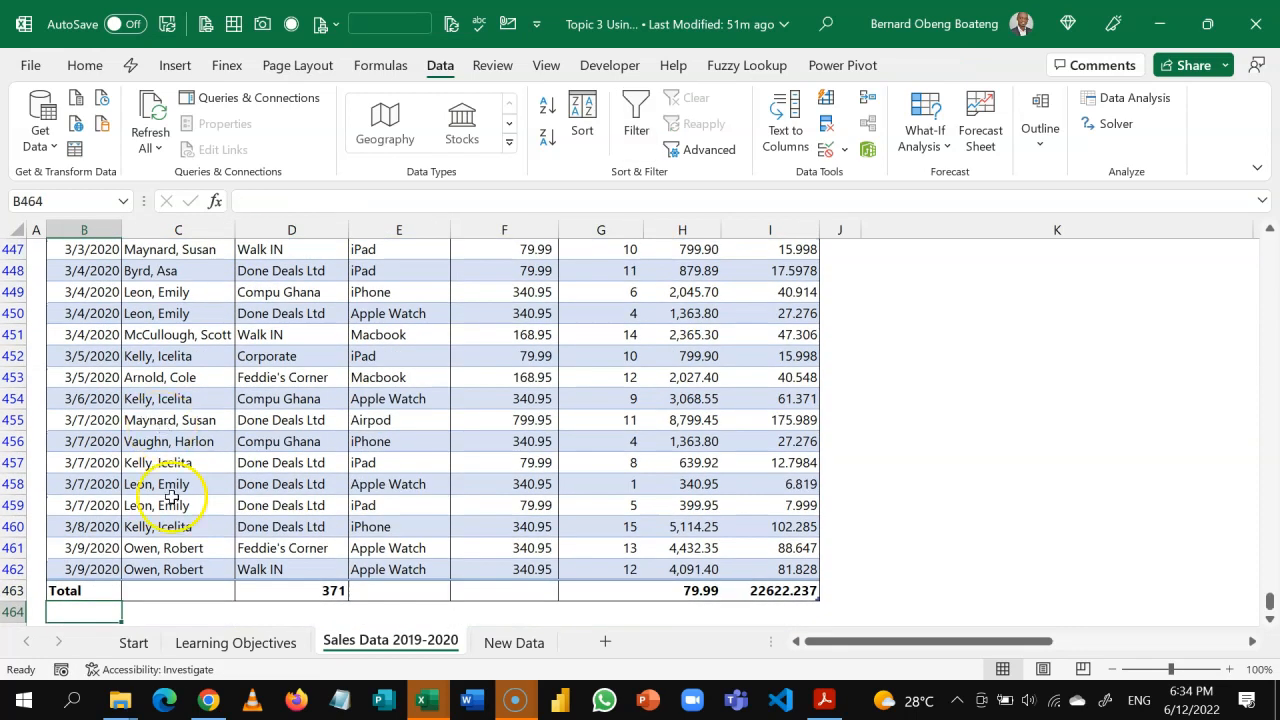
{"action": "left_click", "coordinate": [292, 589]}
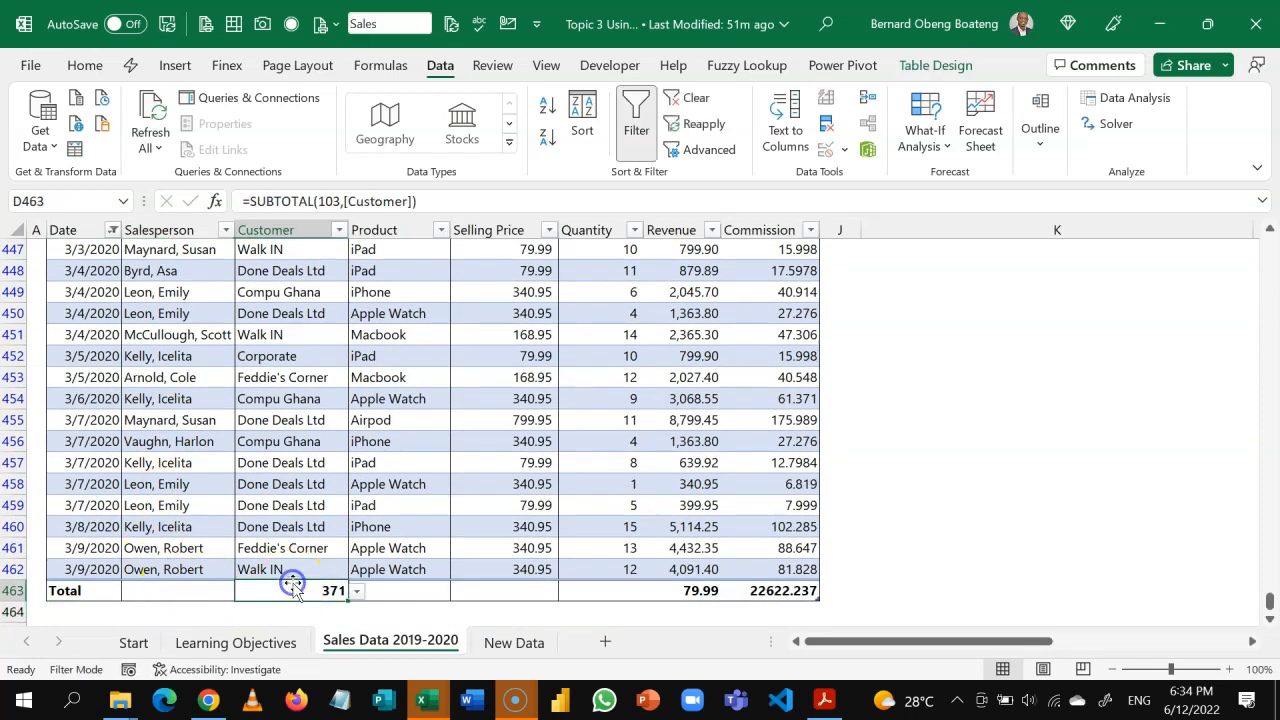
{"action": "left_click", "coordinate": [205, 593]}
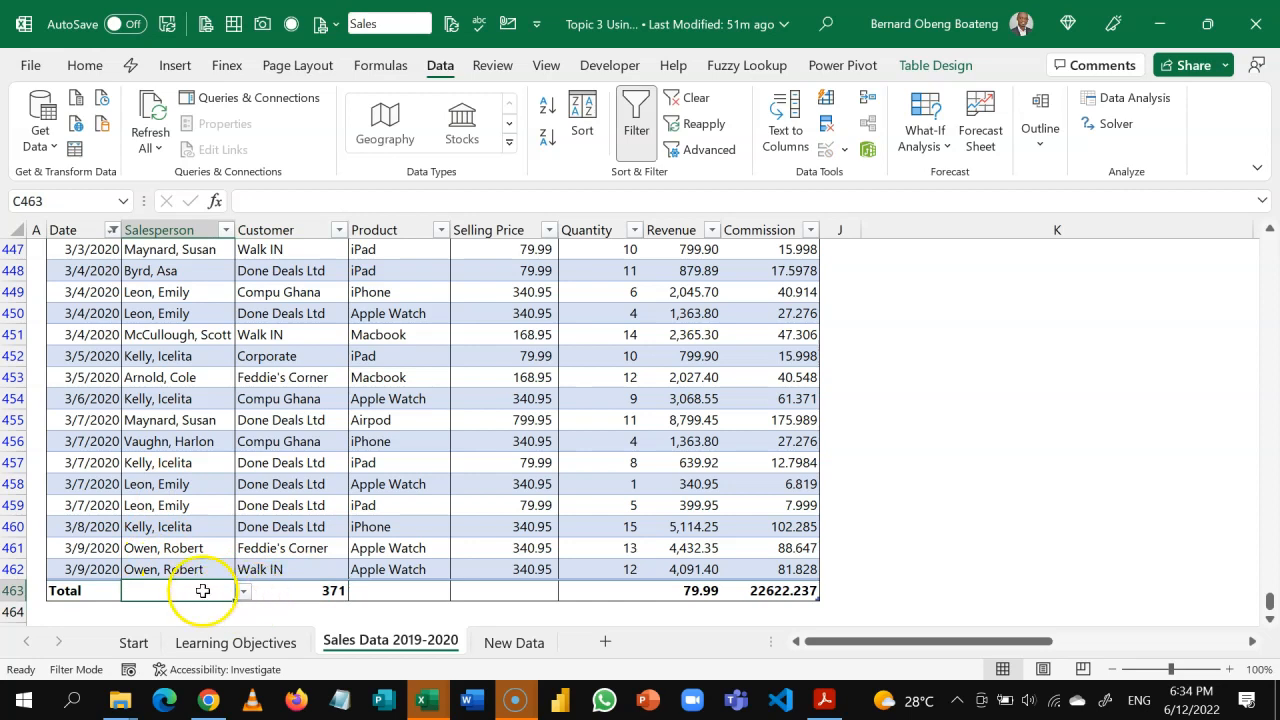
{"action": "left_click", "coordinate": [112, 593]}
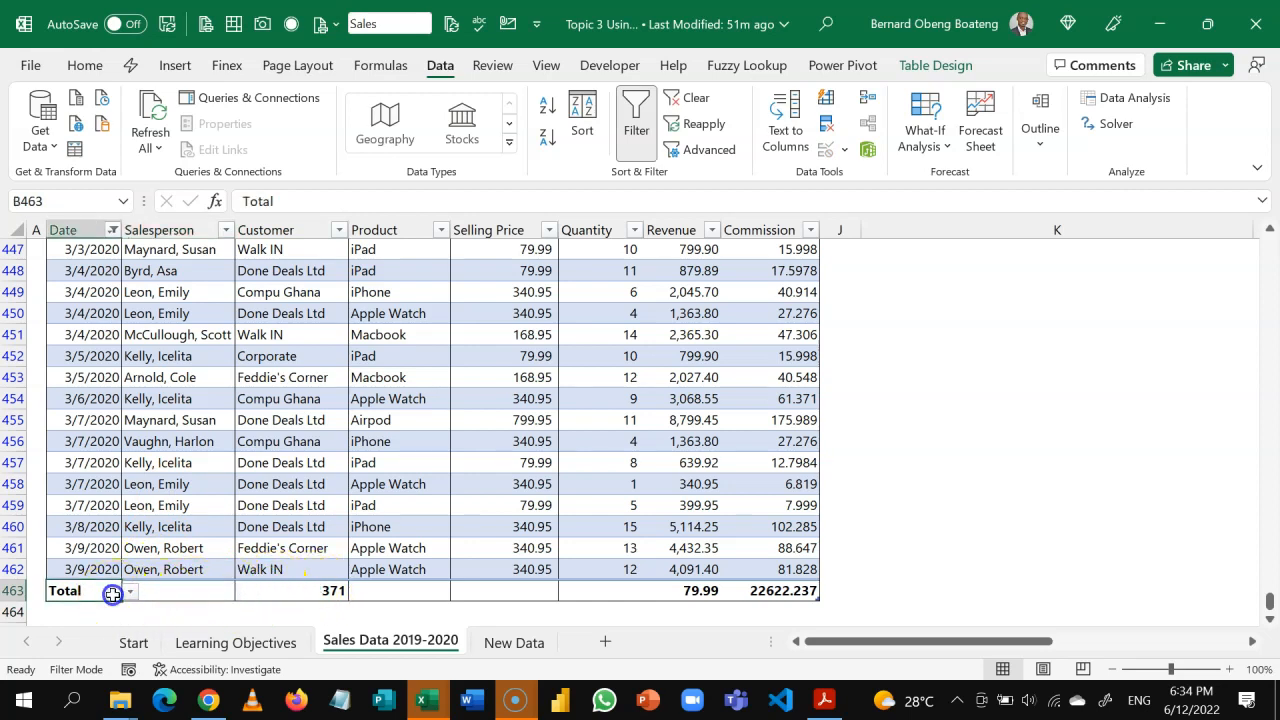
{"action": "left_click", "coordinate": [129, 591]}
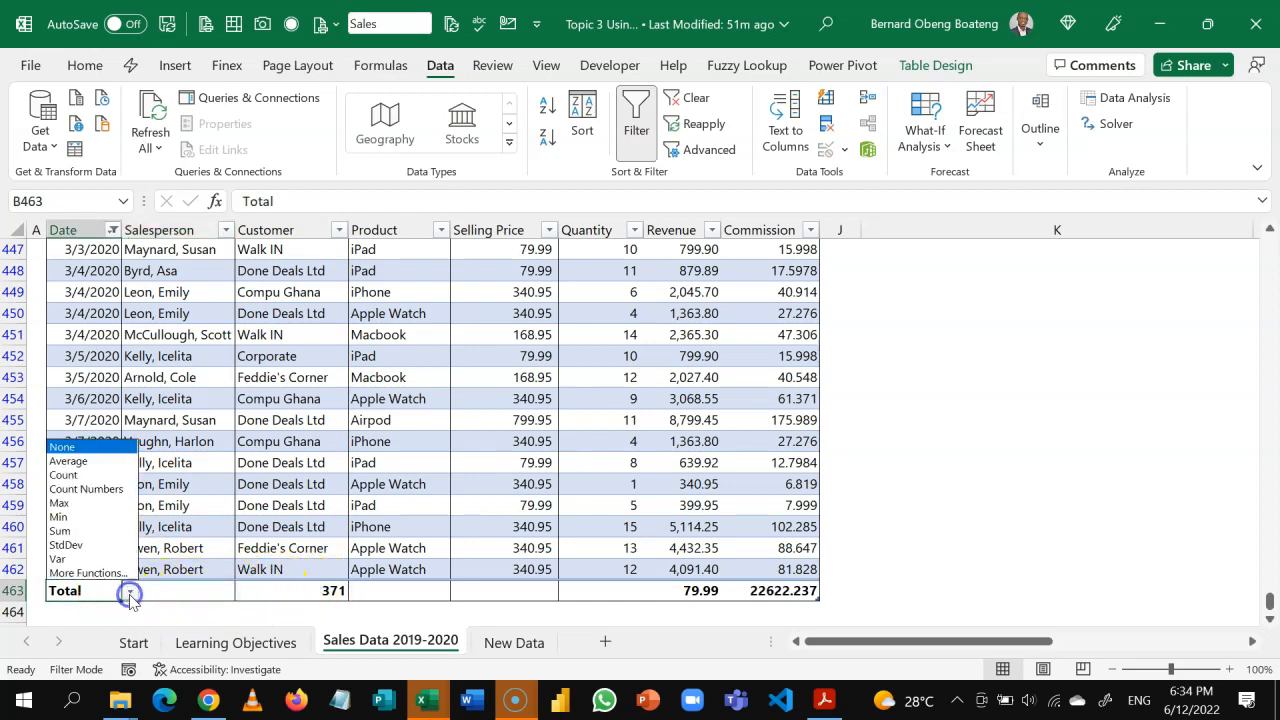
{"action": "left_click", "coordinate": [99, 476]}
Turn off filtering on the sales table and go back to its first rows
{"action": "left_click", "coordinate": [373, 504]}
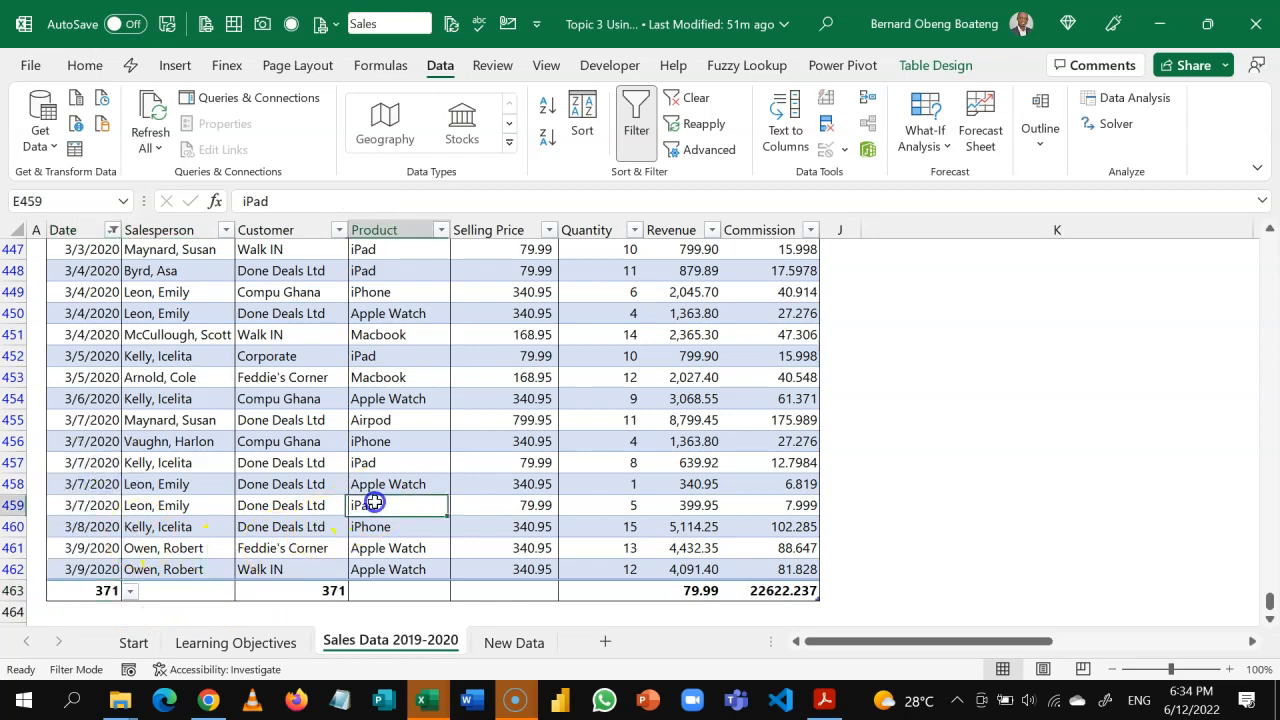
{"action": "key", "text": "ctrl+shift+l"}
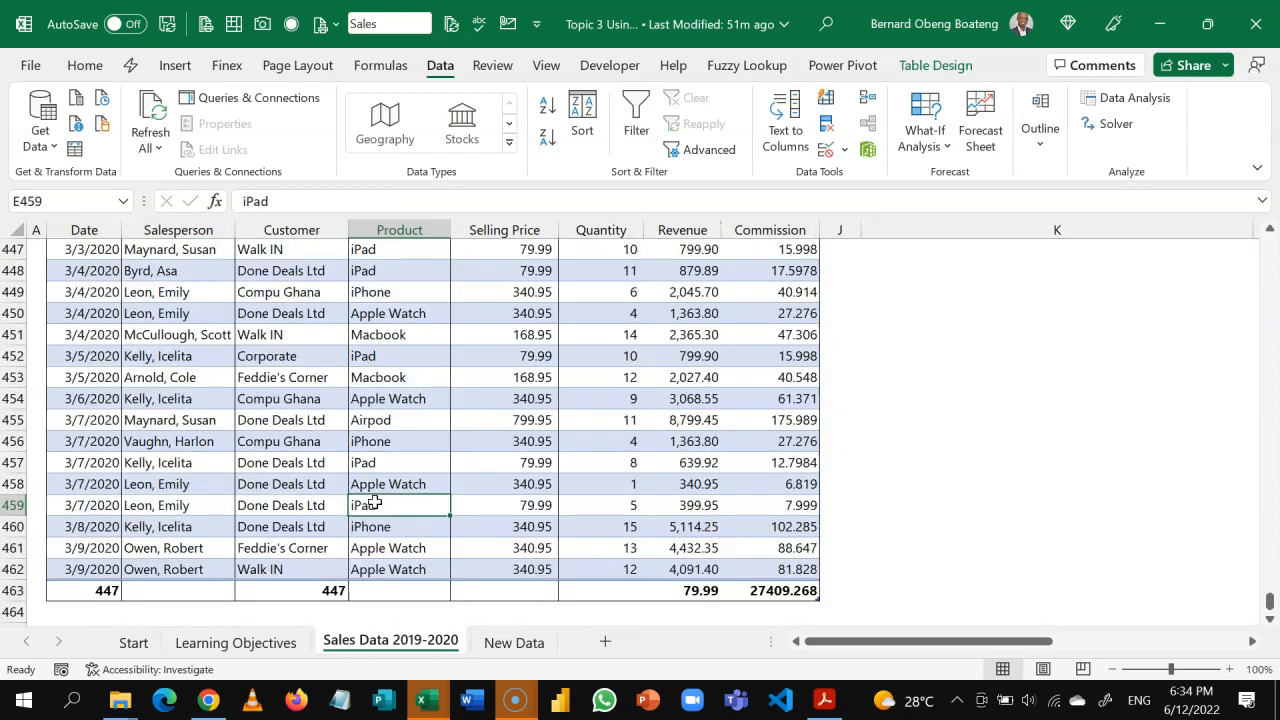
{"action": "key", "text": "ctrl+Up"}
{"action": "key", "text": "Down"}
{"action": "key", "text": "Down"}
{"action": "key", "text": "Down"}
{"action": "key", "text": "Down"}
{"action": "key", "text": "Down"}
{"action": "key", "text": "Down"}
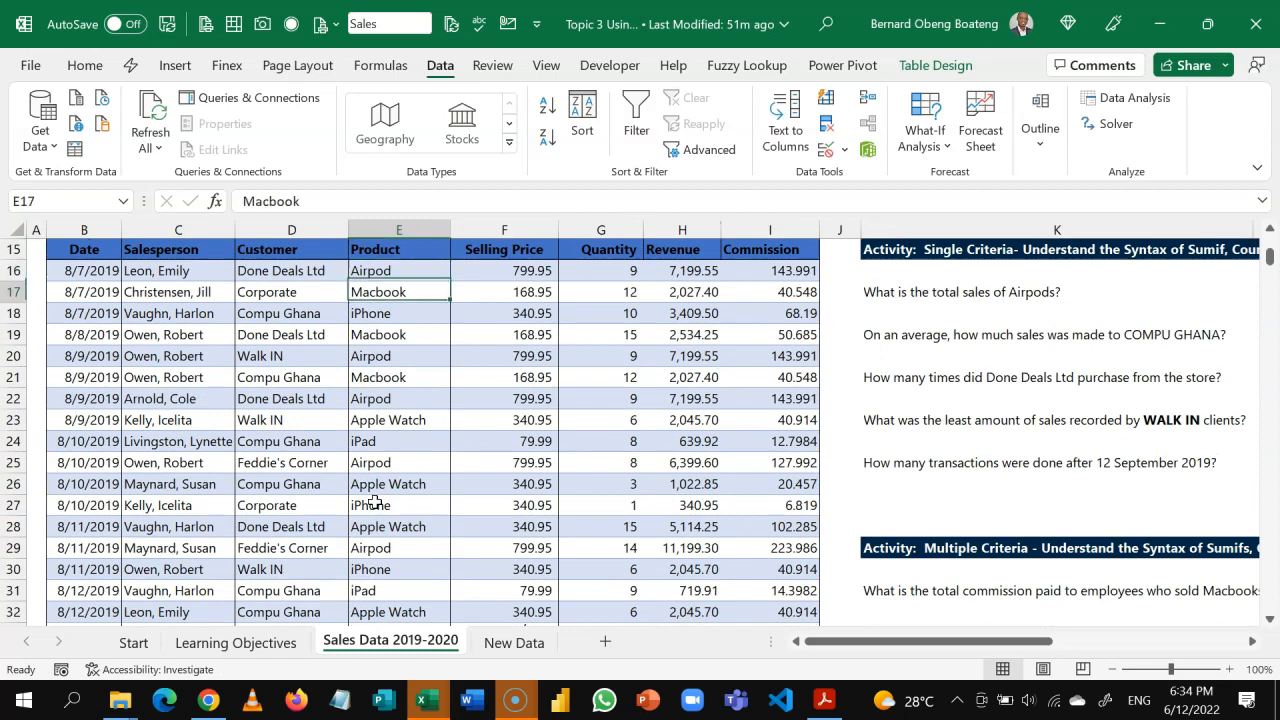
Begin a COUNTIF formula in M25 with Sales[Date] as the range, for the question on transactions after 12 September 2019
{"action": "key", "text": "Right"}
{"action": "key", "text": "Right"}
{"action": "key", "text": "Right"}
{"action": "key", "text": "Right"}
{"action": "key", "text": "Right"}
{"action": "key", "text": "Right"}
{"action": "key", "text": "Right"}
{"action": "key", "text": "Right"}
{"action": "key", "text": "Down"}
{"action": "key", "text": "Down"}
{"action": "key", "text": "Down"}
{"action": "key", "text": "Down"}
{"action": "key", "text": "Right"}
{"action": "key", "text": "Left"}
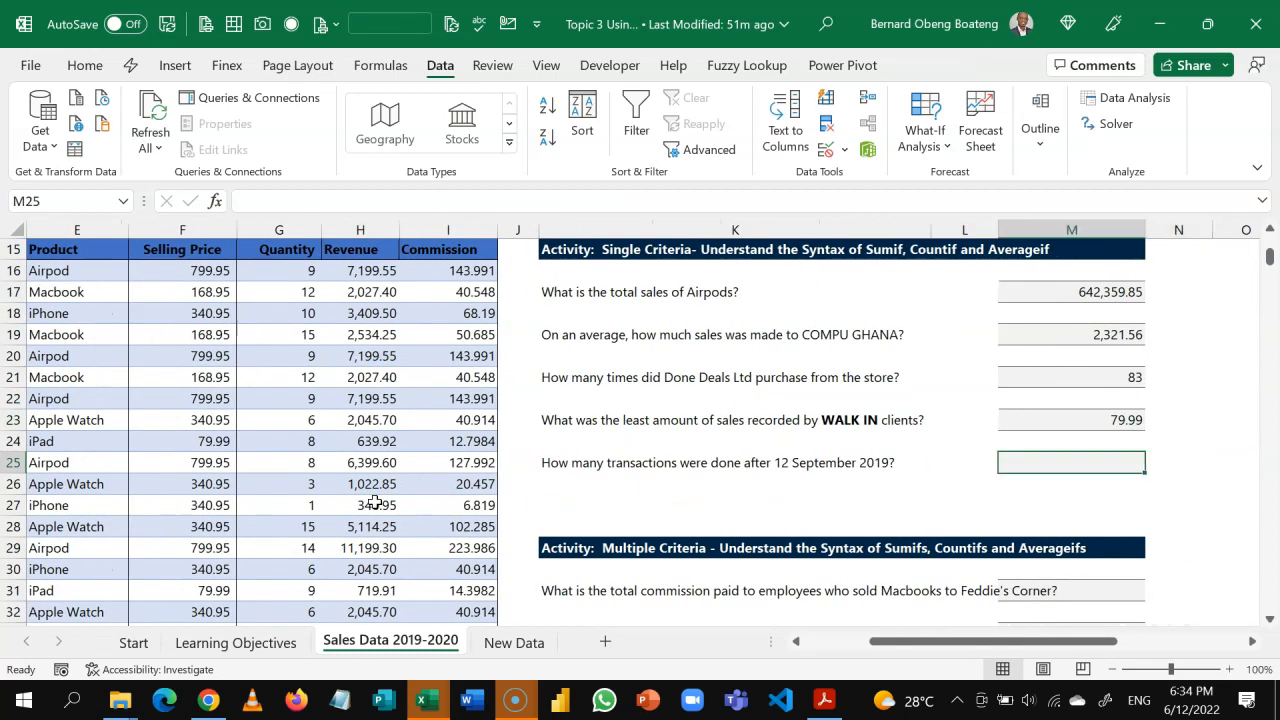
{"action": "key", "text": "Right"}
{"action": "key", "text": "Right"}
{"action": "key", "text": "Left"}
{"action": "key", "text": "Left"}
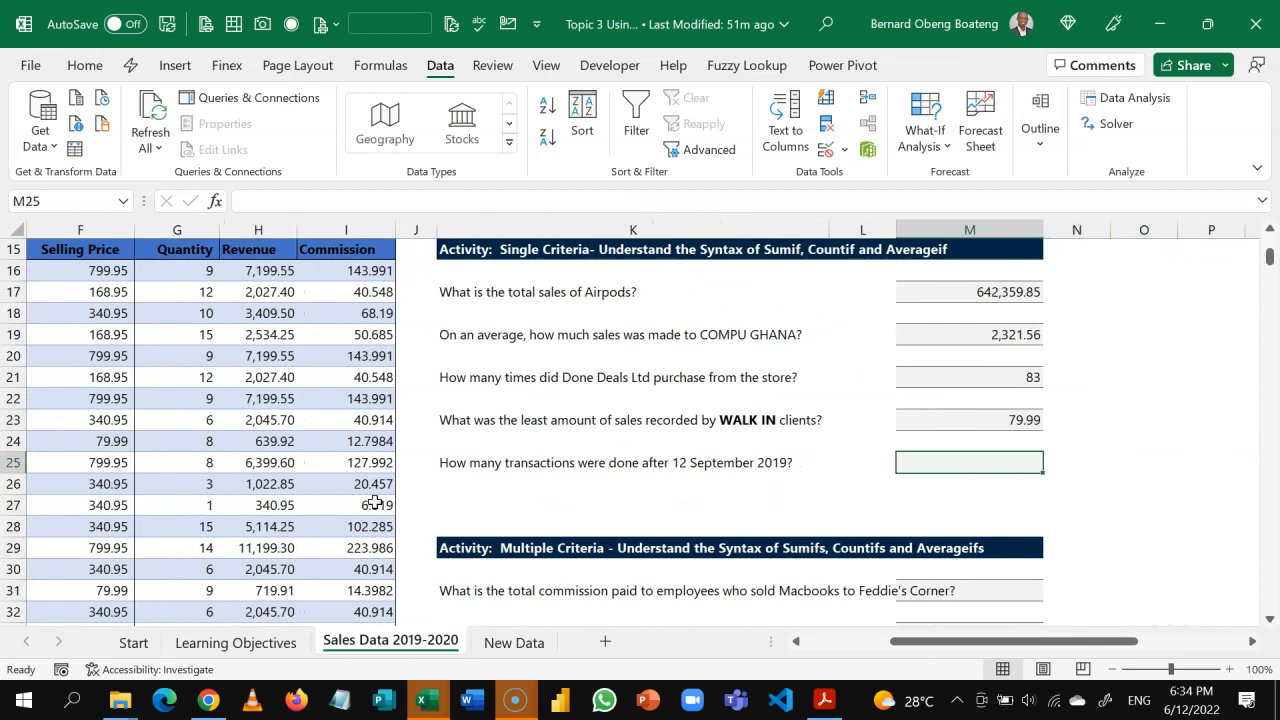
{"action": "type", "text": "=count"}
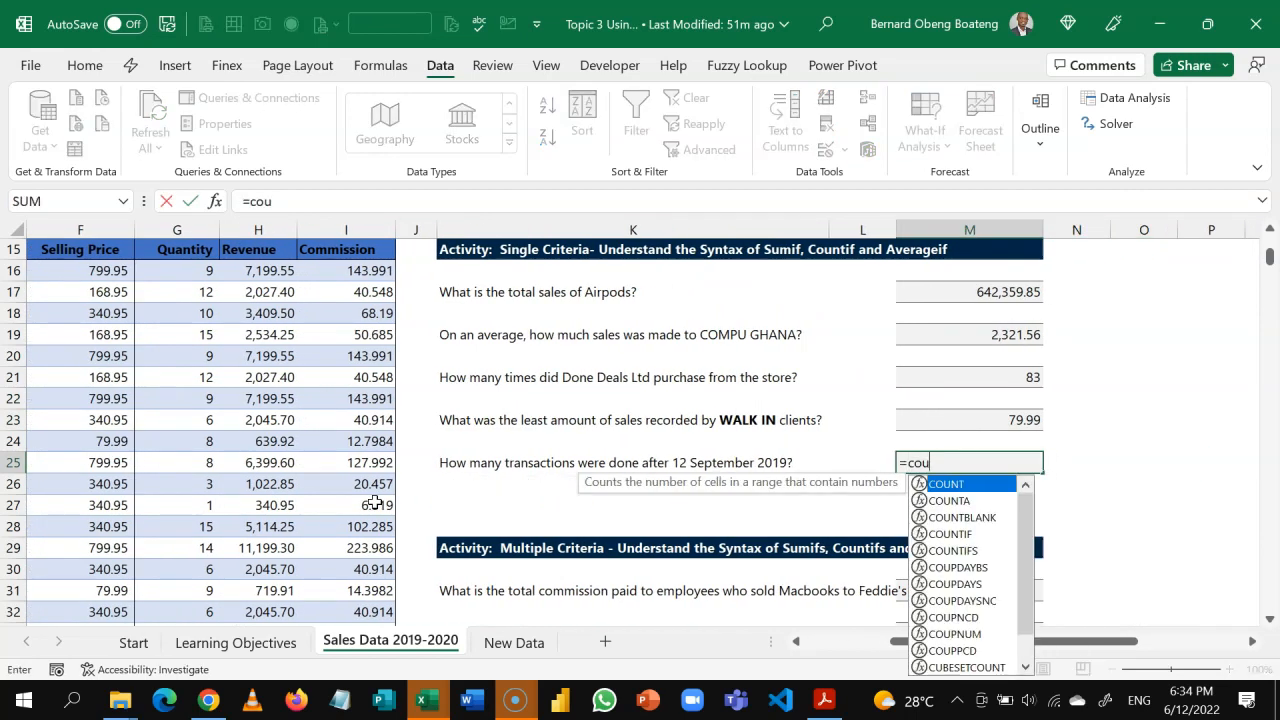
{"action": "key", "text": "Down"}
{"action": "key", "text": "Down"}
{"action": "key", "text": "Down"}
{"action": "key", "text": "Tab"}
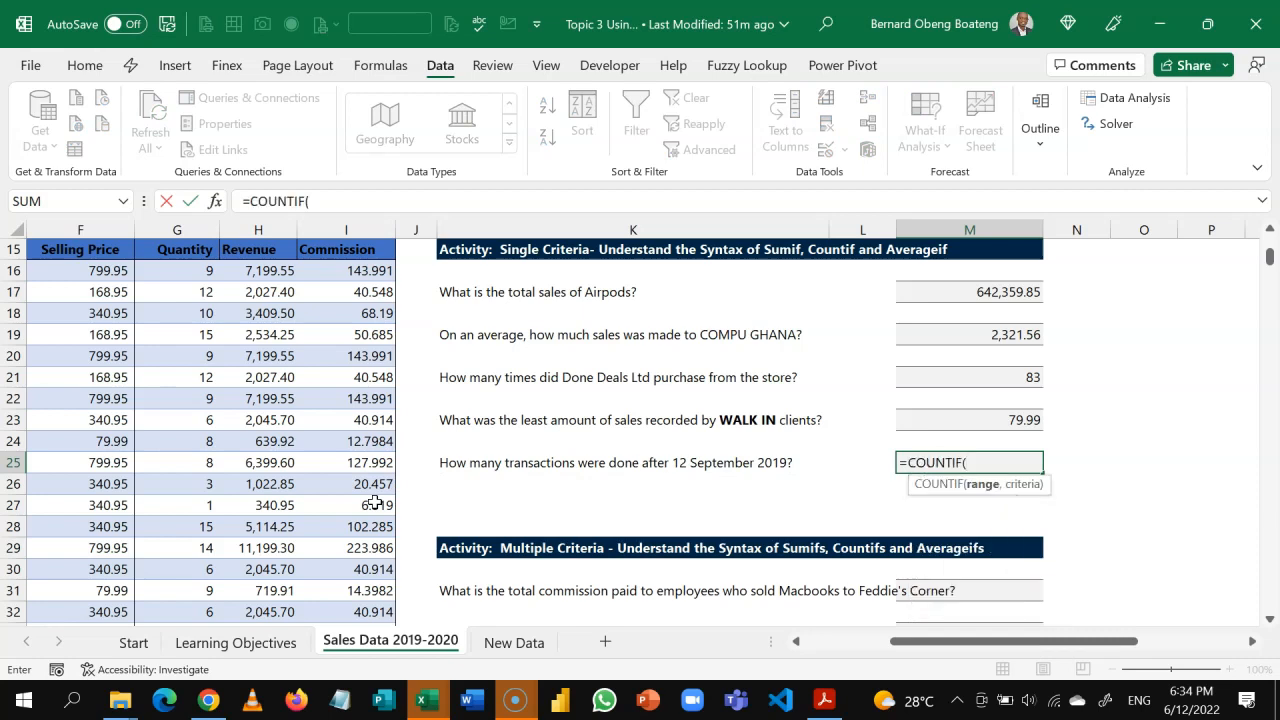
{"action": "type", "text": "Sales"}
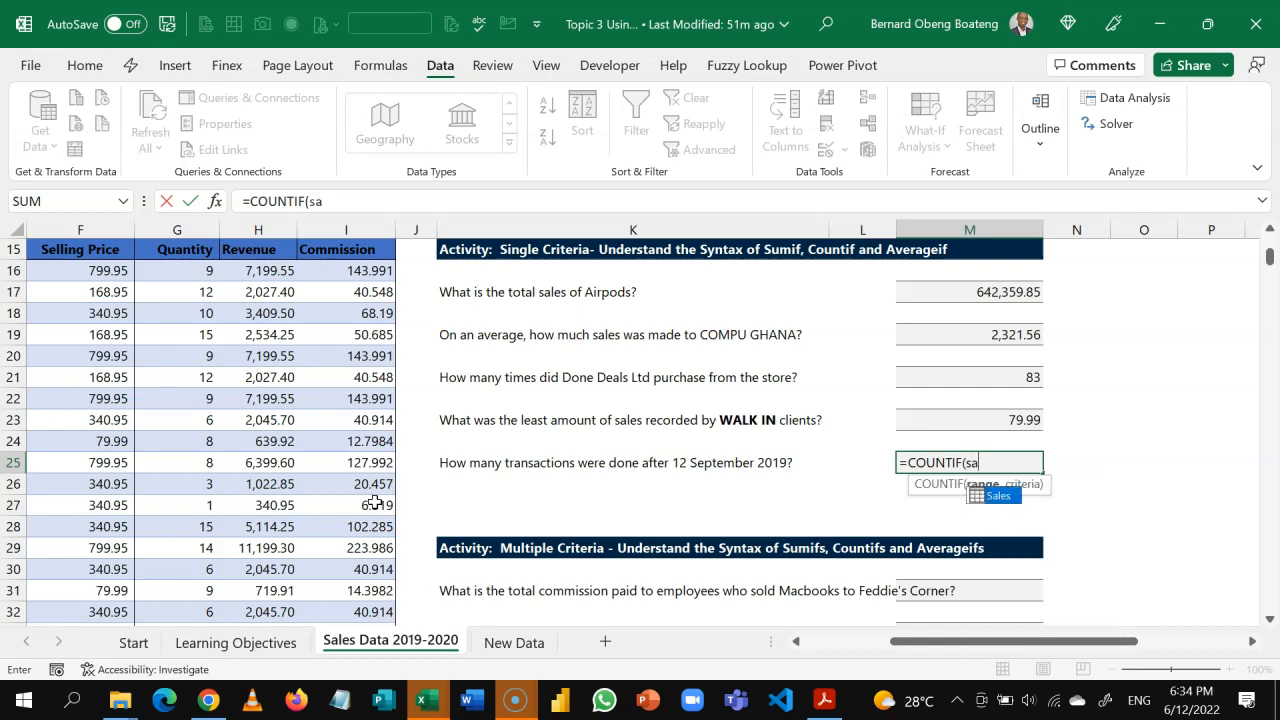
{"action": "type", "text": "[Date"}
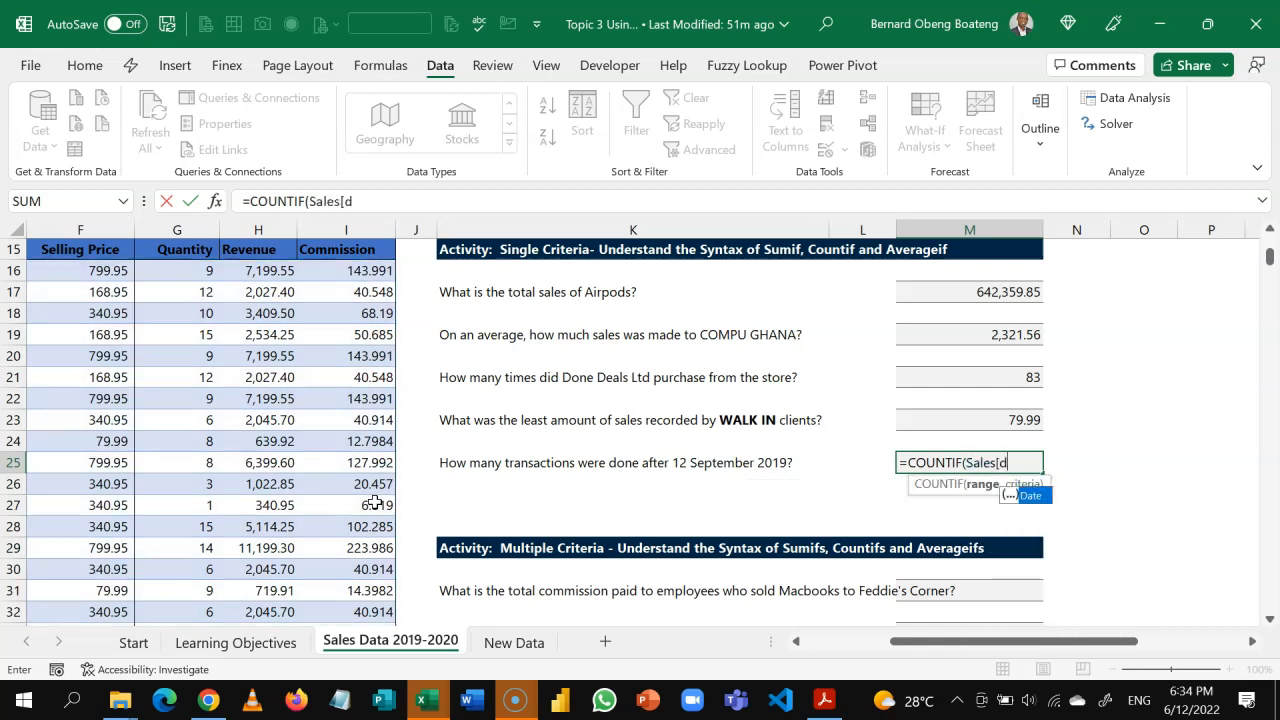
{"action": "type", "text": "]"}
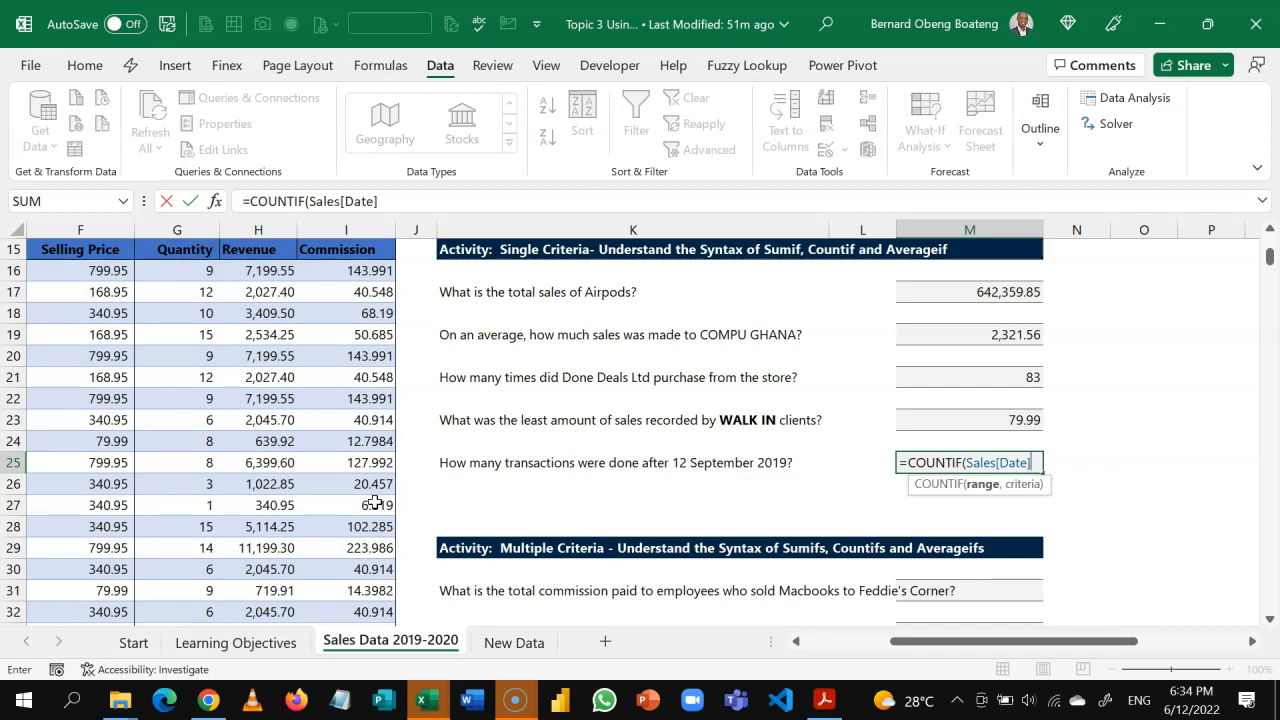
Complete the COUNTIF formula in M25 with the criterion ">9/12/2019"
{"action": "type", "text": ","}
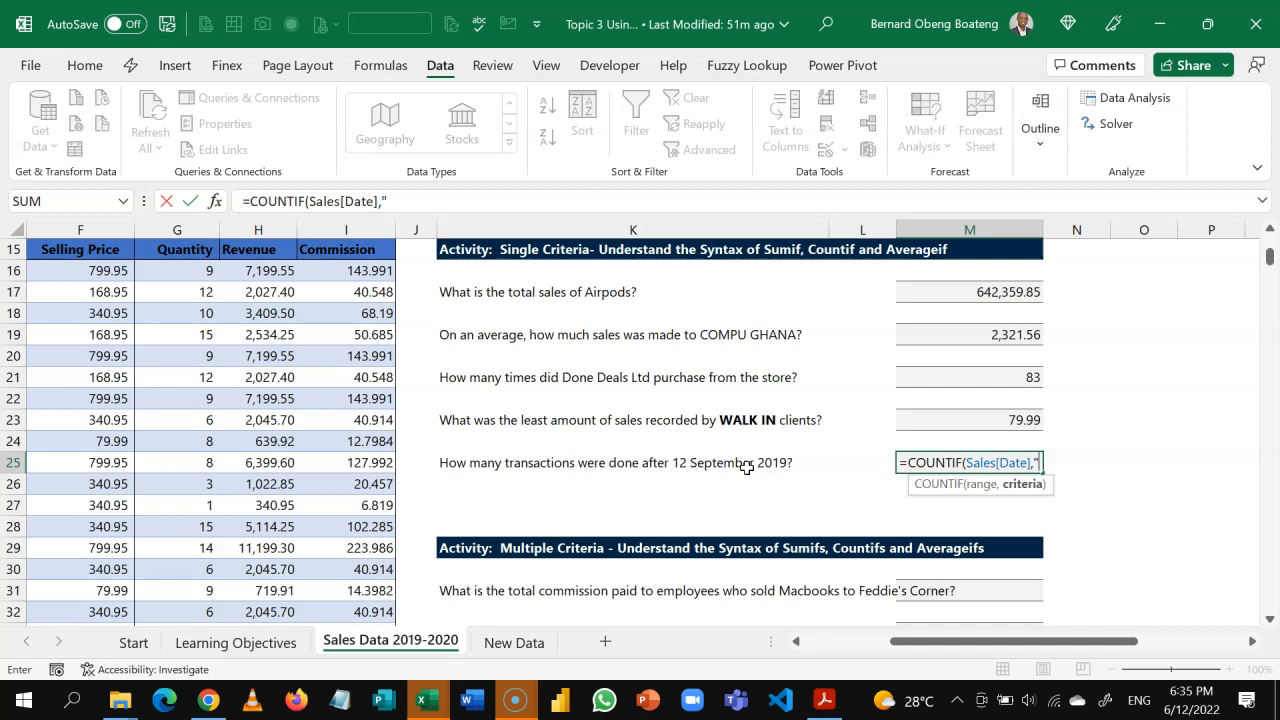
{"action": "type", "text": ">9/12"}
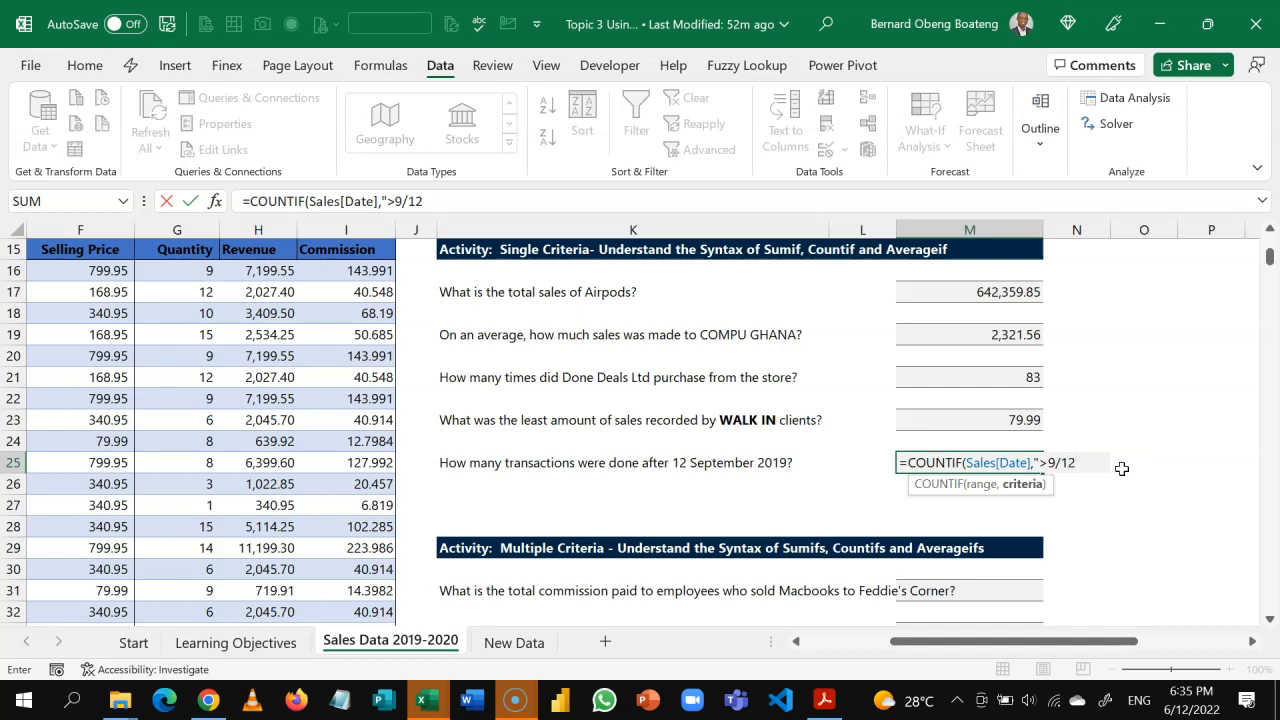
{"action": "type", "text": "19\")"}
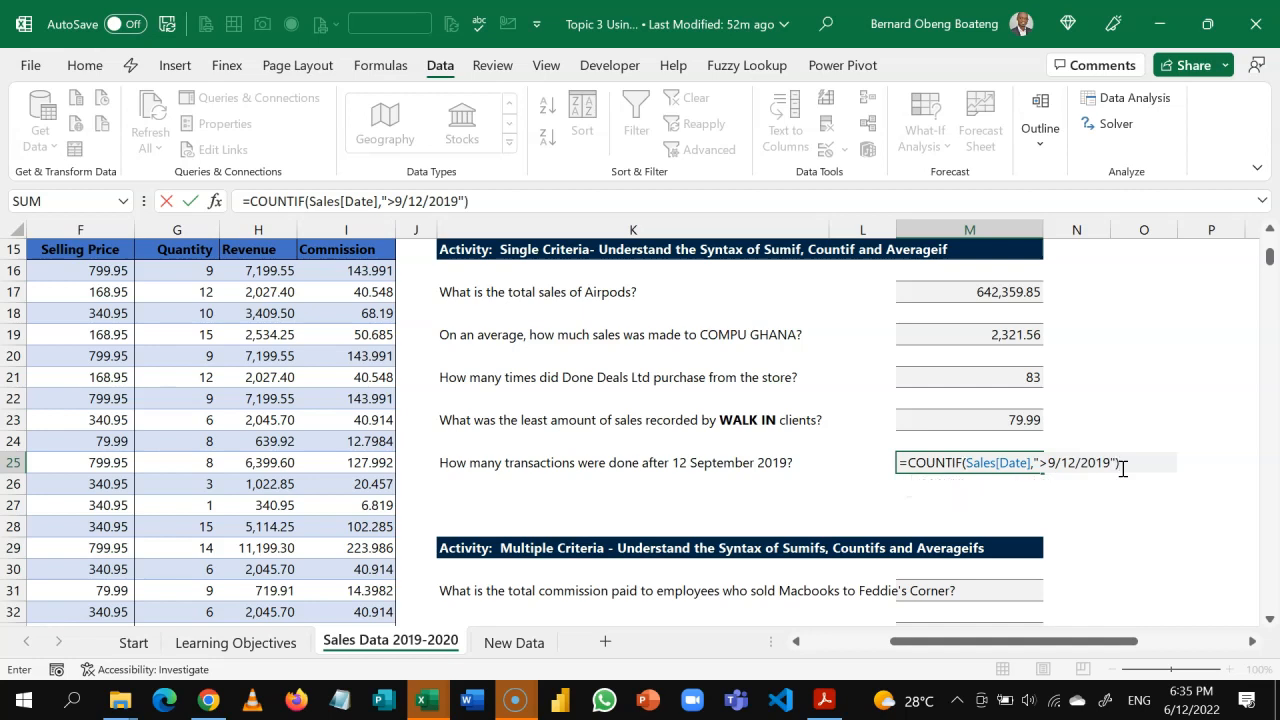
{"action": "key", "text": "Return"}
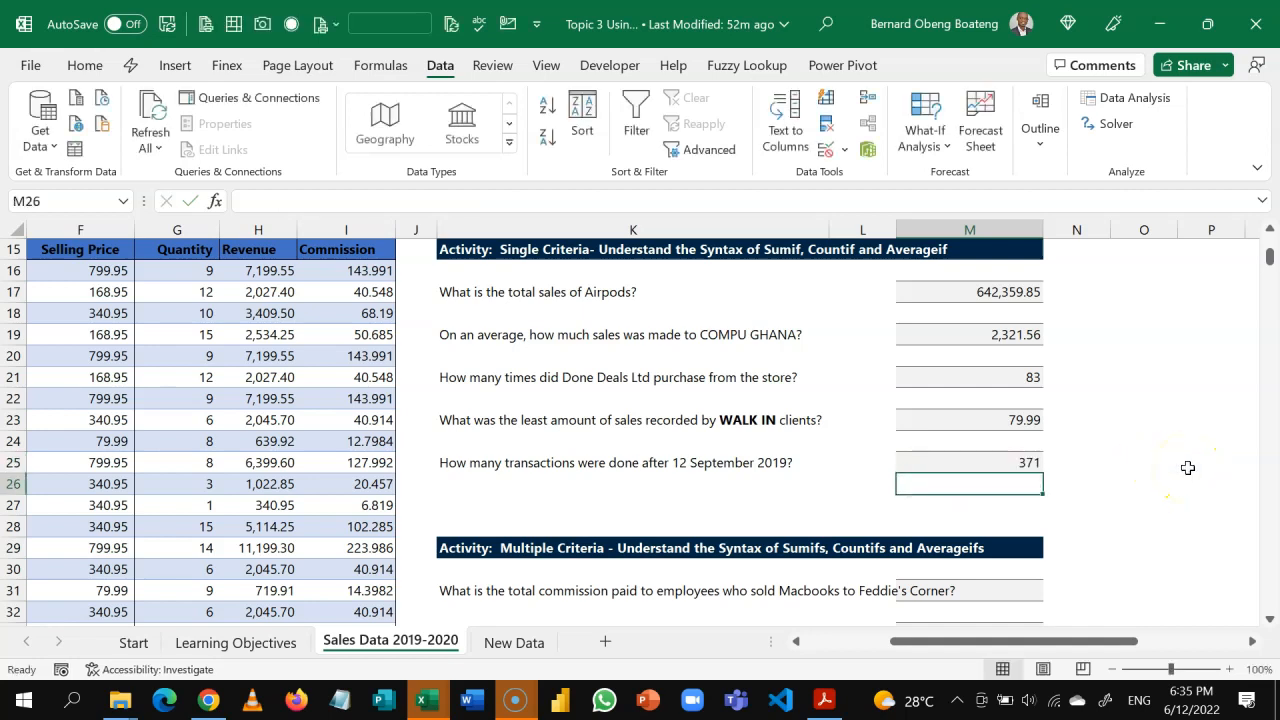
{"action": "key", "text": "Up"}
{"action": "key", "text": "Right"}
{"action": "key", "text": "Left"}
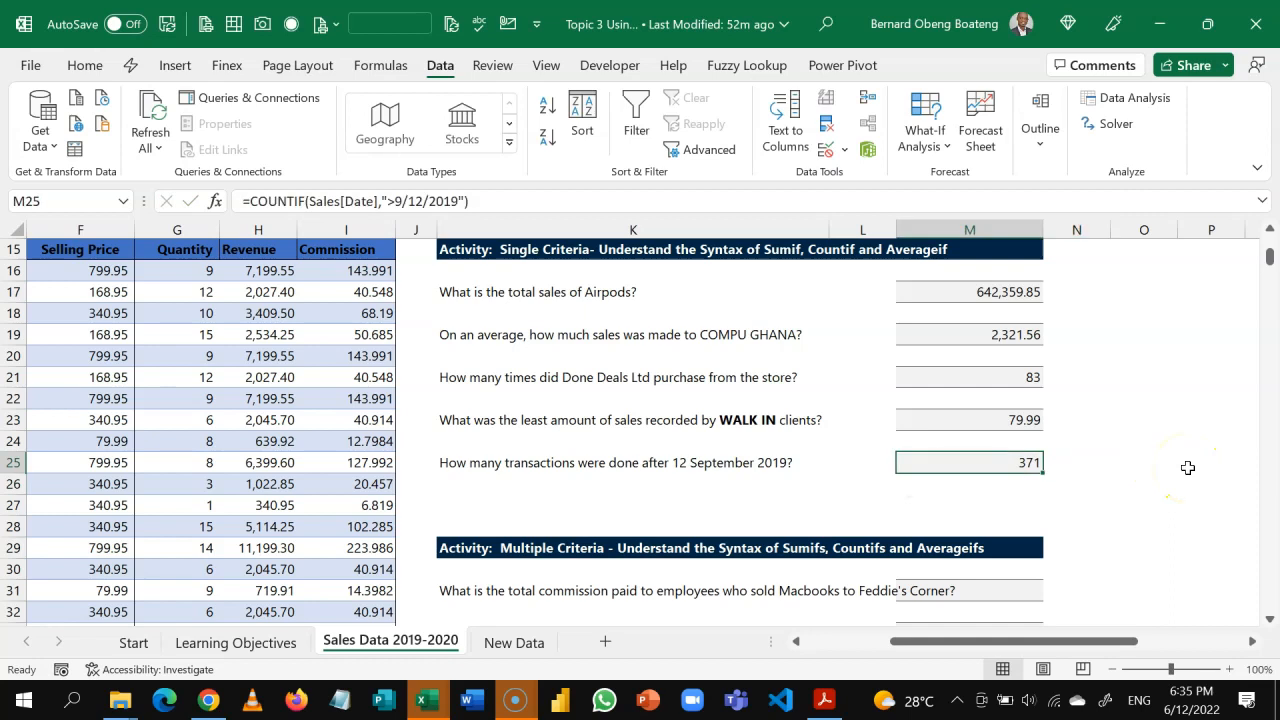
Examine the criteria argument of the SUMIF formula for total Airpods sales in M17
{"action": "left_click", "coordinate": [1010, 294]}
{"action": "double_click", "coordinate": [1012, 294]}
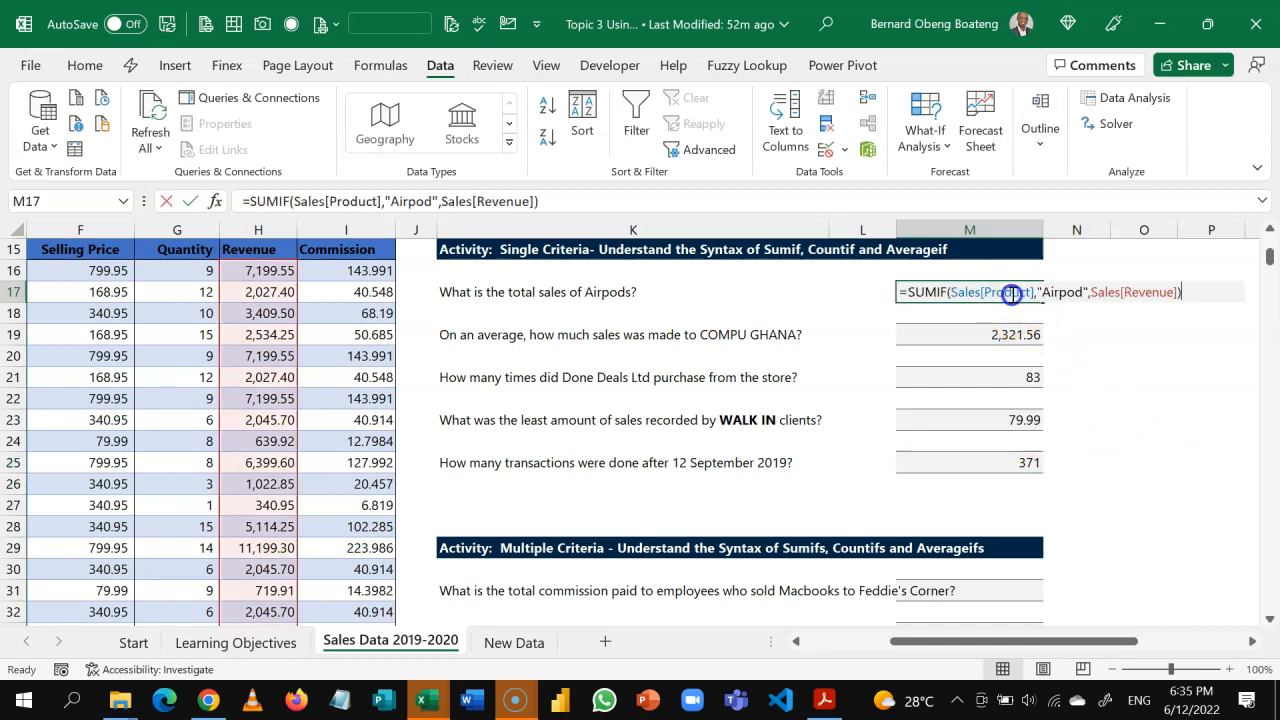
{"action": "left_click", "coordinate": [1020, 311]}
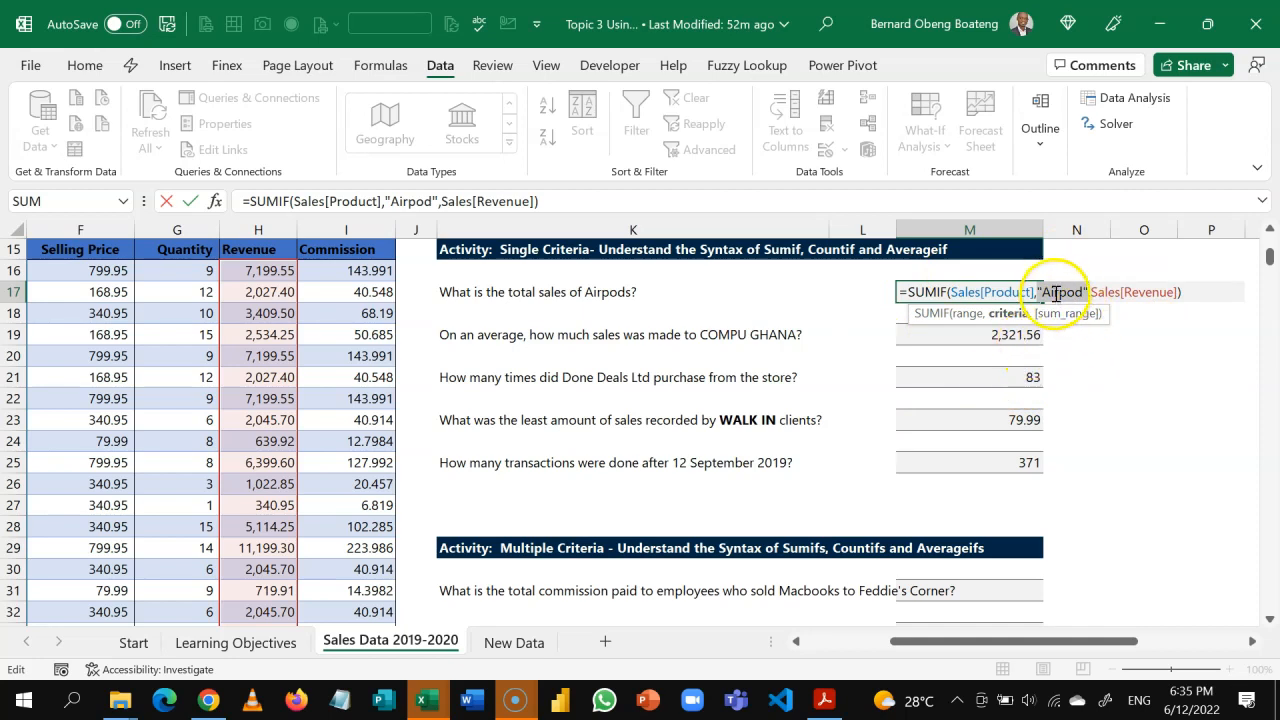
{"action": "key", "text": "ctrl+Return"}
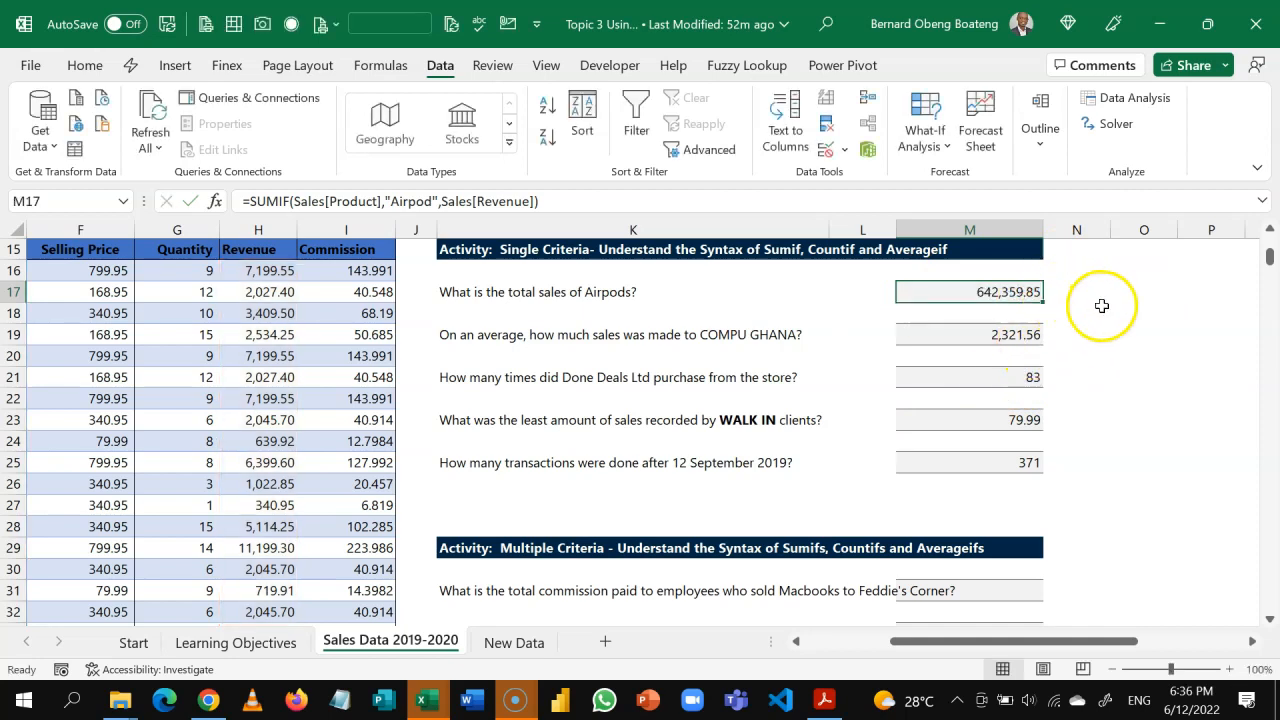
{"action": "left_click", "coordinate": [1131, 290]}
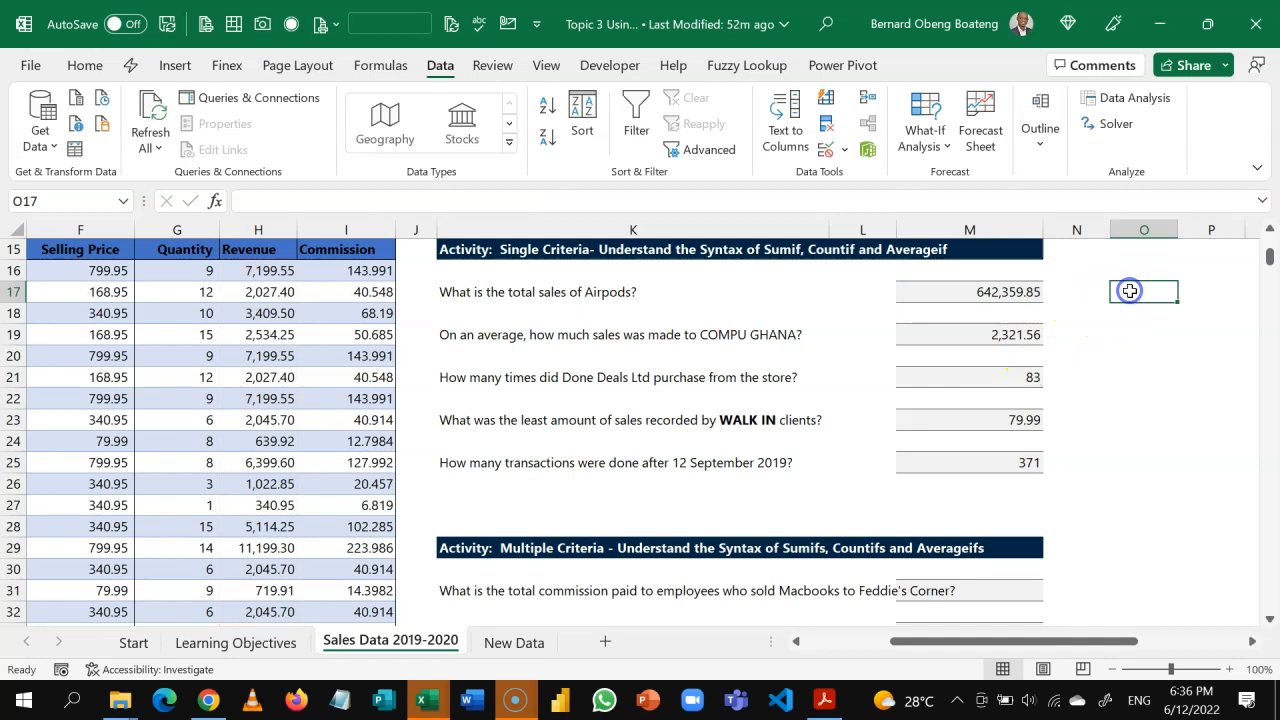
Enter the criterion text Airpod in cell K16, above the total sales question
{"action": "left_click", "coordinate": [734, 291]}
{"action": "key", "text": "Up"}
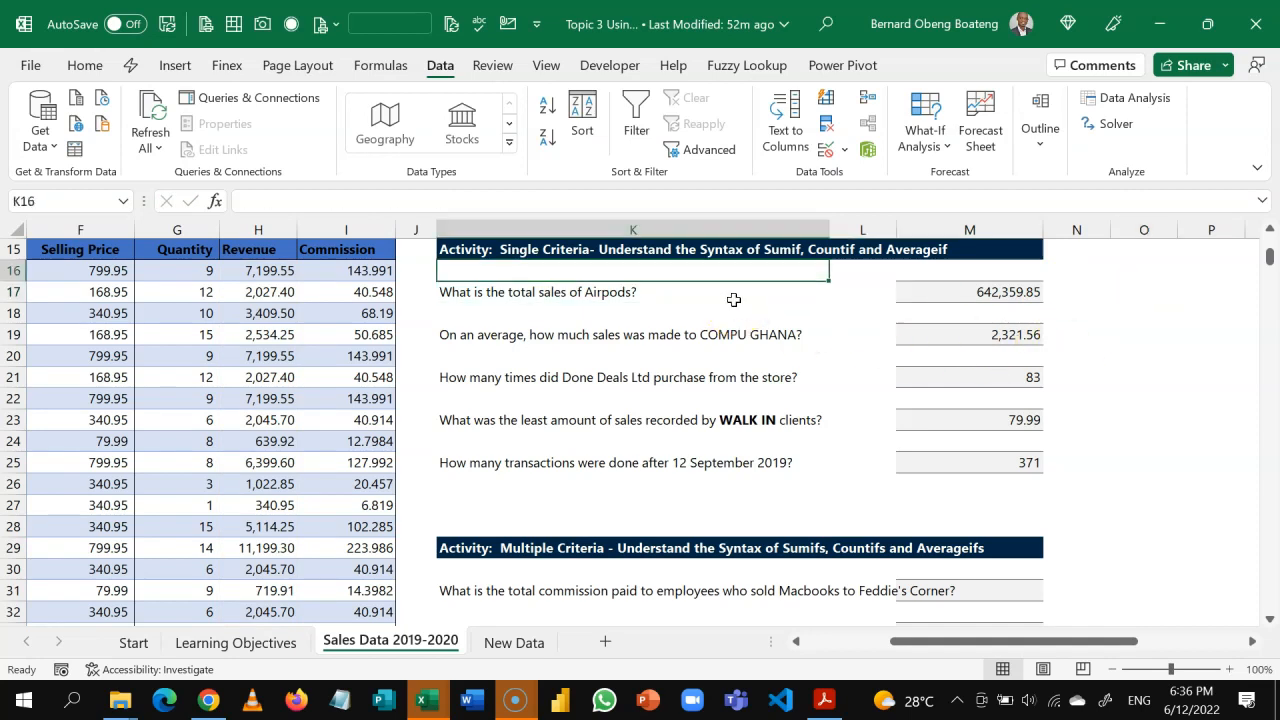
{"action": "type", "text": "Airpod"}
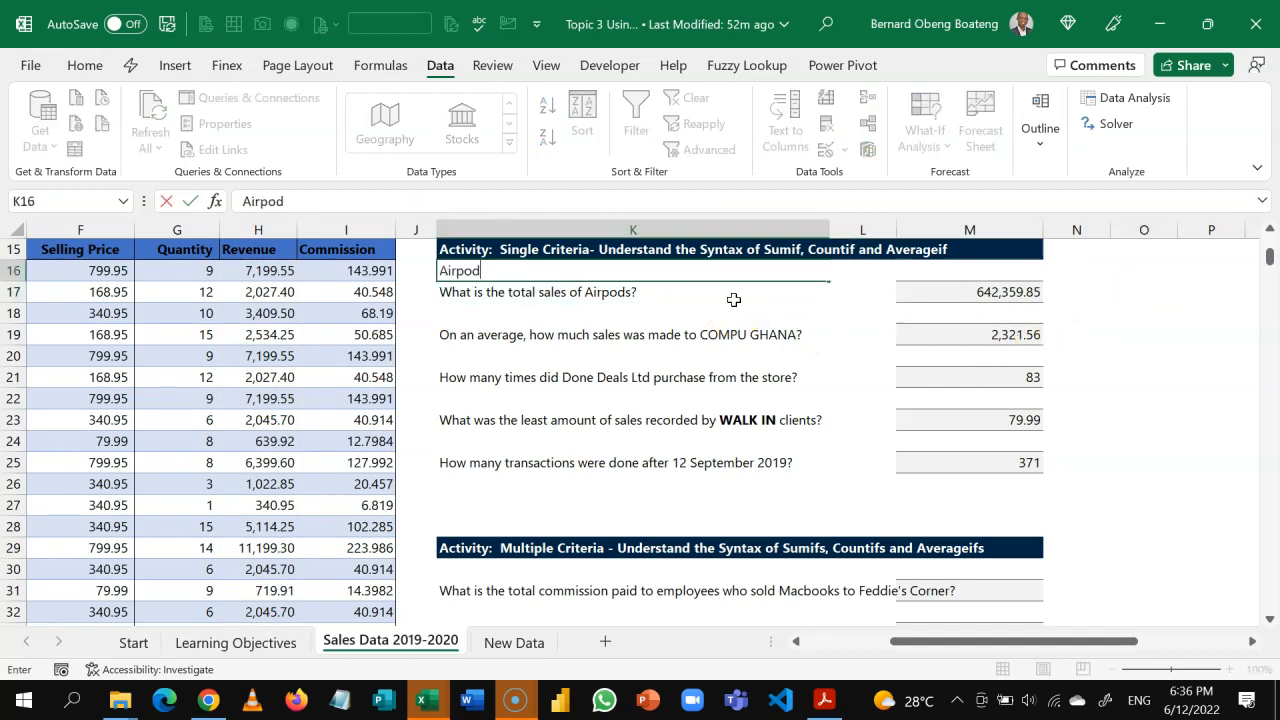
{"action": "key", "text": "Return"}
Replace the typed criterion in M17's SUMIF formula with a reference to cell K16
{"action": "double_click", "coordinate": [935, 292]}
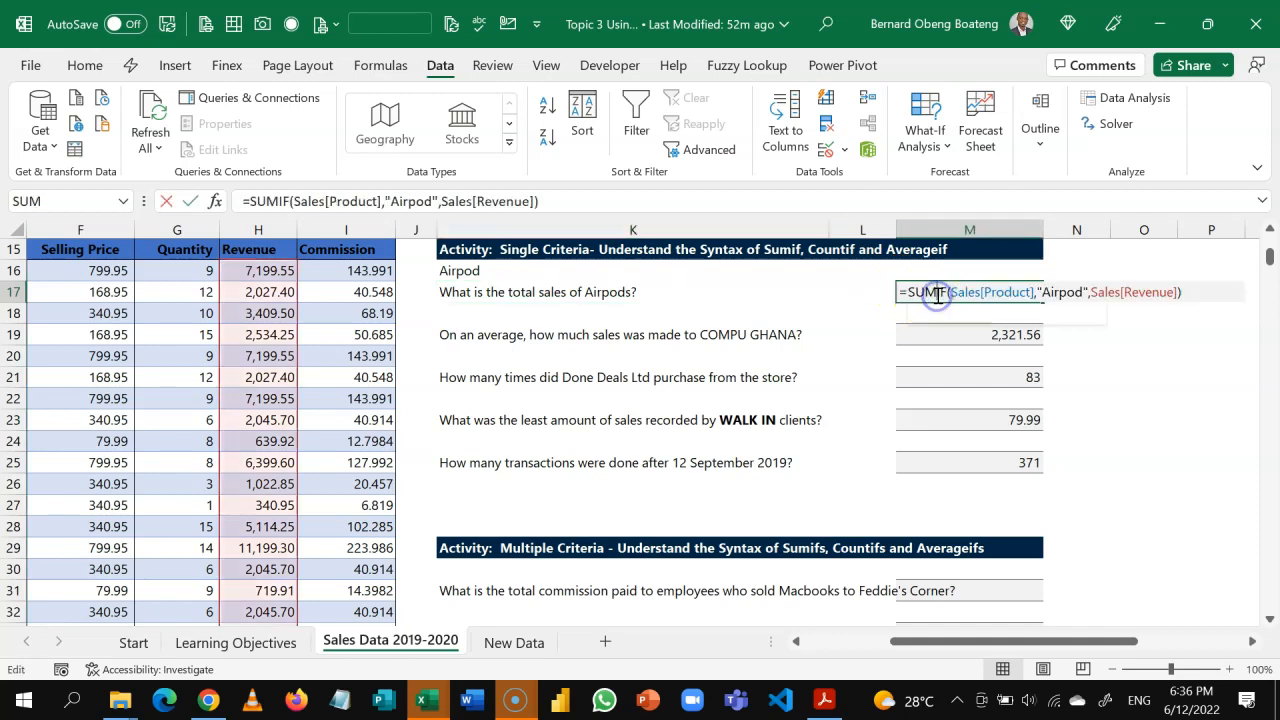
{"action": "left_click", "coordinate": [1008, 313]}
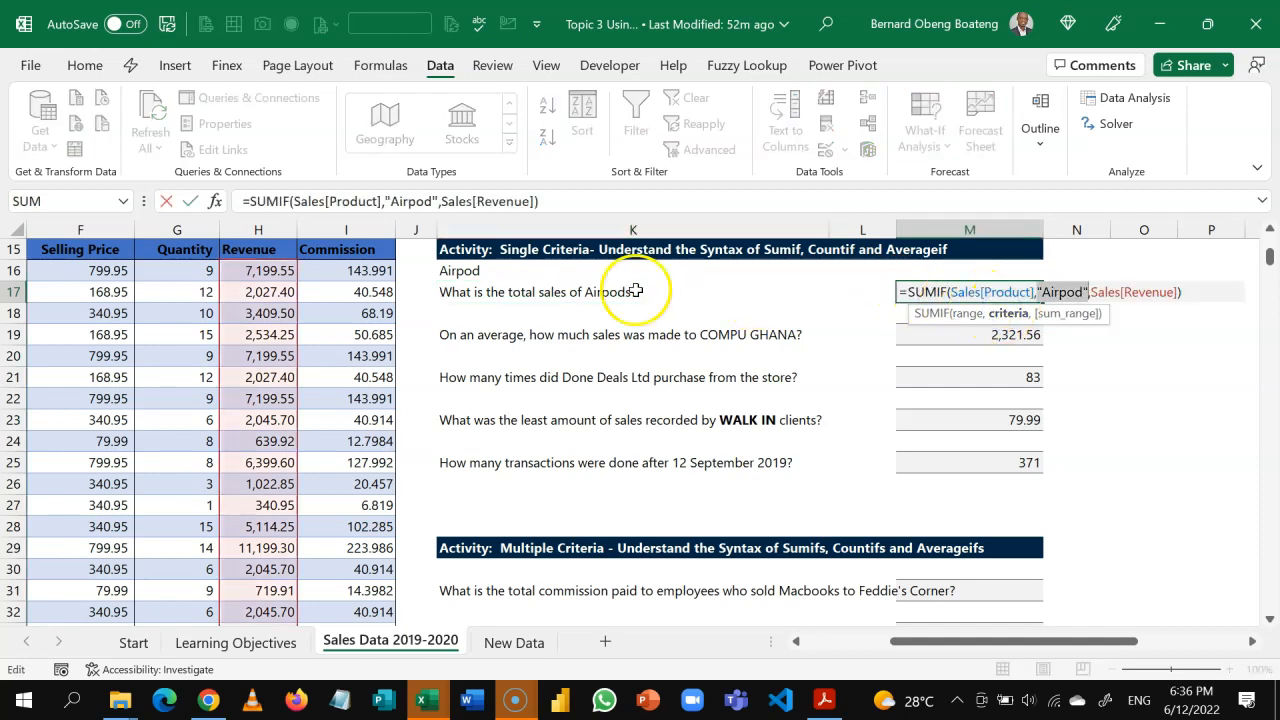
{"action": "left_click", "coordinate": [476, 272]}
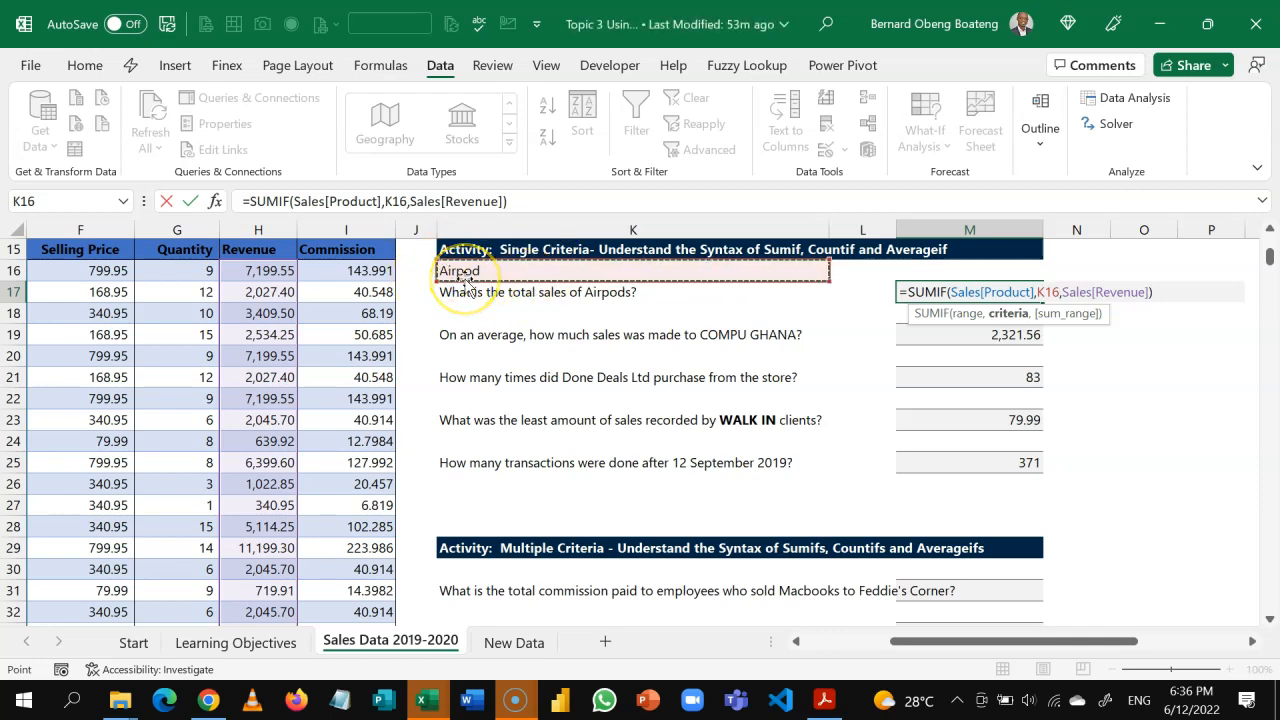
{"action": "key", "text": "Return"}
{"action": "key", "text": "Up"}
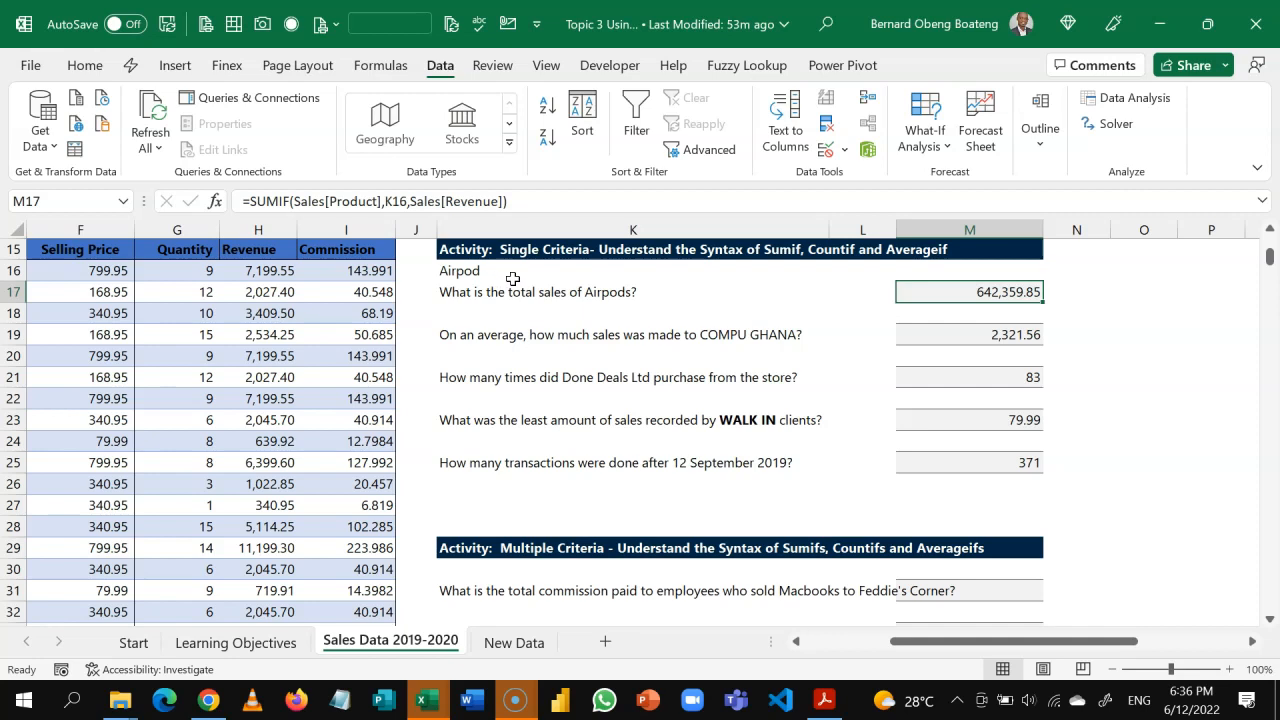
{"action": "left_click", "coordinate": [512, 278]}
{"action": "key", "text": "Left"}
{"action": "key", "text": "Left"}
{"action": "key", "text": "Left"}
{"action": "key", "text": "Left"}
{"action": "key", "text": "Left"}
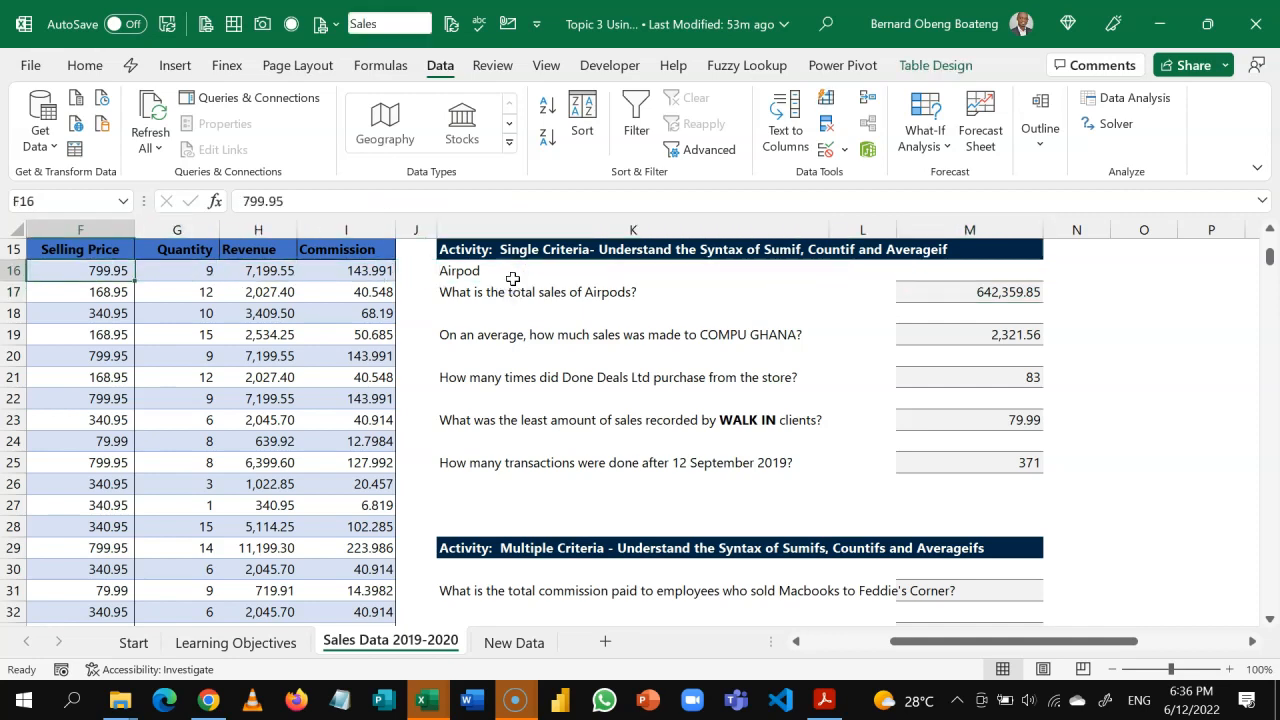
{"action": "key", "text": "Left"}
{"action": "key", "text": "Left"}
{"action": "key", "text": "Left"}
{"action": "key", "text": "Right"}
{"action": "key", "text": "Right"}
{"action": "key", "text": "Right"}
{"action": "key", "text": "Right"}
{"action": "key", "text": "Right"}
{"action": "key", "text": "Right"}
{"action": "key", "text": "Right"}
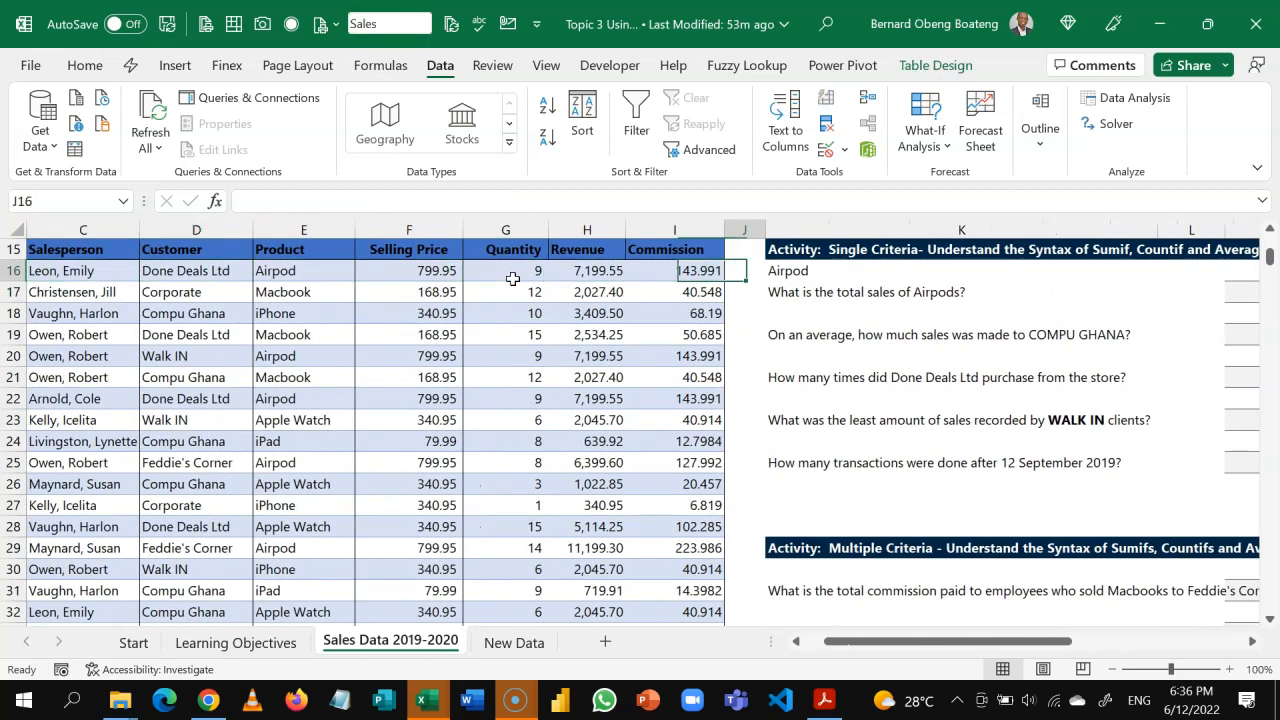
{"action": "key", "text": "Right"}
{"action": "key", "text": "Right"}
{"action": "key", "text": "Right"}
{"action": "key", "text": "Left"}
{"action": "key", "text": "Left"}
{"action": "key", "text": "Left"}
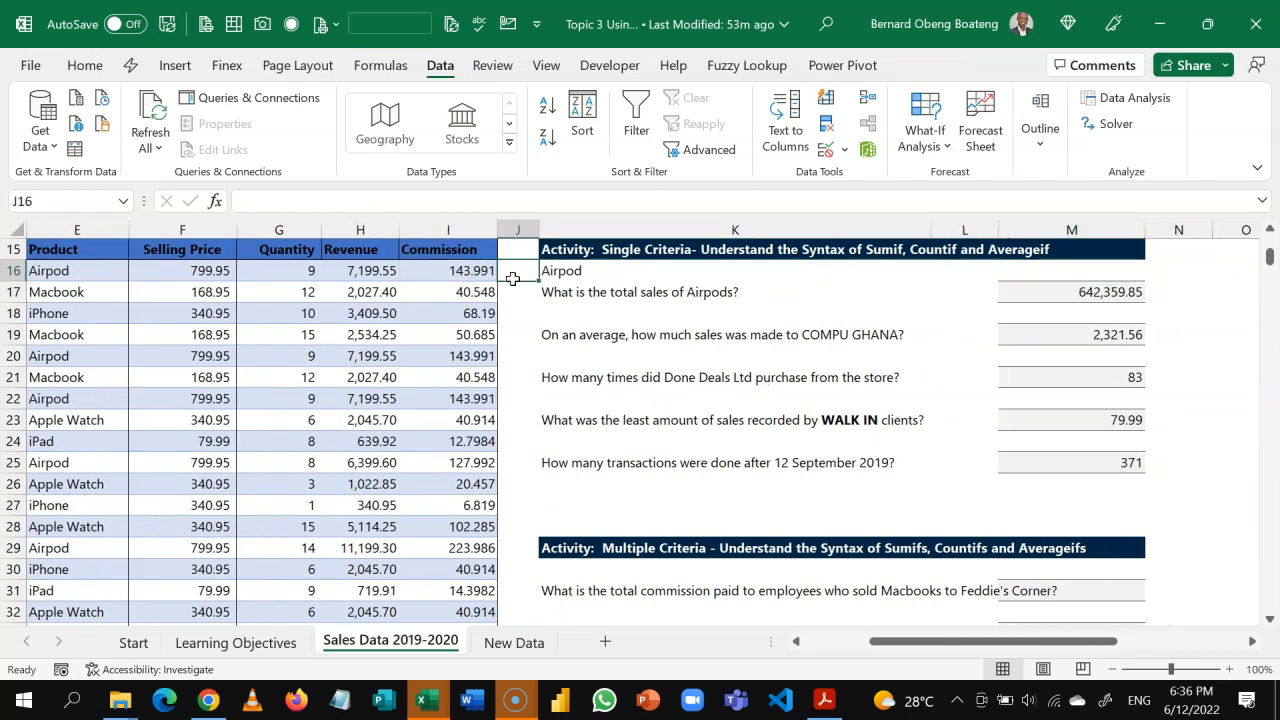
Try Macbook as the criterion in K16 for M17's SUMIF formula, and restore Airpod
{"action": "key", "text": "Right"}
{"action": "type", "text": "Ma"}
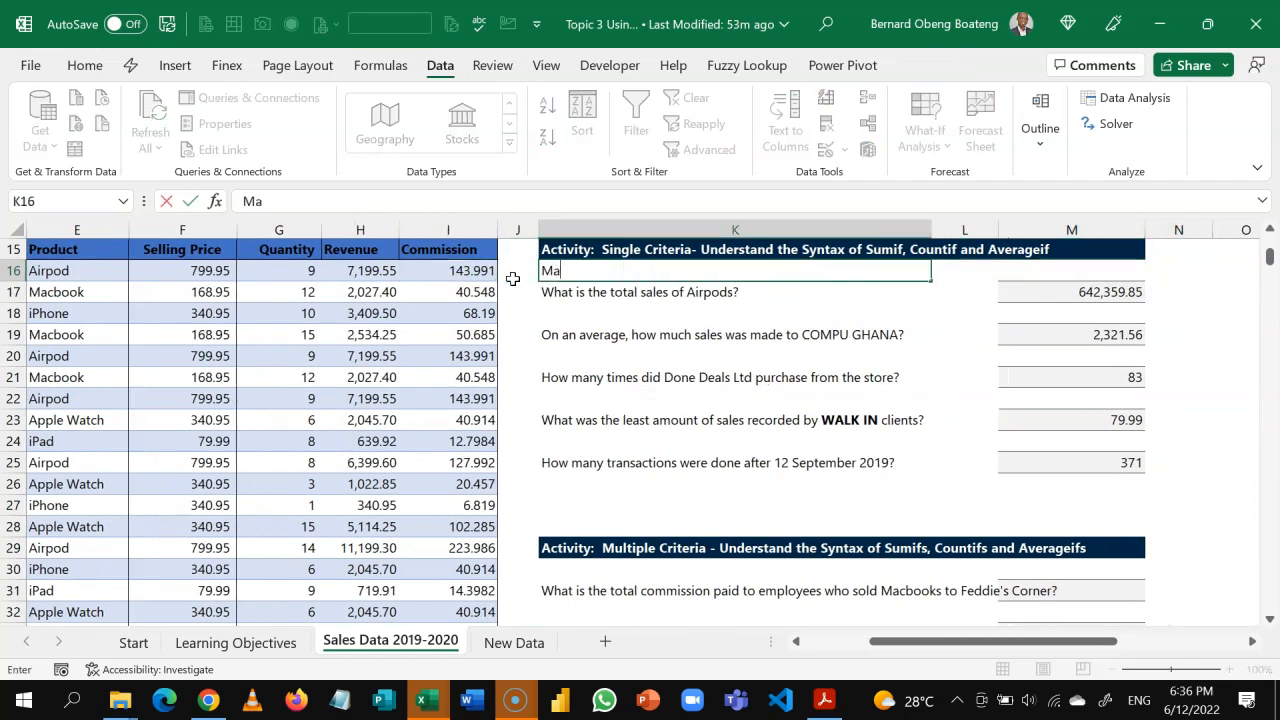
{"action": "type", "text": "cbook"}
{"action": "key", "text": "Return"}
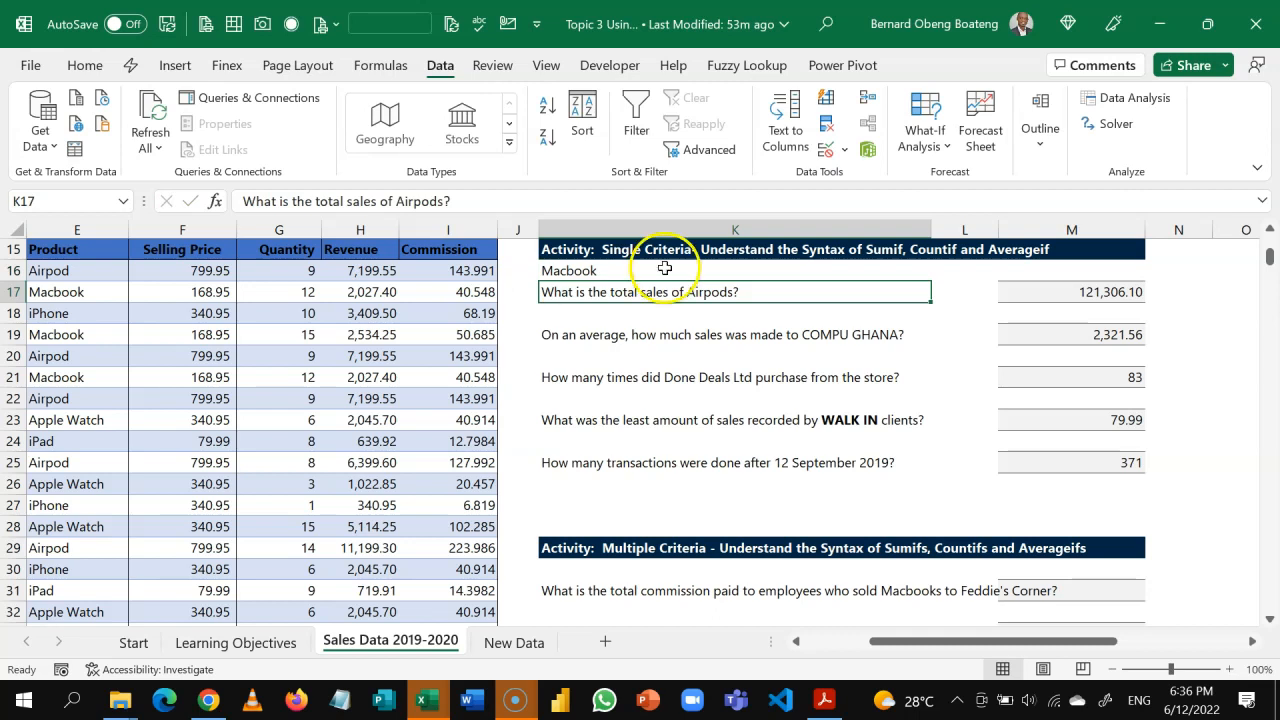
{"action": "key", "text": "Up"}
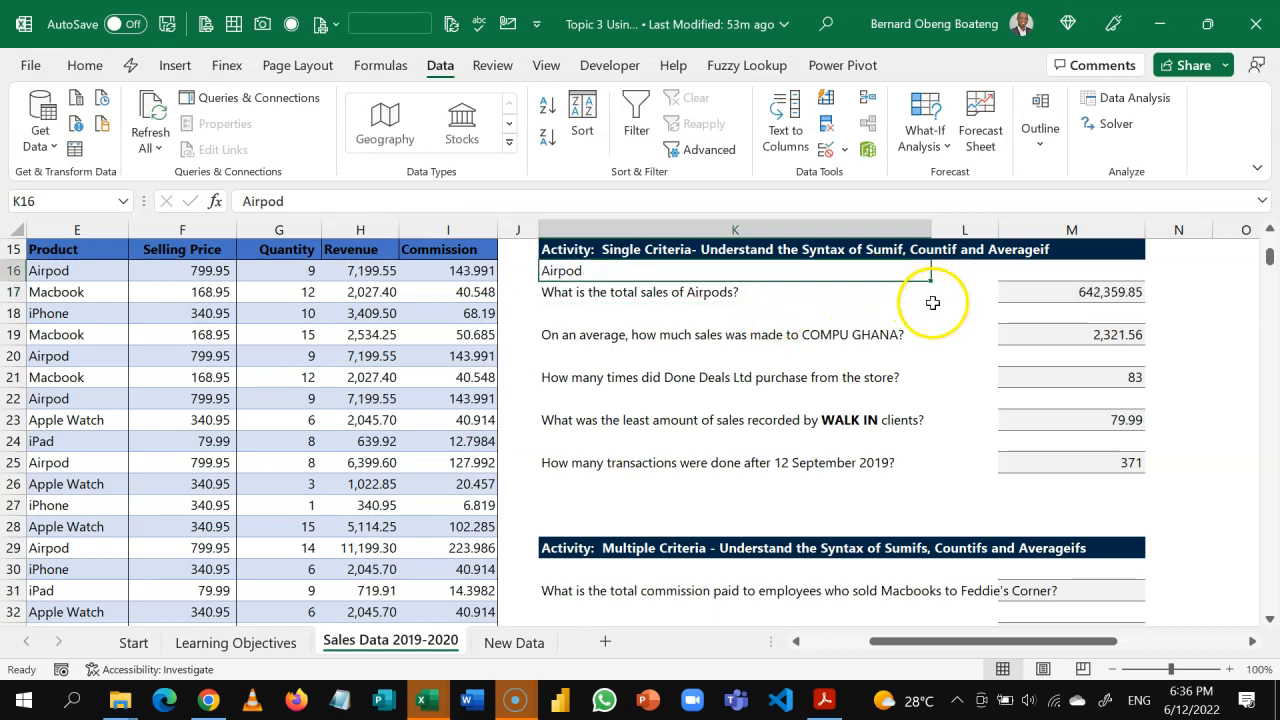
{"action": "left_click", "coordinate": [1068, 288]}
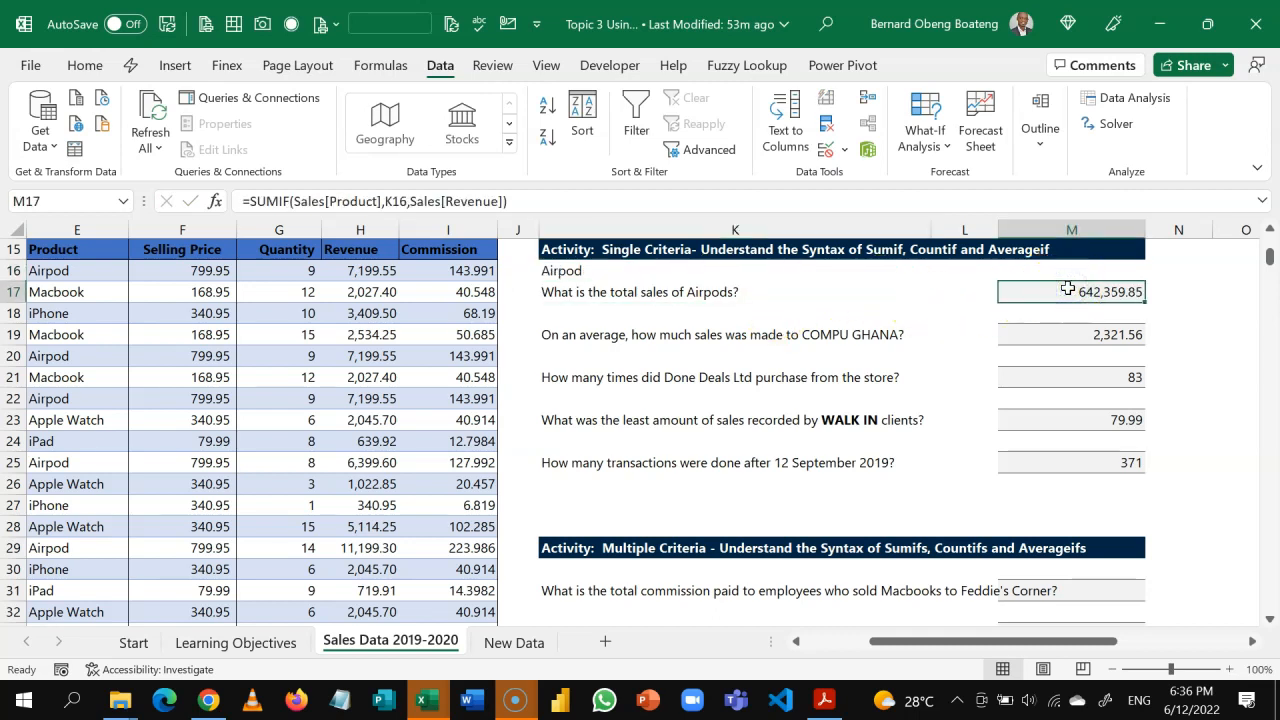
Enter the date 9/12/2019 in cell O25, beside the question about transactions after 12 September 2019
{"action": "left_click", "coordinate": [1077, 463]}
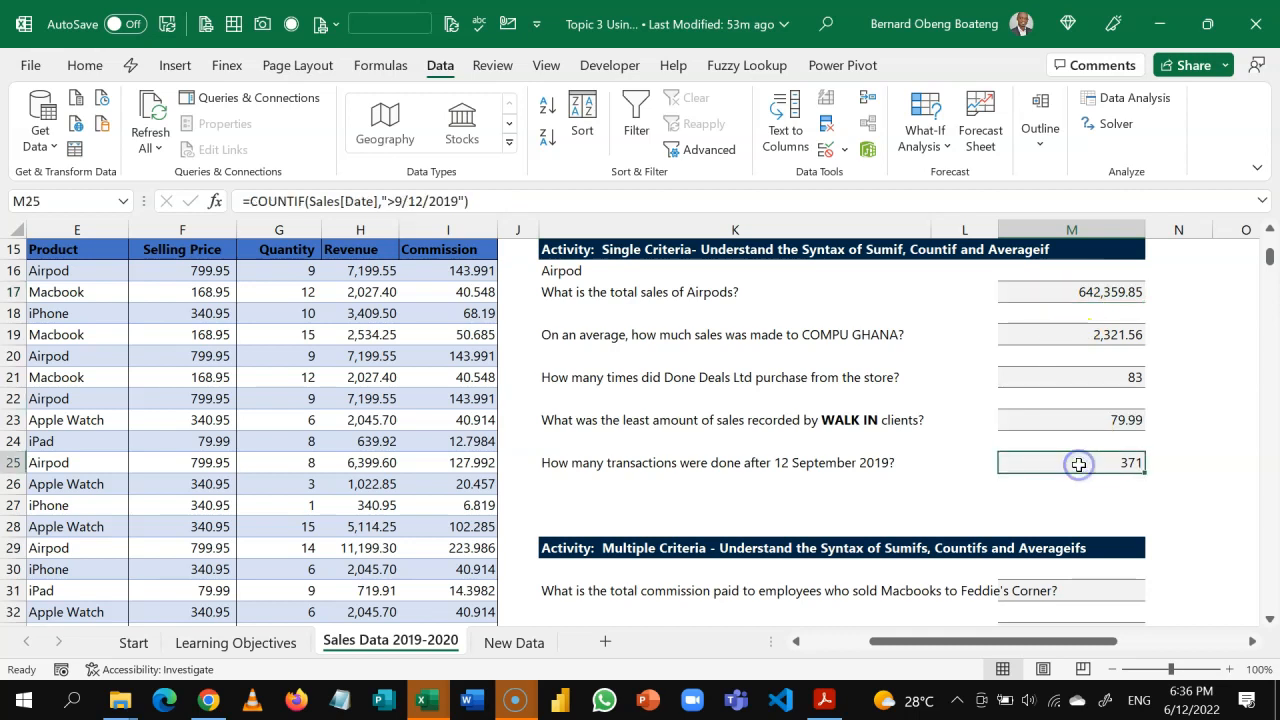
{"action": "key", "text": "Right"}
{"action": "key", "text": "Right"}
{"action": "key", "text": "Right"}
{"action": "key", "text": "Left"}
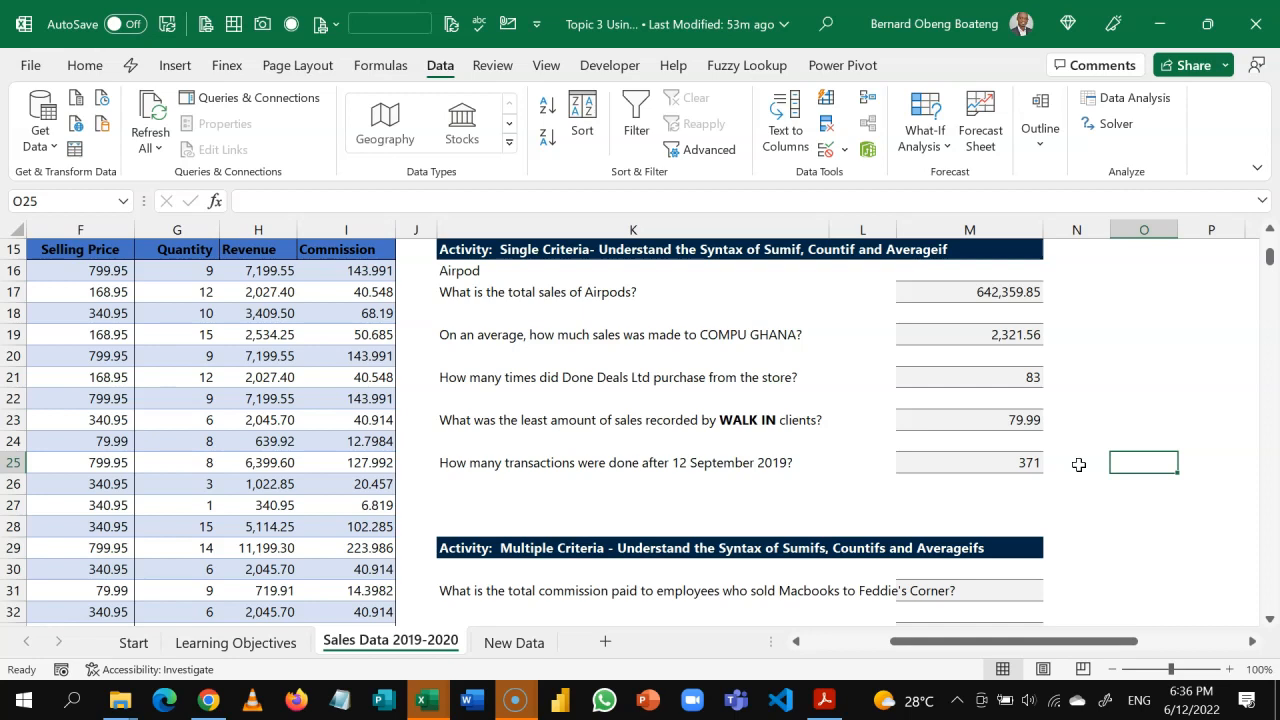
{"action": "type", "text": "9"}
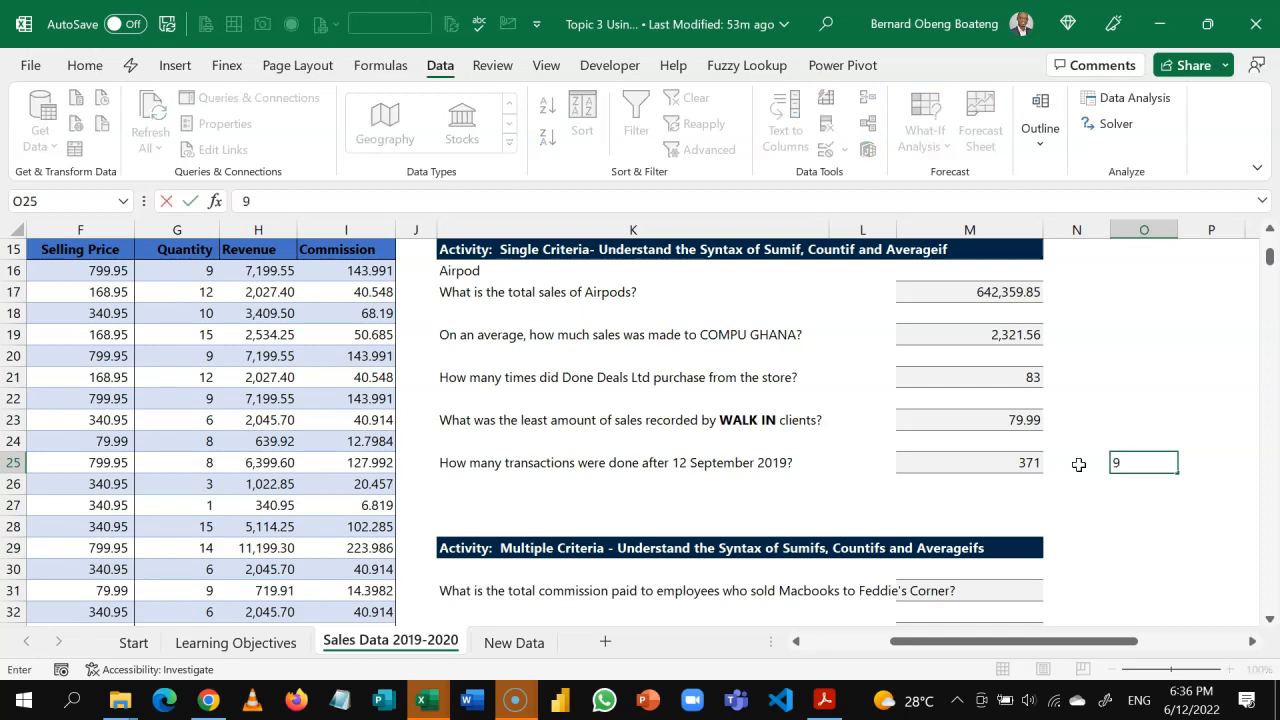
{"action": "type", "text": "/12/2019"}
{"action": "key", "text": "Return"}
{"action": "key", "text": "Up"}
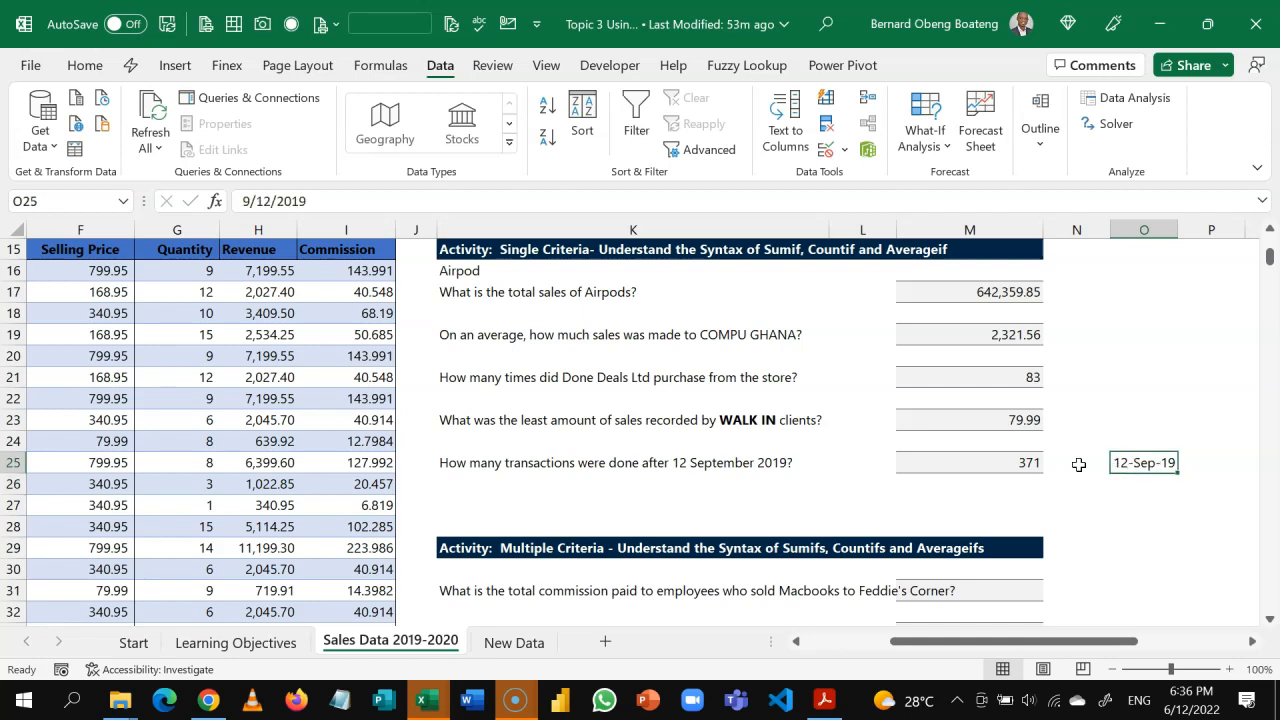
{"action": "double_click", "coordinate": [998, 463]}
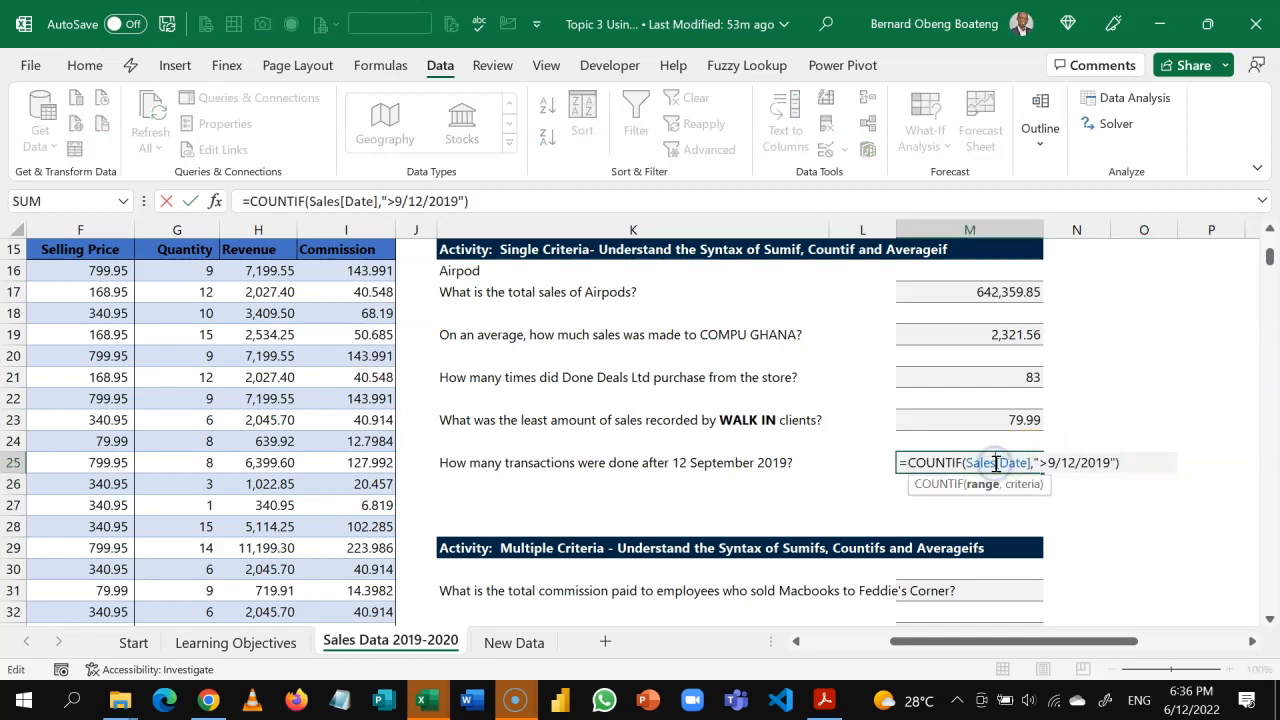
{"action": "left_click", "coordinate": [1122, 463]}
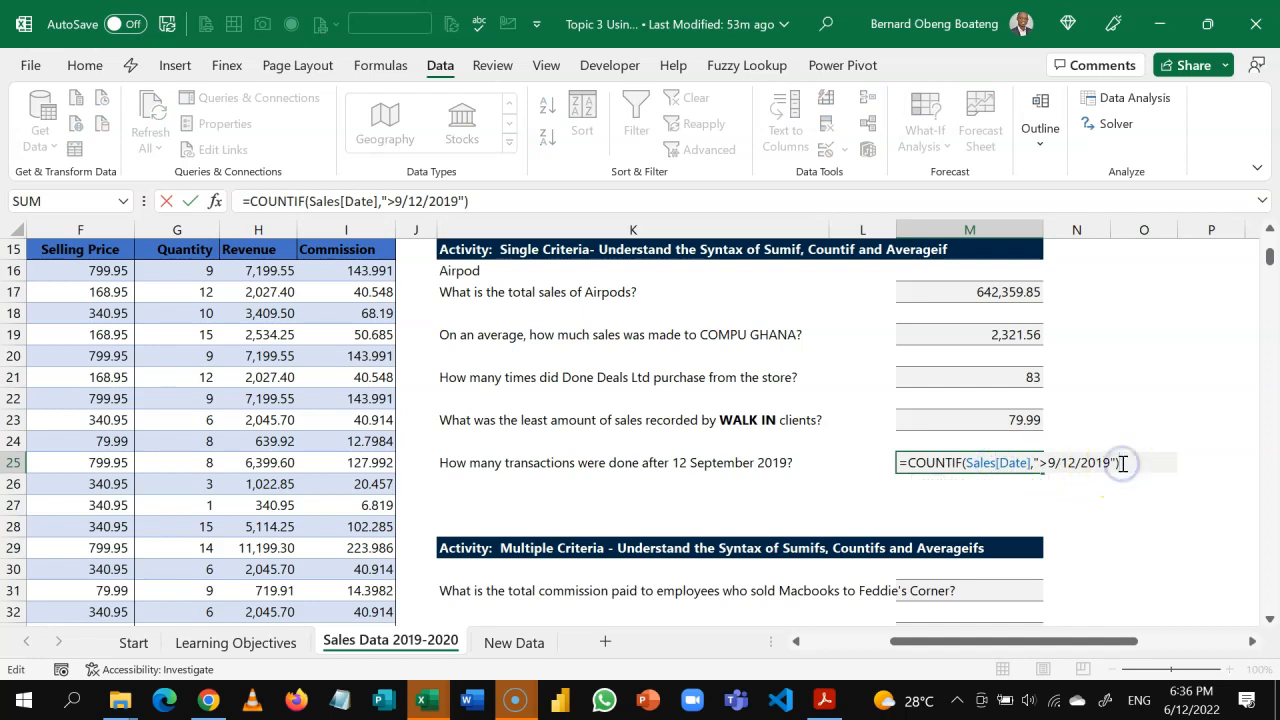
{"action": "key", "text": "BackSpace"}
{"action": "key", "text": "BackSpace"}
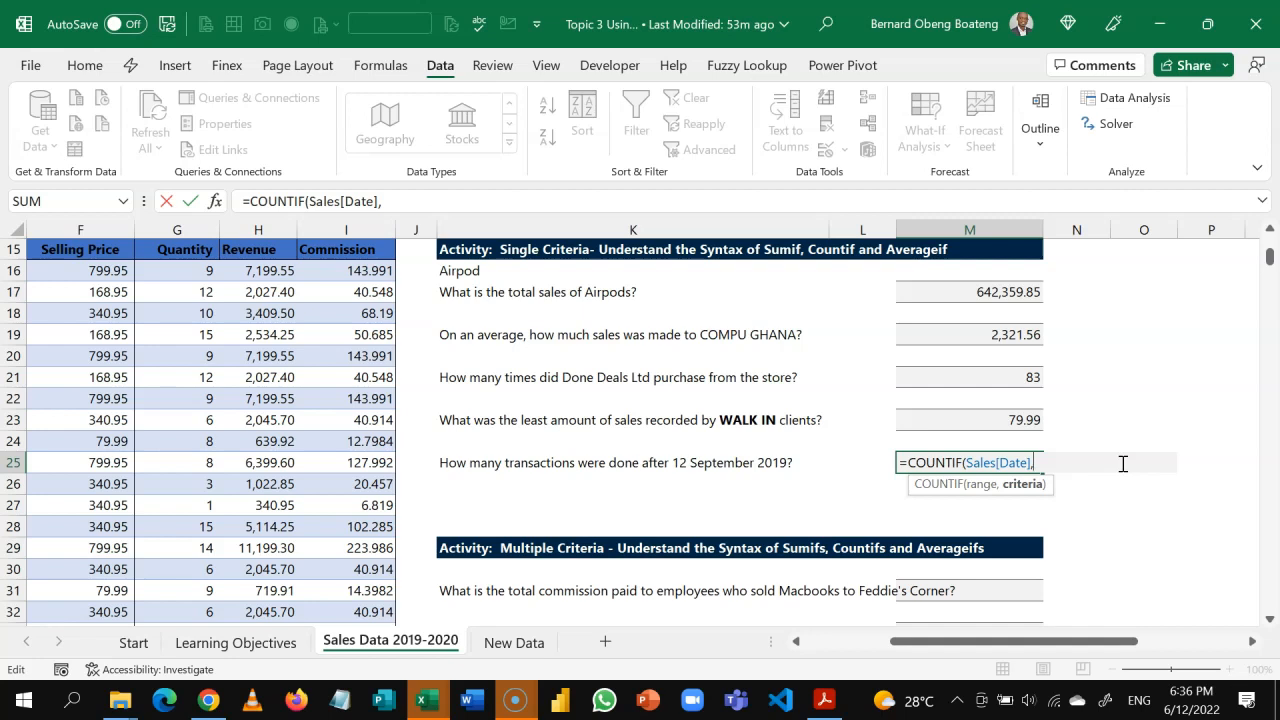
{"action": "key", "text": "Escape"}
Move the date from cell O25 up to cell O21
{"action": "left_click", "coordinate": [1122, 464]}
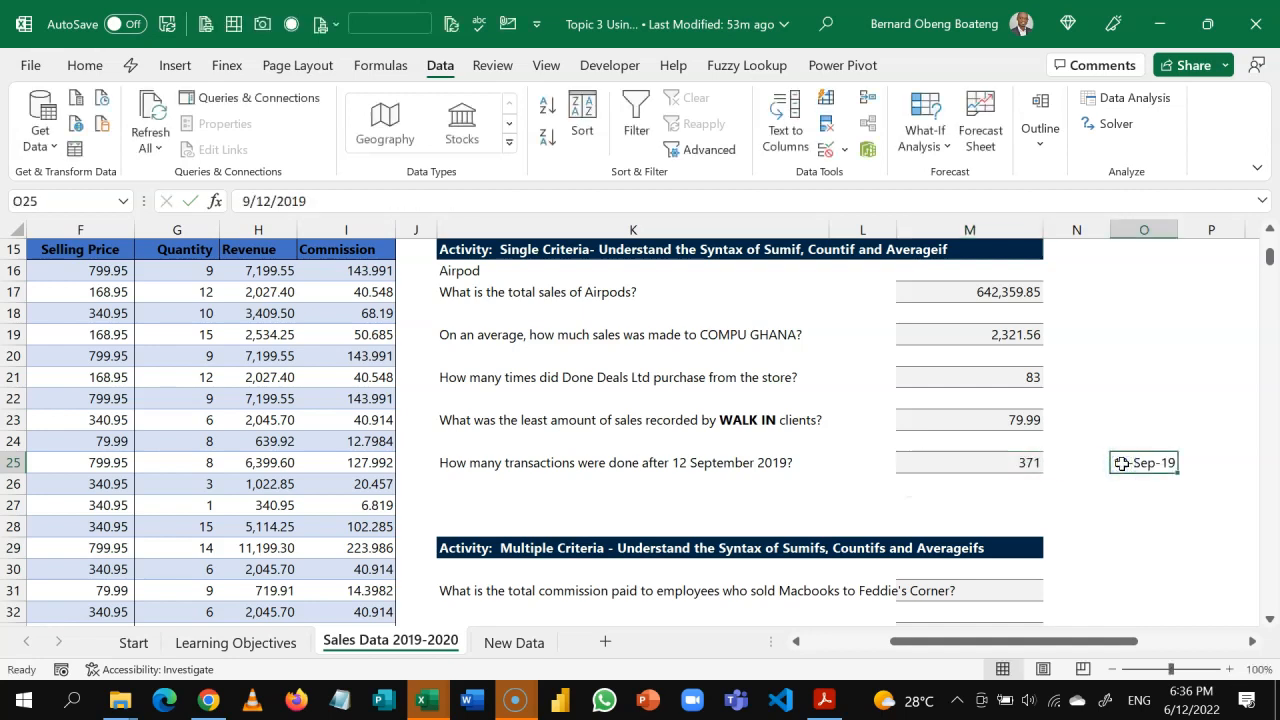
{"action": "key", "text": "ctrl+c"}
{"action": "key", "text": "Up"}
{"action": "key", "text": "Up"}
{"action": "key", "text": "Up"}
{"action": "key", "text": "Up"}
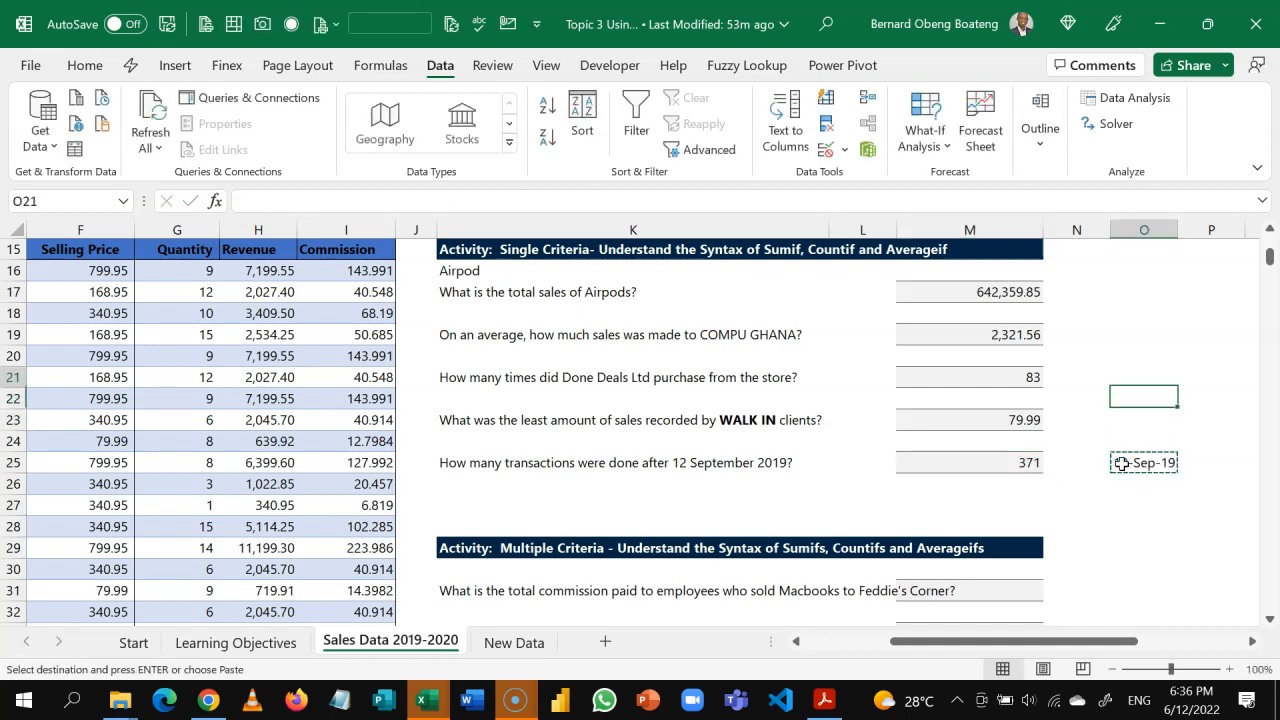
{"action": "key", "text": "Return"}
Replace the typed criterion in M25's COUNTIF formula with ">"&O21
{"action": "double_click", "coordinate": [1004, 462]}
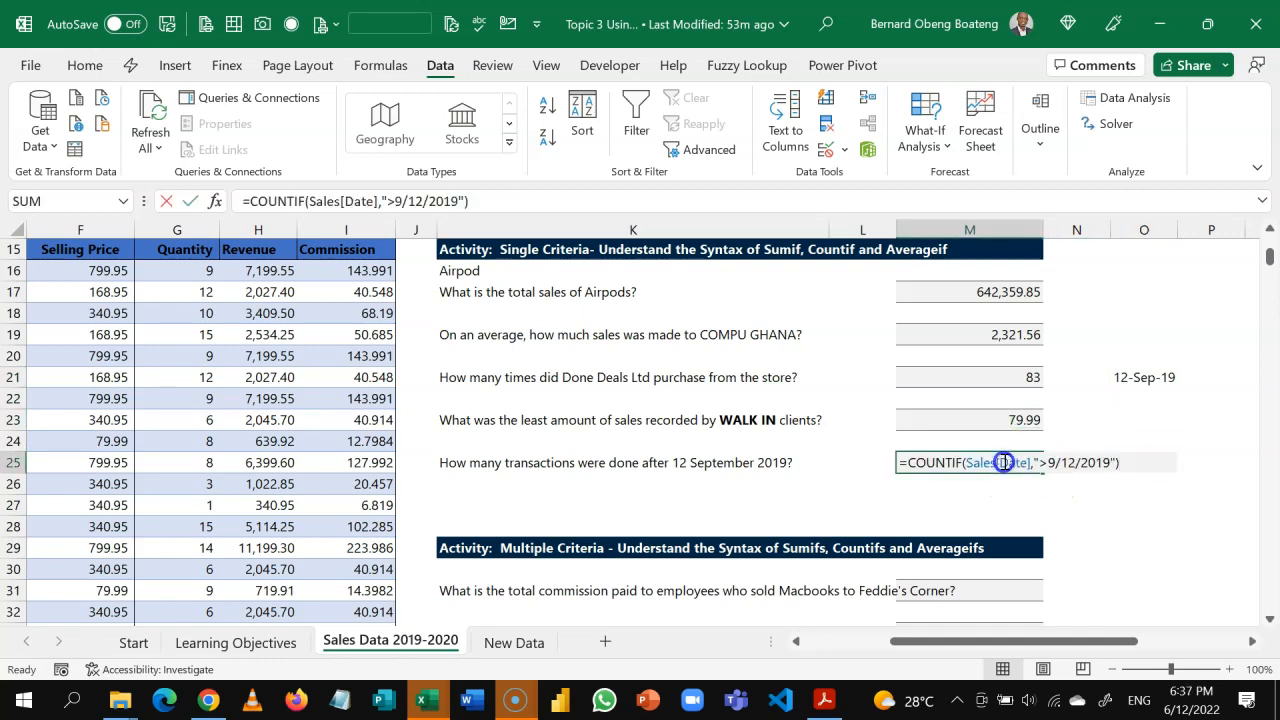
{"action": "left_click", "coordinate": [1030, 486]}
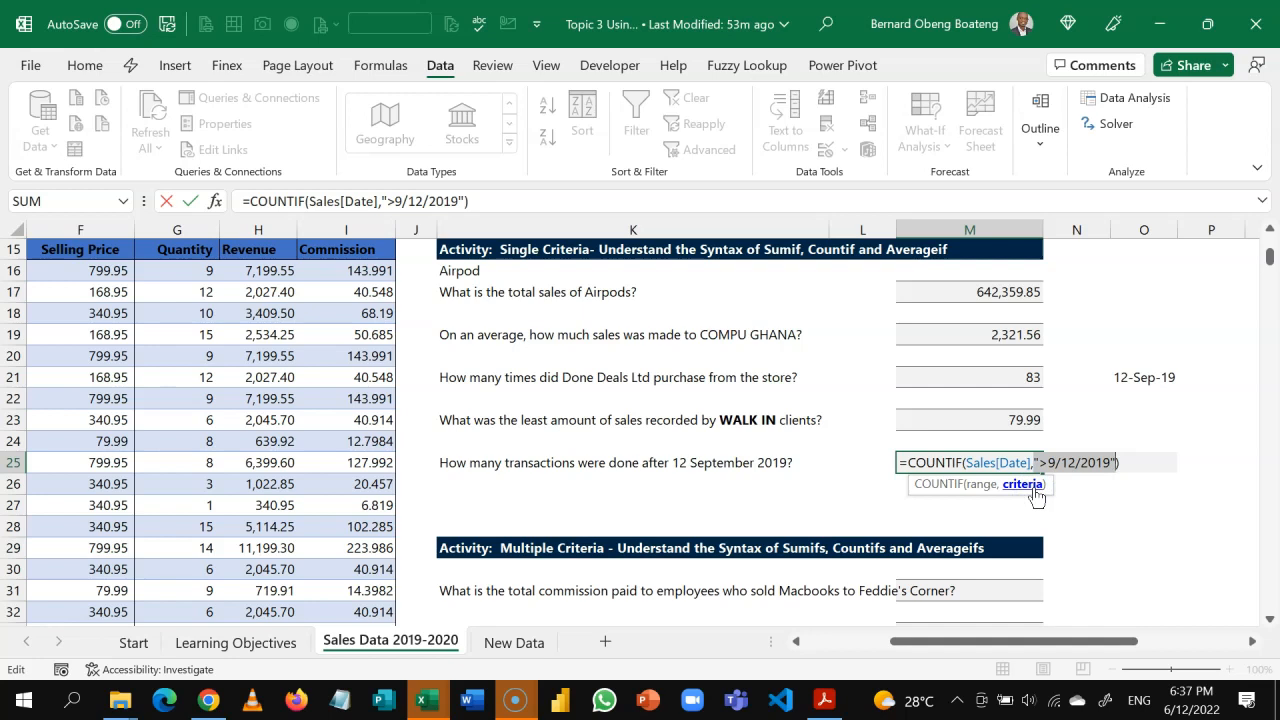
{"action": "type", "text": "\""}
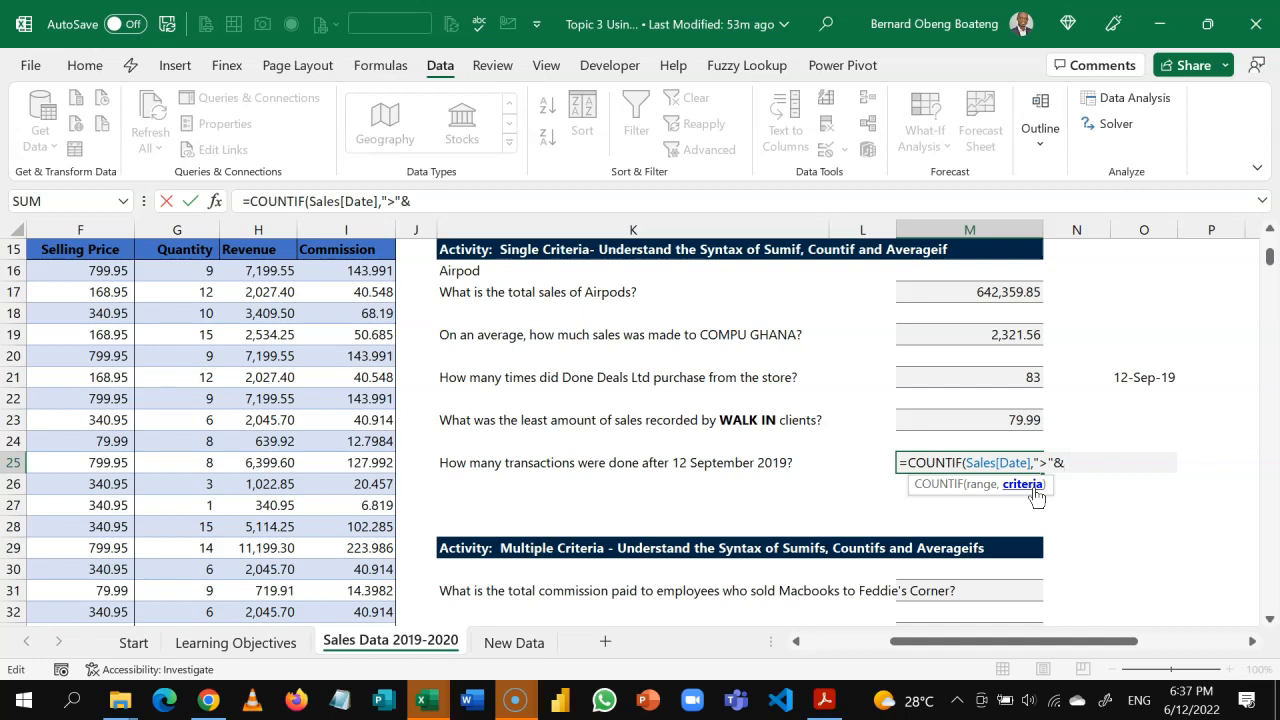
{"action": "left_click", "coordinate": [1143, 377]}
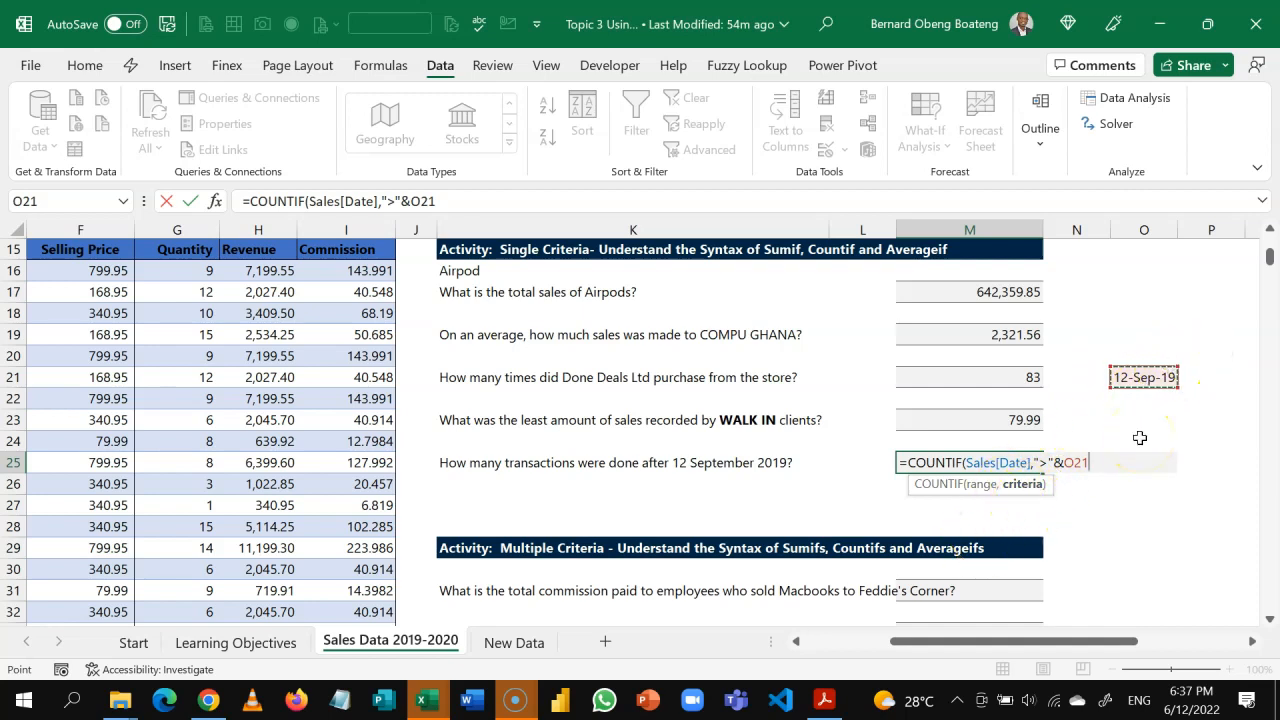
{"action": "key", "text": "Return"}
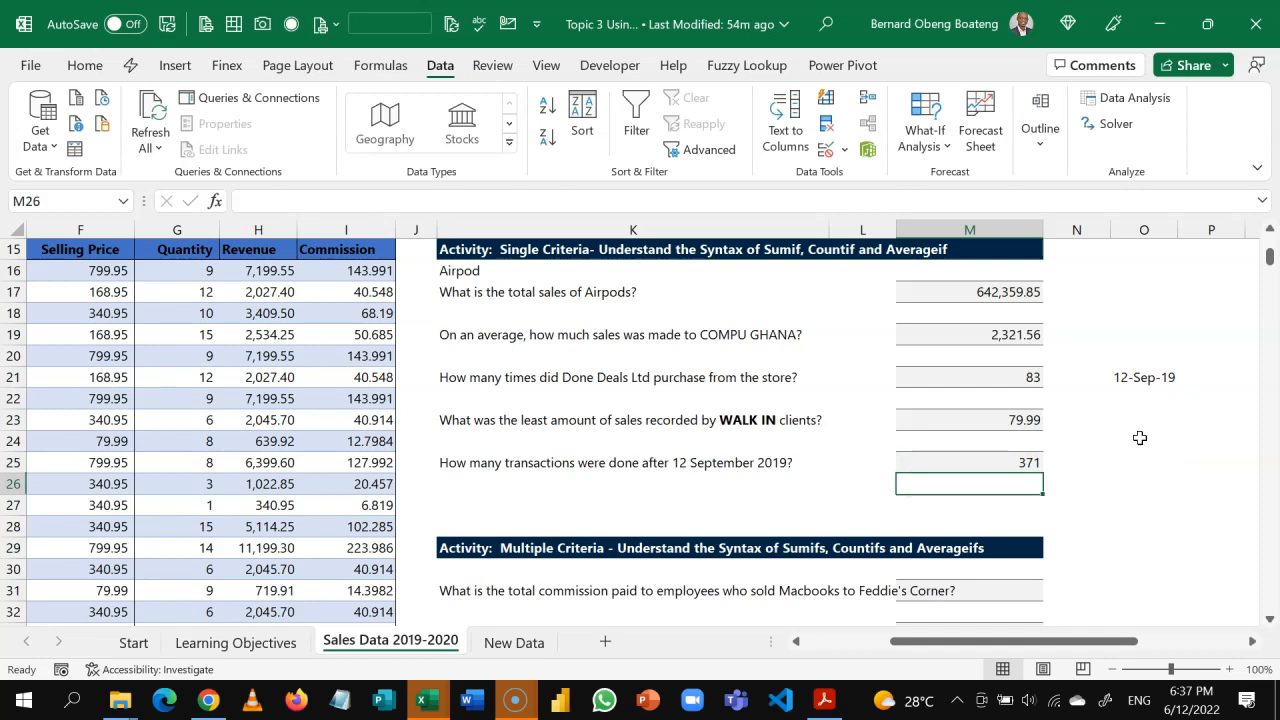
{"action": "key", "text": "Up"}
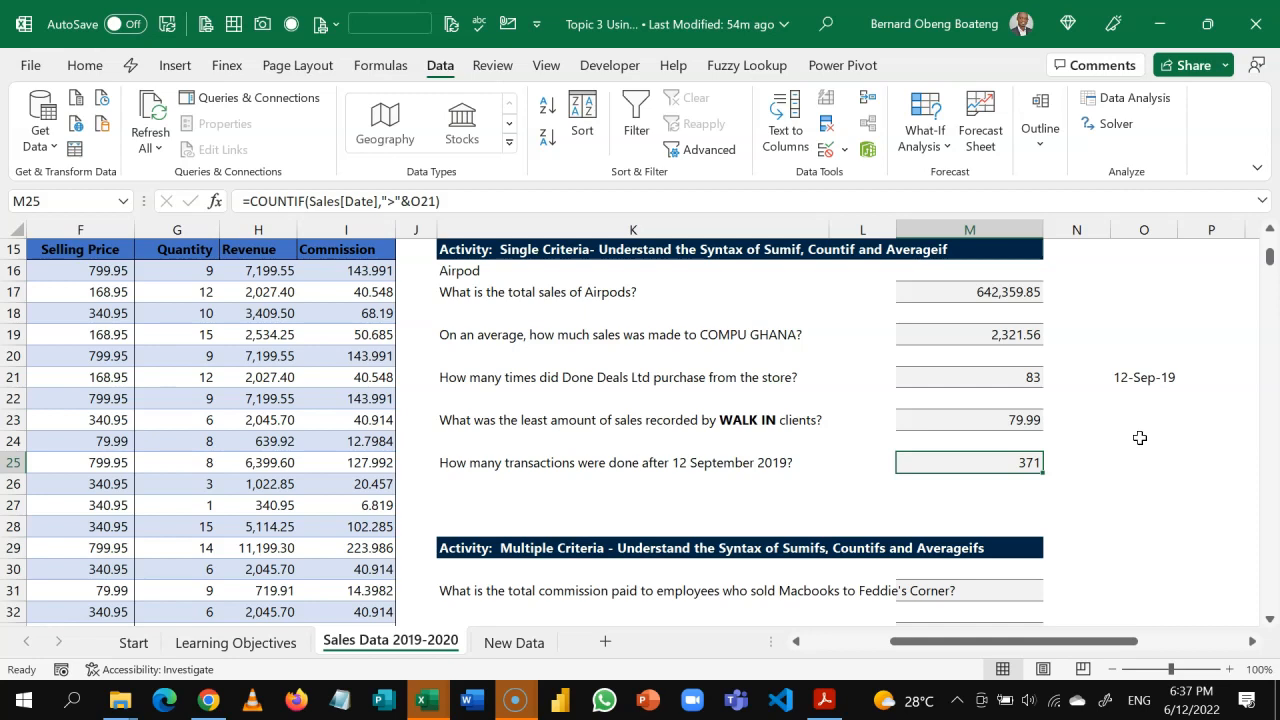
Widen column L so the Macbooks commission question in row 31 no longer runs into column M
{"action": "key", "text": "Down"}
{"action": "key", "text": "Down"}
{"action": "key", "text": "Down"}
{"action": "key", "text": "Down"}
{"action": "key", "text": "Down"}
{"action": "key", "text": "Down"}
{"action": "key", "text": "Down"}
{"action": "key", "text": "Down"}
{"action": "key", "text": "Down"}
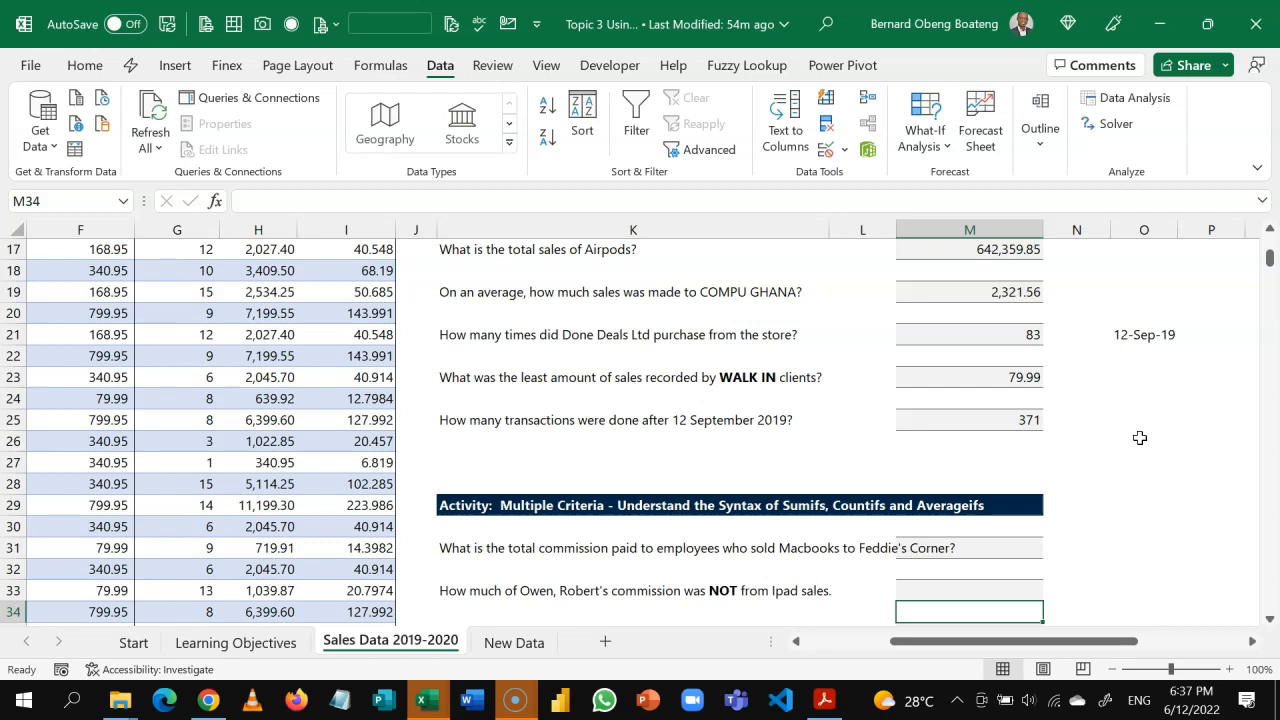
{"action": "left_click_drag", "start_coordinate": [900, 235], "coordinate": [993, 257]}
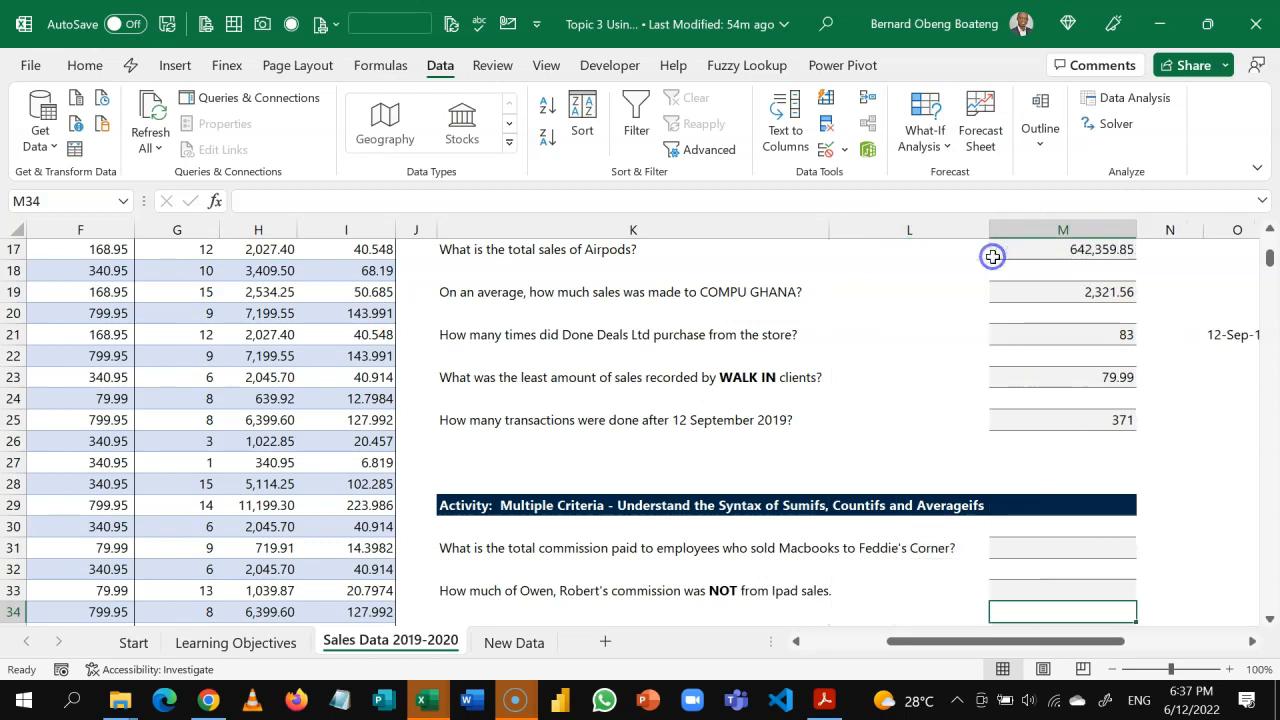
Read the Macbooks and Feddie's Corner commission question in row 31, and turn on filtering for the Sales table
{"action": "left_click", "coordinate": [473, 547]}
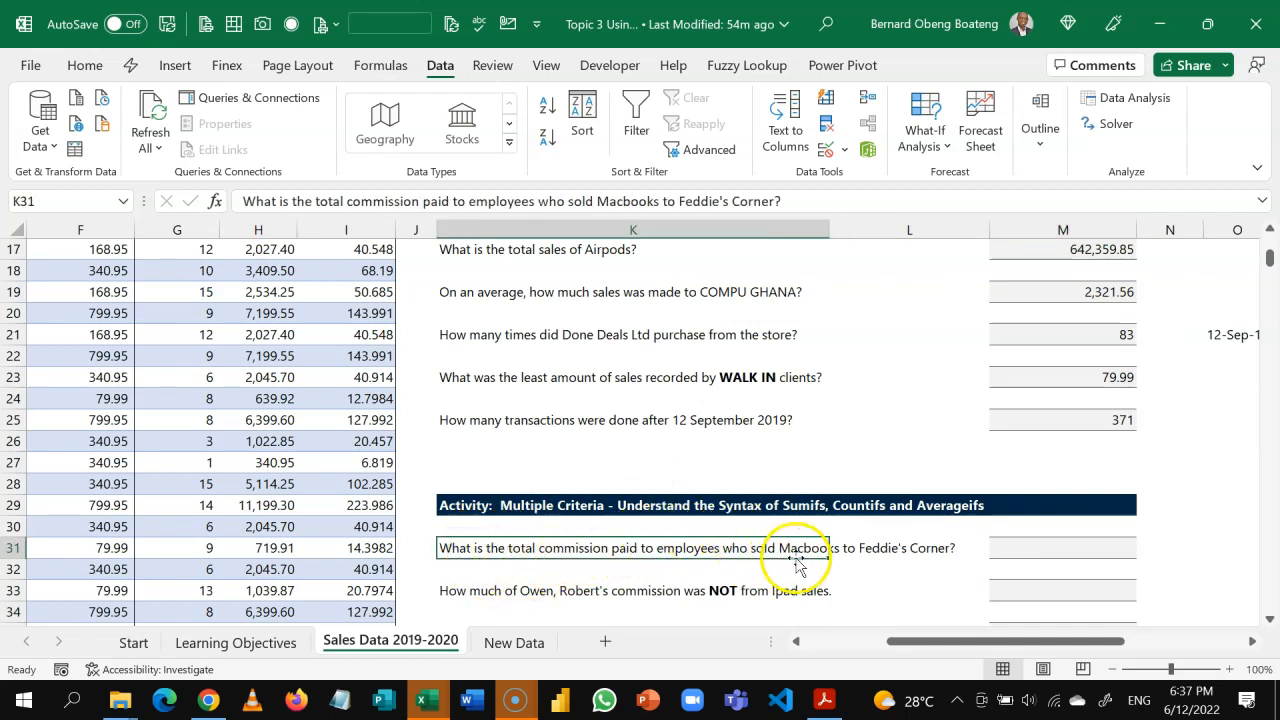
{"action": "left_click", "coordinate": [887, 551]}
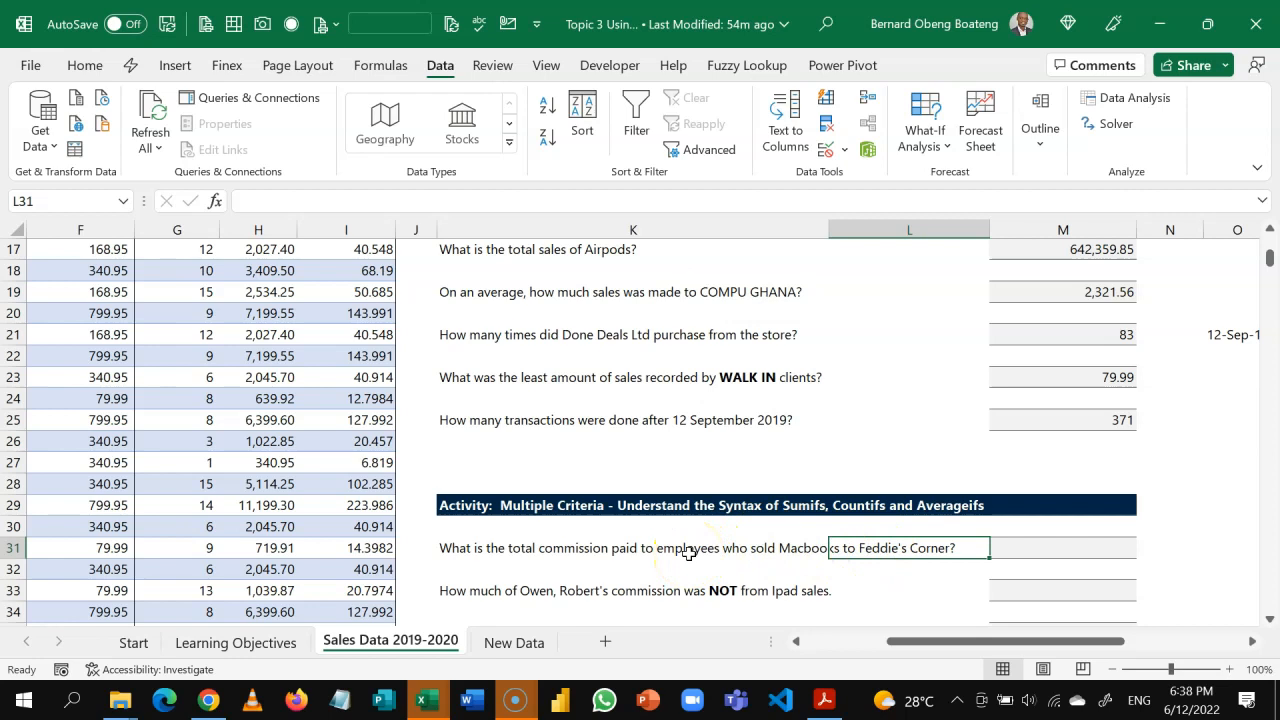
{"action": "left_click", "coordinate": [226, 466]}
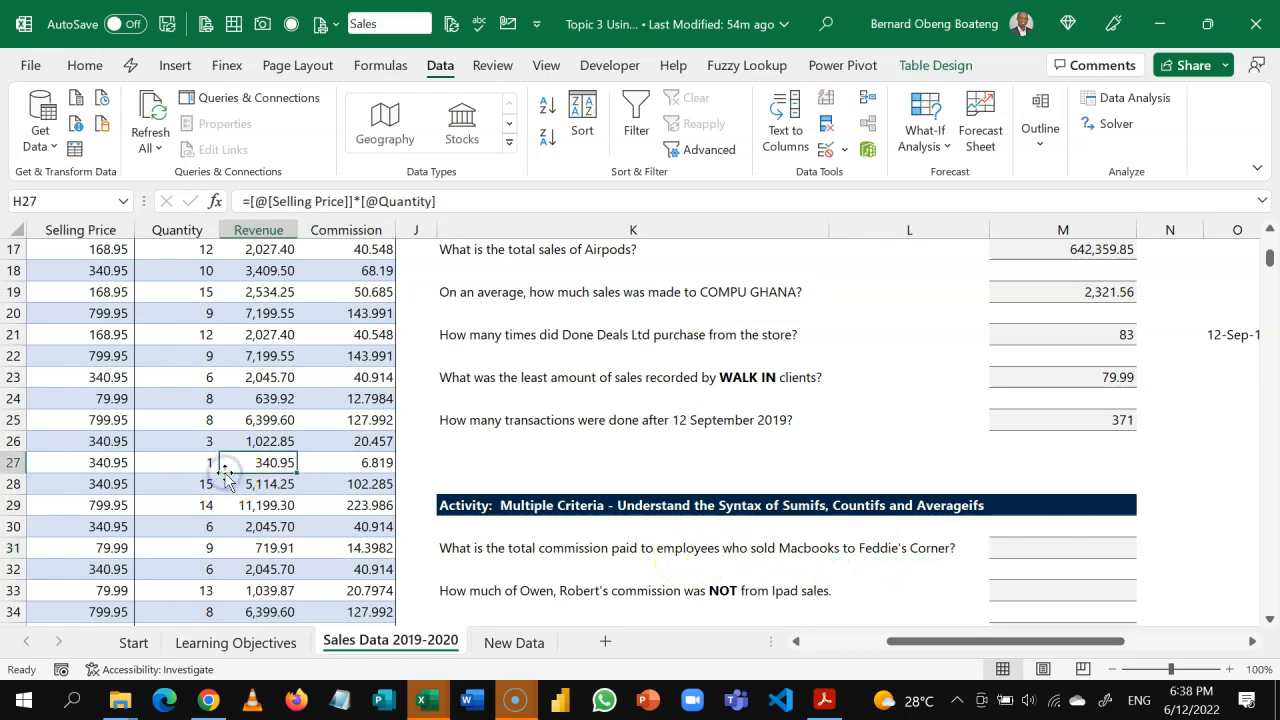
{"action": "key", "text": "ctrl+Left"}
{"action": "key", "text": "ctrl+Up"}
{"action": "key", "text": "Up"}
{"action": "key", "text": "Down"}
{"action": "key", "text": "ctrl+shift+l"}
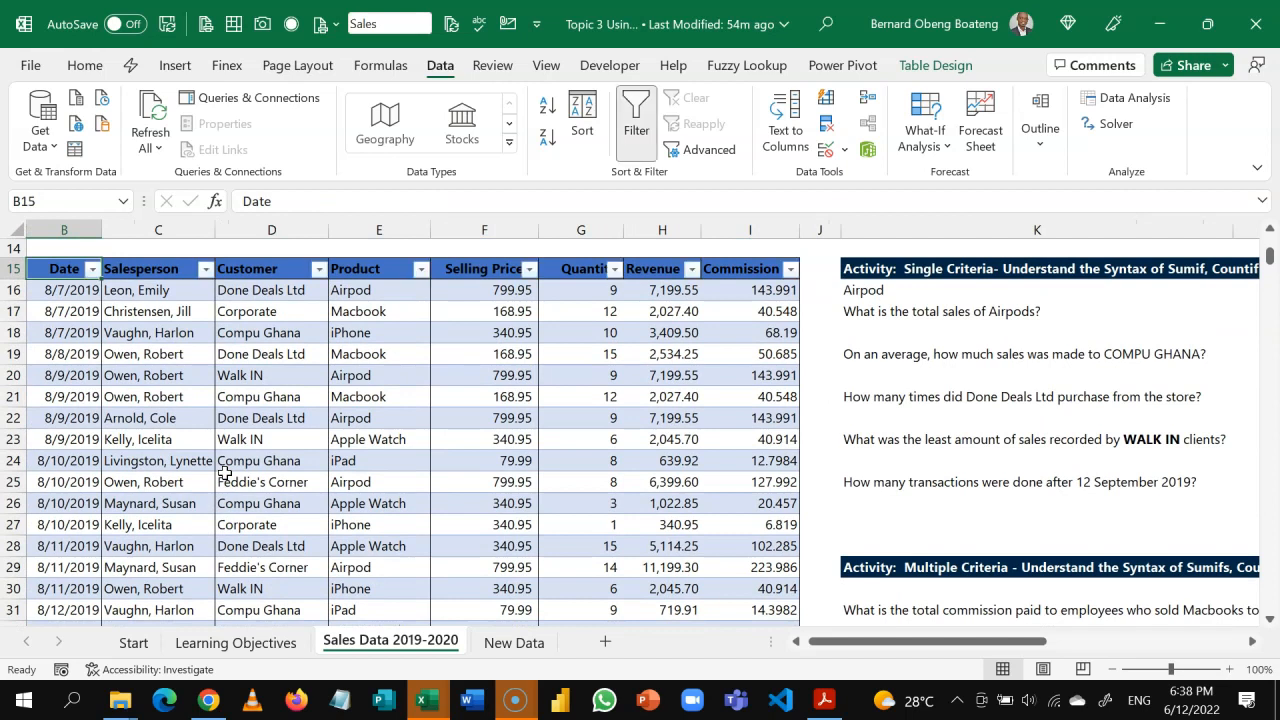
Filter the Sales table's Product column to Macbook using the selected cell's value
{"action": "left_click", "coordinate": [263, 333]}
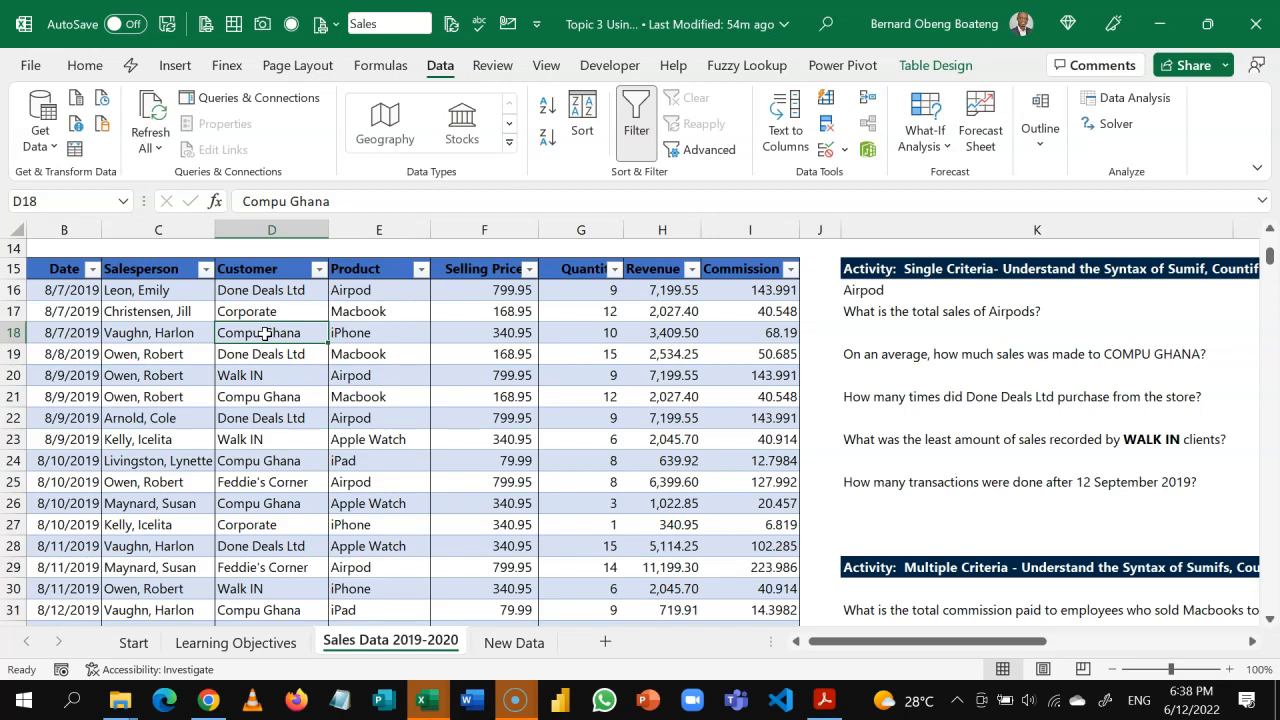
{"action": "left_click", "coordinate": [368, 270]}
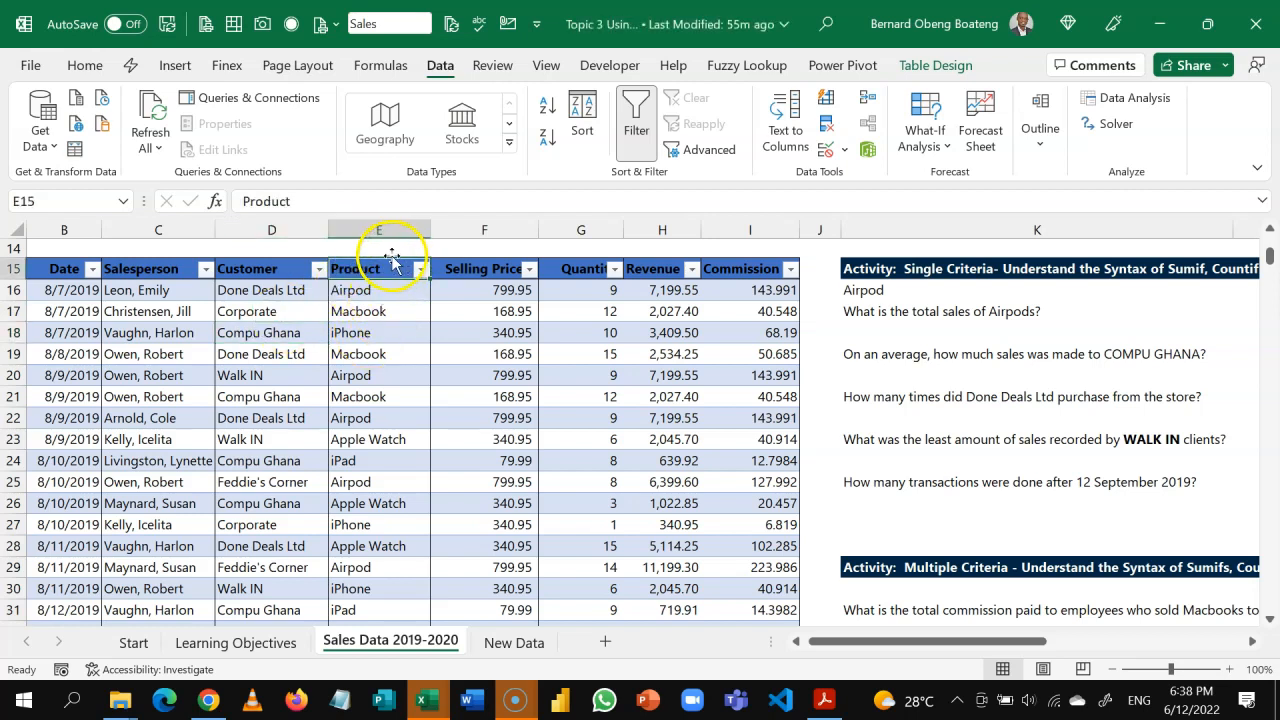
{"action": "left_click", "coordinate": [385, 311]}
{"action": "right_click", "coordinate": [386, 312]}
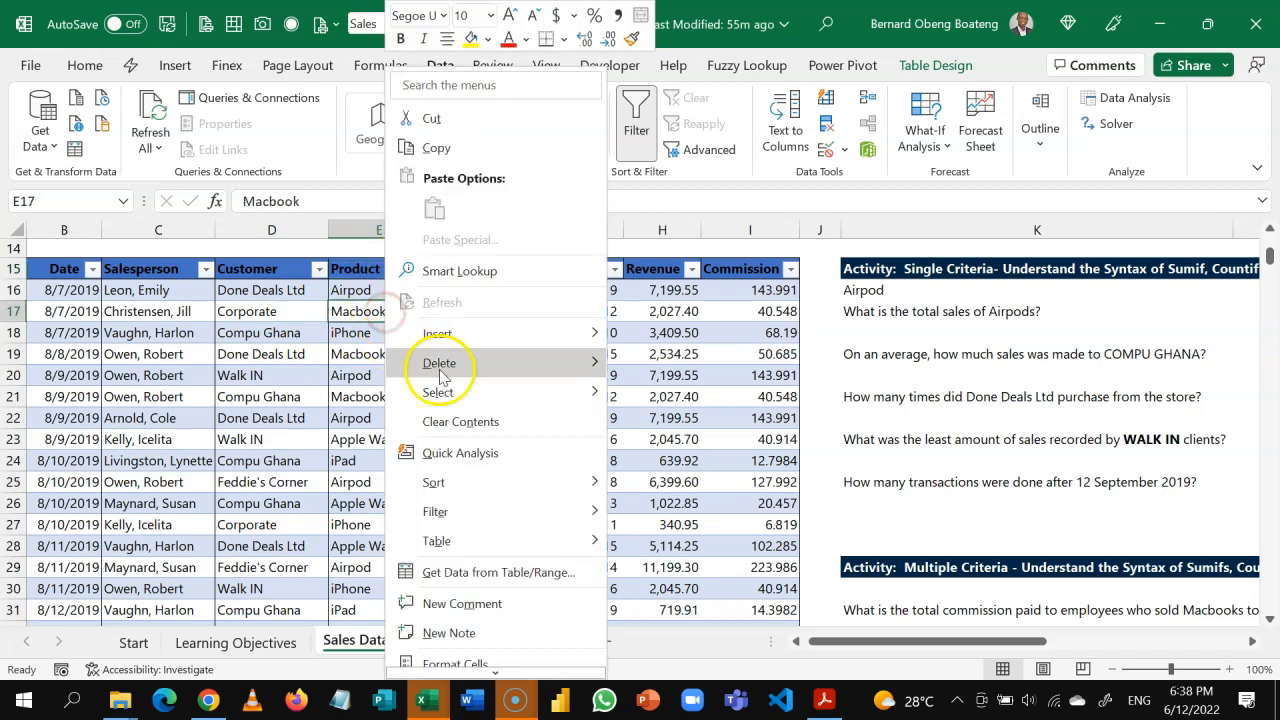
{"action": "mouse_move", "coordinate": [470, 511]}
{"action": "left_click", "coordinate": [662, 576]}
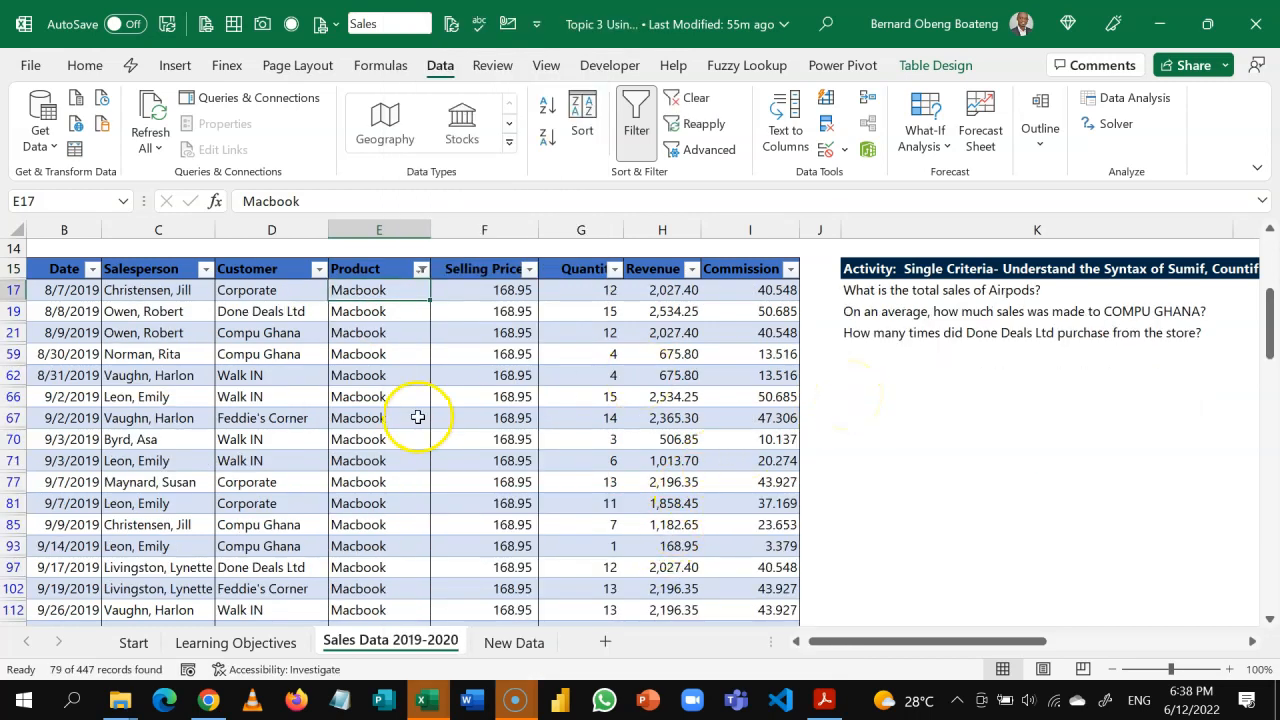
Filter the Customer column to Feddie's Corner using the selected cell's value
{"action": "left_click", "coordinate": [254, 416]}
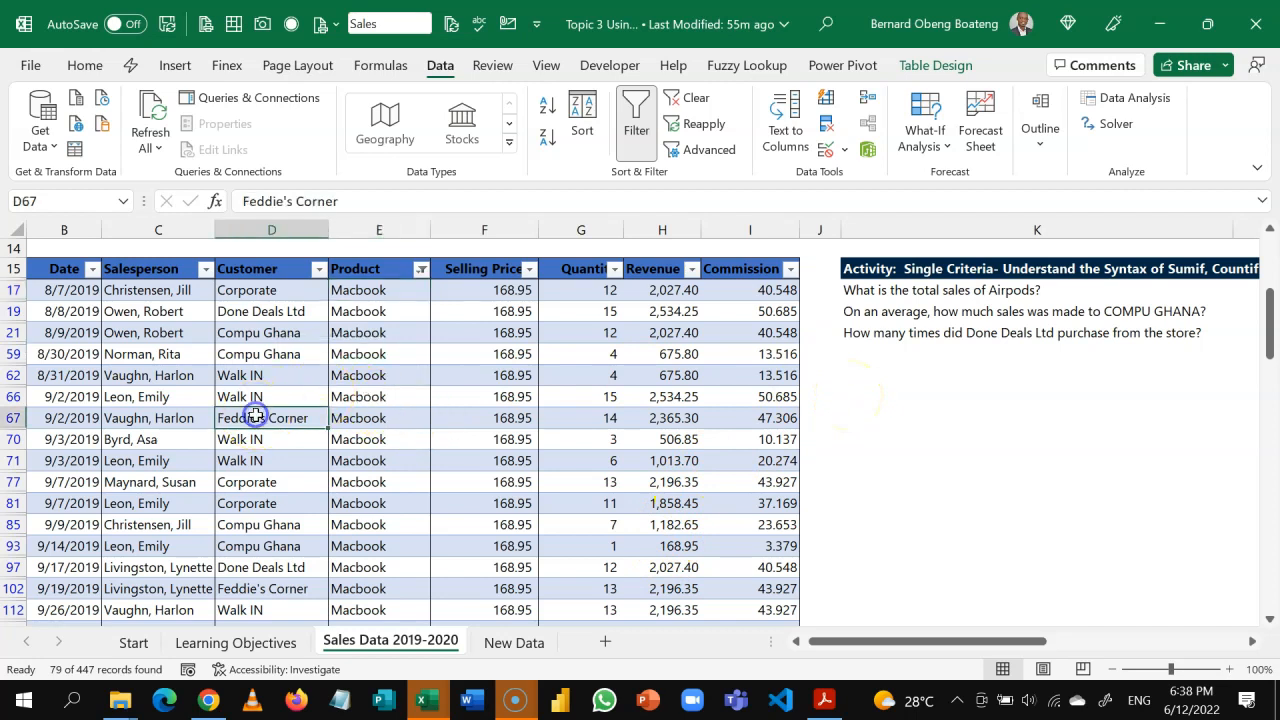
{"action": "right_click", "coordinate": [256, 420]}
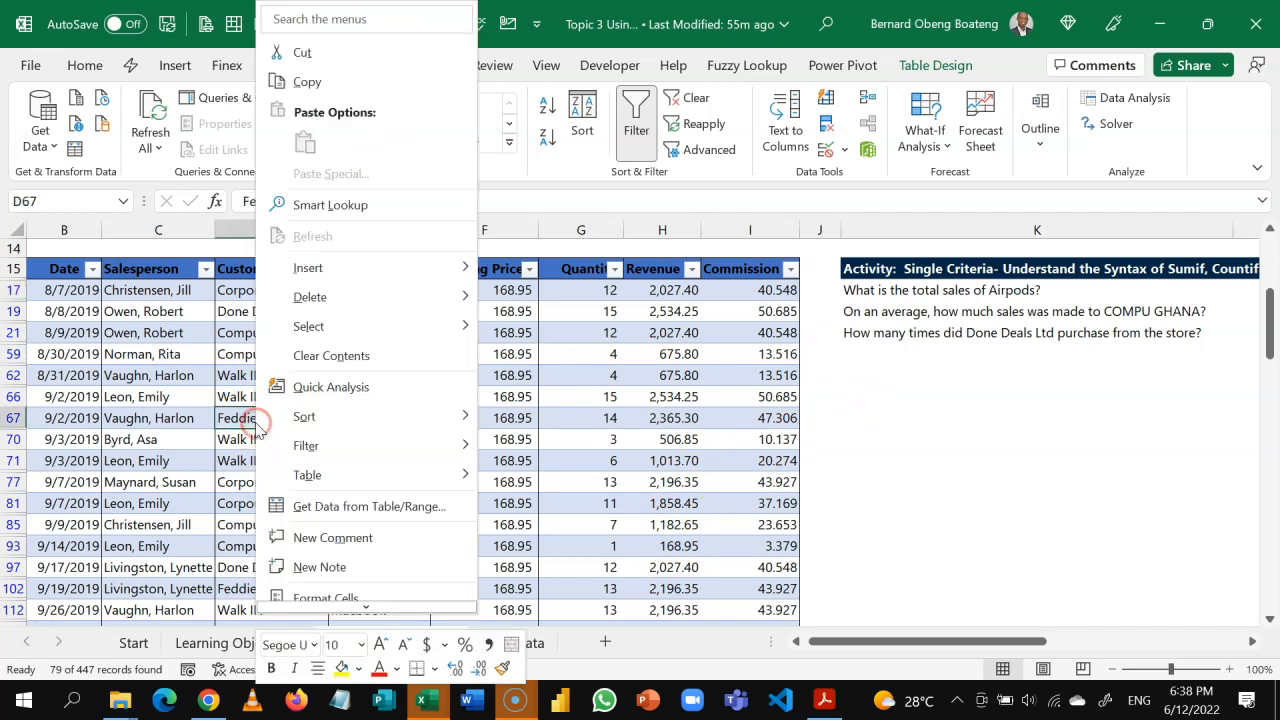
{"action": "mouse_move", "coordinate": [355, 455]}
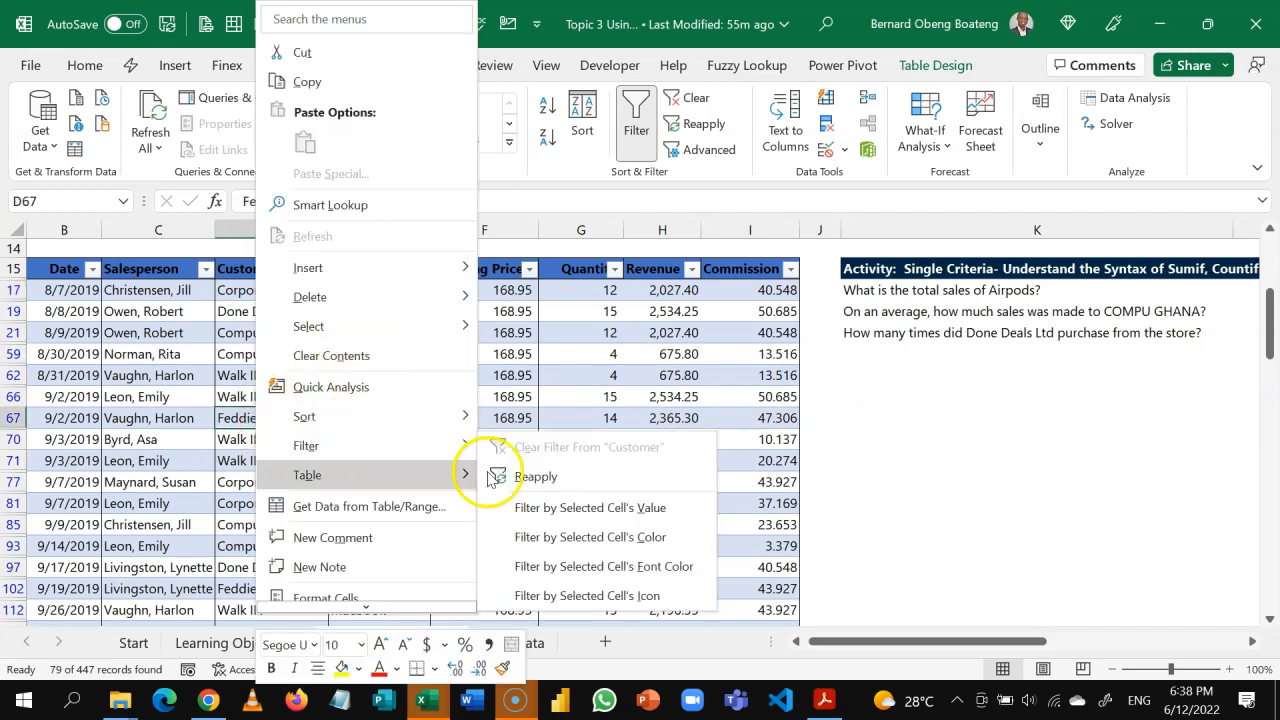
{"action": "left_click", "coordinate": [533, 513]}
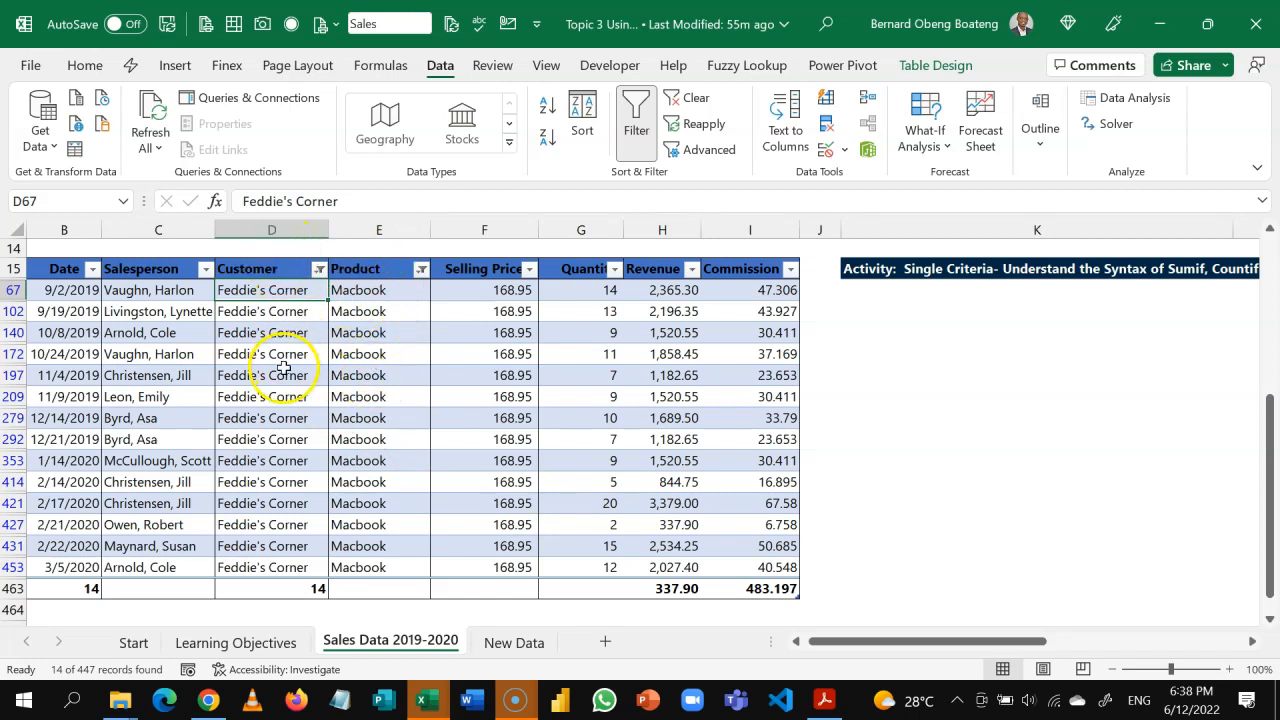
Clear the Customer and Date totals from the Sales table's total row
{"action": "left_click", "coordinate": [297, 591]}
{"action": "key", "text": "Delete"}
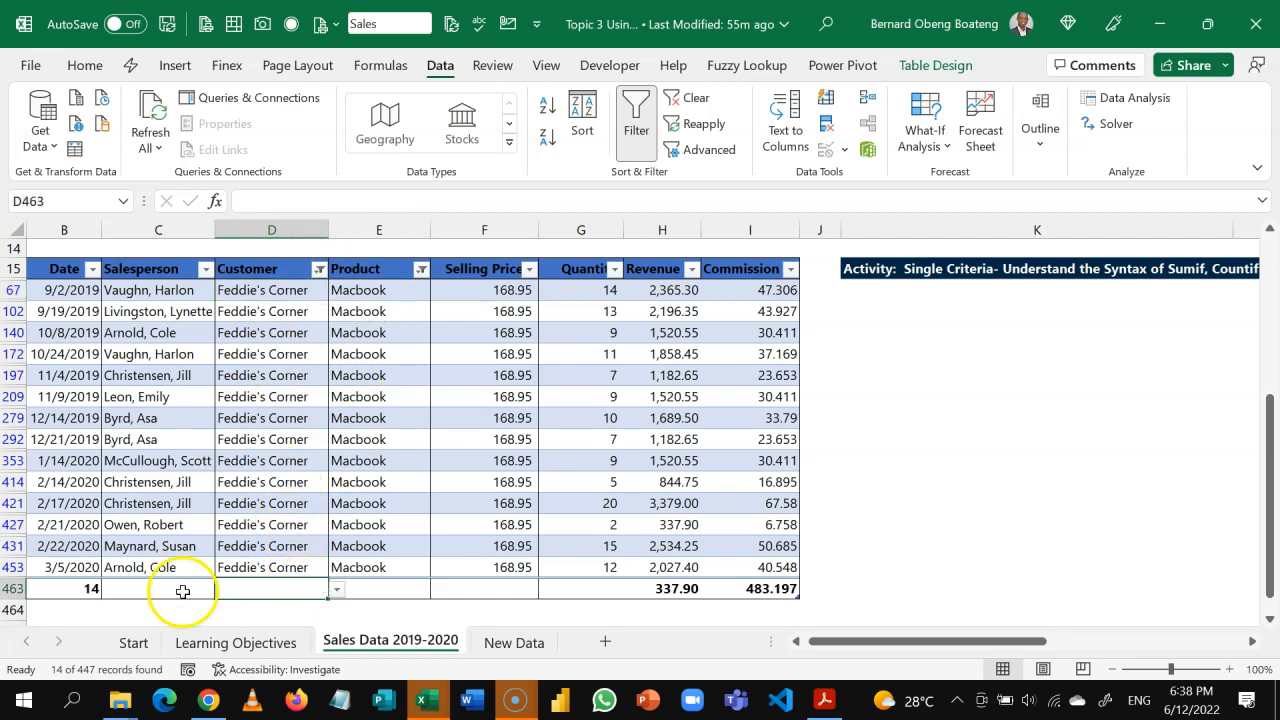
{"action": "left_click", "coordinate": [77, 591]}
{"action": "key", "text": "Delete"}
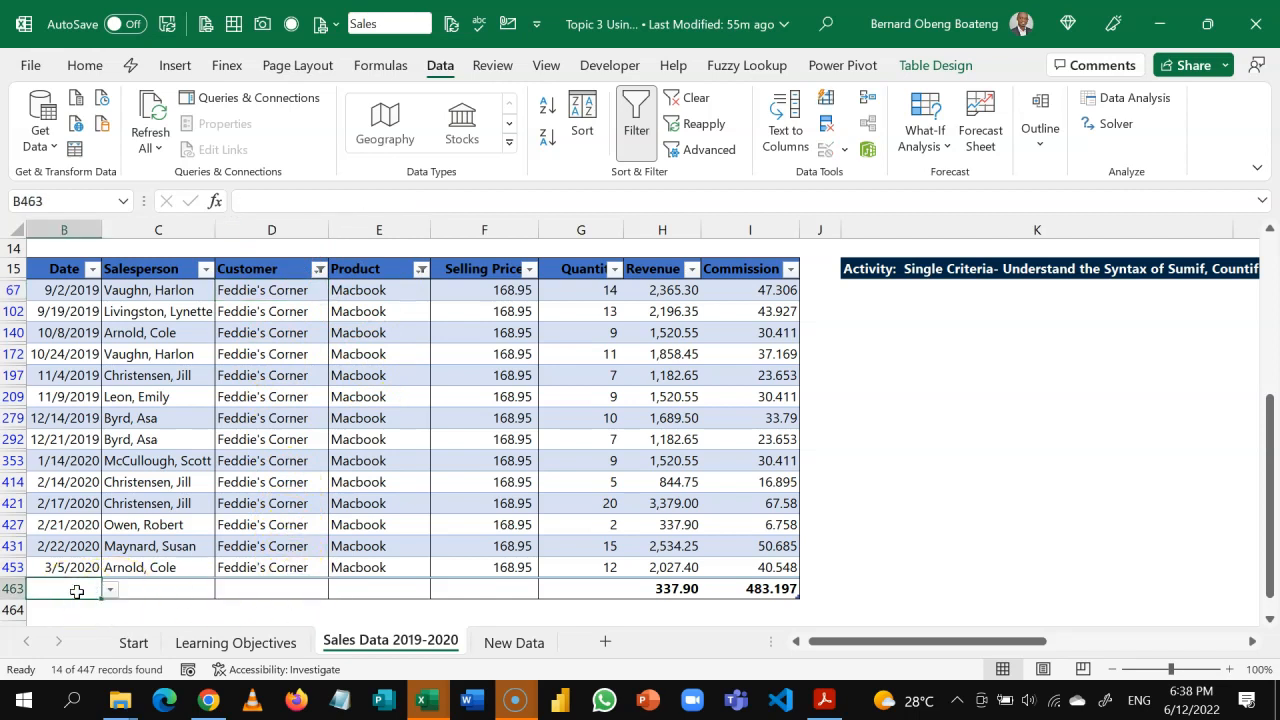
Examine the filtered quantities and commissions for Macbook sales to Feddie's Corner in the Sales table
{"action": "left_click", "coordinate": [662, 588]}
{"action": "scroll", "coordinate": [651, 500], "scroll_direction": "down", "scroll_amount": 4}
{"action": "left_click", "coordinate": [614, 270]}
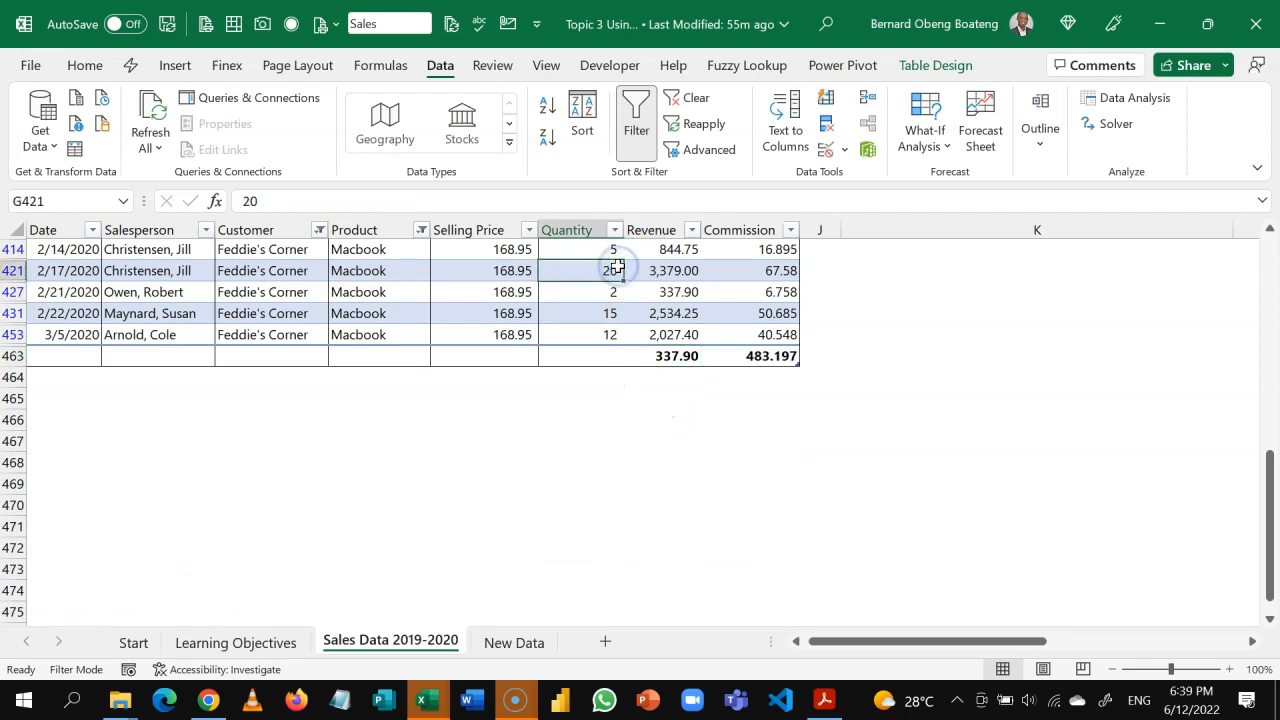
{"action": "key", "text": "Up"}
{"action": "key", "text": "Up"}
{"action": "key", "text": "Up"}
{"action": "key", "text": "Up"}
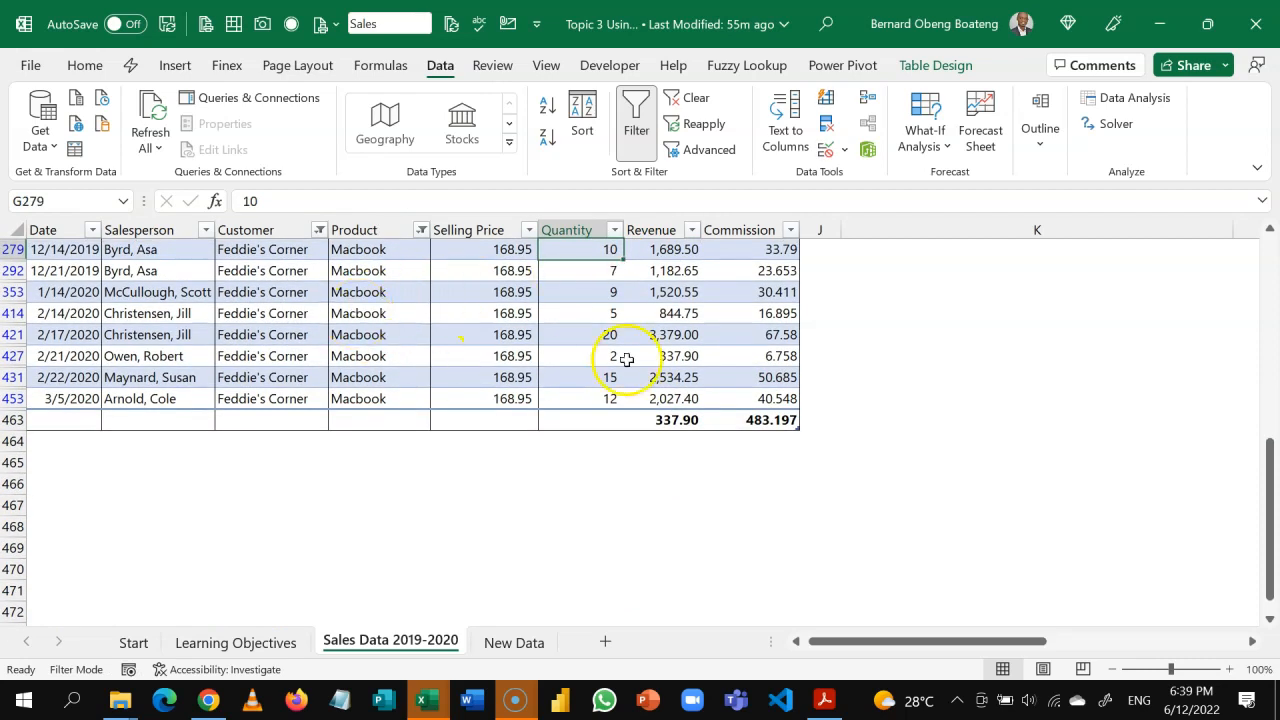
{"action": "left_click", "coordinate": [727, 291]}
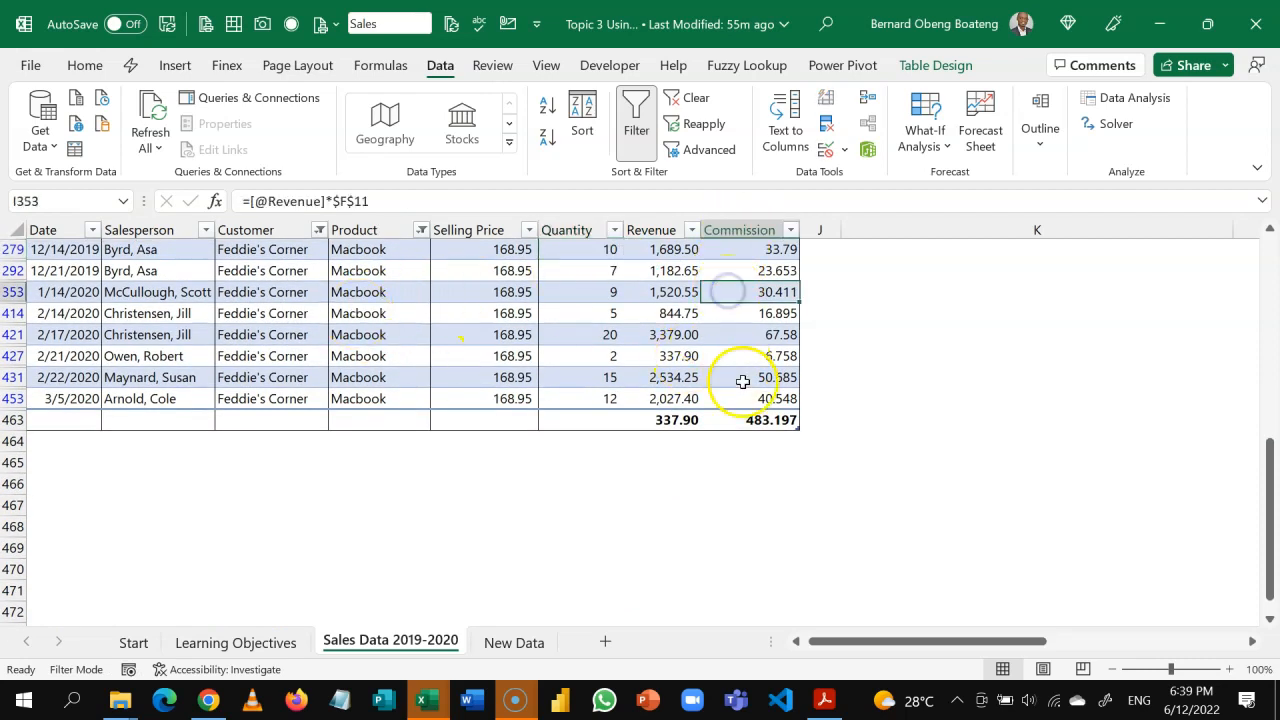
Set the Commission column's calculation in the Sales table's total row to Sum
{"action": "left_click", "coordinate": [755, 420]}
{"action": "left_click", "coordinate": [806, 421]}
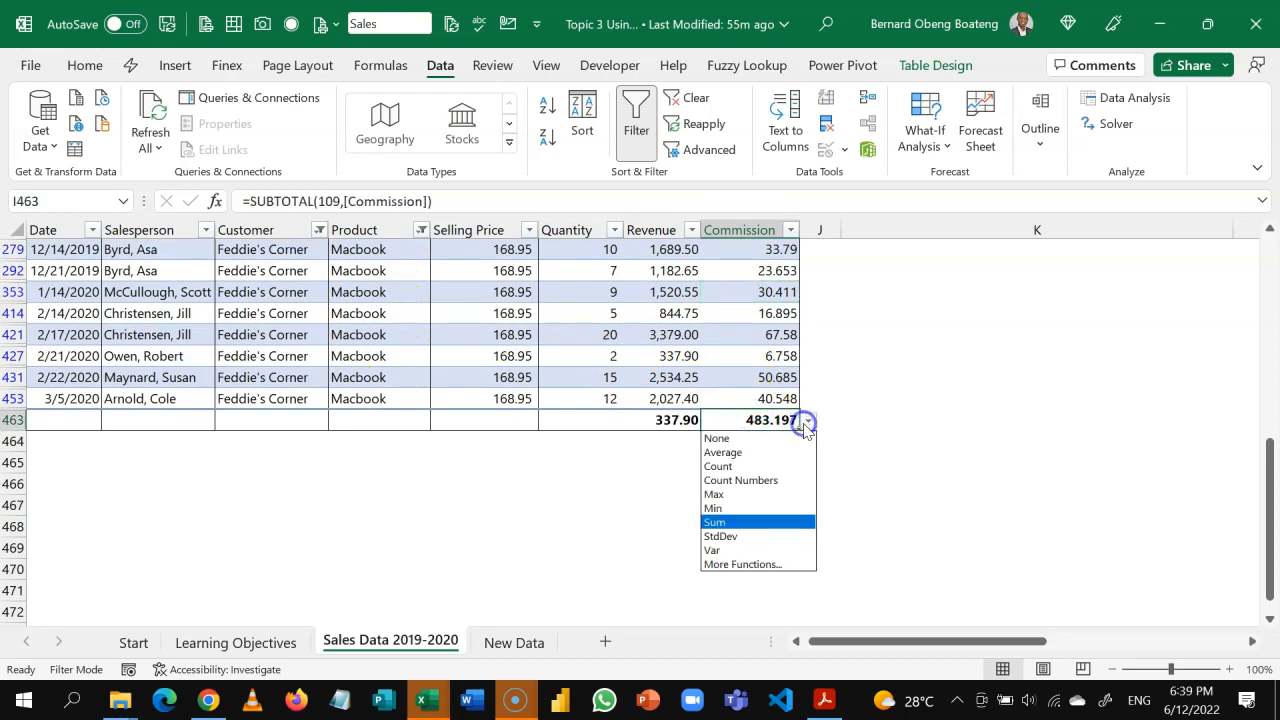
{"action": "left_click", "coordinate": [757, 524]}
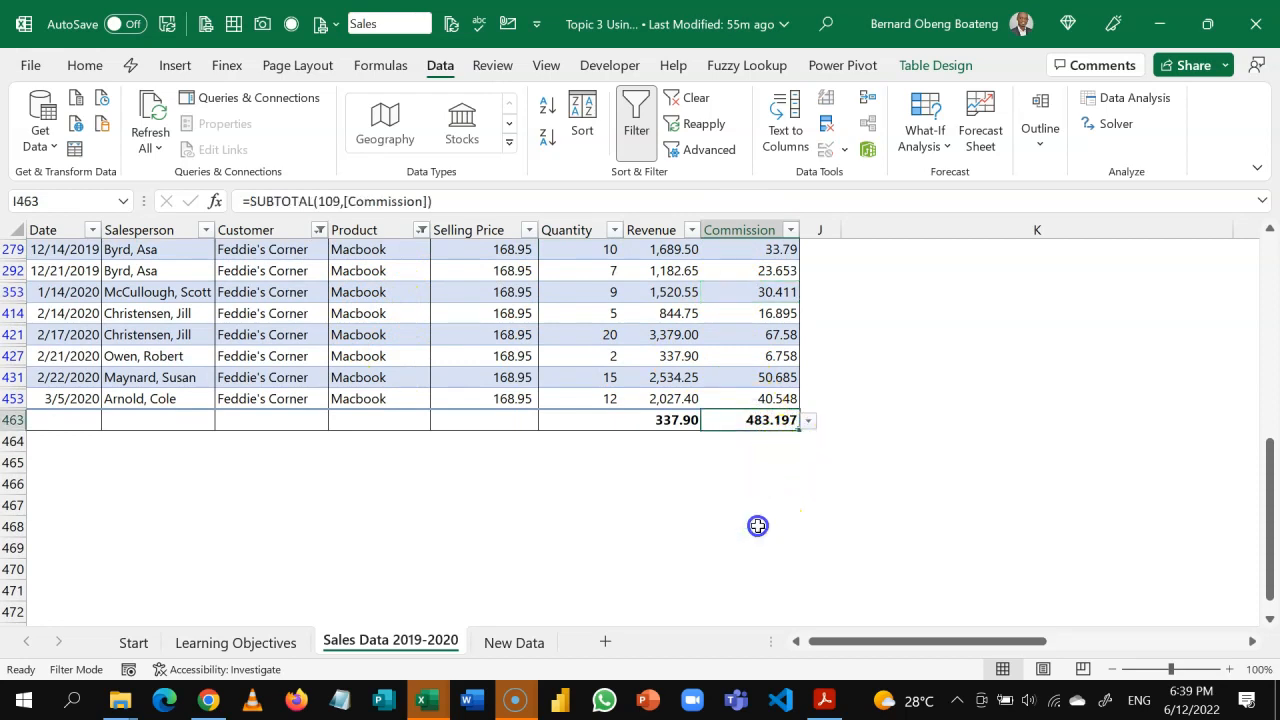
Turn off filtering for the Sales table so that all customers and products are included
{"action": "left_click", "coordinate": [750, 334]}
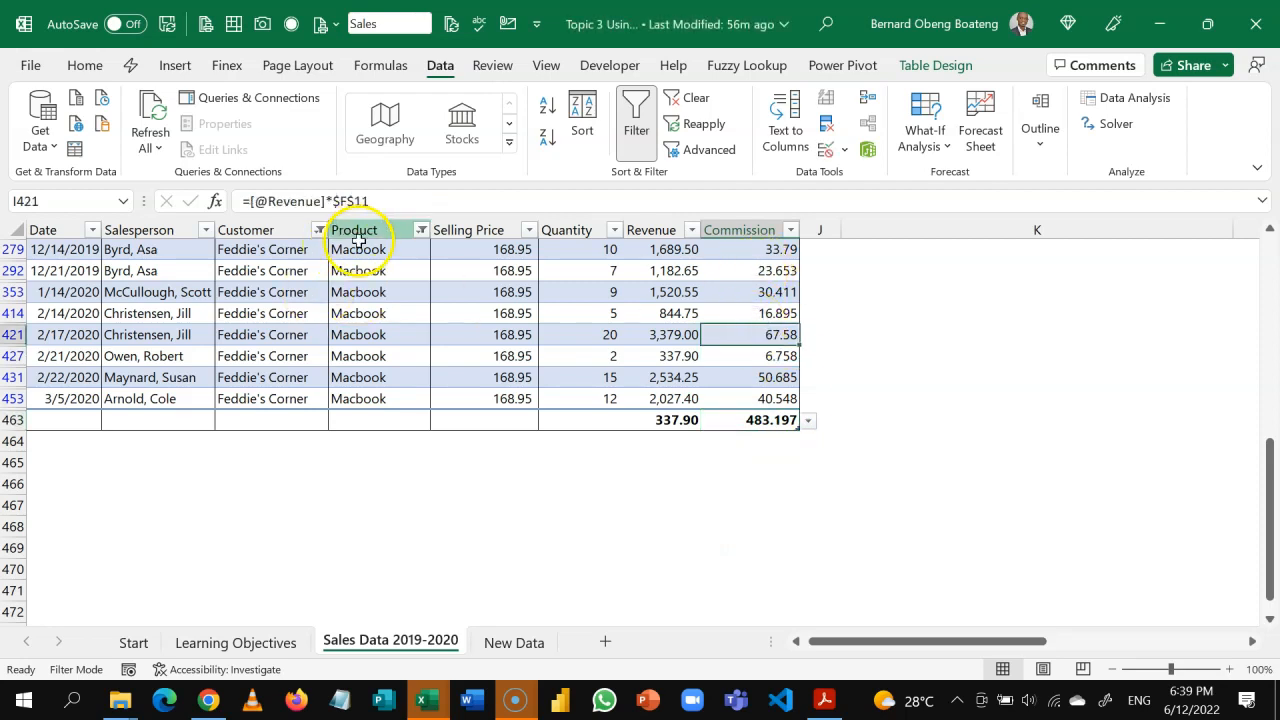
{"action": "left_click", "coordinate": [640, 322]}
{"action": "key", "text": "ctrl+shift+l"}
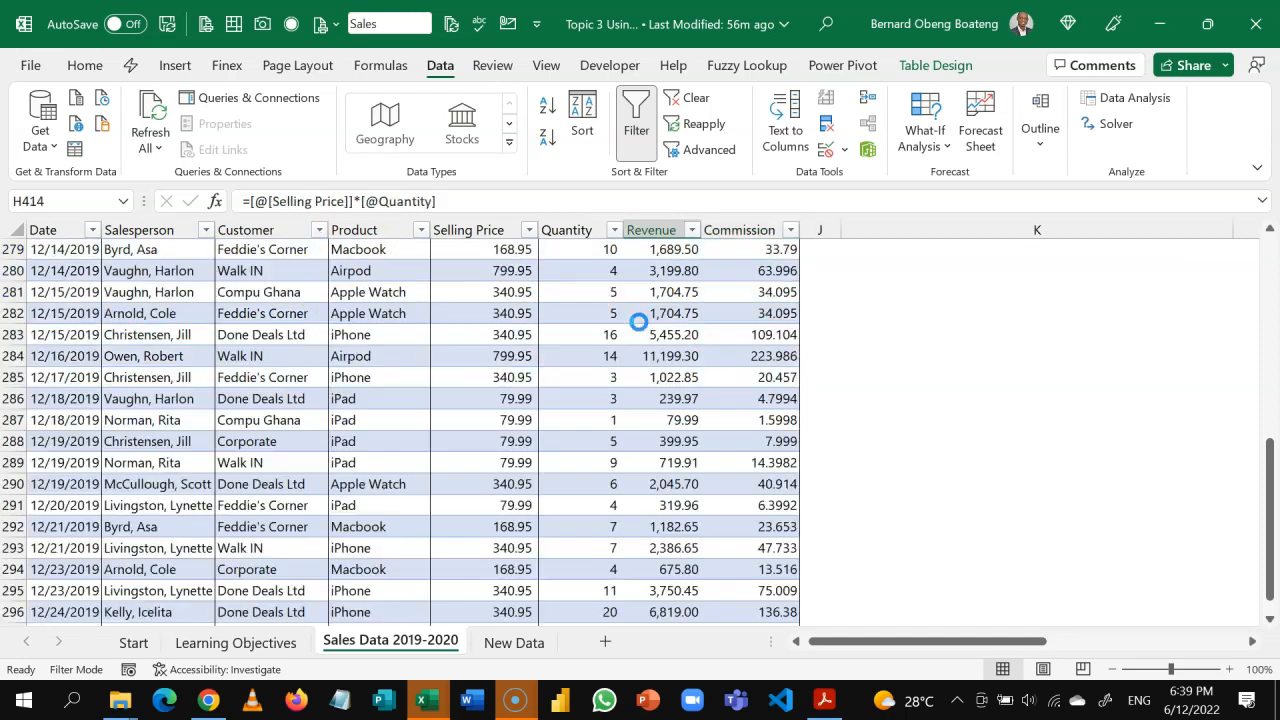
Start a SUMIFS formula in M31 for the Macbooks to Feddie's Corner question, with Sales[Commission] as the sum range
{"action": "key", "text": "Up"}
{"action": "key", "text": "Up"}
{"action": "key", "text": "Up"}
{"action": "key", "text": "Up"}
{"action": "key", "text": "Up"}
{"action": "key", "text": "Up"}
{"action": "key", "text": "Up"}
{"action": "key", "text": "Up"}
{"action": "key", "text": "Up"}
{"action": "key", "text": "Up"}
{"action": "key", "text": "Up"}
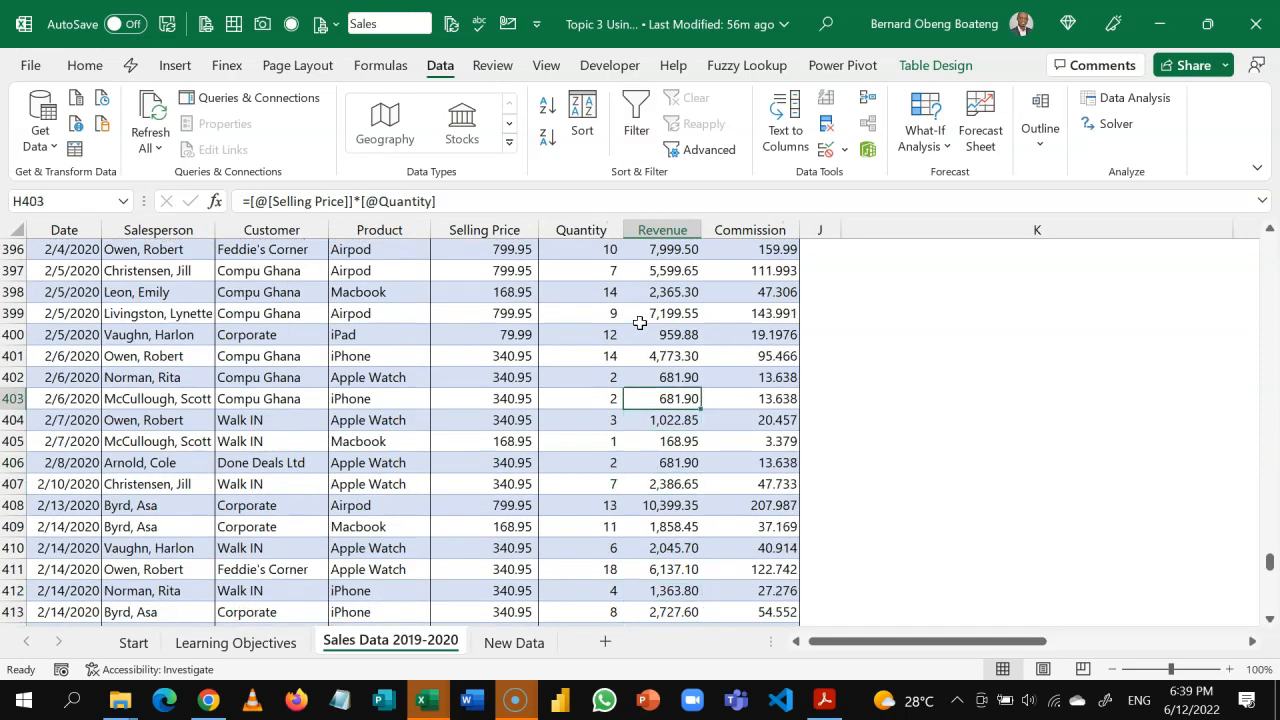
{"action": "key", "text": "ctrl+Up"}
{"action": "key", "text": "Right"}
{"action": "key", "text": "Right"}
{"action": "key", "text": "Right"}
{"action": "key", "text": "Right"}
{"action": "key", "text": "Down"}
{"action": "key", "text": "Down"}
{"action": "key", "text": "Down"}
{"action": "key", "text": "Down"}
{"action": "key", "text": "Down"}
{"action": "key", "text": "Down"}
{"action": "key", "text": "Down"}
{"action": "key", "text": "Down"}
{"action": "key", "text": "Down"}
{"action": "key", "text": "Down"}
{"action": "key", "text": "Down"}
{"action": "key", "text": "Down"}
{"action": "key", "text": "Down"}
{"action": "key", "text": "Down"}
{"action": "key", "text": "Down"}
{"action": "key", "text": "Down"}
{"action": "key", "text": "Down"}
{"action": "key", "text": "Down"}
{"action": "key", "text": "Up"}
{"action": "key", "text": "Right"}
{"action": "key", "text": "Up"}
{"action": "key", "text": "Right"}
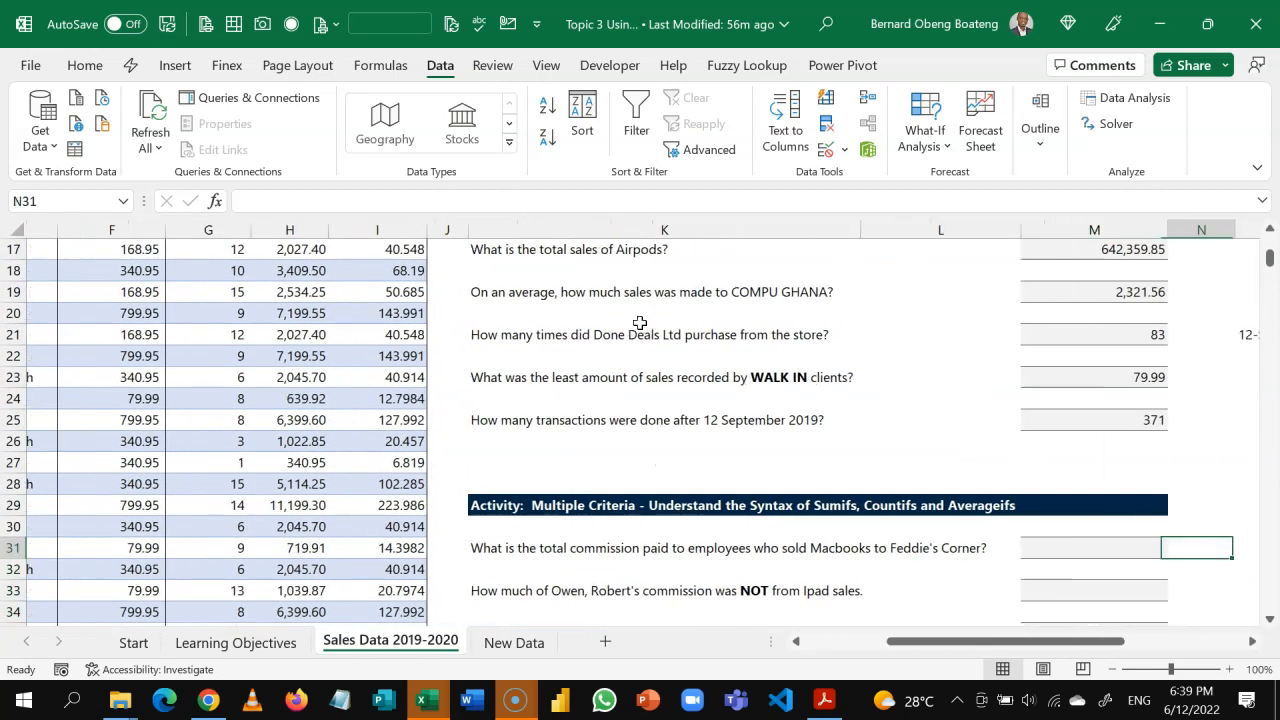
{"action": "key", "text": "Left"}
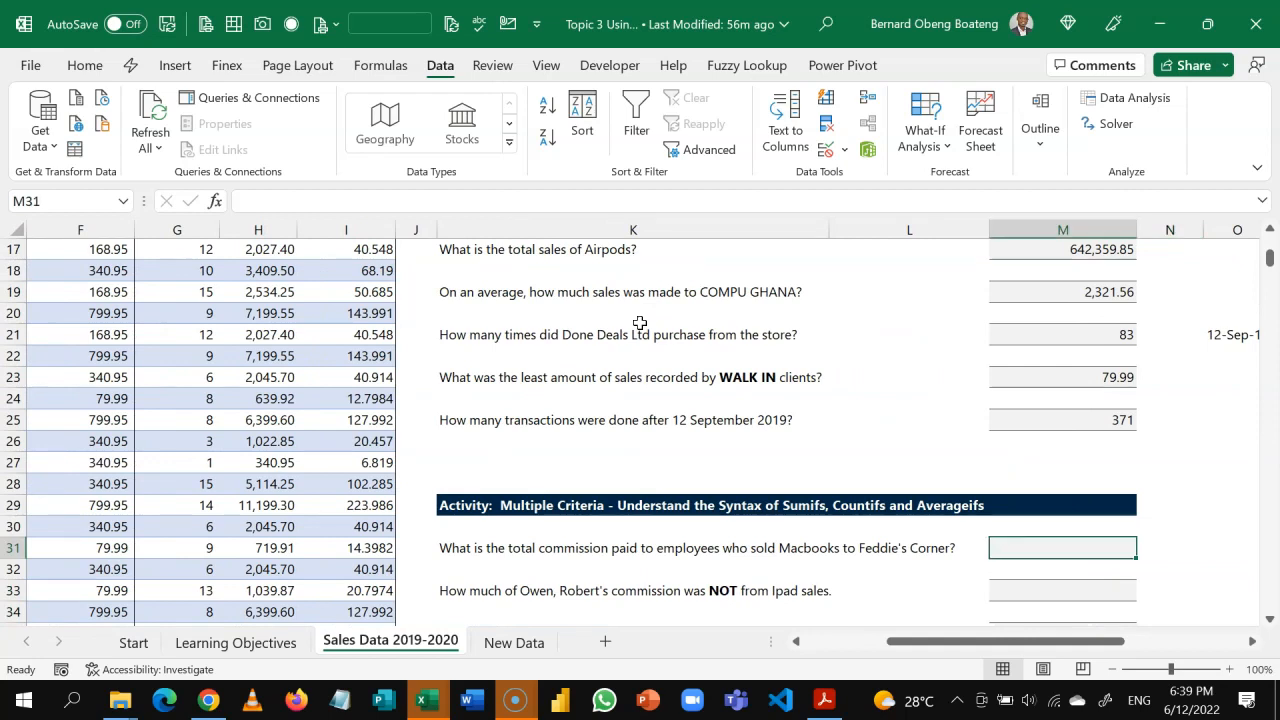
{"action": "type", "text": "=SUMI"}
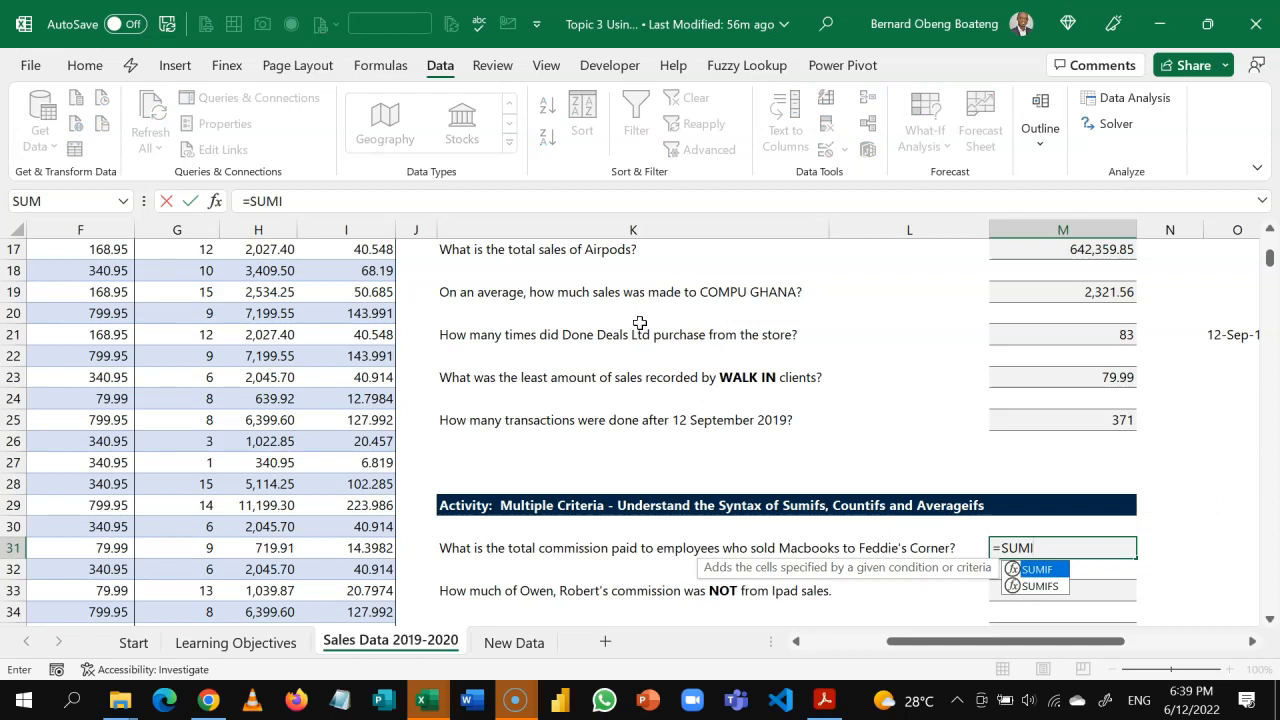
{"action": "key", "text": "Down"}
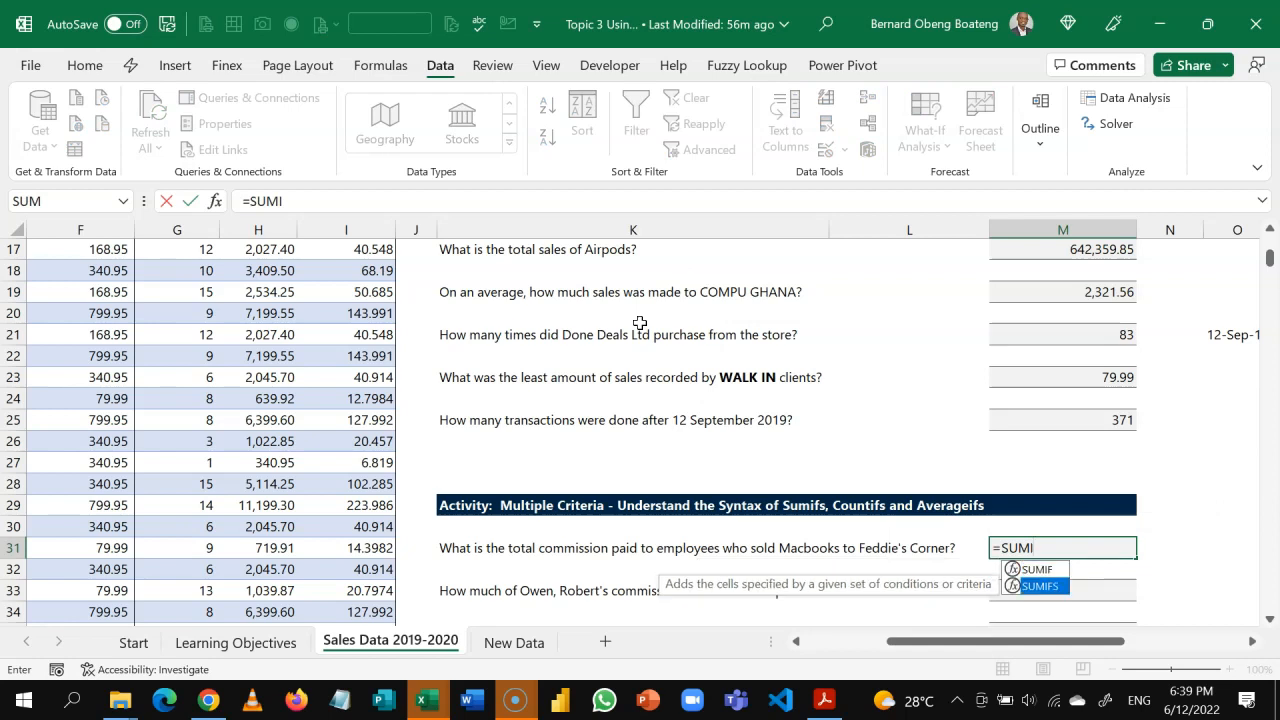
{"action": "key", "text": "Tab"}
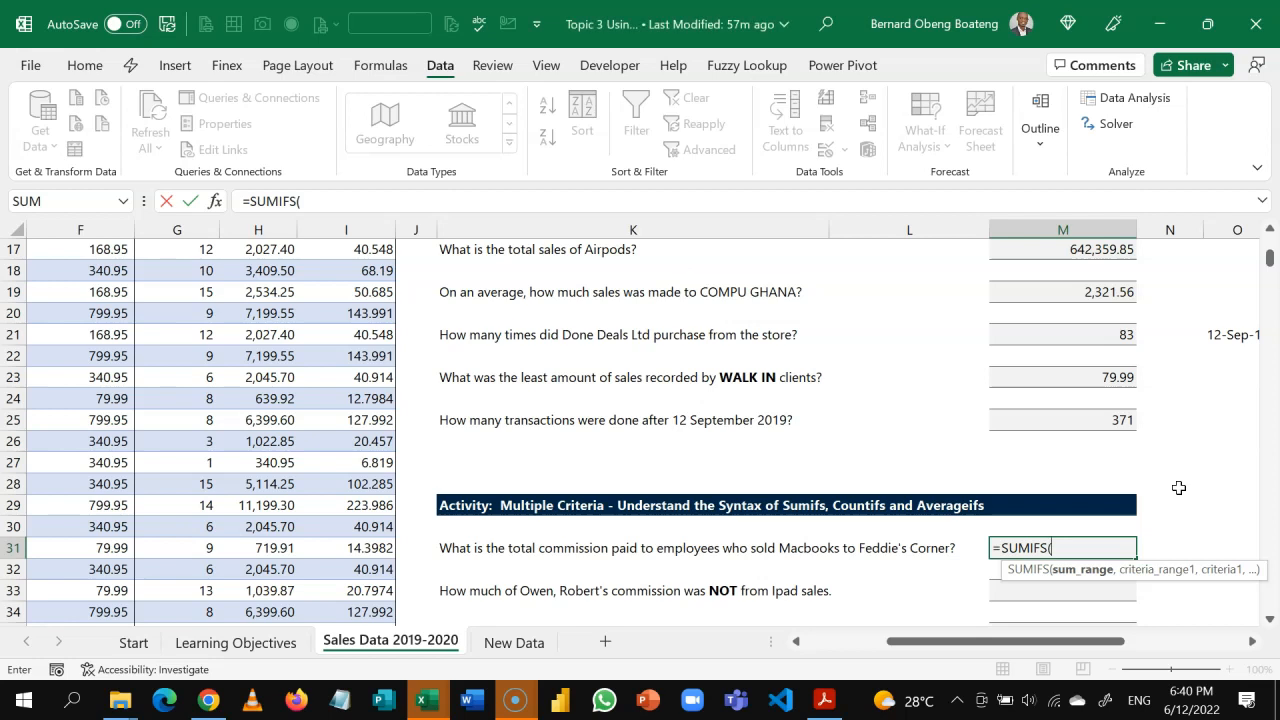
{"action": "type", "text": "SAL"}
{"action": "key", "text": "Tab"}
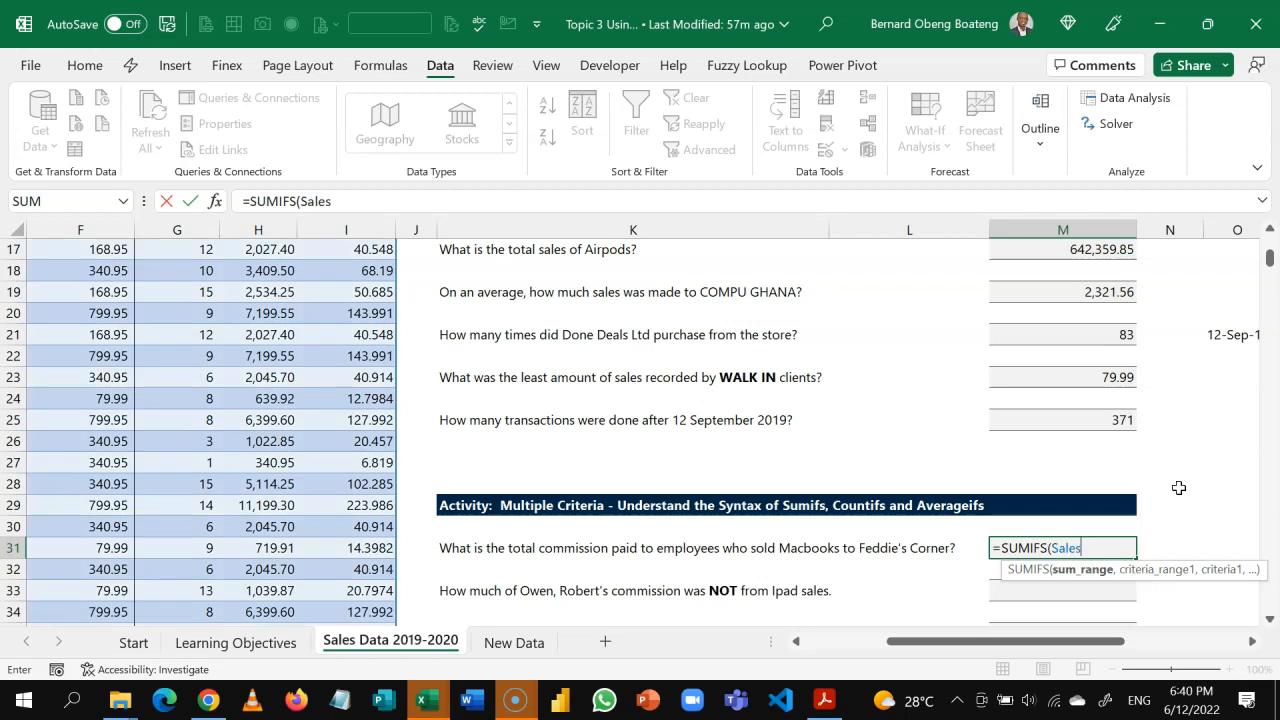
{"action": "type", "text": "[Customer"}
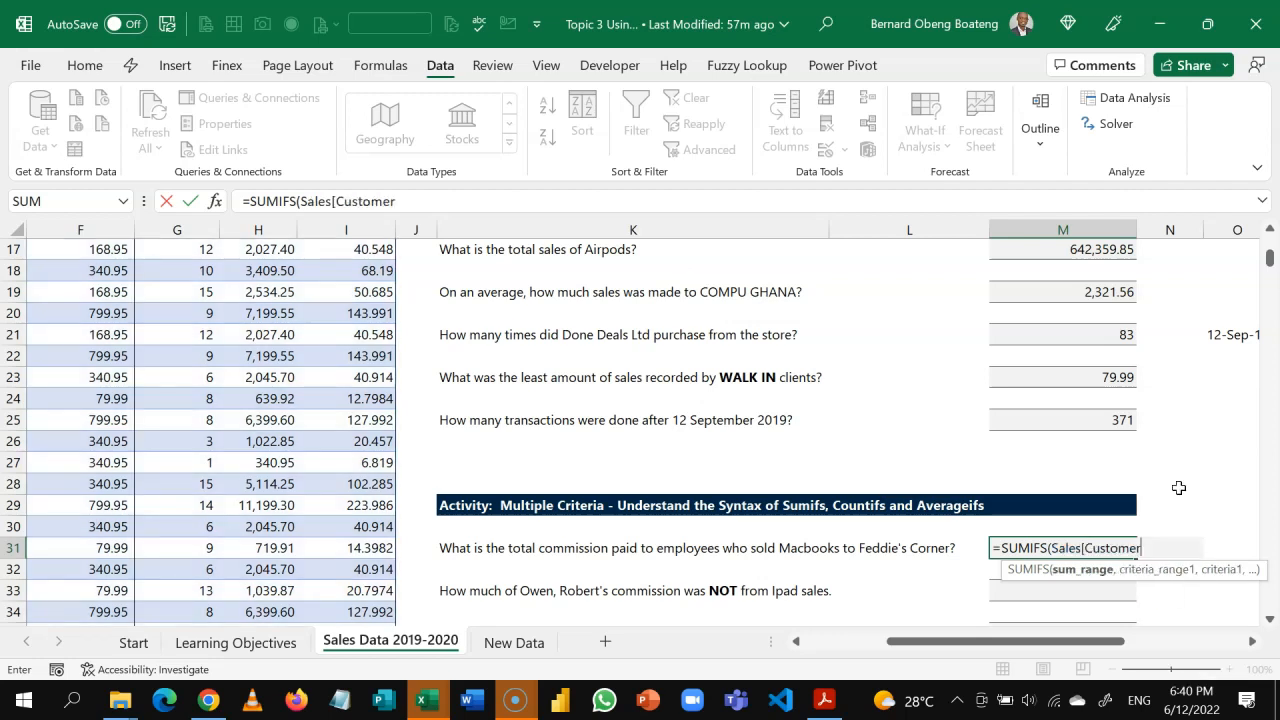
{"action": "key", "text": "BackSpace"}
{"action": "type", "text": "o"}
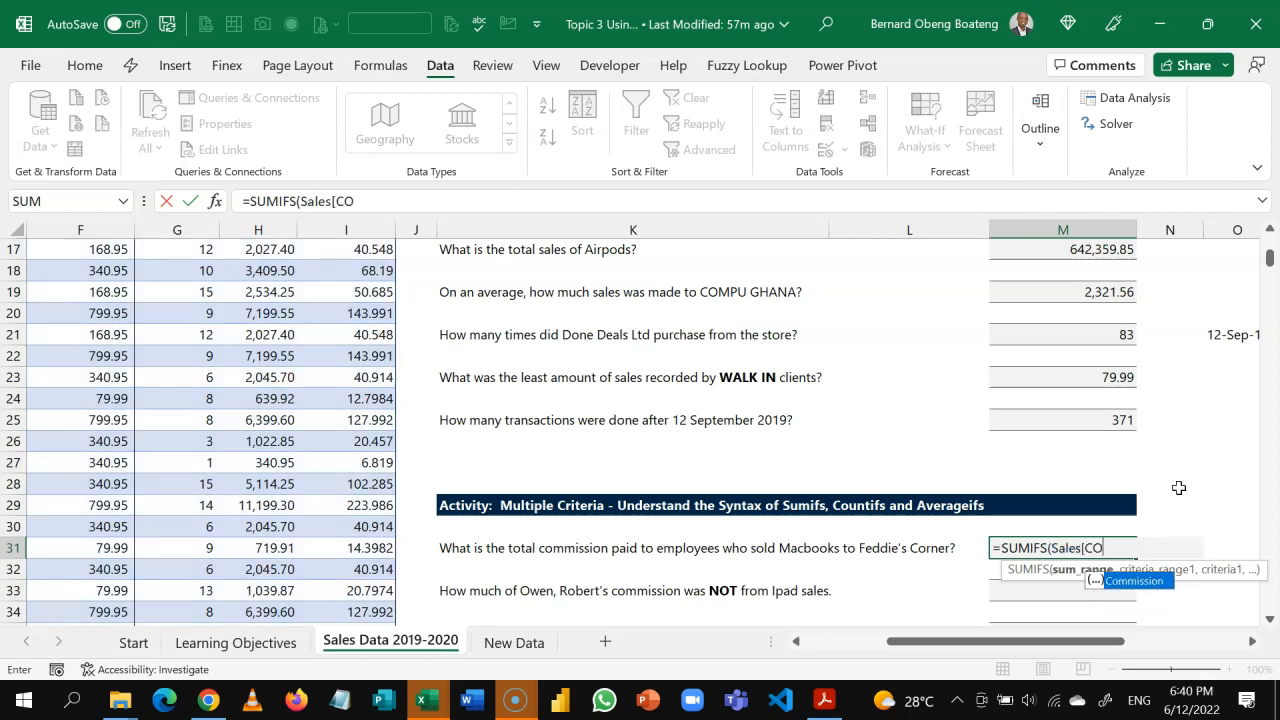
{"action": "key", "text": "Tab"}
{"action": "type", "text": "]"}
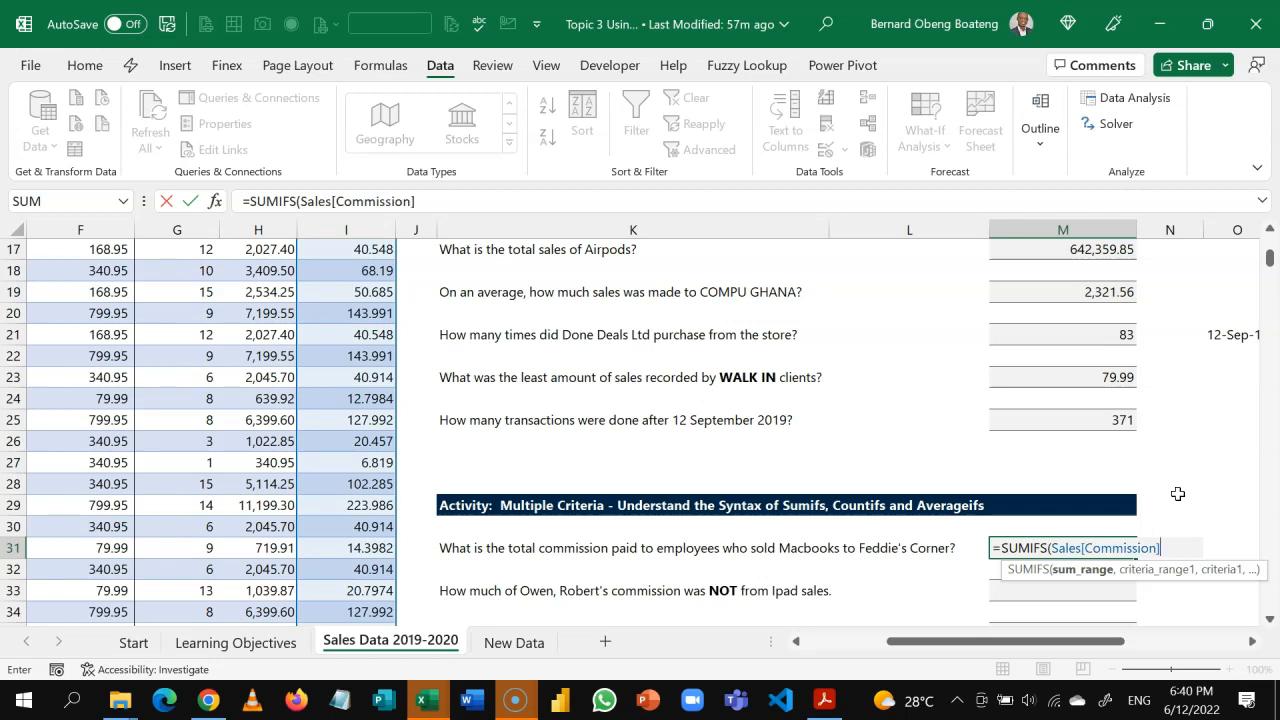
Add Sales[Product] as the first criteria range and "Macbook" as its criterion in the M31 formula
{"action": "left_click", "coordinate": [1252, 641]}
{"action": "left_click", "coordinate": [1252, 641]}
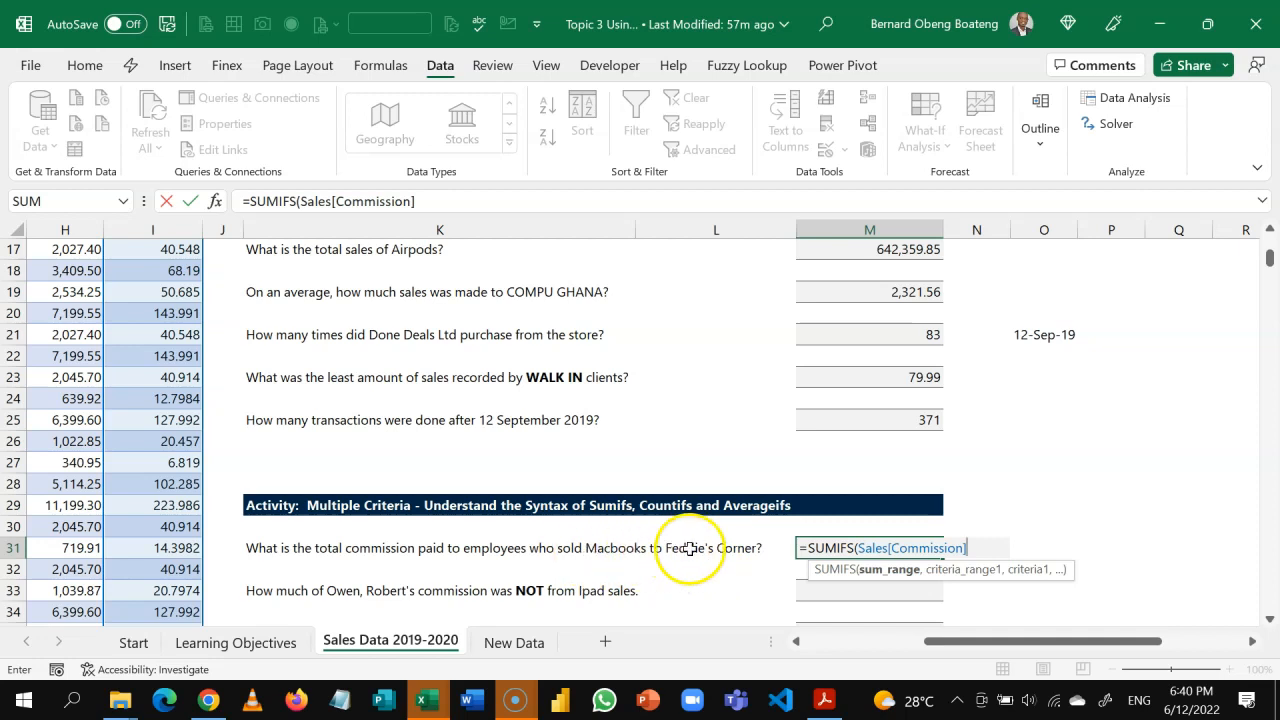
{"action": "type", "text": ","}
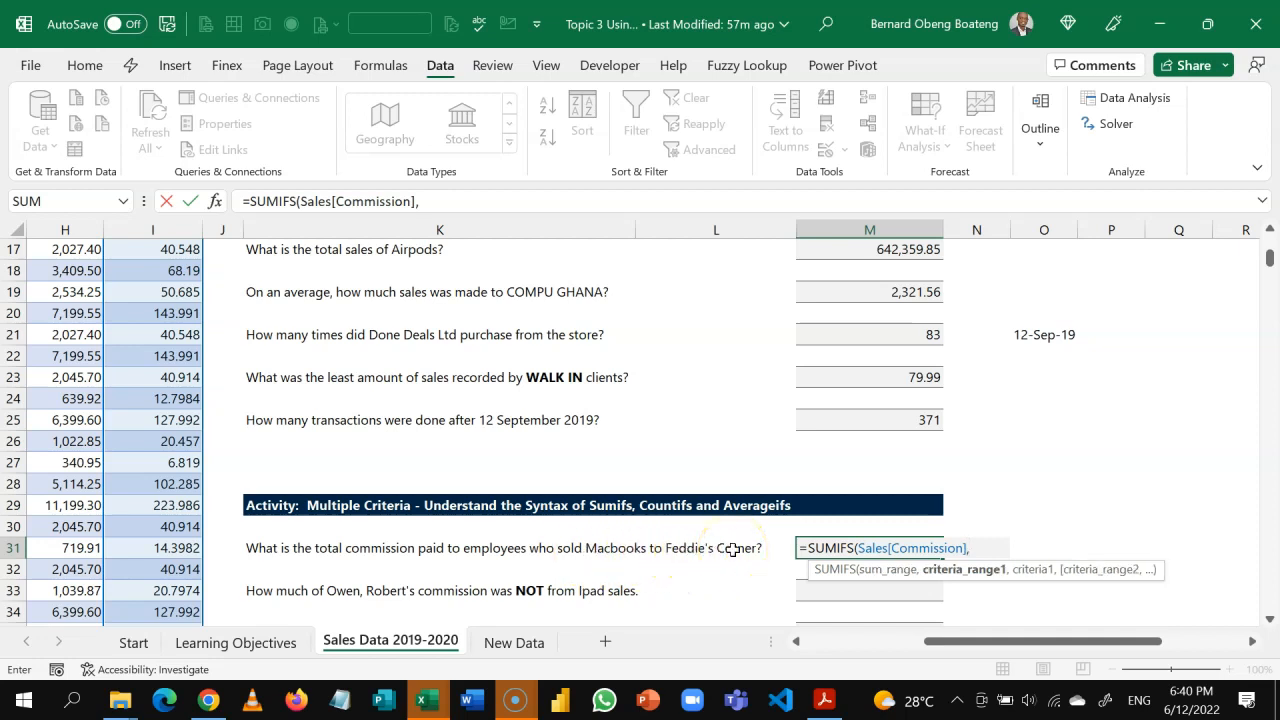
{"action": "type", "text": "Sales"}
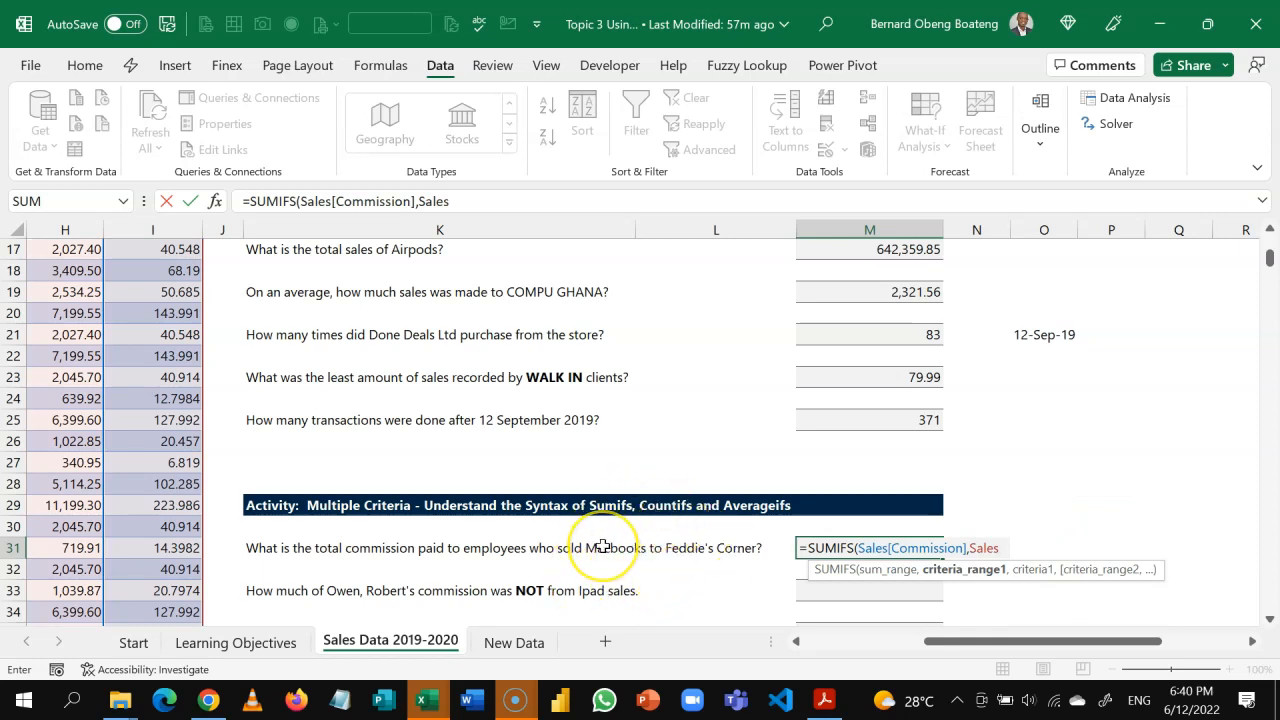
{"action": "type", "text": "[P"}
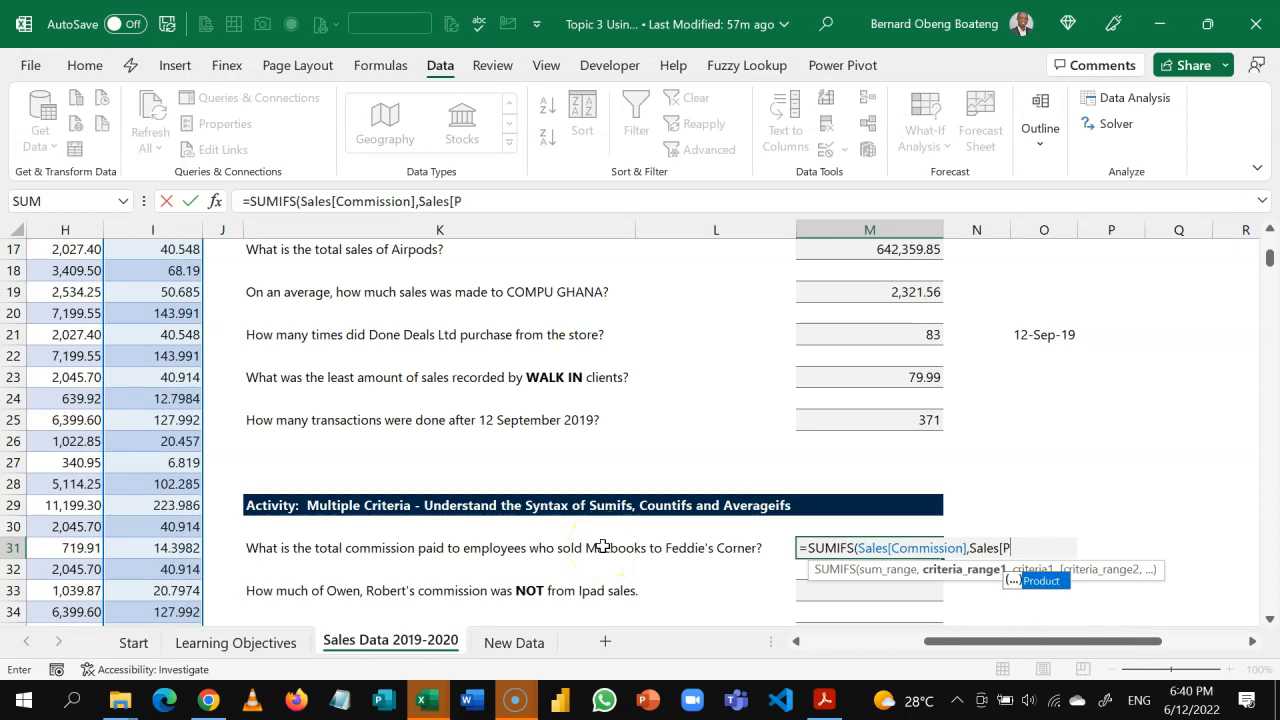
{"action": "type", "text": "roduct]"}
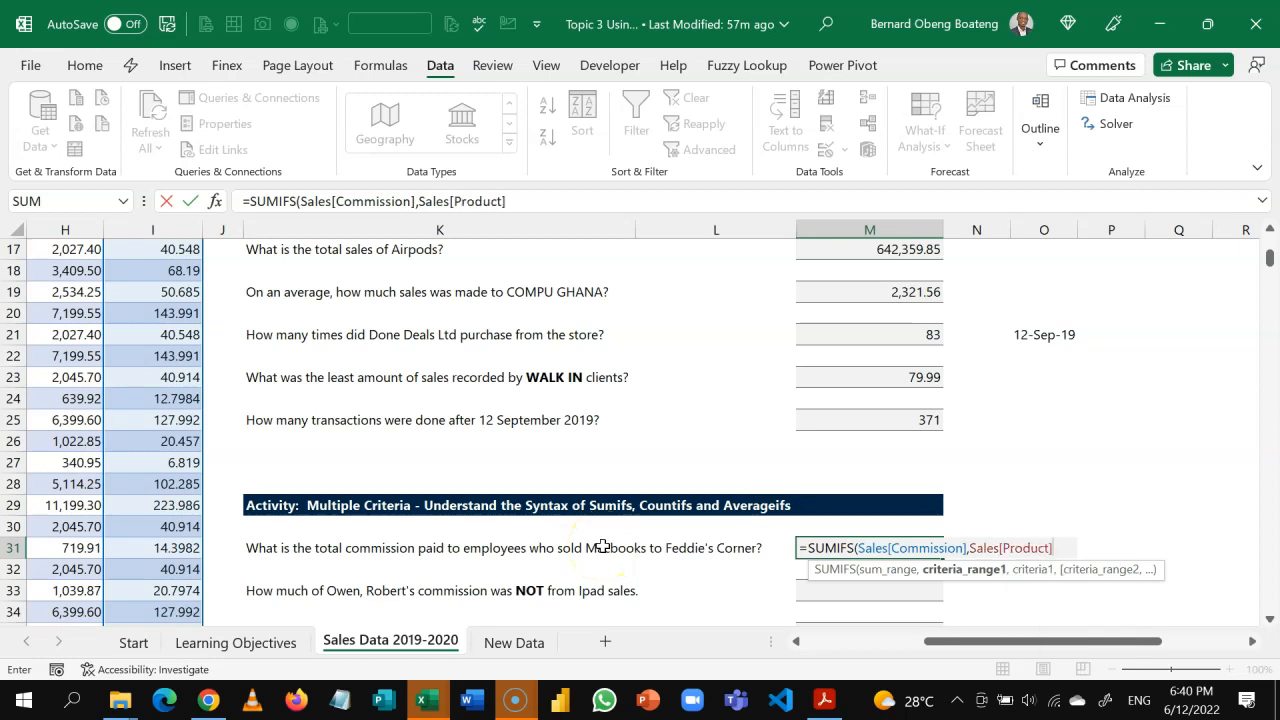
{"action": "type", "text": ","}
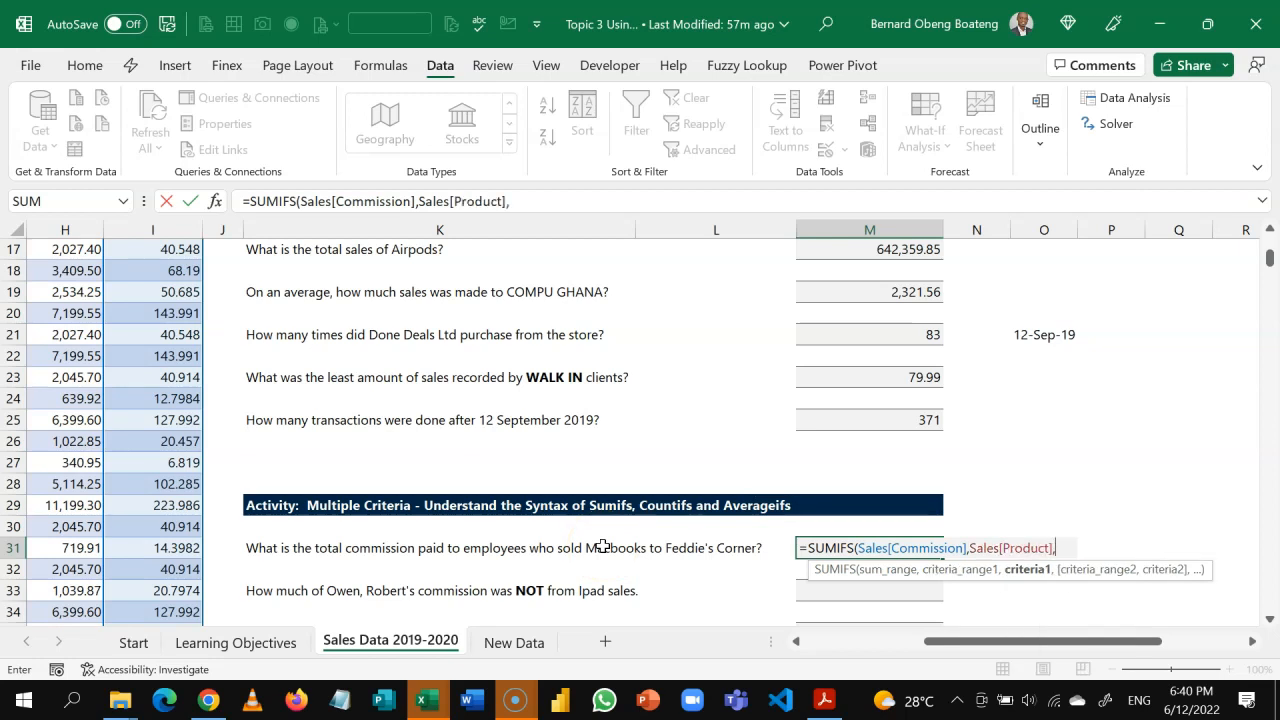
{"action": "type", "text": "\"Macbook"}
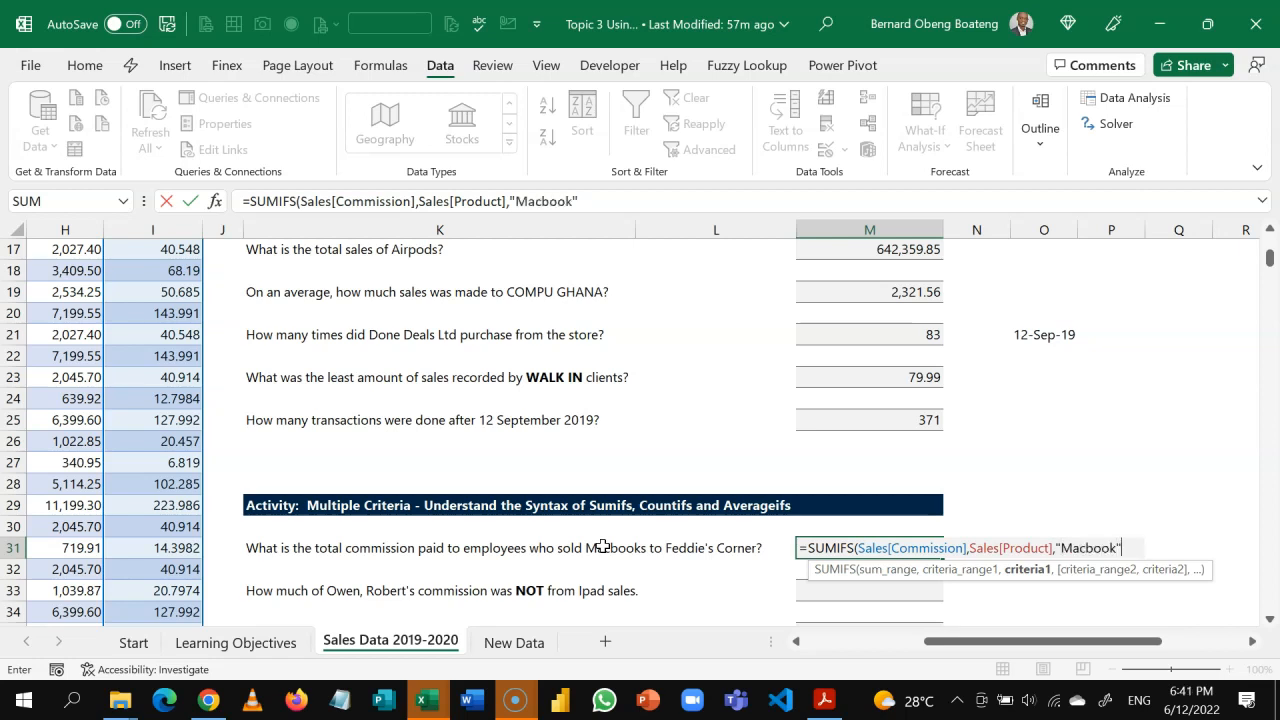
{"action": "left_click", "coordinate": [969, 569]}
{"action": "left_click", "coordinate": [1014, 569]}
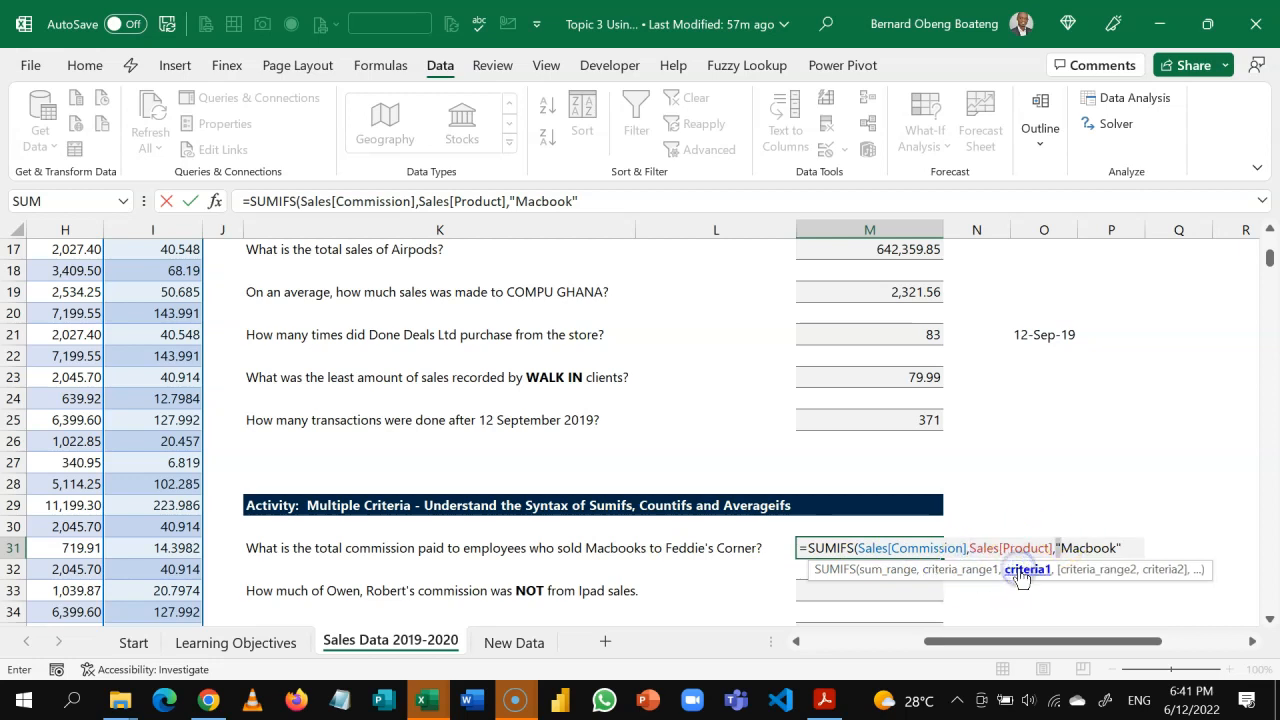
{"action": "left_click", "coordinate": [1128, 550]}
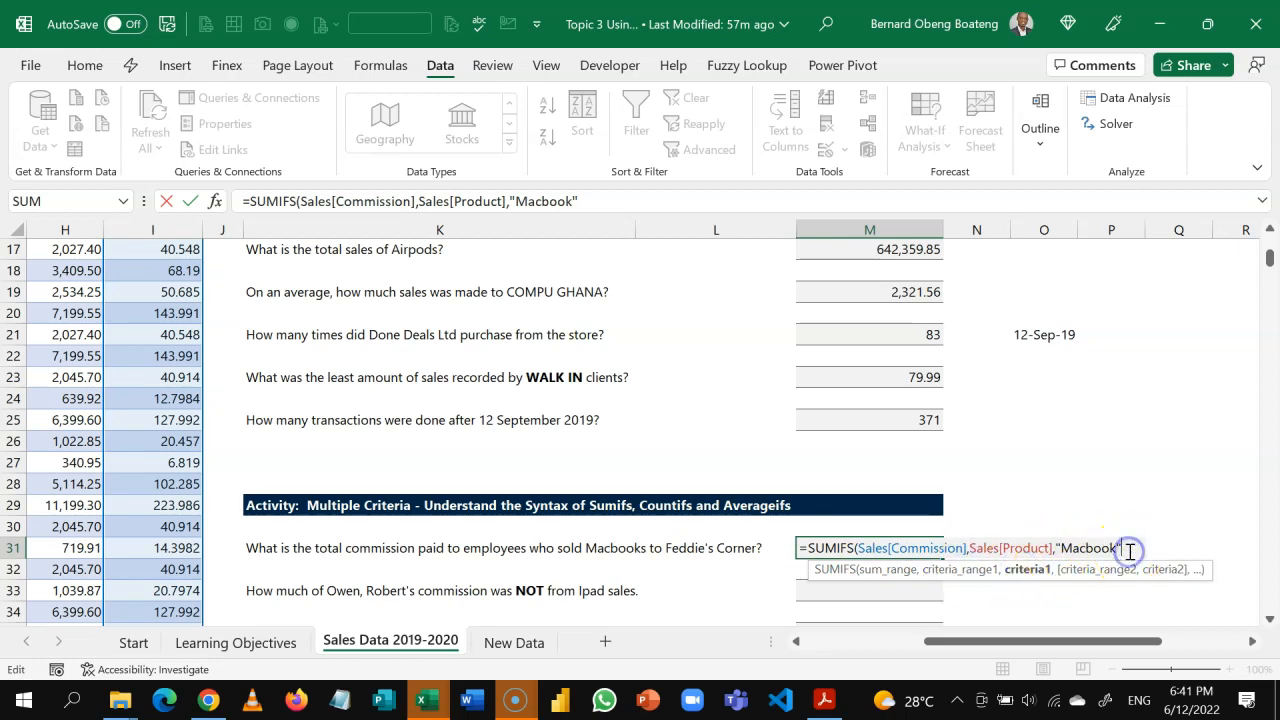
Add Sales[Customer] with the criterion "Feddie's Corner" as the second condition and commit the SUMIFS formula in M31
{"action": "type", "text": ","}
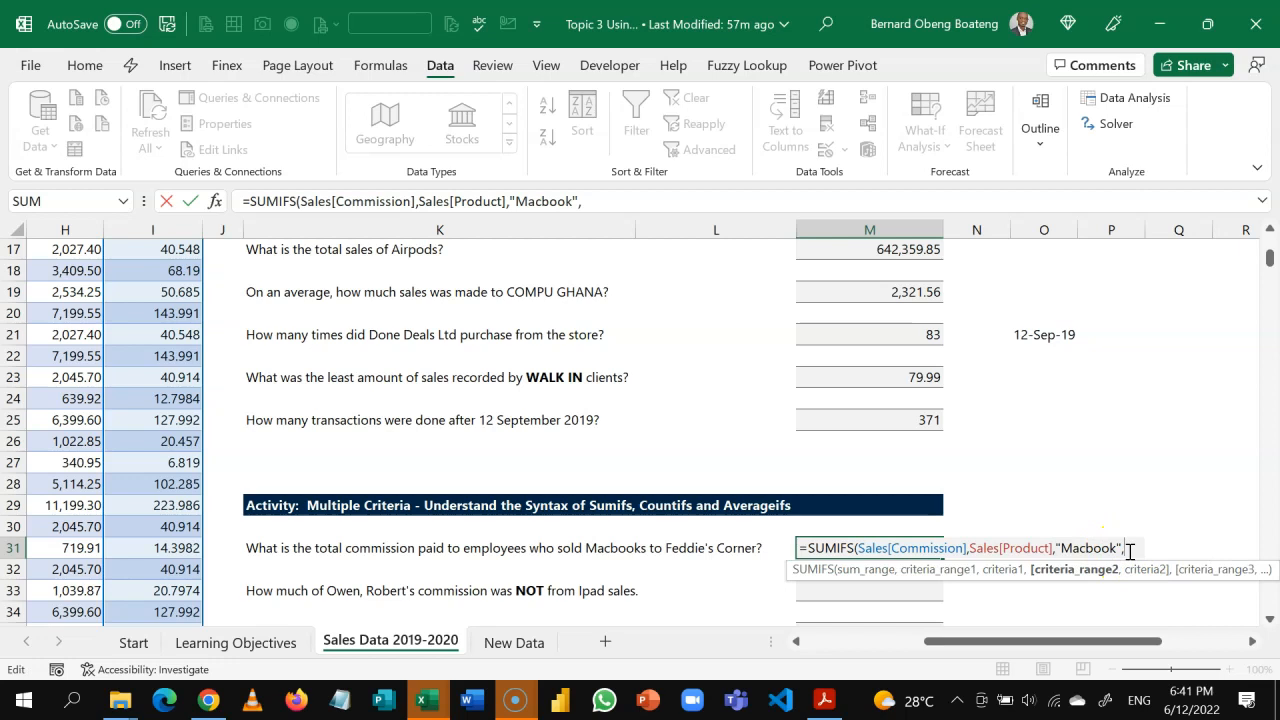
{"action": "left_click", "coordinate": [1253, 642]}
{"action": "type", "text": "sal"}
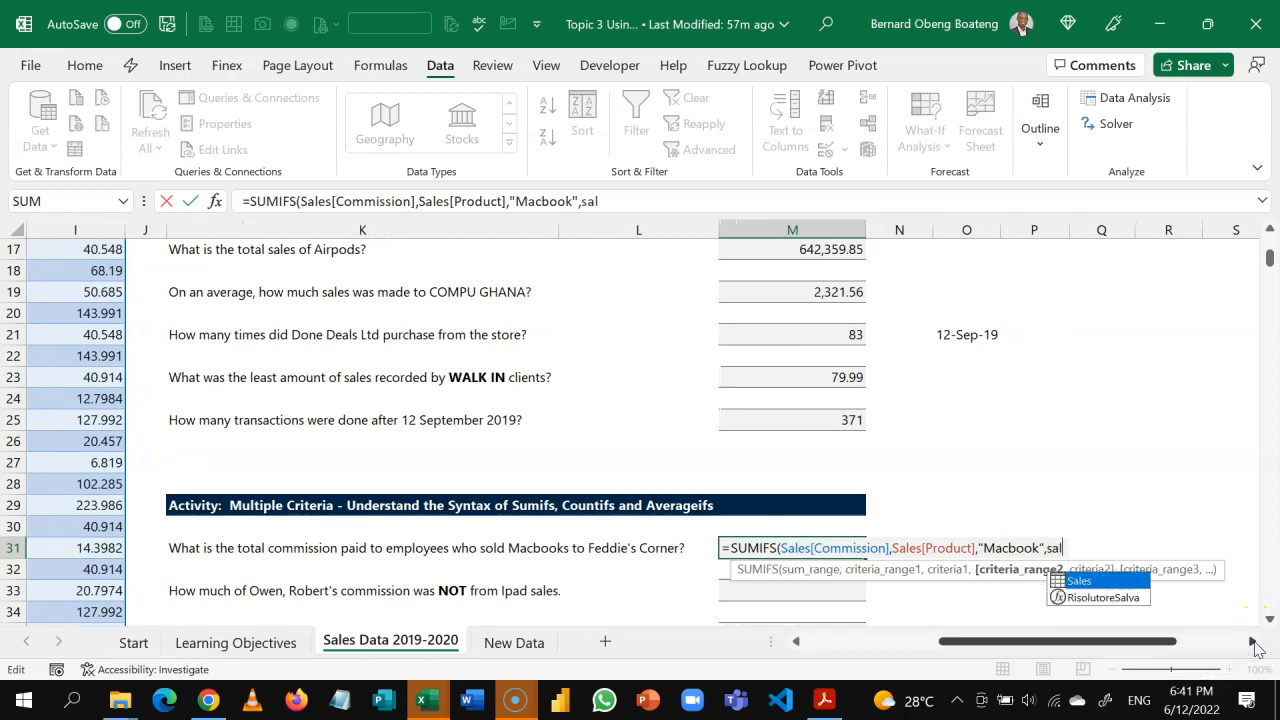
{"action": "key", "text": "Tab"}
{"action": "type", "text": "["}
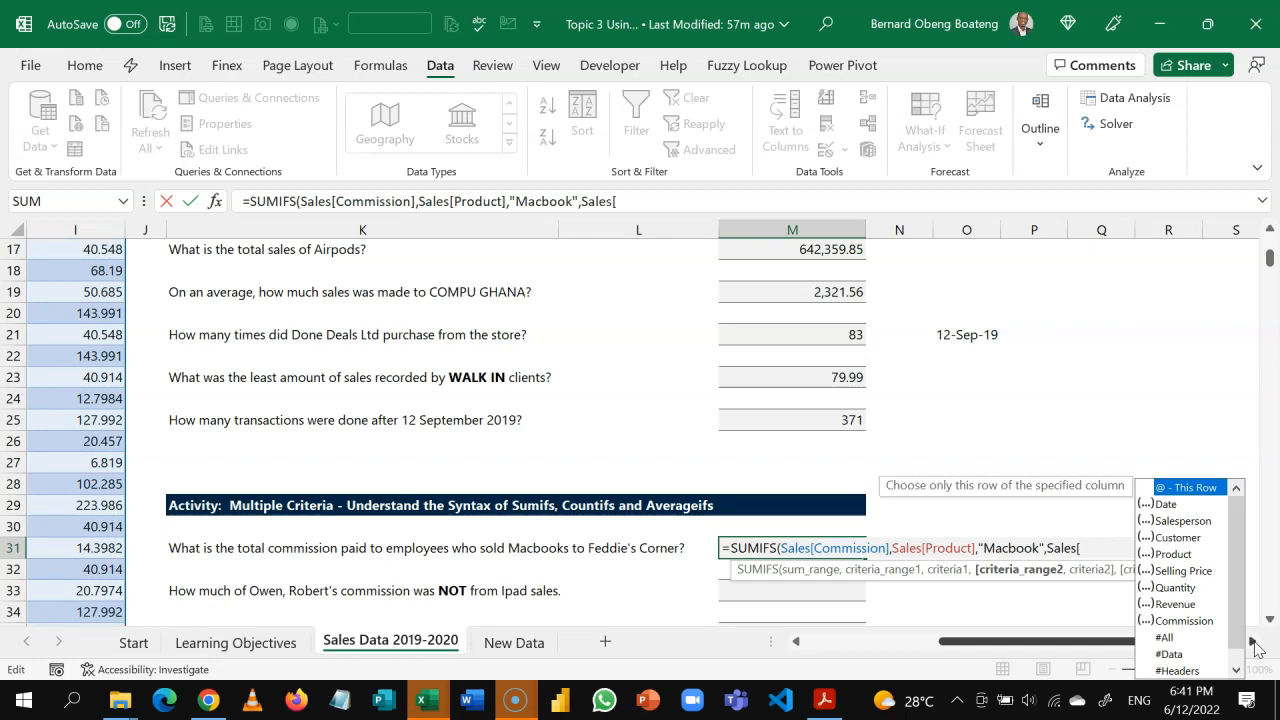
{"action": "key", "text": "Down"}
{"action": "key", "text": "Down"}
{"action": "key", "text": "Down"}
{"action": "key", "text": "Tab"}
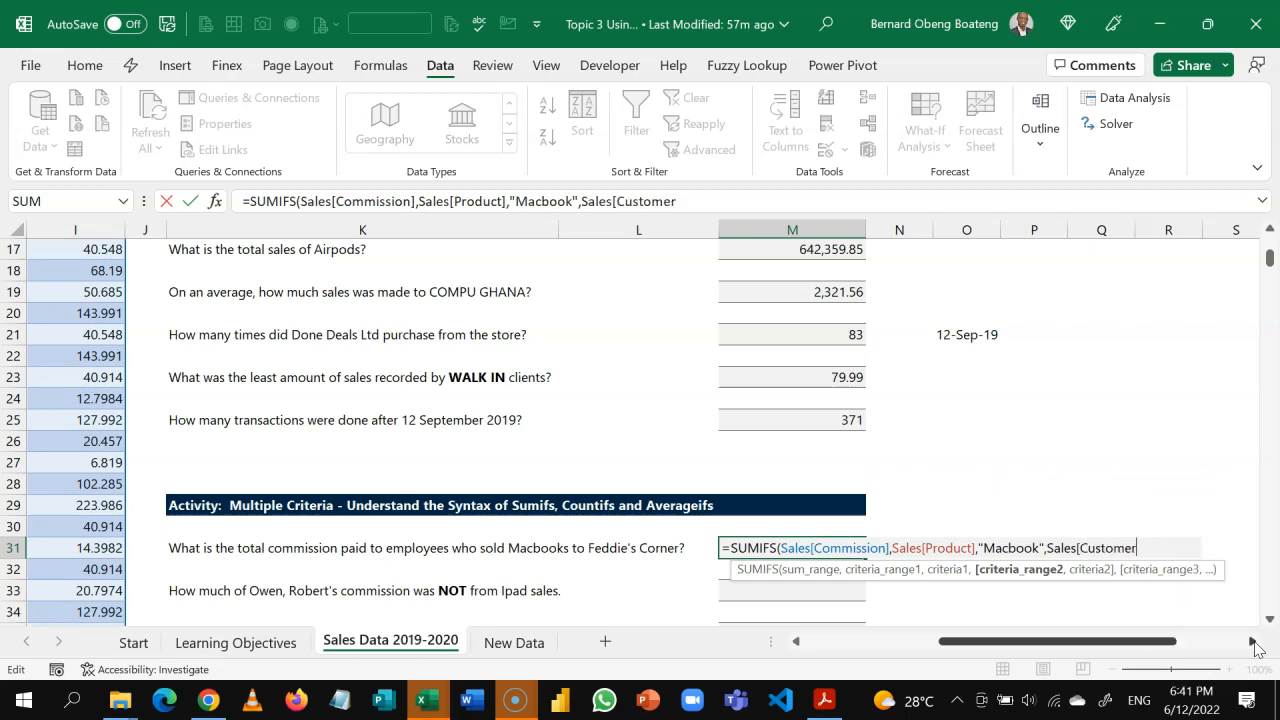
{"action": "type", "text": "],"}
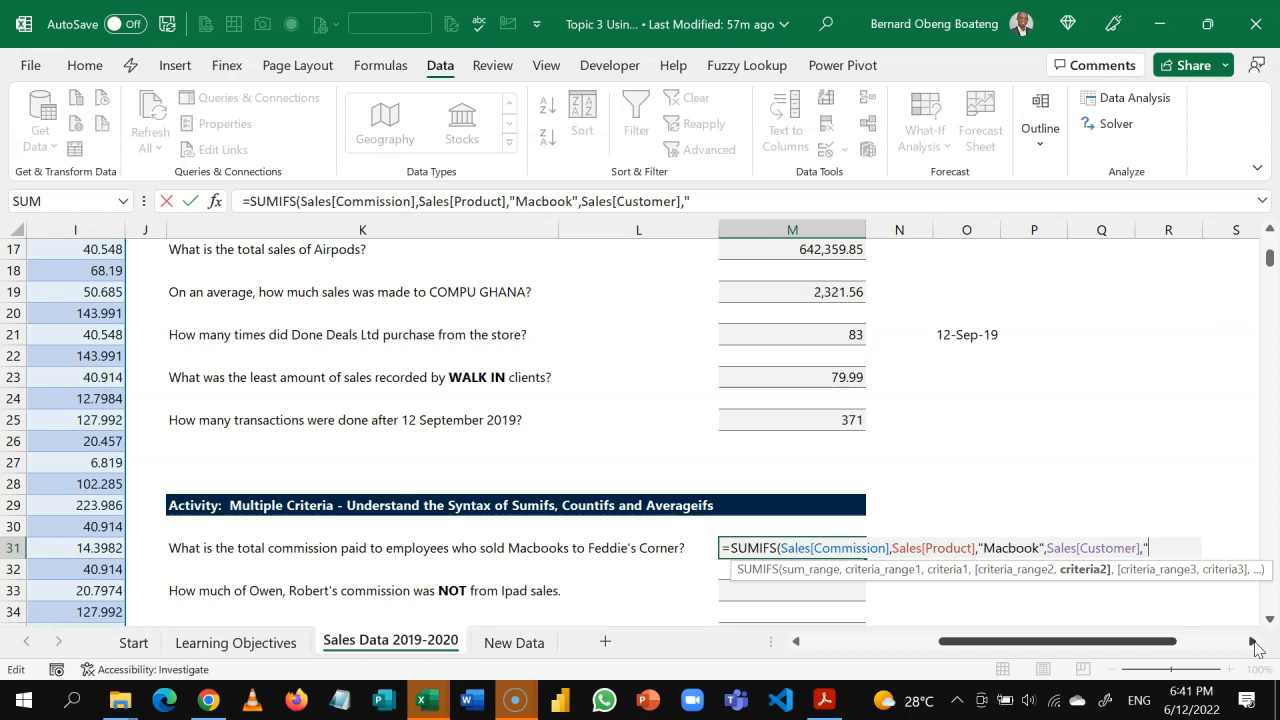
{"action": "type", "text": "\"Feddie's Corner\""}
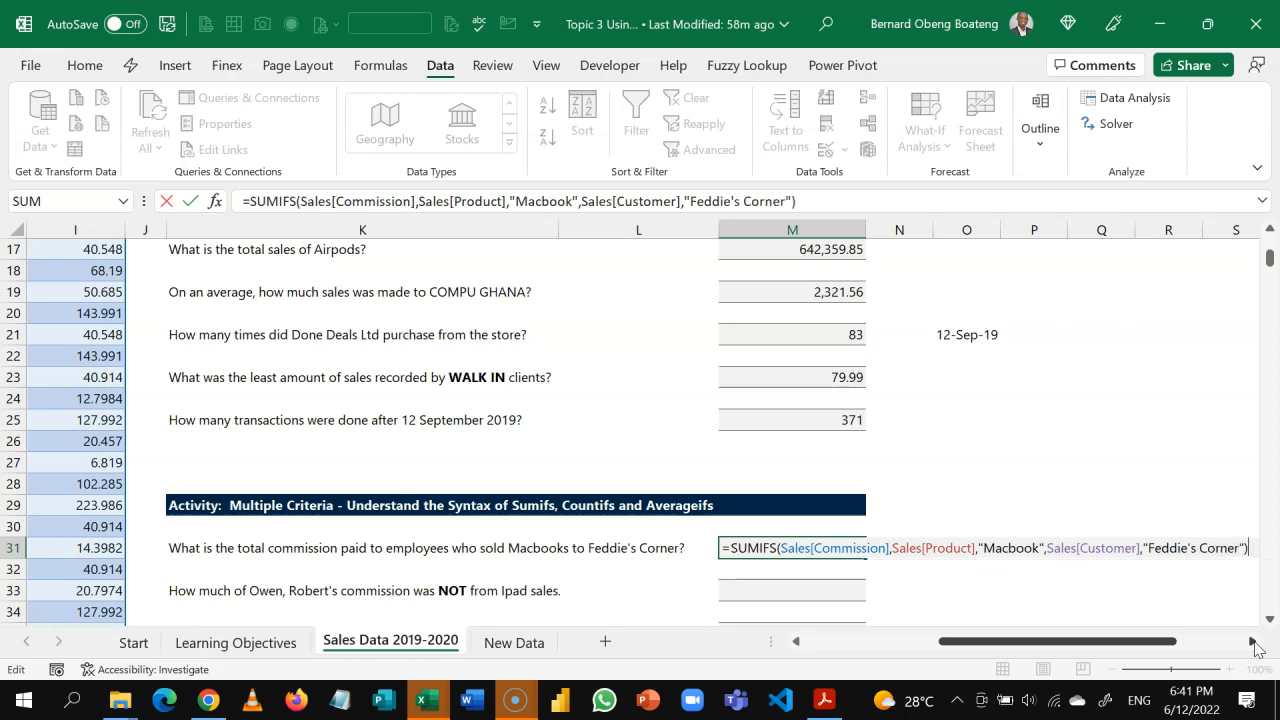
{"action": "left_click", "coordinate": [948, 547]}
{"action": "left_click", "coordinate": [825, 569]}
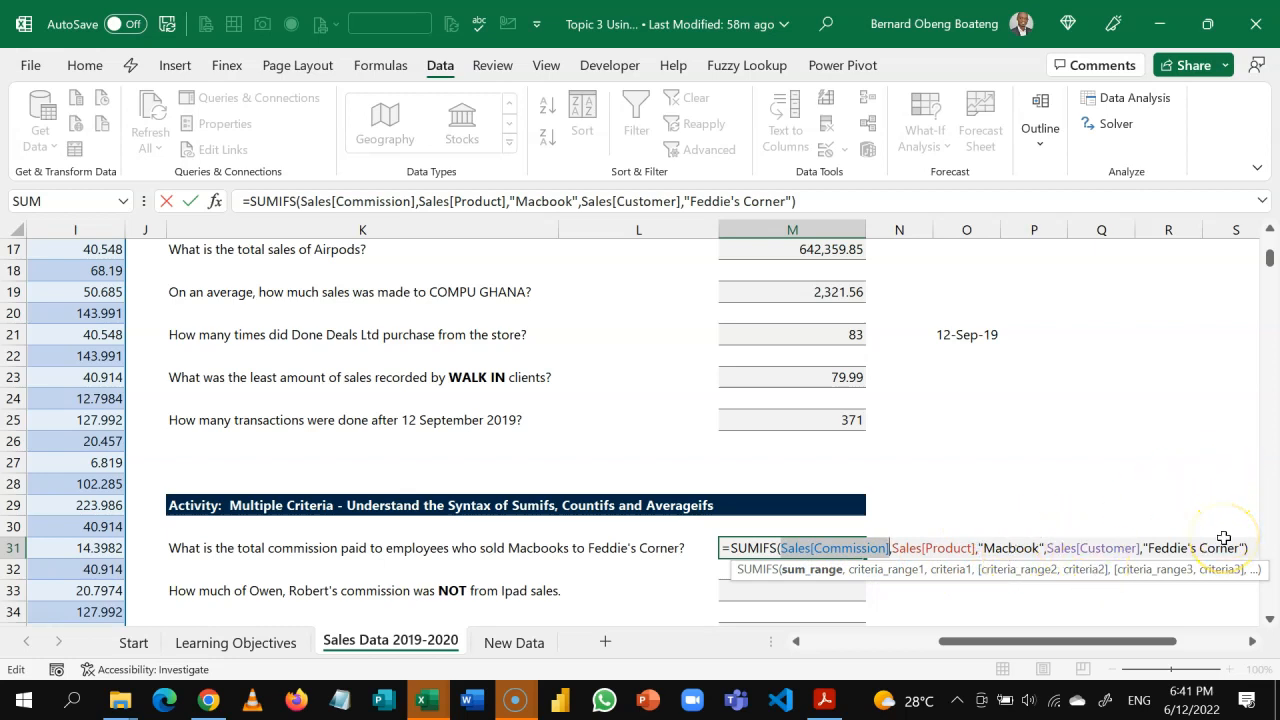
{"action": "key", "text": "Return"}
{"action": "key", "text": "Up"}
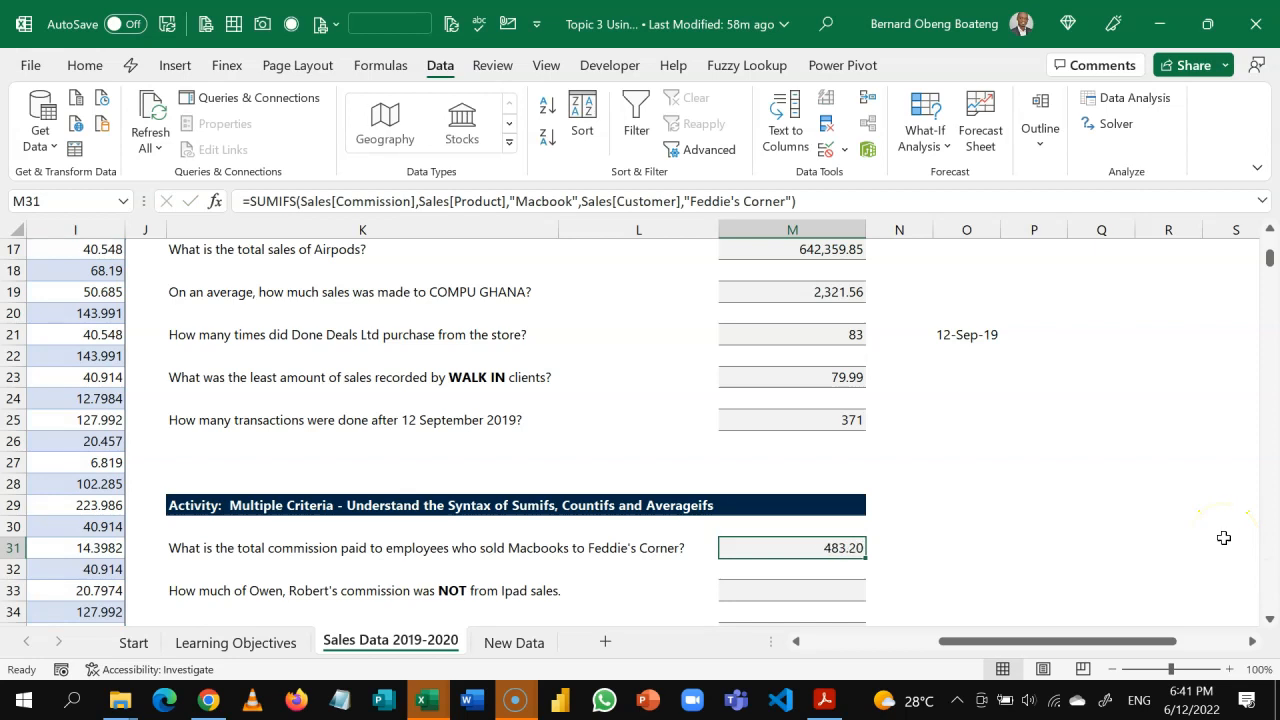
{"action": "key", "text": "Left"}
{"action": "key", "text": "Left"}
{"action": "key", "text": "Left"}
{"action": "key", "text": "Left"}
{"action": "key", "text": "Left"}
{"action": "key", "text": "Left"}
{"action": "key", "text": "Left"}
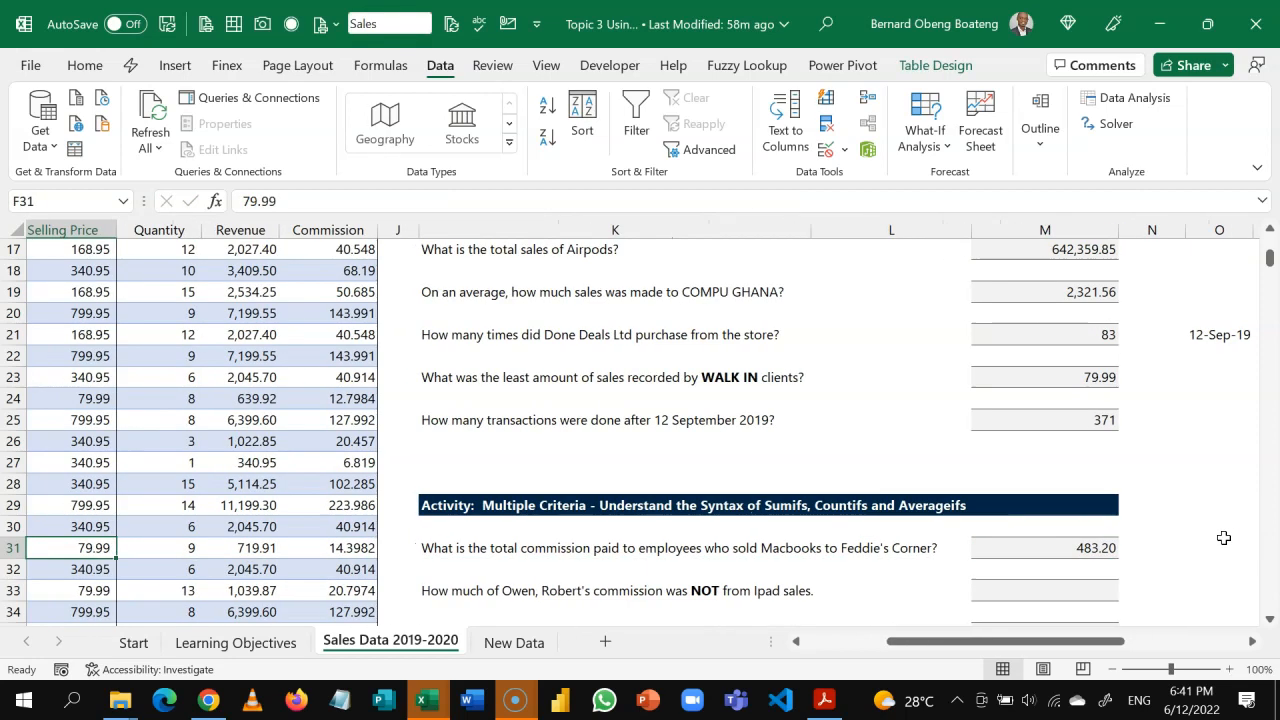
{"action": "key", "text": "Right"}
{"action": "key", "text": "Right"}
{"action": "key", "text": "Right"}
{"action": "key", "text": "Right"}
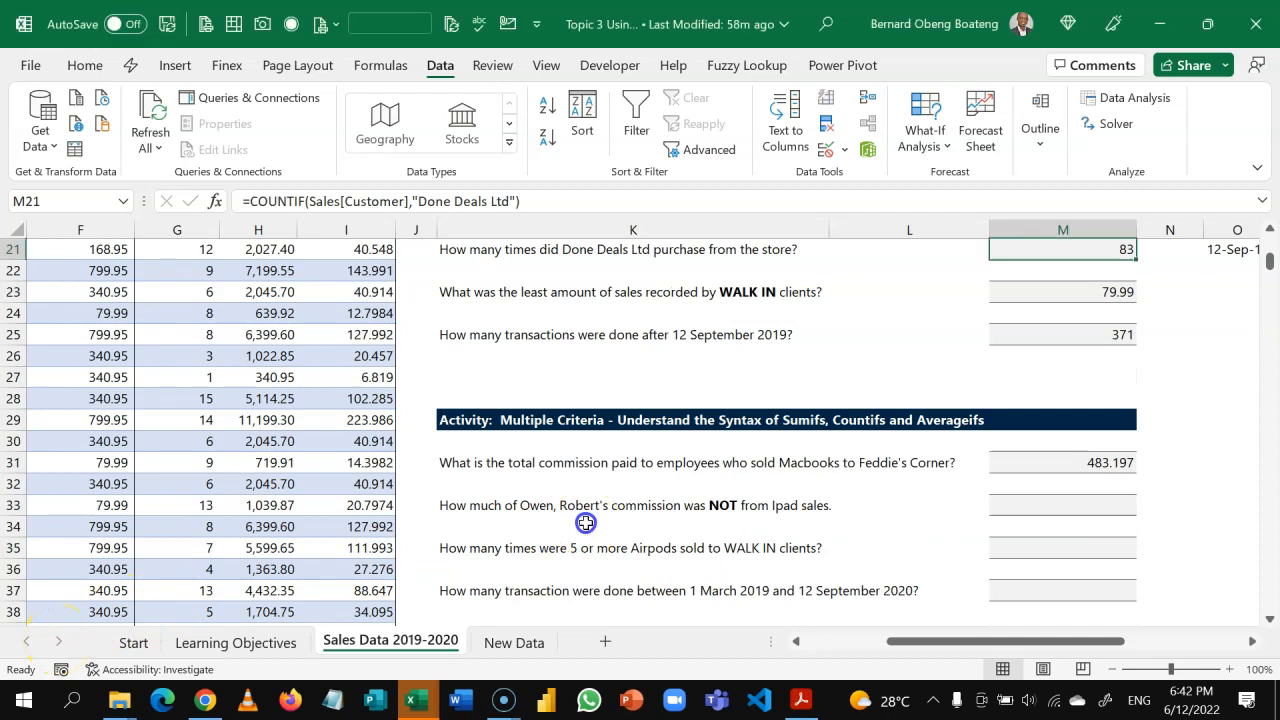
Turn on filtering for the Sales table to check the K33 question about commission not earned from iPad sales
{"action": "left_click", "coordinate": [527, 506]}
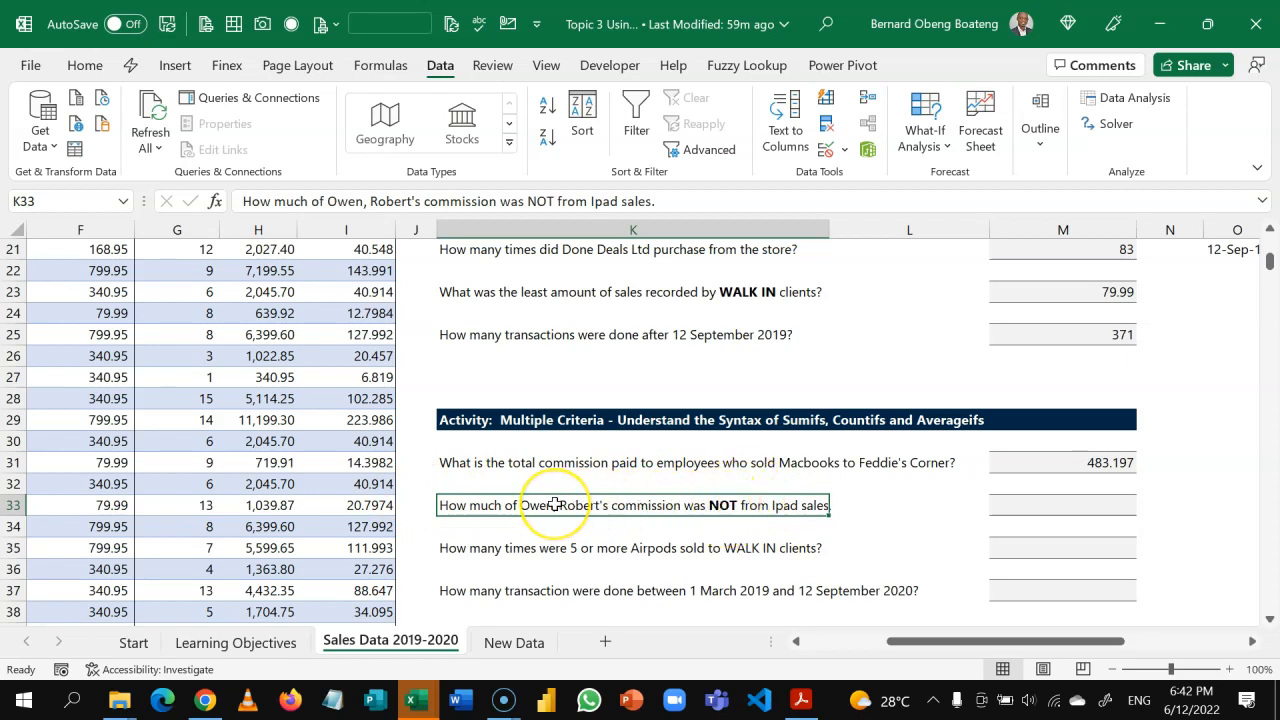
{"action": "left_click", "coordinate": [285, 492]}
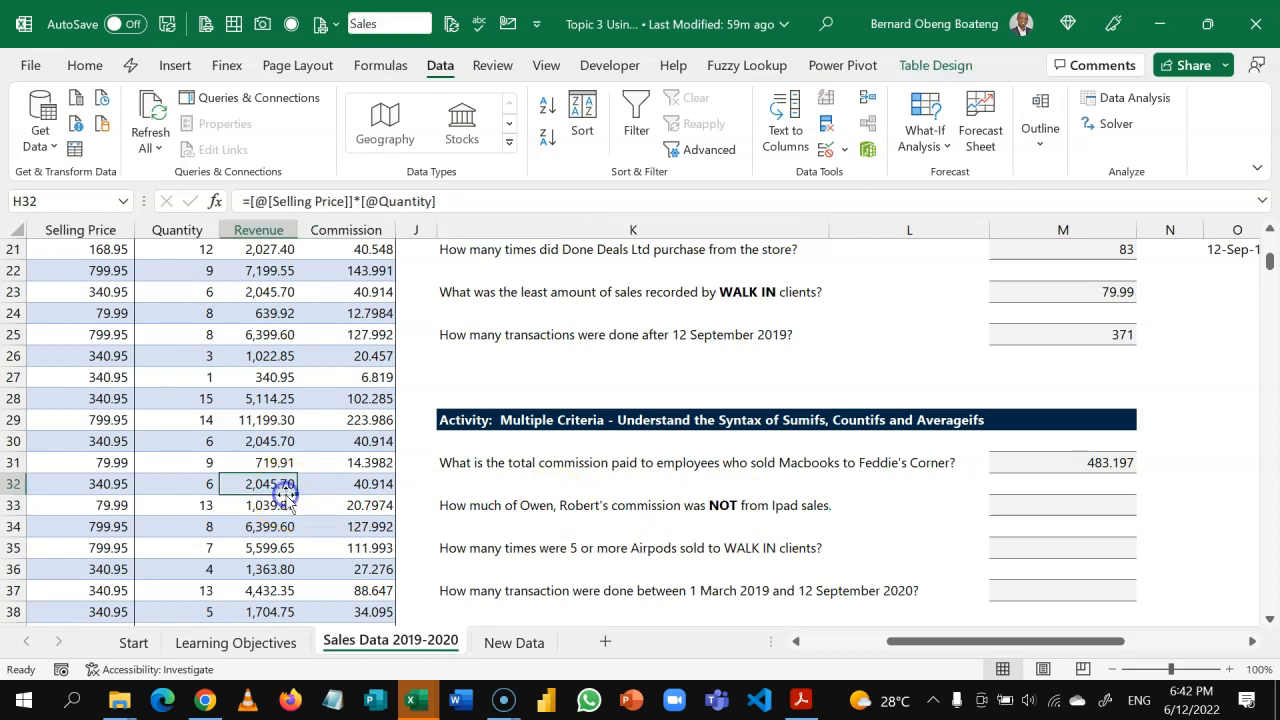
{"action": "left_click", "coordinate": [155, 397]}
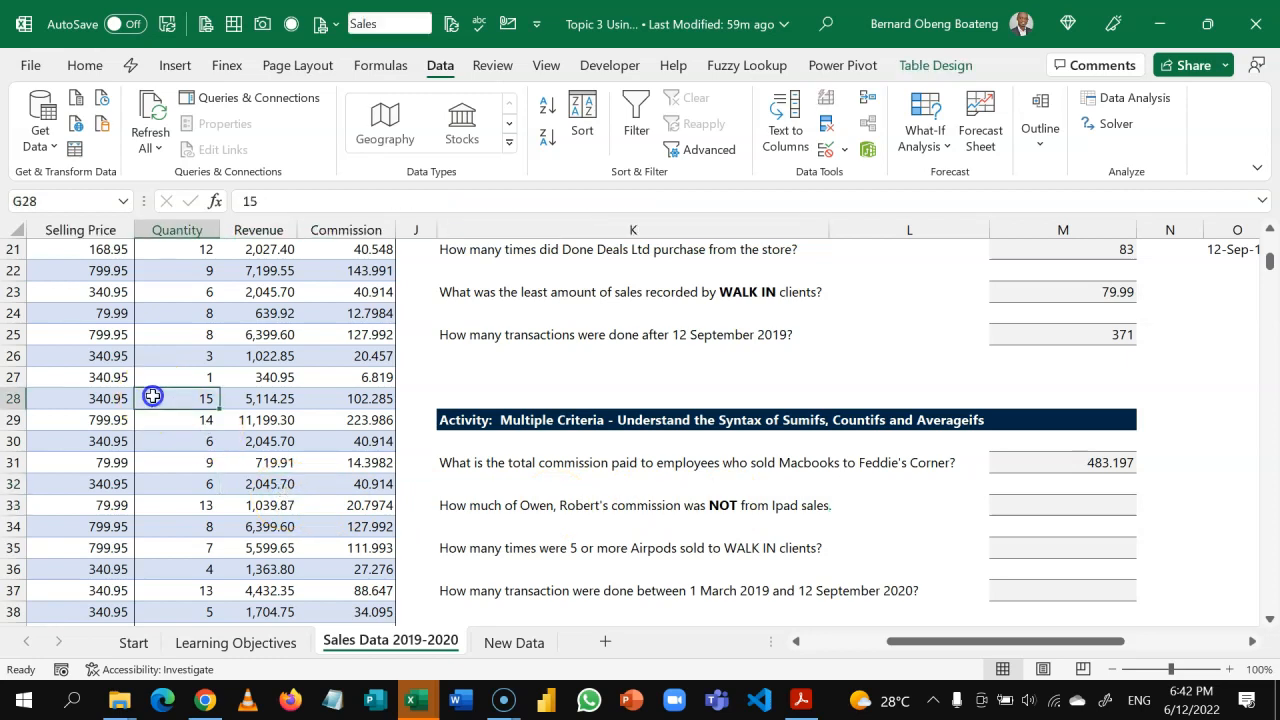
{"action": "key", "text": "ctrl+Left"}
{"action": "key", "text": "ctrl+Up"}
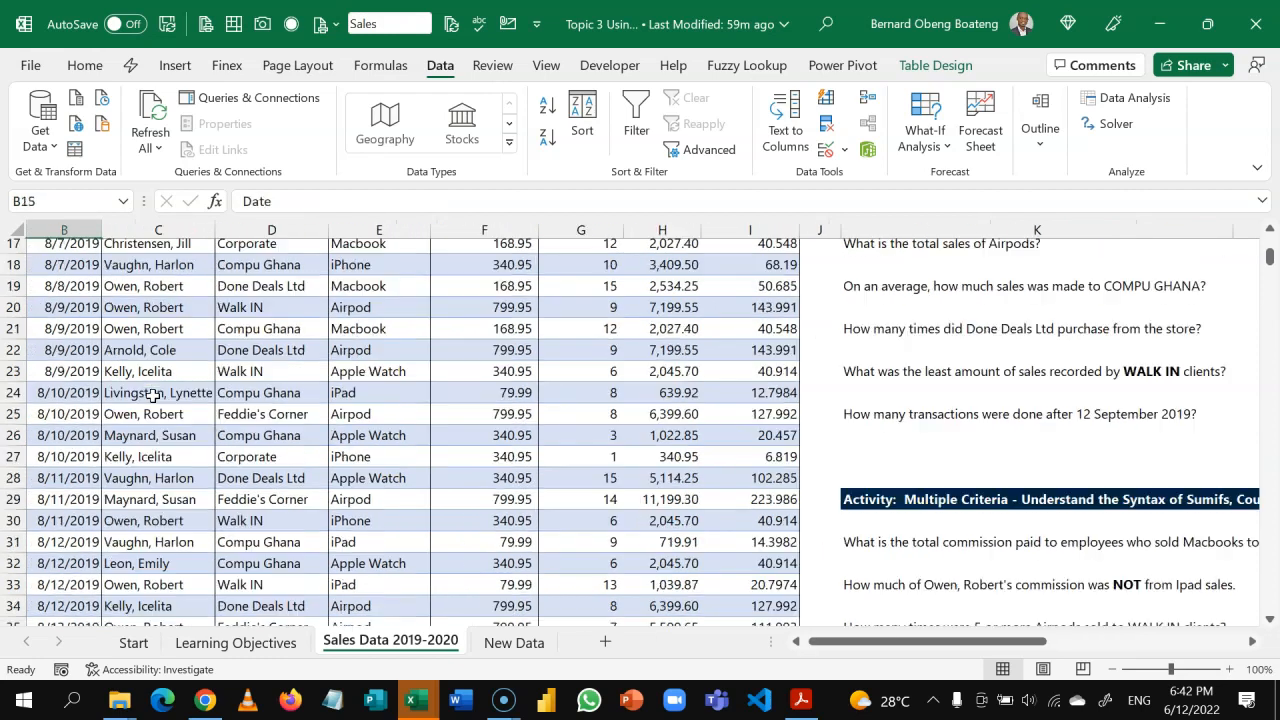
{"action": "key", "text": "Up"}
{"action": "key", "text": "Down"}
{"action": "key", "text": "Down"}
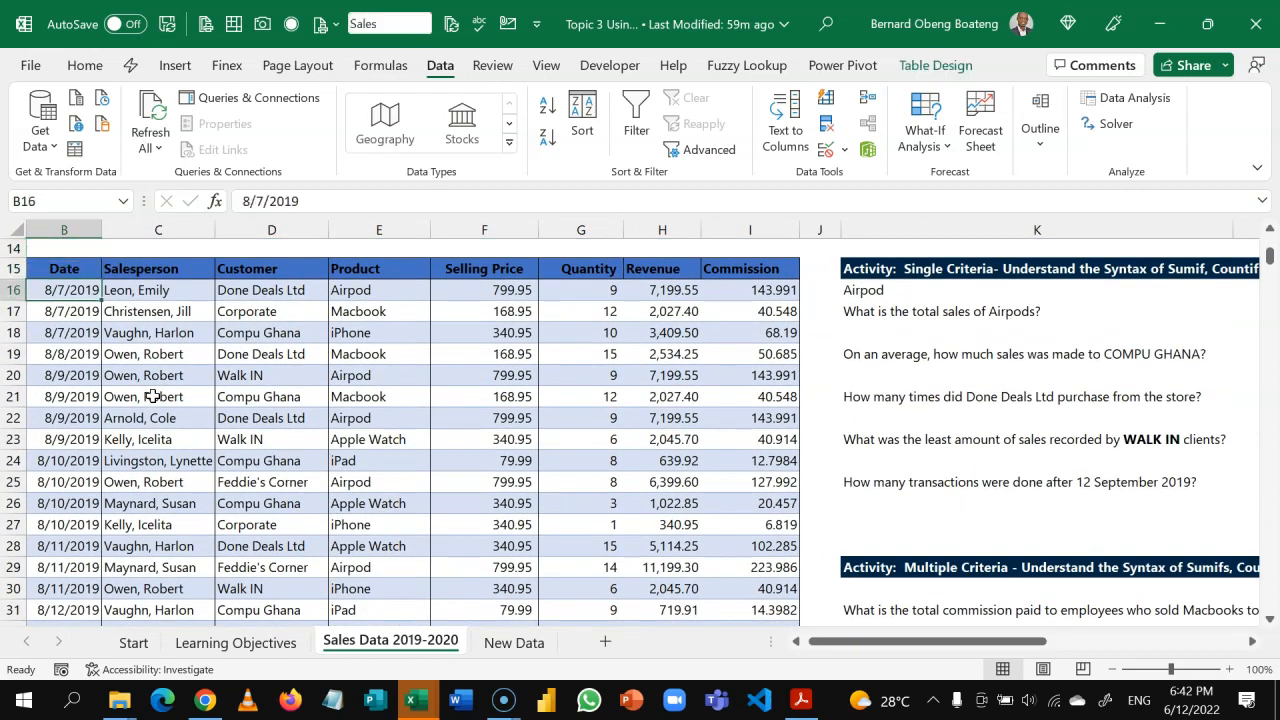
{"action": "key", "text": "Right"}
{"action": "key", "text": "Right"}
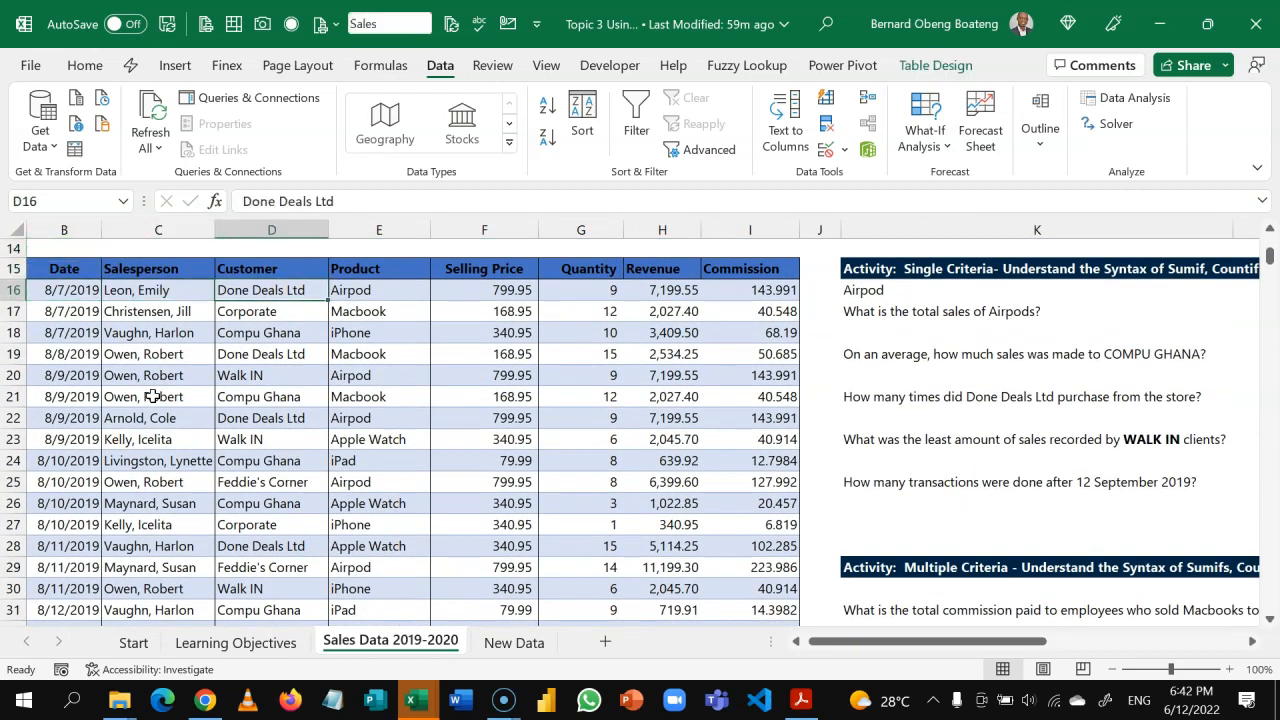
{"action": "left_click", "coordinate": [172, 258]}
{"action": "left_click", "coordinate": [173, 270]}
{"action": "key", "text": "ctrl+shift+l"}
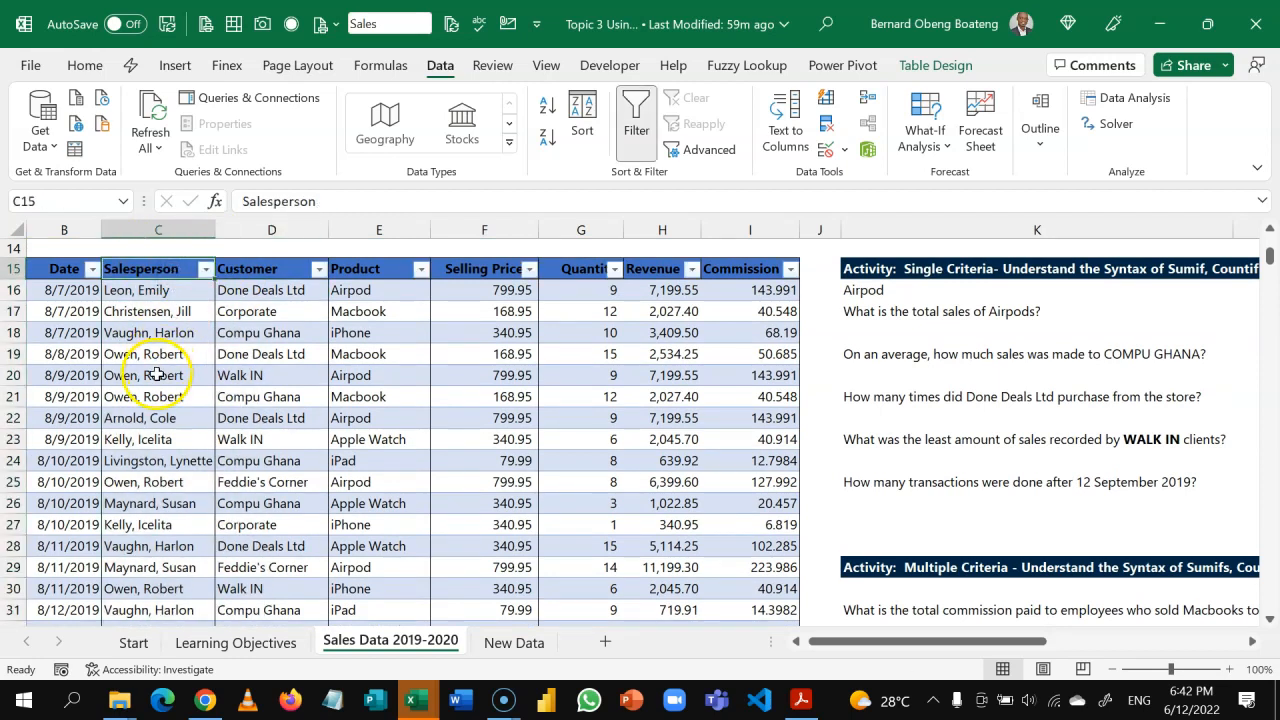
Filter the Salesperson column to the one salesperson named in the K33 question
{"action": "left_click", "coordinate": [206, 270]}
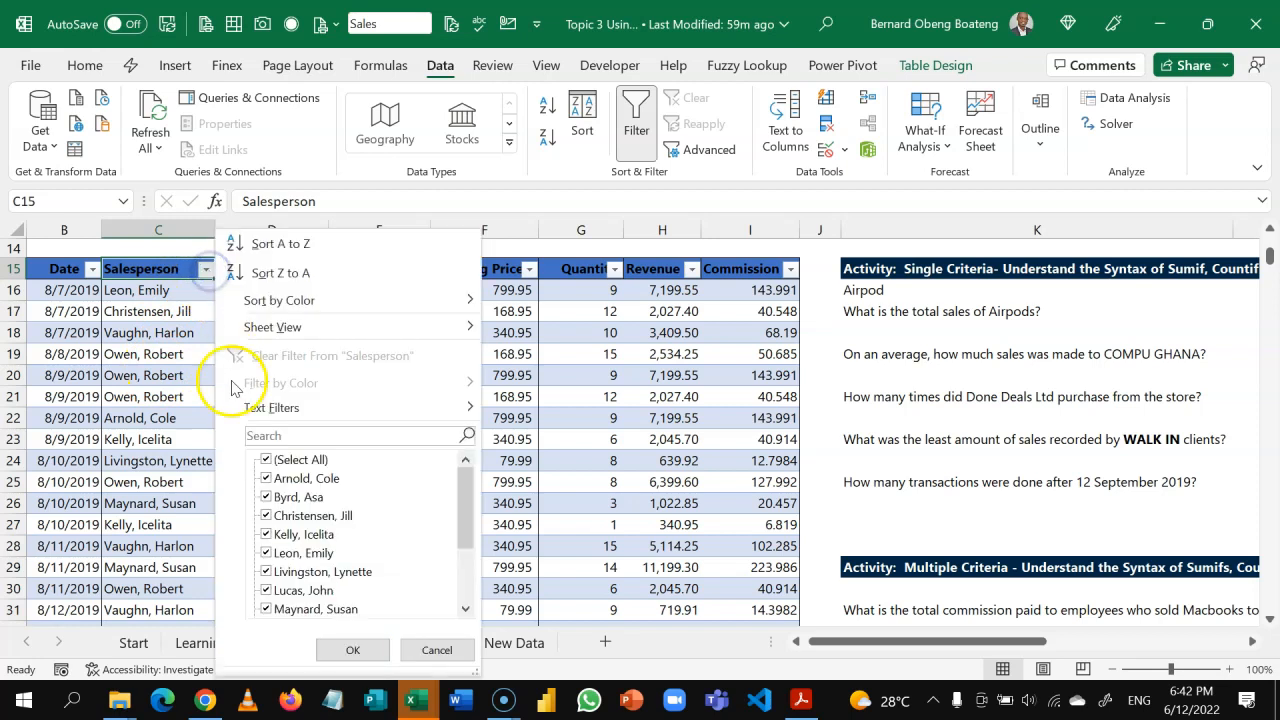
{"action": "left_click", "coordinate": [266, 459]}
{"action": "left_click", "coordinate": [323, 435]}
{"action": "type", "text": "owen"}
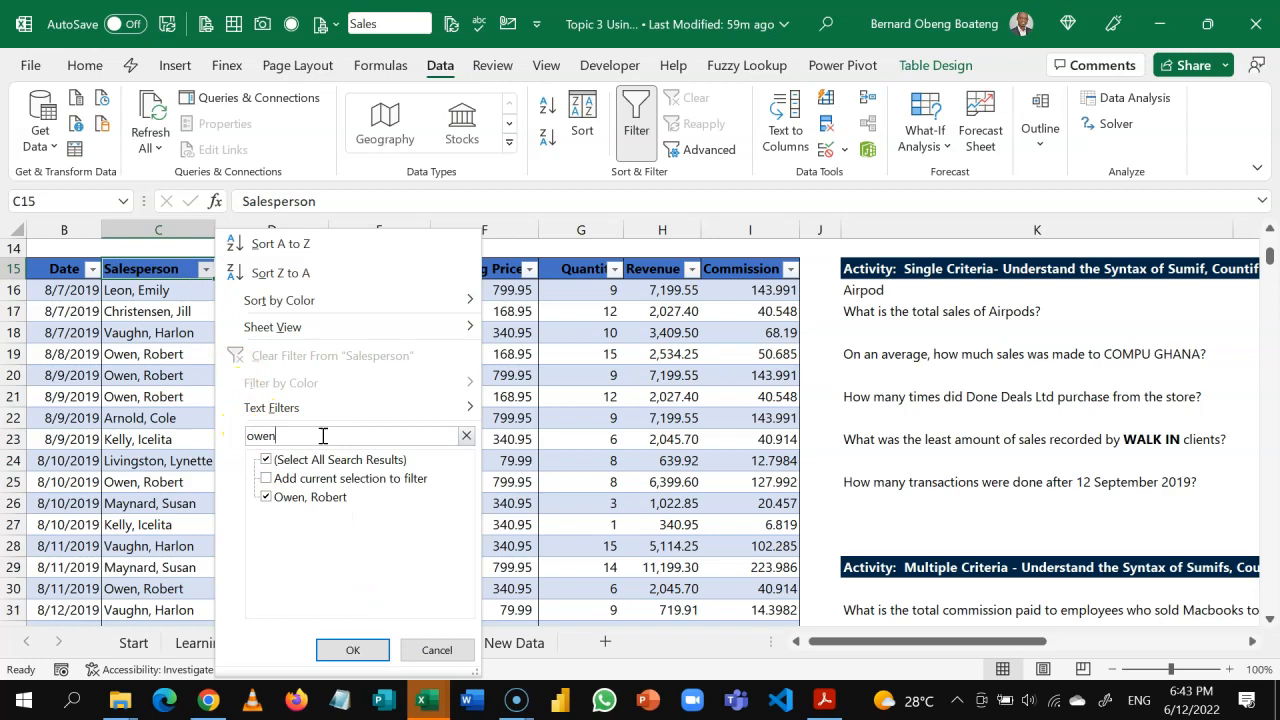
{"action": "key", "text": "Return"}
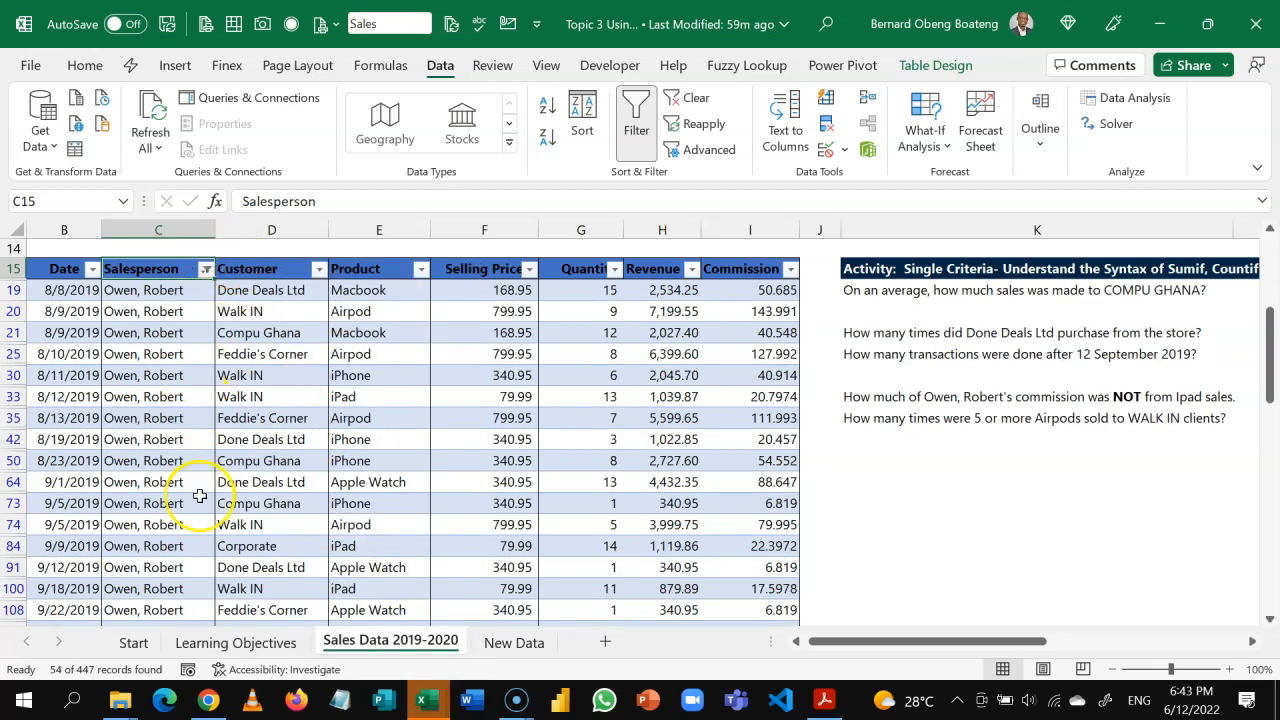
Filter the Product column to exclude iPad, keeping all other products
{"action": "left_click", "coordinate": [380, 398]}
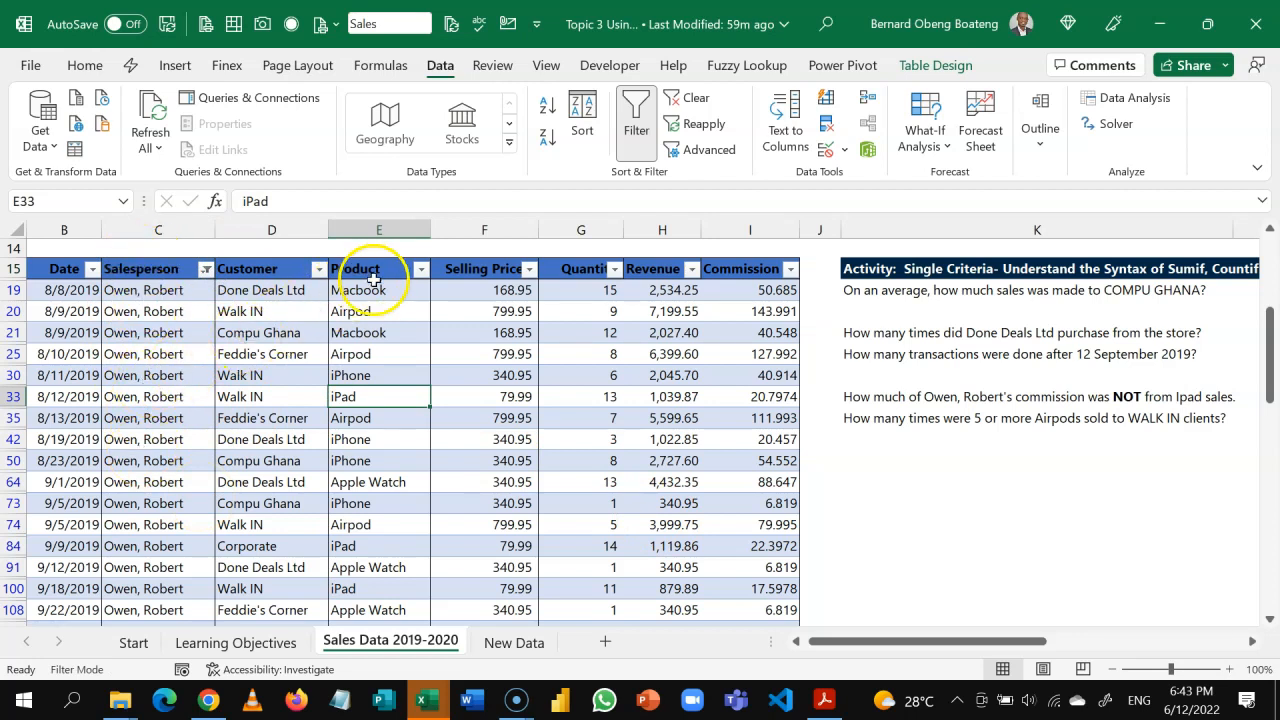
{"action": "left_click", "coordinate": [423, 270]}
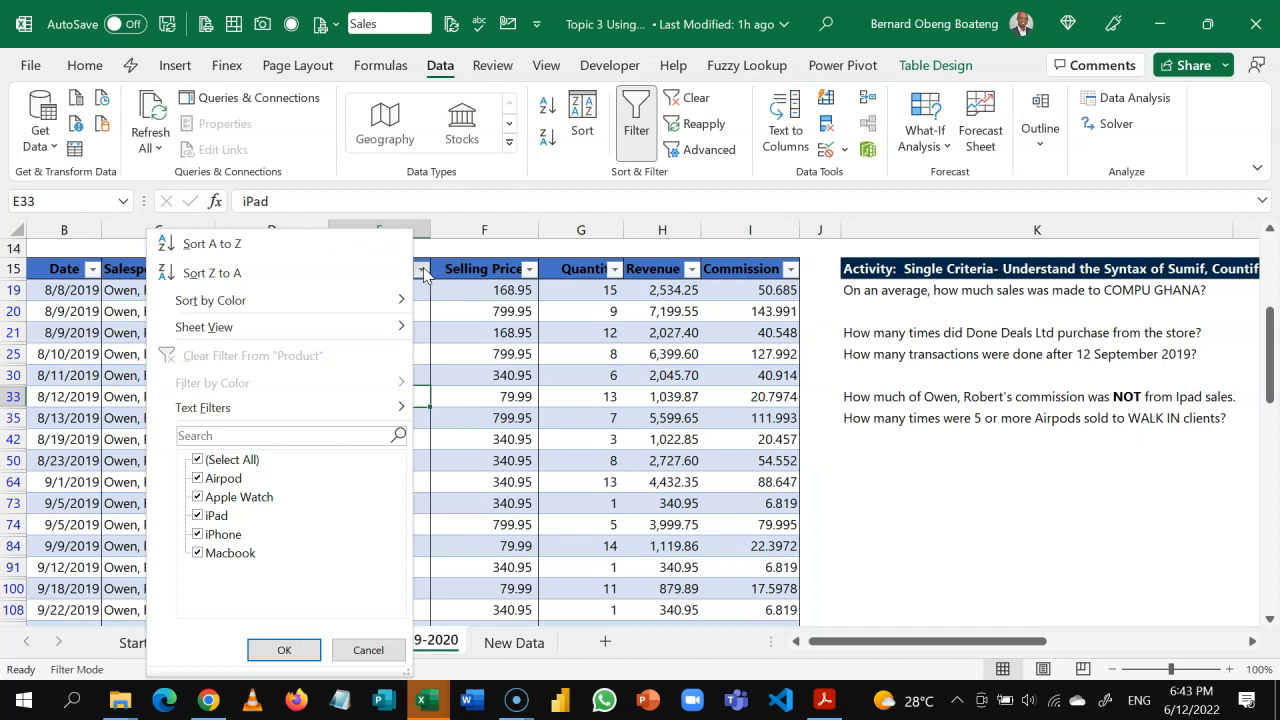
{"action": "left_click", "coordinate": [195, 515]}
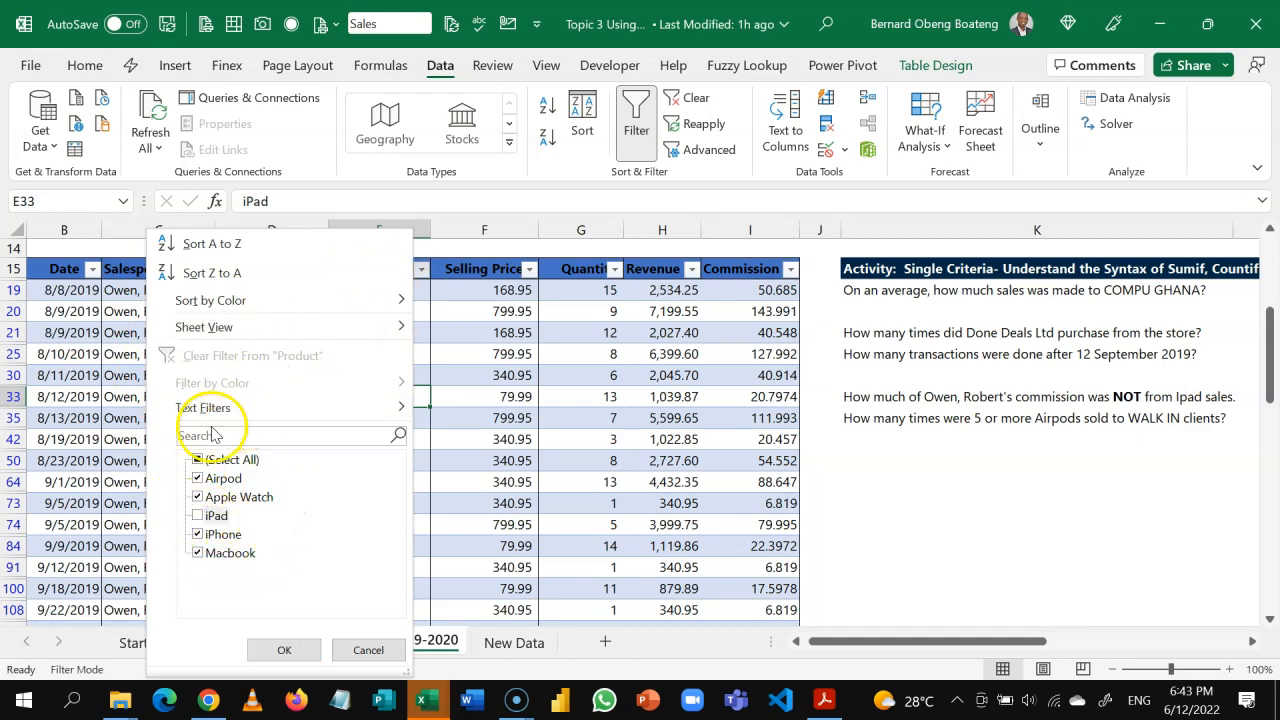
{"action": "left_click", "coordinate": [272, 649]}
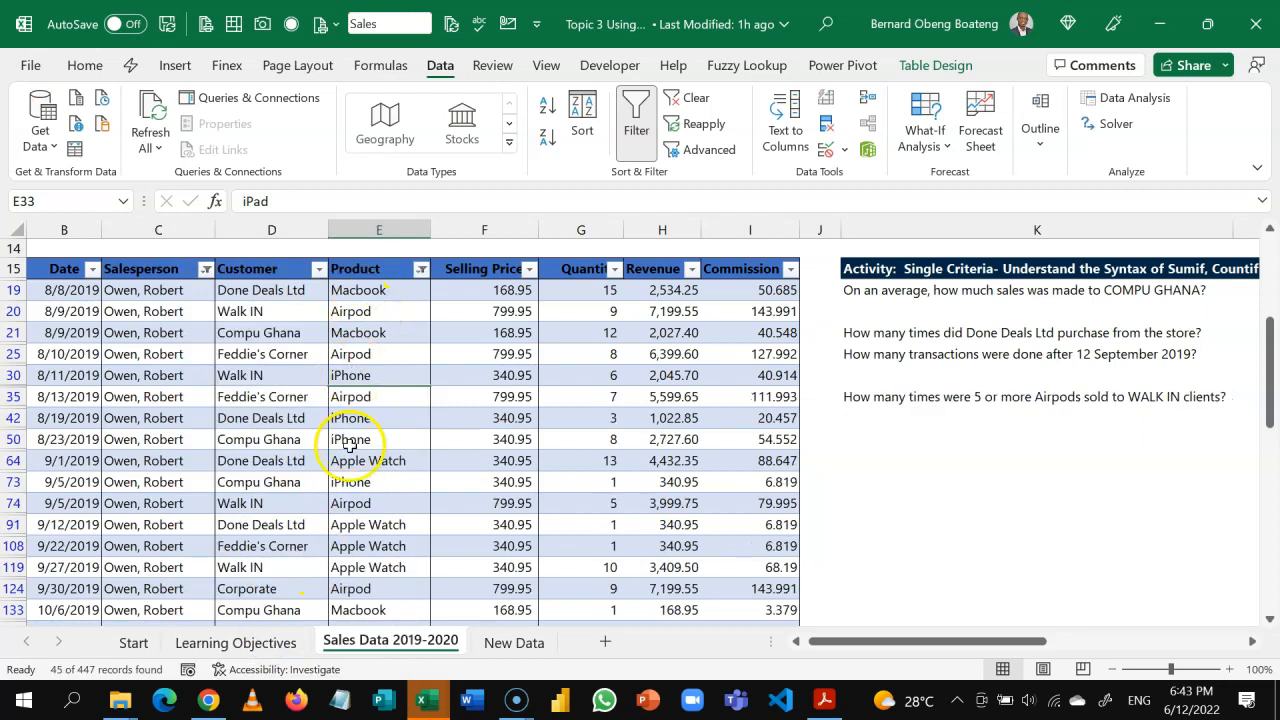
Check the Commission column's total at the foot of the filtered Sales table, using Sum as its total function
{"action": "left_click", "coordinate": [603, 460]}
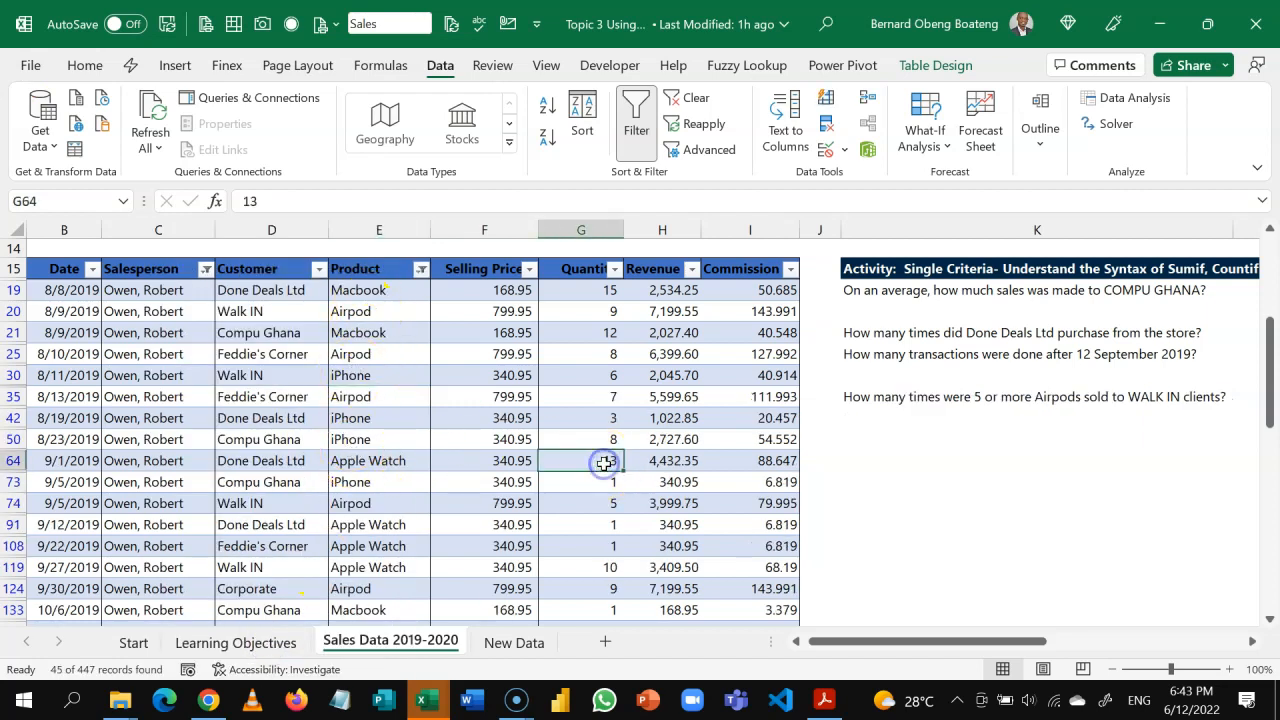
{"action": "key", "text": "Right"}
{"action": "key", "text": "Right"}
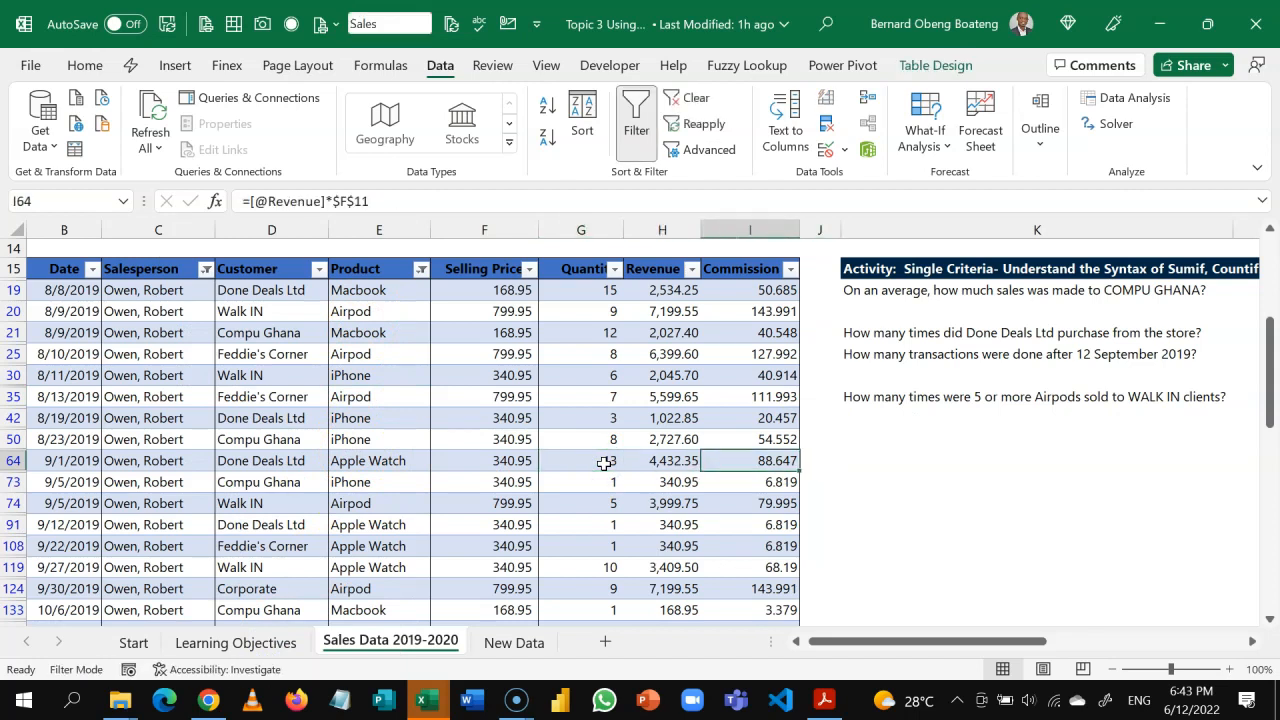
{"action": "key", "text": "ctrl+Down"}
{"action": "scroll", "coordinate": [604, 463], "scroll_direction": "down", "scroll_amount": 1}
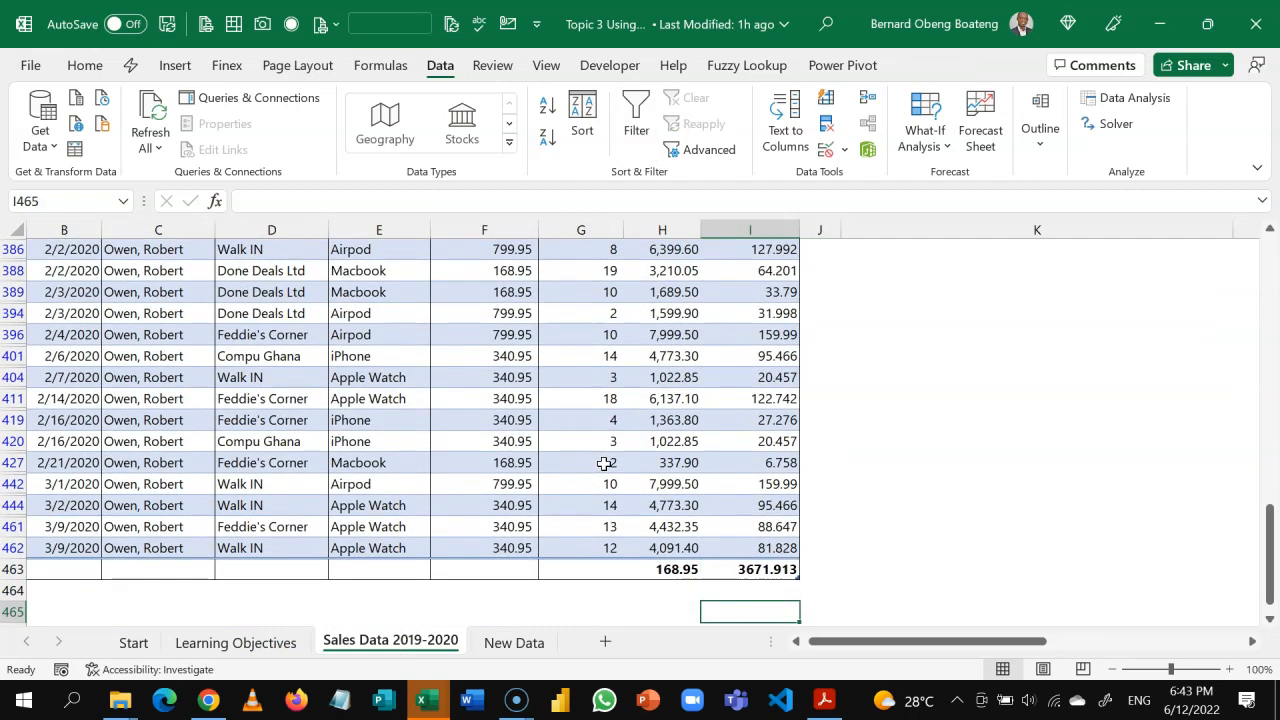
{"action": "left_click", "coordinate": [808, 569]}
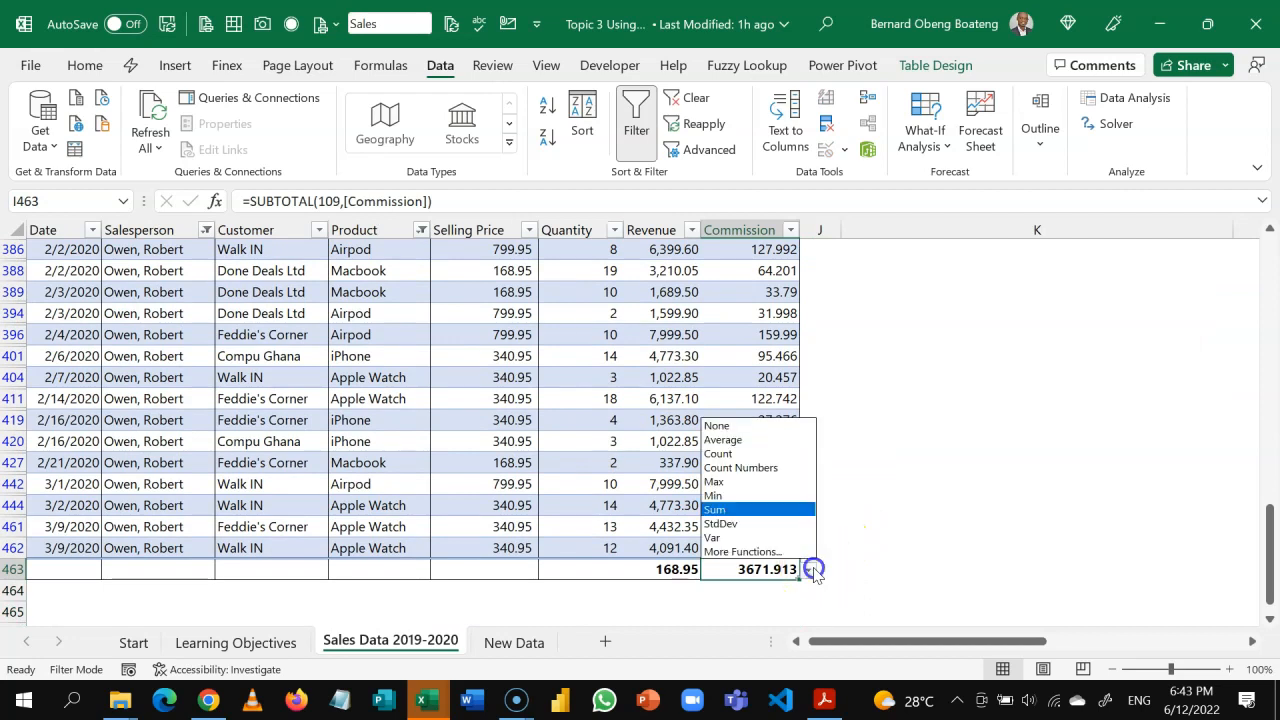
{"action": "left_click", "coordinate": [794, 511]}
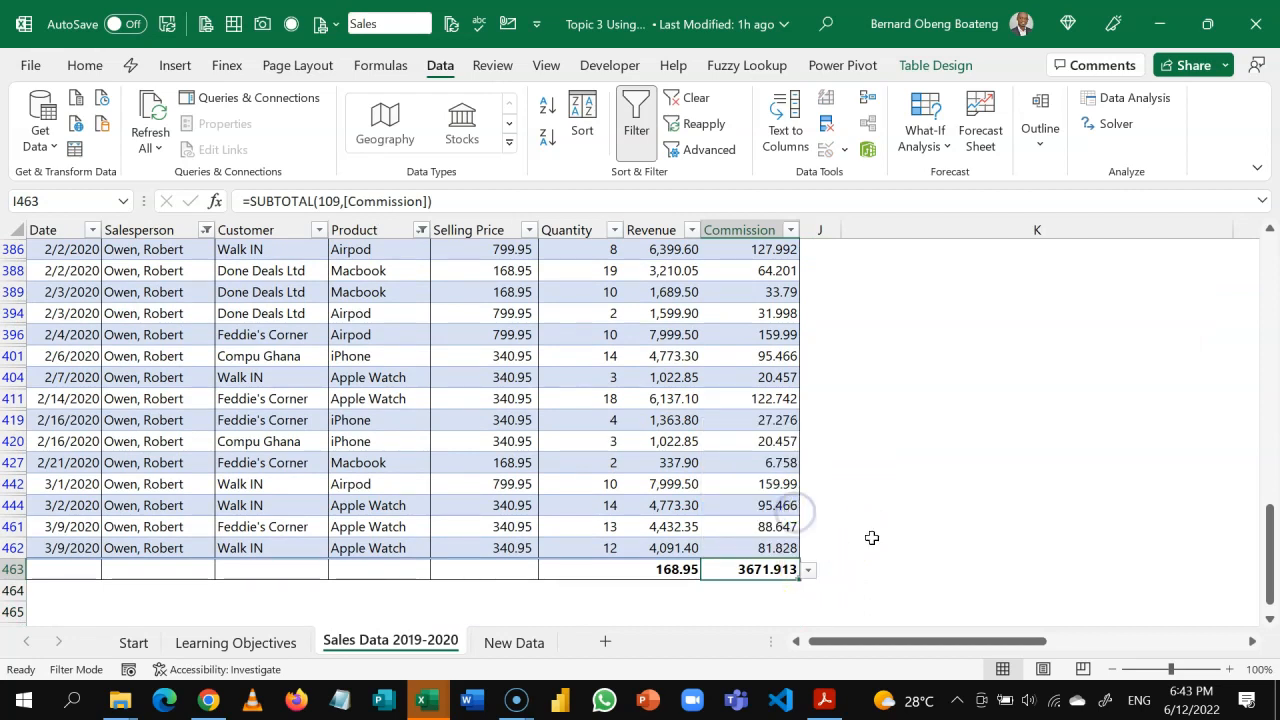
Turn off filtering for the Sales table to restore all salespersons and products
{"action": "key", "text": "ctrl+Up"}
{"action": "key", "text": "ctrl+Up"}
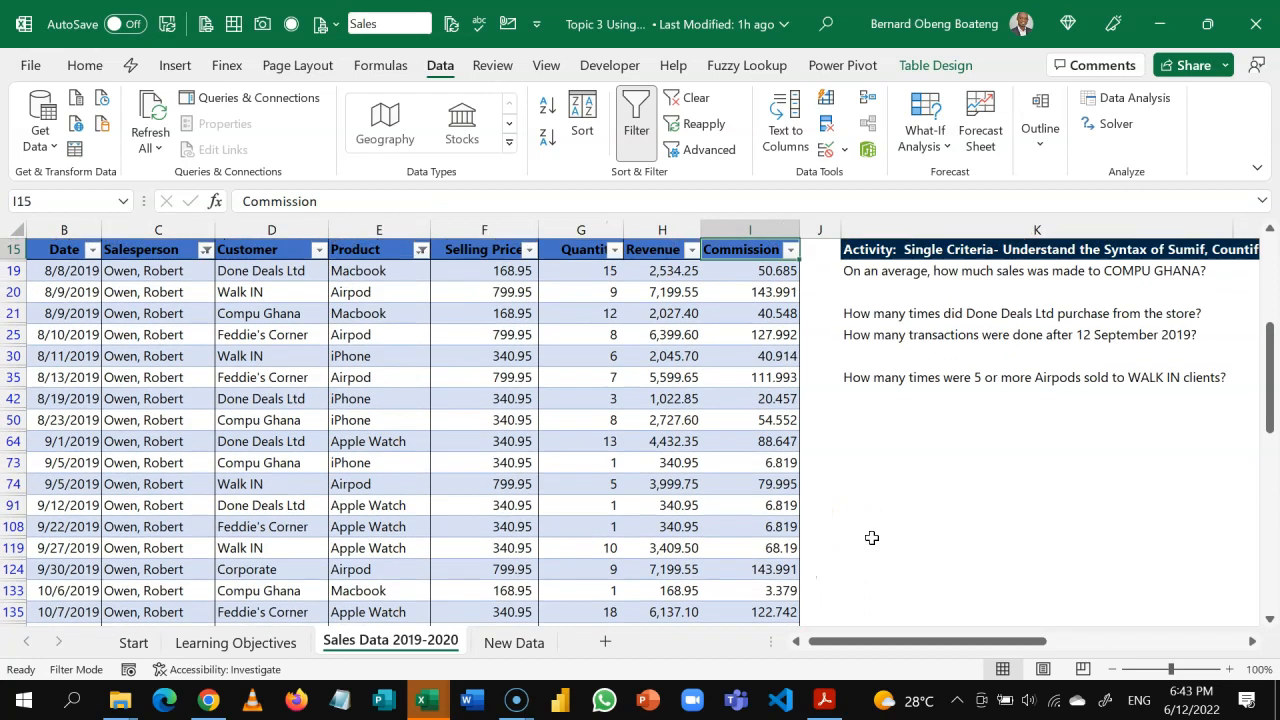
{"action": "key", "text": "Down"}
{"action": "key", "text": "Down"}
{"action": "key", "text": "Down"}
{"action": "key", "text": "Down"}
{"action": "key", "text": "Down"}
{"action": "key", "text": "Down"}
{"action": "key", "text": "Down"}
{"action": "key", "text": "Down"}
{"action": "key", "text": "Down"}
{"action": "key", "text": "Down"}
{"action": "key", "text": "Down"}
{"action": "key", "text": "Down"}
{"action": "key", "text": "Down"}
{"action": "key", "text": "Down"}
{"action": "key", "text": "Down"}
{"action": "key", "text": "Down"}
{"action": "key", "text": "Down"}
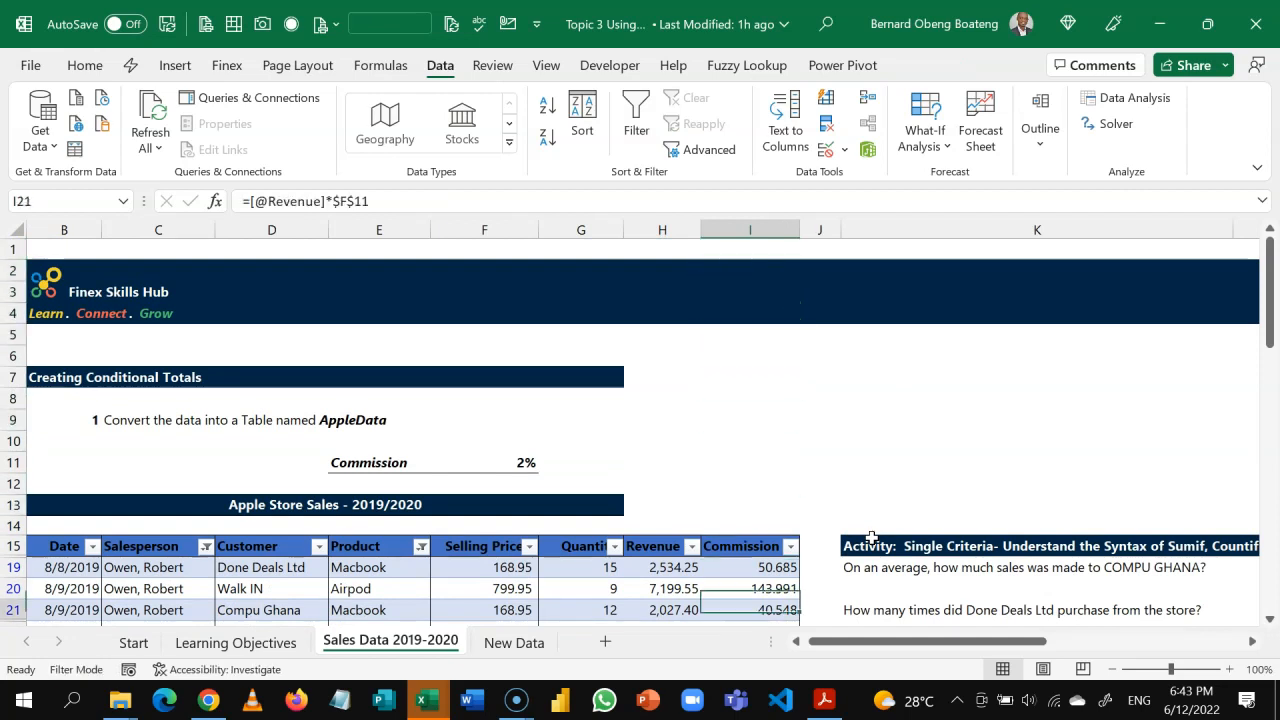
{"action": "key", "text": "ctrl+shift+l"}
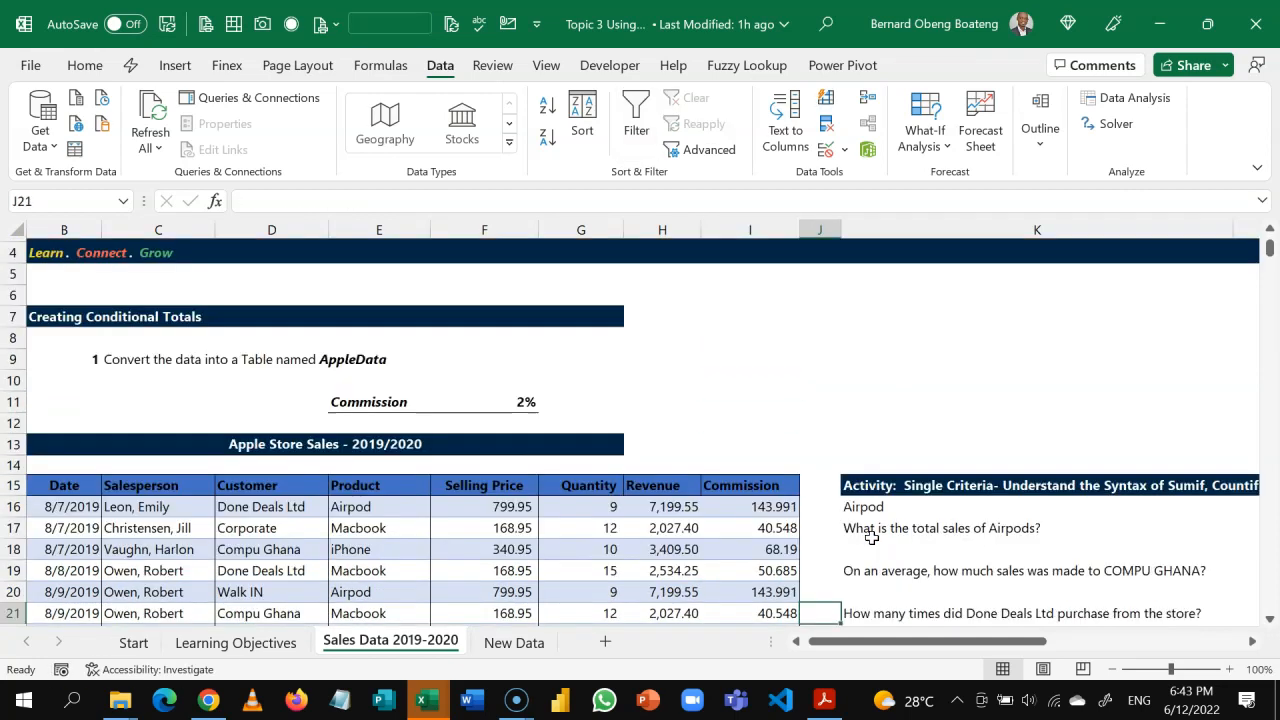
Start a SUMIFS formula in M33 for the commission not from iPad sales, with Sales[Commission] as the sum range
{"action": "key", "text": "Right"}
{"action": "key", "text": "Right"}
{"action": "key", "text": "Down"}
{"action": "key", "text": "Down"}
{"action": "key", "text": "Down"}
{"action": "key", "text": "Down"}
{"action": "key", "text": "Down"}
{"action": "key", "text": "Down"}
{"action": "key", "text": "Down"}
{"action": "key", "text": "Down"}
{"action": "key", "text": "Down"}
{"action": "key", "text": "Down"}
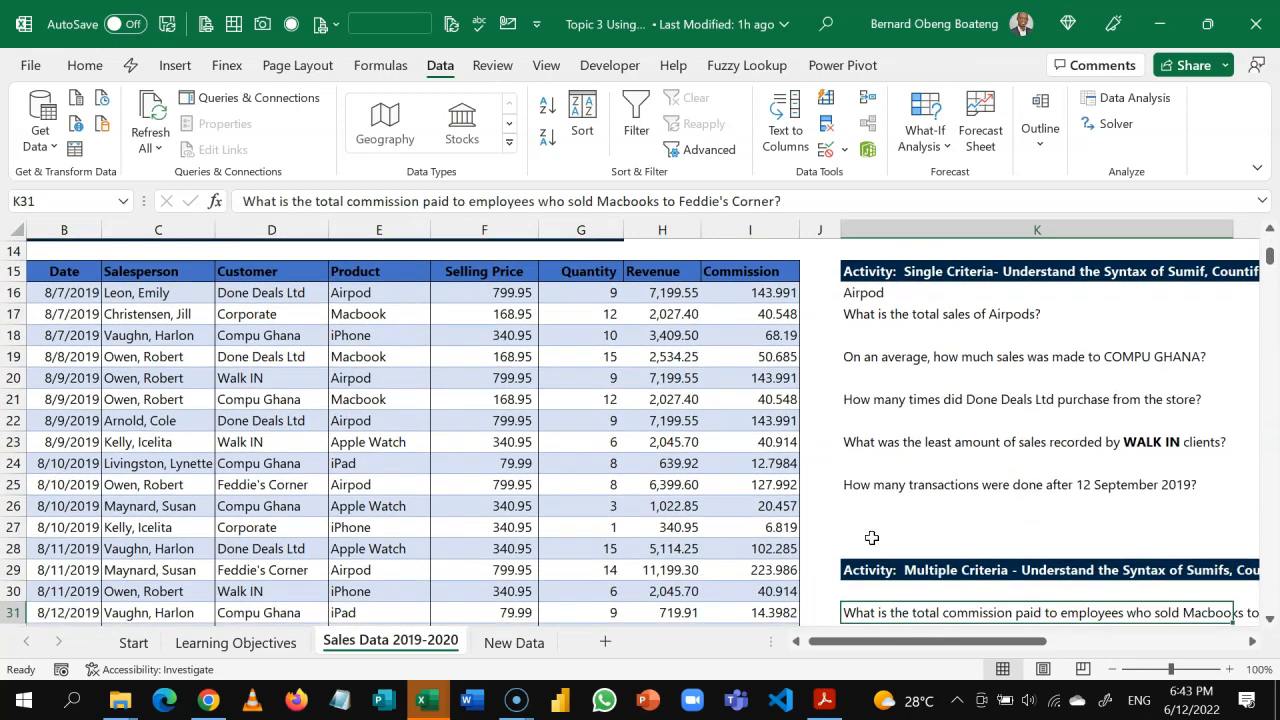
{"action": "key", "text": "Right"}
{"action": "key", "text": "Right"}
{"action": "key", "text": "Down"}
{"action": "key", "text": "Down"}
{"action": "key", "text": "Down"}
{"action": "key", "text": "Down"}
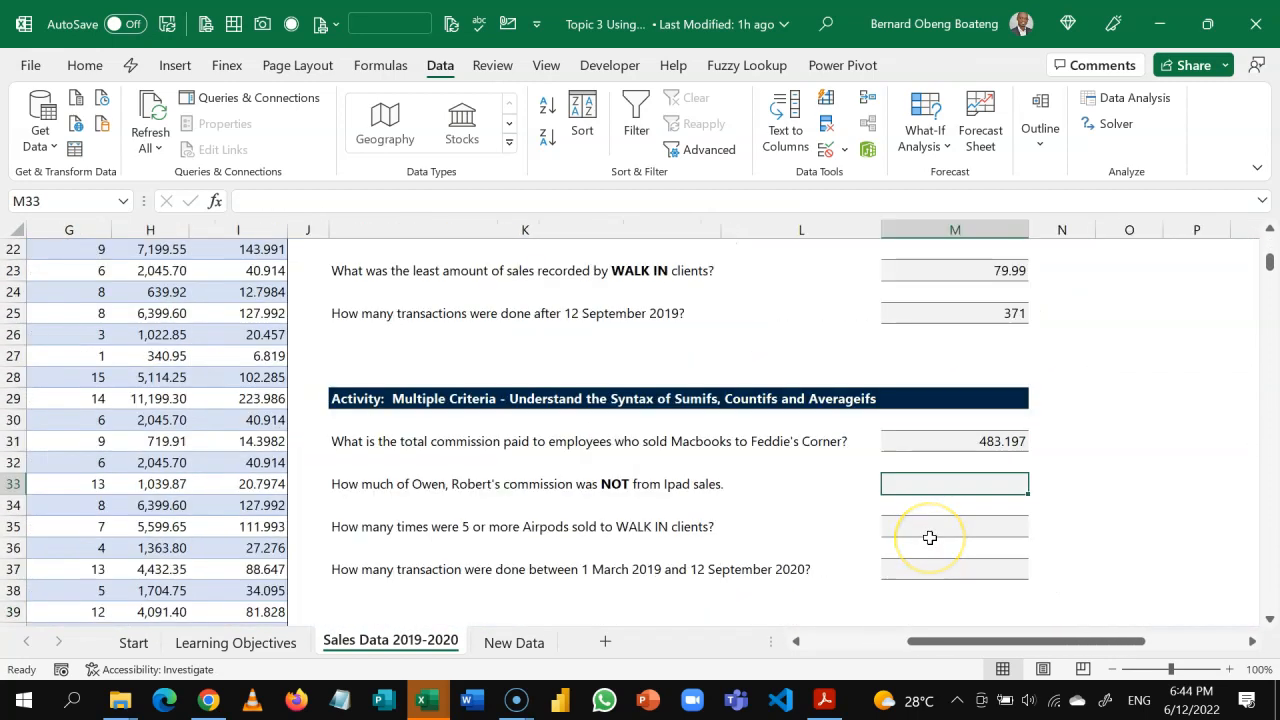
{"action": "type", "text": "=sumi"}
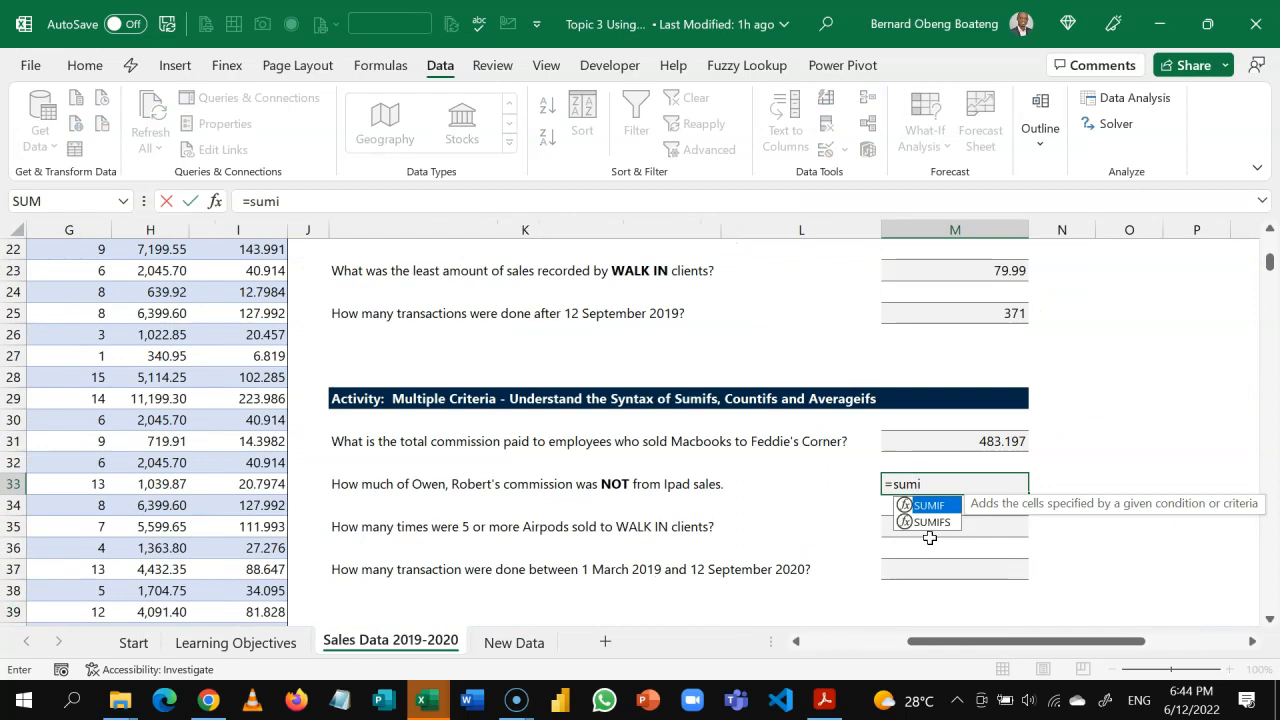
{"action": "key", "text": "Down"}
{"action": "key", "text": "Tab"}
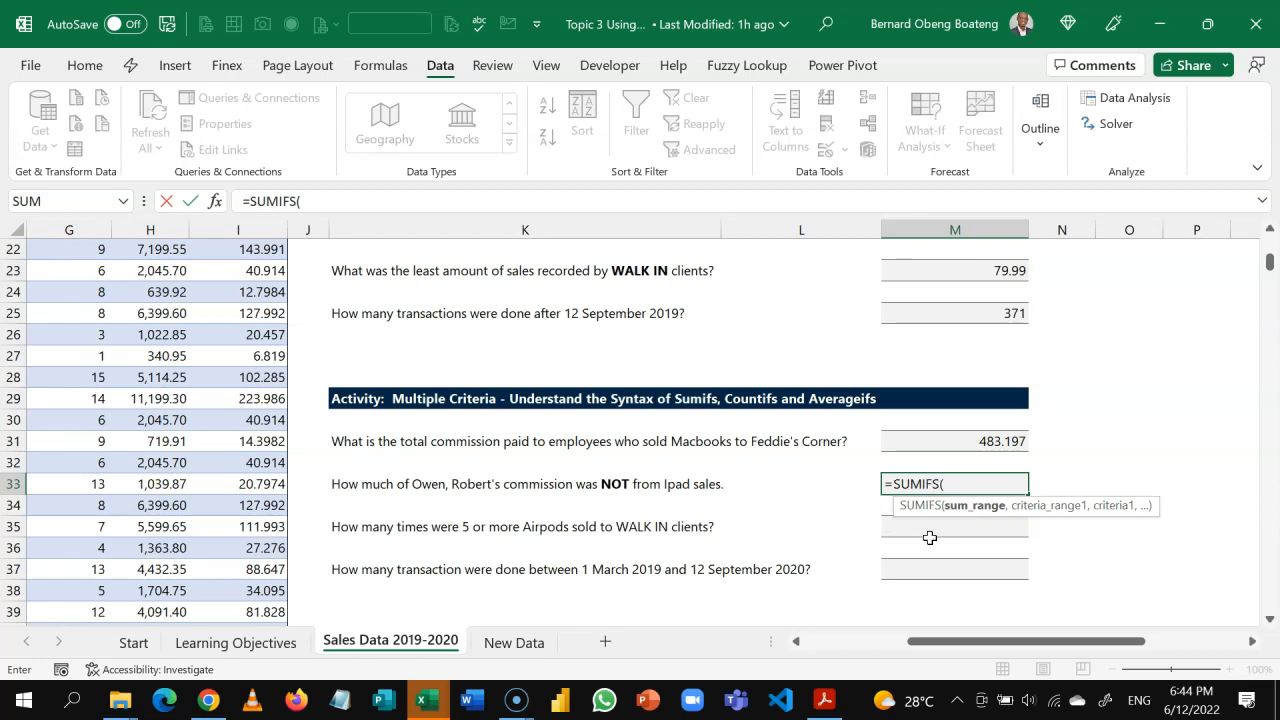
{"action": "type", "text": "sa"}
{"action": "key", "text": "Tab"}
{"action": "type", "text": "["}
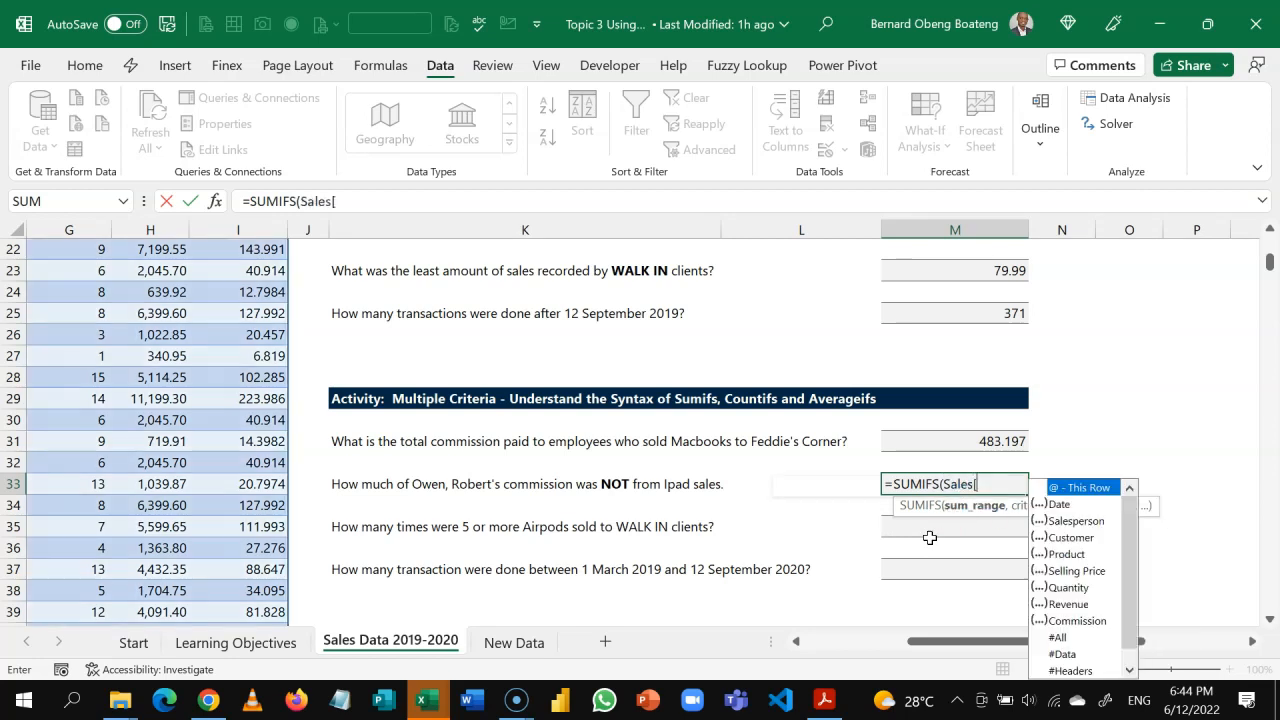
{"action": "type", "text": "co"}
{"action": "key", "text": "Tab"}
{"action": "type", "text": "]"}
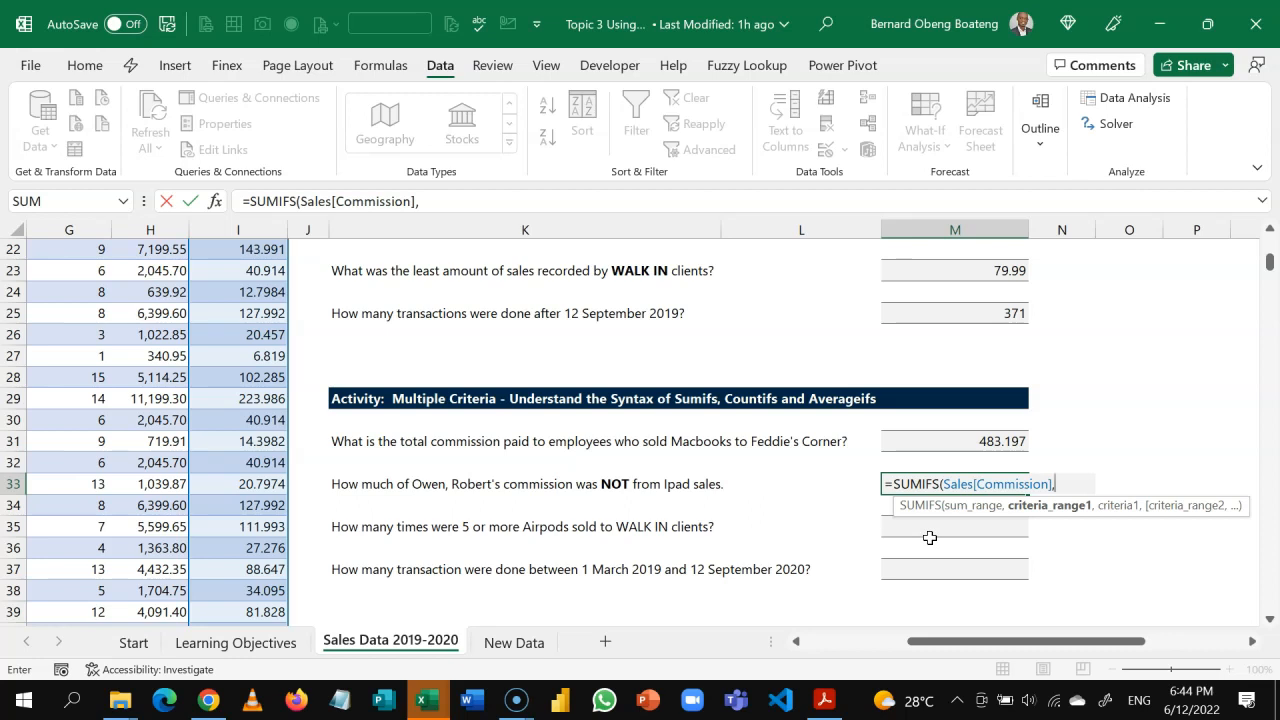
Add Sales[Salesperson] as the first criteria range in M33, with the quoted name of the salesperson from the question as its criterion
{"action": "type", "text": "Sales"}
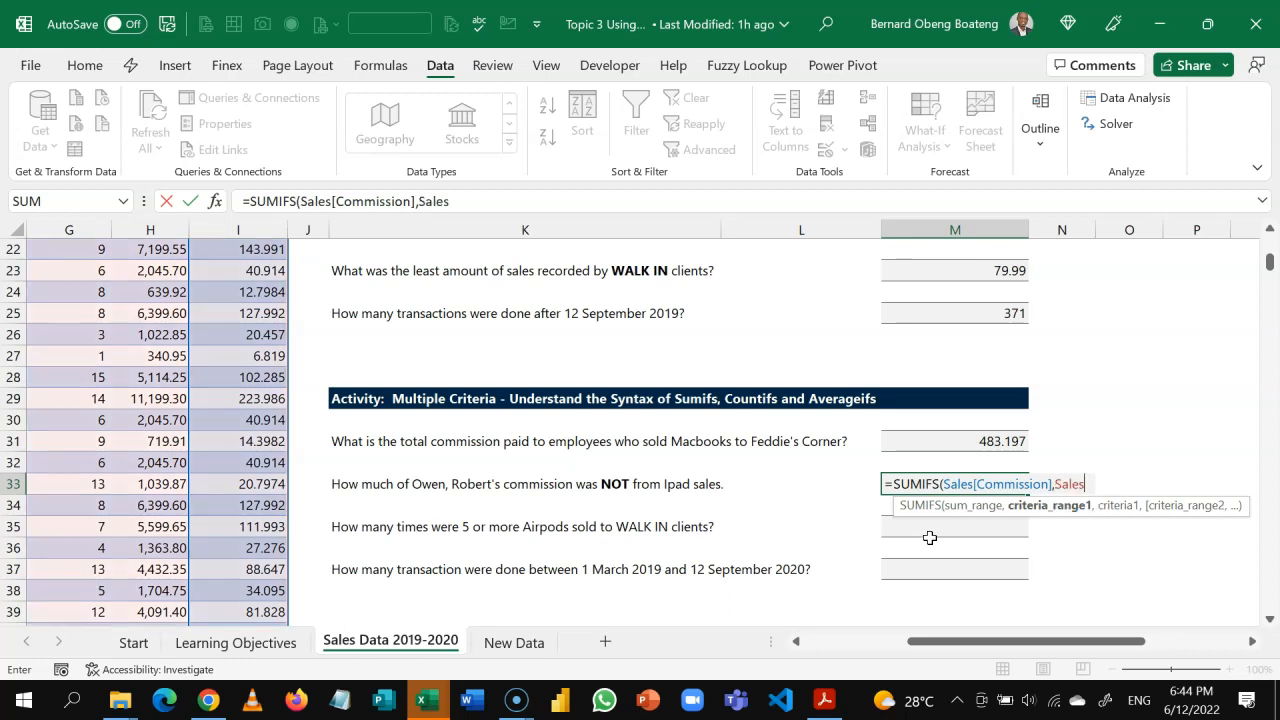
{"action": "type", "text": "[S"}
{"action": "key", "text": "Tab"}
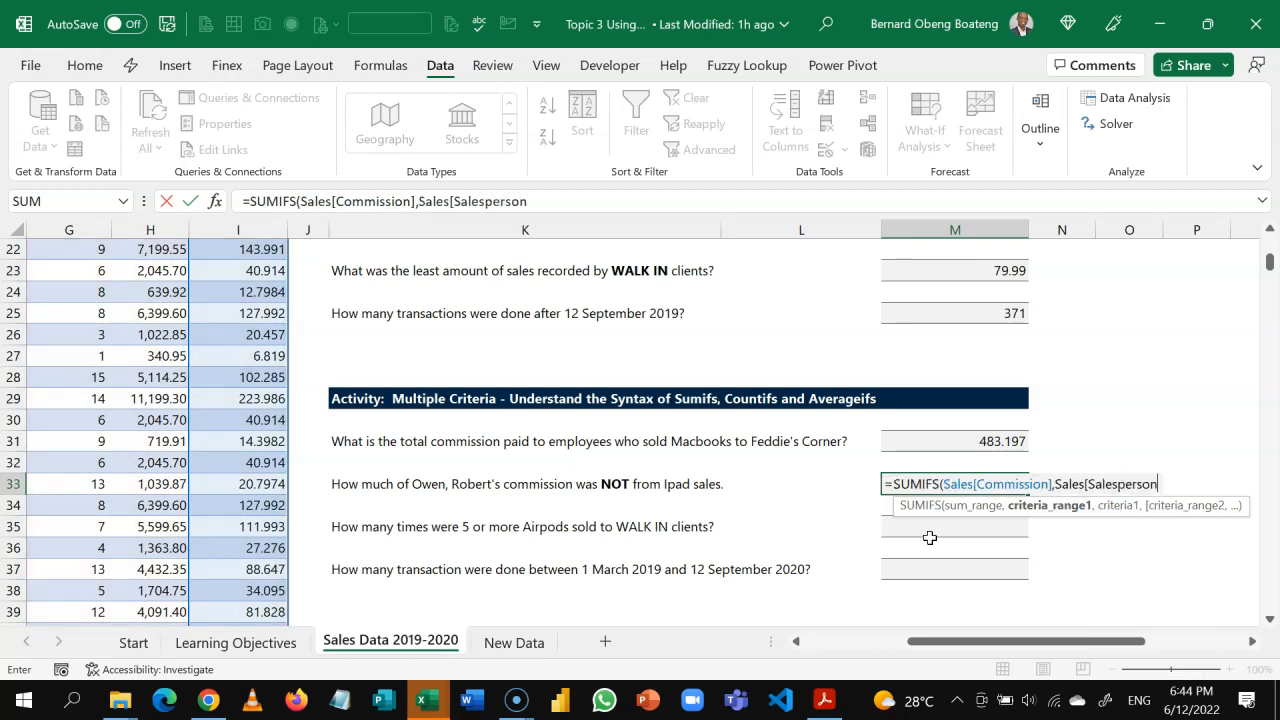
{"action": "type", "text": "]"}
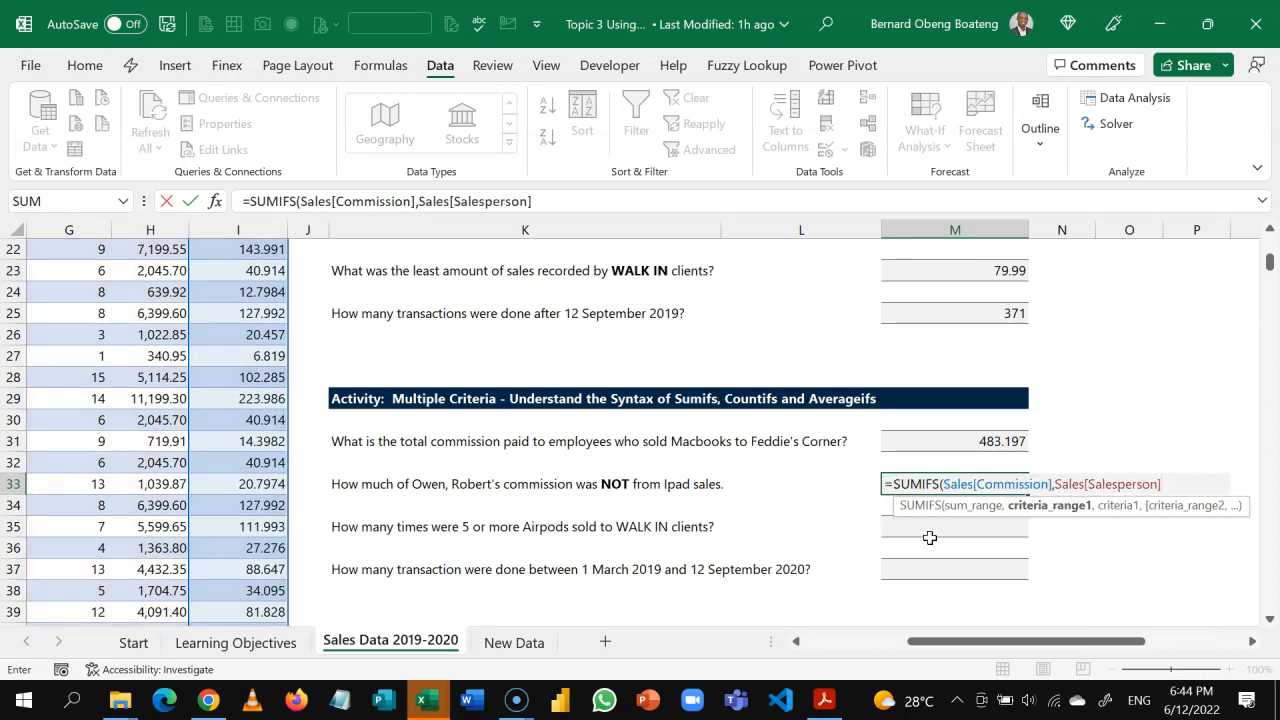
{"action": "type", "text": ",\"Owen"}
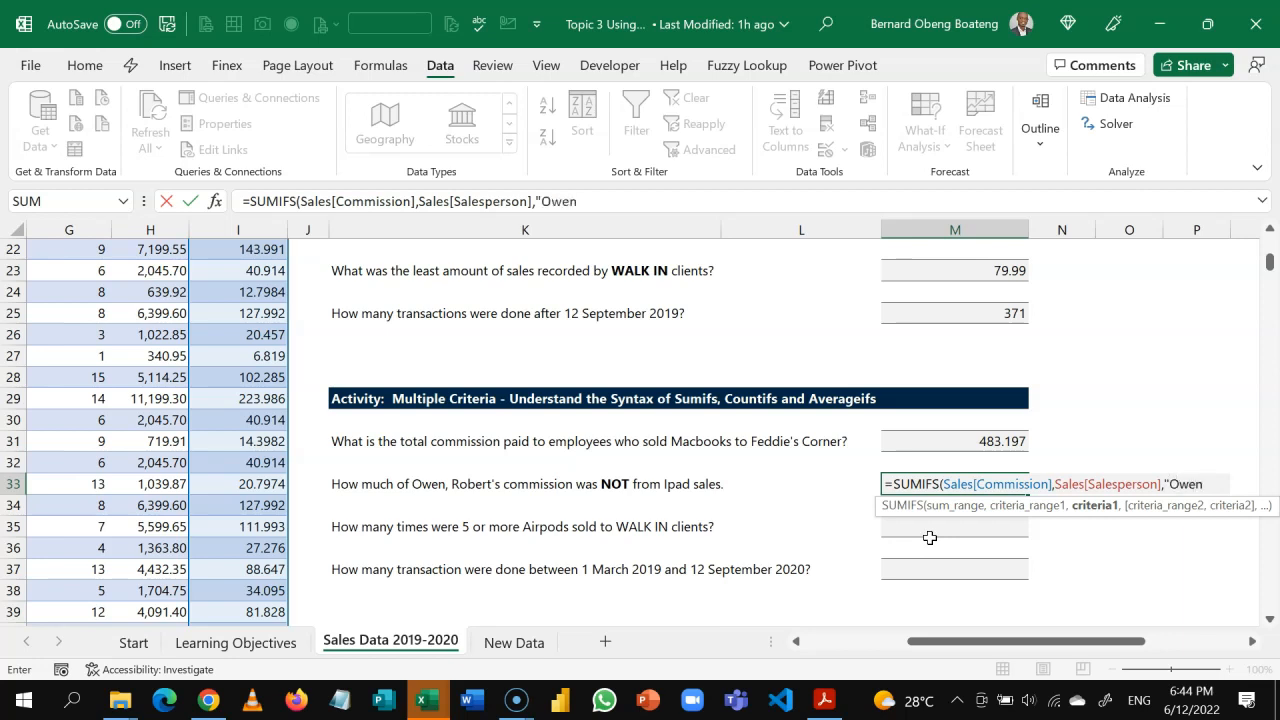
{"action": "type", "text": ", Robert\""}
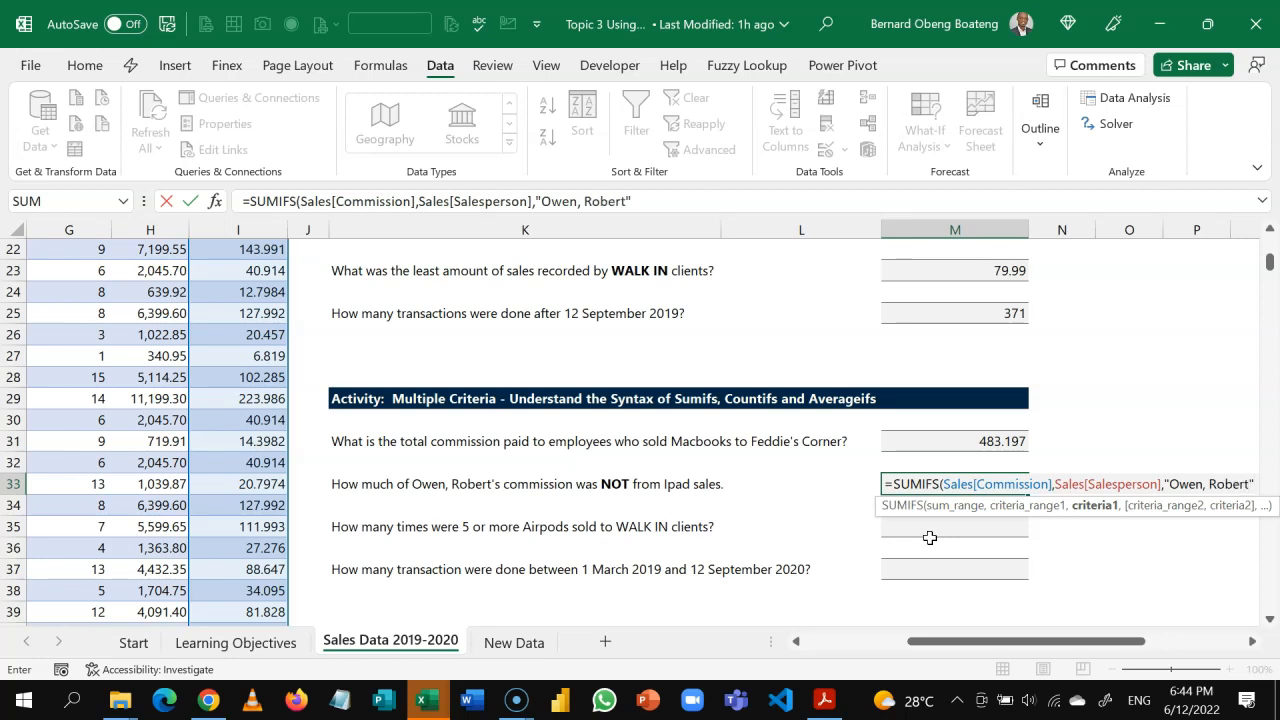
Add Sales[Product] as the second criteria range of the SUMIFS formula in M33
{"action": "left_click", "coordinate": [1252, 642]}
{"action": "left_click", "coordinate": [1252, 642]}
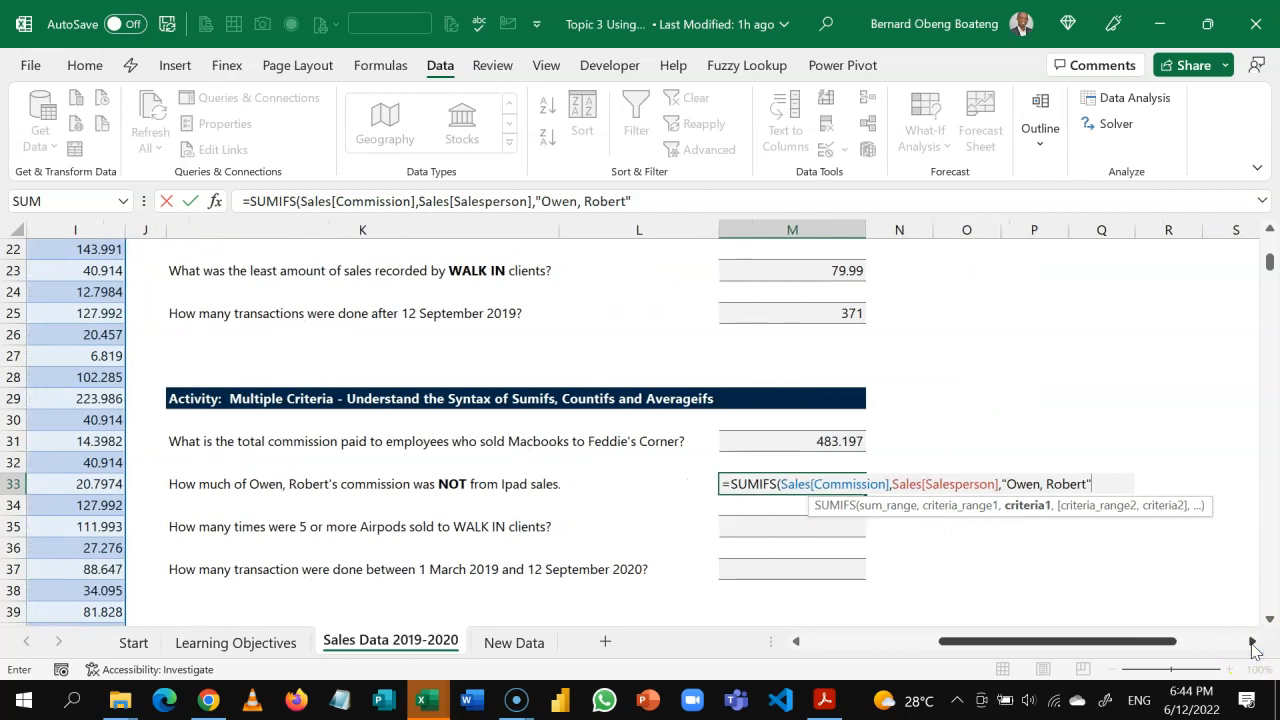
{"action": "type", "text": ","}
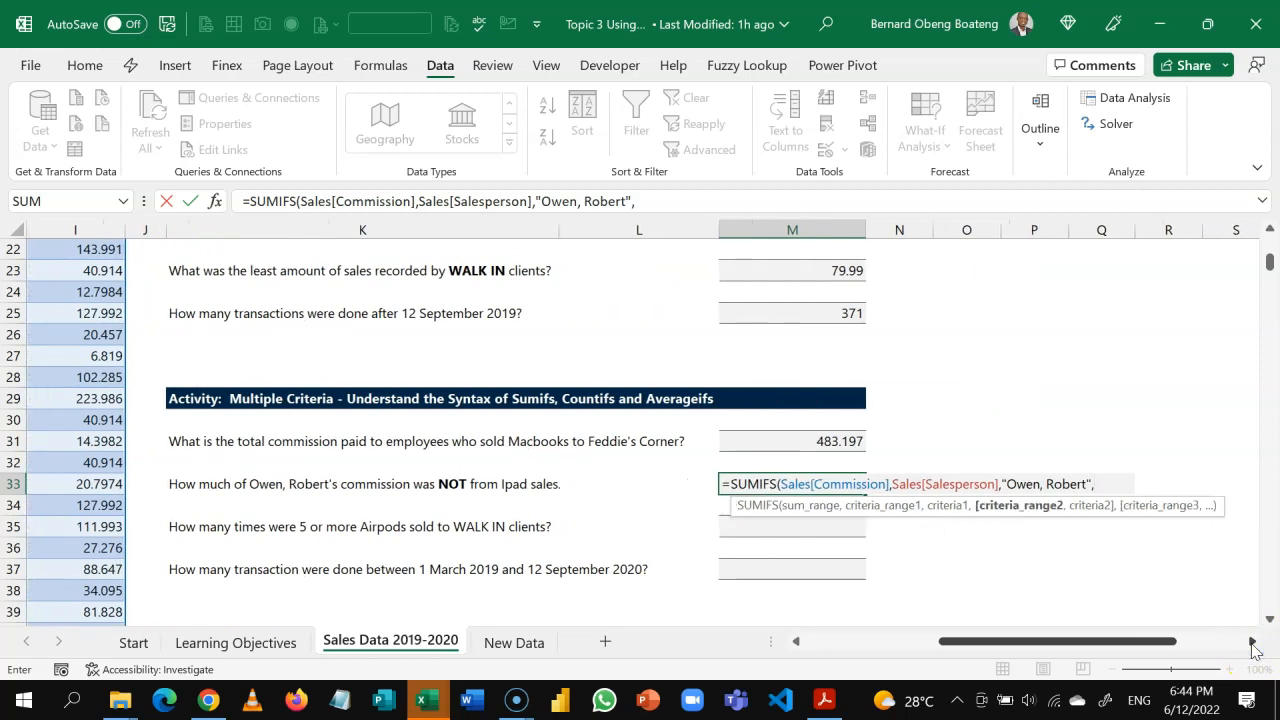
{"action": "type", "text": "sa"}
{"action": "key", "text": "Tab"}
{"action": "type", "text": "["}
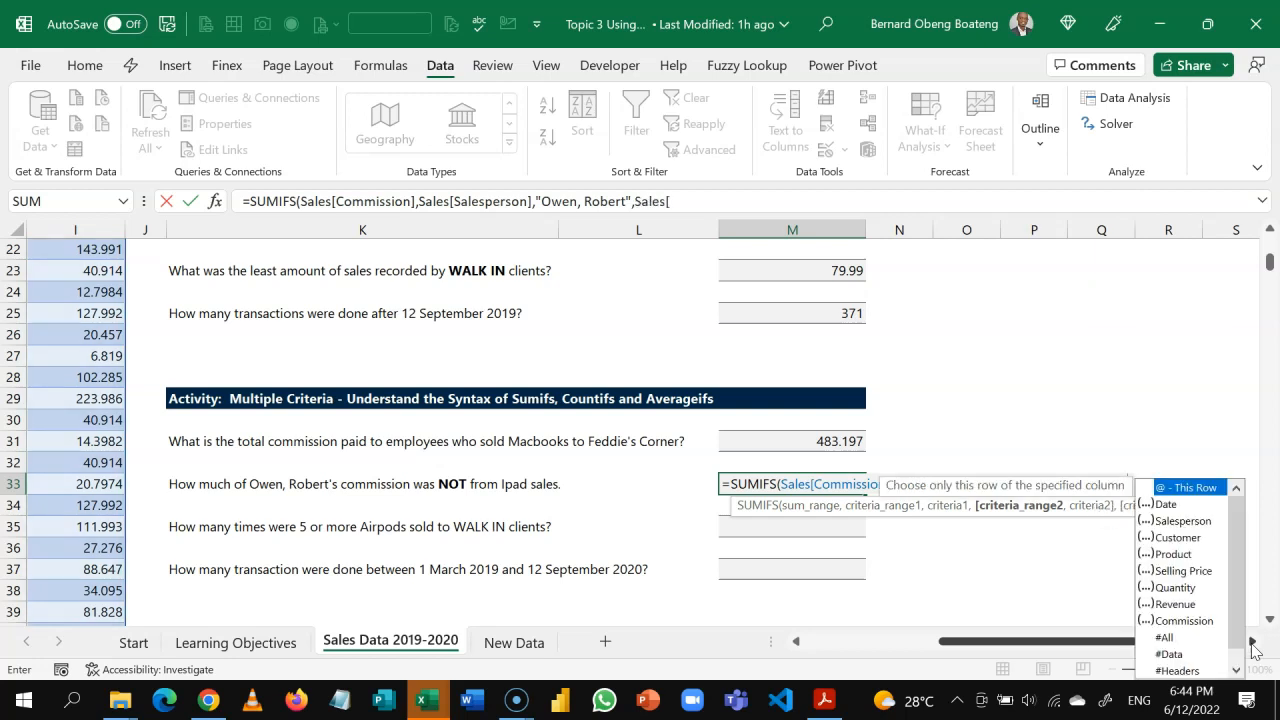
{"action": "type", "text": "p"}
{"action": "key", "text": "Tab"}
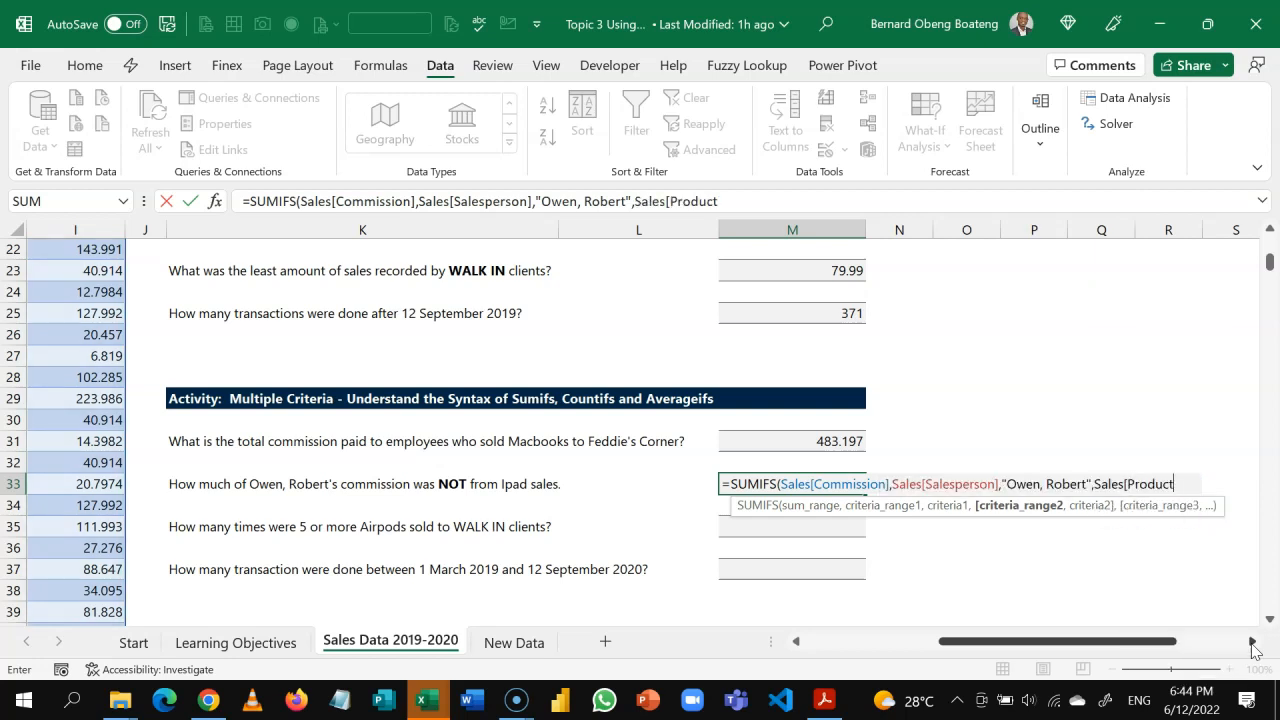
{"action": "type", "text": ","}
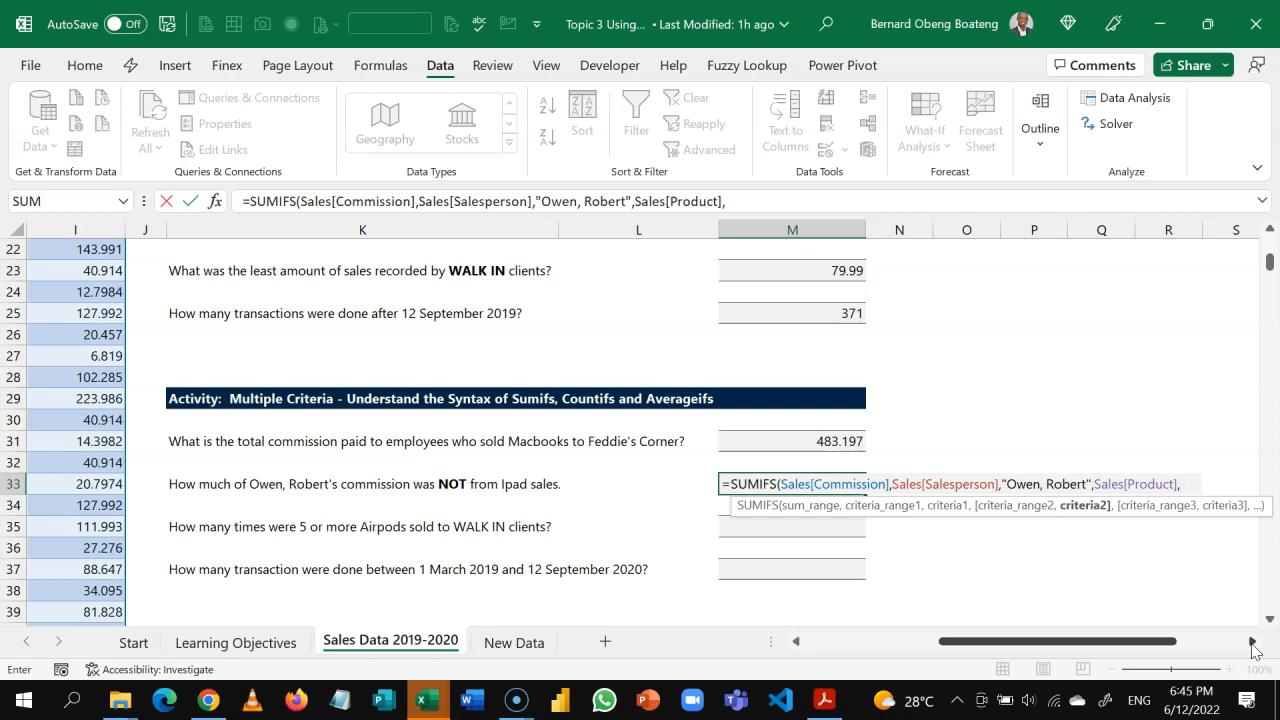
Set "<>Ipad" as the second criterion in M33 and complete the SUMIFS formula
{"action": "type", "text": "\"<>"}
{"action": "left_click", "coordinate": [1252, 642]}
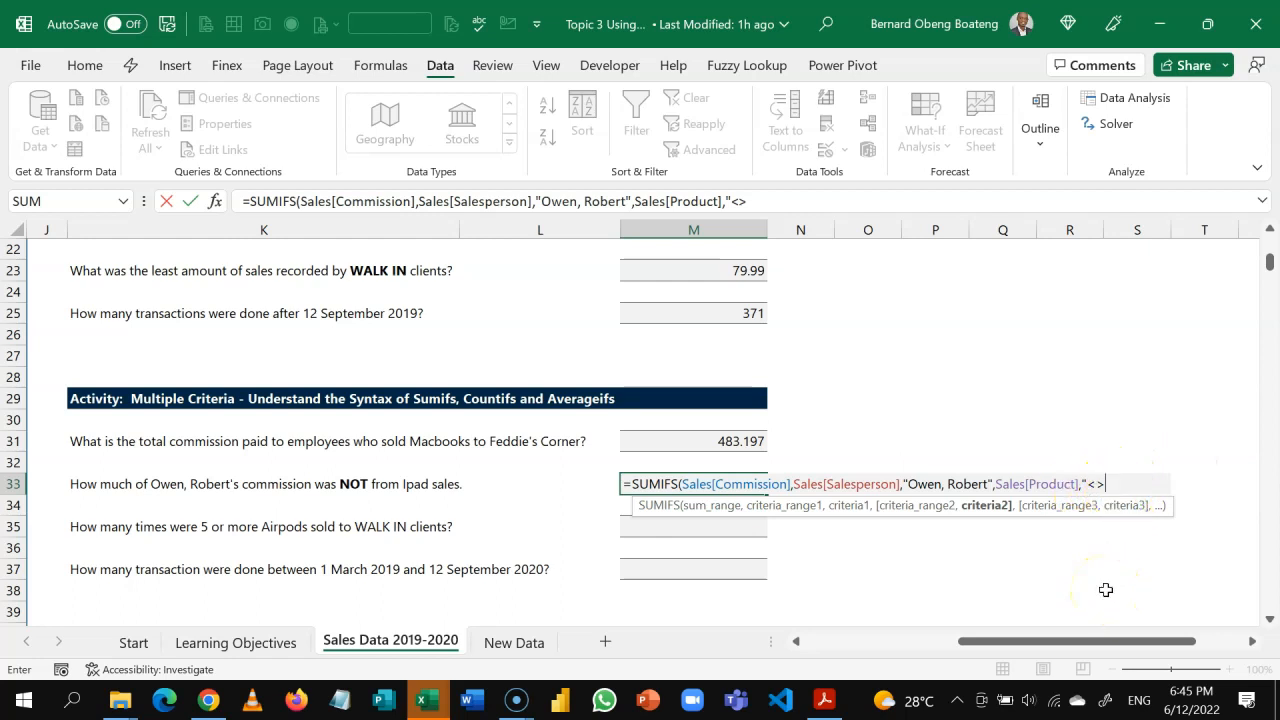
{"action": "type", "text": "Ipad\""}
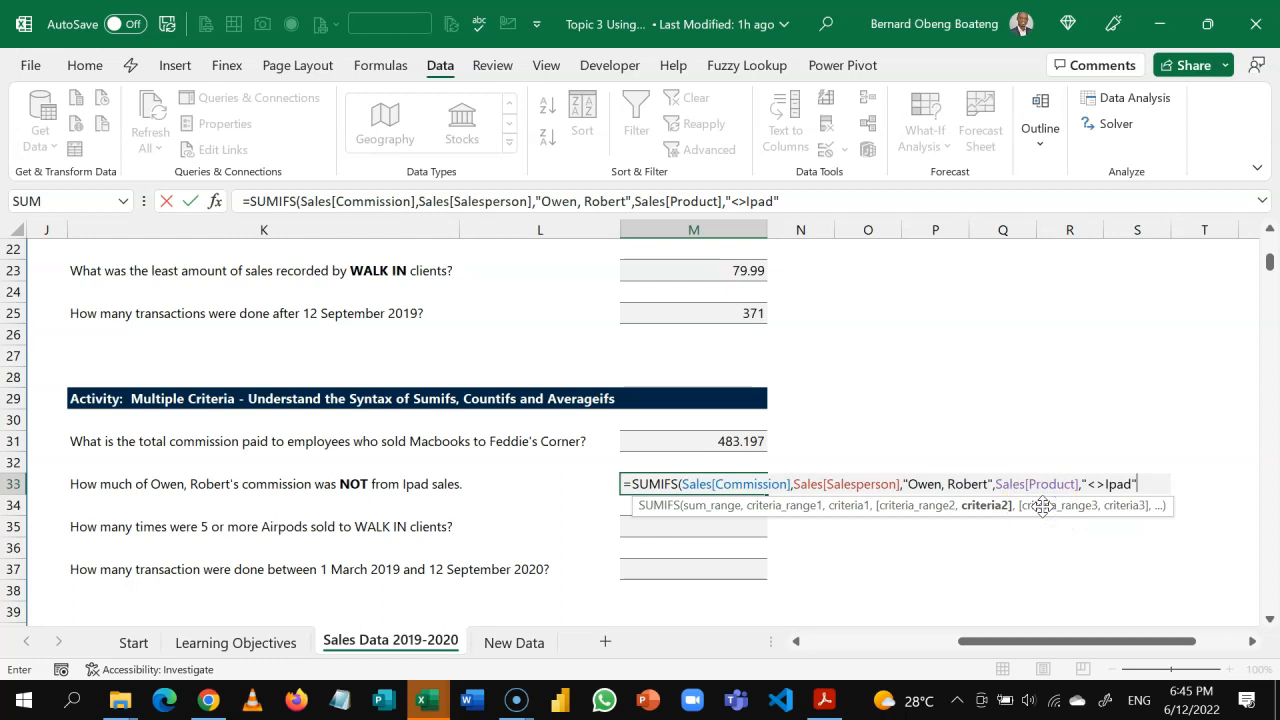
{"action": "key", "text": "Return"}
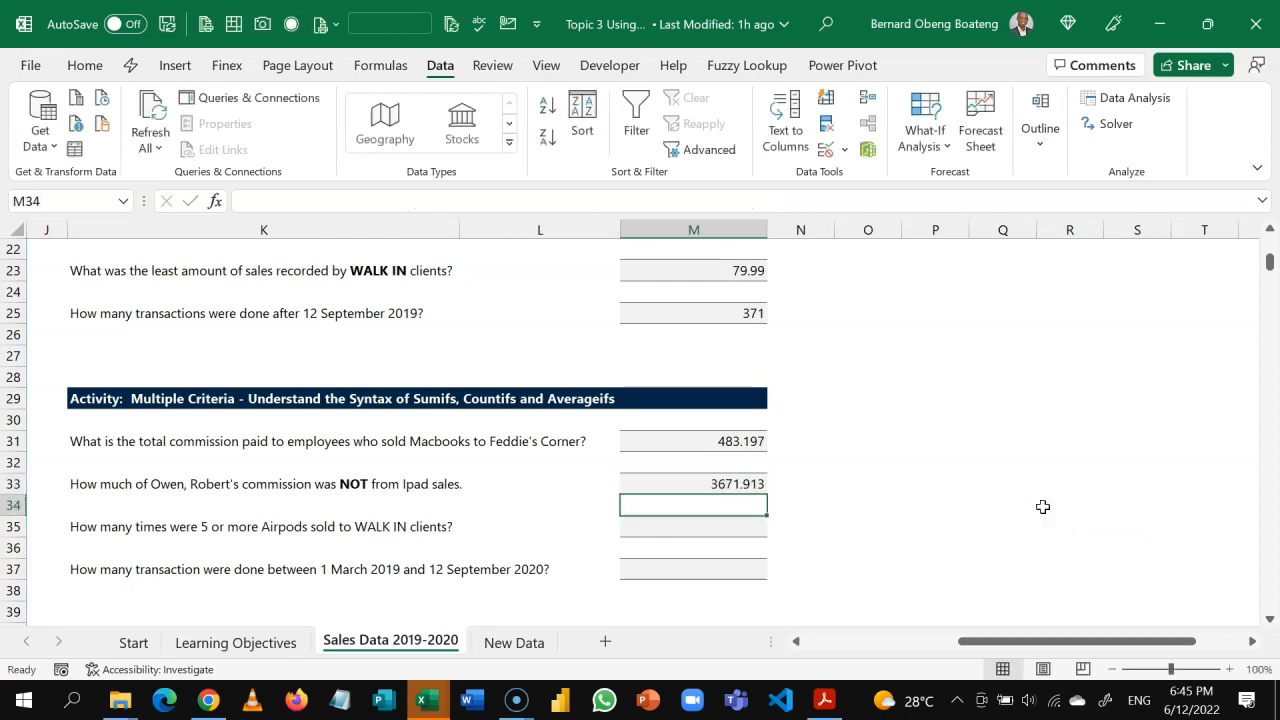
Format the non-iPad commission in M33 as a number with a thousands separator and two decimals
{"action": "key", "text": "Up"}
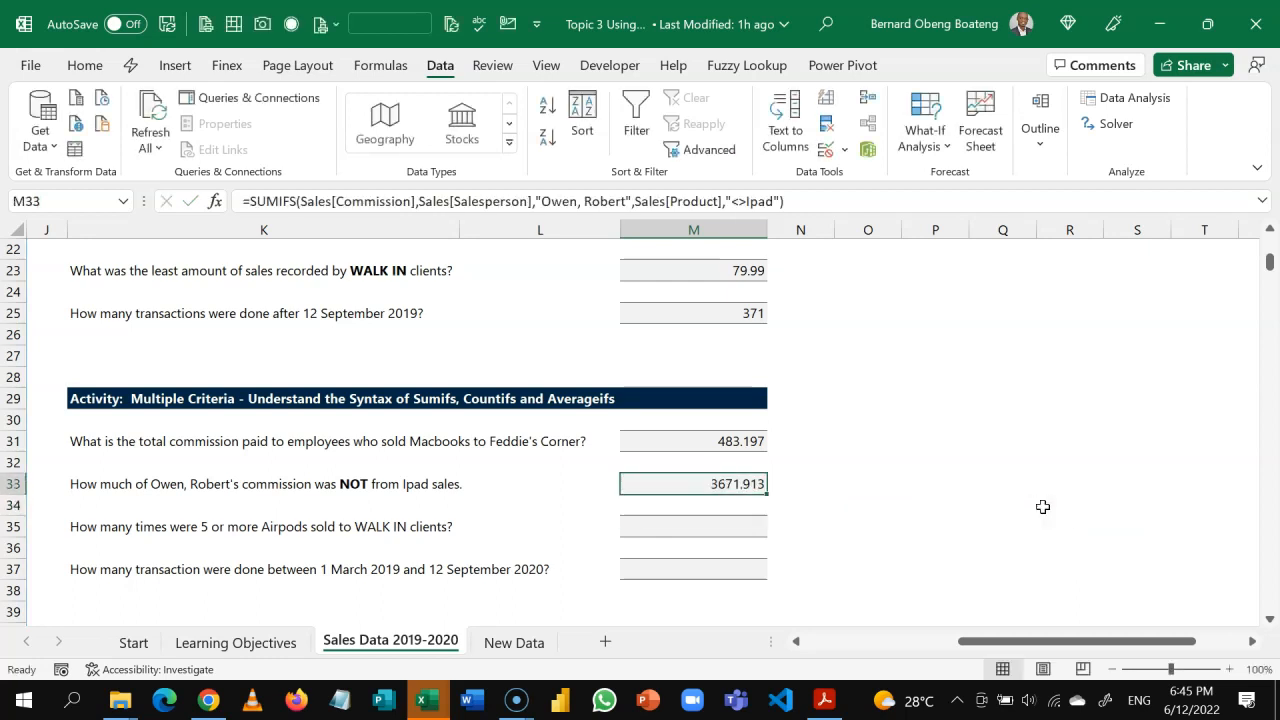
{"action": "key", "text": "ctrl+shift+1"}
{"action": "scroll", "coordinate": [871, 491], "scroll_direction": "left", "scroll_amount": 5}
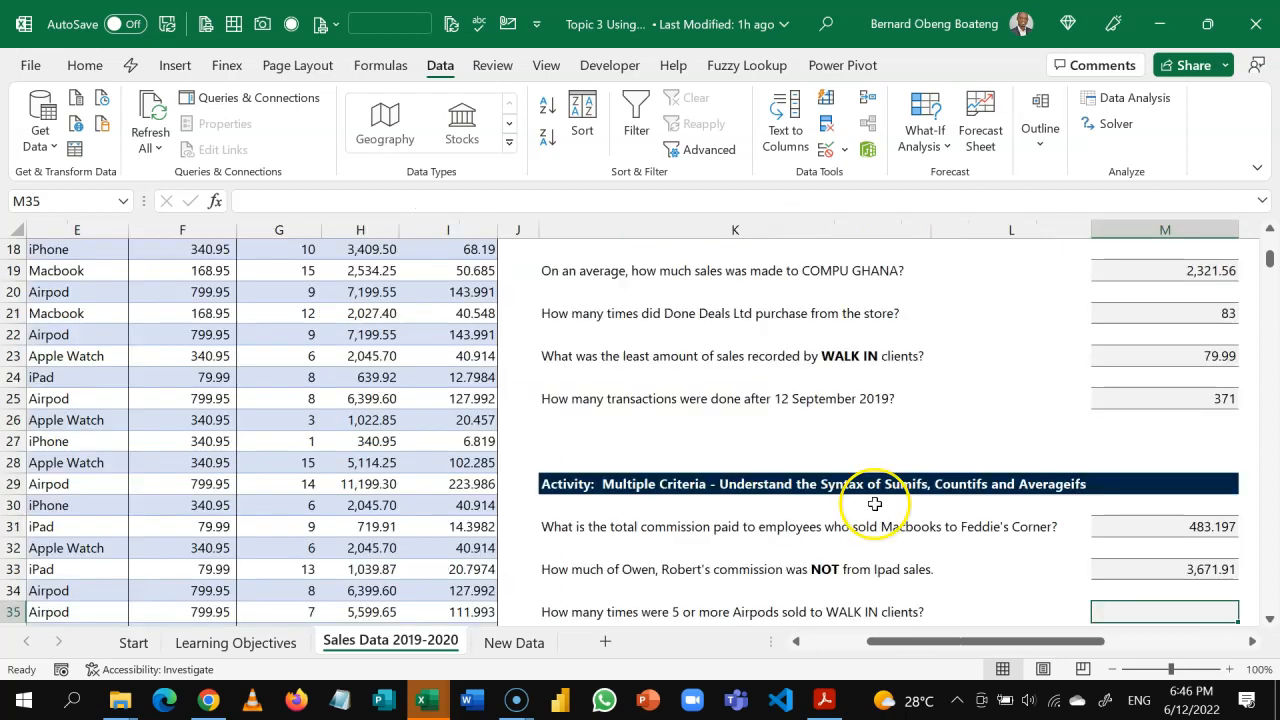
Turn on filtering for the Sales table to check the question on Airpods sold to WALK IN clients in K35
{"action": "key", "text": "Down"}
{"action": "key", "text": "Down"}
{"action": "key", "text": "Down"}
{"action": "key", "text": "Down"}
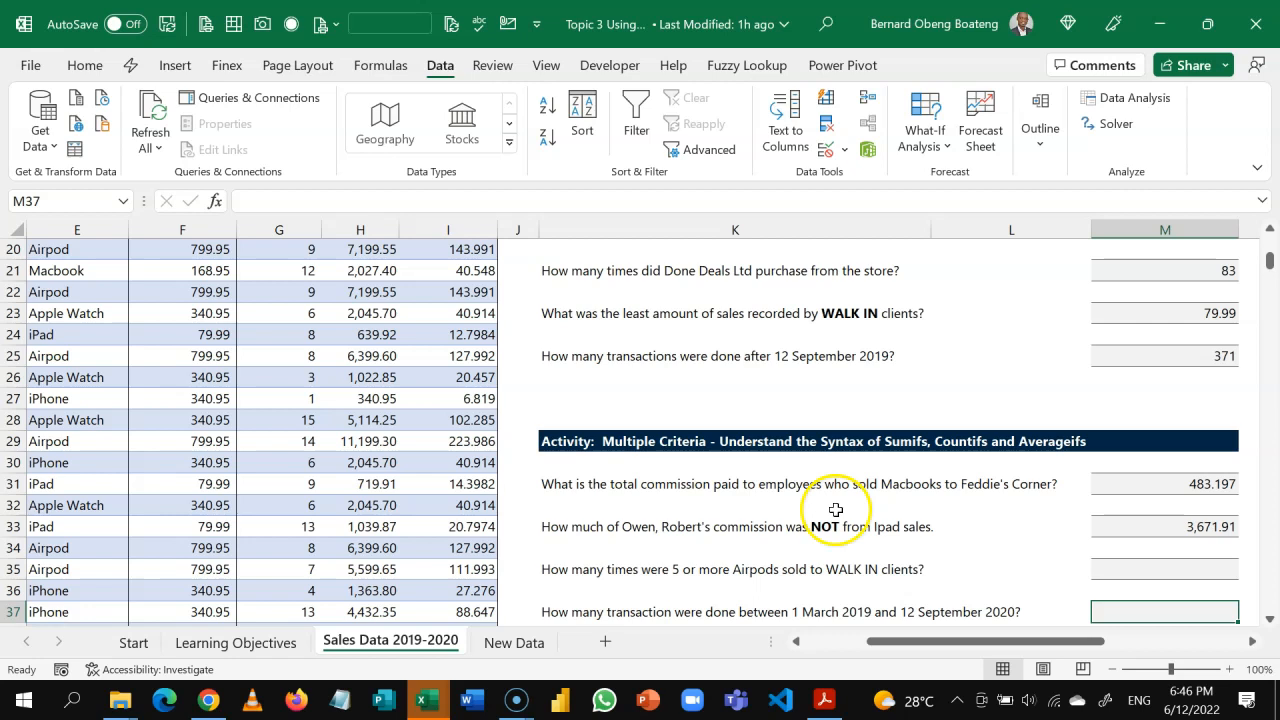
{"action": "left_click", "coordinate": [651, 572]}
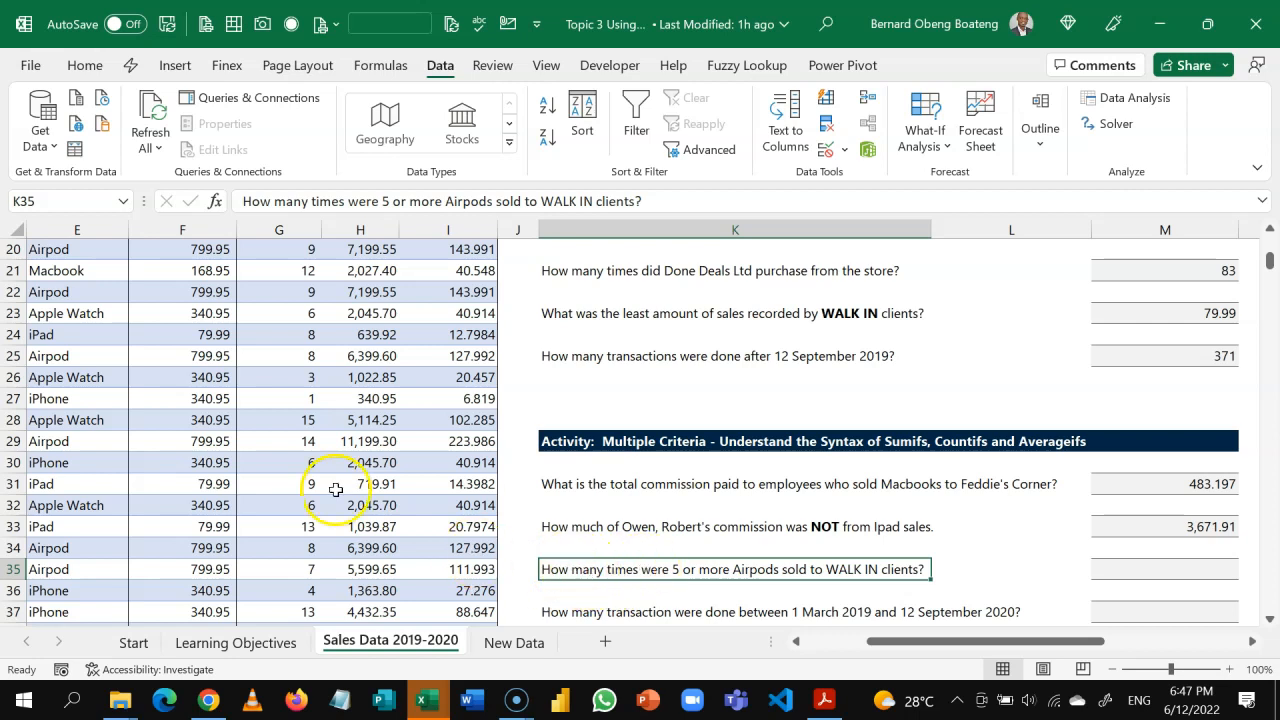
{"action": "left_click", "coordinate": [298, 463]}
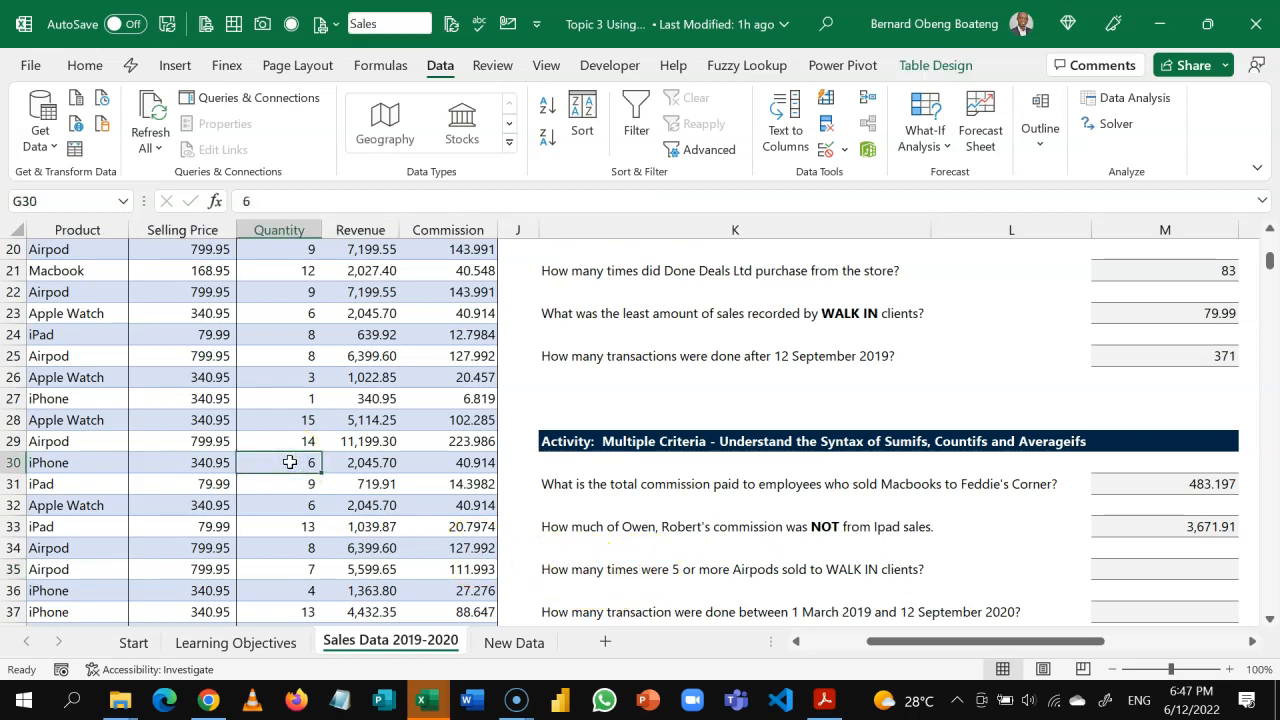
{"action": "key", "text": "ctrl+Up"}
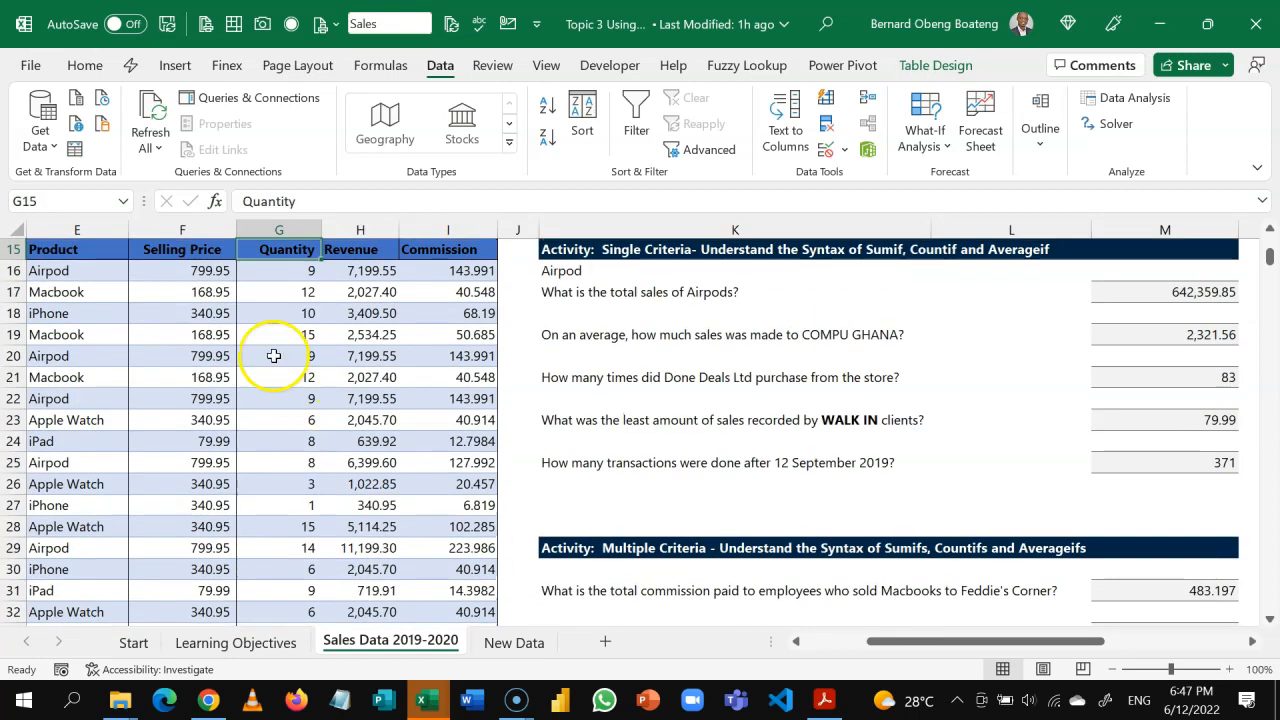
{"action": "key", "text": "ctrl+shift+l"}
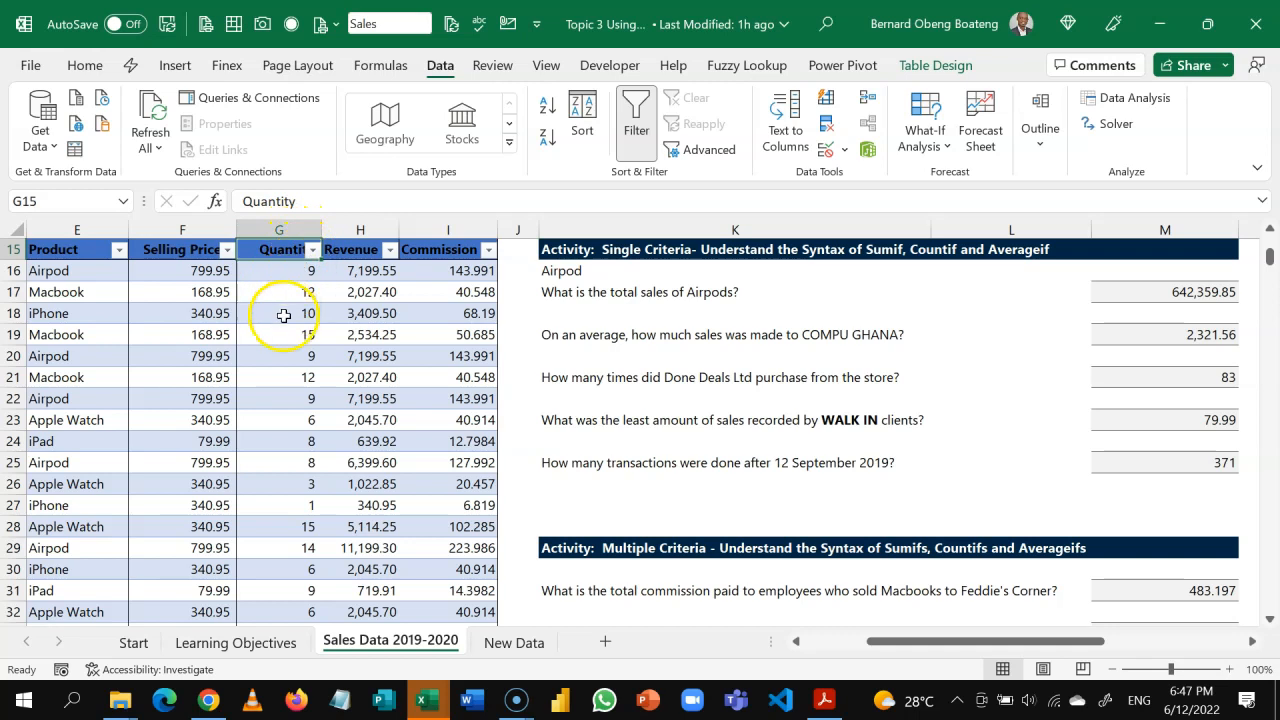
Apply a number filter to the Quantity column to show only rows greater than 5
{"action": "left_click", "coordinate": [312, 251]}
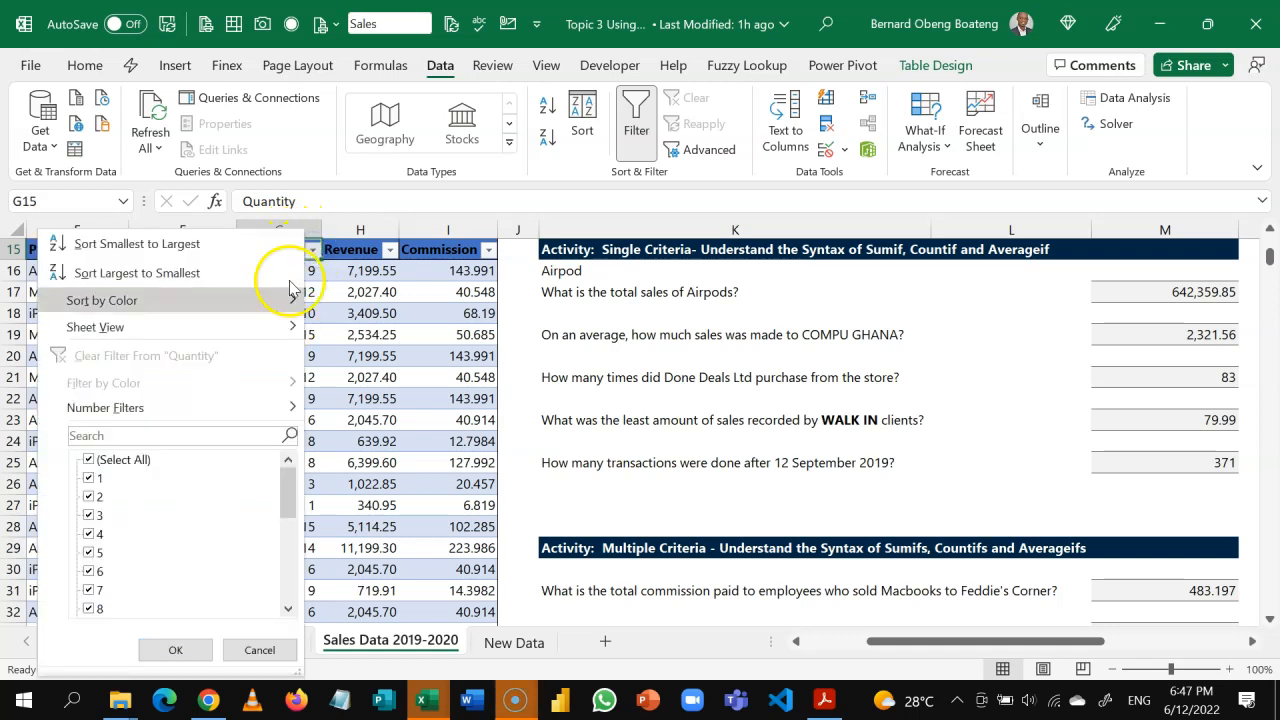
{"action": "left_click", "coordinate": [183, 410]}
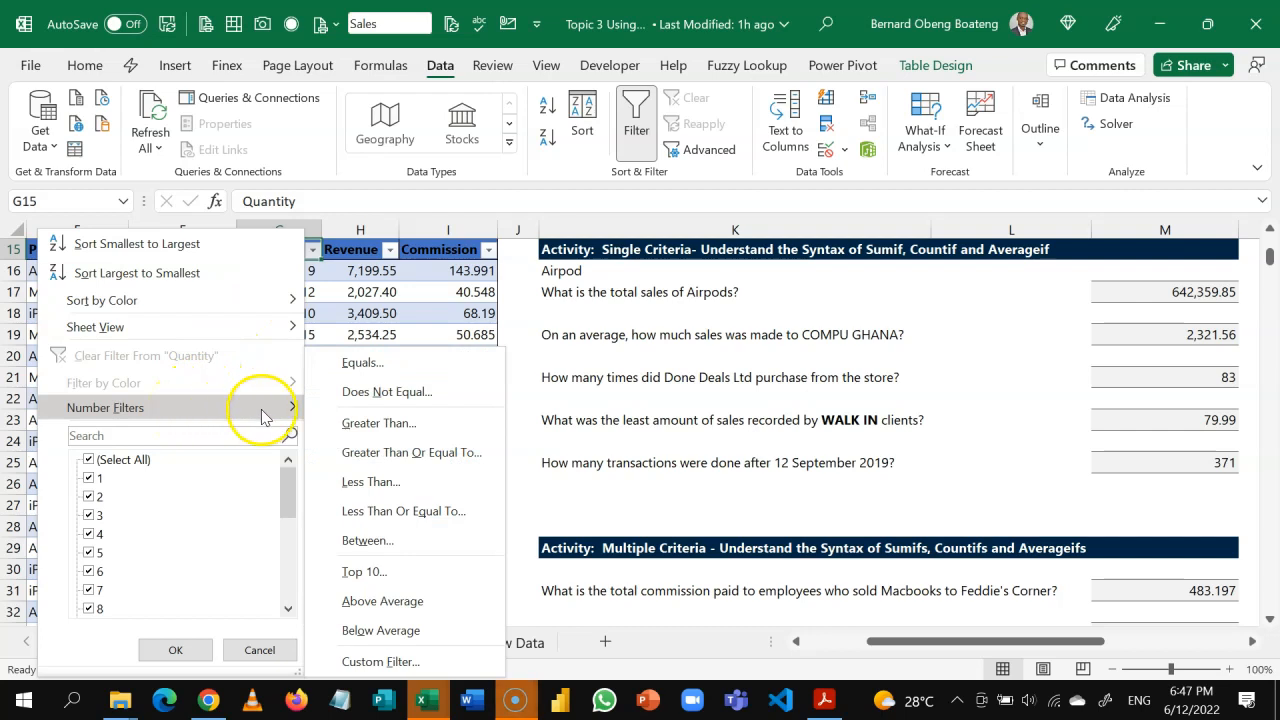
{"action": "left_click", "coordinate": [350, 422]}
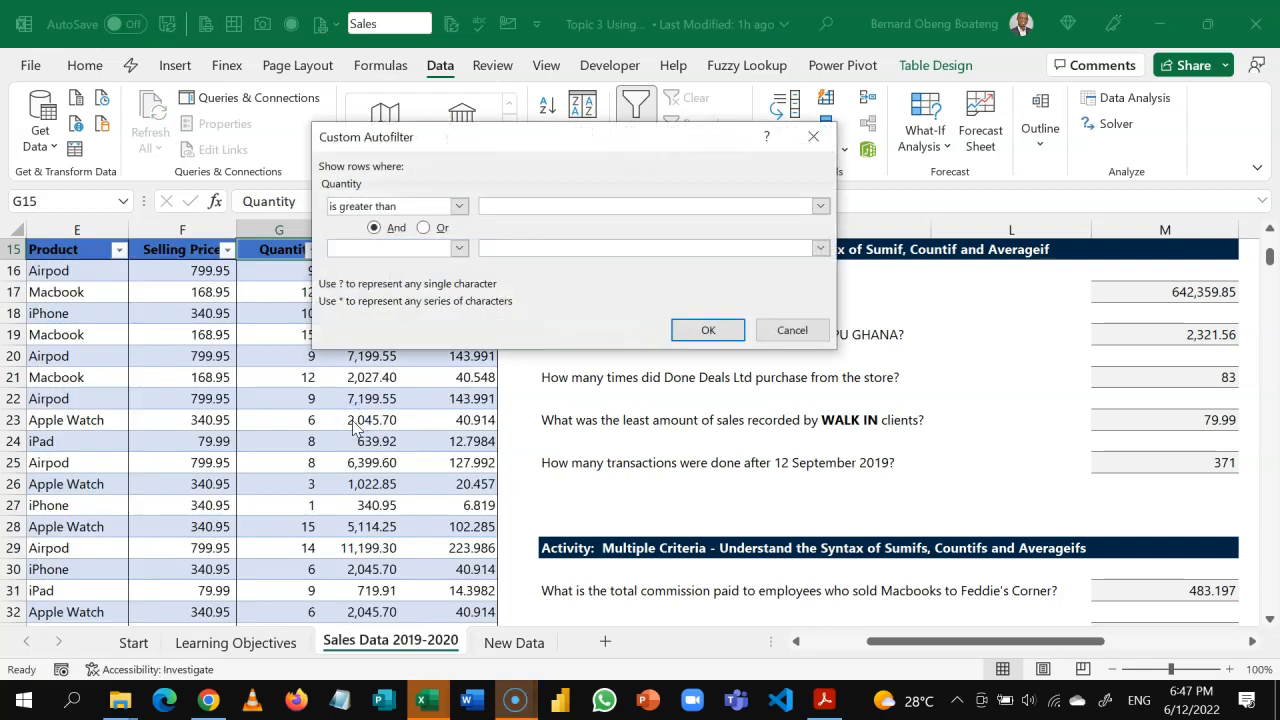
{"action": "type", "text": "5"}
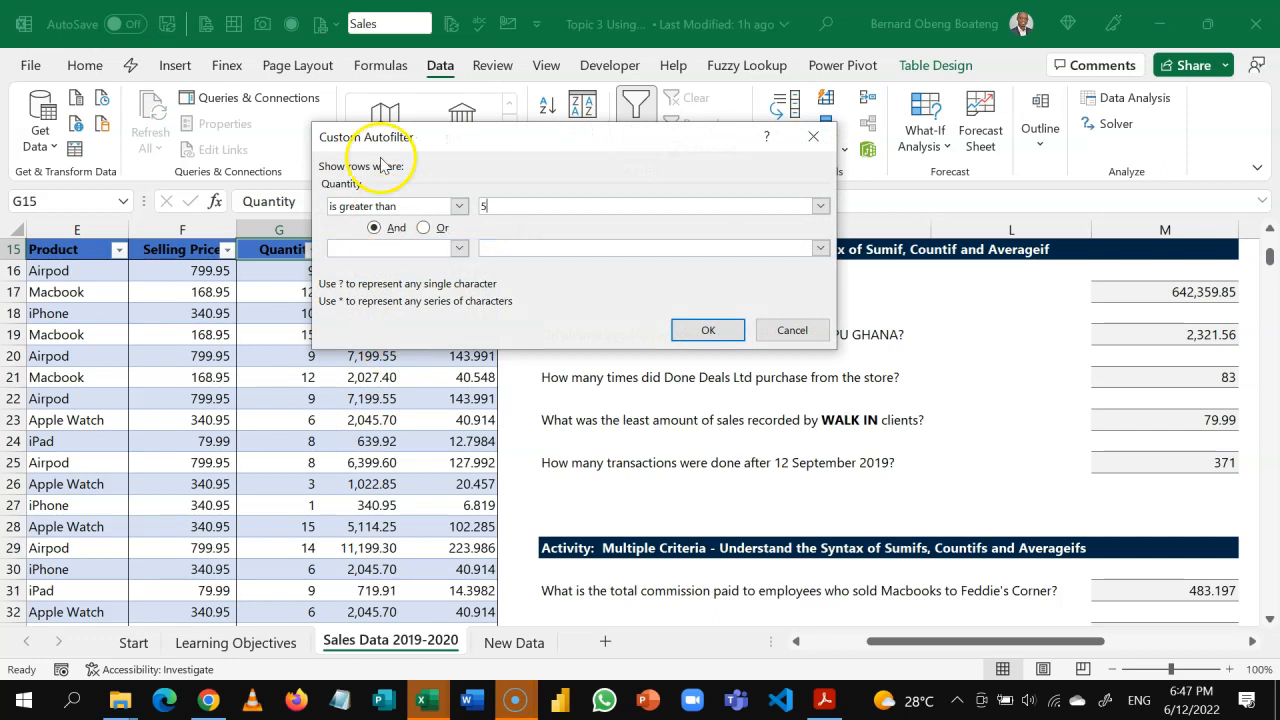
{"action": "left_click", "coordinate": [683, 335]}
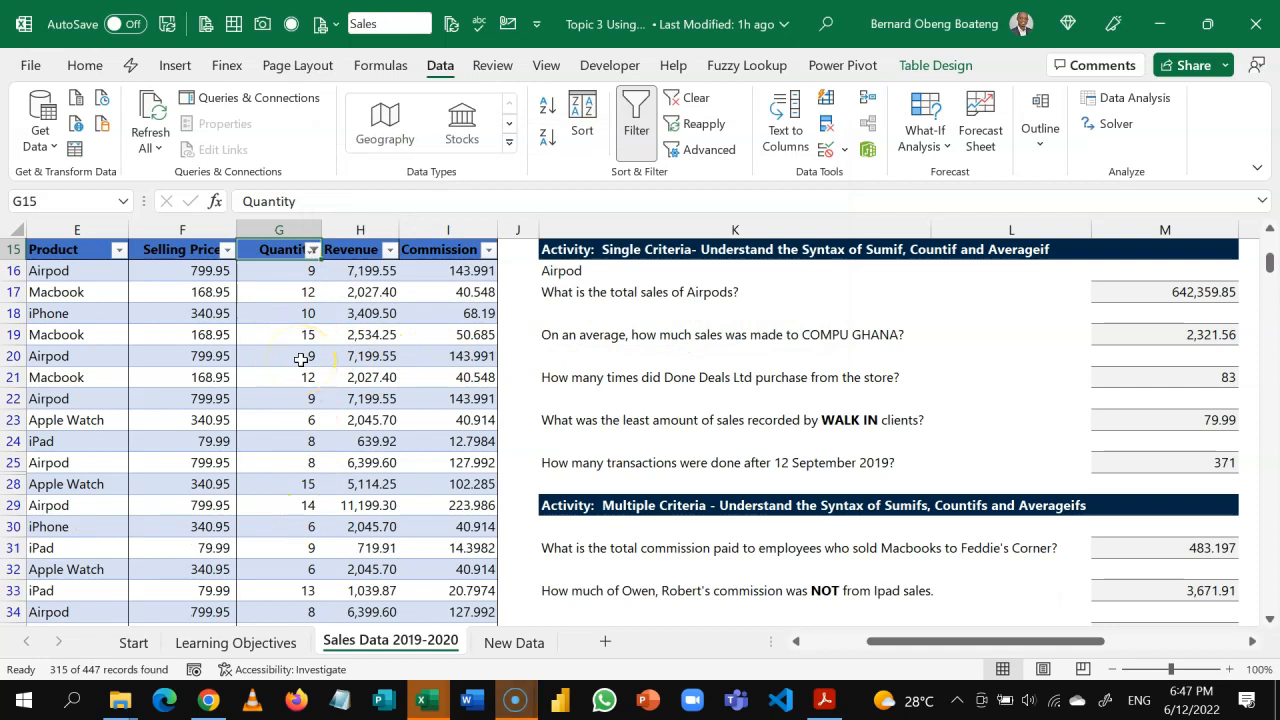
Examine the quantities in the filtered Sales rows, along with their products and customers
{"action": "left_click", "coordinate": [300, 380]}
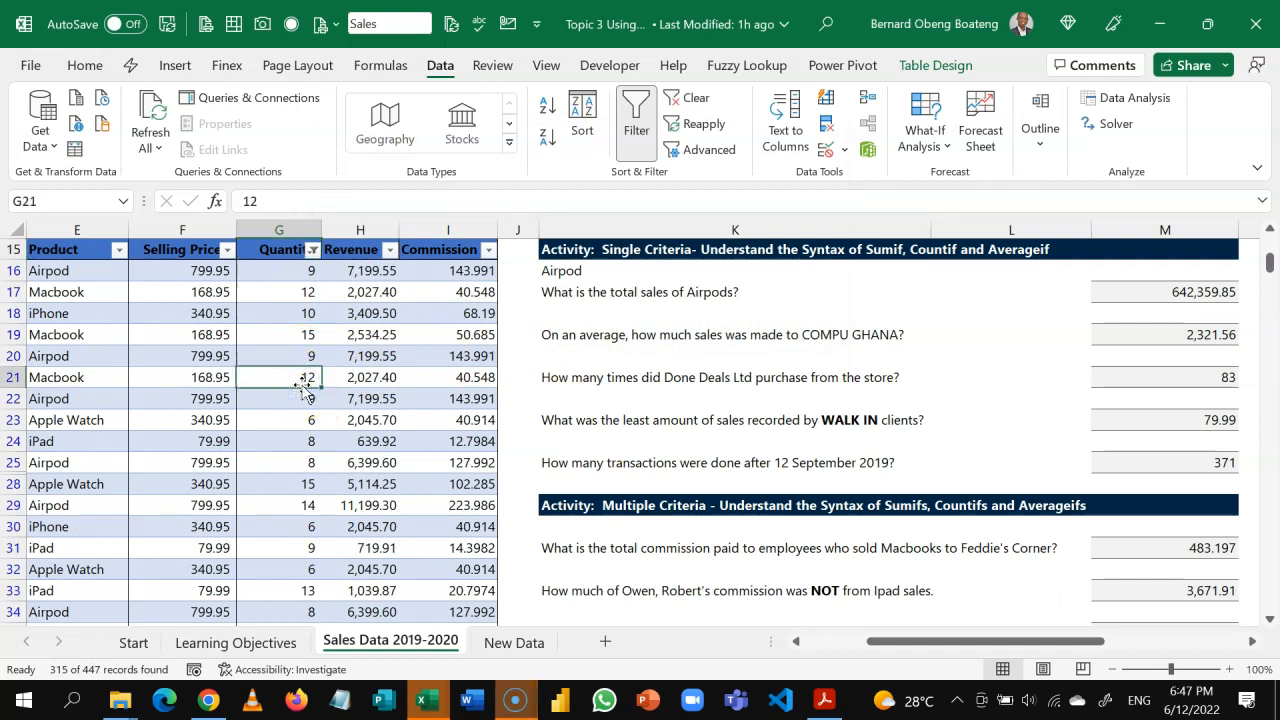
{"action": "key", "text": "Down"}
{"action": "key", "text": "Down"}
{"action": "key", "text": "Down"}
{"action": "key", "text": "Down"}
{"action": "key", "text": "Down"}
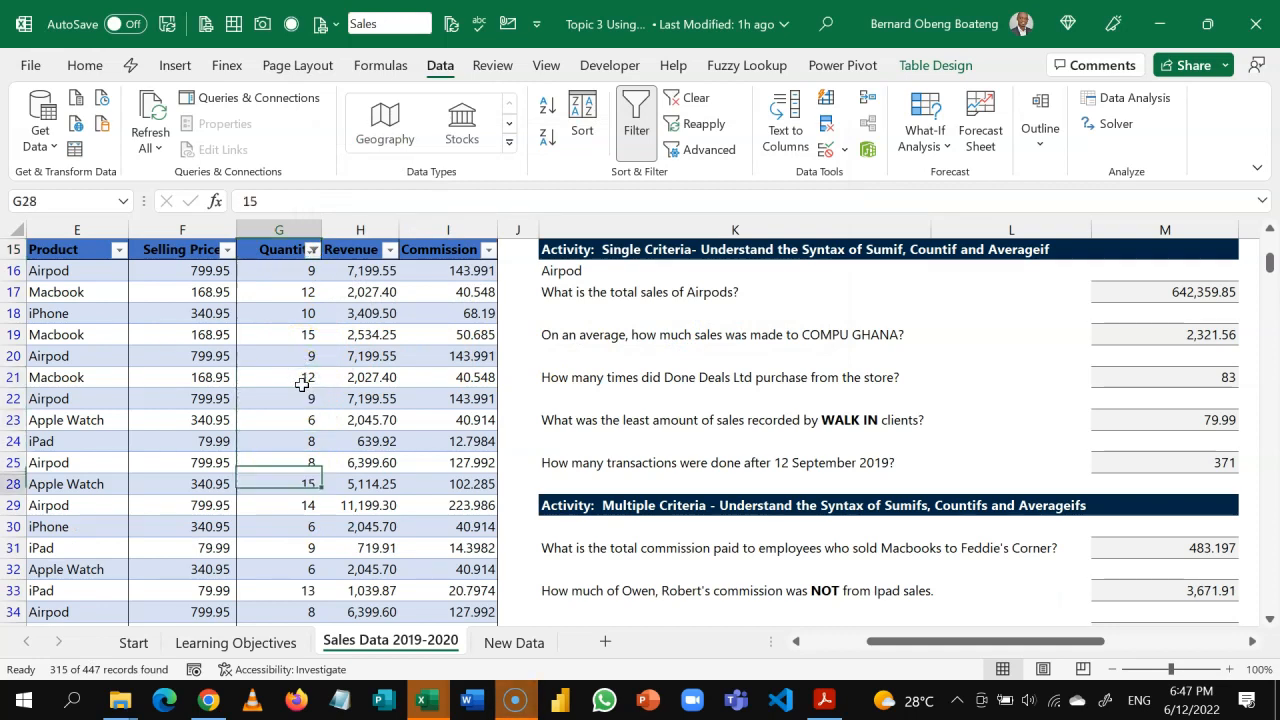
{"action": "key", "text": "Down"}
{"action": "key", "text": "Down"}
{"action": "key", "text": "Down"}
{"action": "key", "text": "Down"}
{"action": "key", "text": "Down"}
{"action": "key", "text": "Down"}
{"action": "key", "text": "Down"}
{"action": "key", "text": "Down"}
{"action": "key", "text": "Down"}
{"action": "key", "text": "Down"}
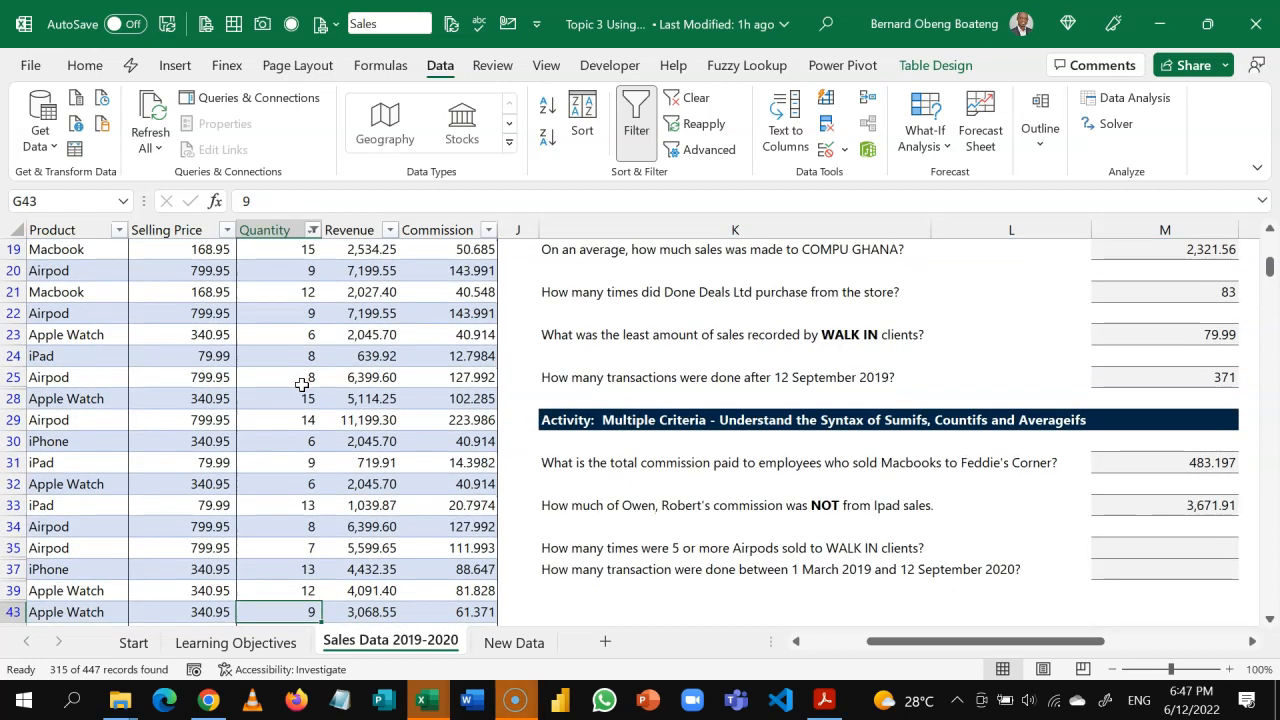
{"action": "key", "text": "Up"}
{"action": "key", "text": "Up"}
{"action": "key", "text": "Up"}
{"action": "key", "text": "Left"}
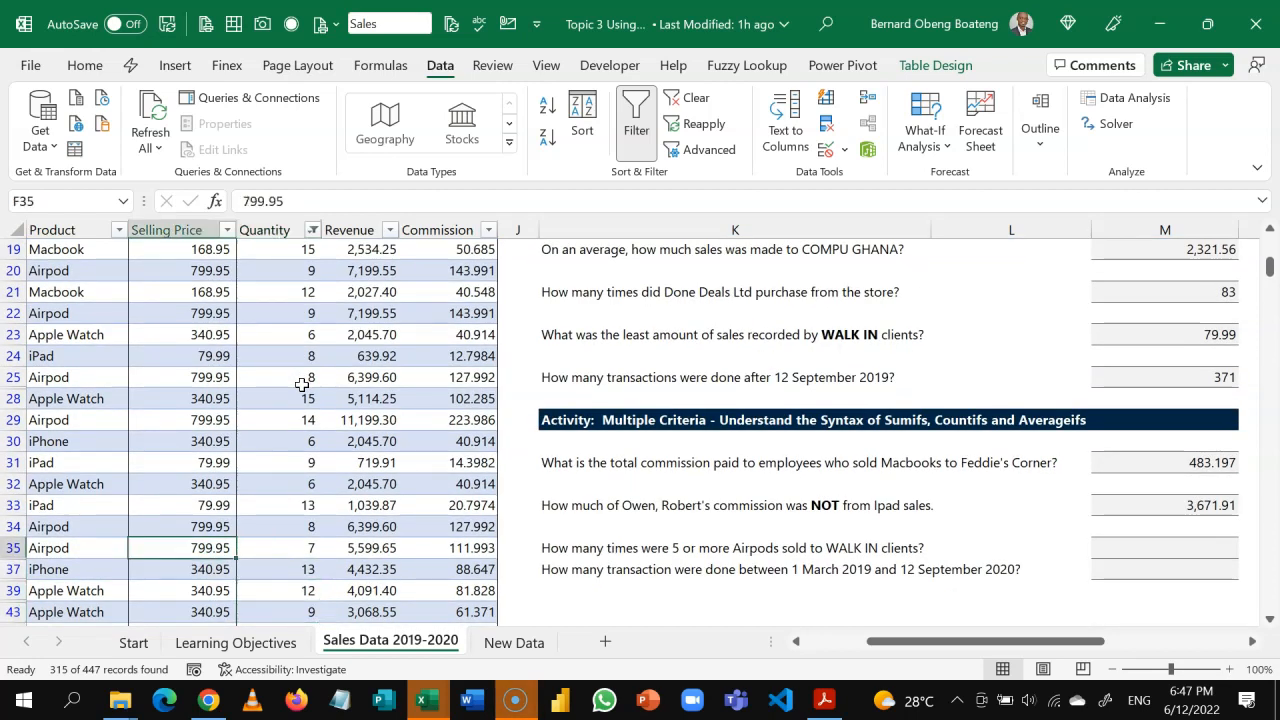
{"action": "key", "text": "Left"}
{"action": "key", "text": "Left"}
{"action": "key", "text": "Up"}
{"action": "key", "text": "Up"}
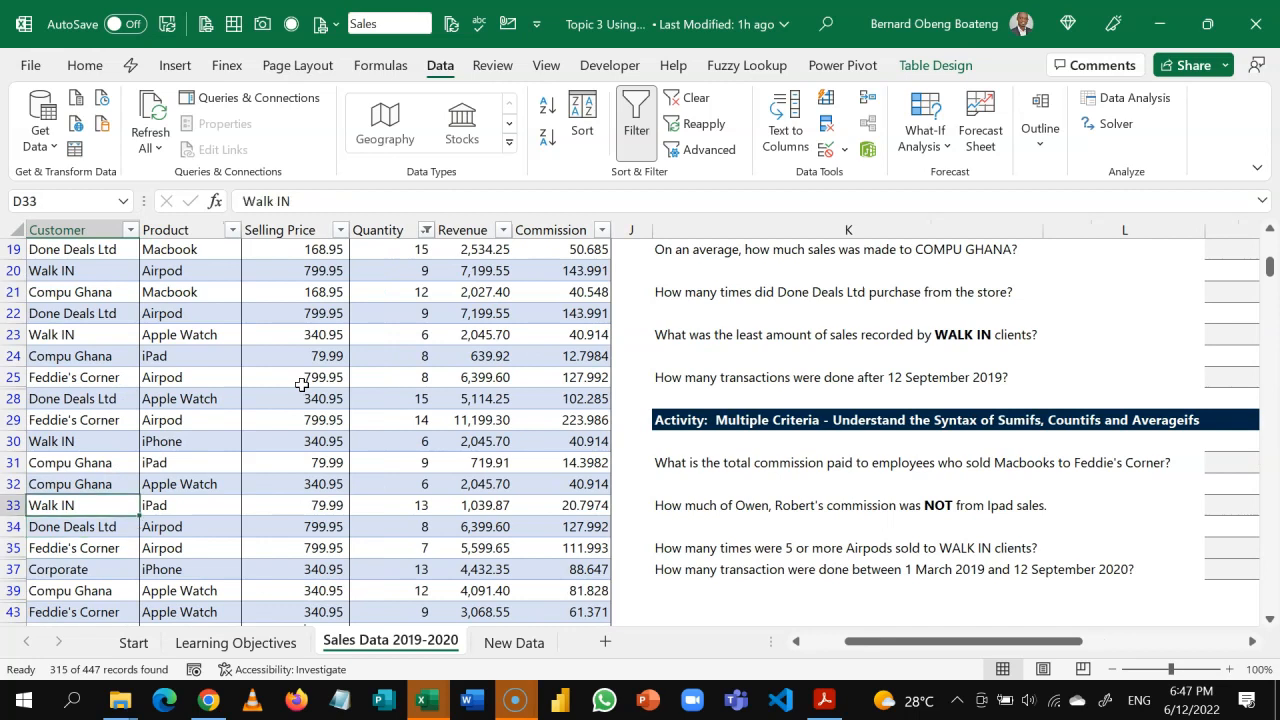
Filter the Product column to Airpod by using the value of a selected cell
{"action": "left_click", "coordinate": [200, 313]}
{"action": "right_click", "coordinate": [190, 313]}
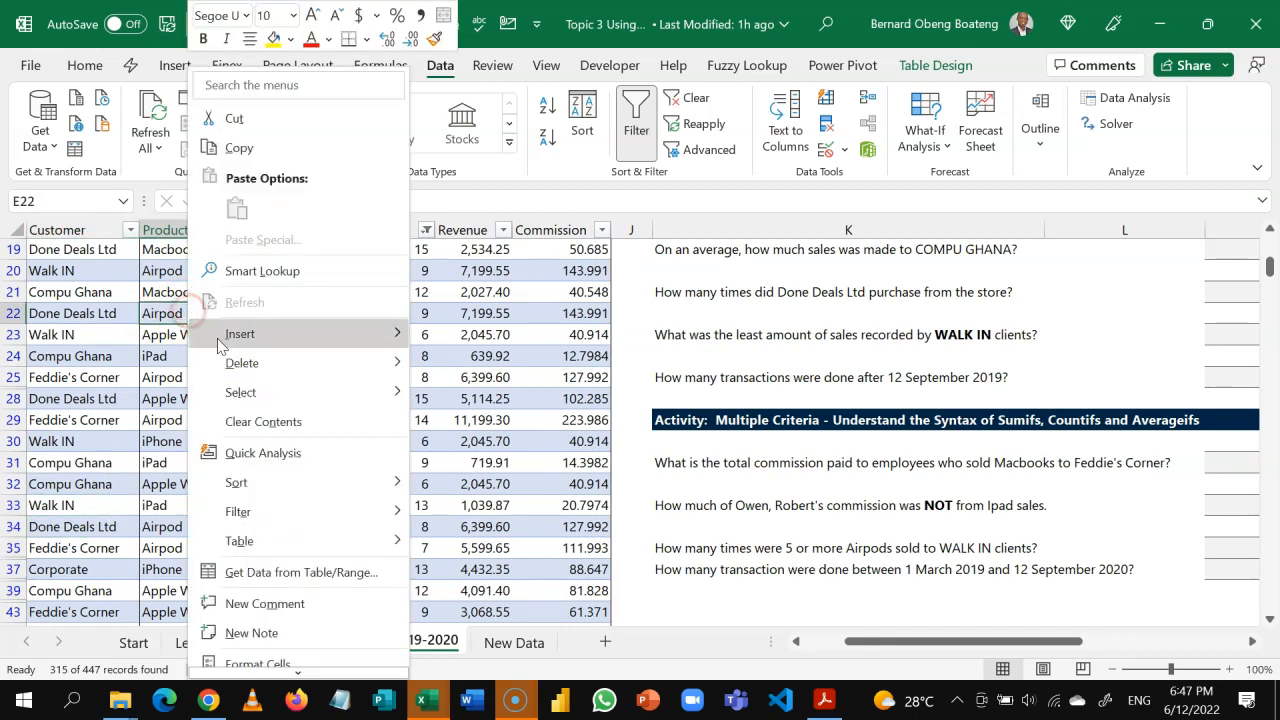
{"action": "mouse_move", "coordinate": [294, 508]}
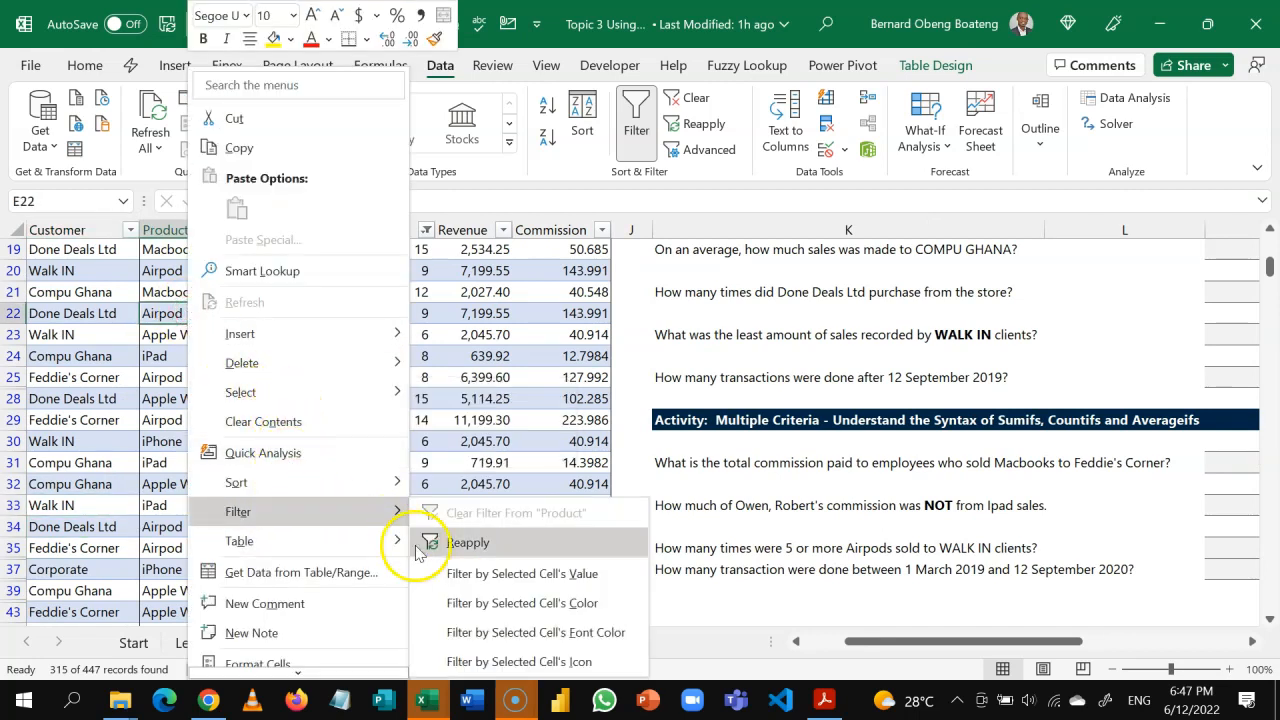
{"action": "left_click", "coordinate": [457, 572]}
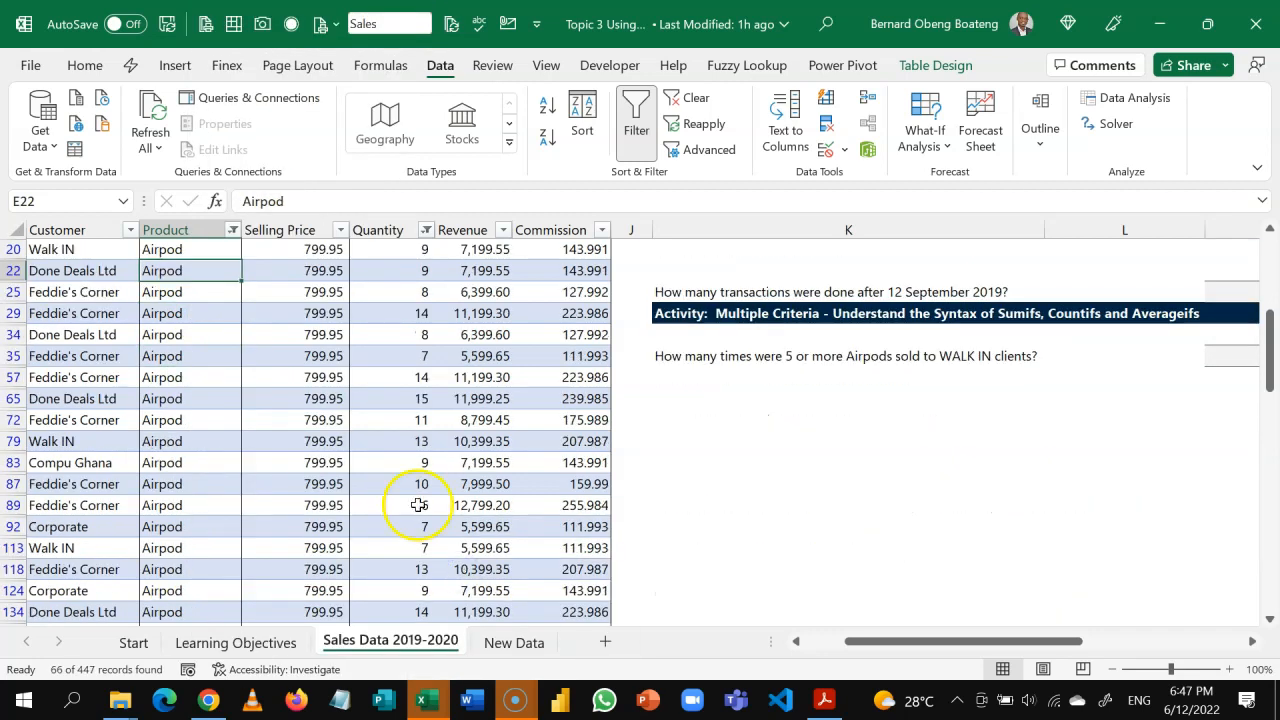
Filter the Customer column to Walk IN by using the value of a selected cell
{"action": "left_click", "coordinate": [266, 406]}
{"action": "key", "text": "Left"}
{"action": "key", "text": "Left"}
{"action": "key", "text": "Left"}
{"action": "key", "text": "Left"}
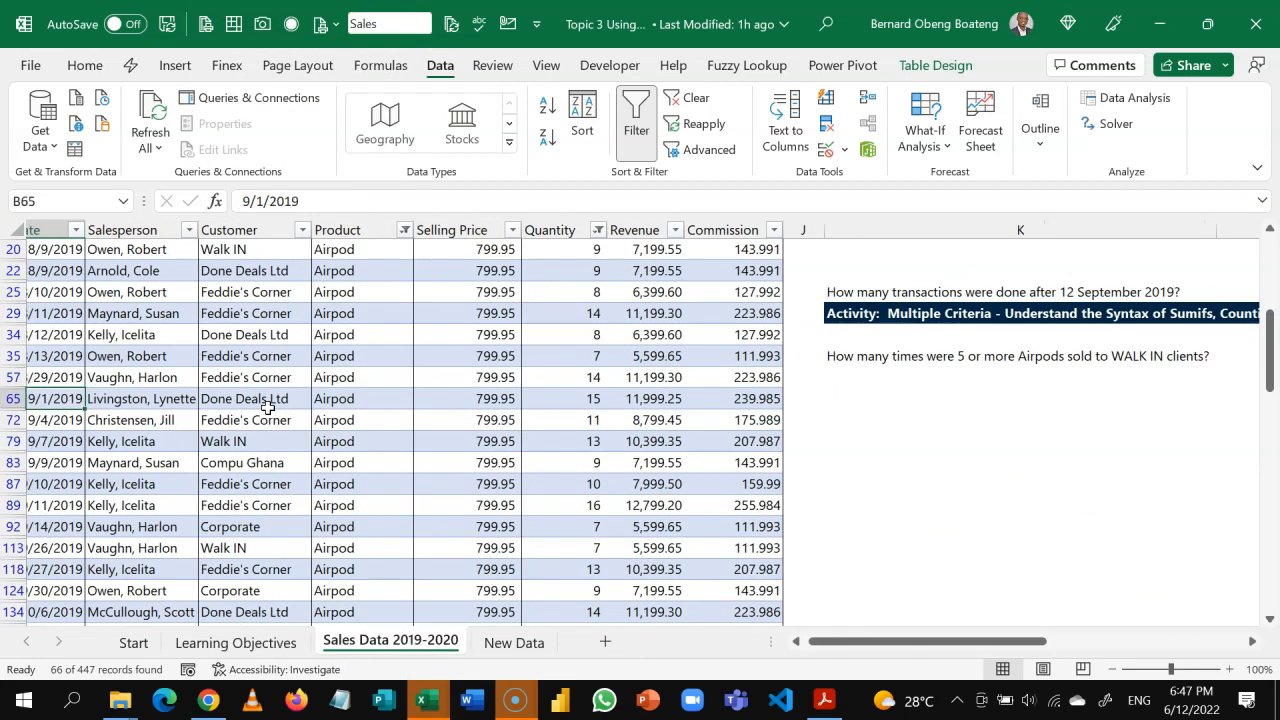
{"action": "key", "text": "Up"}
{"action": "key", "text": "Up"}
{"action": "key", "text": "Up"}
{"action": "key", "text": "Up"}
{"action": "key", "text": "Up"}
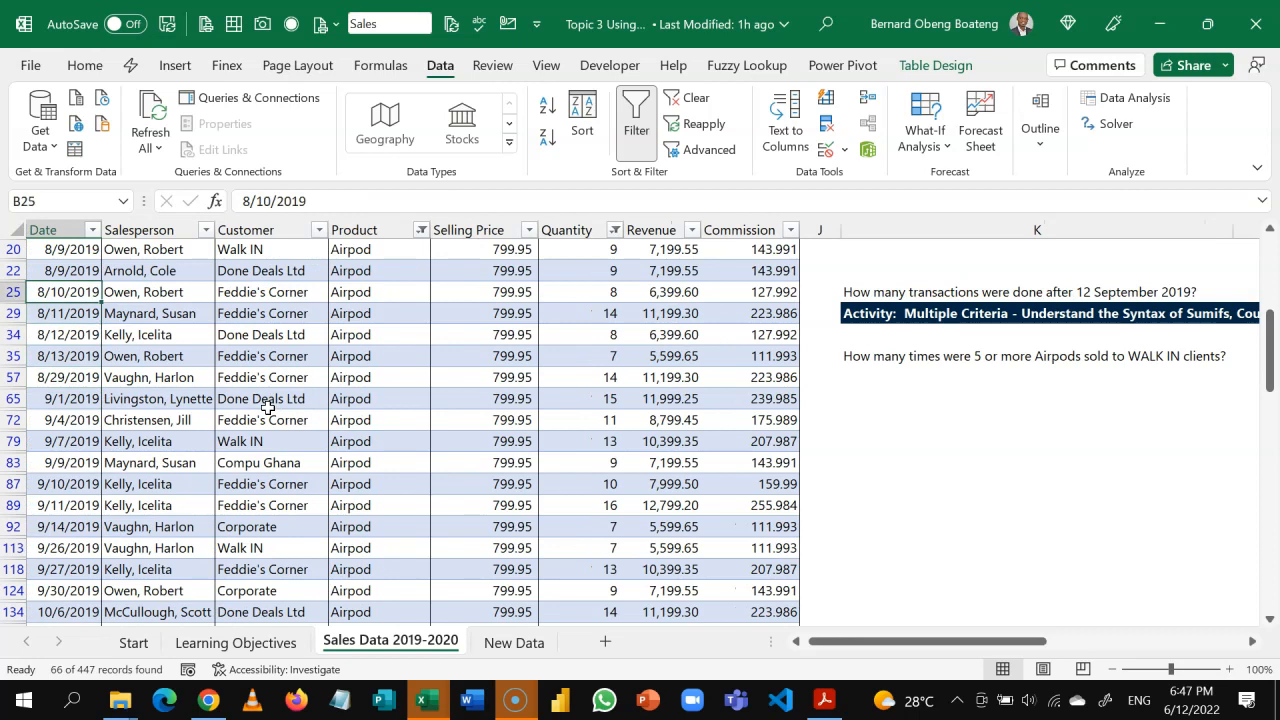
{"action": "right_click", "coordinate": [244, 254]}
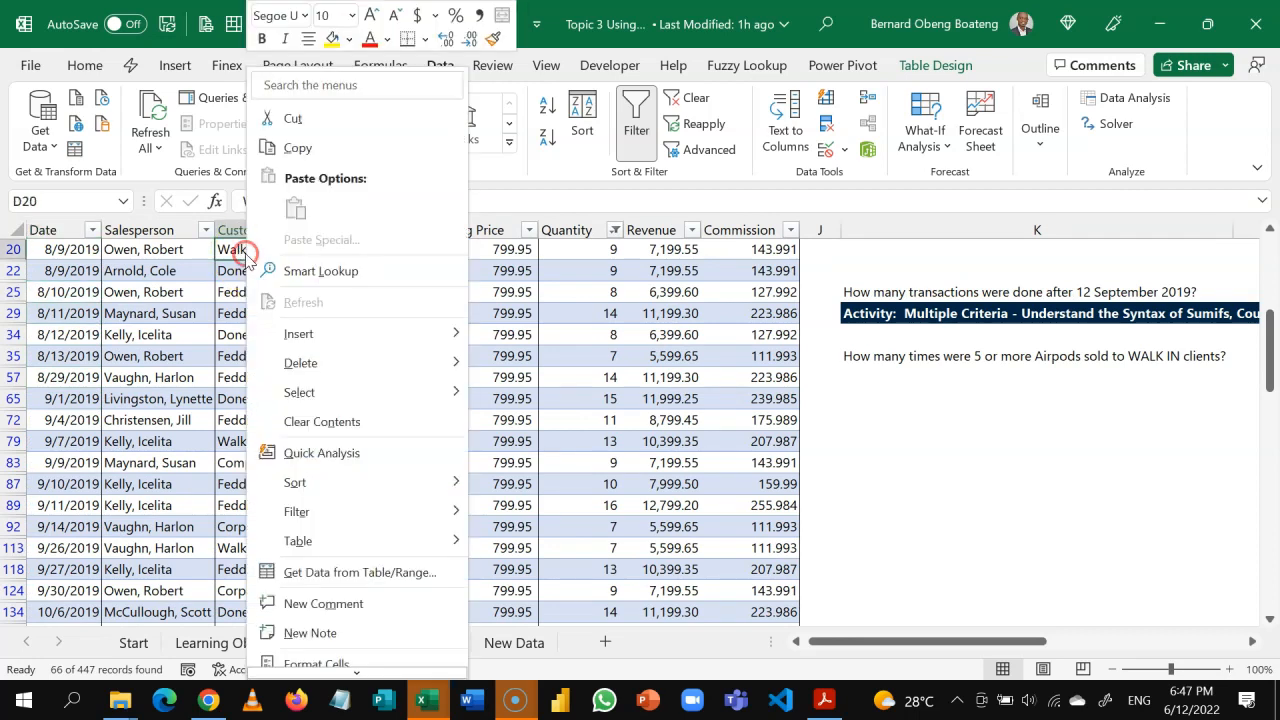
{"action": "mouse_move", "coordinate": [340, 510]}
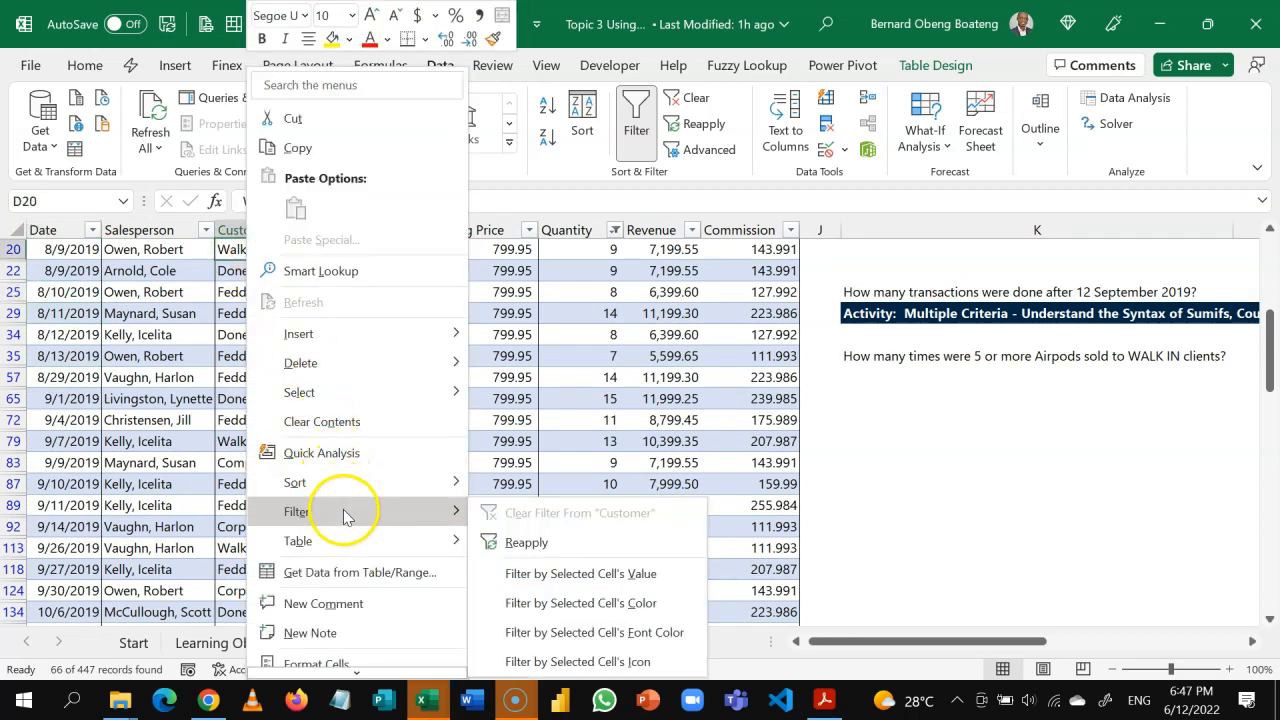
{"action": "left_click", "coordinate": [516, 565]}
Set the Customer column's total in the Sales table's total row to Count
{"action": "left_click", "coordinate": [366, 402]}
{"action": "key", "text": "Down"}
{"action": "key", "text": "Down"}
{"action": "key", "text": "Down"}
{"action": "key", "text": "Down"}
{"action": "key", "text": "Down"}
{"action": "key", "text": "Down"}
{"action": "key", "text": "Down"}
{"action": "key", "text": "Down"}
{"action": "key", "text": "Down"}
{"action": "key", "text": "Down"}
{"action": "key", "text": "Down"}
{"action": "key", "text": "Down"}
{"action": "key", "text": "Down"}
{"action": "key", "text": "Down"}
{"action": "key", "text": "Down"}
{"action": "key", "text": "Down"}
{"action": "key", "text": "Down"}
{"action": "key", "text": "Down"}
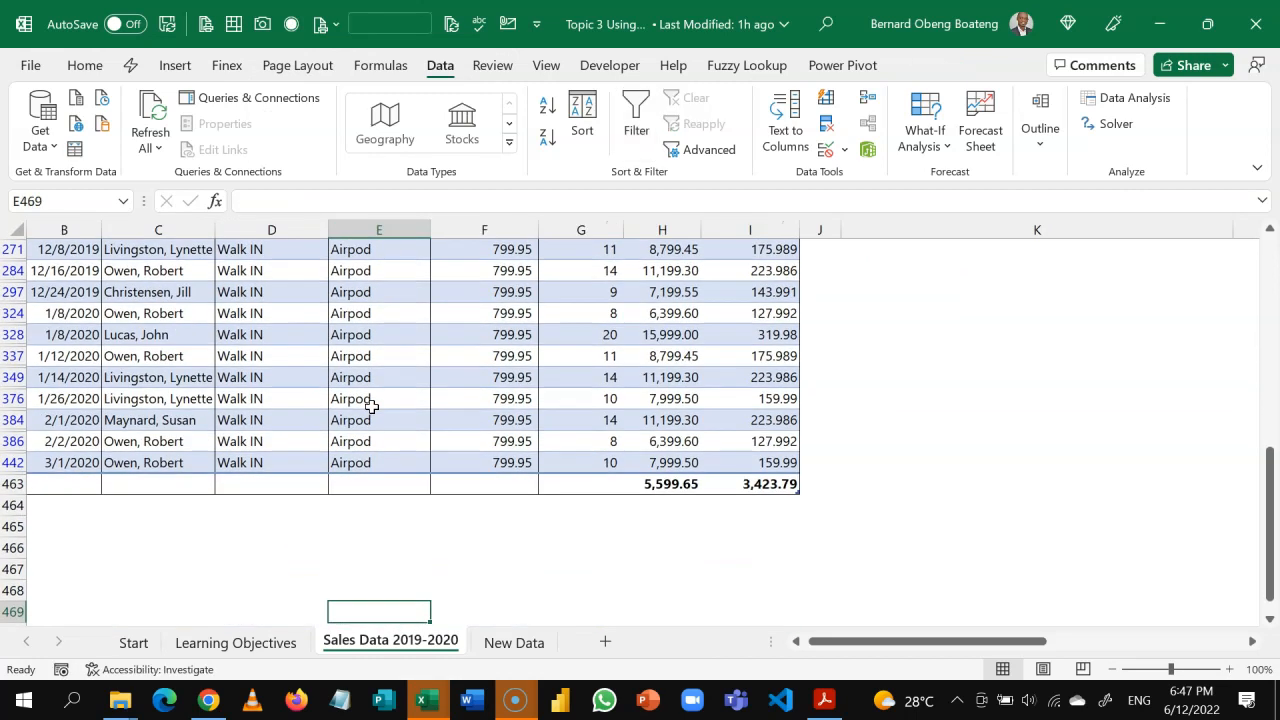
{"action": "left_click", "coordinate": [266, 495]}
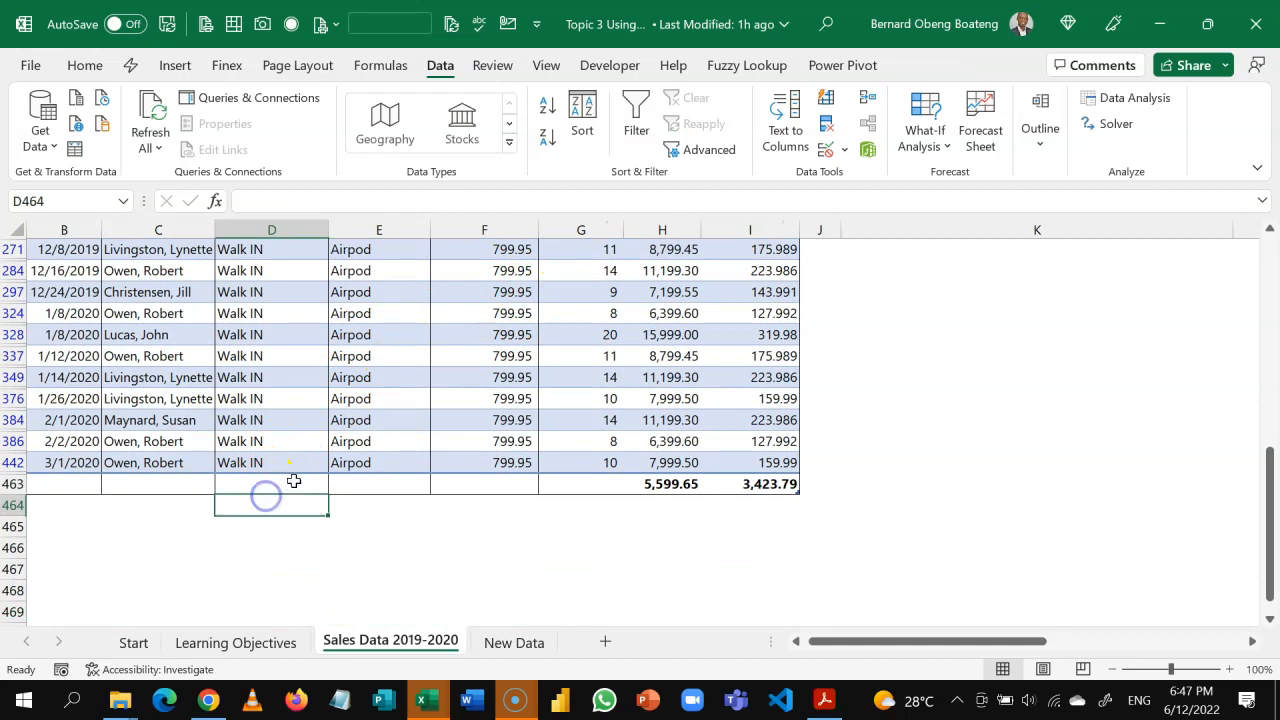
{"action": "left_click", "coordinate": [291, 481]}
{"action": "left_click", "coordinate": [331, 485]}
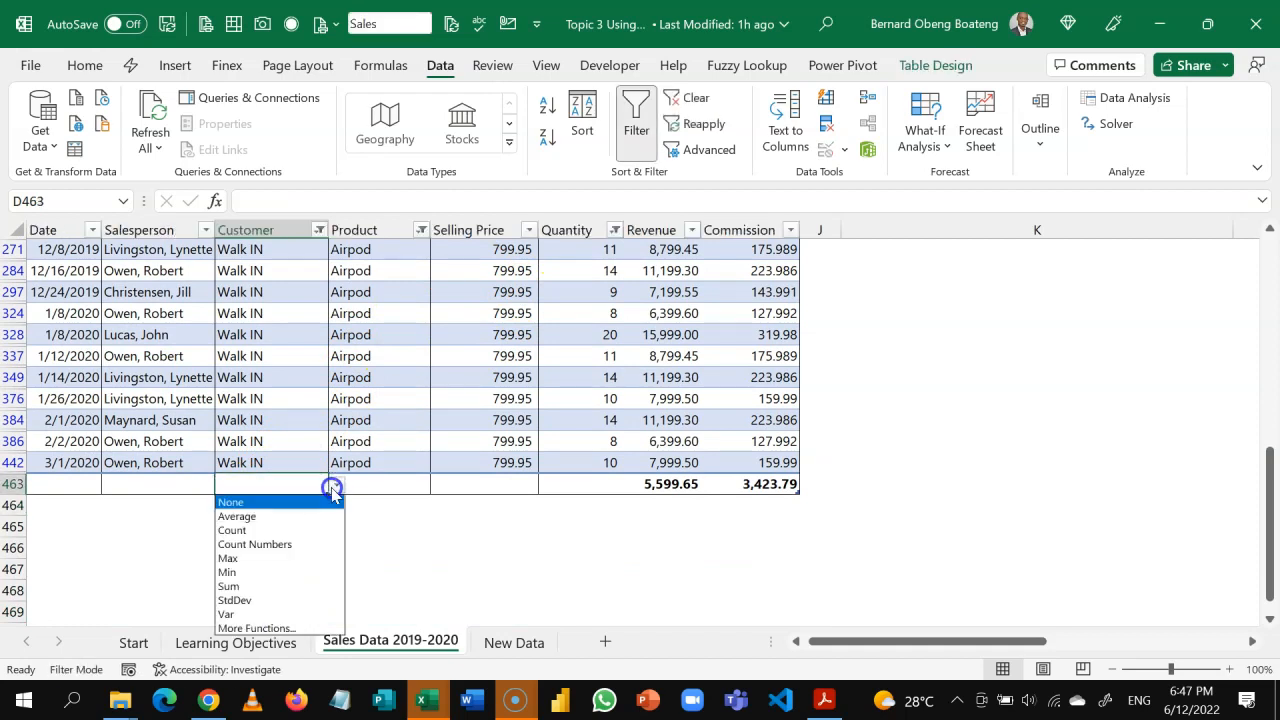
{"action": "left_click", "coordinate": [306, 531]}
{"action": "left_click", "coordinate": [357, 435]}
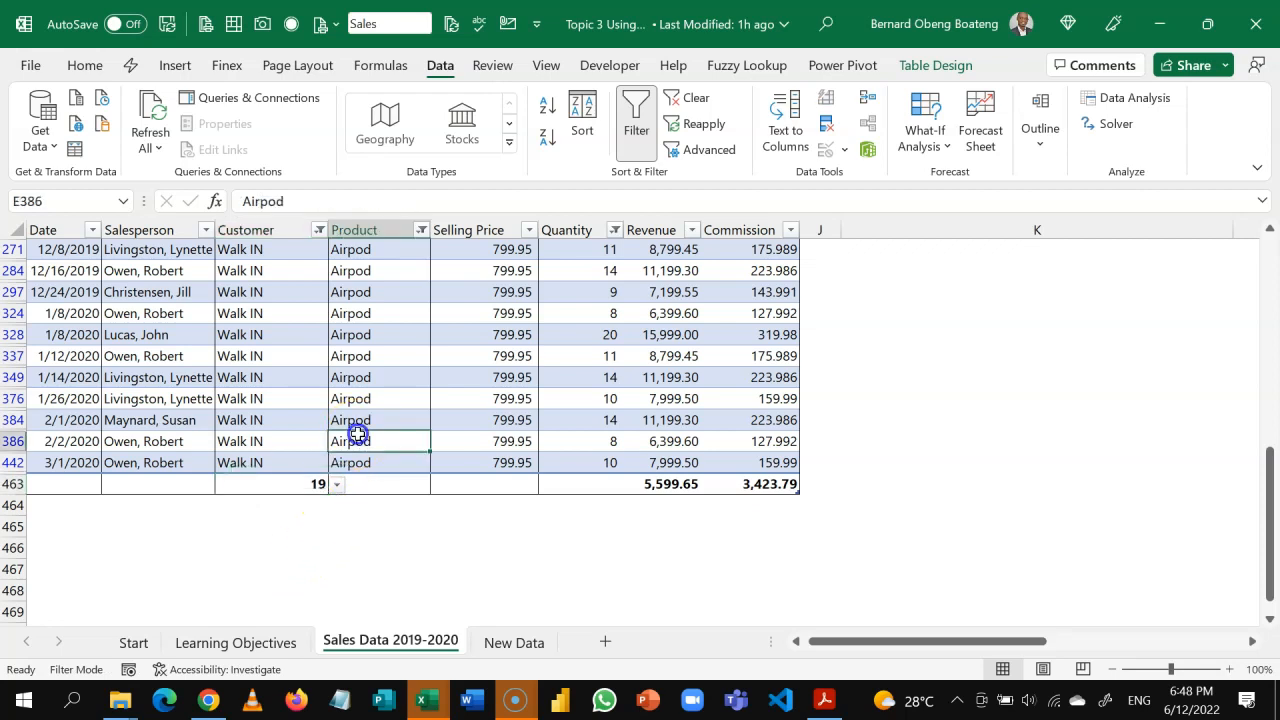
Remove all filters and the filter buttons from the Sales table
{"action": "key", "text": "Left"}
{"action": "key", "text": "Right"}
{"action": "key", "text": "Right"}
{"action": "key", "text": "Right"}
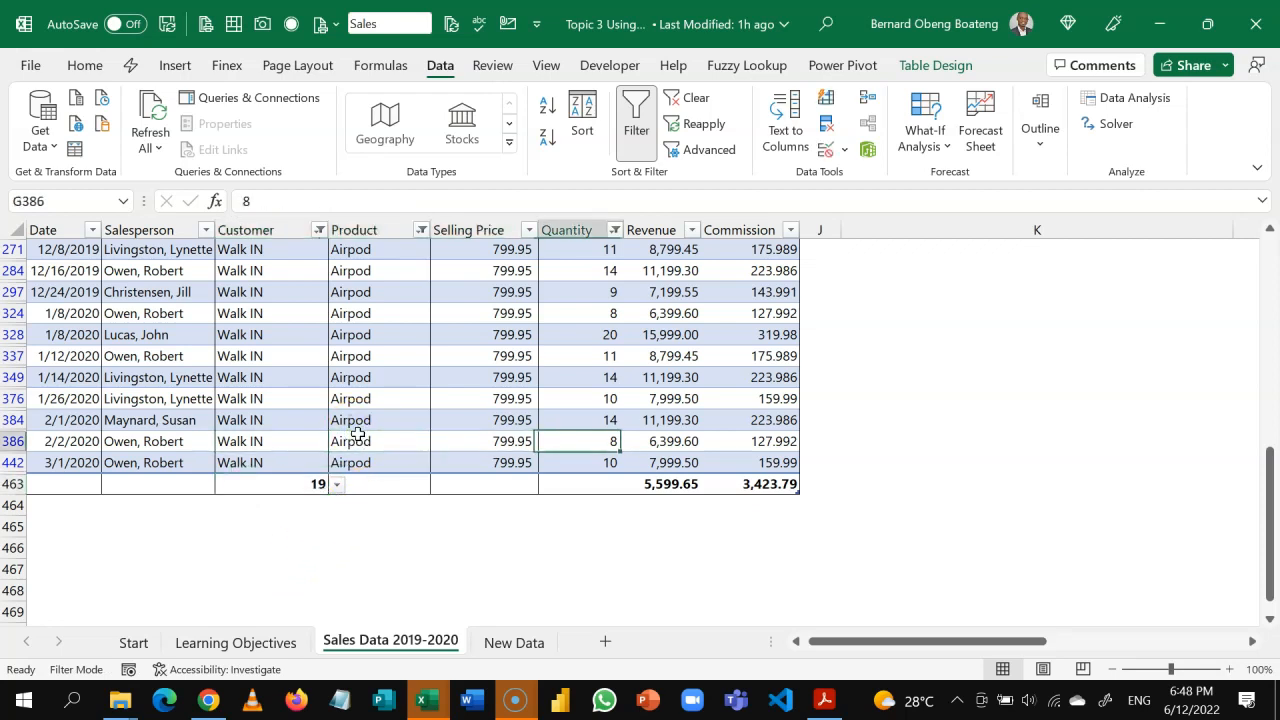
{"action": "key", "text": "ctrl+Up"}
{"action": "key", "text": "ctrl+Up"}
{"action": "key", "text": "Down"}
{"action": "key", "text": "Down"}
{"action": "key", "text": "Down"}
{"action": "key", "text": "Down"}
{"action": "key", "text": "Down"}
{"action": "key", "text": "Down"}
{"action": "key", "text": "Down"}
{"action": "key", "text": "Down"}
{"action": "key", "text": "Down"}
{"action": "key", "text": "Down"}
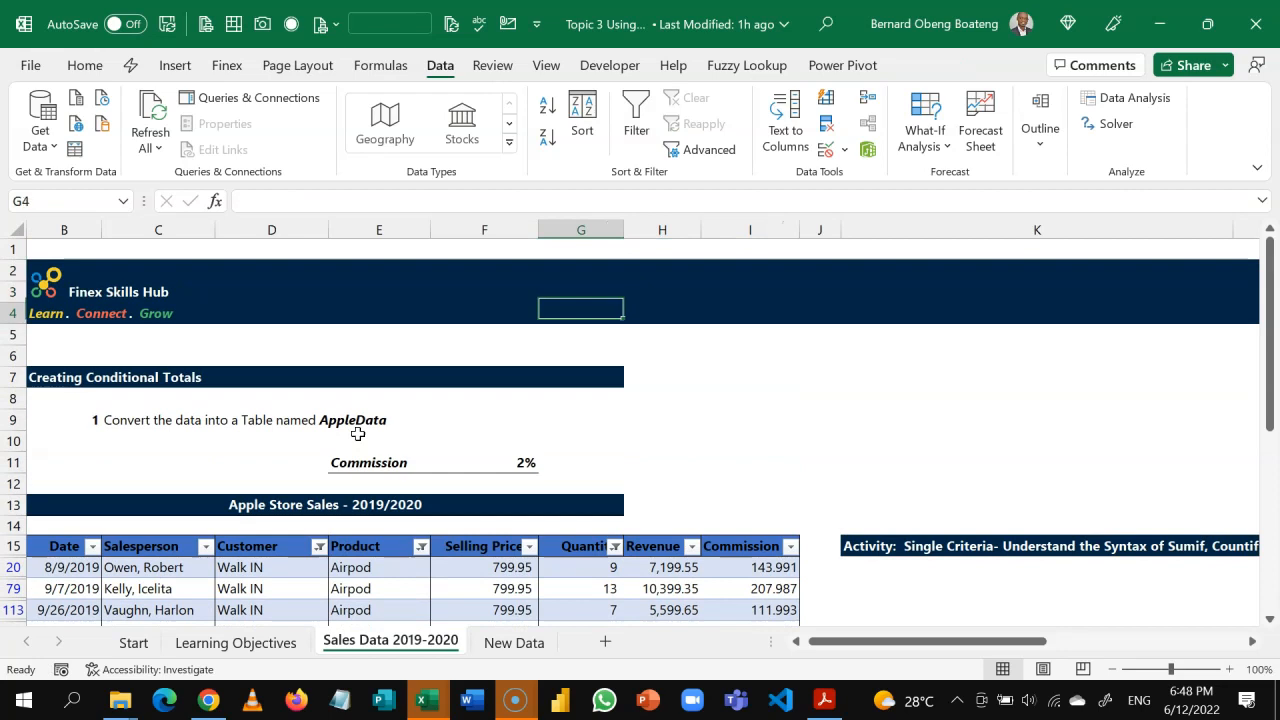
{"action": "key", "text": "Down"}
{"action": "key", "text": "Down"}
{"action": "key", "text": "Down"}
{"action": "key", "text": "Down"}
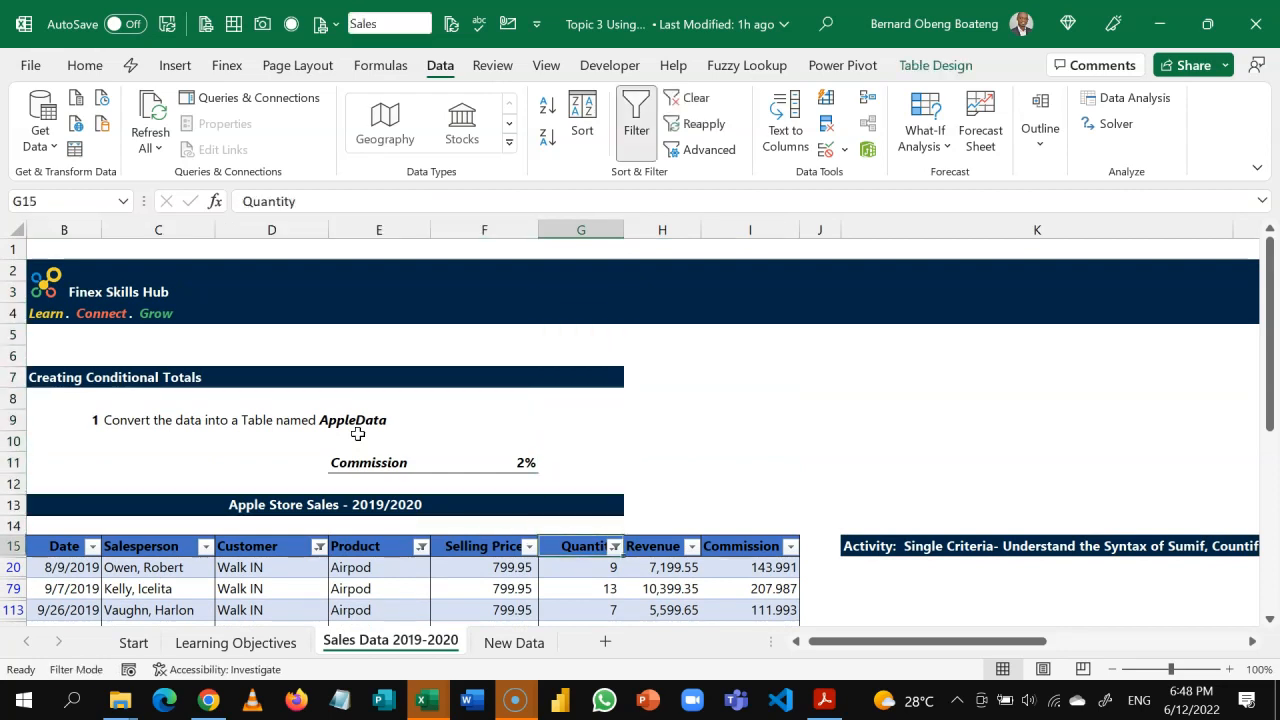
{"action": "key", "text": "ctrl+shift+l"}
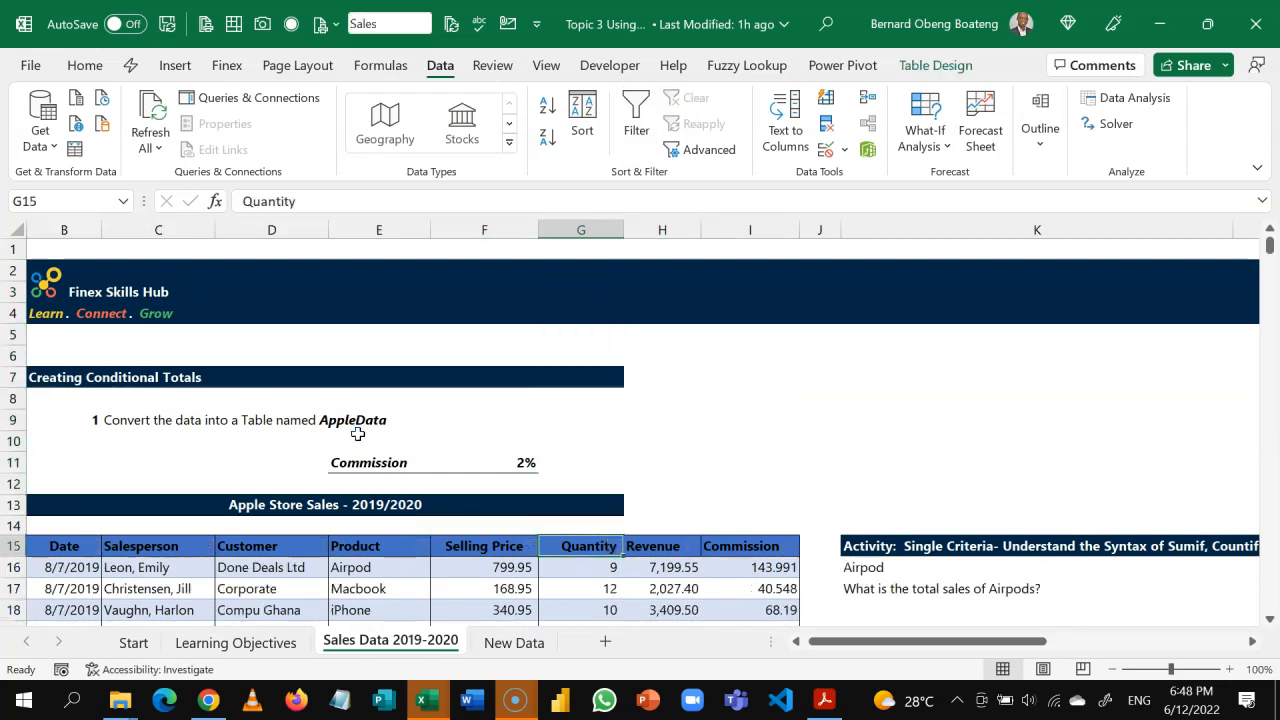
Start a COUNTIFS formula in M35 with Sales[Product] as the first criteria range and "Airpod" as its criterion
{"action": "key", "text": "Right"}
{"action": "key", "text": "Right"}
{"action": "key", "text": "Right"}
{"action": "key", "text": "Right"}
{"action": "key", "text": "Down"}
{"action": "key", "text": "Down"}
{"action": "key", "text": "Down"}
{"action": "key", "text": "Down"}
{"action": "key", "text": "Down"}
{"action": "key", "text": "Down"}
{"action": "key", "text": "Down"}
{"action": "key", "text": "Down"}
{"action": "key", "text": "Down"}
{"action": "key", "text": "Down"}
{"action": "key", "text": "Down"}
{"action": "key", "text": "Down"}
{"action": "key", "text": "Down"}
{"action": "key", "text": "Down"}
{"action": "key", "text": "Down"}
{"action": "key", "text": "Down"}
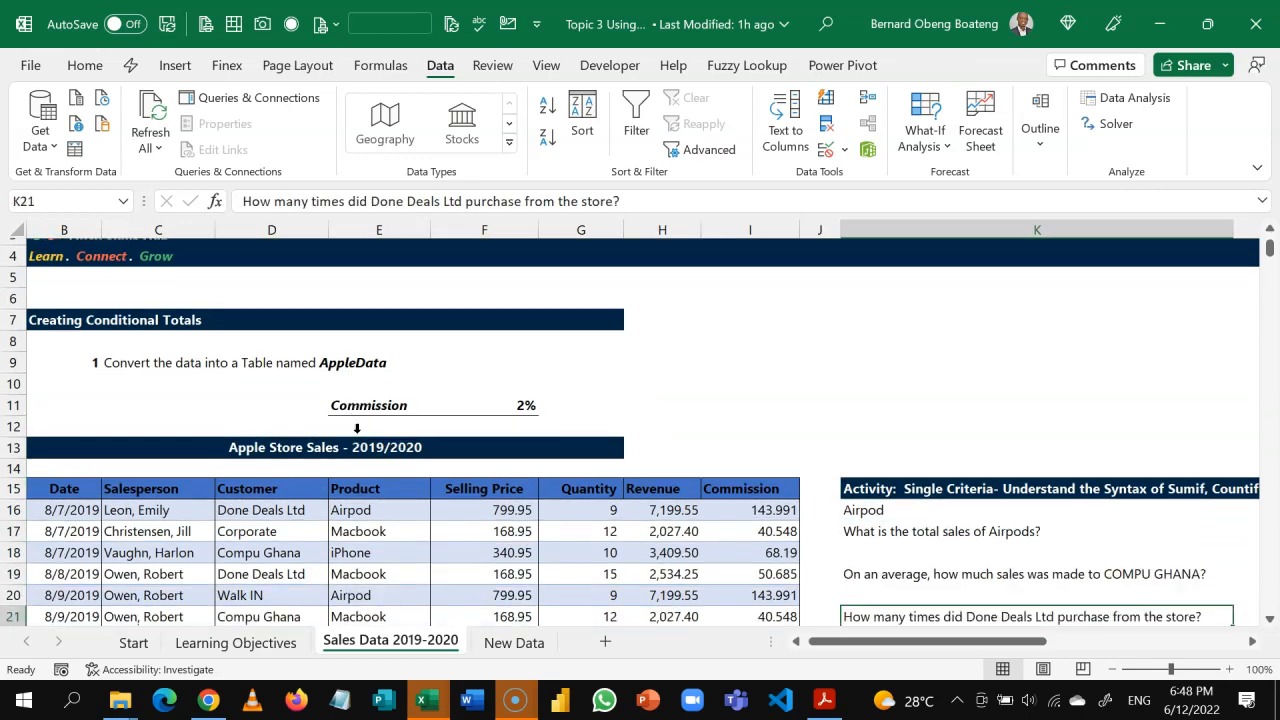
{"action": "key", "text": "Down"}
{"action": "key", "text": "Down"}
{"action": "key", "text": "Down"}
{"action": "key", "text": "Down"}
{"action": "key", "text": "Down"}
{"action": "key", "text": "Right"}
{"action": "key", "text": "Right"}
{"action": "key", "text": "Down"}
{"action": "key", "text": "Down"}
{"action": "key", "text": "Down"}
{"action": "key", "text": "Up"}
{"action": "key", "text": "Up"}
{"action": "key", "text": "Right"}
{"action": "key", "text": "Right"}
{"action": "key", "text": "Up"}
{"action": "key", "text": "Up"}
{"action": "key", "text": "Left"}
{"action": "key", "text": "Left"}
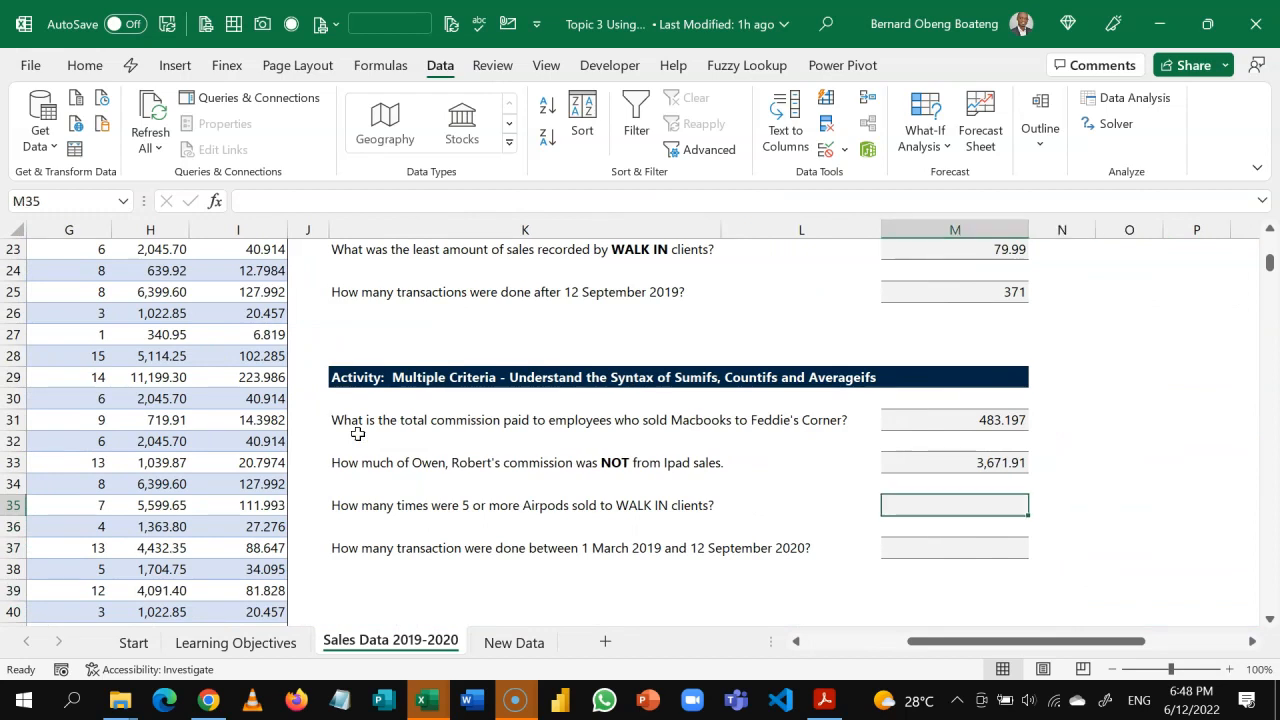
{"action": "type", "text": "=COUNT"}
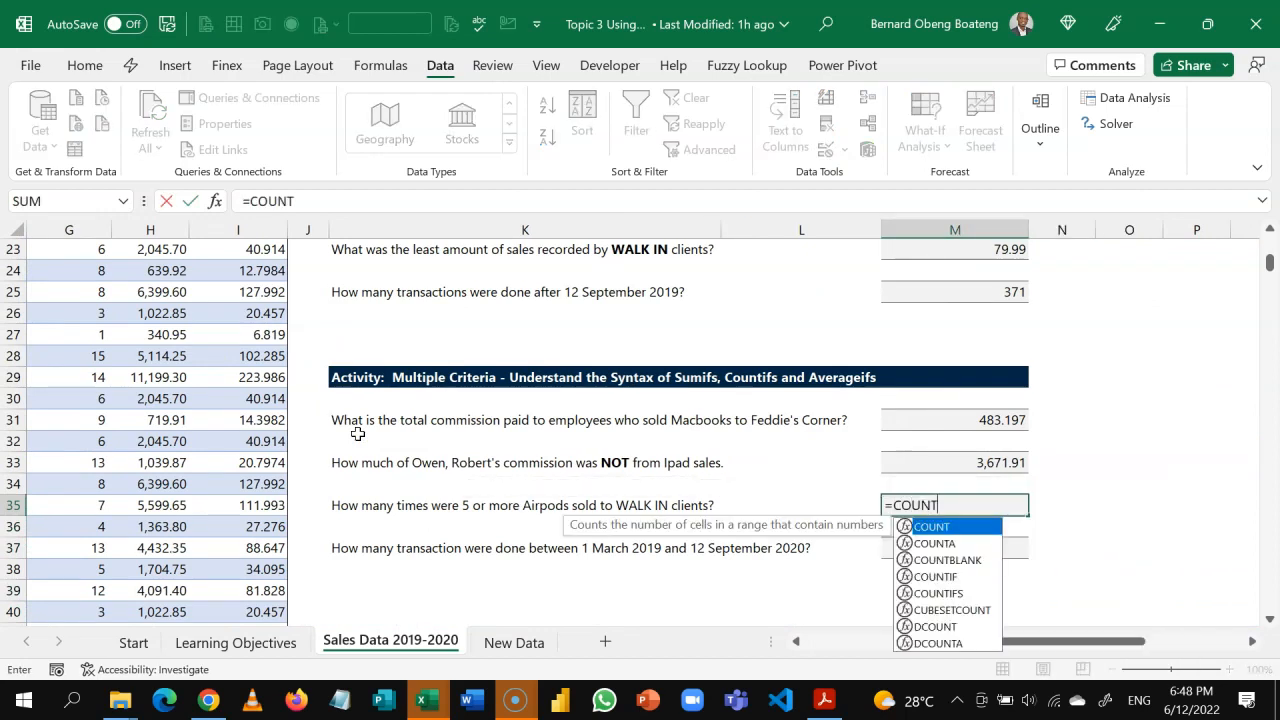
{"action": "key", "text": "Down"}
{"action": "key", "text": "Down"}
{"action": "key", "text": "Down"}
{"action": "key", "text": "Down"}
{"action": "key", "text": "Tab"}
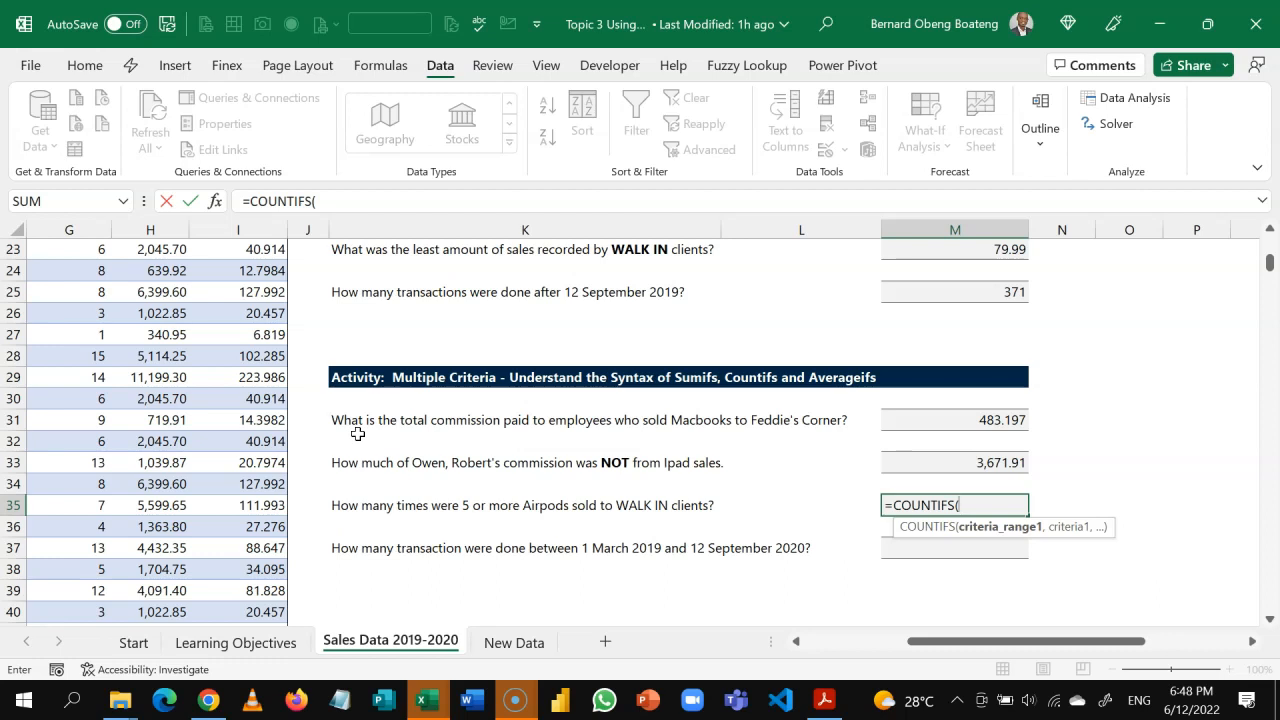
{"action": "type", "text": "Sales["}
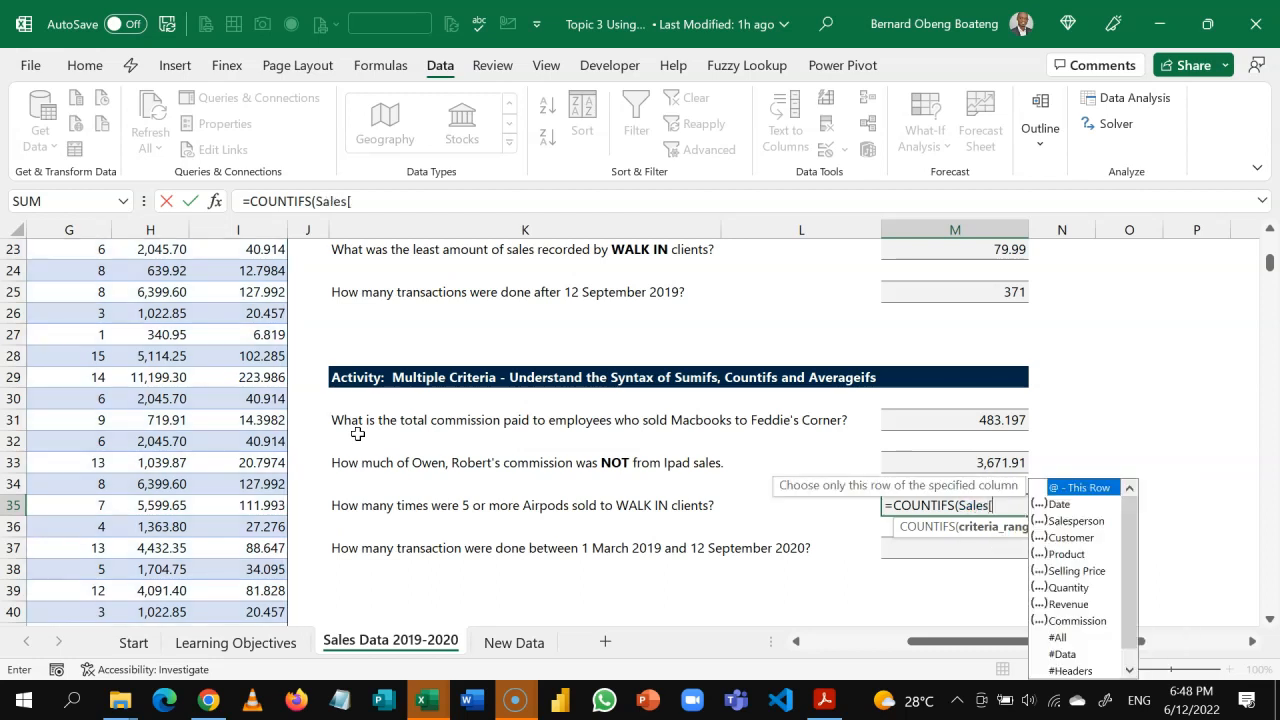
{"action": "type", "text": "P"}
{"action": "key", "text": "Tab"}
{"action": "type", "text": "]"}
{"action": "type", "text": ","}
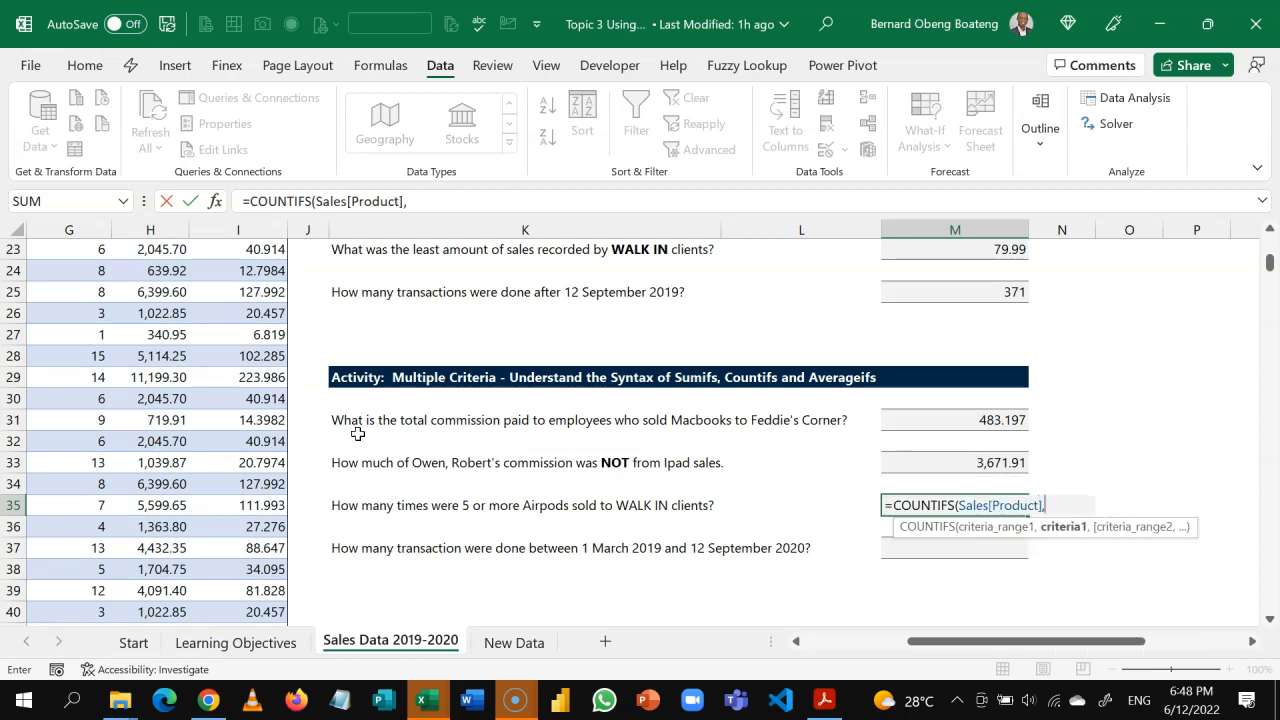
{"action": "type", "text": "\"aIRPOD\""}
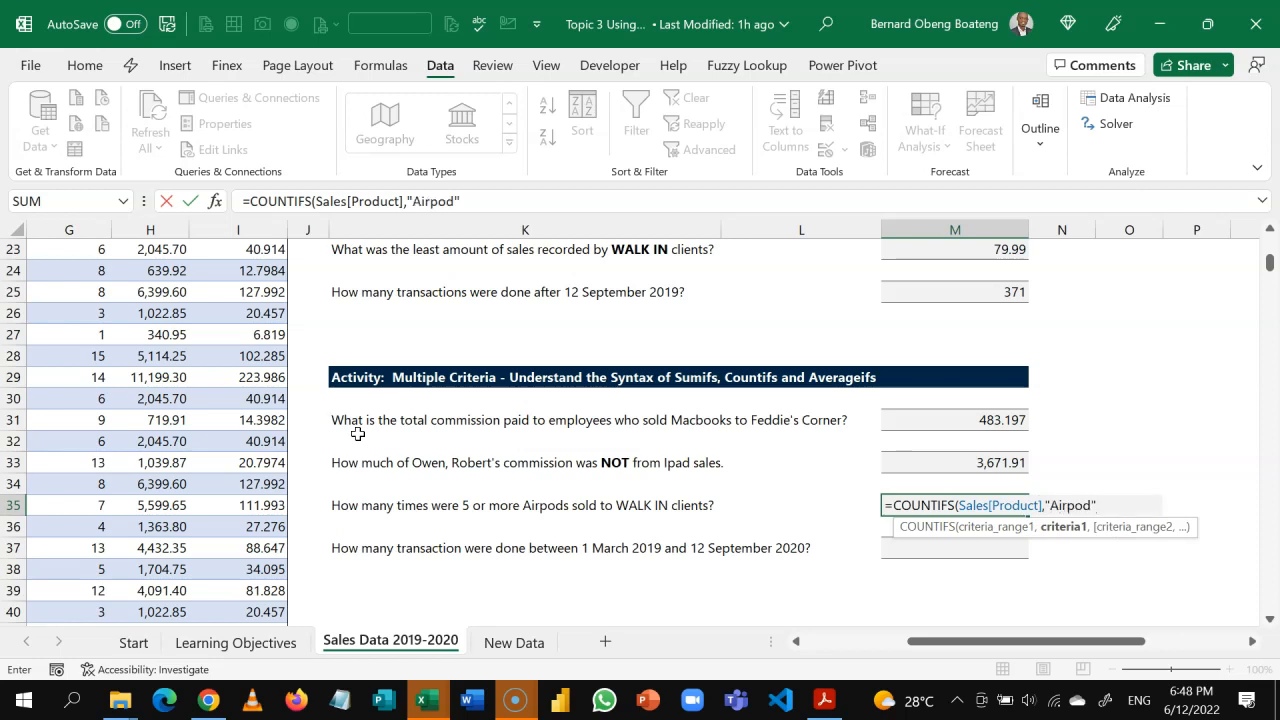
{"action": "type", "text": ","}
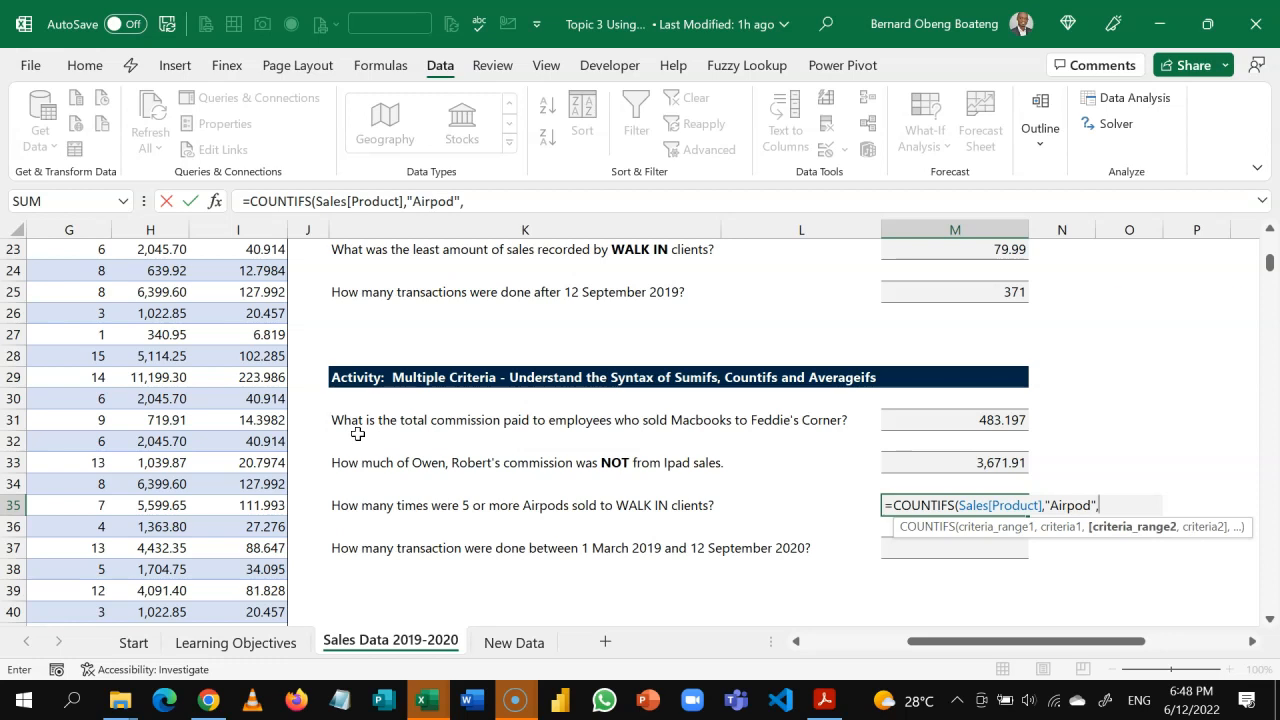
Add Sales[Customer] as the second criteria range of the COUNTIFS formula, with the criterion "Walk in"
{"action": "type", "text": "sal"}
{"action": "key", "text": "Tab"}
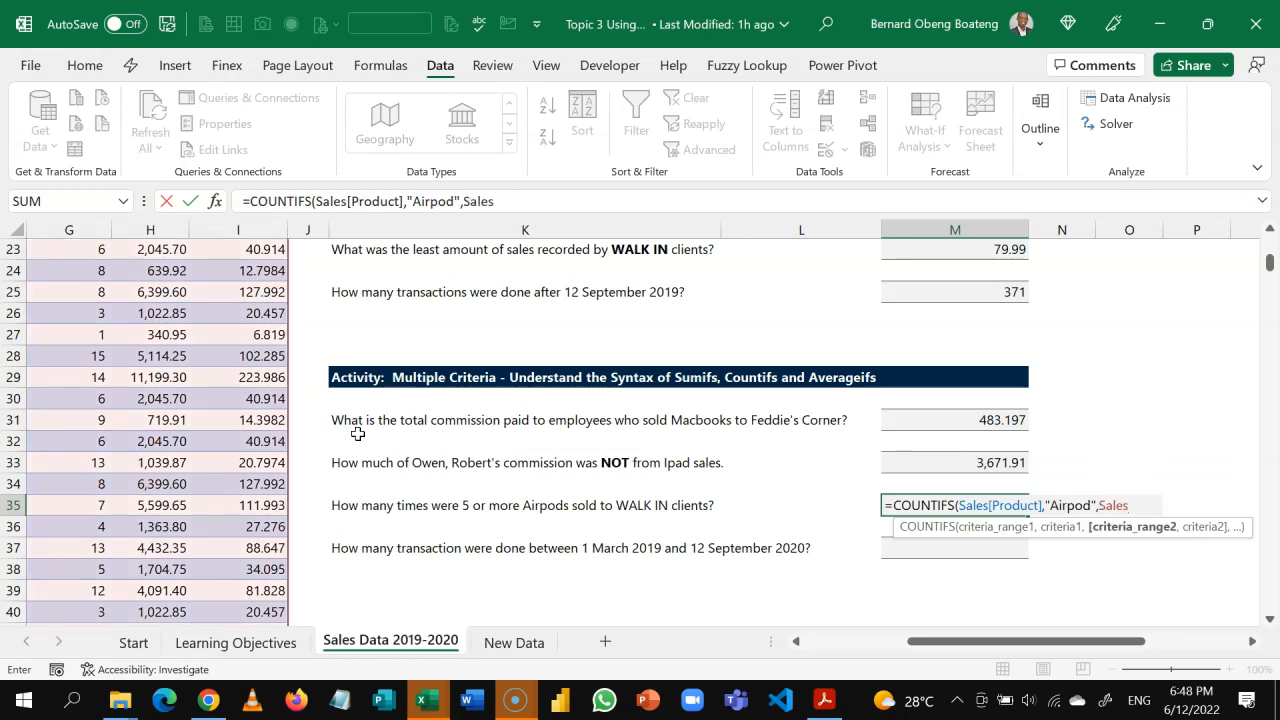
{"action": "type", "text": "[cu"}
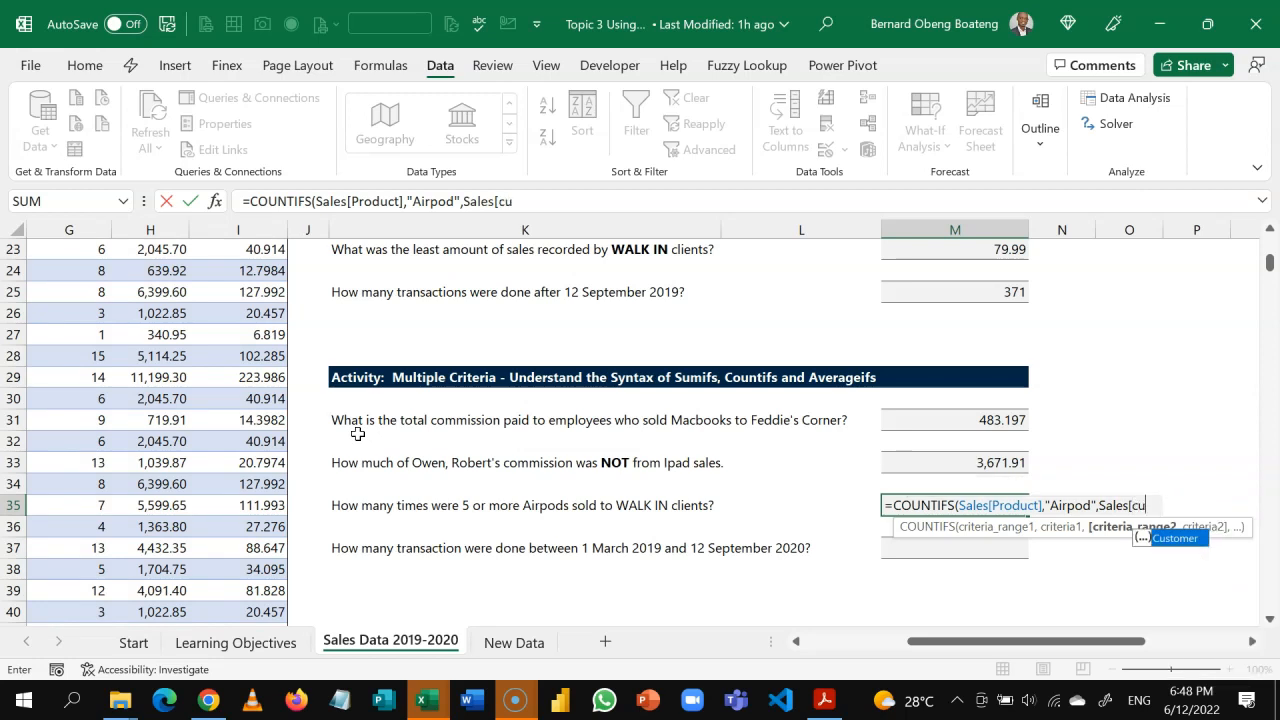
{"action": "key", "text": "Tab"}
{"action": "type", "text": "],"}
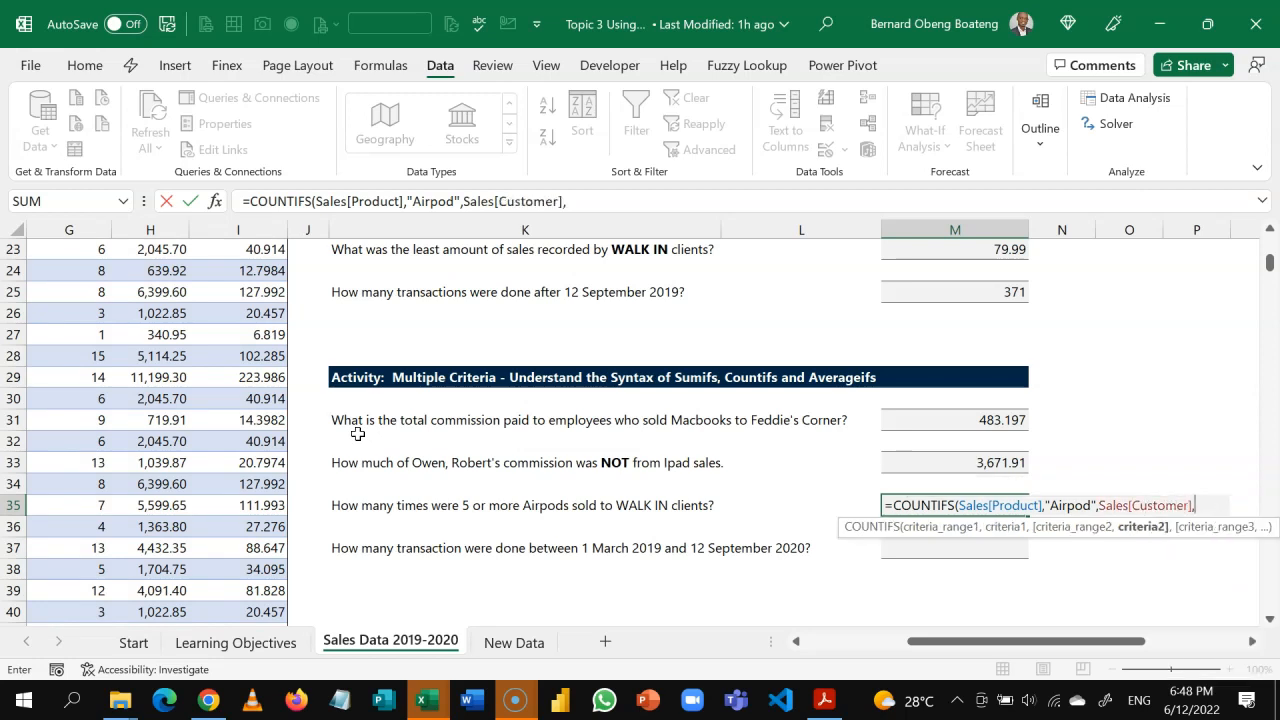
{"action": "left_click", "coordinate": [1252, 641]}
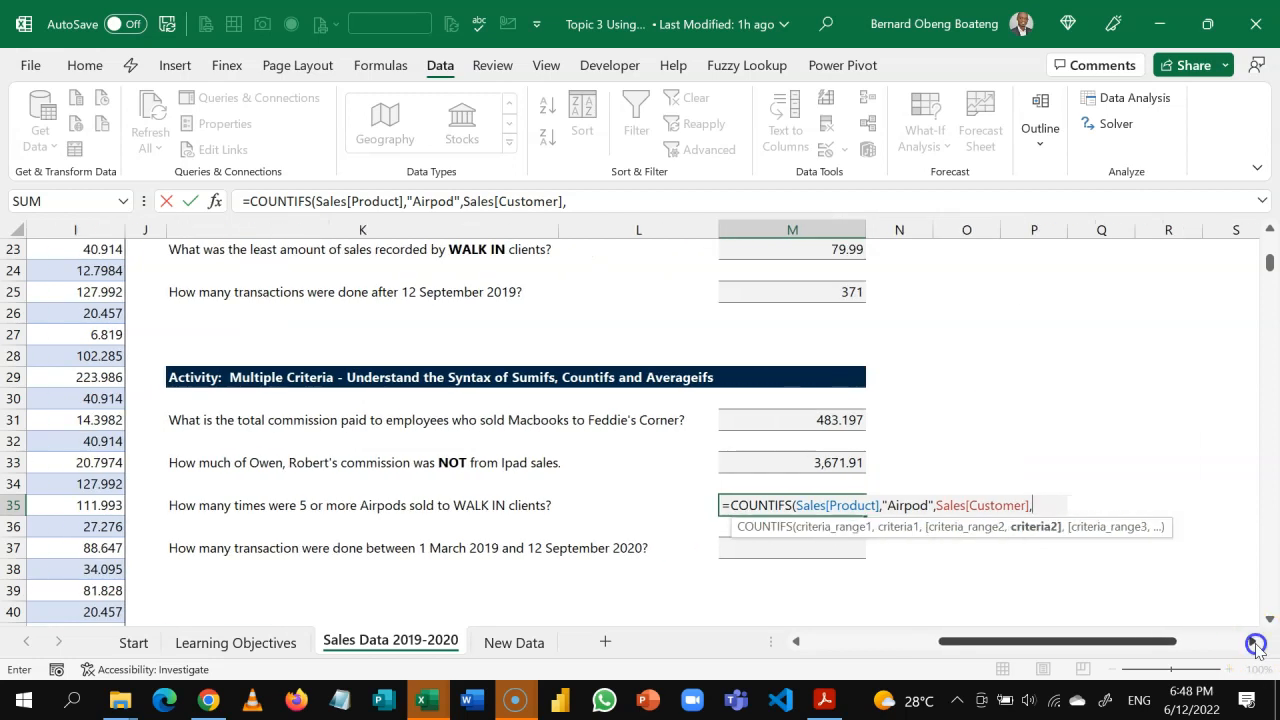
{"action": "type", "text": "\"Walk in\""}
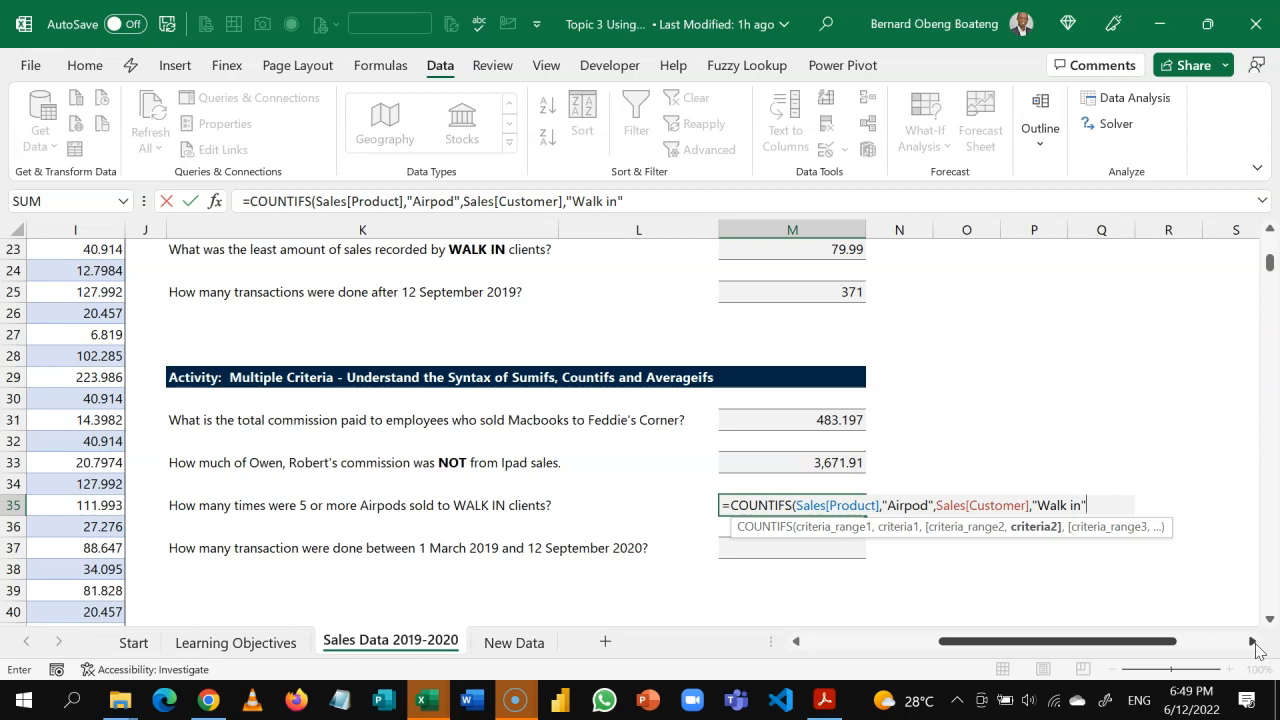
{"action": "type", "text": ","}
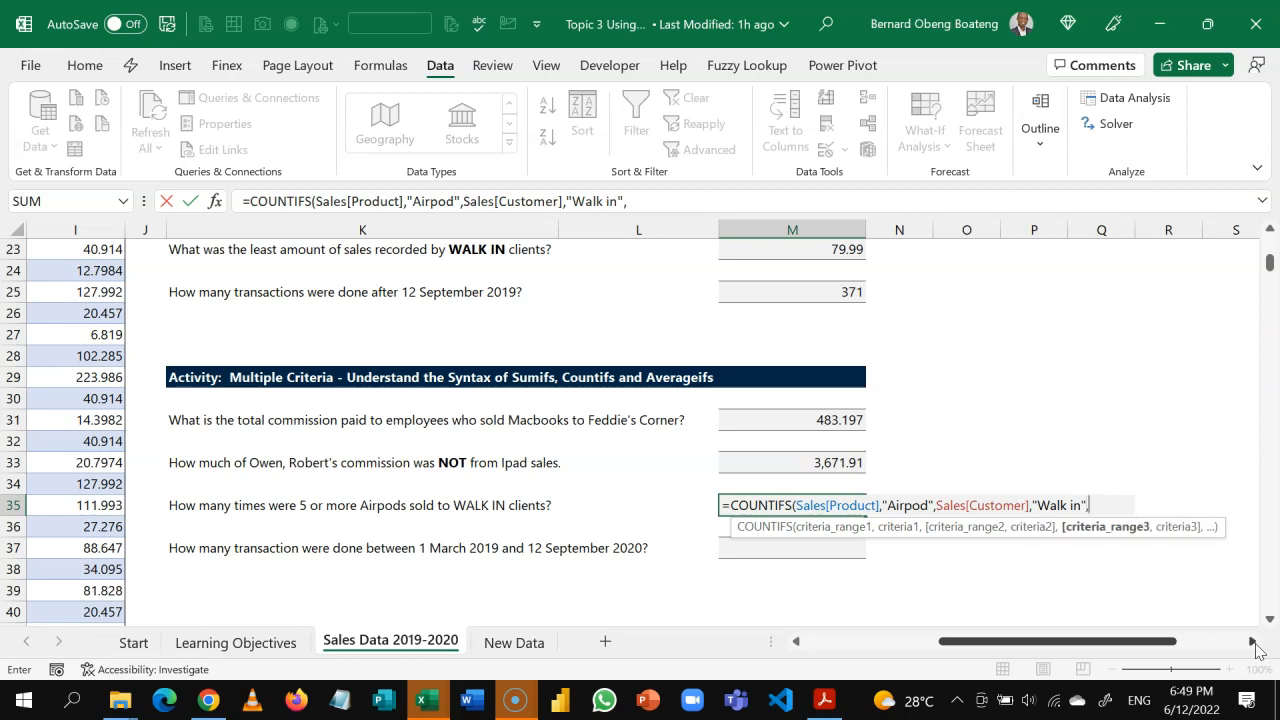
Add Sales[Quantity] with the criterion ">5" as the third condition and complete the COUNTIFS formula in M35
{"action": "type", "text": "Sales"}
{"action": "key", "text": "Tab"}
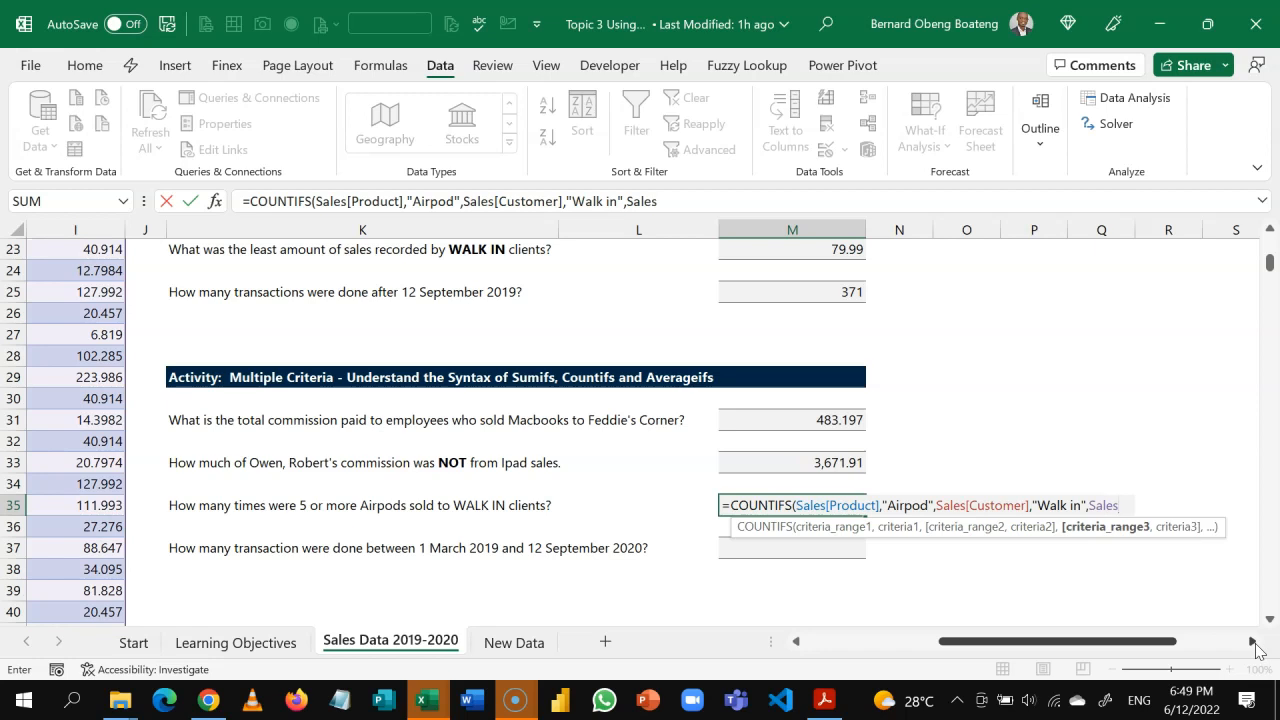
{"action": "type", "text": "[q"}
{"action": "key", "text": "Tab"}
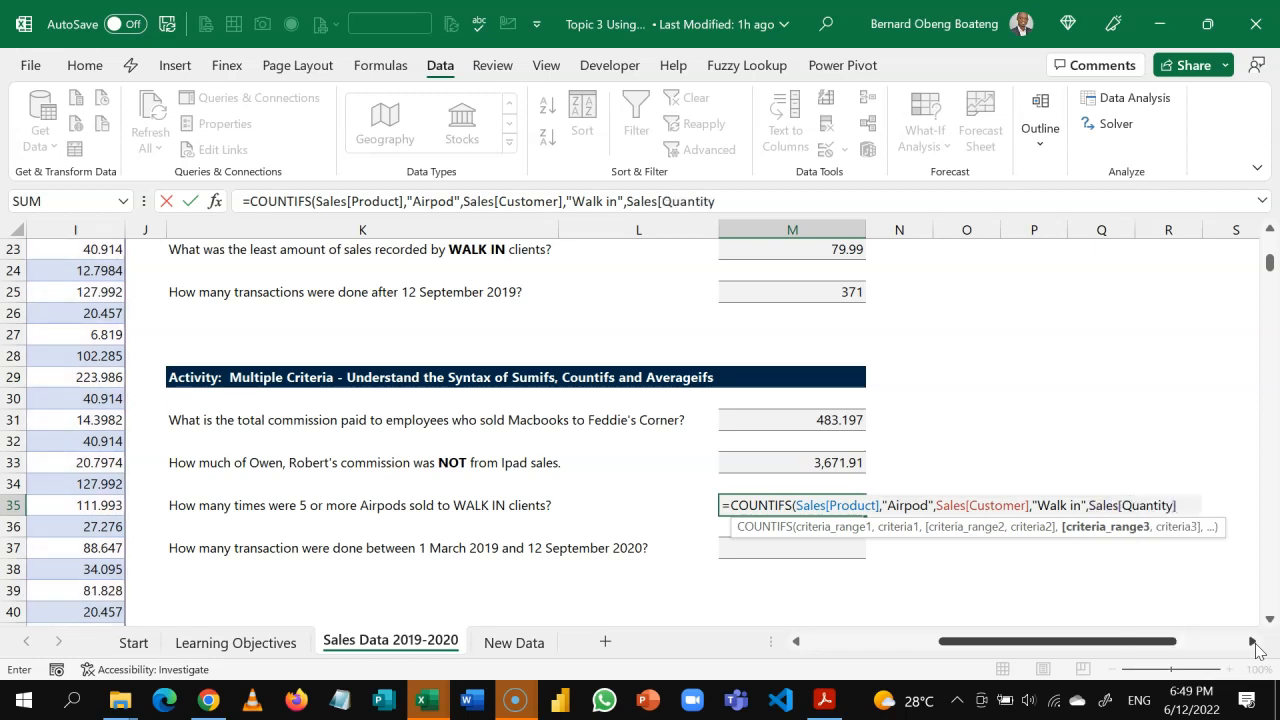
{"action": "type", "text": "],\""}
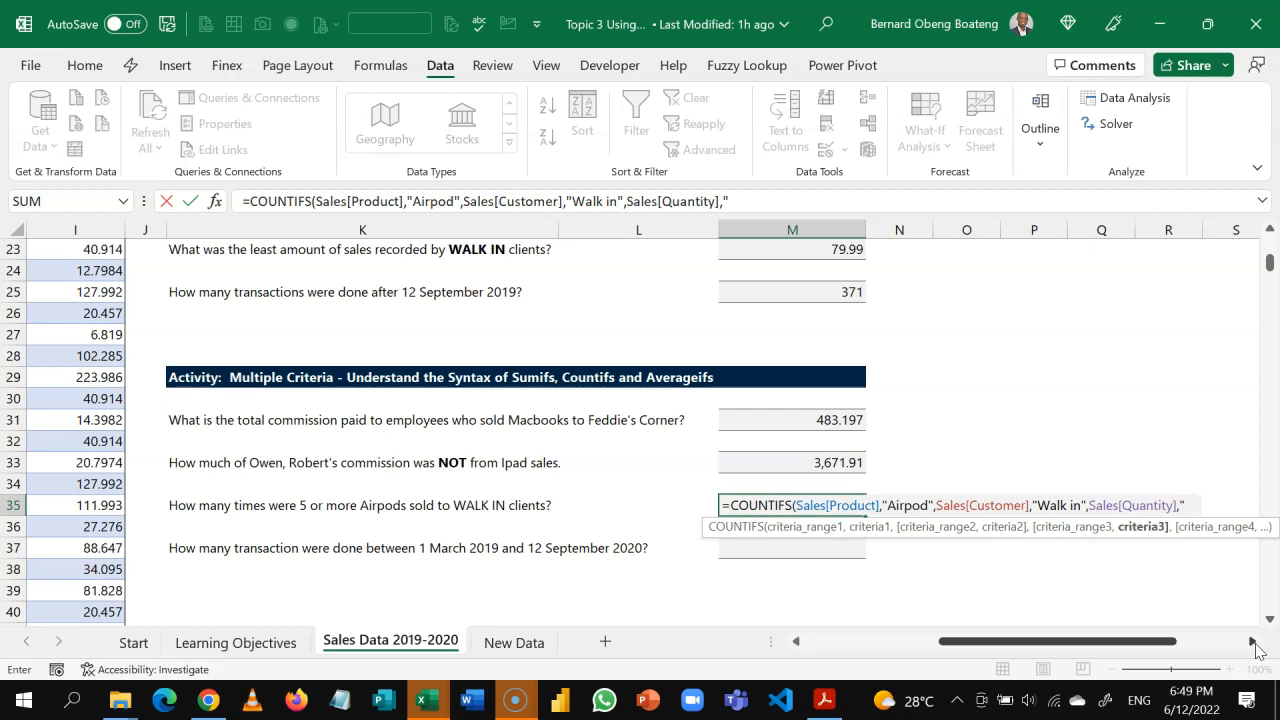
{"action": "type", "text": ">5\""}
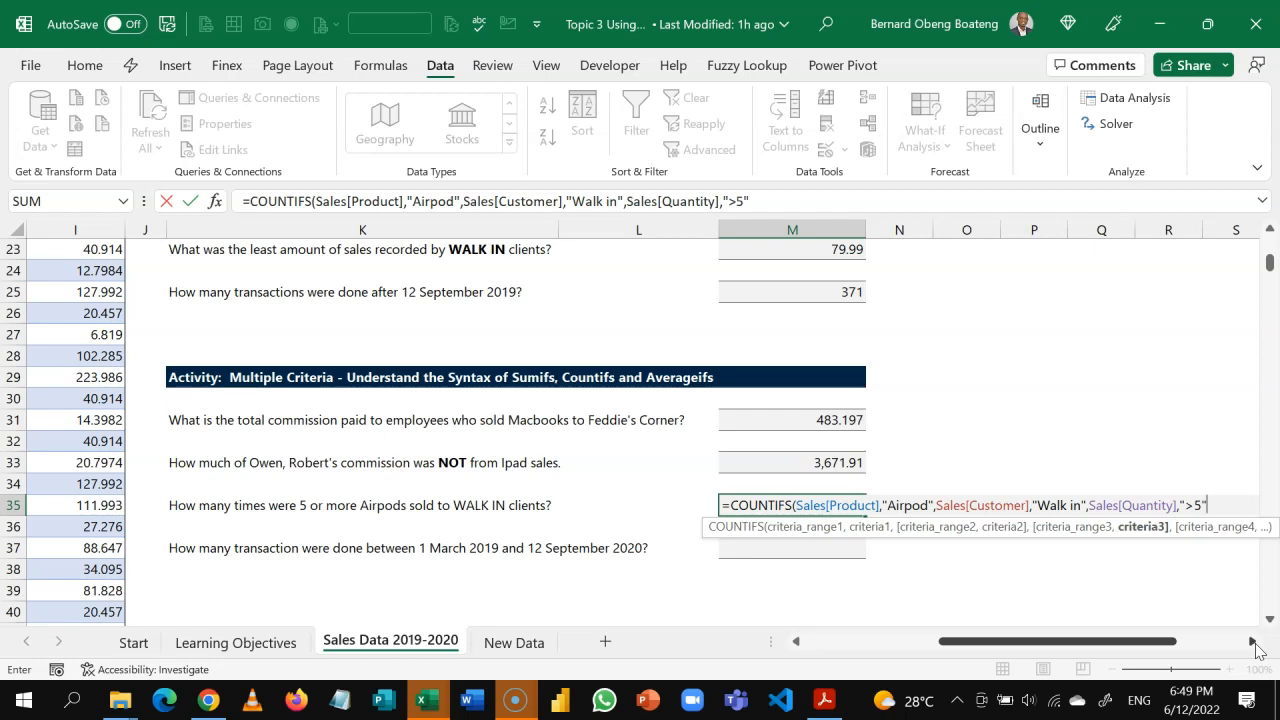
{"action": "type", "text": ")"}
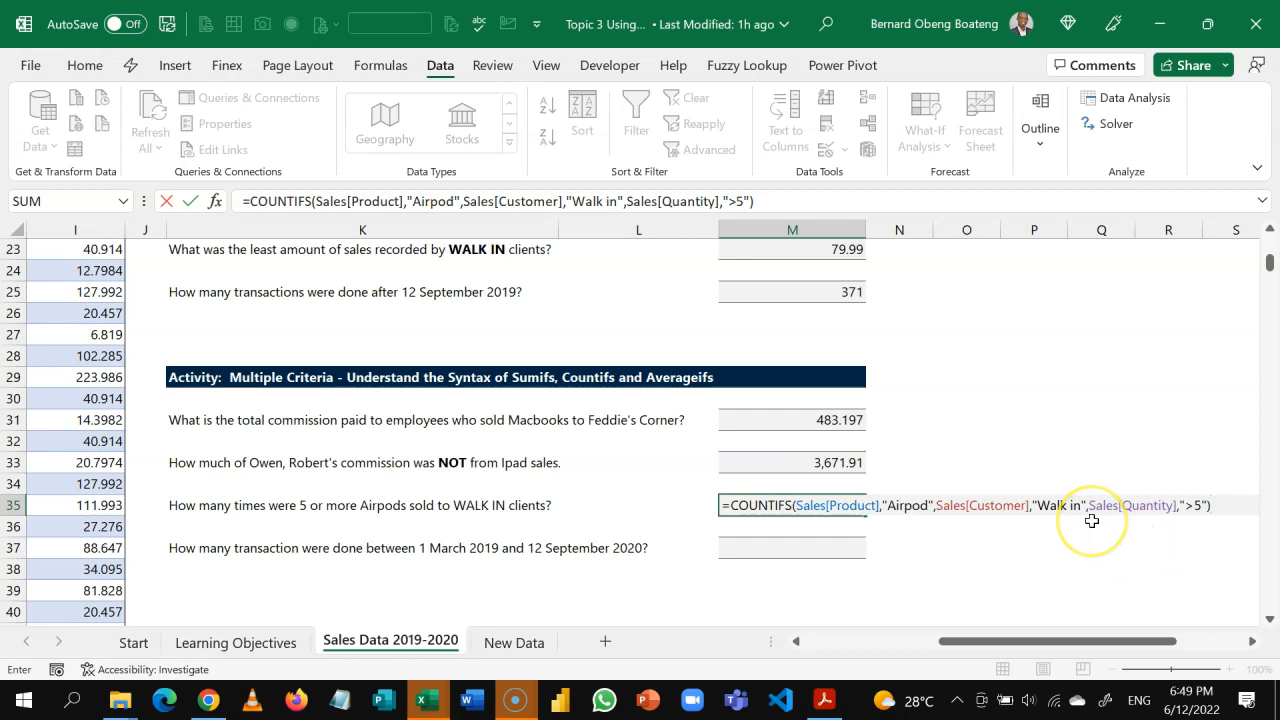
{"action": "key", "text": "Return"}
{"action": "key", "text": "Up"}
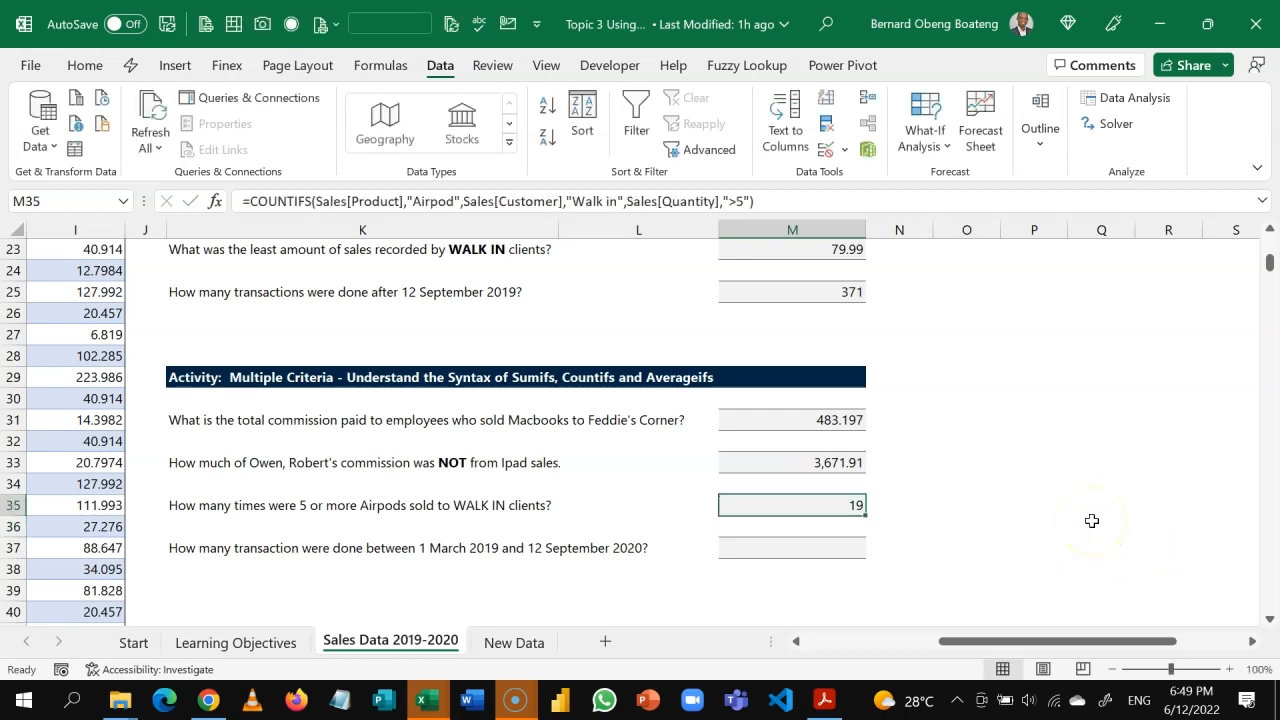
Turn the filter buttons back on for the header row of the Sales table
{"action": "key", "text": "Down"}
{"action": "key", "text": "Down"}
{"action": "key", "text": "Down"}
{"action": "key", "text": "Up"}
{"action": "key", "text": "Left"}
{"action": "key", "text": "Left"}
{"action": "key", "text": "Left"}
{"action": "key", "text": "Left"}
{"action": "key", "text": "Left"}
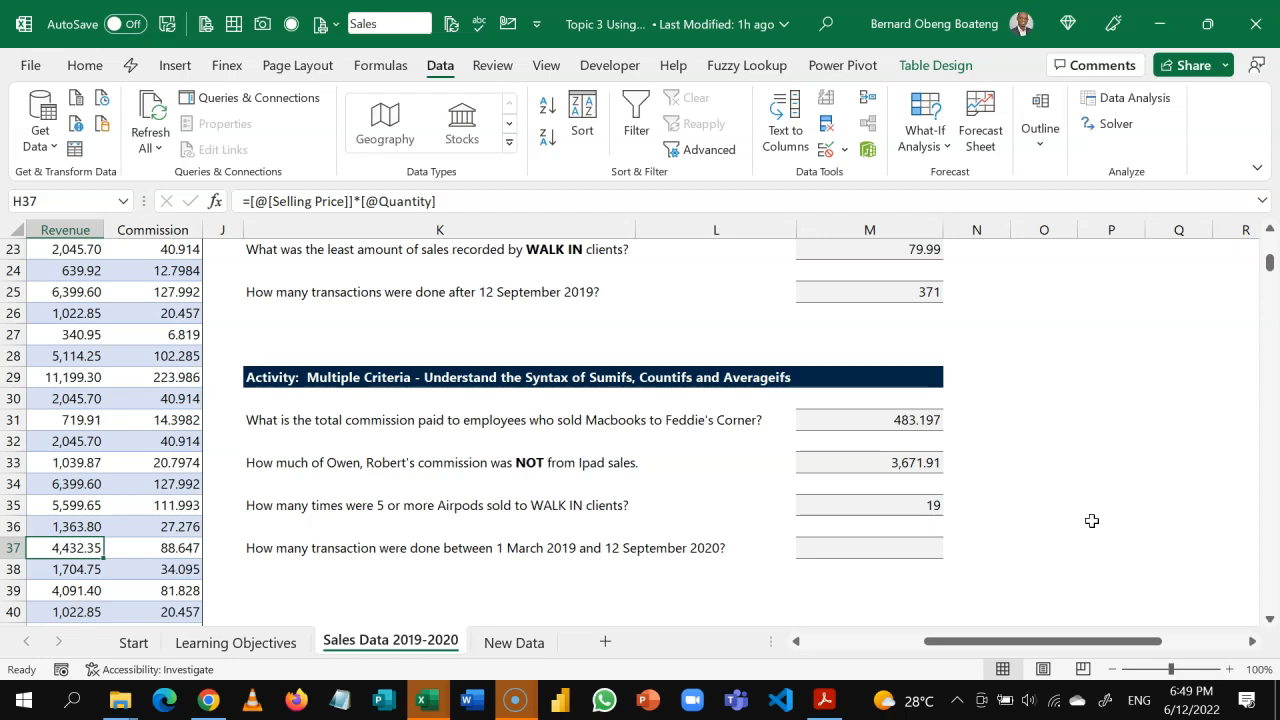
{"action": "key", "text": "Left"}
{"action": "key", "text": "Left"}
{"action": "key", "text": "Left"}
{"action": "key", "text": "Left"}
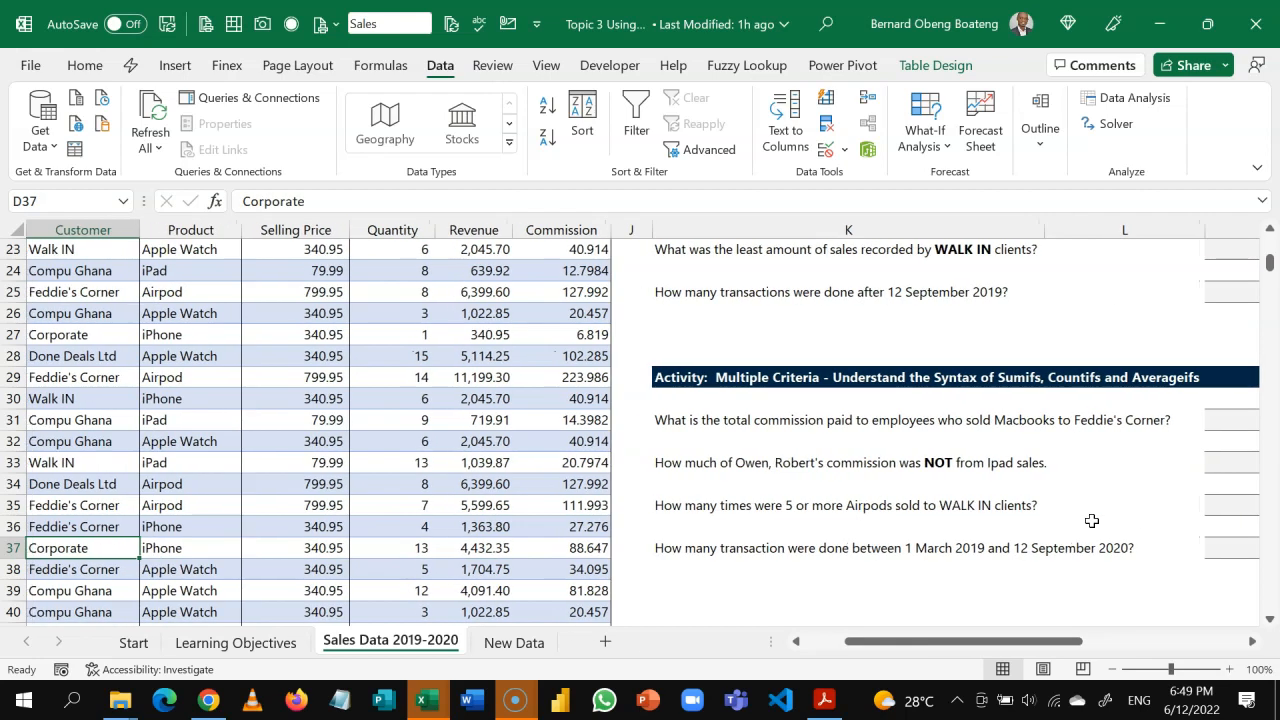
{"action": "key", "text": "Left"}
{"action": "key", "text": "Left"}
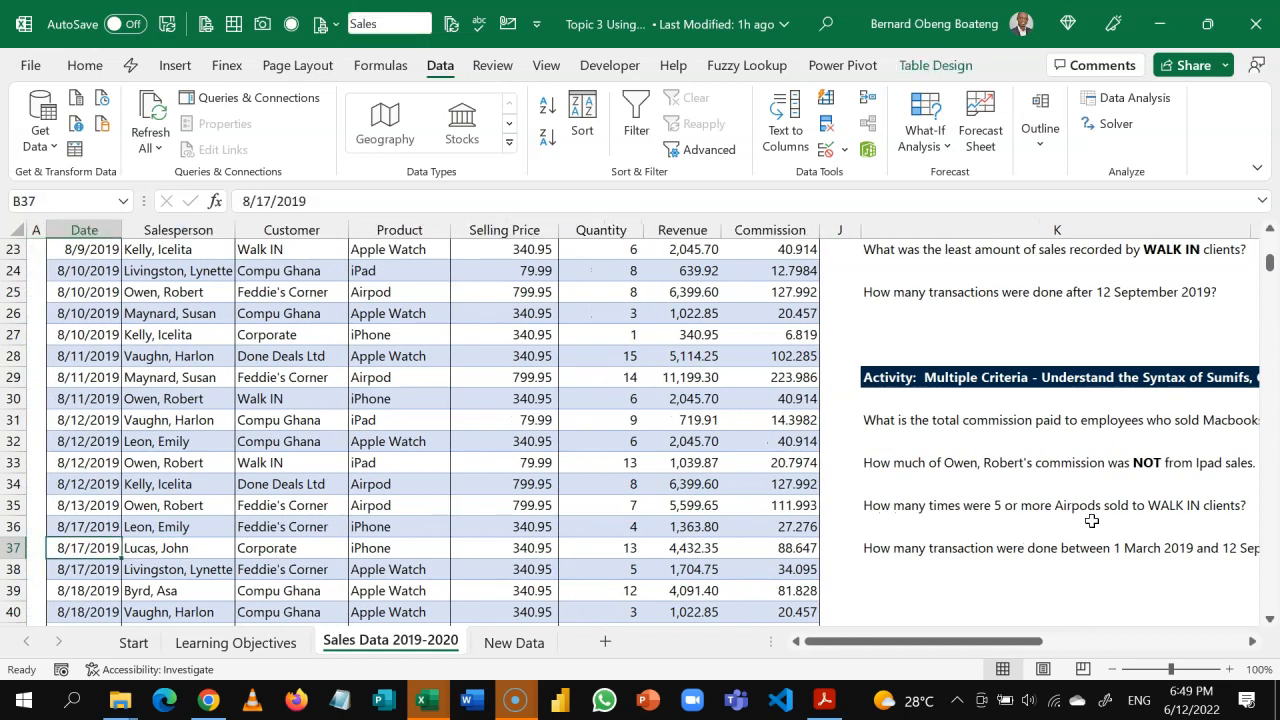
{"action": "key", "text": "ctrl+Up"}
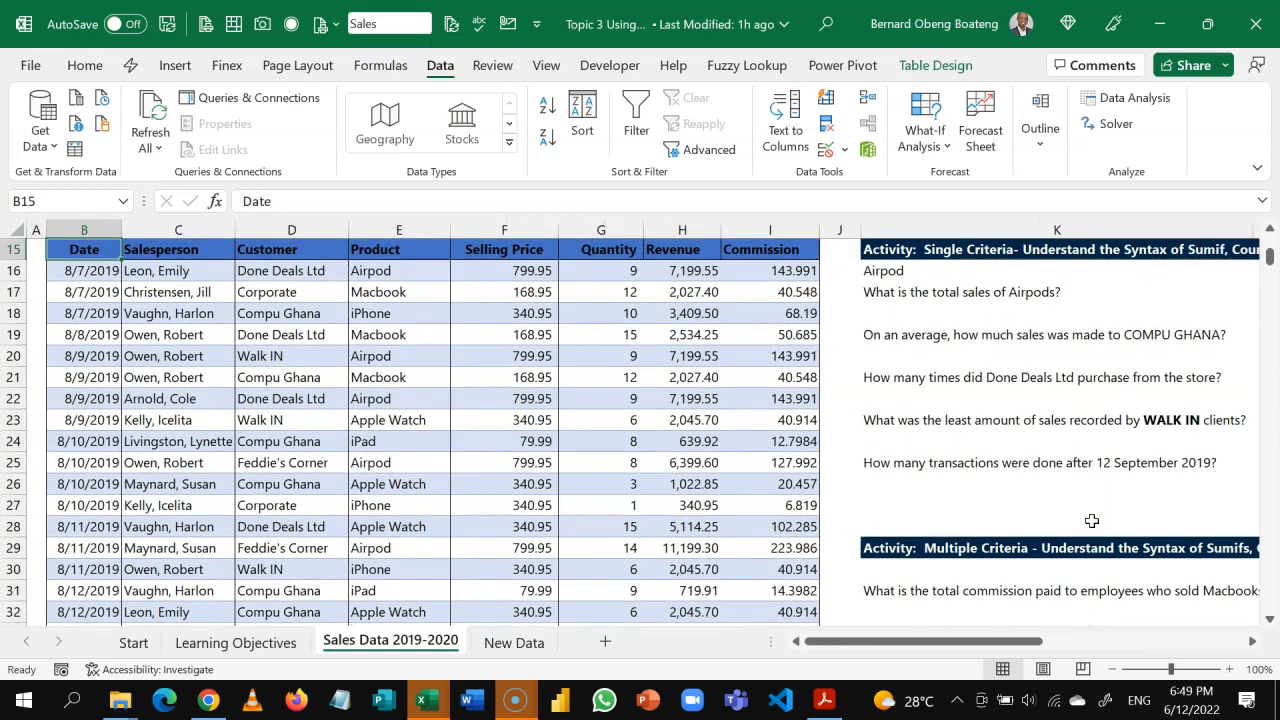
{"action": "key", "text": "ctrl+shift+l"}
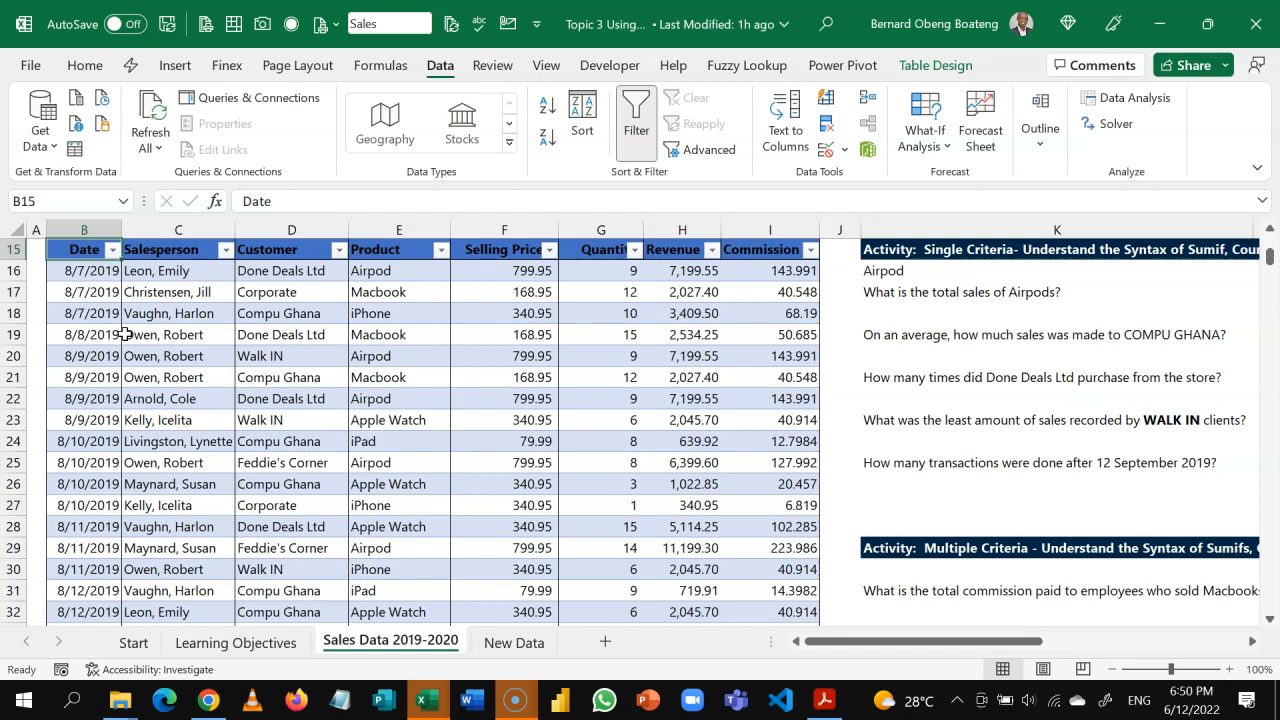
{"action": "scroll", "coordinate": [125, 334], "scroll_direction": "up", "scroll_amount": 1}
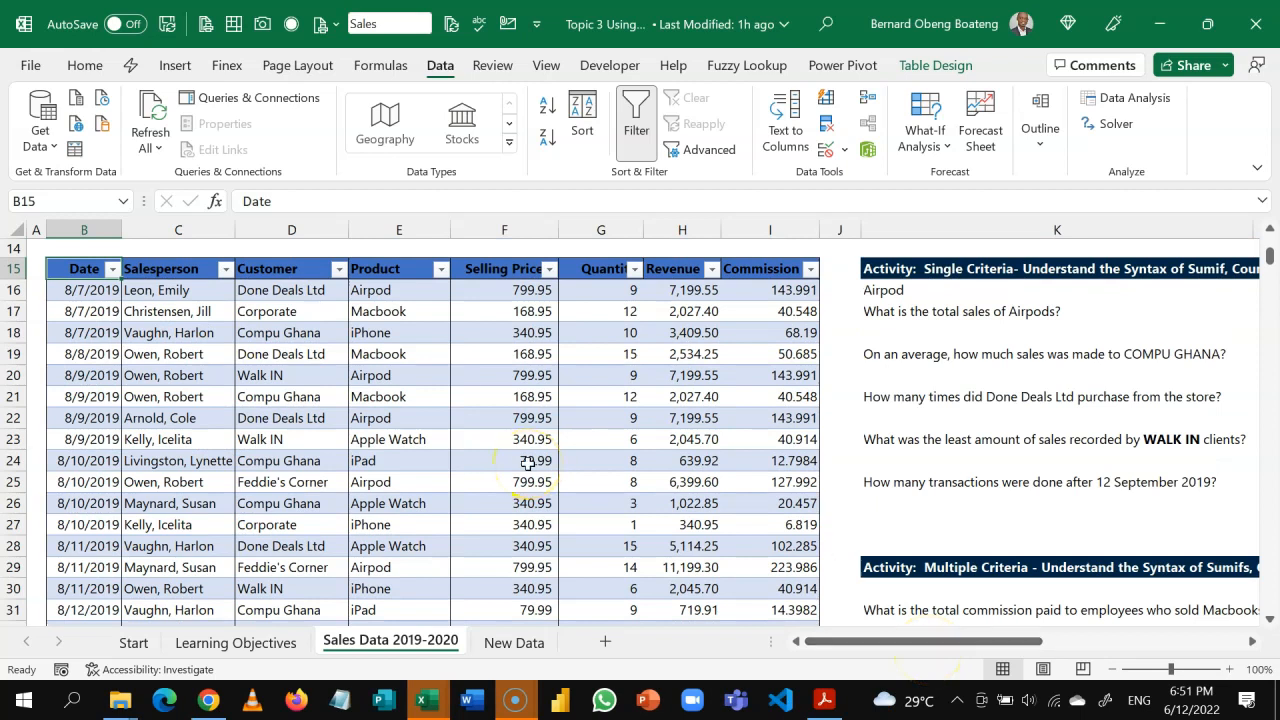
{"action": "left_click", "coordinate": [113, 270]}
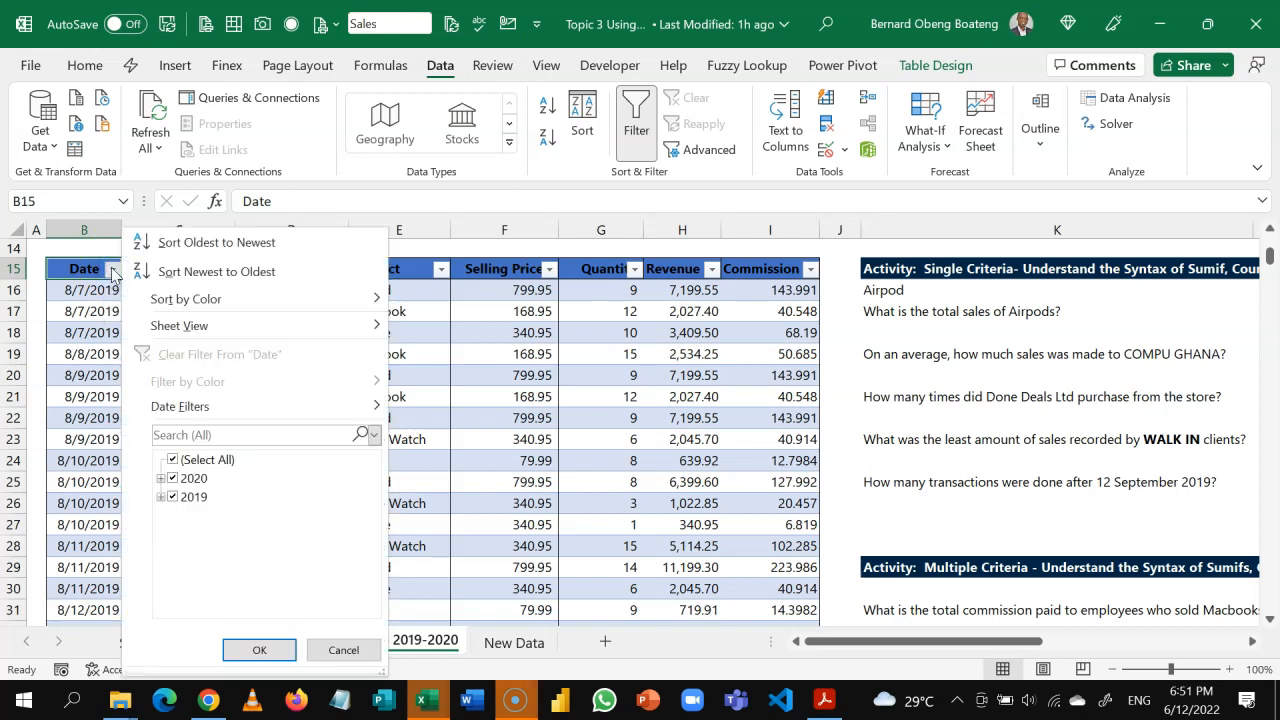
{"action": "left_click", "coordinate": [180, 406]}
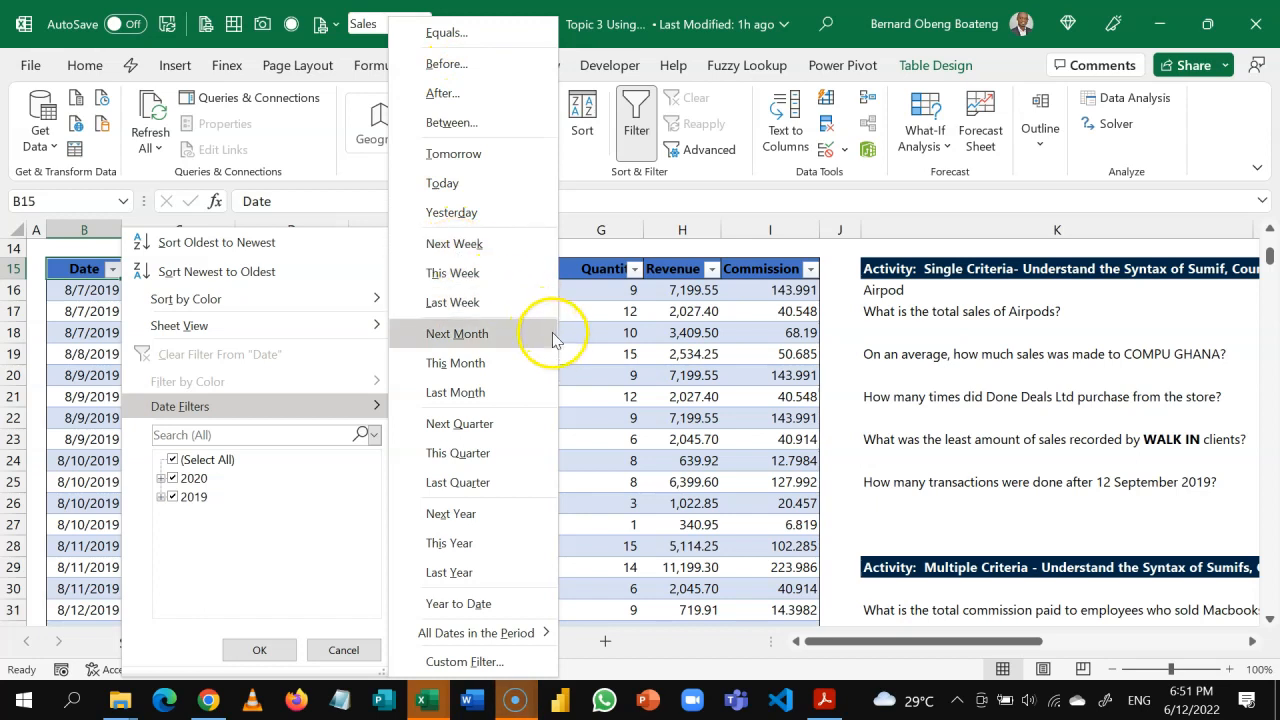
{"action": "left_click", "coordinate": [962, 530]}
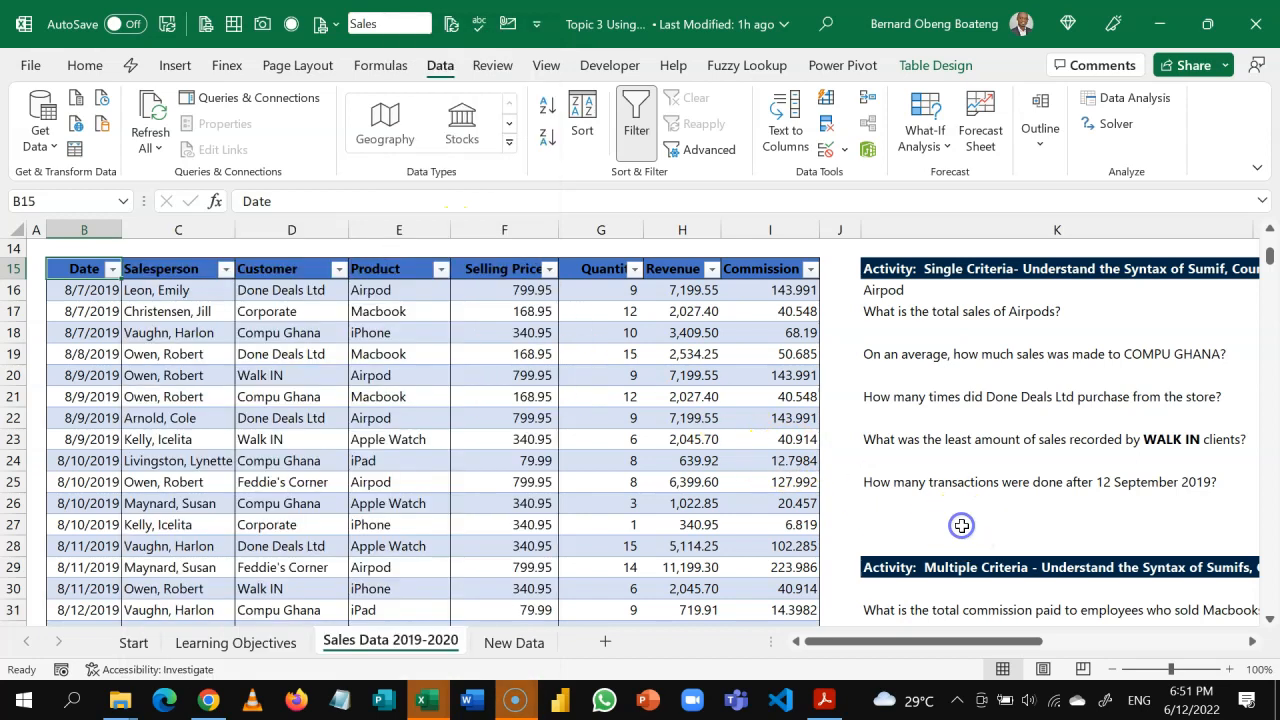
{"action": "left_click", "coordinate": [1268, 620]}
{"action": "left_click_drag", "start_coordinate": [1268, 620], "coordinate": [1268, 620]}
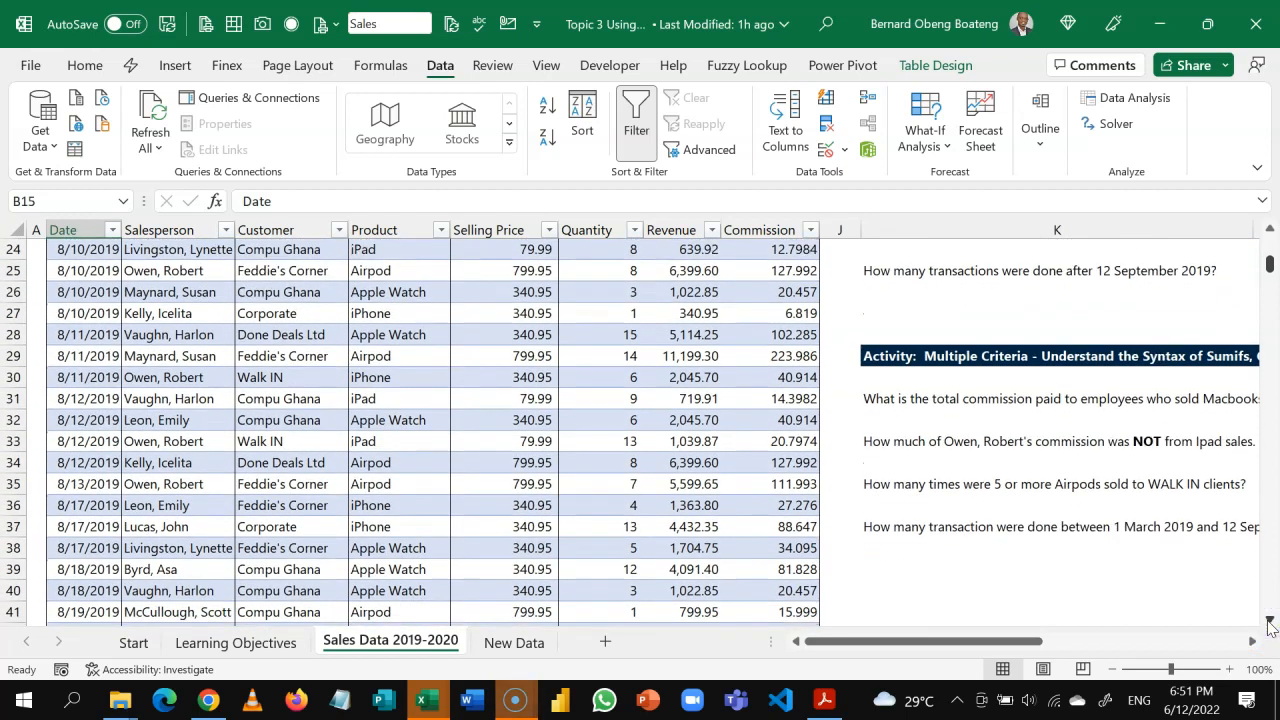
{"action": "left_click_drag", "start_coordinate": [994, 640], "coordinate": [909, 649]}
Filter the Sales table's Date column to dates between 3/1/2019 and 9/12/2020, both inclusive
{"action": "left_click", "coordinate": [124, 408]}
{"action": "key", "text": "ctrl+Up"}
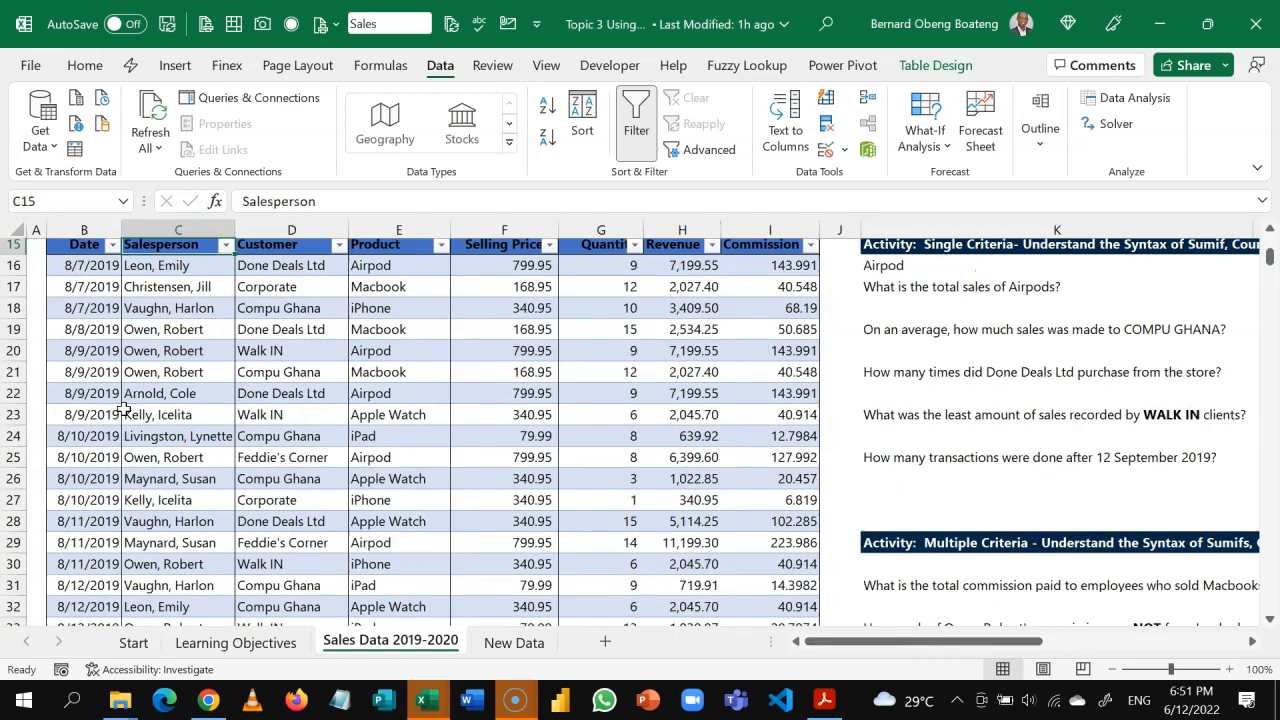
{"action": "left_click", "coordinate": [112, 250]}
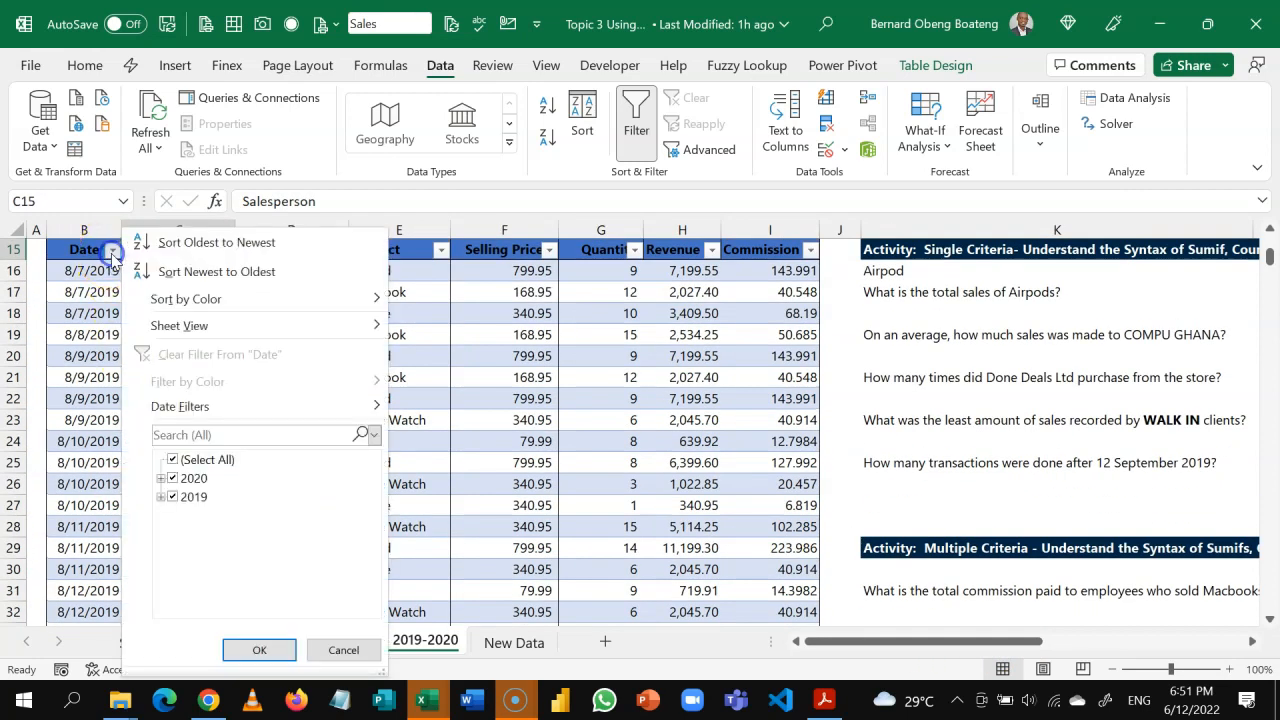
{"action": "mouse_move", "coordinate": [220, 408]}
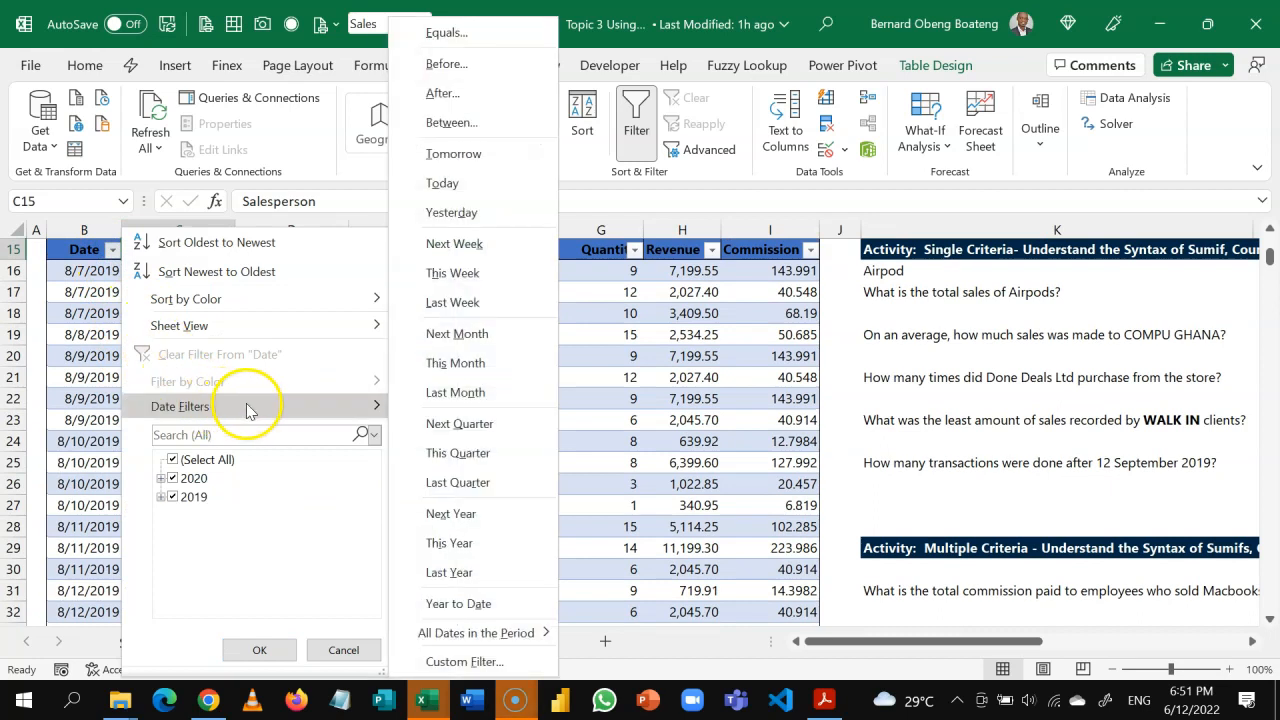
{"action": "left_click", "coordinate": [470, 122]}
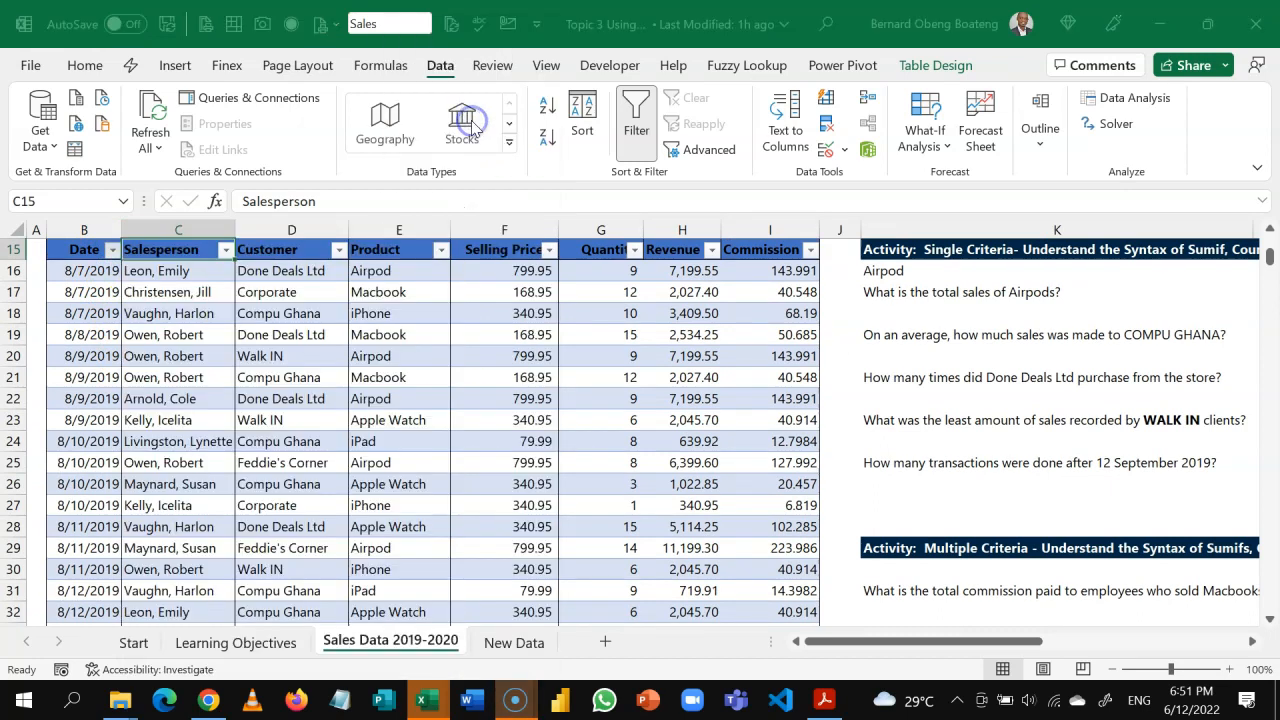
{"action": "type", "text": "3"}
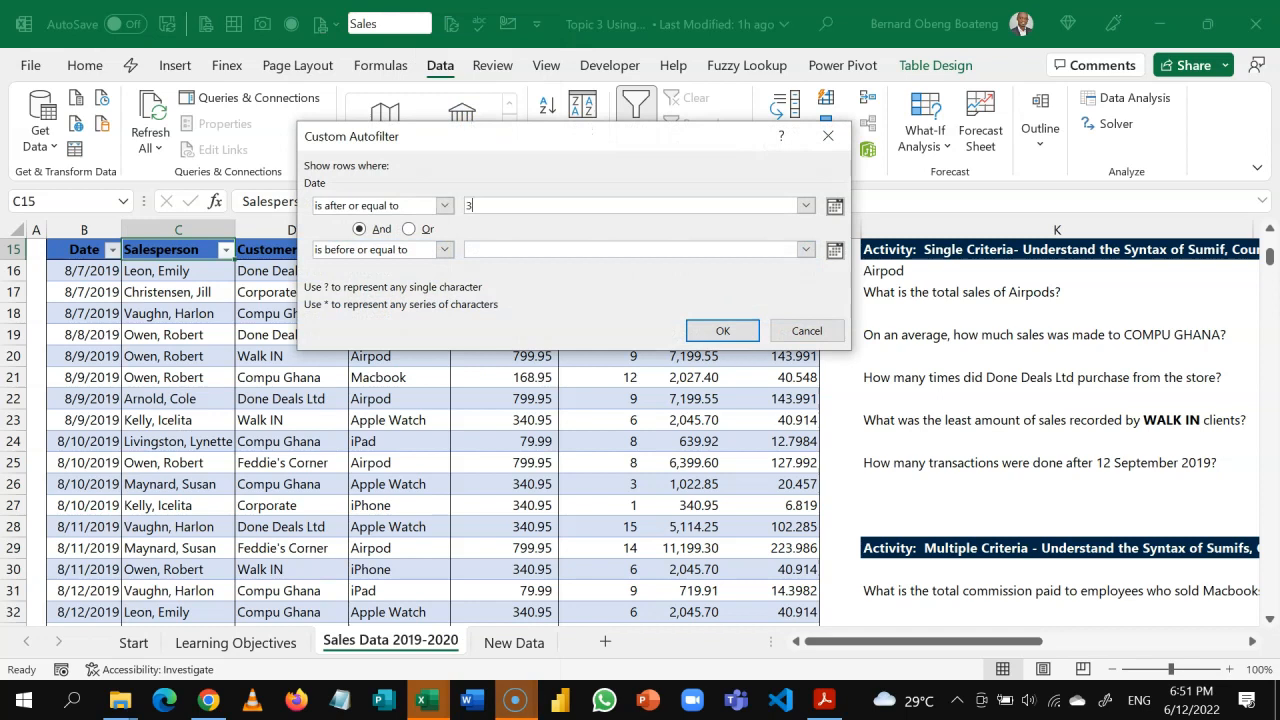
{"action": "type", "text": "/1/2019"}
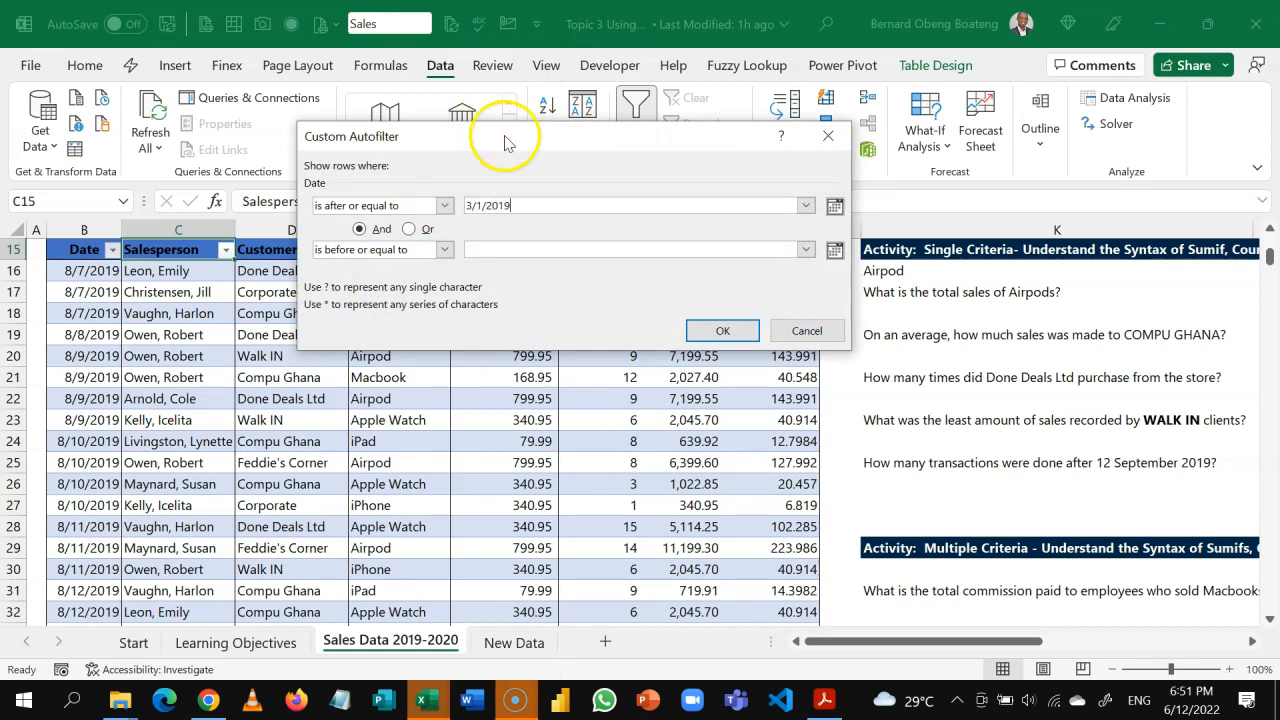
{"action": "left_click", "coordinate": [523, 250]}
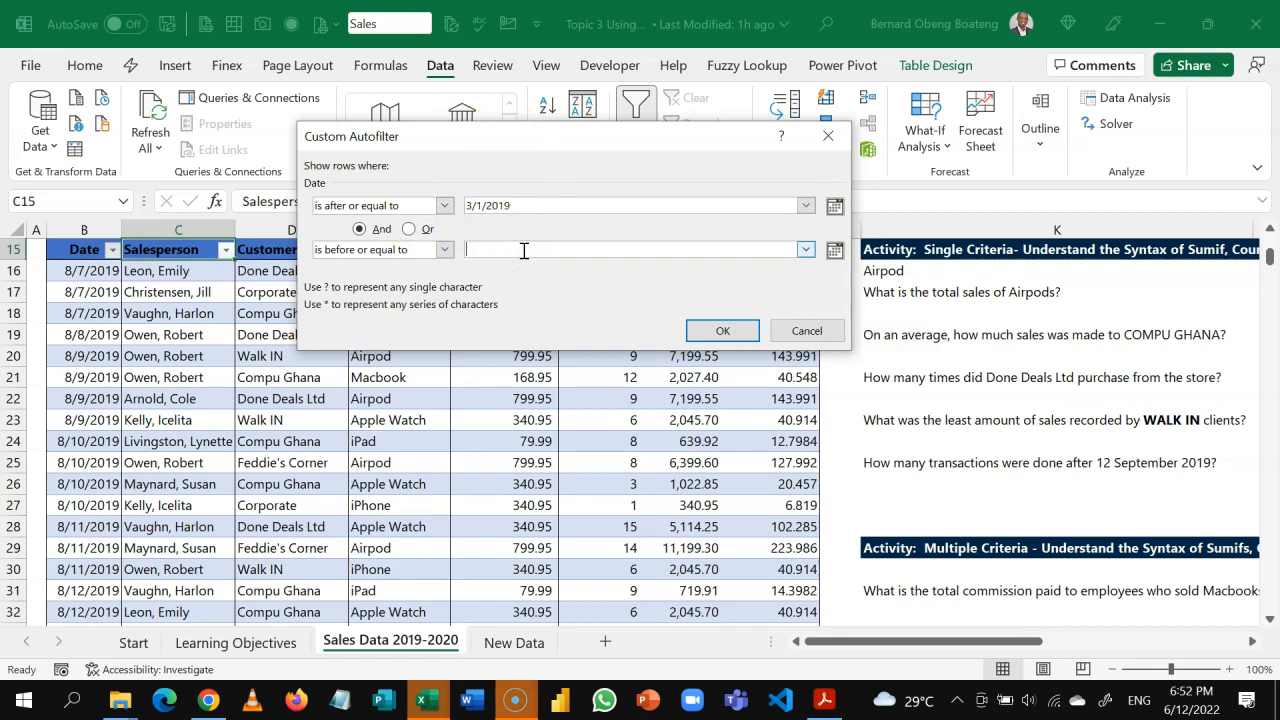
{"action": "type", "text": "9/12/2020"}
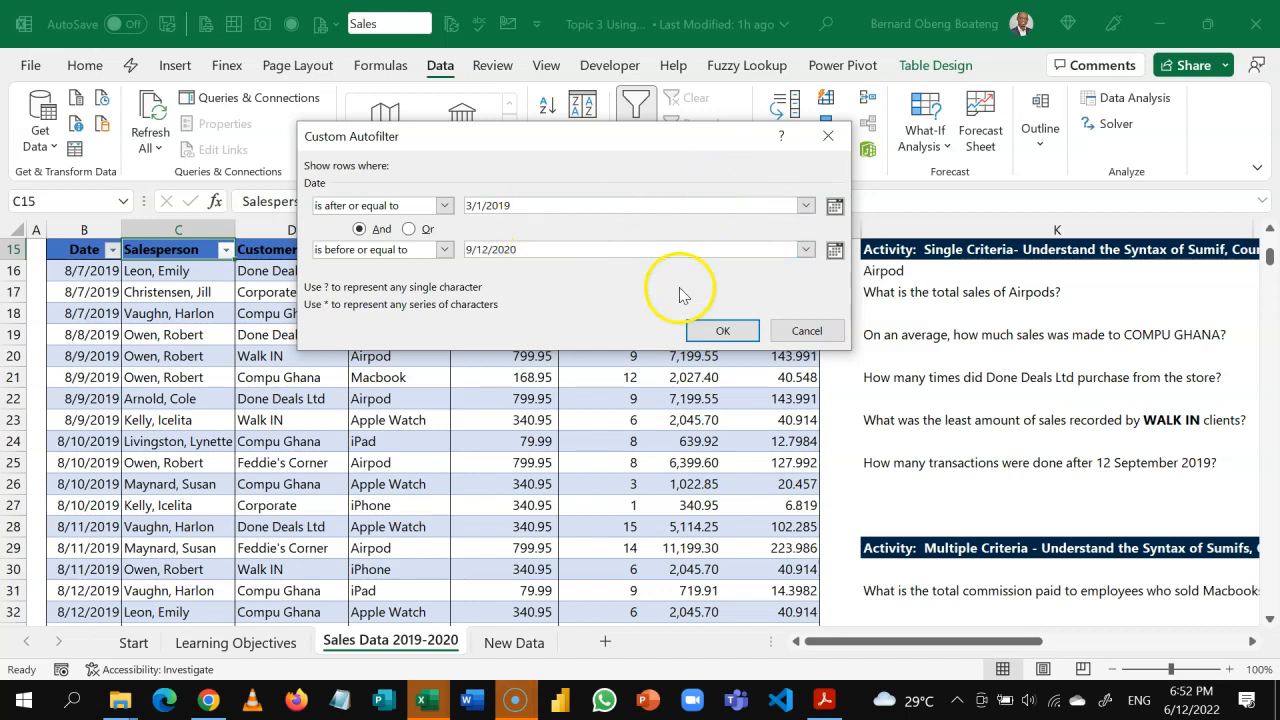
{"action": "left_click", "coordinate": [716, 333]}
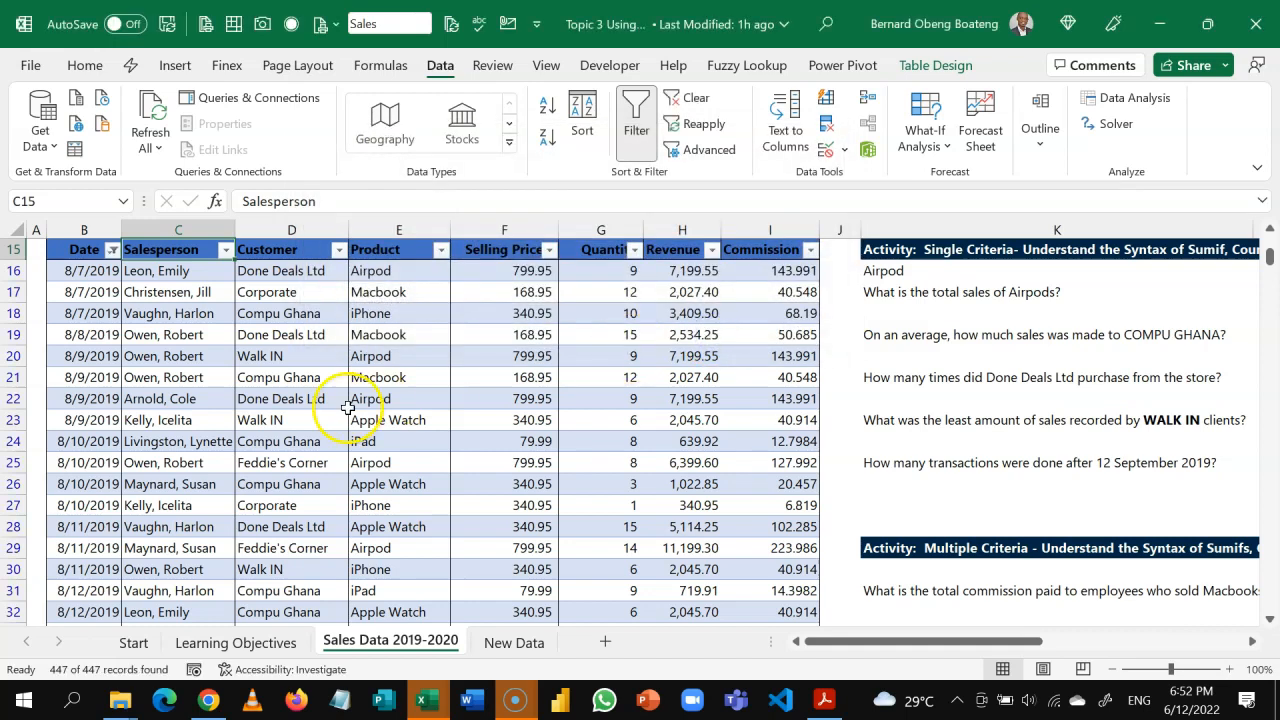
Add a Count total for the Date column in the total row of the Sales table
{"action": "left_click", "coordinate": [131, 314]}
{"action": "key", "text": "Down"}
{"action": "key", "text": "Down"}
{"action": "key", "text": "Down"}
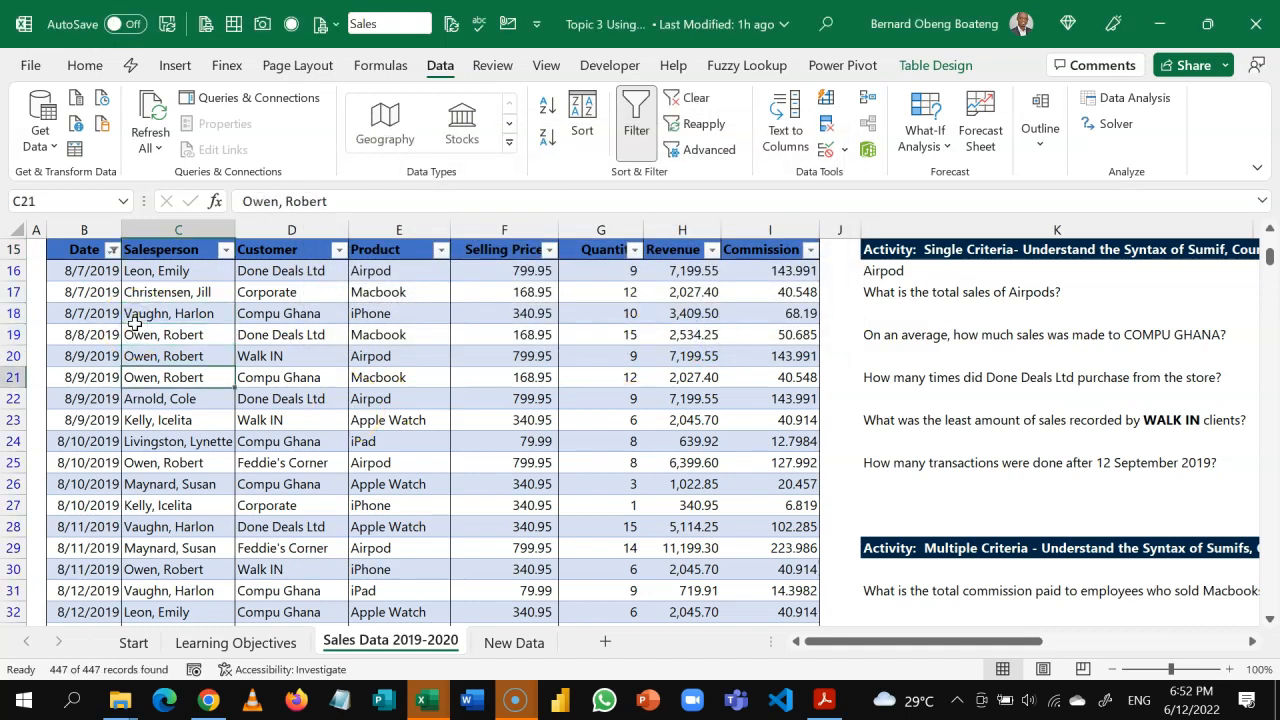
{"action": "key", "text": "Left"}
{"action": "key", "text": "Down"}
{"action": "key", "text": "Down"}
{"action": "key", "text": "Down"}
{"action": "key", "text": "Down"}
{"action": "key", "text": "Down"}
{"action": "key", "text": "Down"}
{"action": "key", "text": "Down"}
{"action": "key", "text": "Down"}
{"action": "key", "text": "Down"}
{"action": "key", "text": "Down"}
{"action": "key", "text": "Down"}
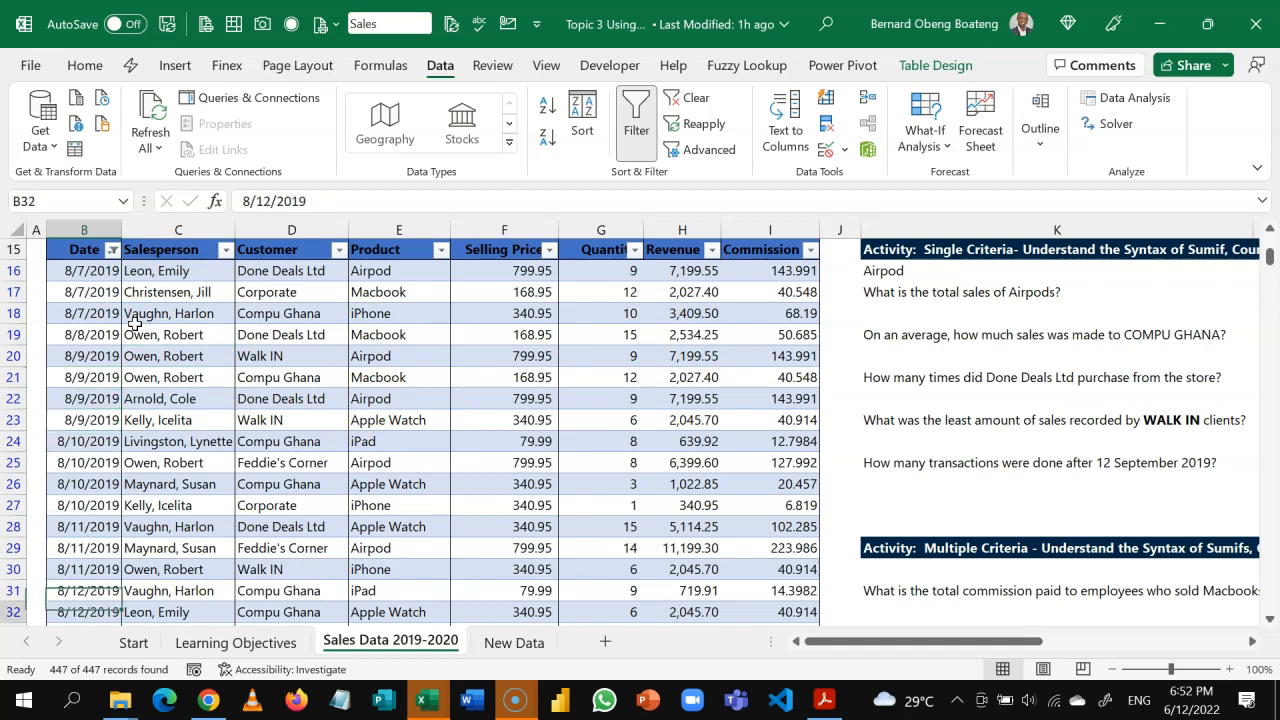
{"action": "key", "text": "Down"}
{"action": "key", "text": "Down"}
{"action": "key", "text": "Down"}
{"action": "key", "text": "Down"}
{"action": "key", "text": "Down"}
{"action": "key", "text": "Down"}
{"action": "key", "text": "Down"}
{"action": "key", "text": "Down"}
{"action": "key", "text": "Down"}
{"action": "key", "text": "Down"}
{"action": "key", "text": "Down"}
{"action": "key", "text": "Down"}
{"action": "key", "text": "Down"}
{"action": "key", "text": "Down"}
{"action": "key", "text": "ctrl+Down"}
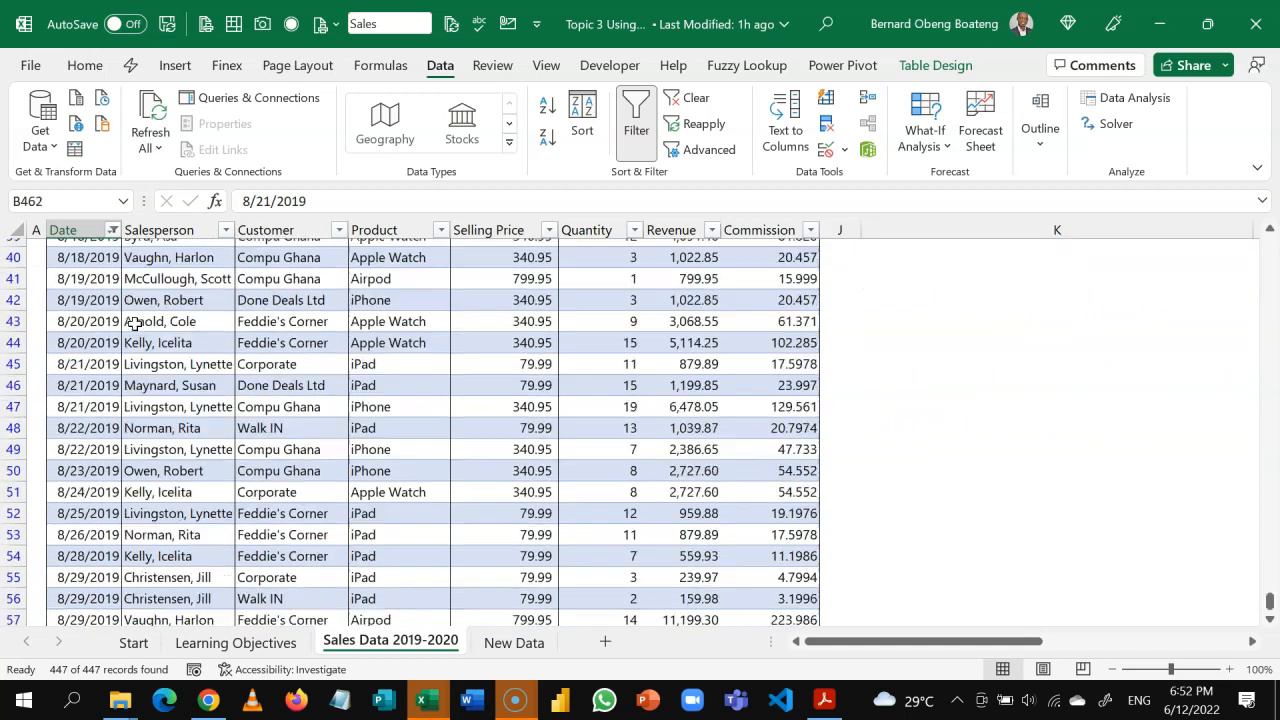
{"action": "key", "text": "Down"}
{"action": "key", "text": "Down"}
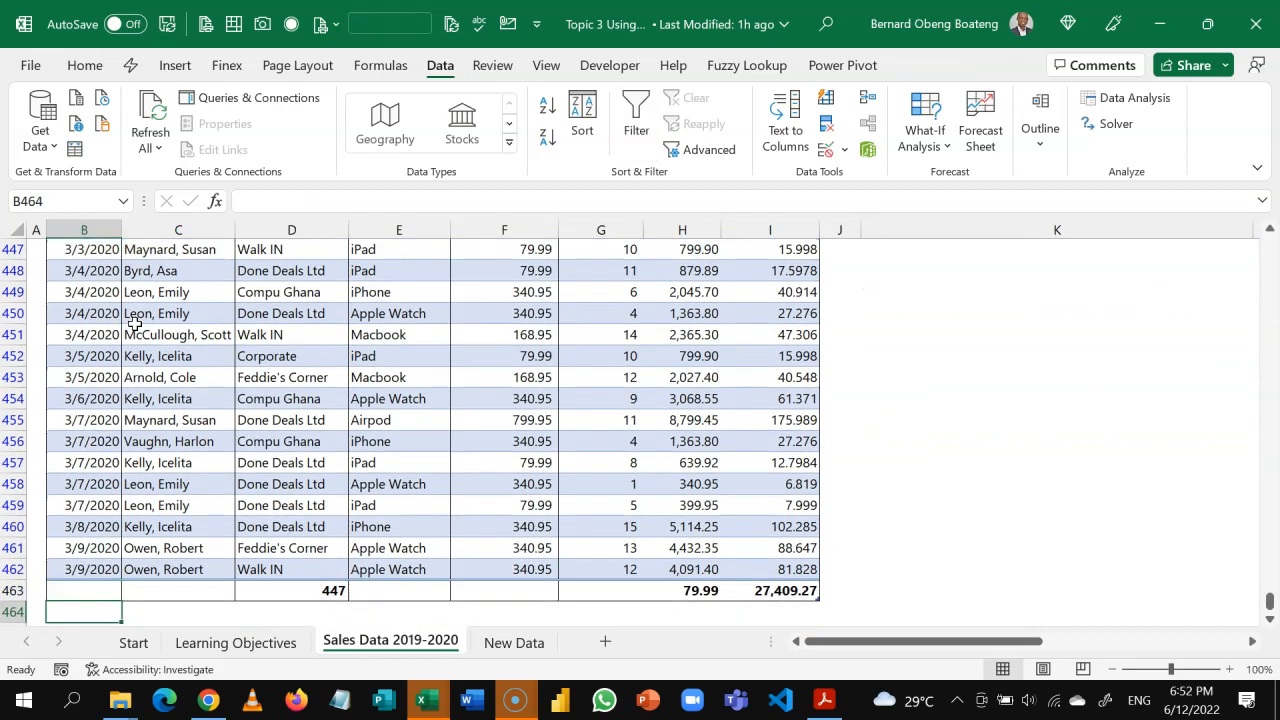
{"action": "left_click", "coordinate": [110, 585]}
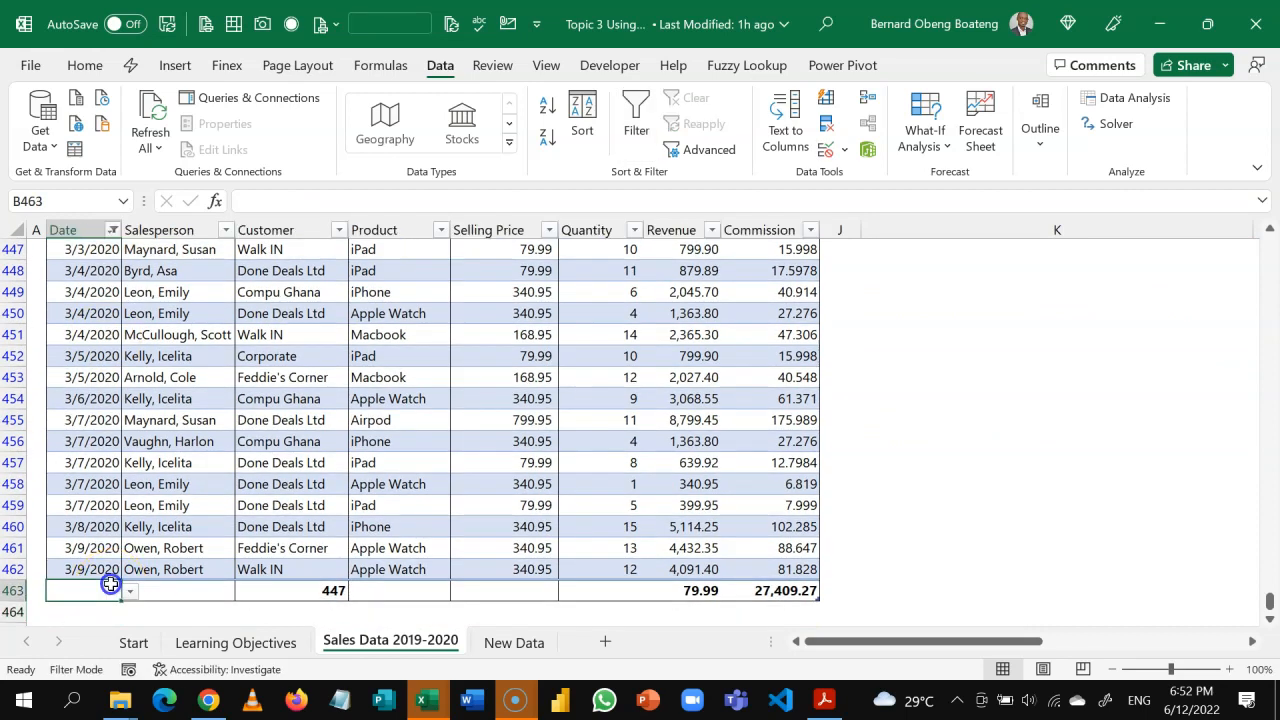
{"action": "left_click", "coordinate": [129, 591]}
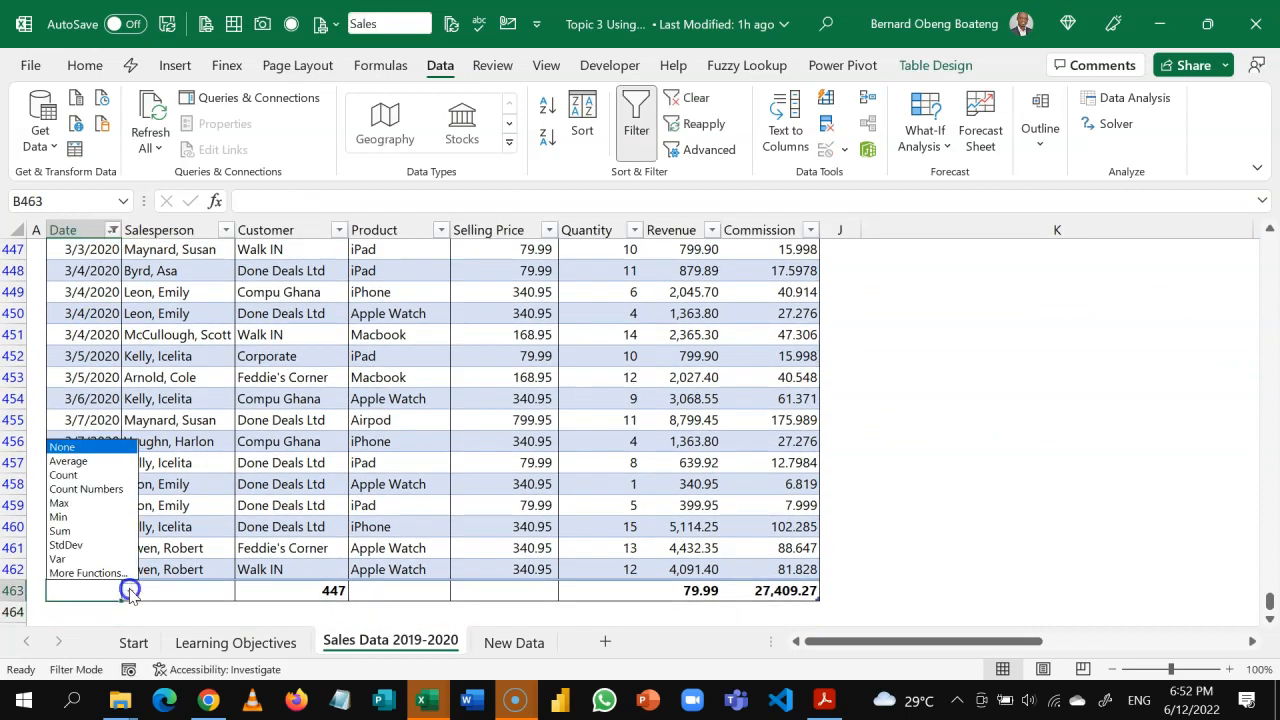
{"action": "left_click", "coordinate": [63, 475]}
{"action": "left_click", "coordinate": [272, 499]}
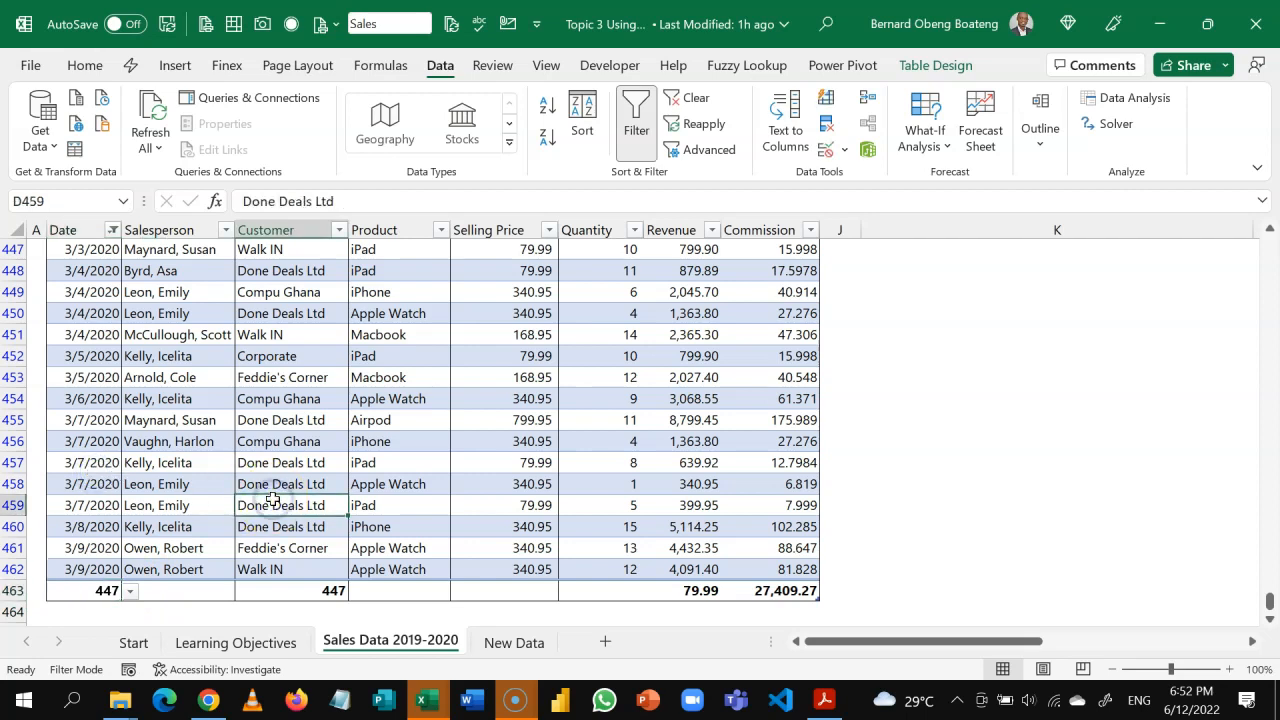
Start a COUNTIFS formula in M37 for the question on transactions between 1 March 2019 and 12 September 2020
{"action": "key", "text": "ctrl+Up"}
{"action": "key", "text": "Right"}
{"action": "key", "text": "Right"}
{"action": "key", "text": "Right"}
{"action": "key", "text": "Right"}
{"action": "key", "text": "Right"}
{"action": "key", "text": "Right"}
{"action": "key", "text": "Right"}
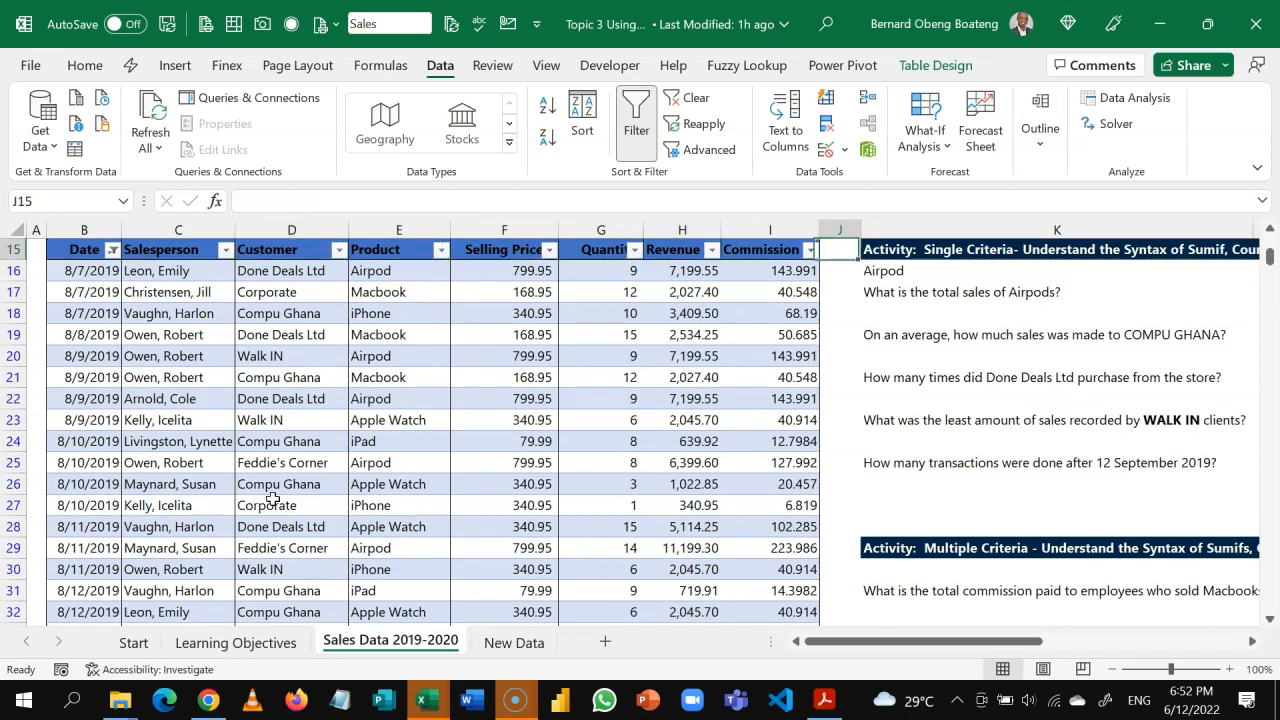
{"action": "key", "text": "Down"}
{"action": "key", "text": "Down"}
{"action": "key", "text": "Down"}
{"action": "key", "text": "Down"}
{"action": "key", "text": "Down"}
{"action": "key", "text": "Down"}
{"action": "key", "text": "Down"}
{"action": "key", "text": "Down"}
{"action": "key", "text": "Down"}
{"action": "key", "text": "Down"}
{"action": "key", "text": "Down"}
{"action": "key", "text": "Down"}
{"action": "key", "text": "Down"}
{"action": "key", "text": "Down"}
{"action": "key", "text": "Down"}
{"action": "key", "text": "Down"}
{"action": "key", "text": "Down"}
{"action": "key", "text": "Down"}
{"action": "key", "text": "Down"}
{"action": "key", "text": "Down"}
{"action": "key", "text": "Down"}
{"action": "key", "text": "Right"}
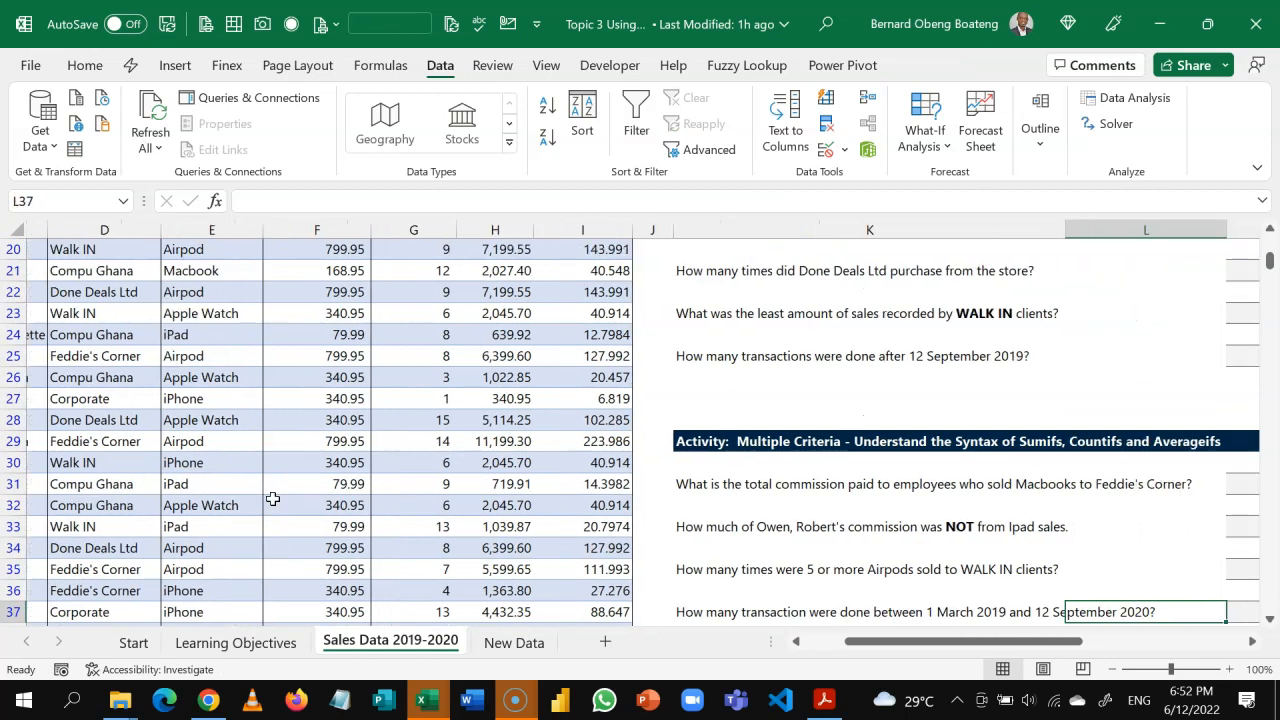
{"action": "key", "text": "Down"}
{"action": "key", "text": "Down"}
{"action": "key", "text": "Down"}
{"action": "key", "text": "Up"}
{"action": "key", "text": "Up"}
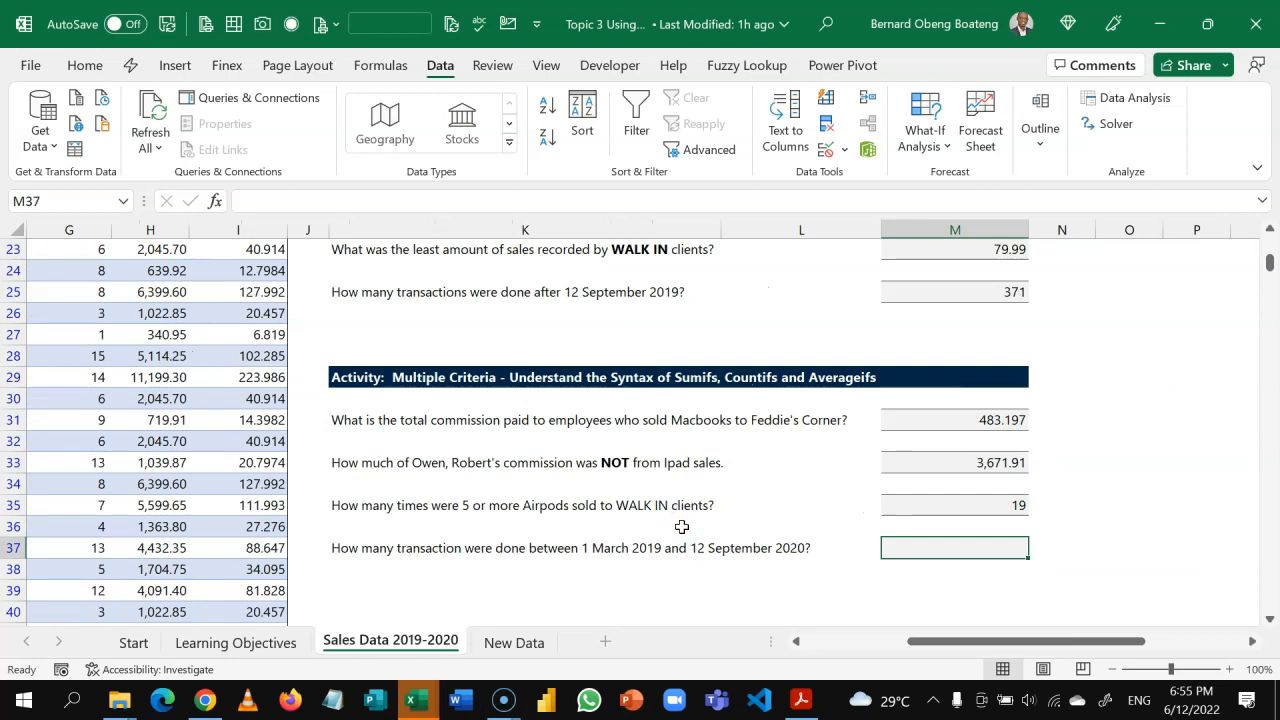
{"action": "type", "text": "=COUNT"}
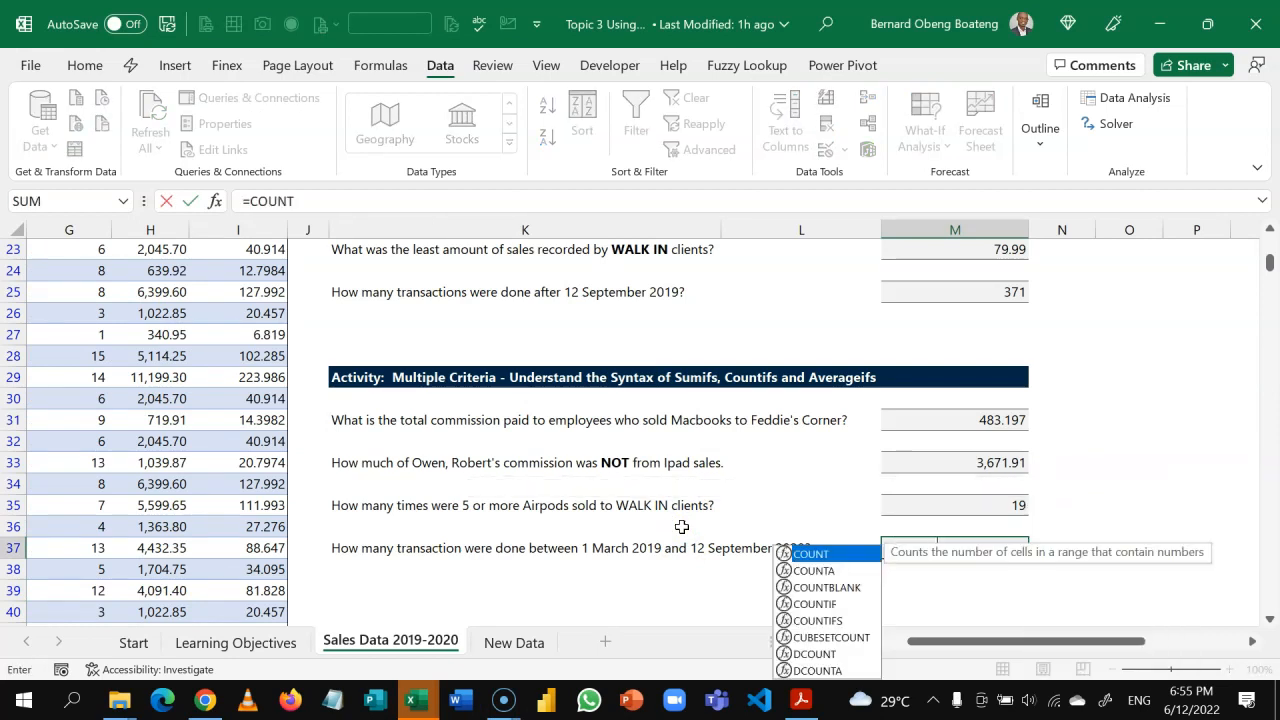
{"action": "key", "text": "Down"}
{"action": "key", "text": "Down"}
{"action": "key", "text": "Down"}
{"action": "key", "text": "Down"}
{"action": "key", "text": "Tab"}
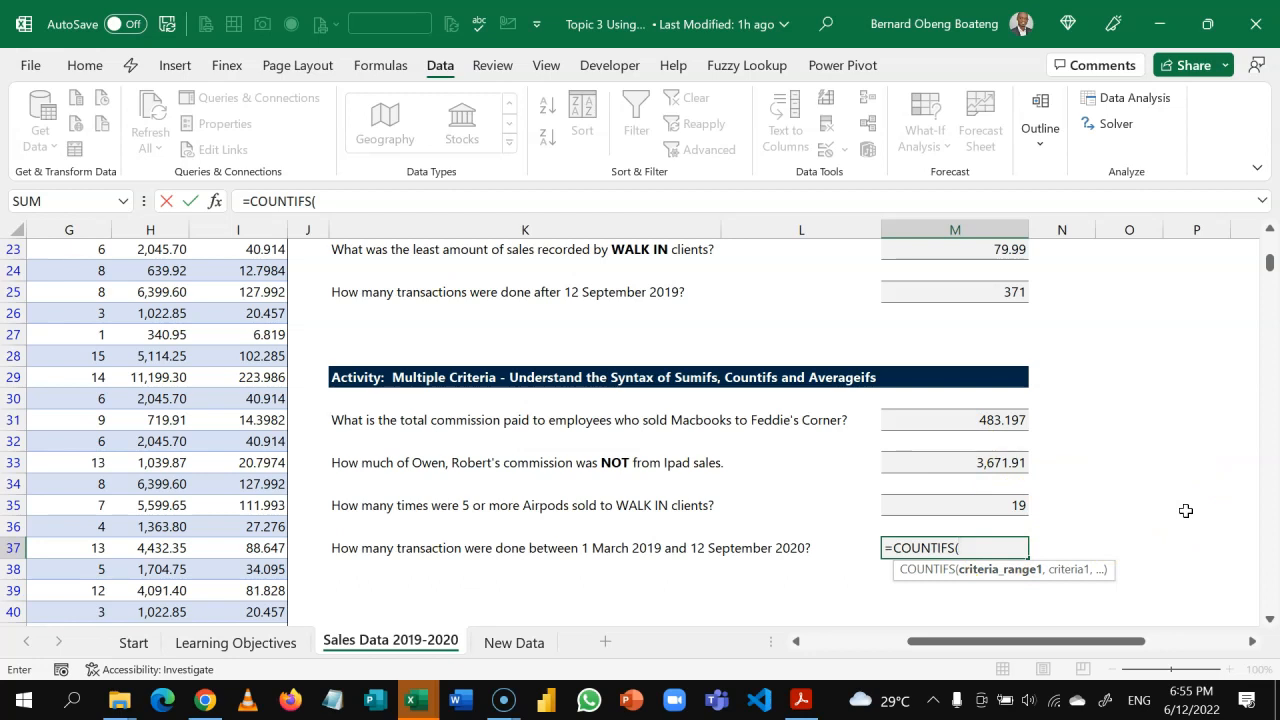
Enter Sales[Date] with the criterion ">3/1/2019" as the first condition of the COUNTIFS formula in M37
{"action": "type", "text": "SA"}
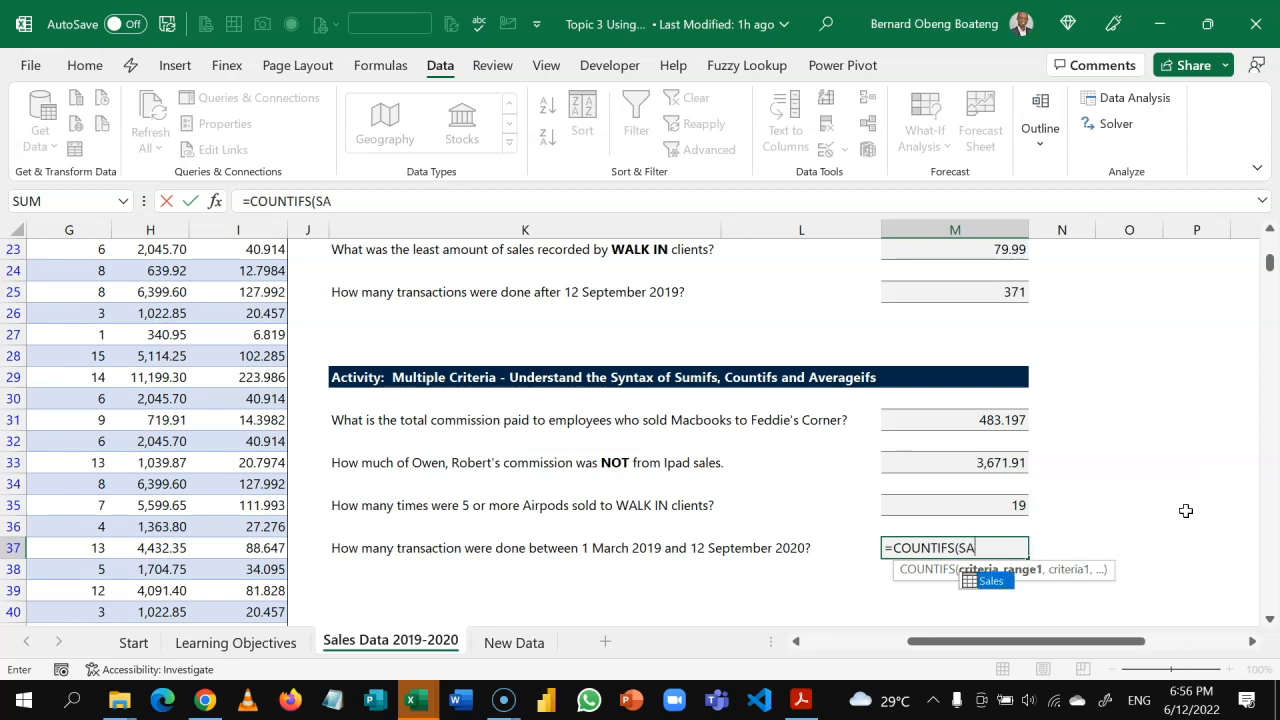
{"action": "key", "text": "Tab"}
{"action": "type", "text": "["}
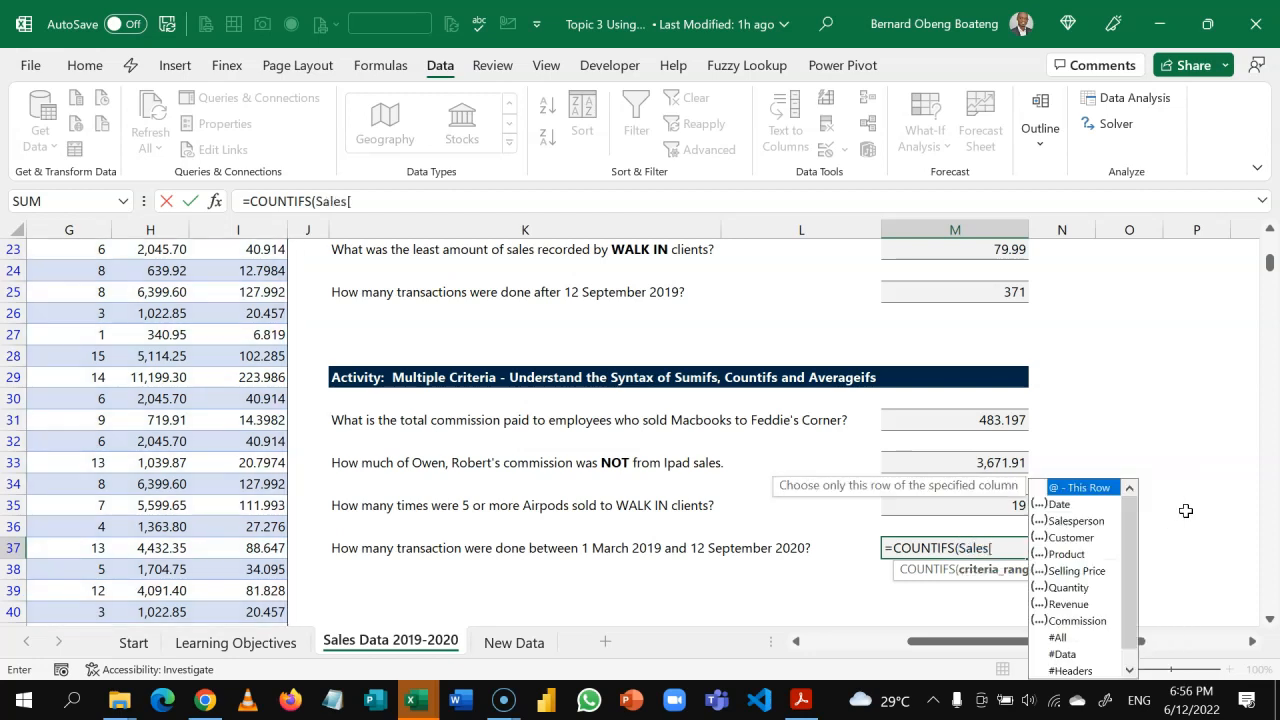
{"action": "type", "text": "d"}
{"action": "key", "text": "Tab"}
{"action": "type", "text": "]"}
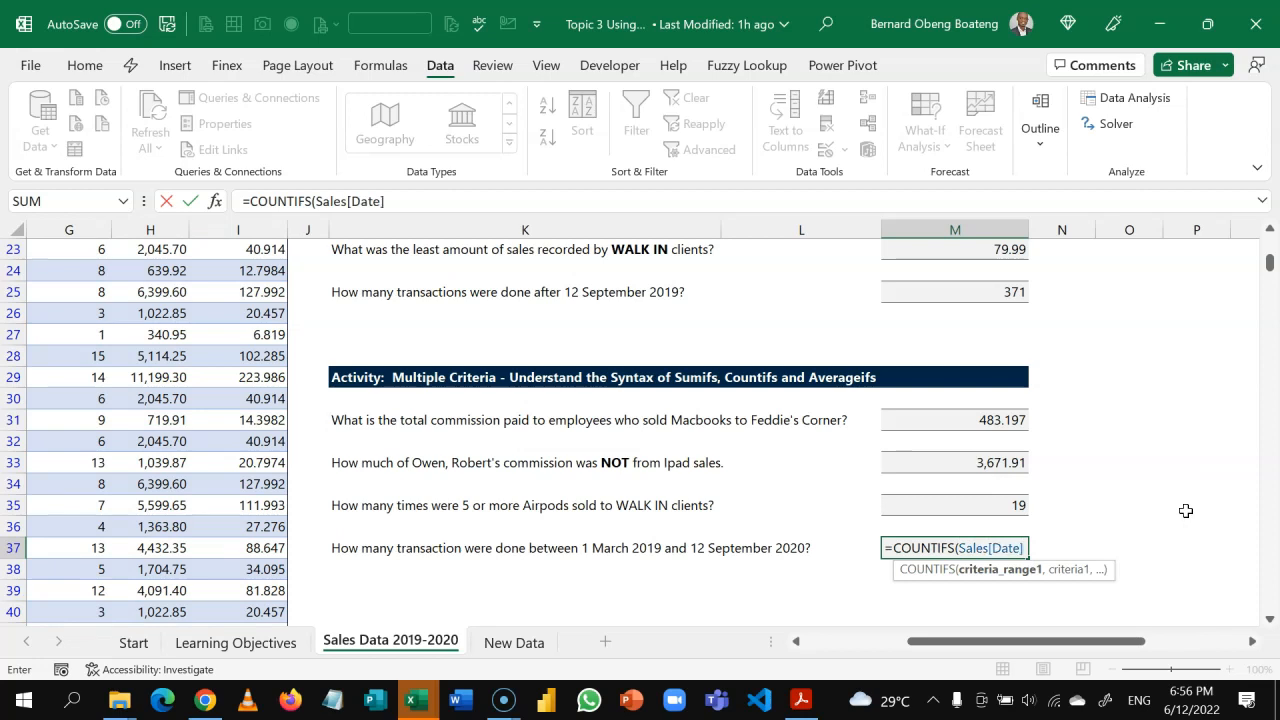
{"action": "type", "text": ","}
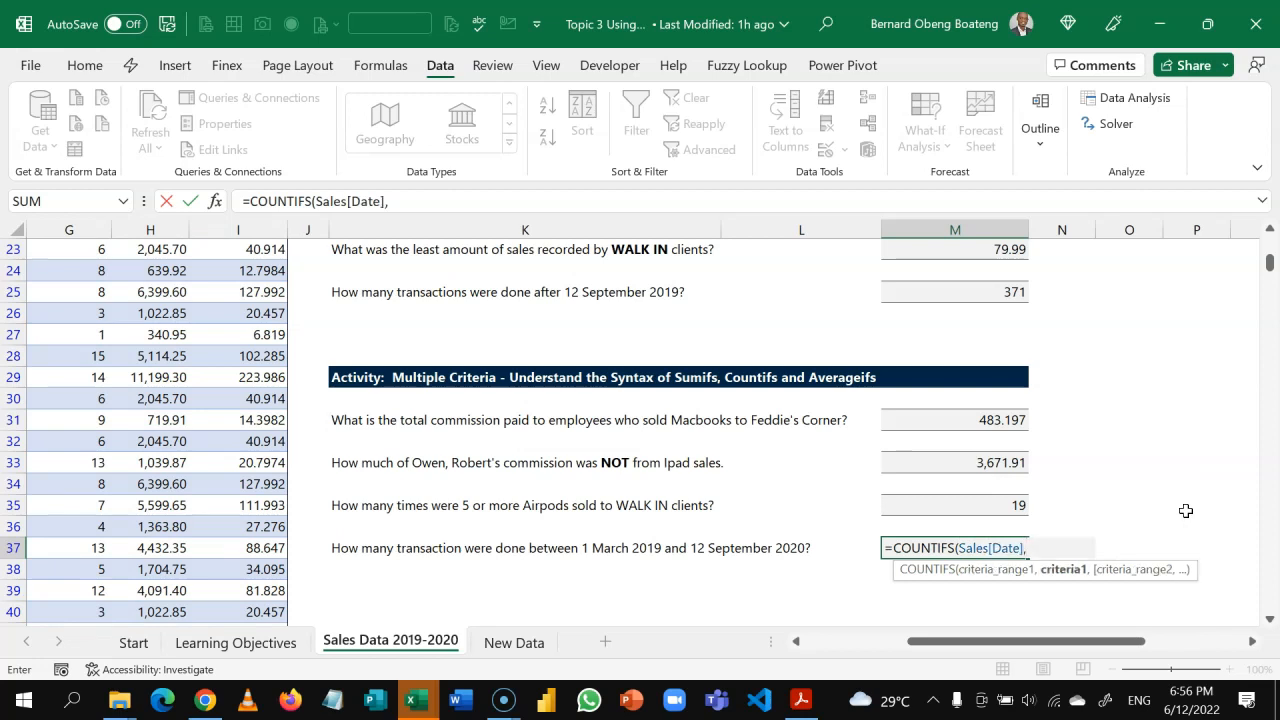
{"action": "type", "text": "\""}
{"action": "type", "text": ">"}
{"action": "type", "text": "3/1"}
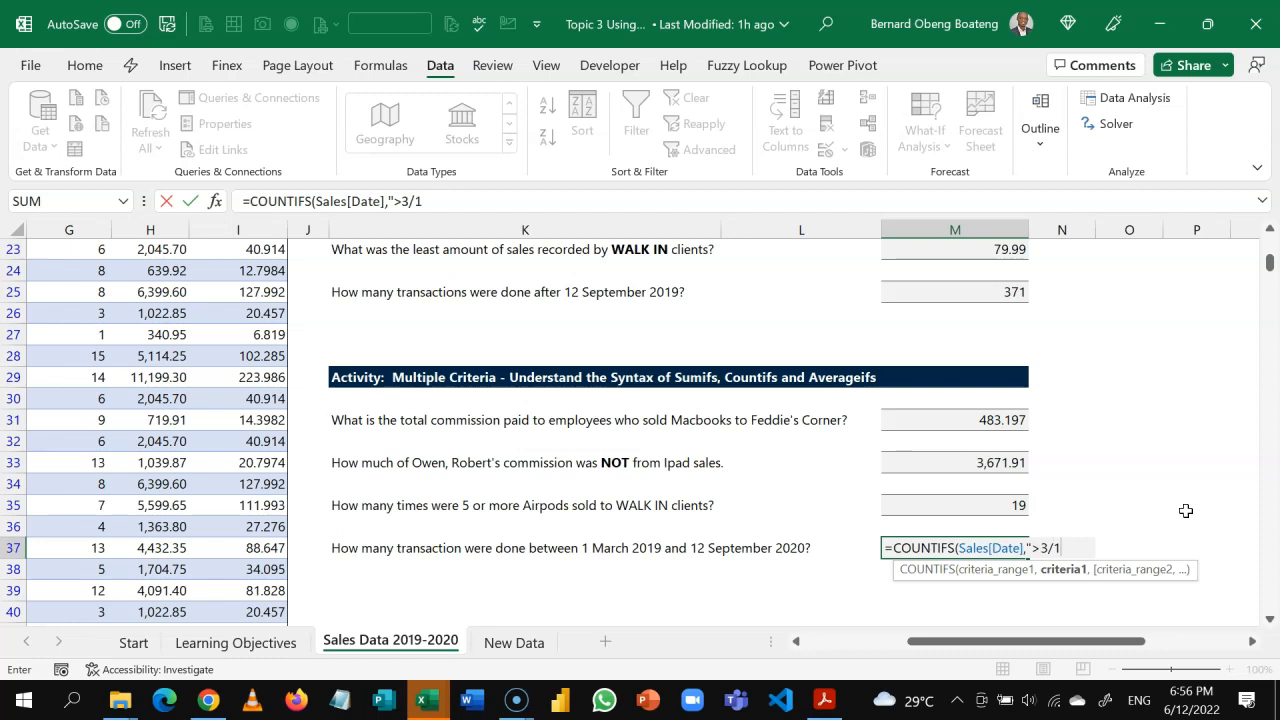
{"action": "type", "text": "/2019"}
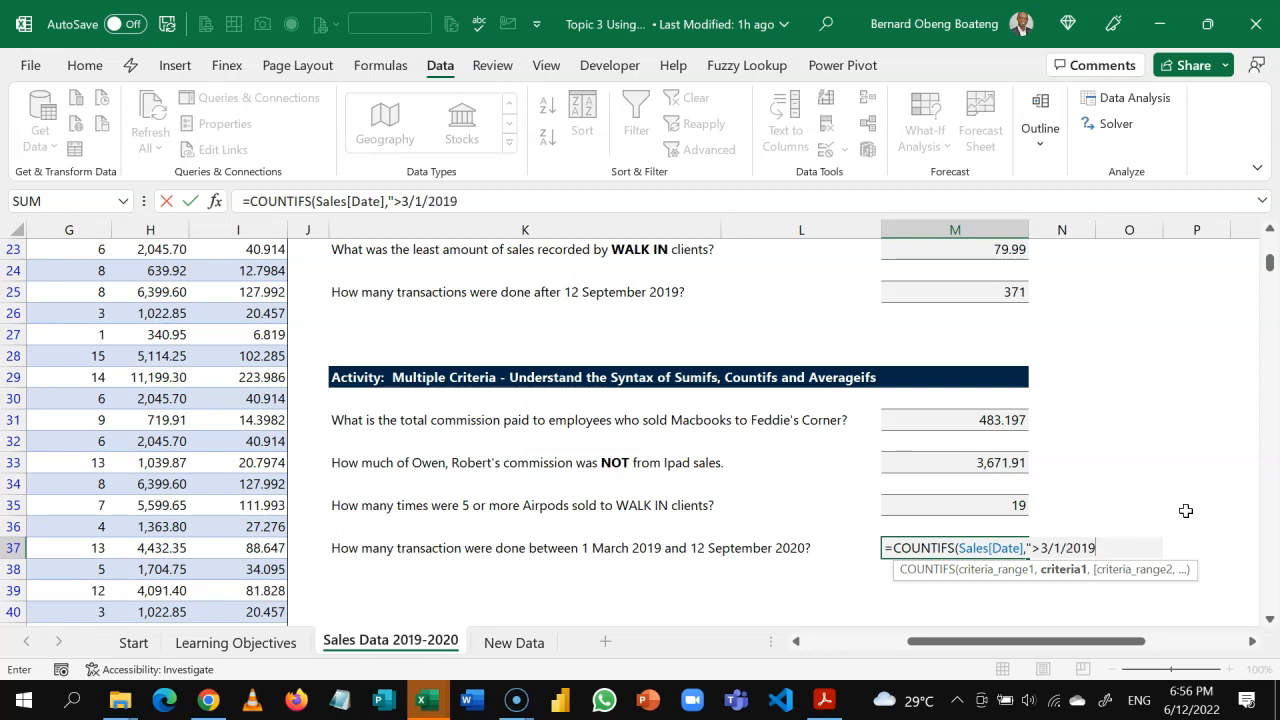
{"action": "type", "text": "\""}
Add Sales[Date] with the criterion "<9/12/2020" as the second condition and close the COUNTIFS formula's bracket
{"action": "type", "text": ","}
{"action": "type", "text": "Sales"}
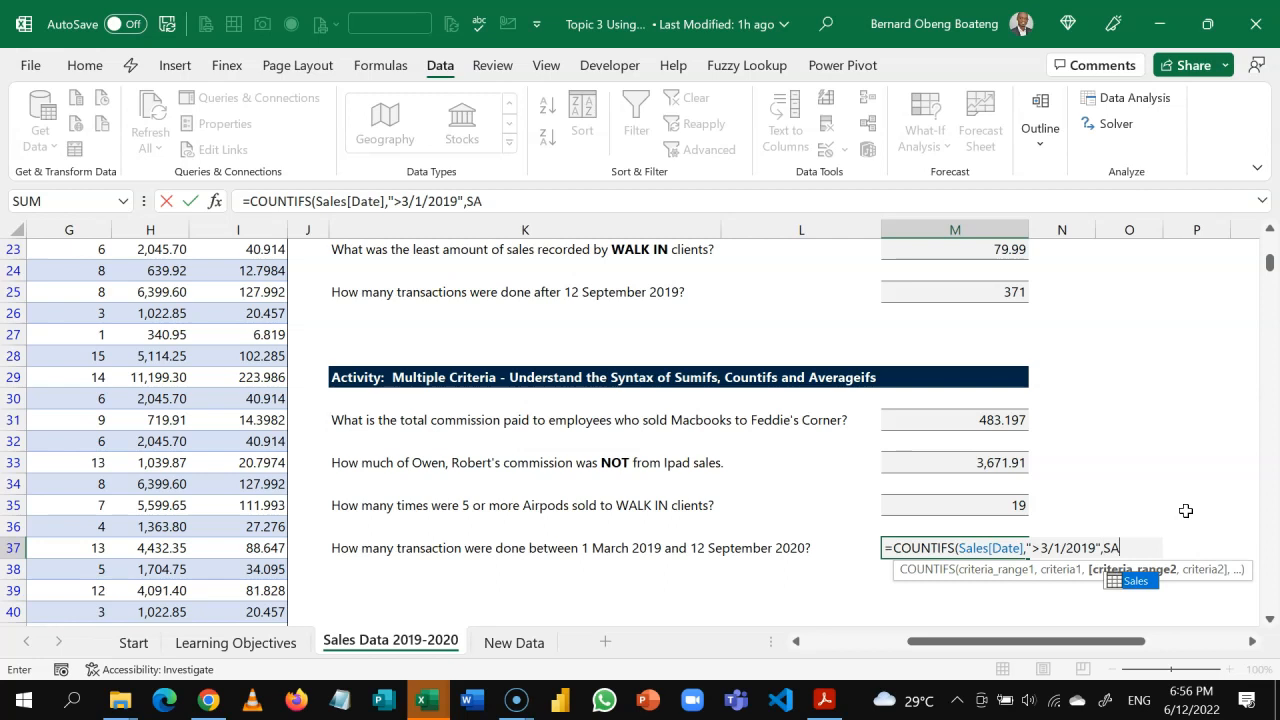
{"action": "type", "text": "[Date]"}
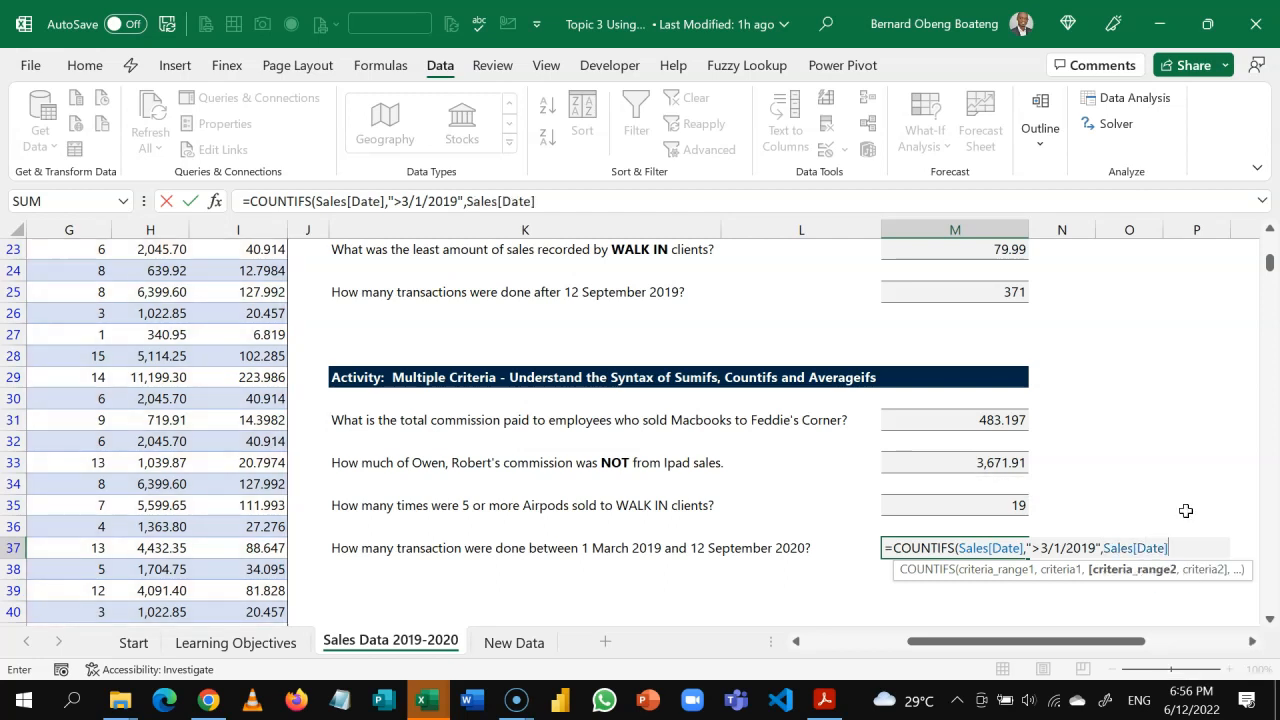
{"action": "type", "text": ",\""}
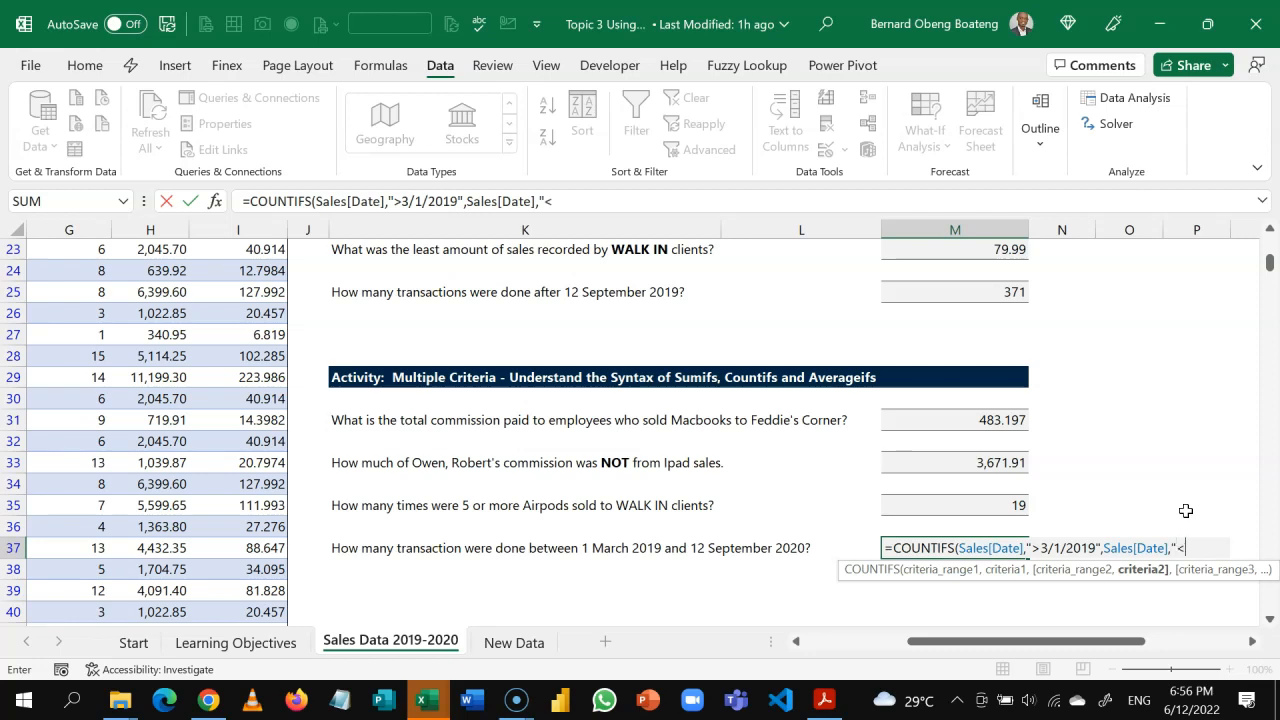
{"action": "type", "text": "<9/12/2020\""}
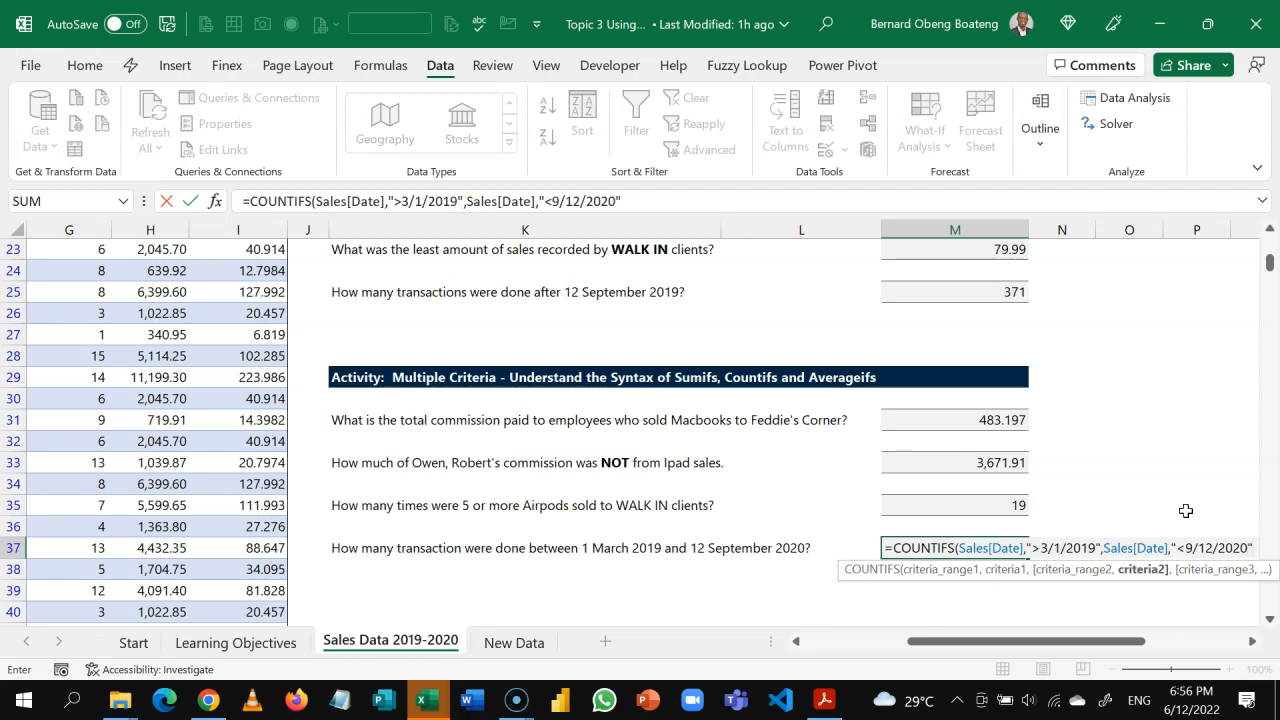
{"action": "type", "text": ")"}
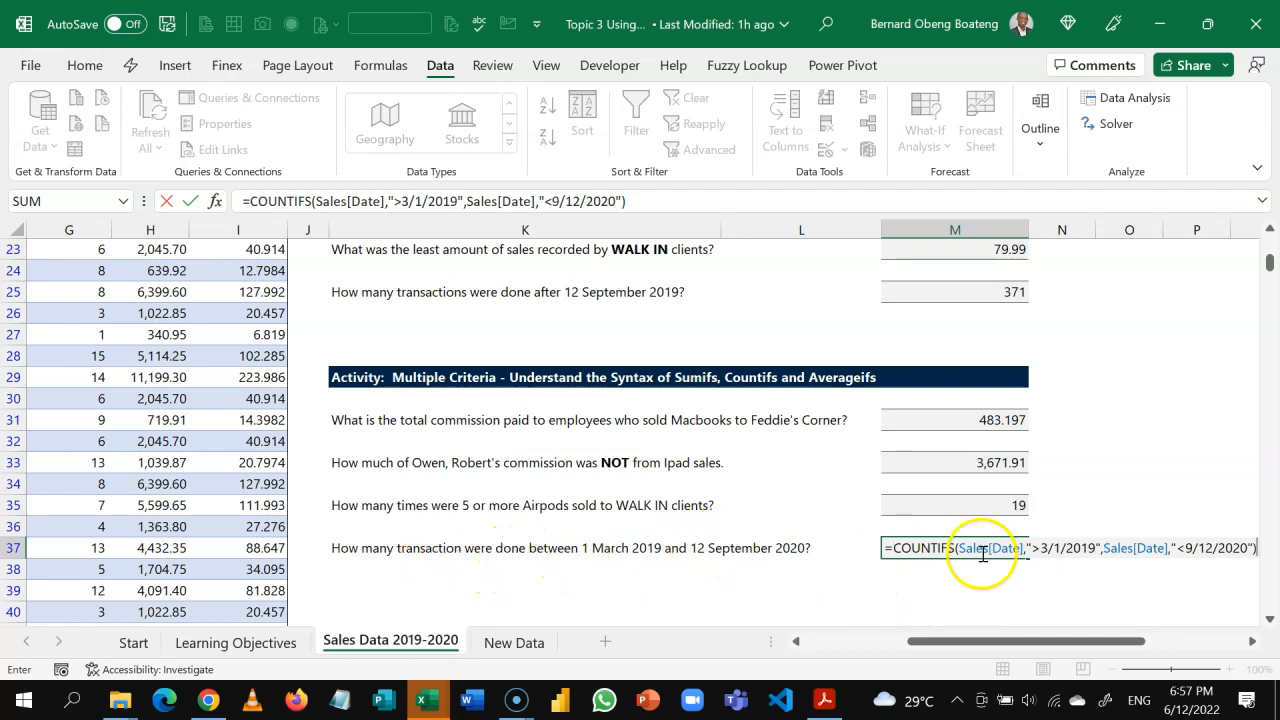
Make both date criteria inclusive as ">=3/1/2019" and "<=9/12/2020" and complete the COUNTIFS formula in M37
{"action": "left_click", "coordinate": [1042, 555]}
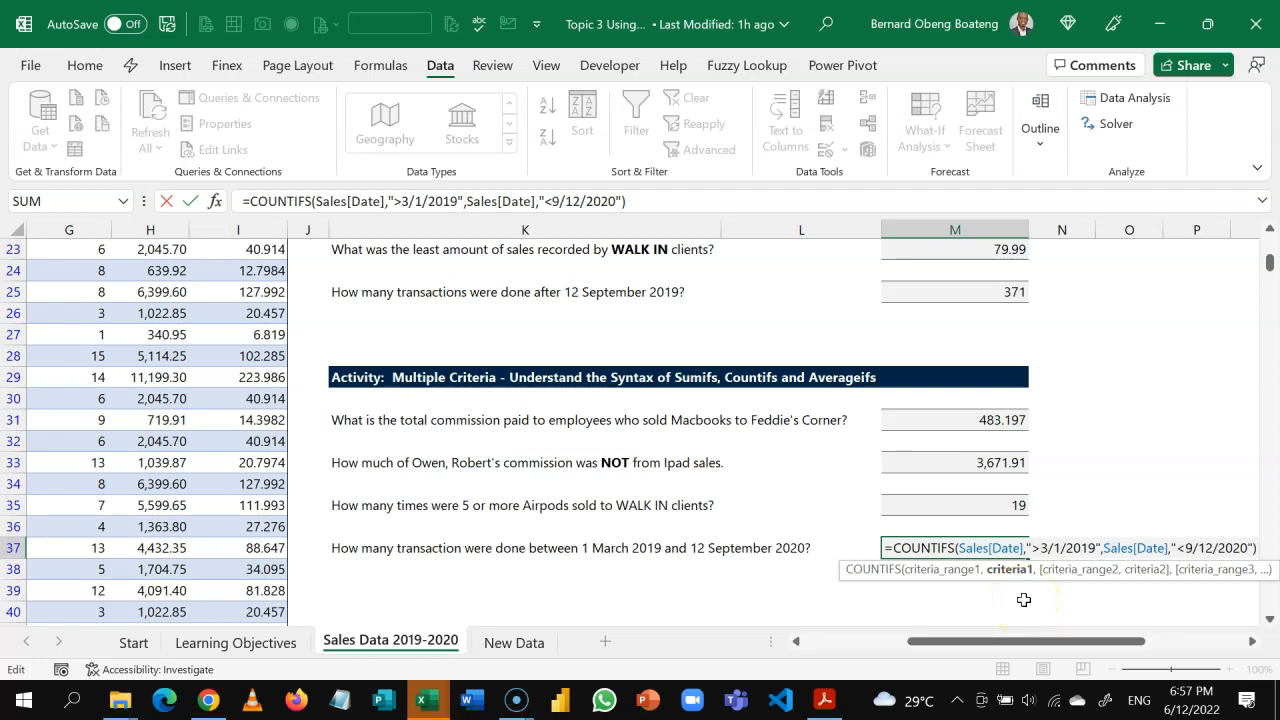
{"action": "type", "text": "="}
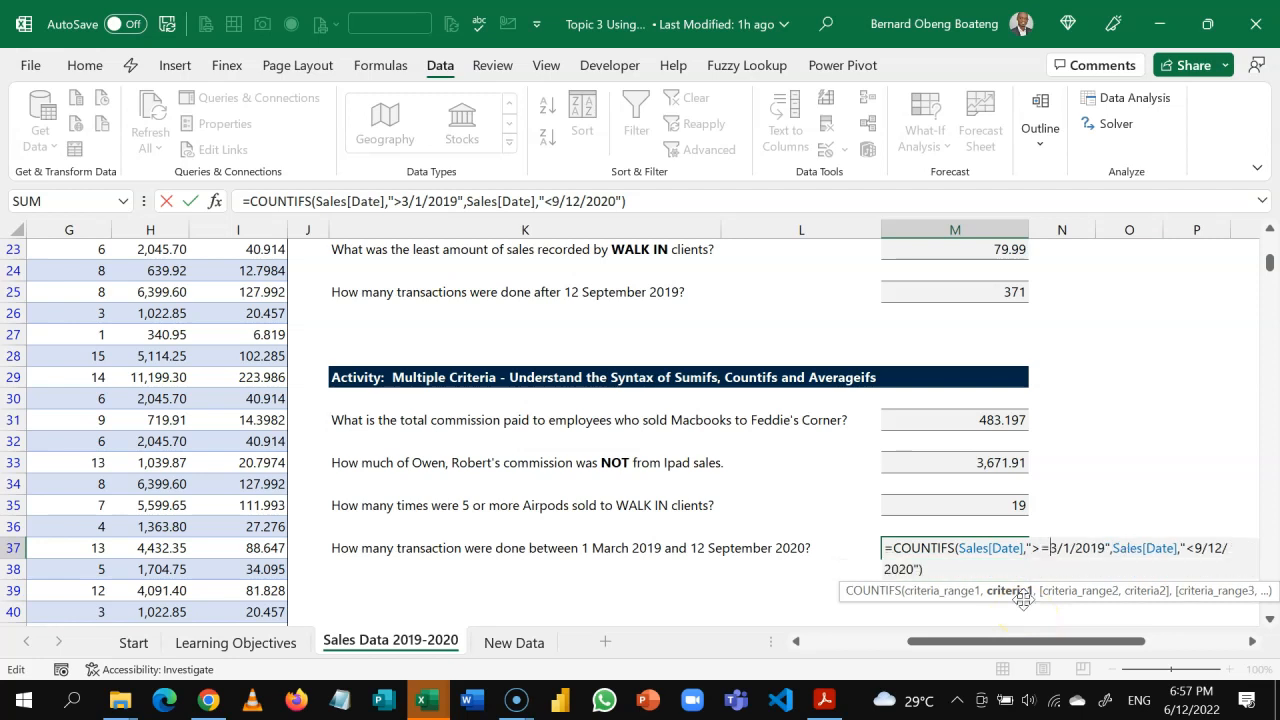
{"action": "left_click", "coordinate": [1048, 553]}
{"action": "left_click", "coordinate": [1198, 548]}
{"action": "type", "text": "="}
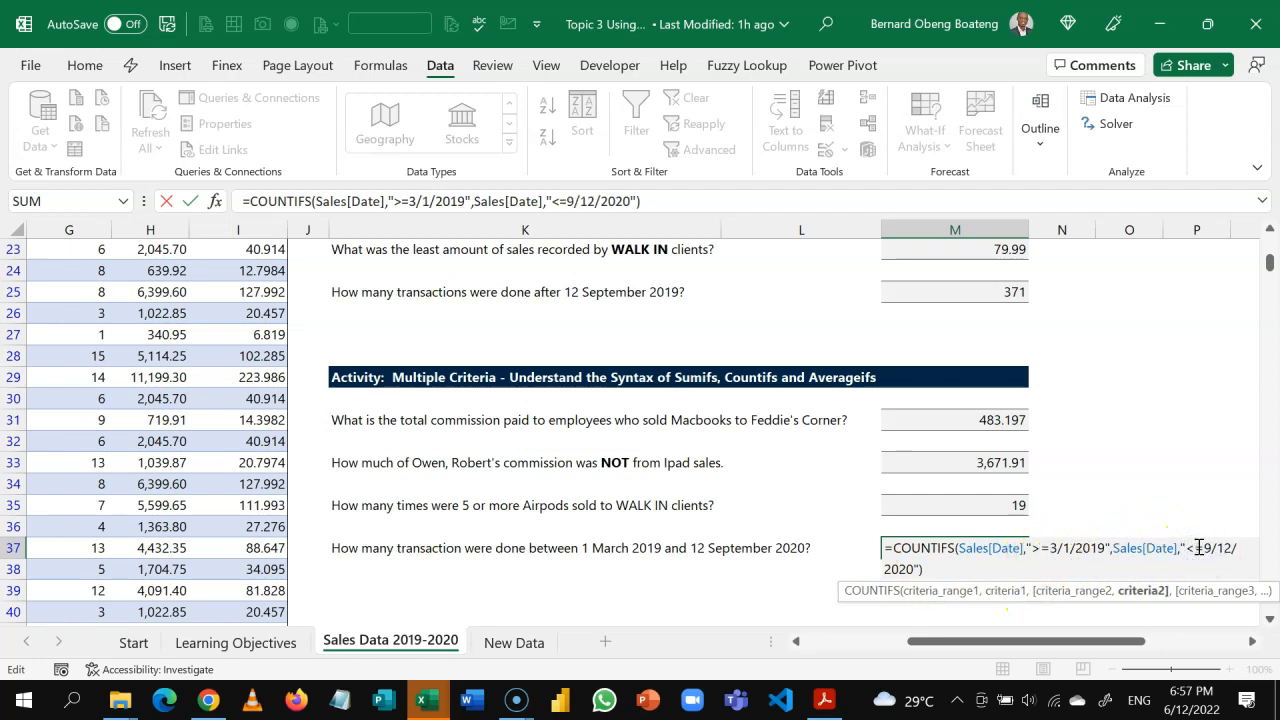
{"action": "left_click", "coordinate": [1252, 643]}
{"action": "left_click", "coordinate": [1253, 643]}
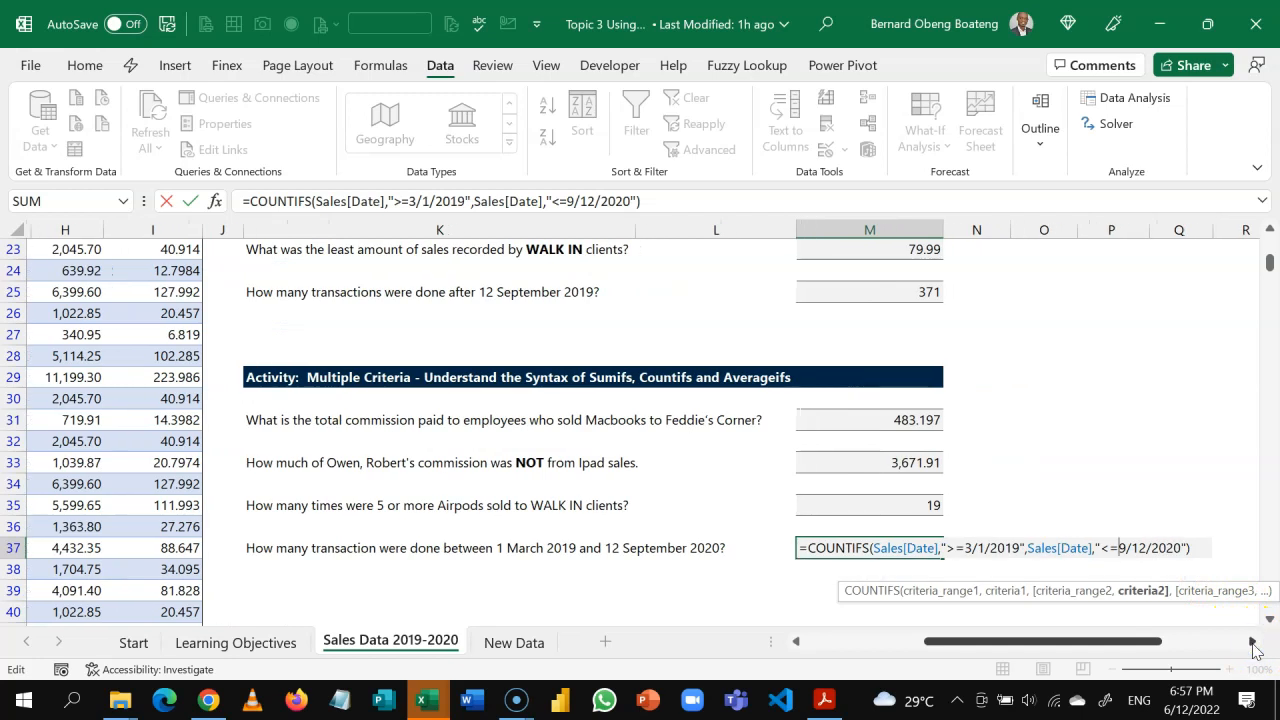
{"action": "key", "text": "Return"}
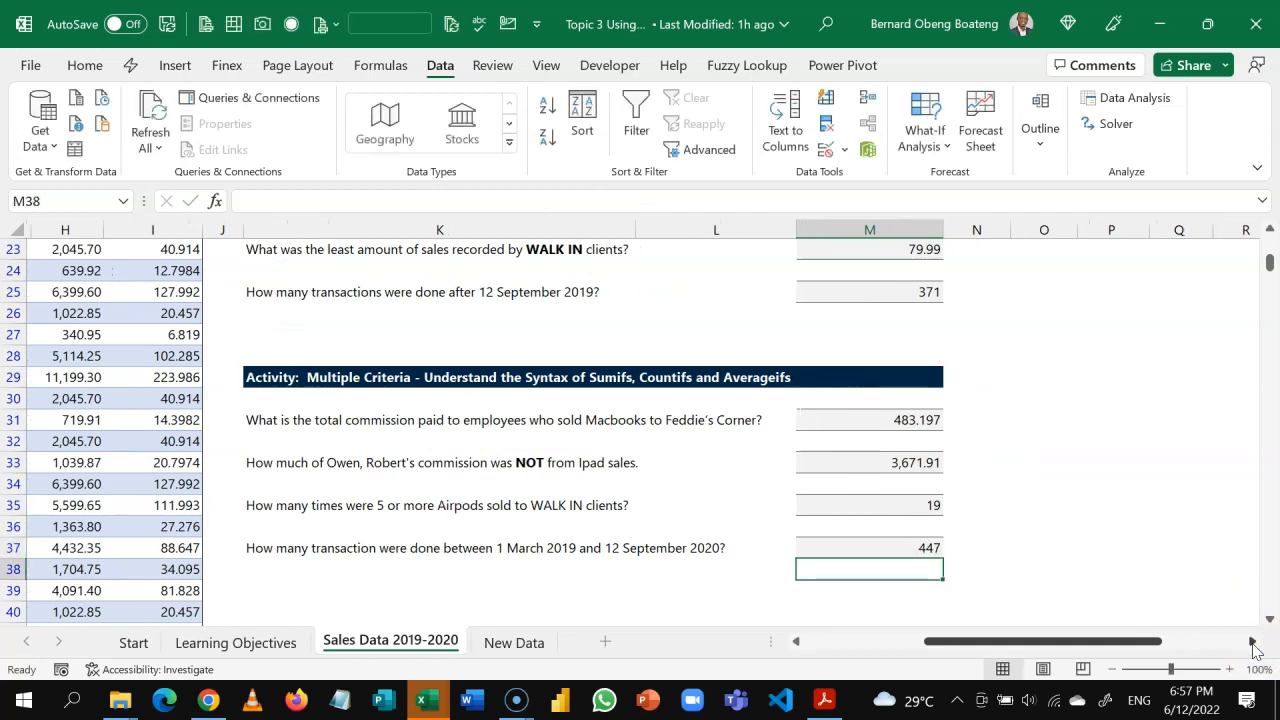
Review the questions and answers of the single-criteria activity above the multiple-criteria section
{"action": "key", "text": "Up"}
{"action": "key", "text": "Left"}
{"action": "key", "text": "Left"}
{"action": "key", "text": "Left"}
{"action": "key", "text": "Up"}
{"action": "key", "text": "Up"}
{"action": "key", "text": "Up"}
{"action": "key", "text": "Up"}
{"action": "key", "text": "Up"}
{"action": "key", "text": "Up"}
{"action": "key", "text": "Up"}
{"action": "key", "text": "Up"}
{"action": "key", "text": "Up"}
{"action": "key", "text": "Up"}
{"action": "key", "text": "Up"}
{"action": "key", "text": "Up"}
{"action": "key", "text": "Up"}
{"action": "key", "text": "Up"}
{"action": "key", "text": "Up"}
{"action": "key", "text": "Up"}
{"action": "key", "text": "Up"}
{"action": "key", "text": "Up"}
{"action": "key", "text": "Up"}
{"action": "key", "text": "Up"}
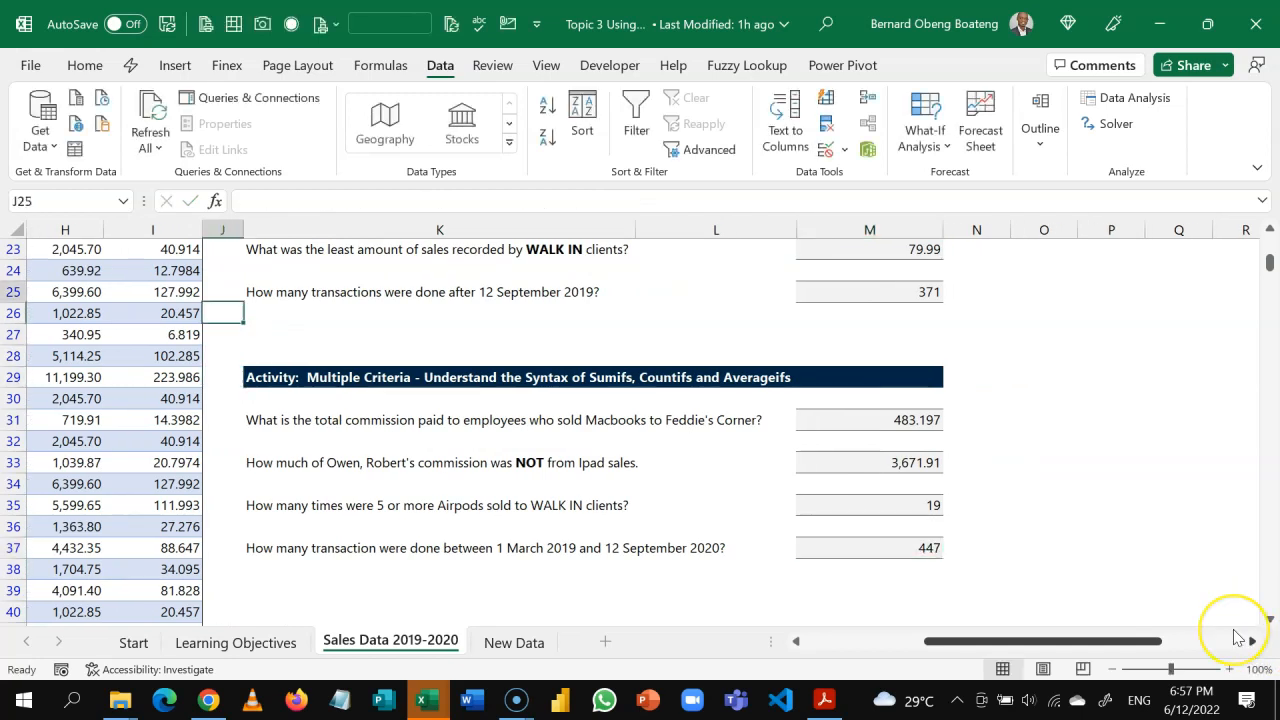
{"action": "key", "text": "Right"}
{"action": "key", "text": "Down"}
{"action": "key", "text": "Down"}
{"action": "key", "text": "Down"}
{"action": "key", "text": "Down"}
{"action": "key", "text": "Down"}
{"action": "key", "text": "Down"}
{"action": "key", "text": "Down"}
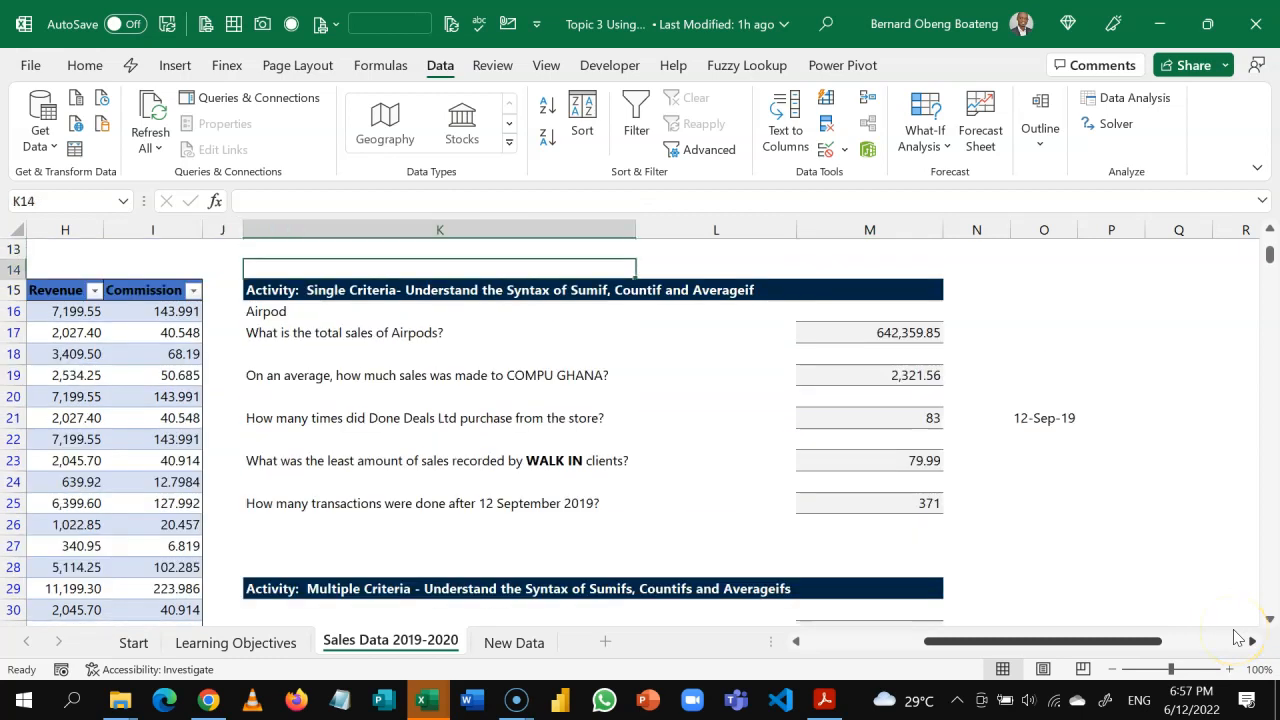
{"action": "key", "text": "Down"}
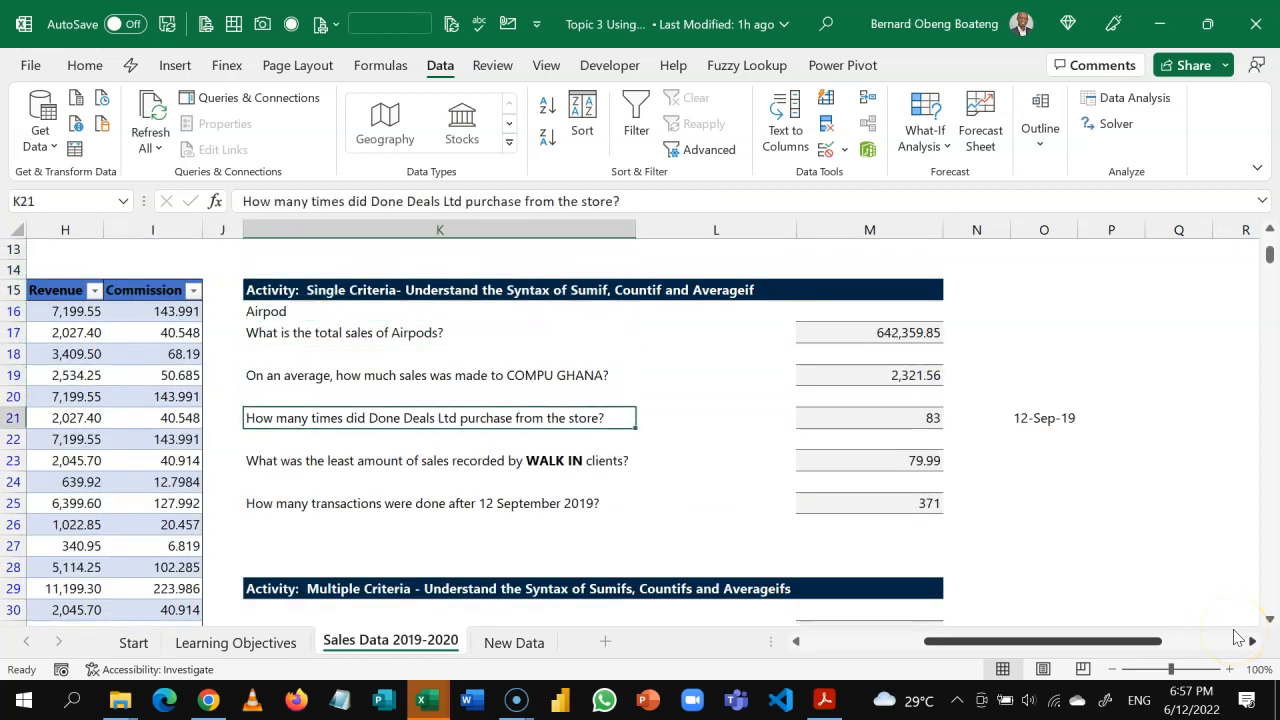
Examine the date-filtered rows and columns of the Sales table from its first records
{"action": "key", "text": "Left"}
{"action": "key", "text": "Left"}
{"action": "key", "text": "Left"}
{"action": "key", "text": "Left"}
{"action": "key", "text": "Left"}
{"action": "key", "text": "Left"}
{"action": "key", "text": "Left"}
{"action": "key", "text": "Left"}
{"action": "key", "text": "Left"}
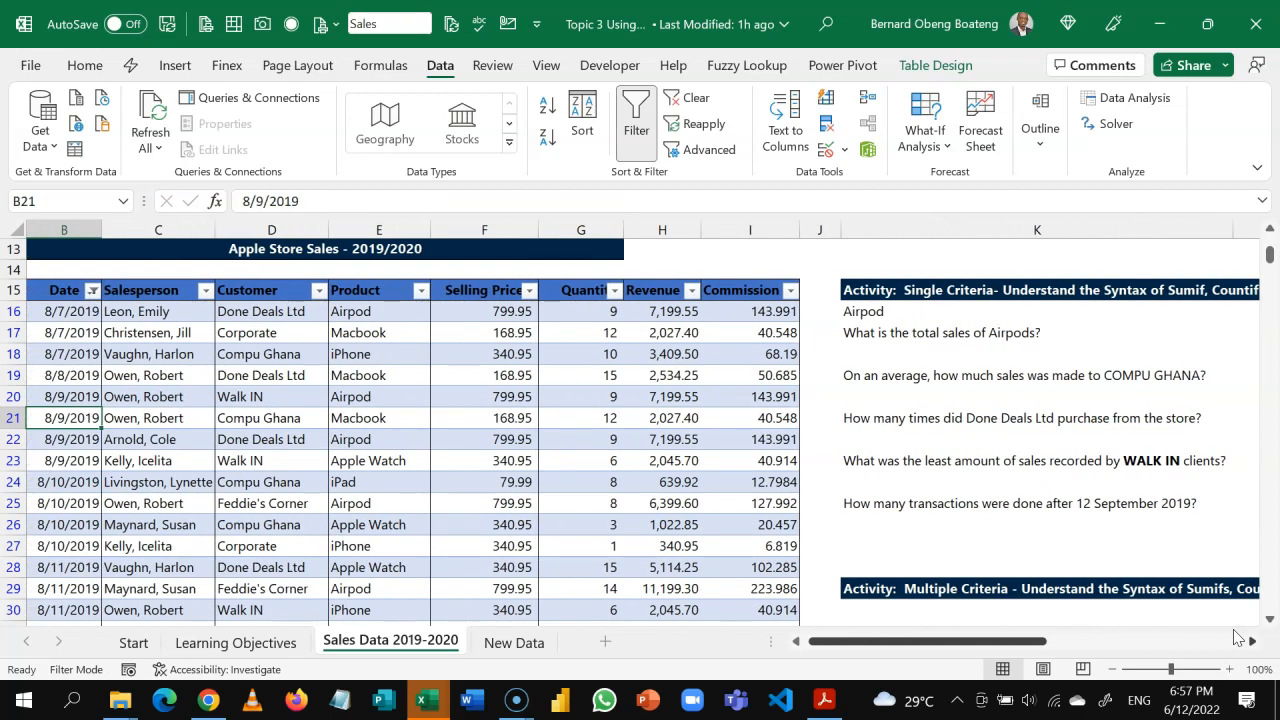
{"action": "left_click", "coordinate": [407, 374]}
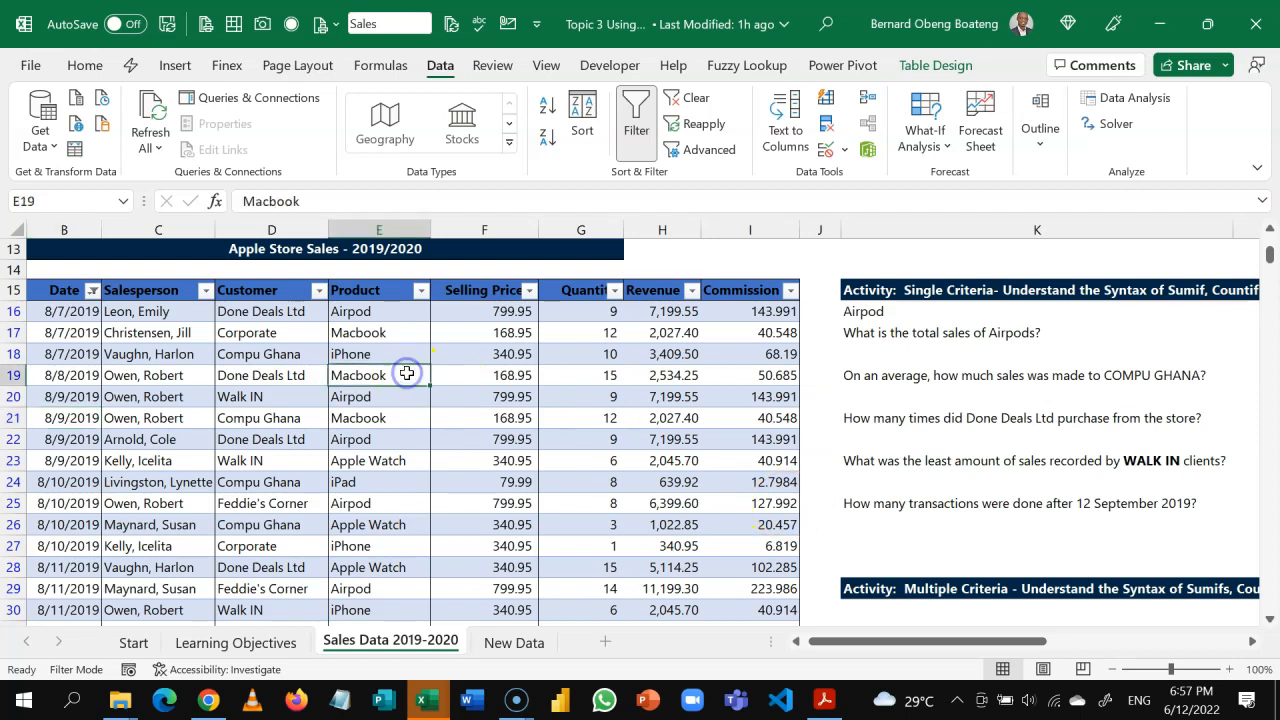
{"action": "left_click", "coordinate": [488, 435]}
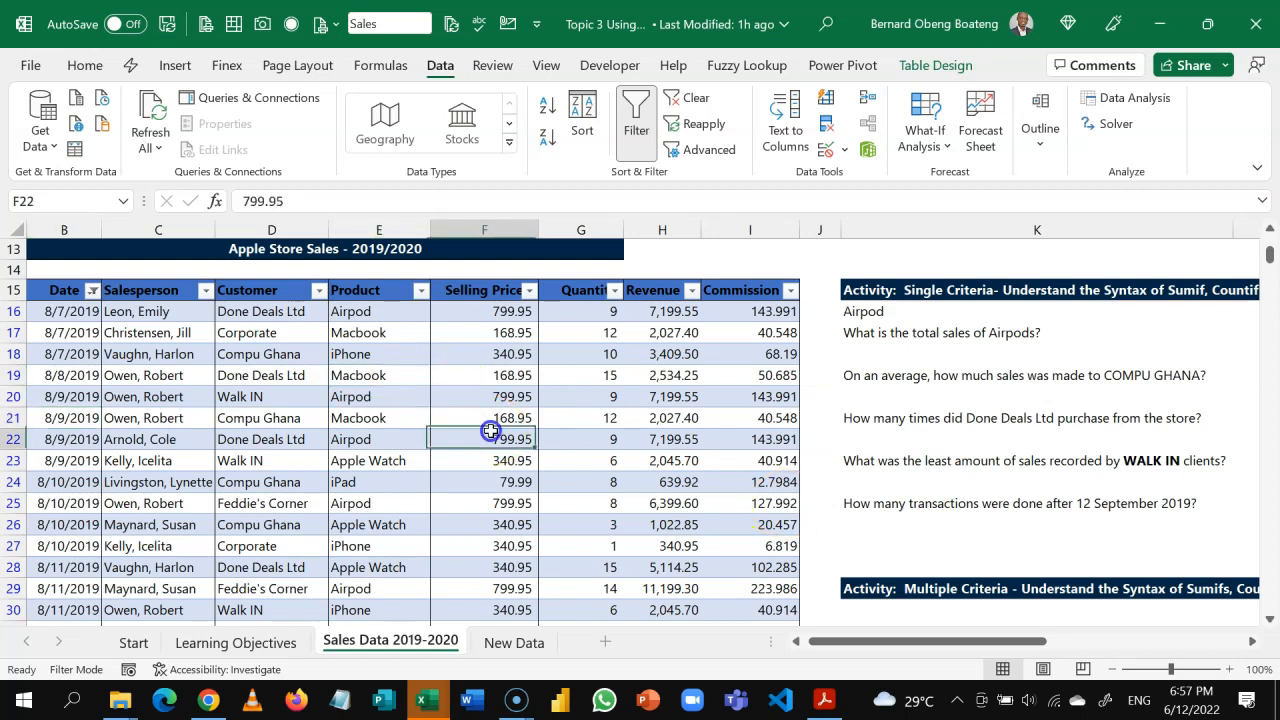
Go back over the activity questions beside the Sales table, down to the multiple-criteria section
{"action": "key", "text": "Right"}
{"action": "key", "text": "Right"}
{"action": "key", "text": "Right"}
{"action": "key", "text": "Right"}
{"action": "key", "text": "Right"}
{"action": "key", "text": "Right"}
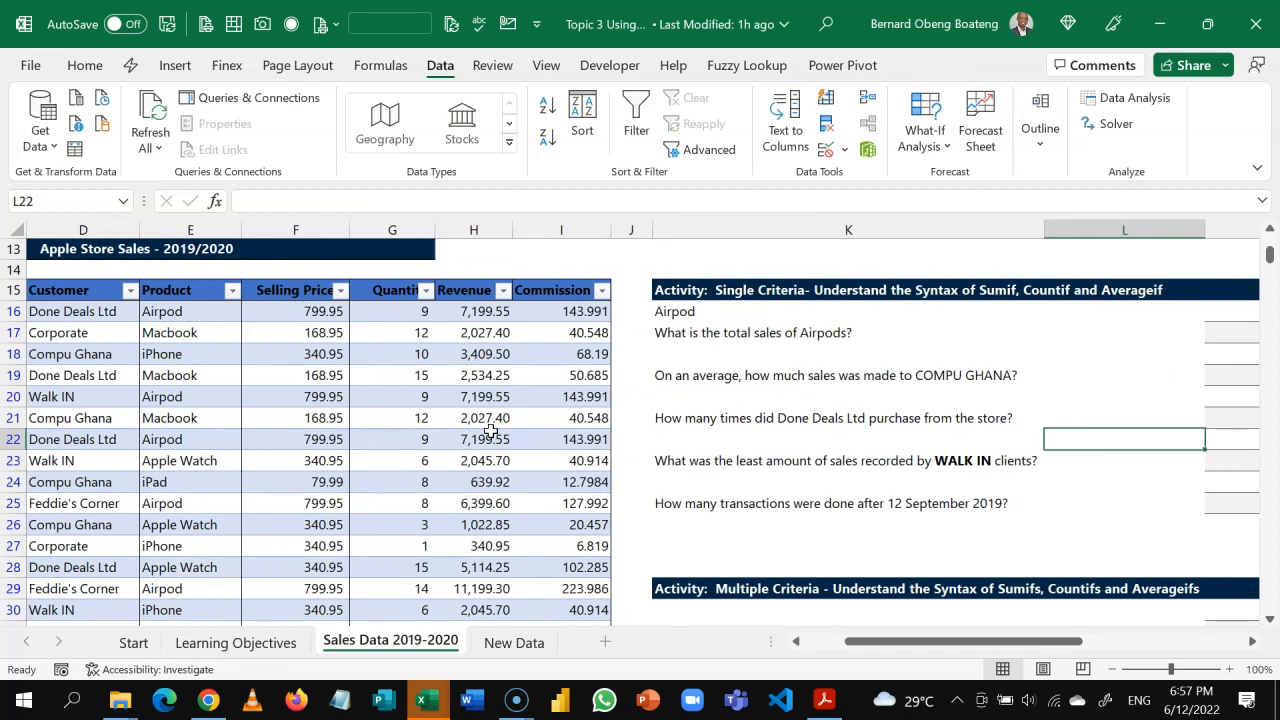
{"action": "key", "text": "Down"}
{"action": "key", "text": "Down"}
{"action": "key", "text": "Down"}
{"action": "key", "text": "Down"}
{"action": "key", "text": "Down"}
{"action": "key", "text": "Down"}
{"action": "key", "text": "Down"}
{"action": "key", "text": "Down"}
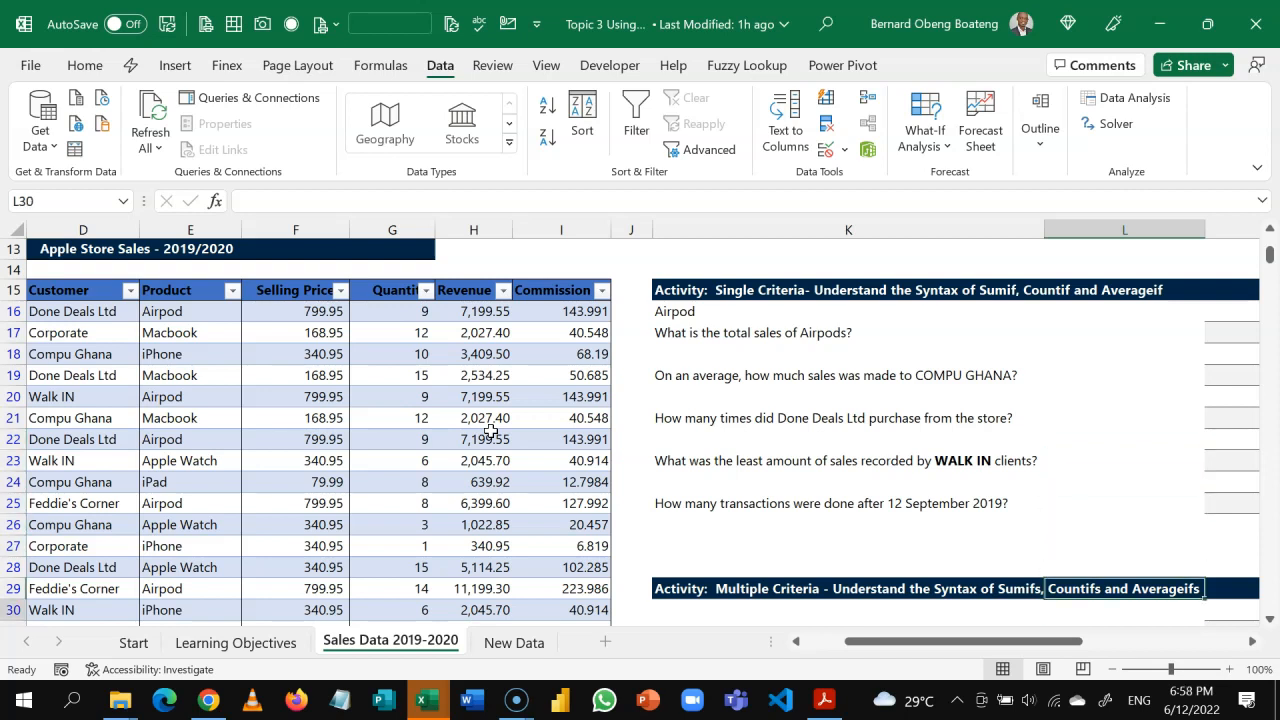
{"action": "key", "text": "Down"}
{"action": "key", "text": "Down"}
{"action": "key", "text": "Down"}
{"action": "key", "text": "Down"}
{"action": "key", "text": "Down"}
{"action": "key", "text": "Down"}
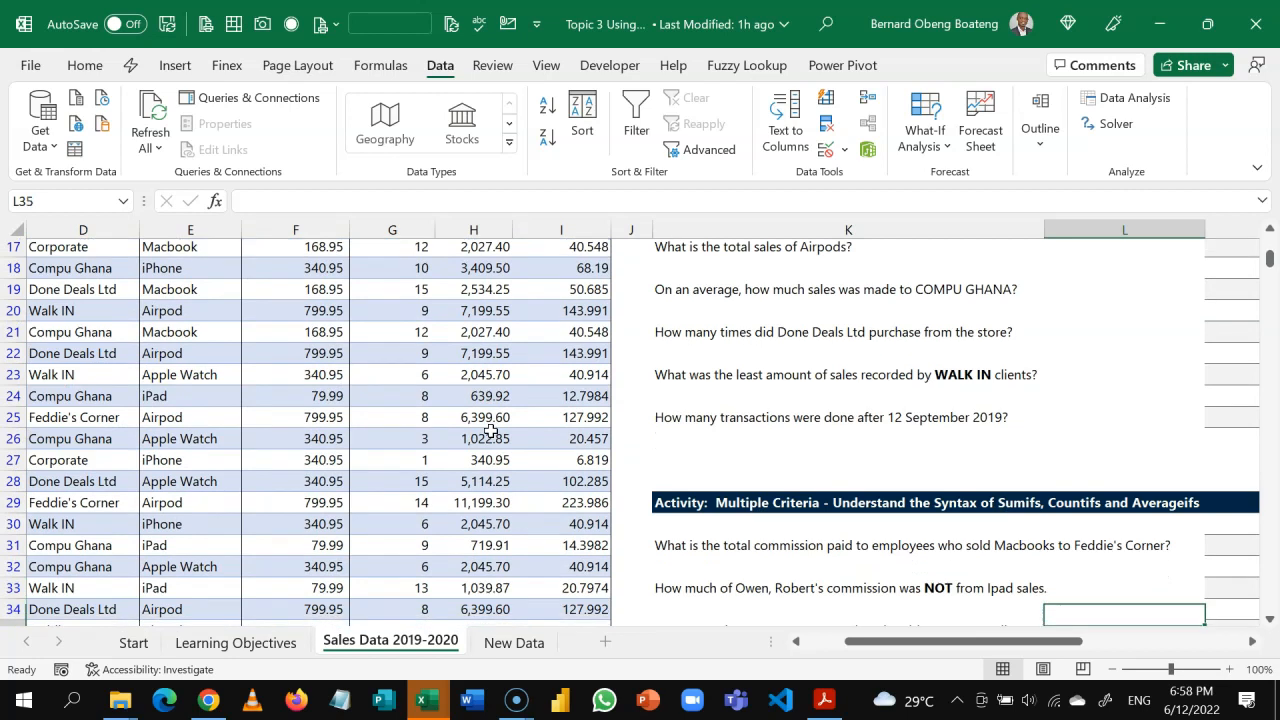